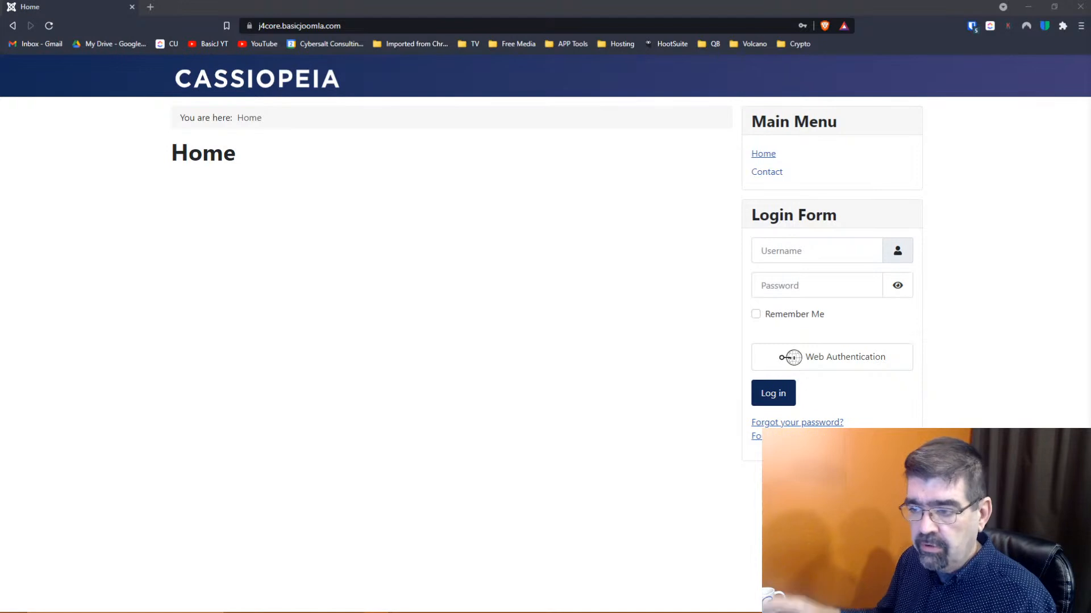
# Open the site's /administrator login page and sign in with the saved administrator credentials
pyautogui.click(423, 26)
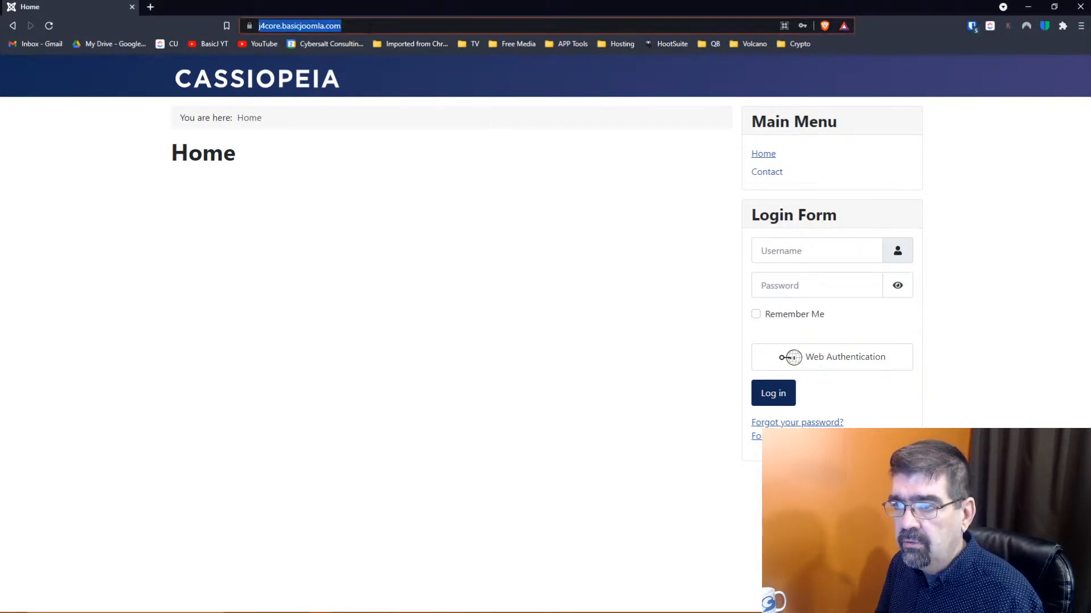
pyautogui.click(426, 26)
pyautogui.write('ad')
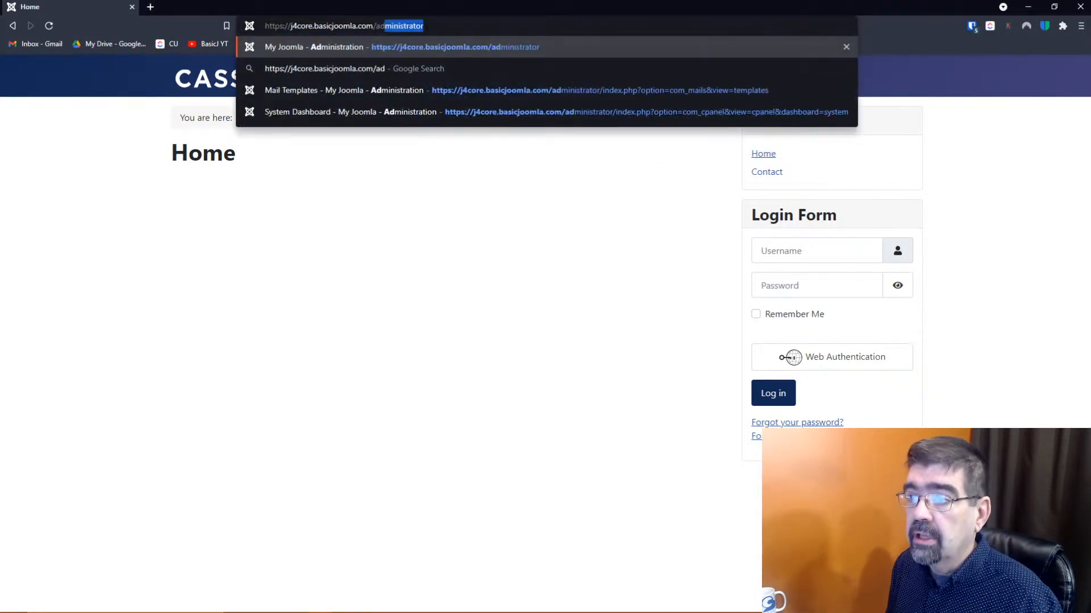
pyautogui.press('Return')
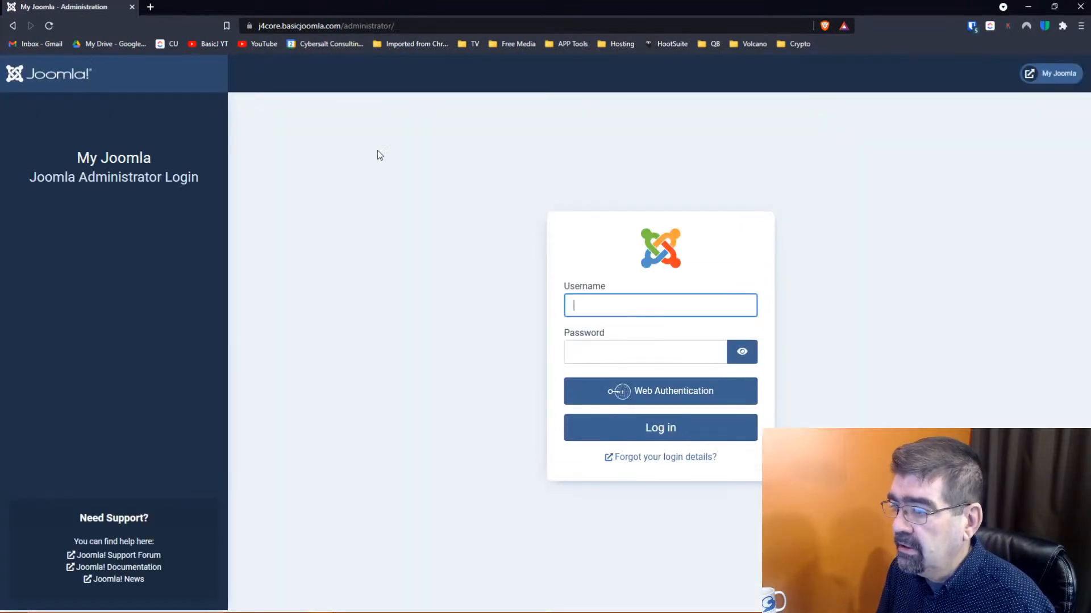
pyautogui.click(630, 309)
pyautogui.click(618, 347)
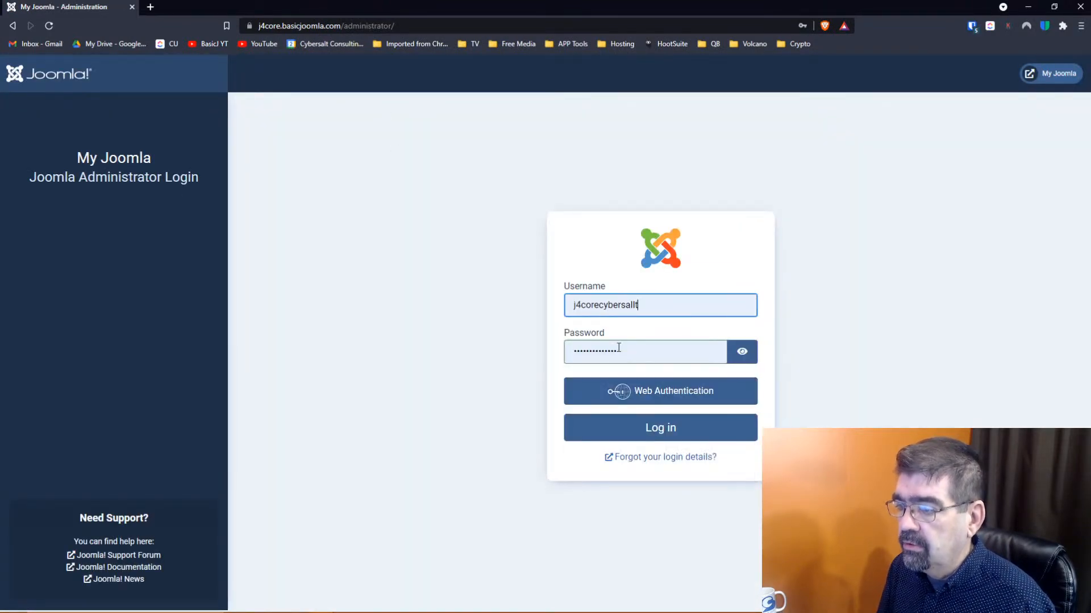
pyautogui.click(634, 425)
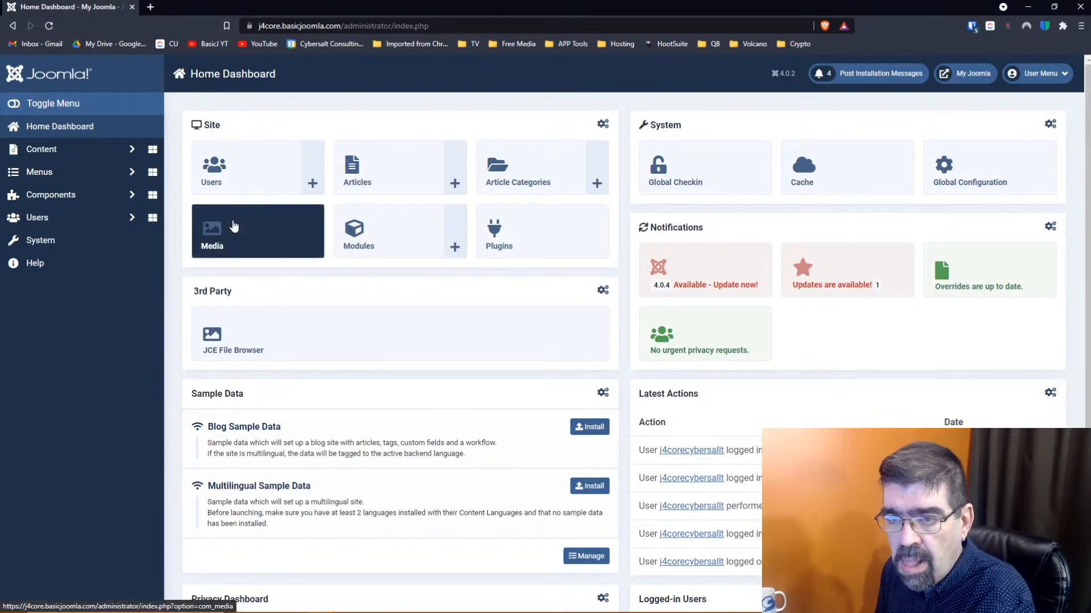
# Expand Content in the admin sidebar and open Media to browse the images folder
pyautogui.click(59, 157)
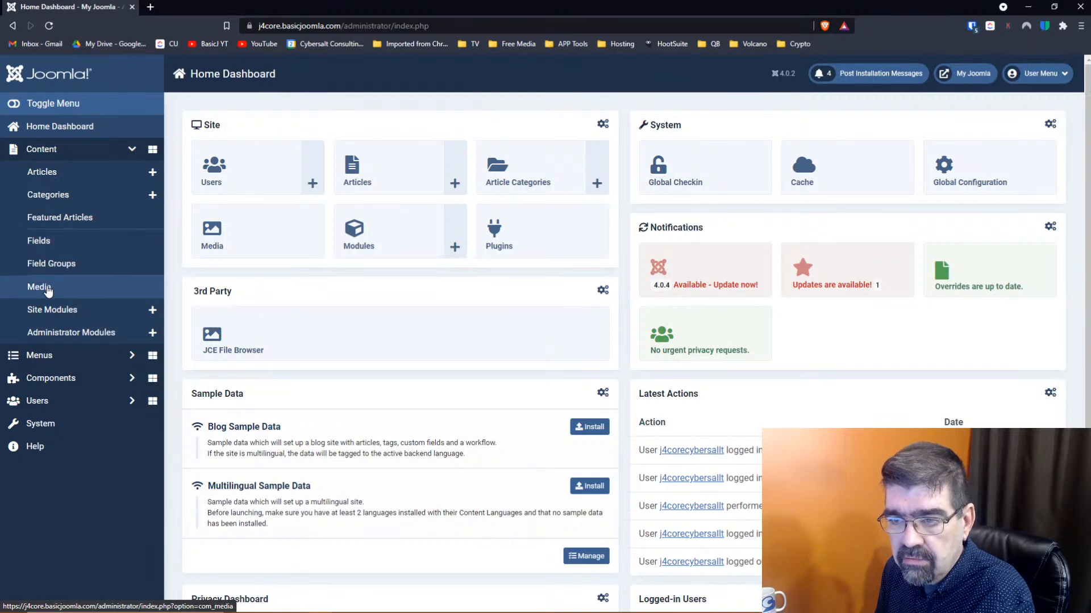
pyautogui.click(244, 233)
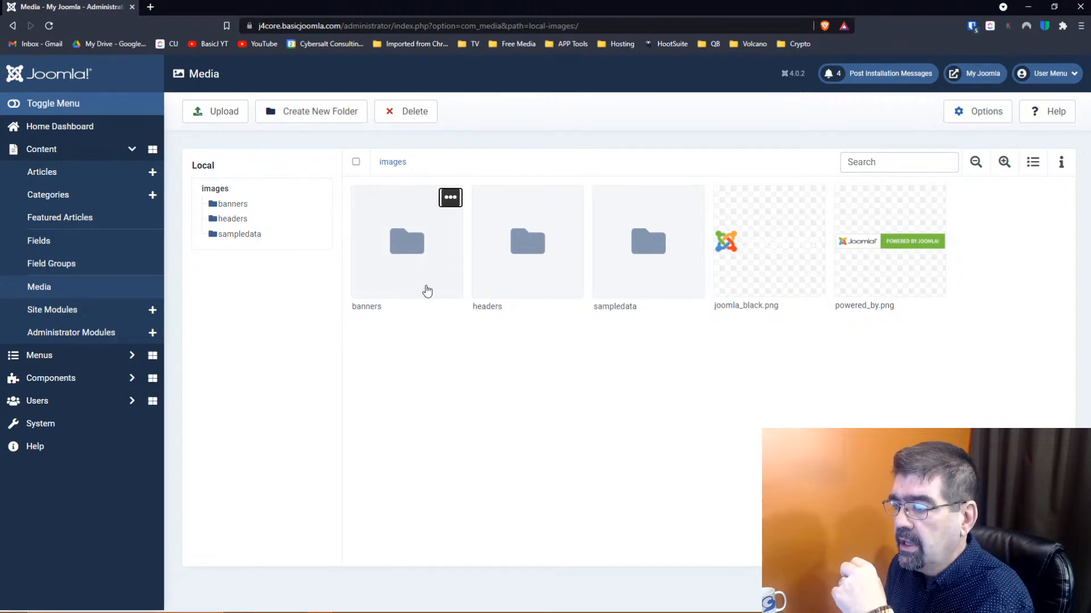
# Reveal the action icons on the joomla_black.png tile in the images folder
pyautogui.moveTo(756, 267)
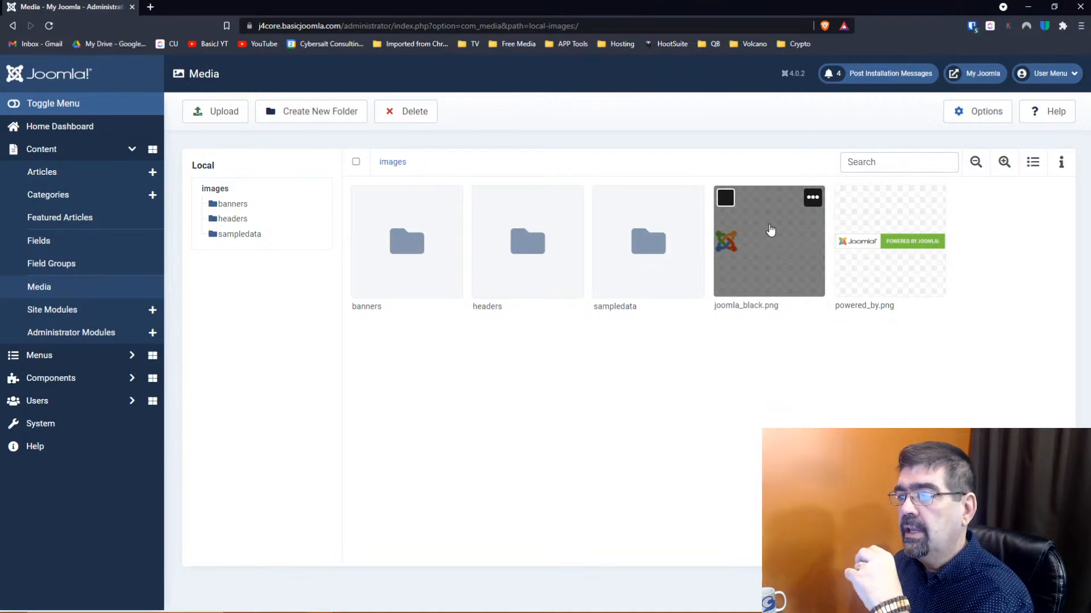
pyautogui.click(813, 198)
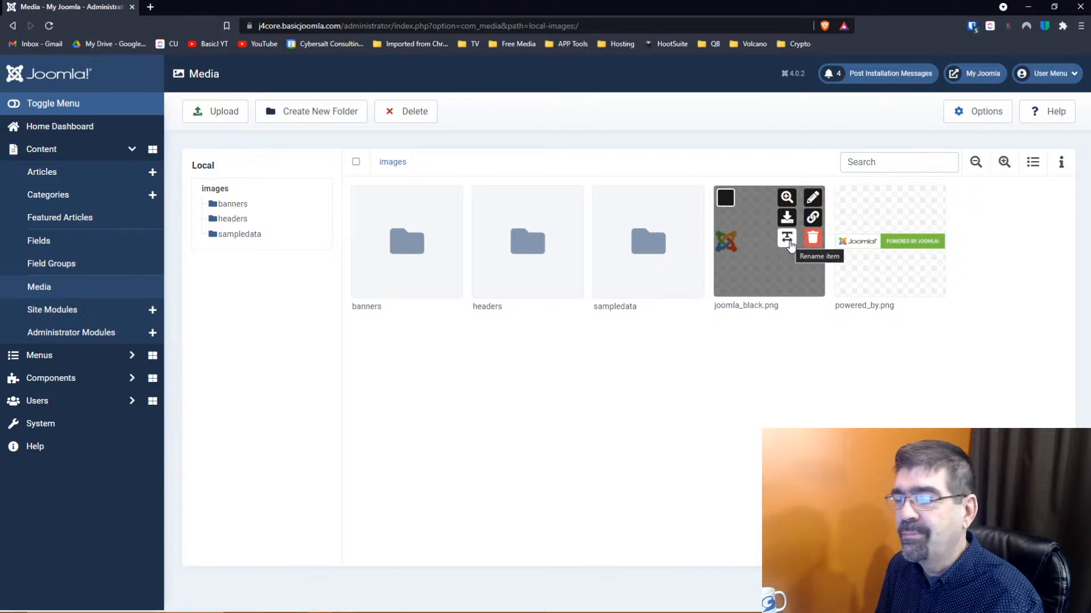
# Generate a shareable link for joomla_black.png and copy it
pyautogui.click(812, 217)
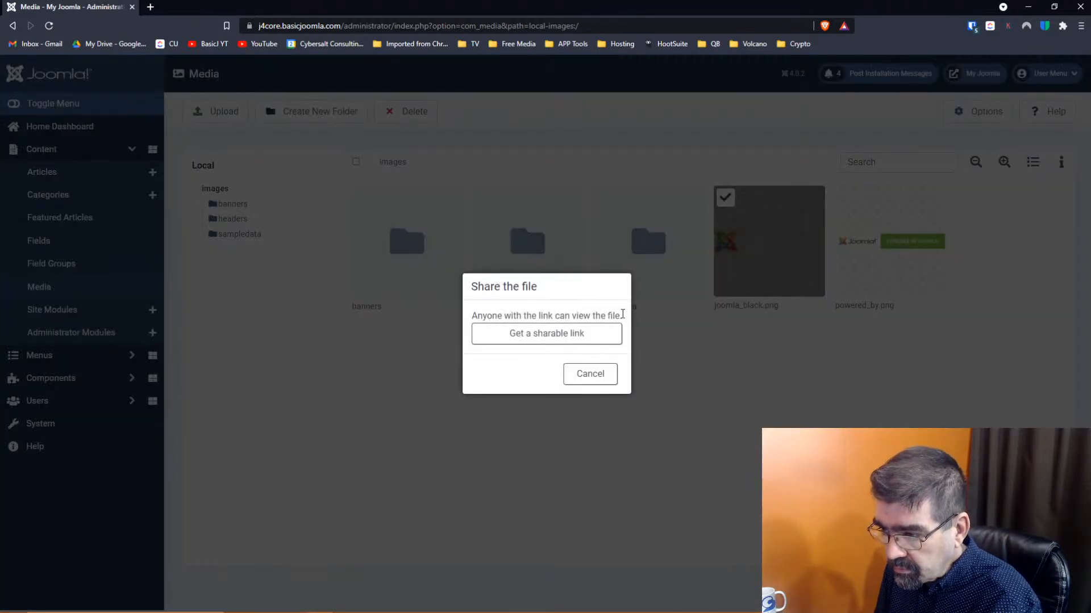
pyautogui.click(556, 340)
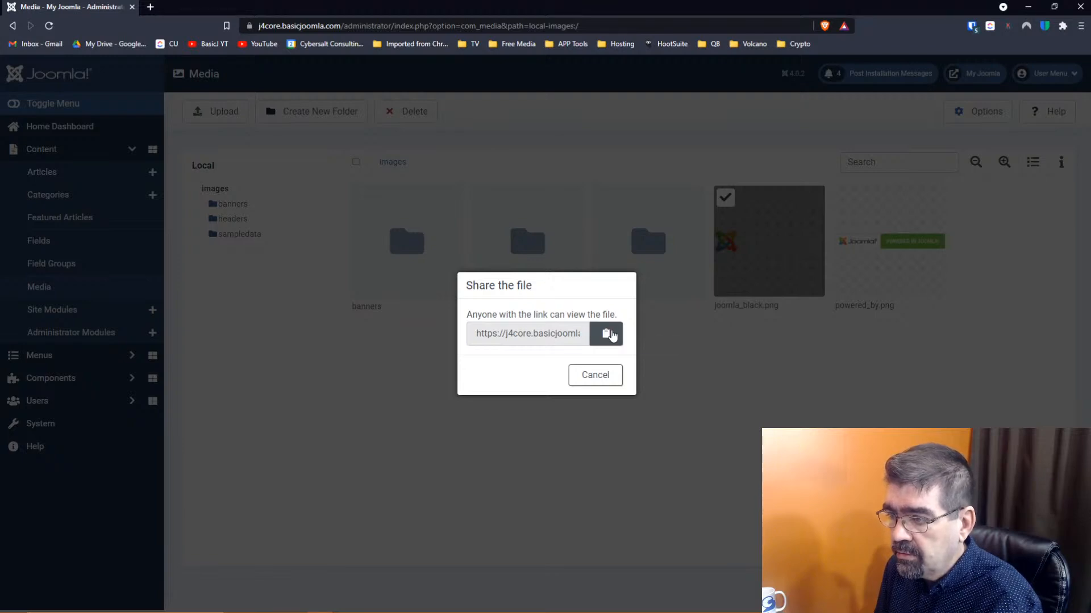
pyautogui.click(611, 335)
pyautogui.hotkey('ctrl', 'c')
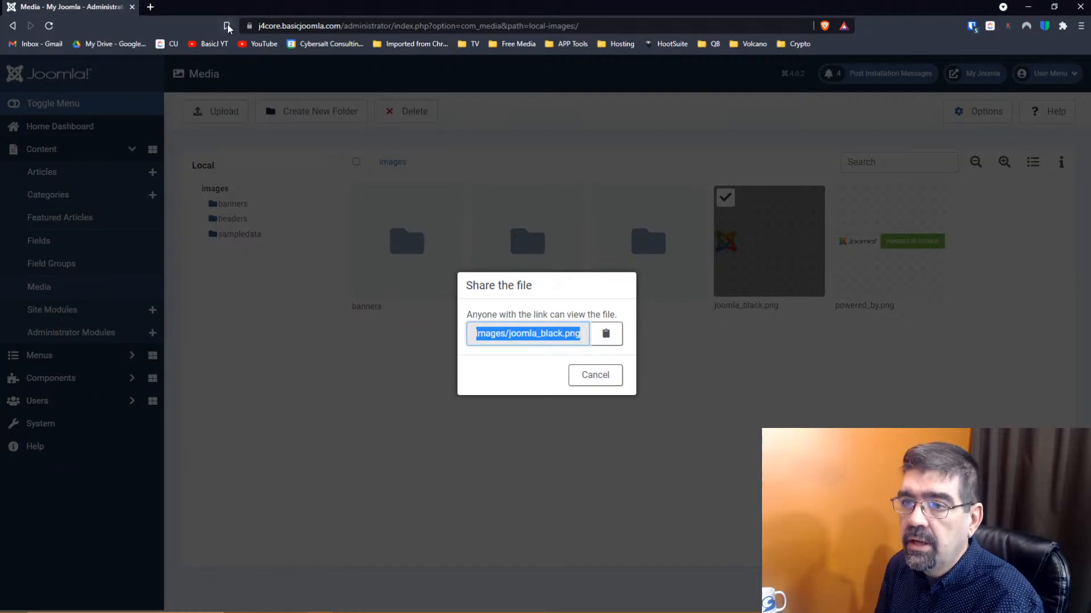
# Load the copied image link in a new browser tab, then return and close the share dialog
pyautogui.click(150, 6)
pyautogui.click(300, 26)
pyautogui.hotkey('ctrl', 'v')
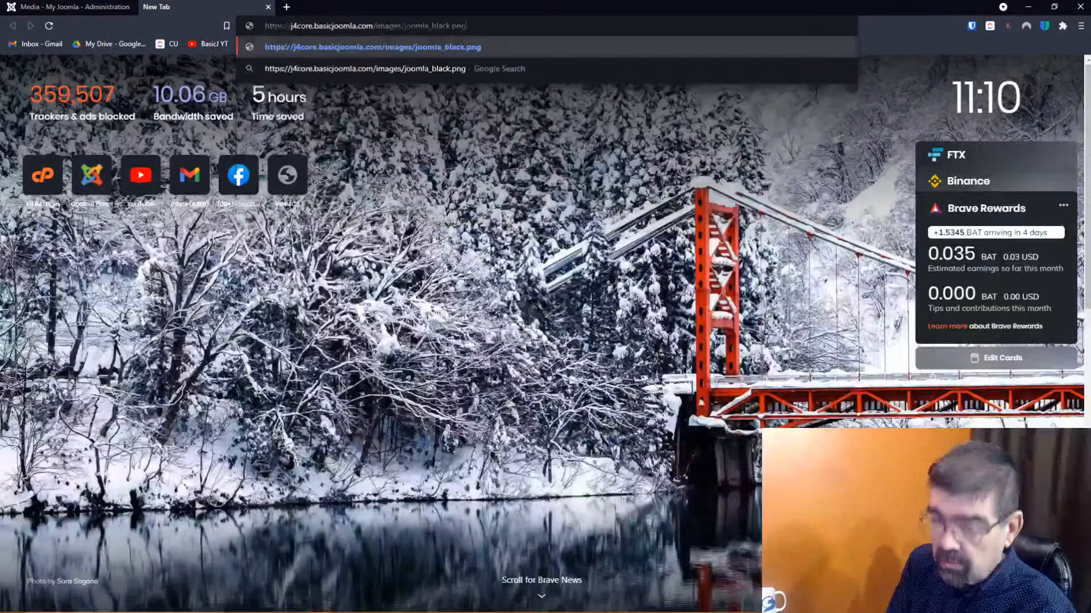
pyautogui.press('Return')
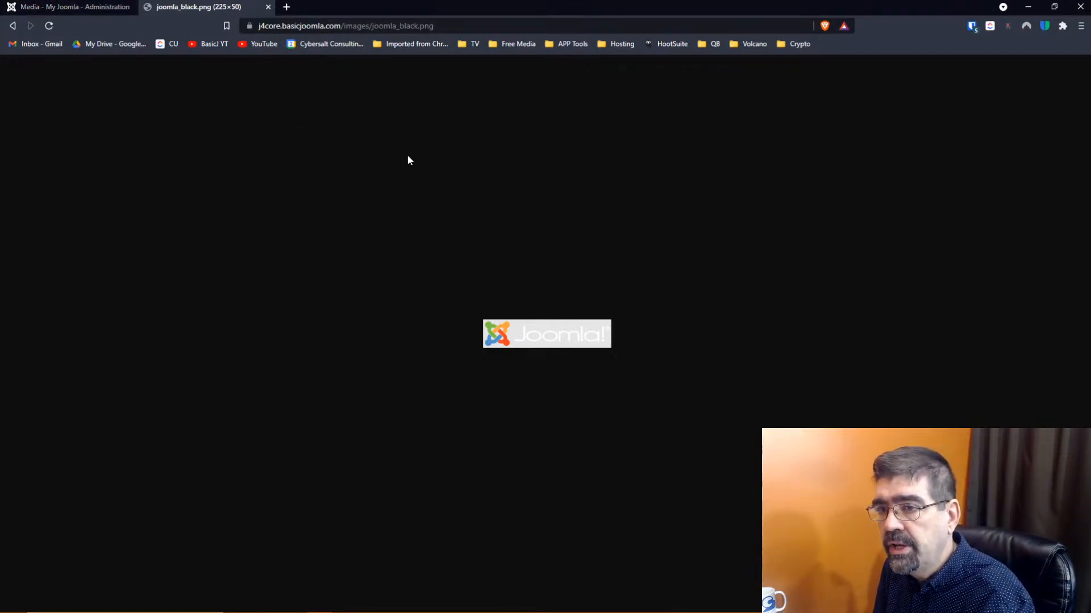
pyautogui.click(71, 7)
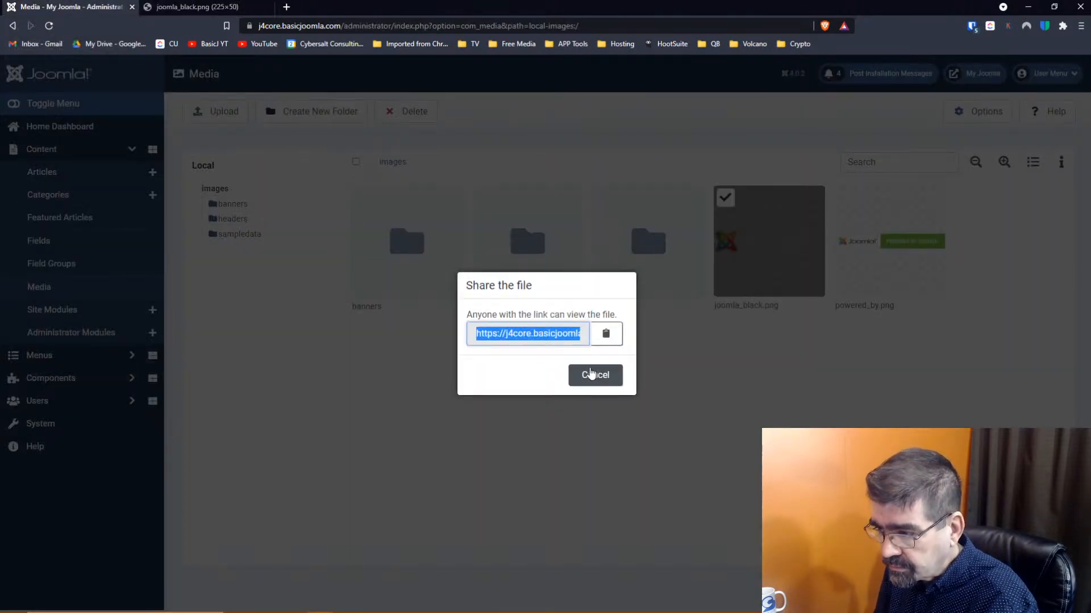
pyautogui.click(588, 373)
pyautogui.moveTo(813, 233)
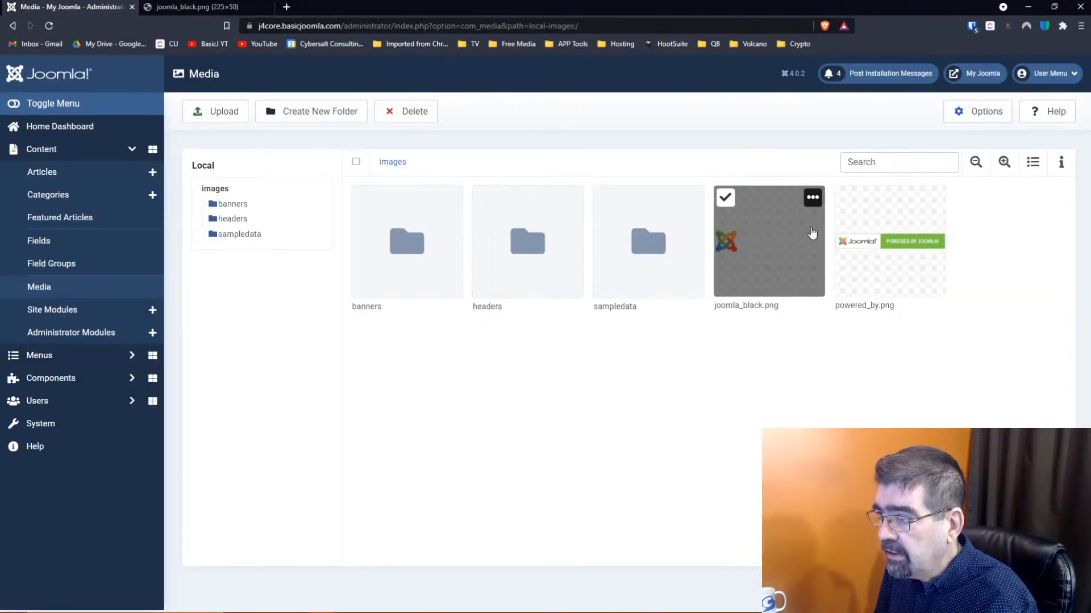
pyautogui.click(813, 197)
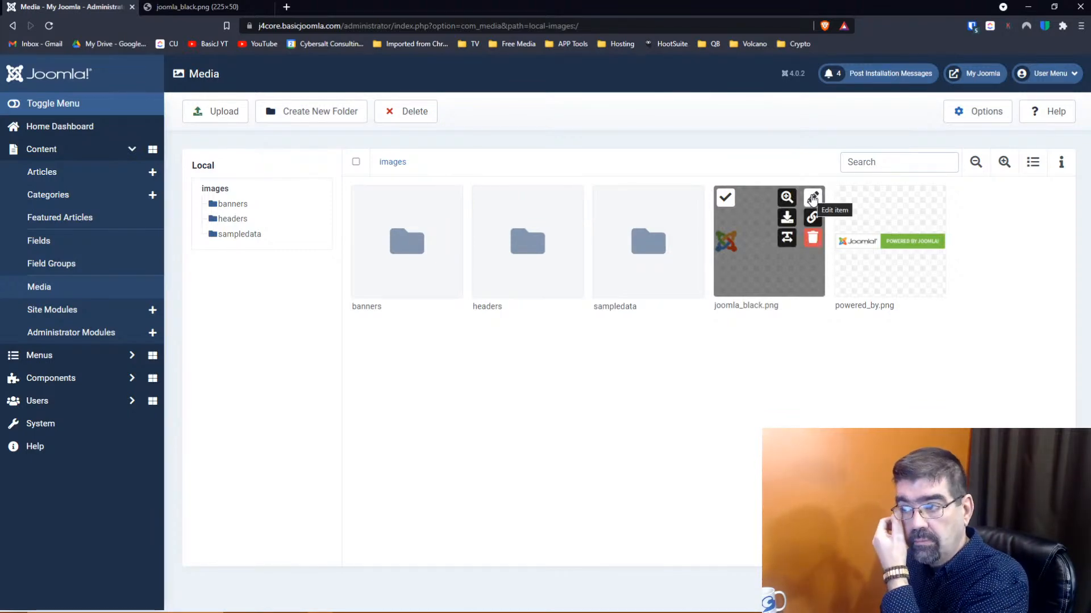
pyautogui.click(813, 199)
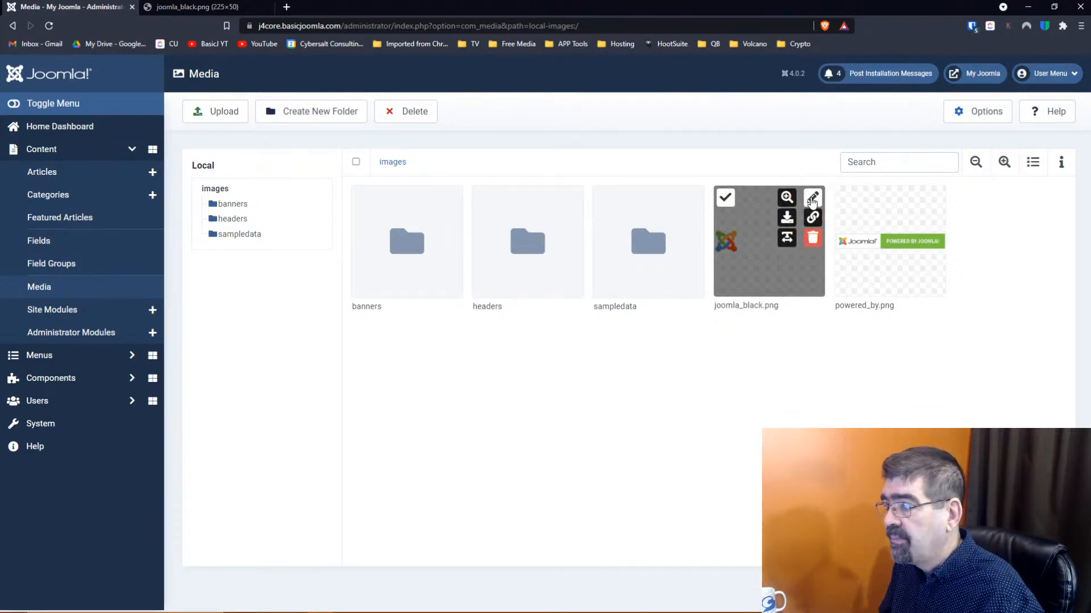
pyautogui.click(812, 199)
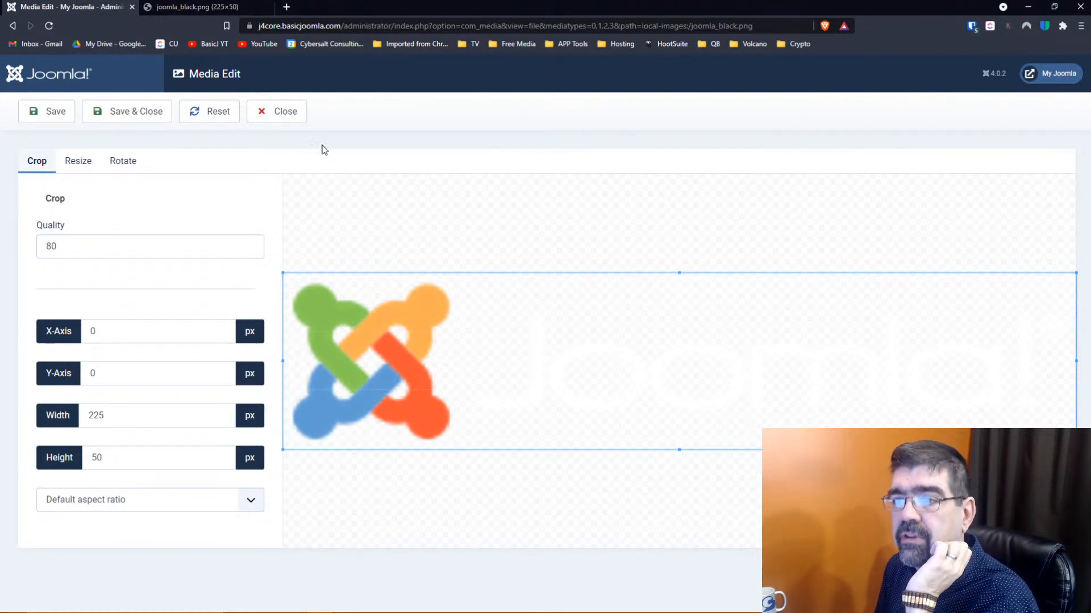
pyautogui.click(281, 113)
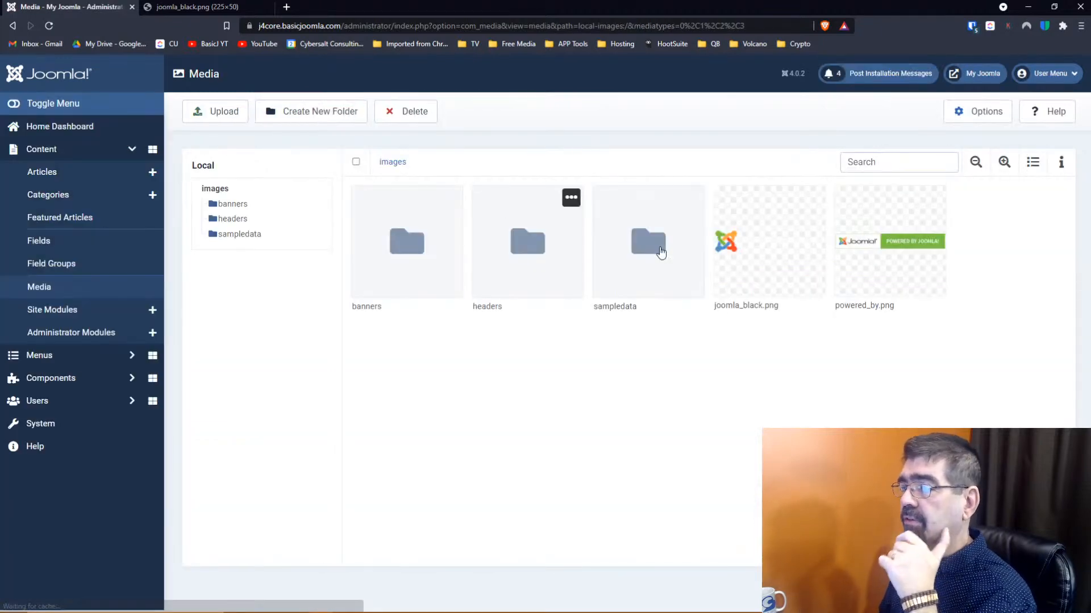
# Open powered_by.png in the Media Edit screen
pyautogui.click(898, 244)
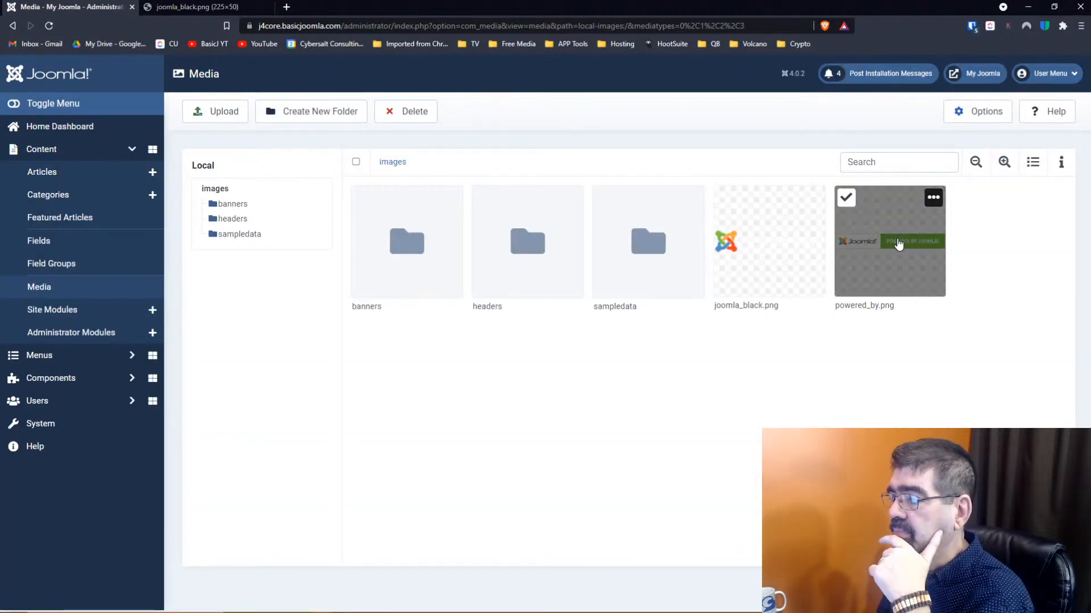
pyautogui.click(932, 199)
pyautogui.click(932, 199)
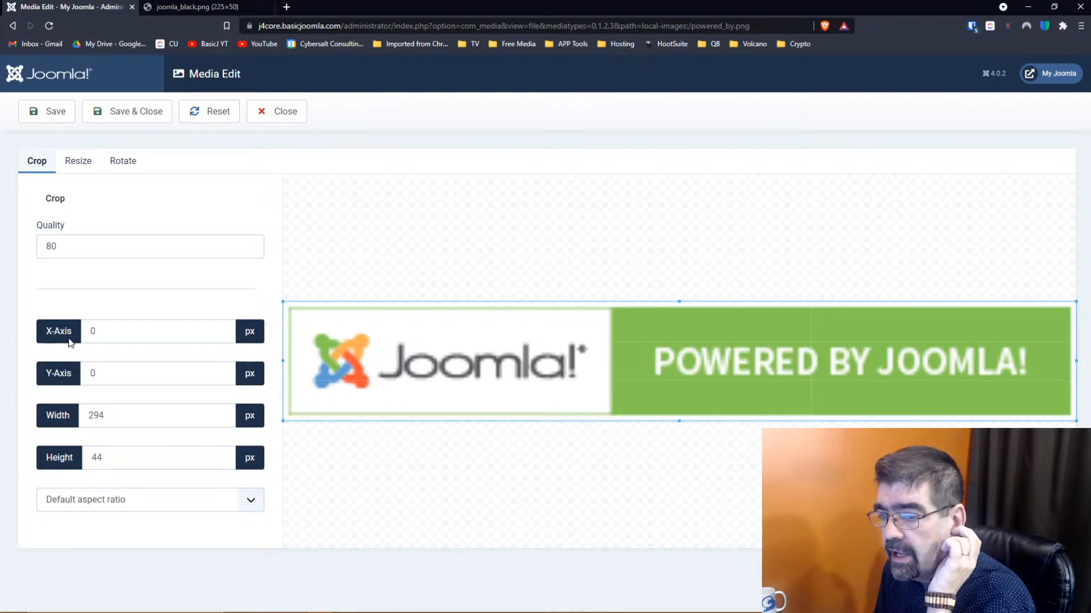
# Enter a crop X-Axis of 100, then change the crop width from 294 to 50 px
pyautogui.moveTo(114, 333); pyautogui.dragTo(90, 330)
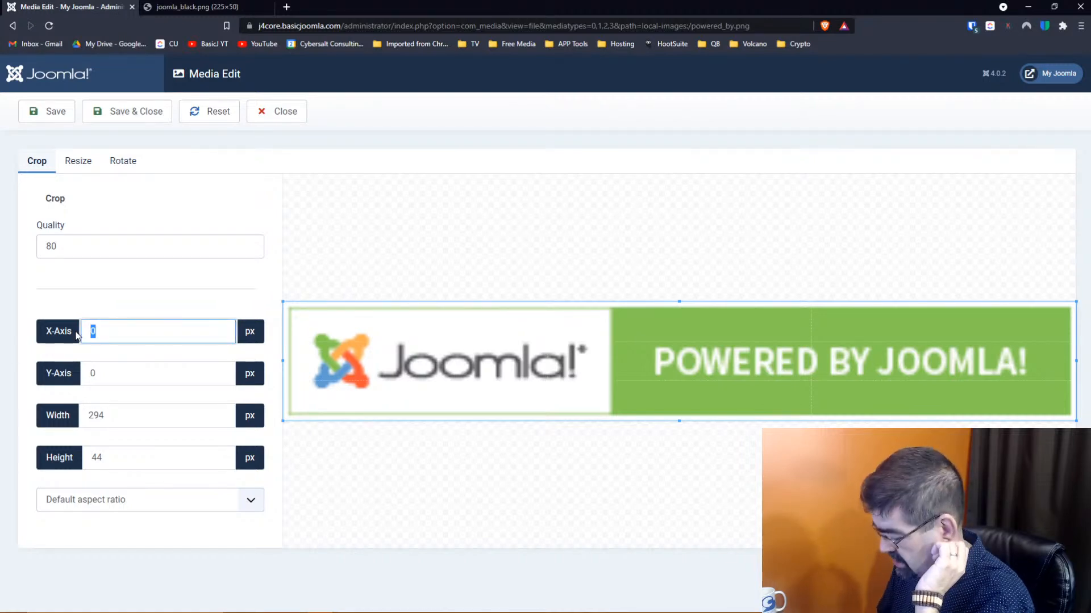
pyautogui.write('100')
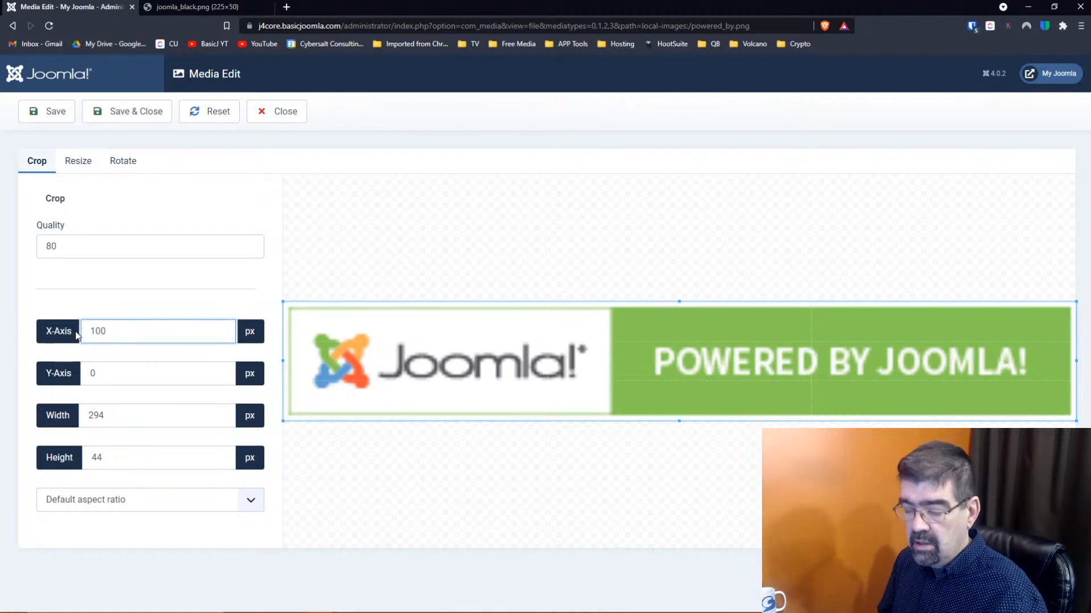
pyautogui.press('Tab')
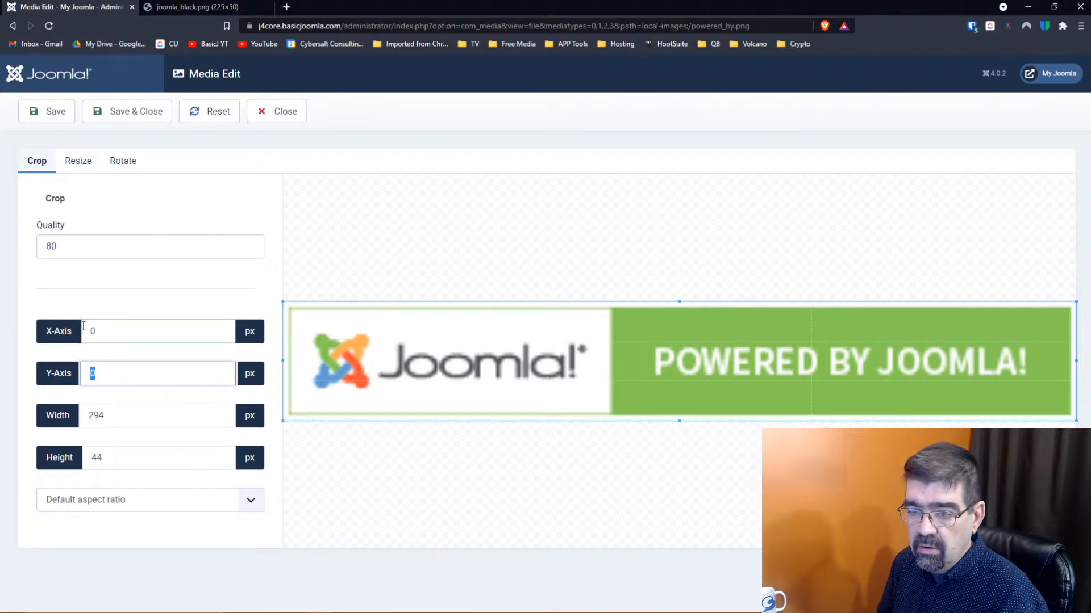
pyautogui.click(114, 334)
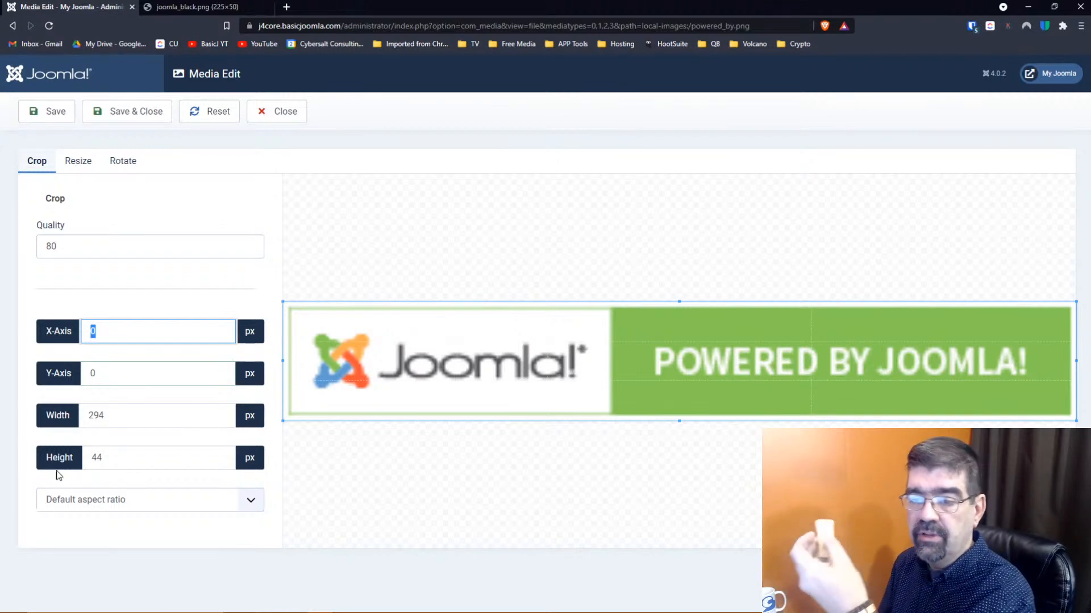
pyautogui.click(112, 411)
pyautogui.doubleClick(112, 411)
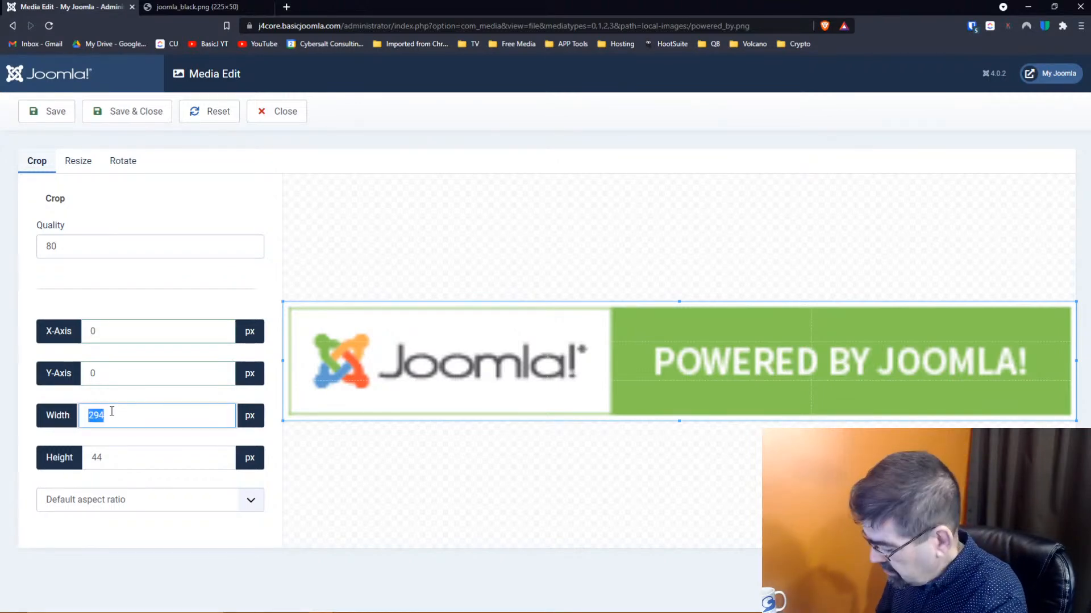
pyautogui.write('50')
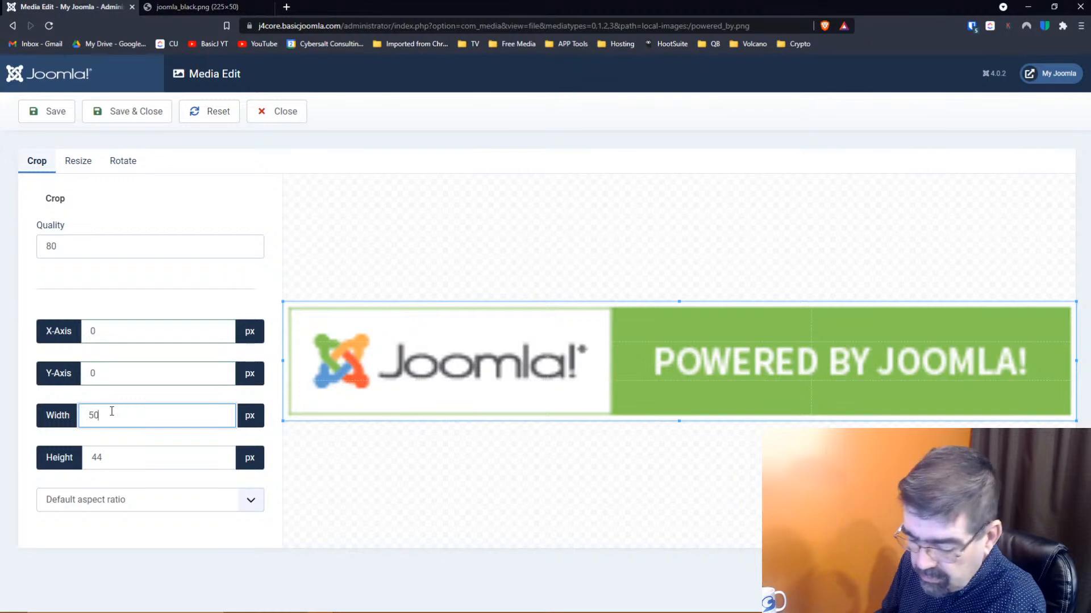
pyautogui.press('Tab')
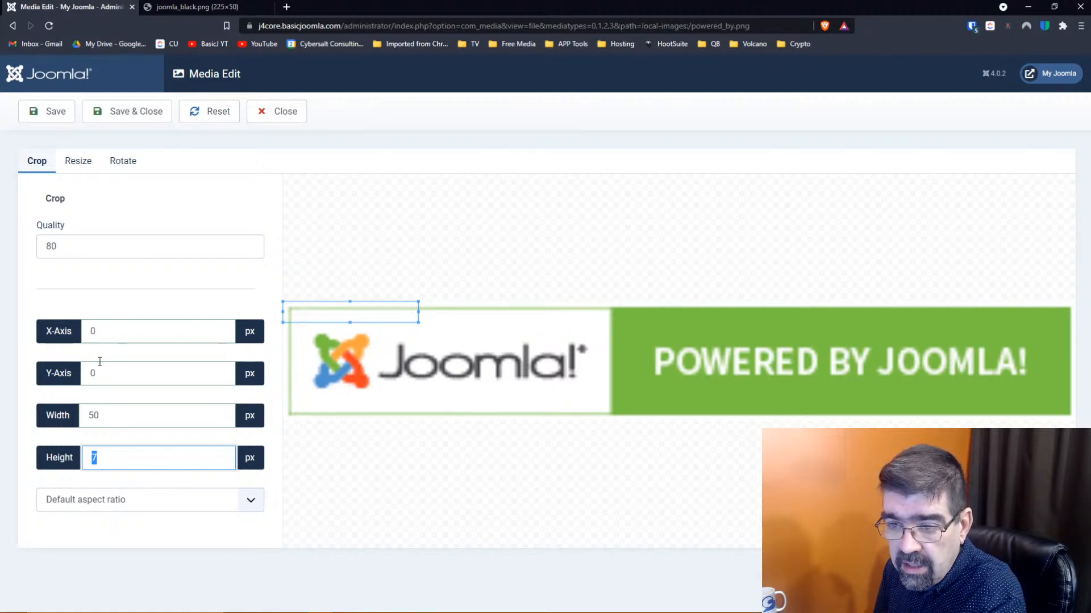
# Move the crop box over the logo and POWERED BY text, clear the width, then reset
pyautogui.moveTo(344, 314); pyautogui.dragTo(382, 355)
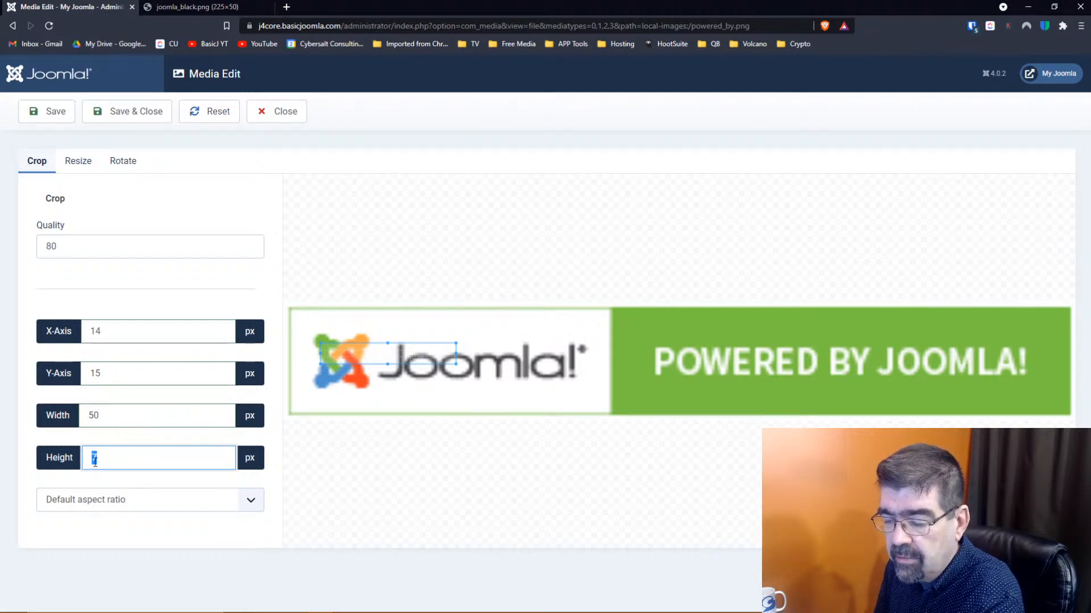
pyautogui.moveTo(387, 354); pyautogui.dragTo(722, 327)
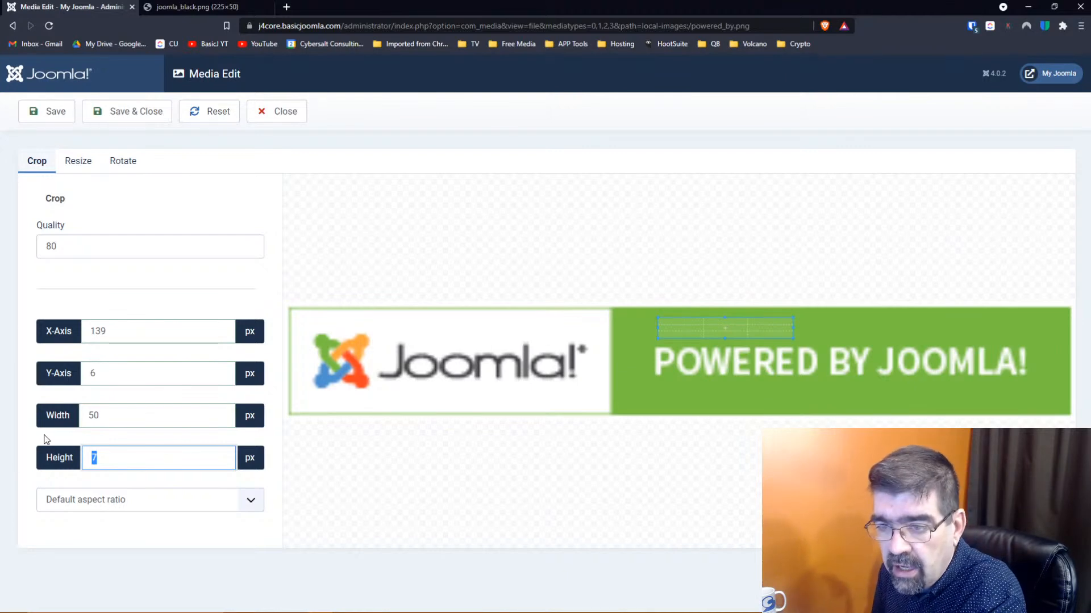
pyautogui.click(130, 412)
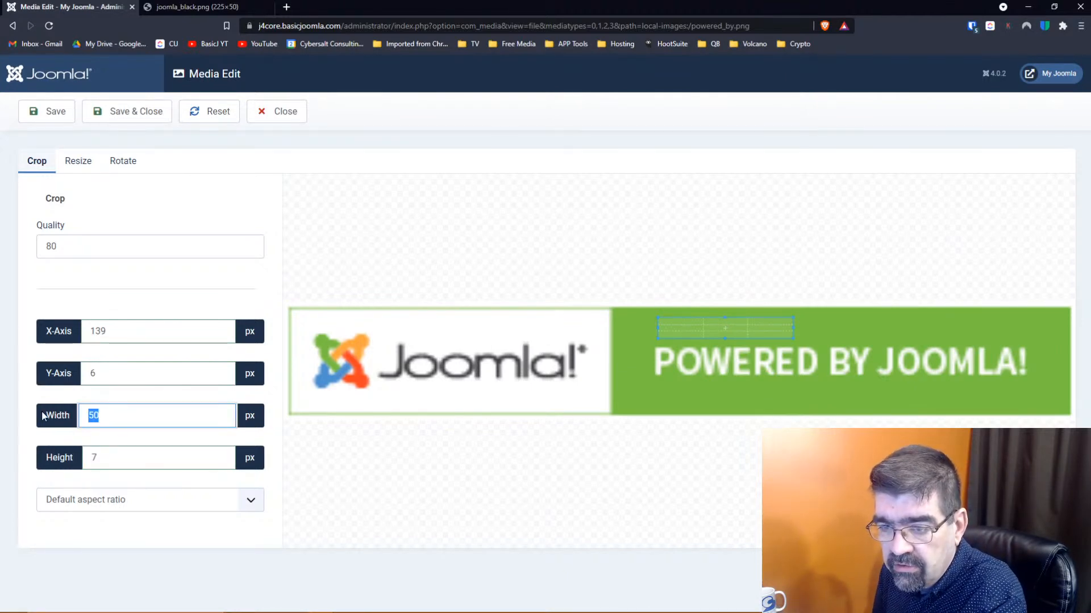
pyautogui.press('BackSpace')
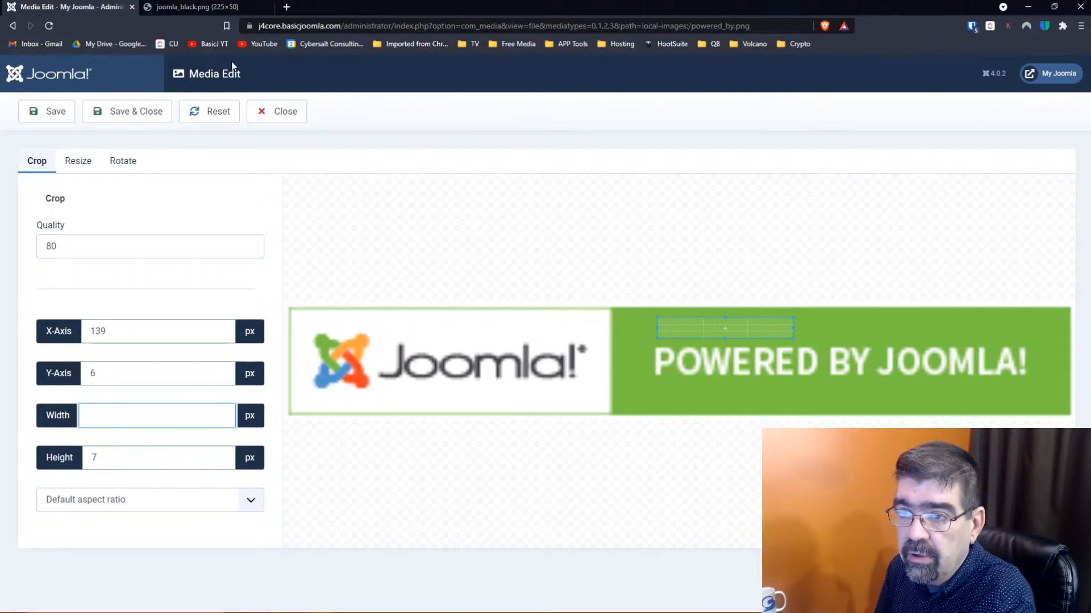
pyautogui.click(206, 117)
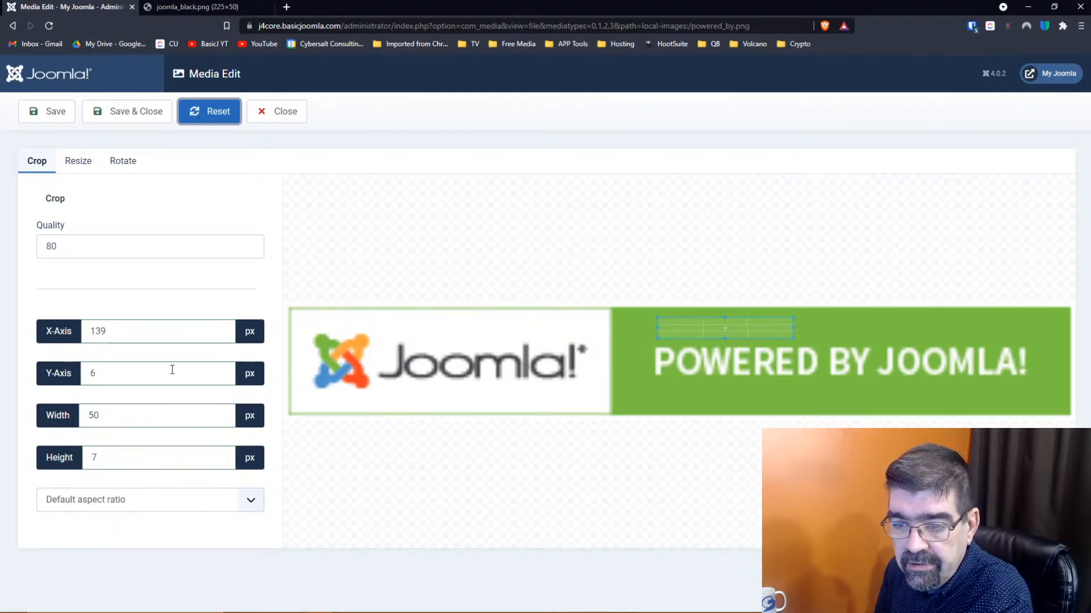
# Set the crop X-Axis and Y-Axis to 0, then reset the crop settings
pyautogui.doubleClick(121, 332)
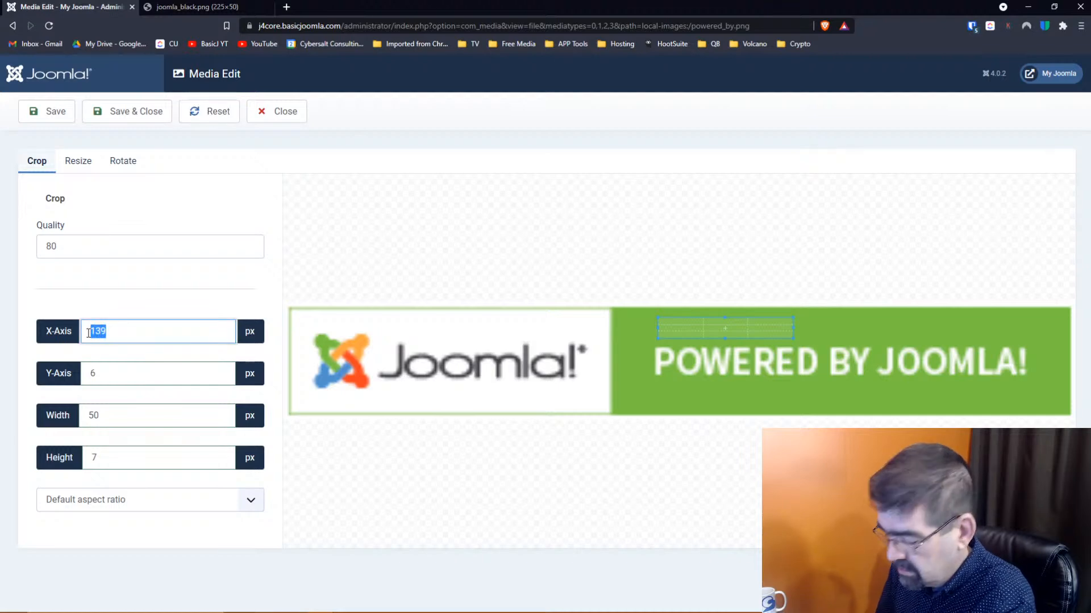
pyautogui.press('BackSpace')
pyautogui.write('0')
pyautogui.press('Tab')
pyautogui.write('0')
pyautogui.press('Tab')
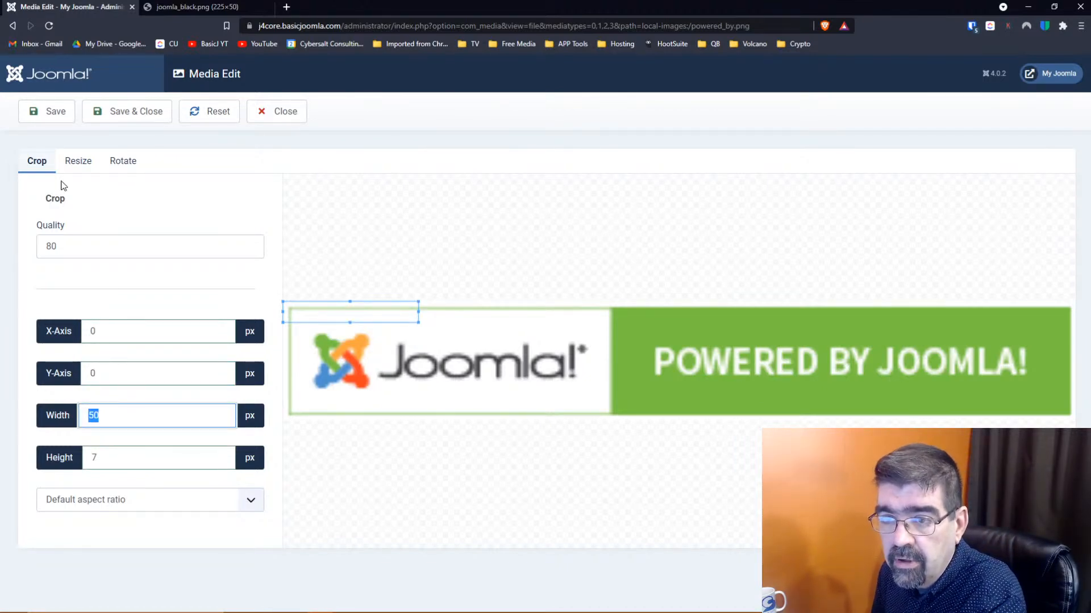
pyautogui.click(193, 119)
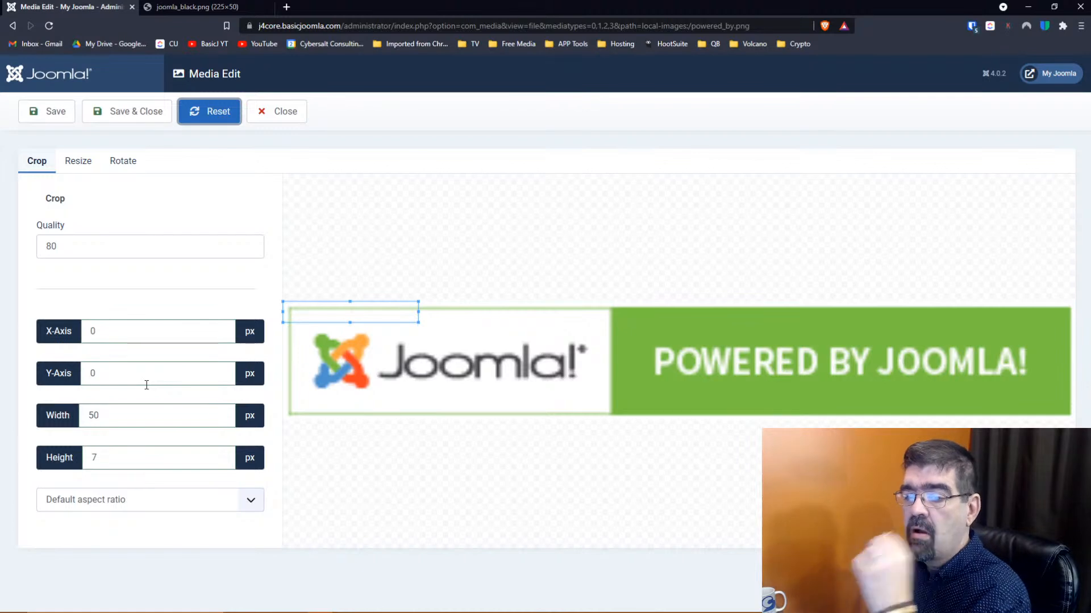
# Set the crop width to 0 px and close the editor without saving
pyautogui.click(106, 415)
pyautogui.click(106, 415)
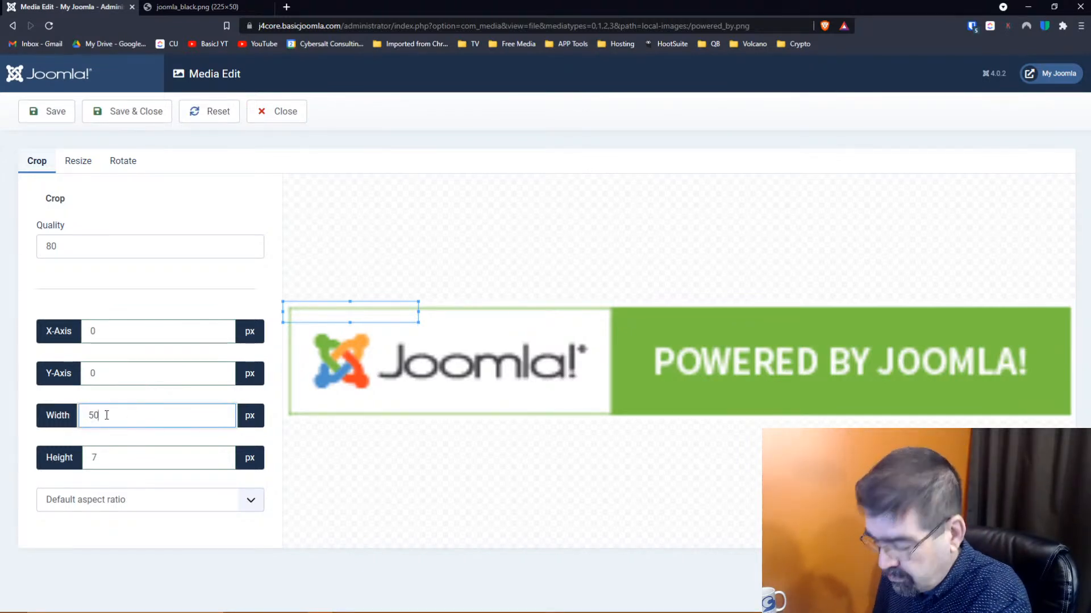
pyautogui.press('BackSpace')
pyautogui.press('BackSpace')
pyautogui.write('0')
pyautogui.press('Tab')
pyautogui.press('Tab')
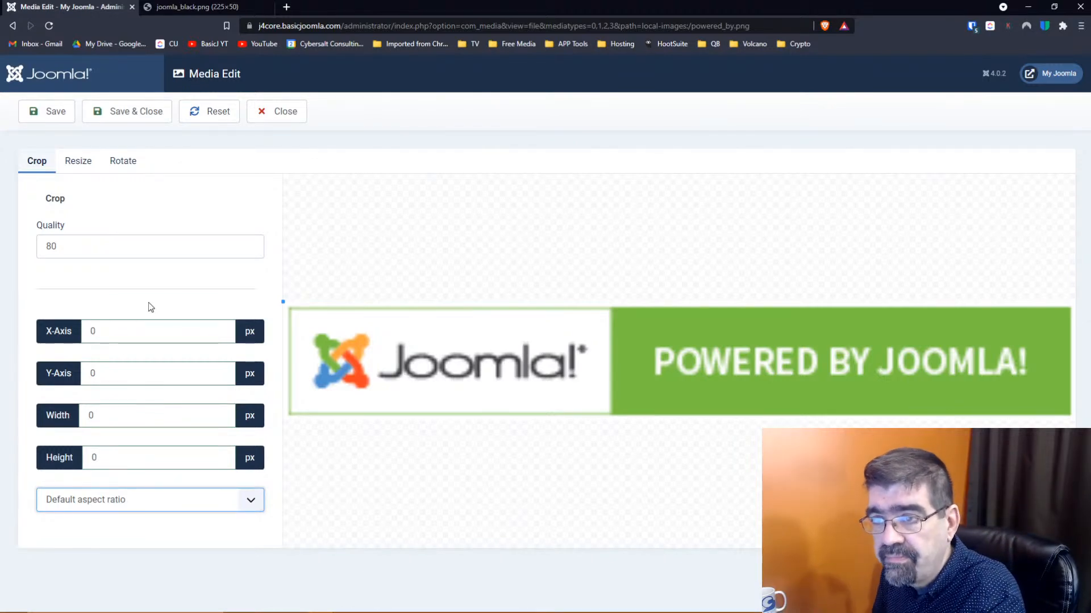
pyautogui.click(278, 113)
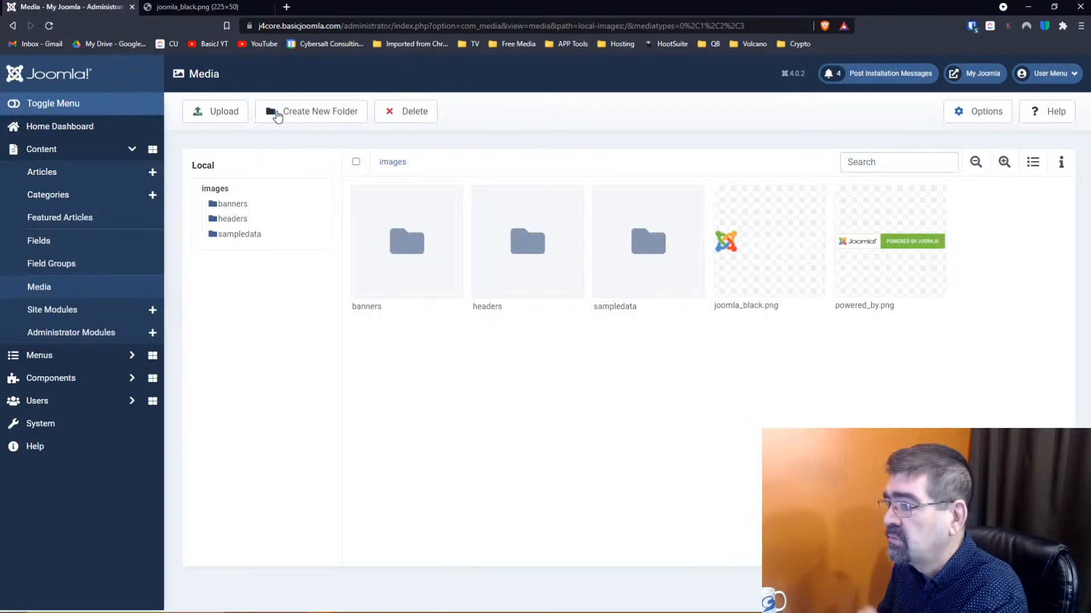
# Reopen powered_by.png in the editor and set the crop aspect ratio to None
pyautogui.moveTo(901, 251)
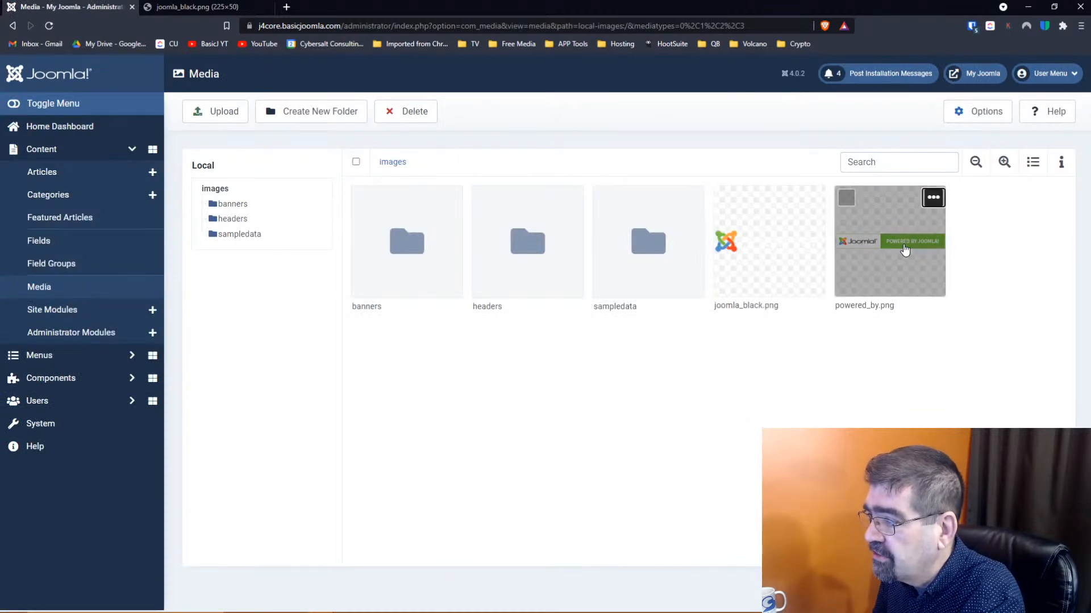
pyautogui.click(934, 197)
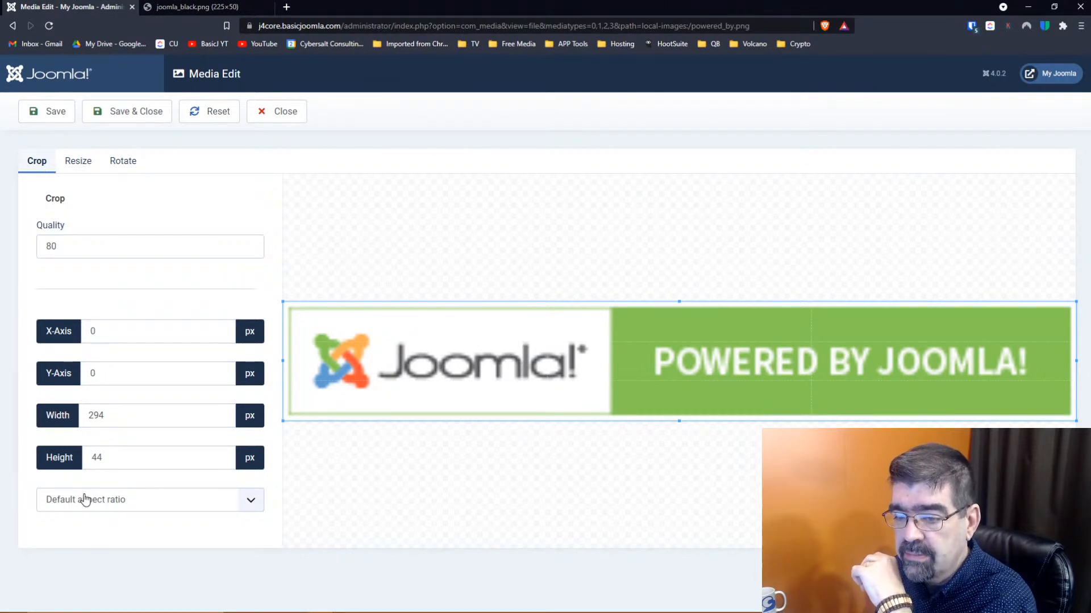
pyautogui.click(252, 507)
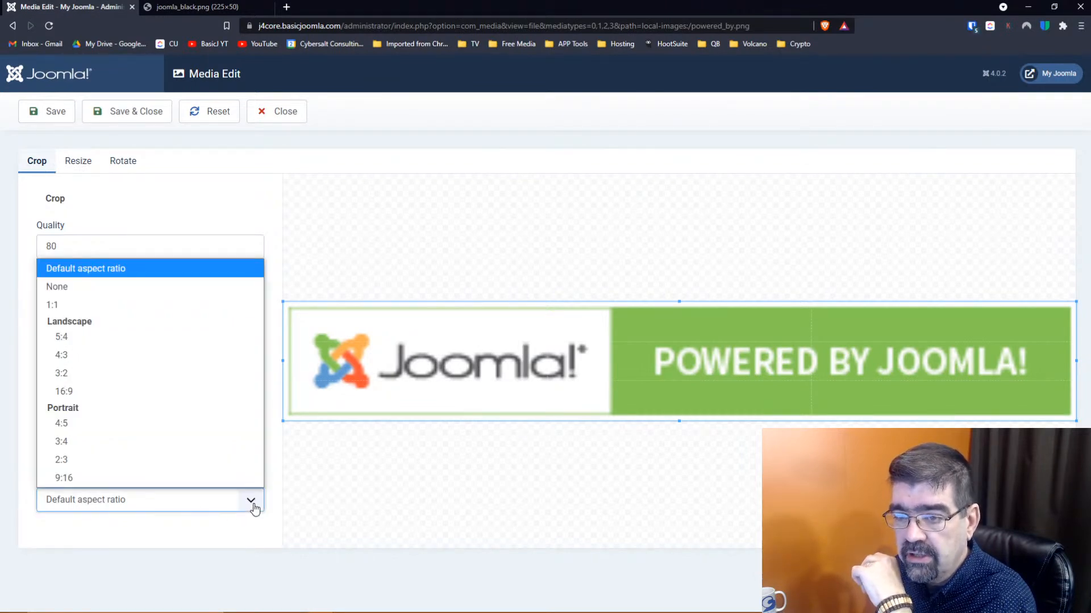
pyautogui.click(126, 293)
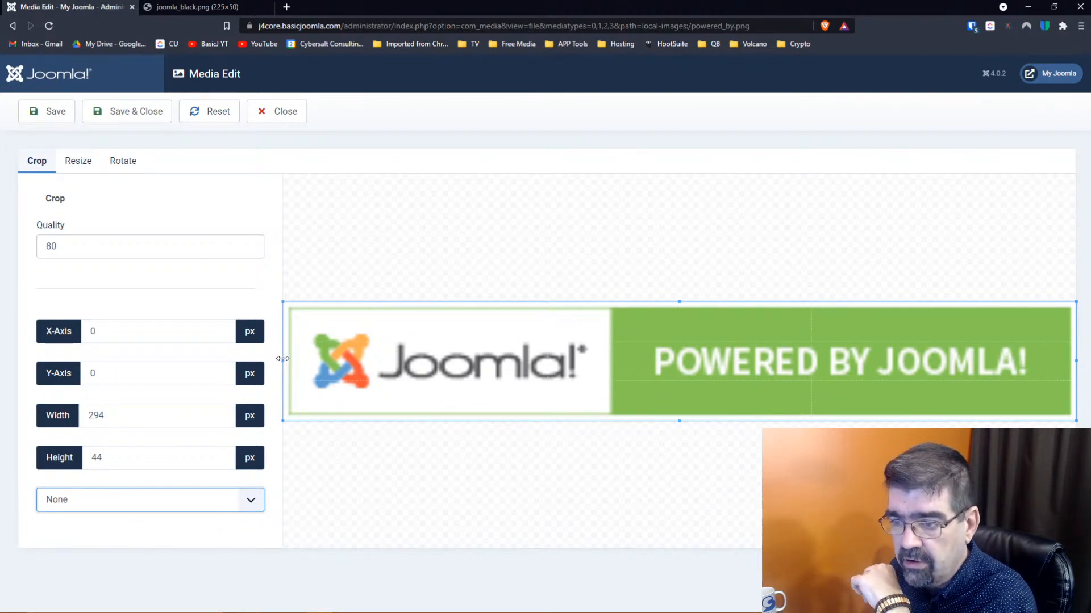
pyautogui.click(125, 498)
pyautogui.click(124, 498)
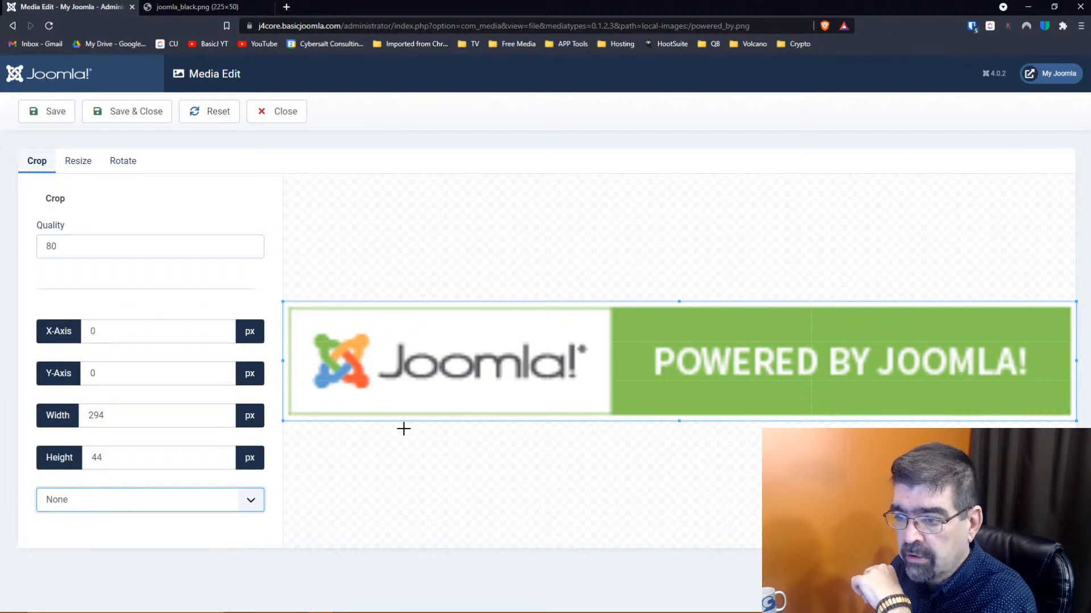
# Drag the crop box to frame only POWERED at 65 × 17 px, offset 135, 13
pyautogui.moveTo(678, 421); pyautogui.dragTo(682, 340)
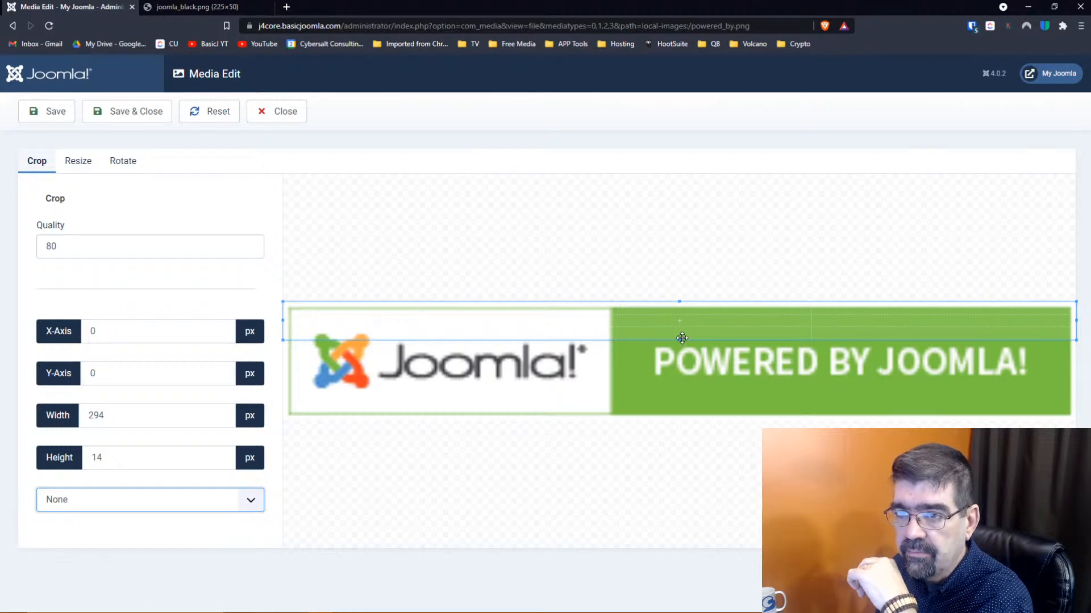
pyautogui.moveTo(681, 339)
pyautogui.mouseDown()
pyautogui.moveTo(678, 392)
pyautogui.moveTo(674, 347)
pyautogui.mouseUp()
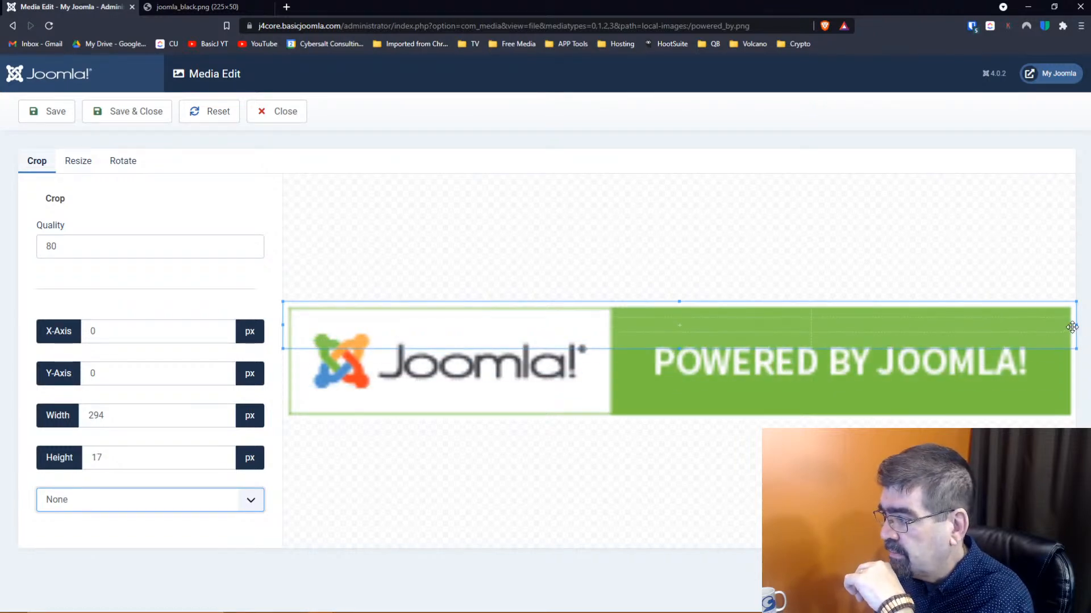
pyautogui.moveTo(1075, 326); pyautogui.dragTo(620, 327)
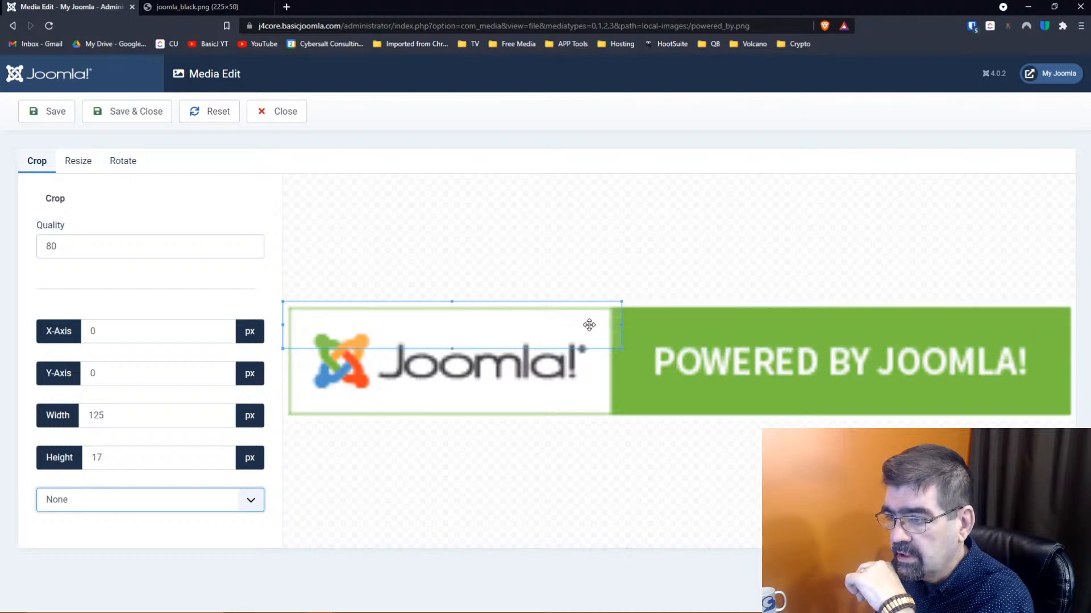
pyautogui.moveTo(482, 322); pyautogui.dragTo(846, 360)
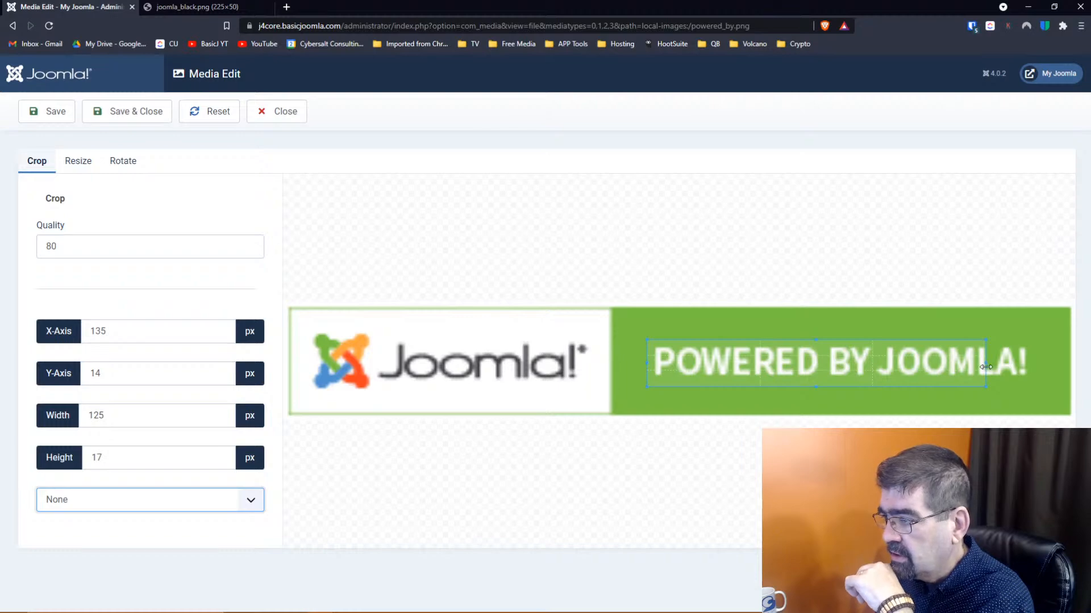
pyautogui.moveTo(986, 363); pyautogui.dragTo(824, 359)
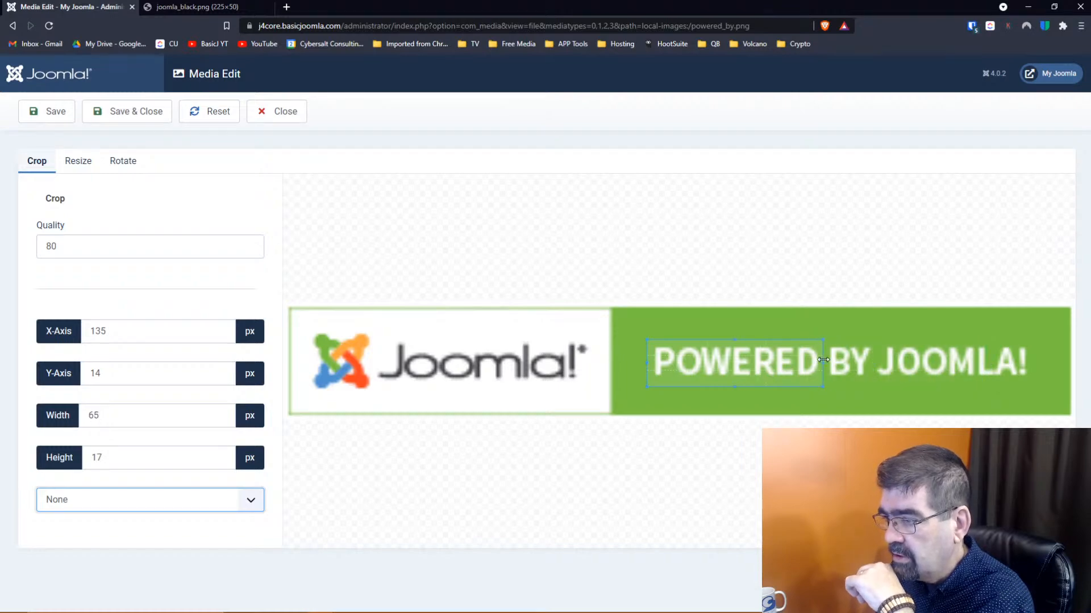
pyautogui.moveTo(743, 363); pyautogui.dragTo(743, 362)
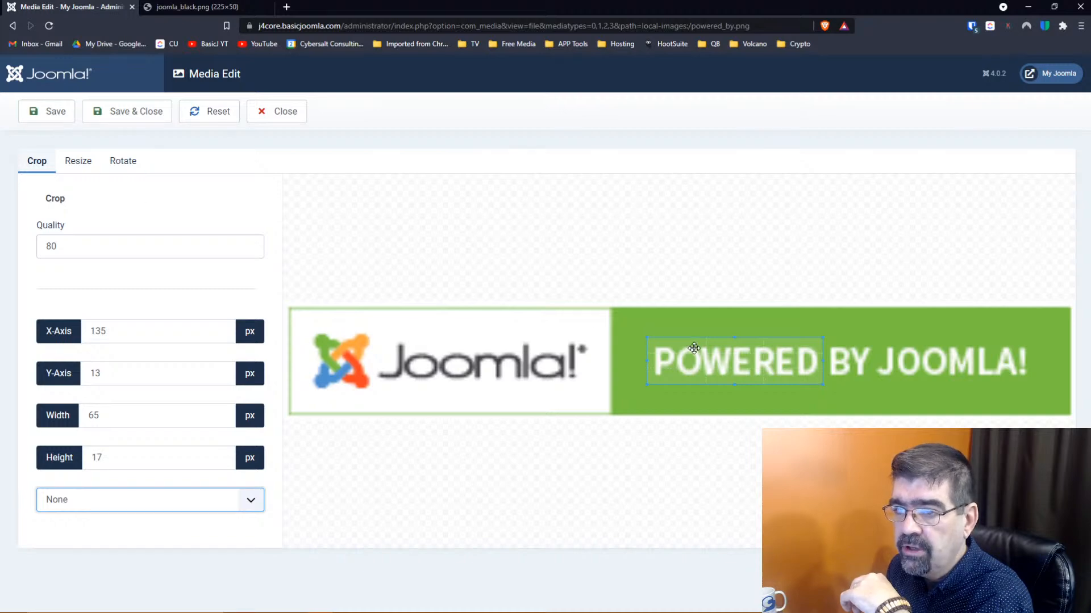
# Apply the crop, trim its left edge, save again, and Save & Close at 62 × 16 px
pyautogui.click(48, 116)
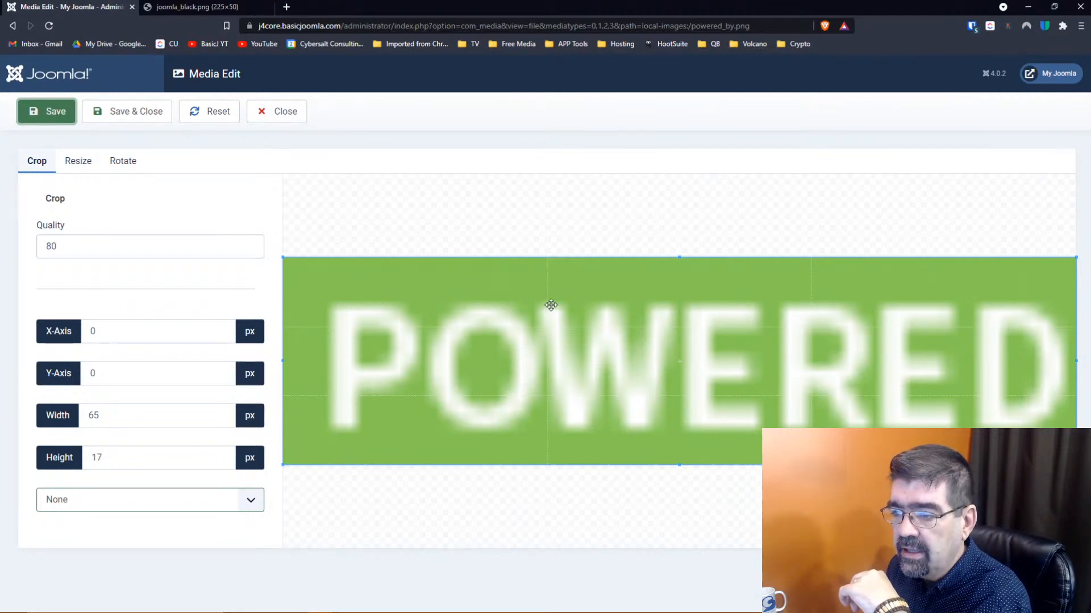
pyautogui.moveTo(283, 361); pyautogui.dragTo(316, 360)
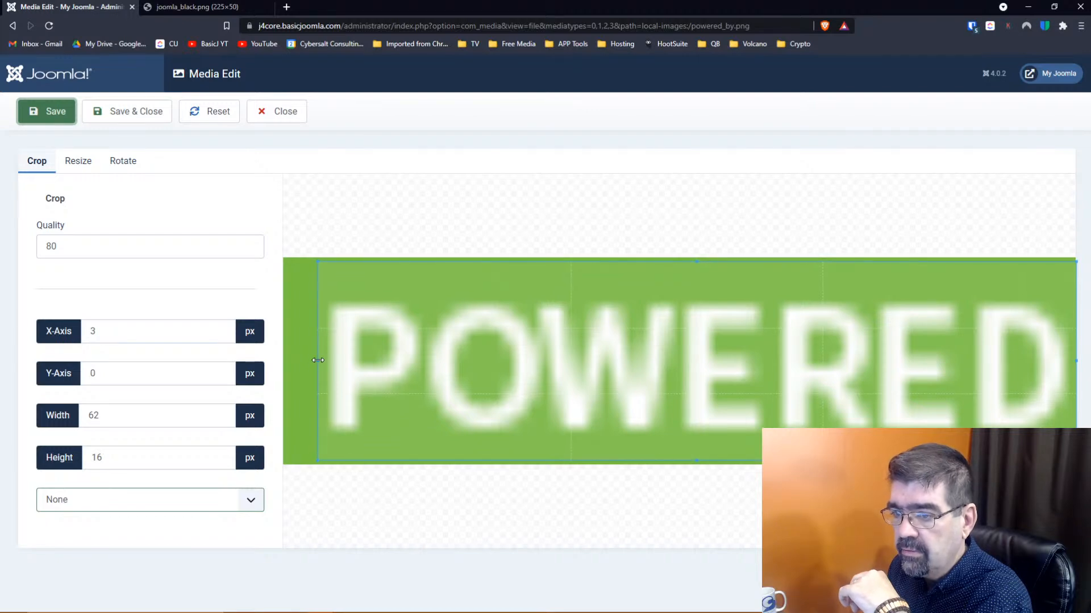
pyautogui.click(56, 116)
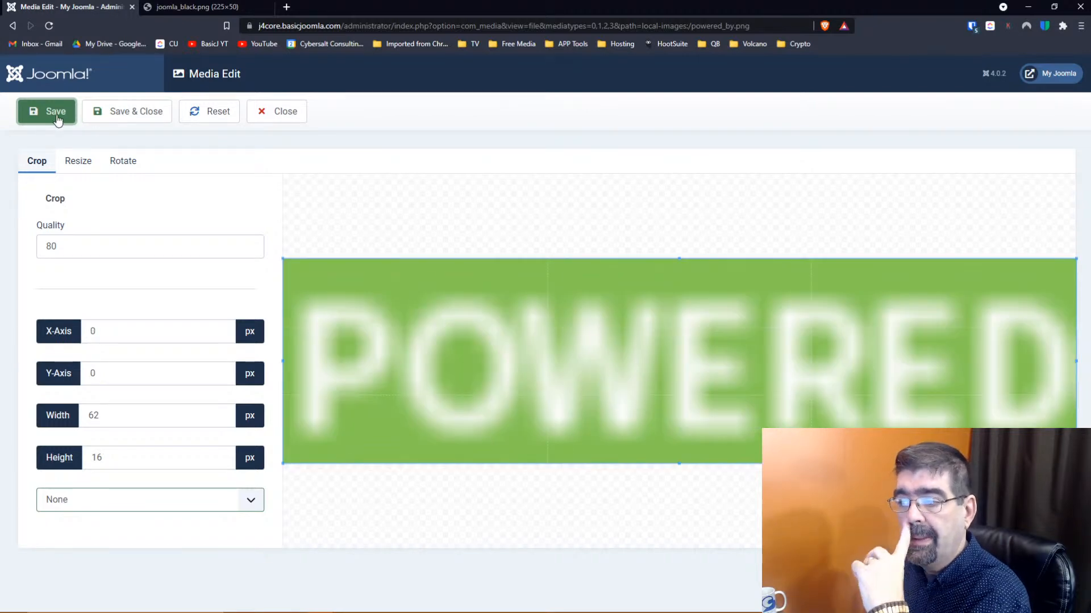
pyautogui.click(217, 114)
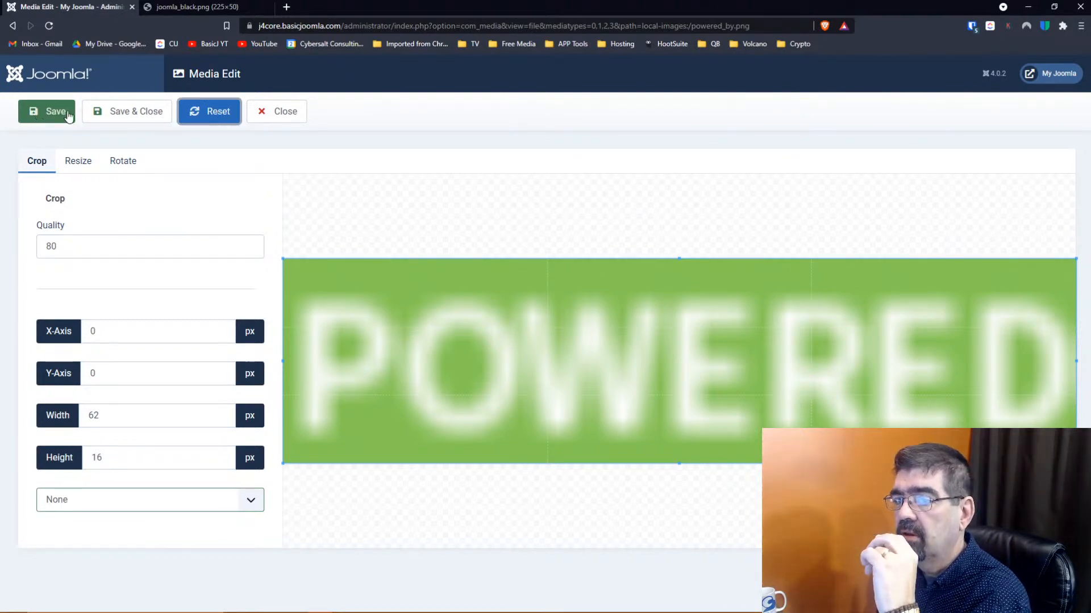
pyautogui.click(113, 119)
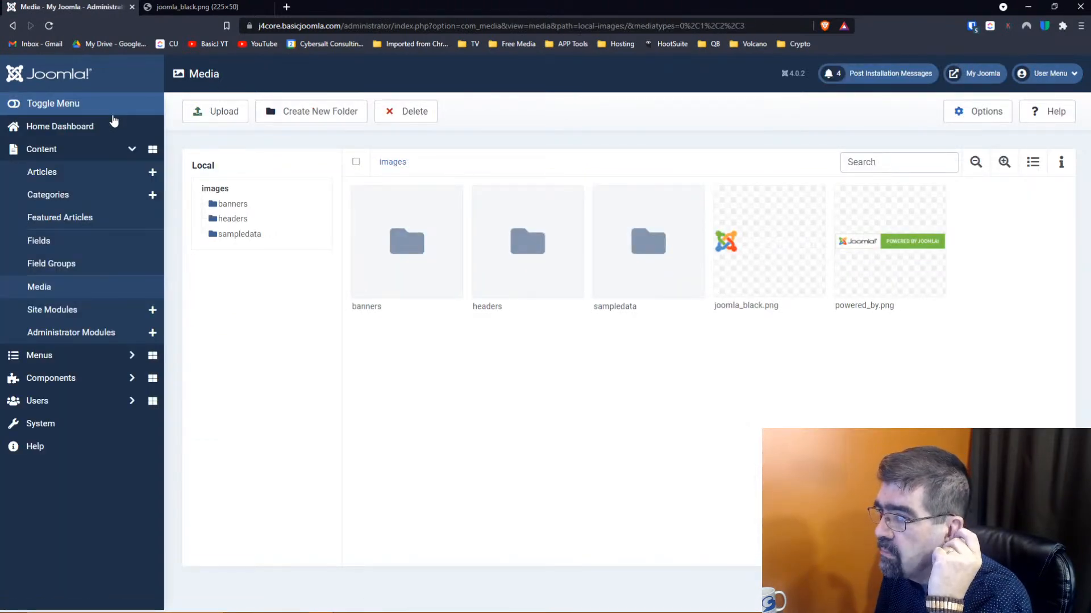
# Reload the folder, preview and close powered_by.png, then reopen it in Media Edit
pyautogui.moveTo(936, 272)
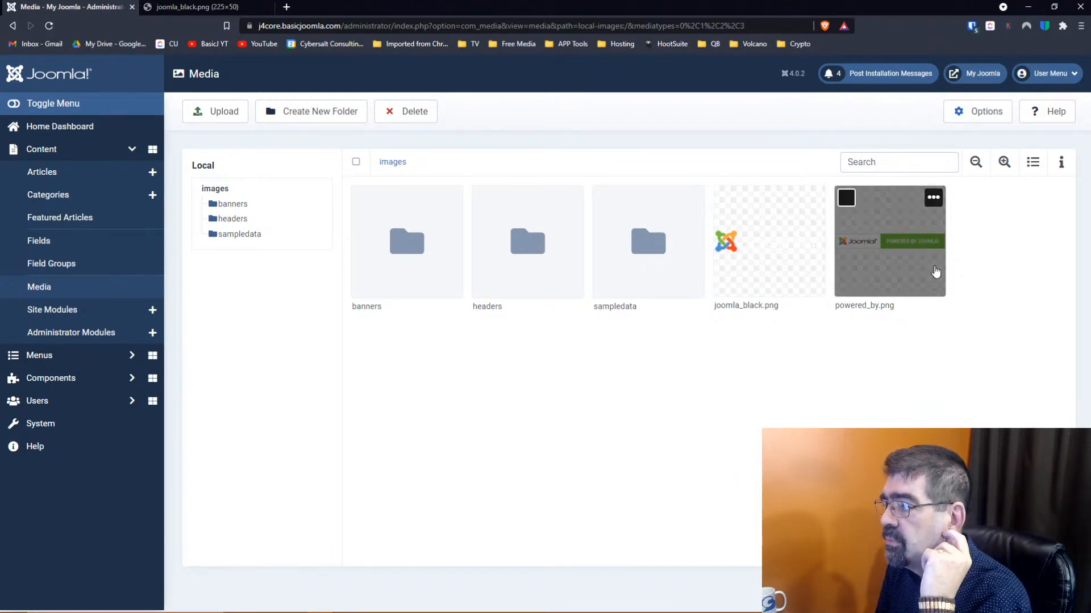
pyautogui.click(49, 26)
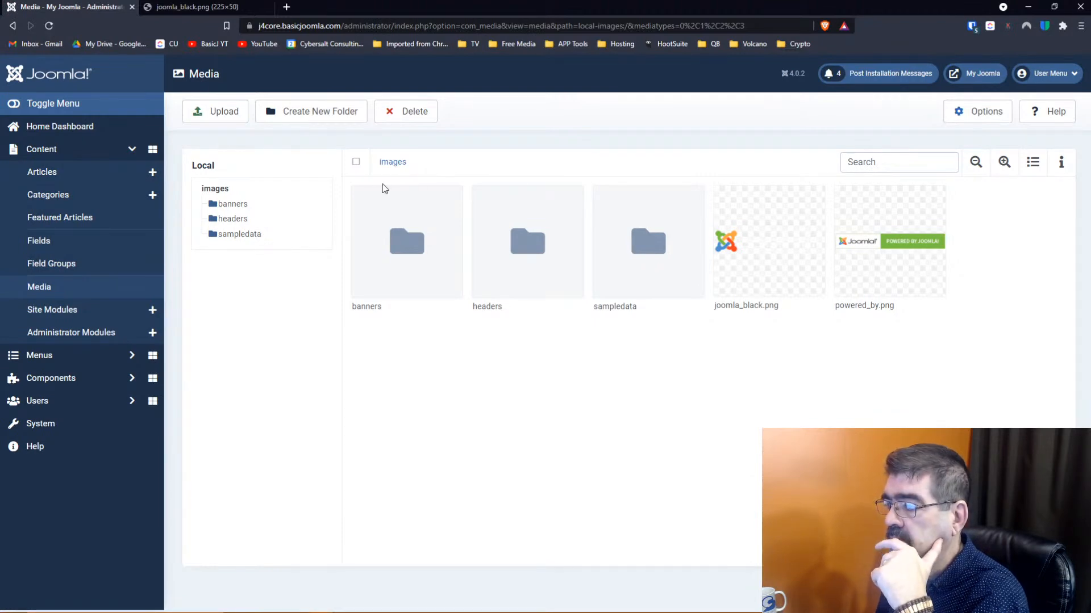
pyautogui.moveTo(888, 257)
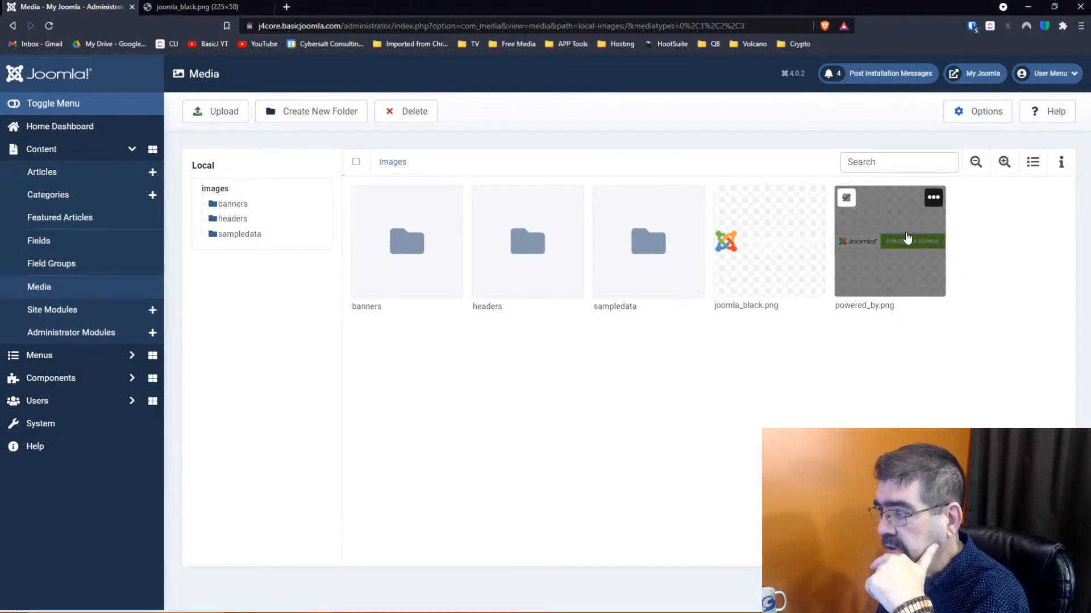
pyautogui.doubleClick(906, 238)
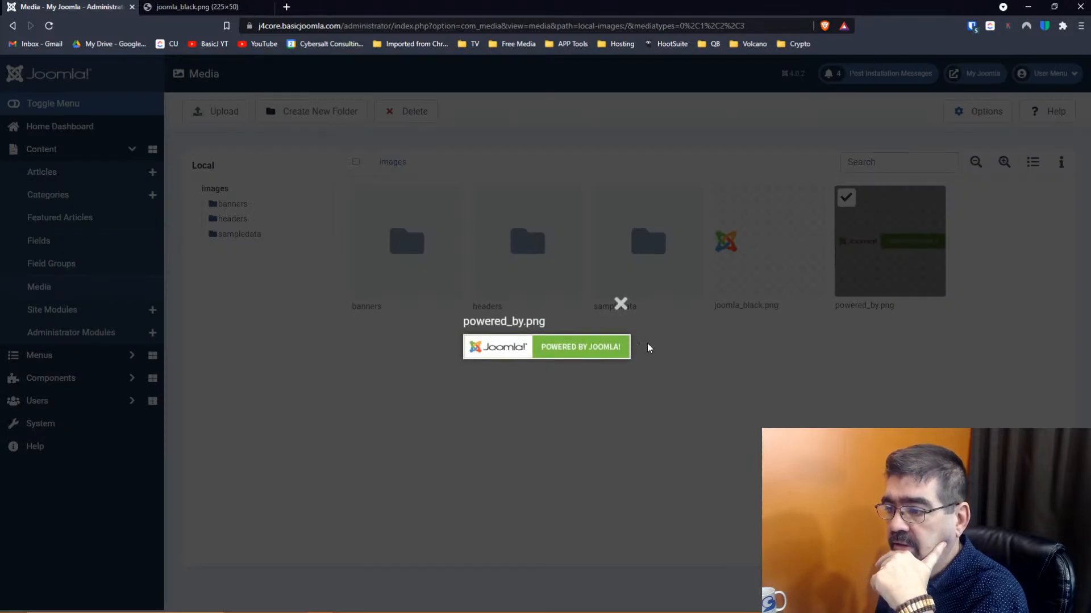
pyautogui.click(620, 302)
pyautogui.click(934, 199)
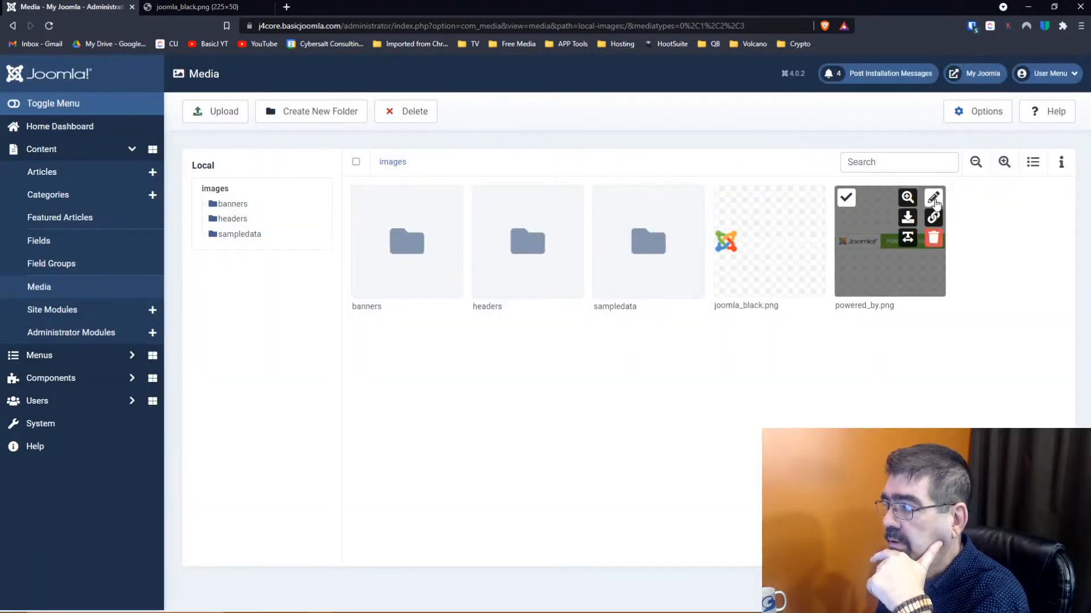
pyautogui.click(934, 198)
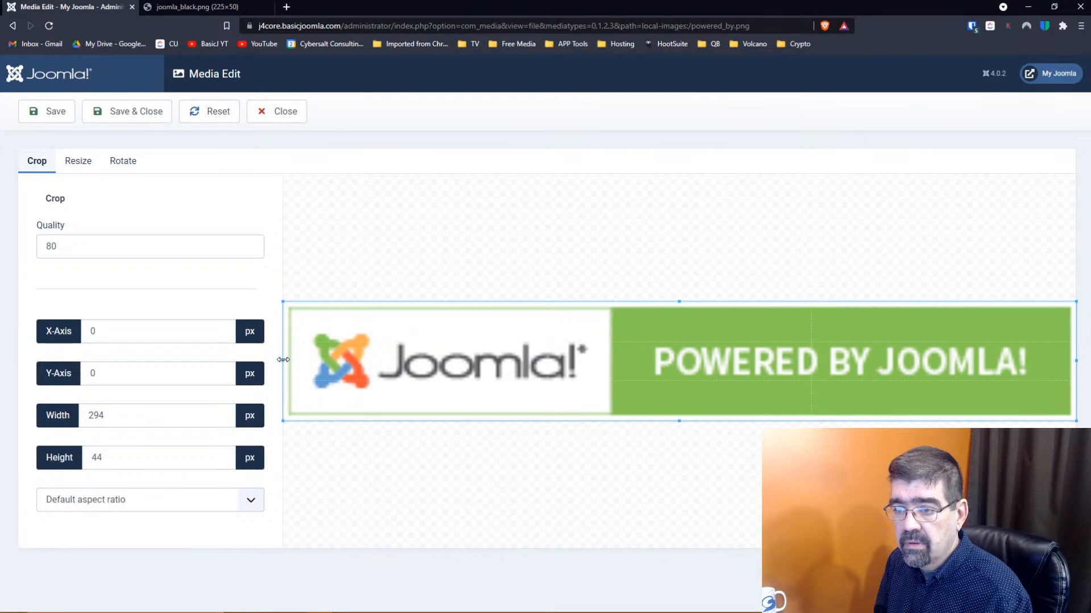
# Set a 5:4 crop ratio, move the crop box over the Joomla logo, then reset it
pyautogui.click(250, 501)
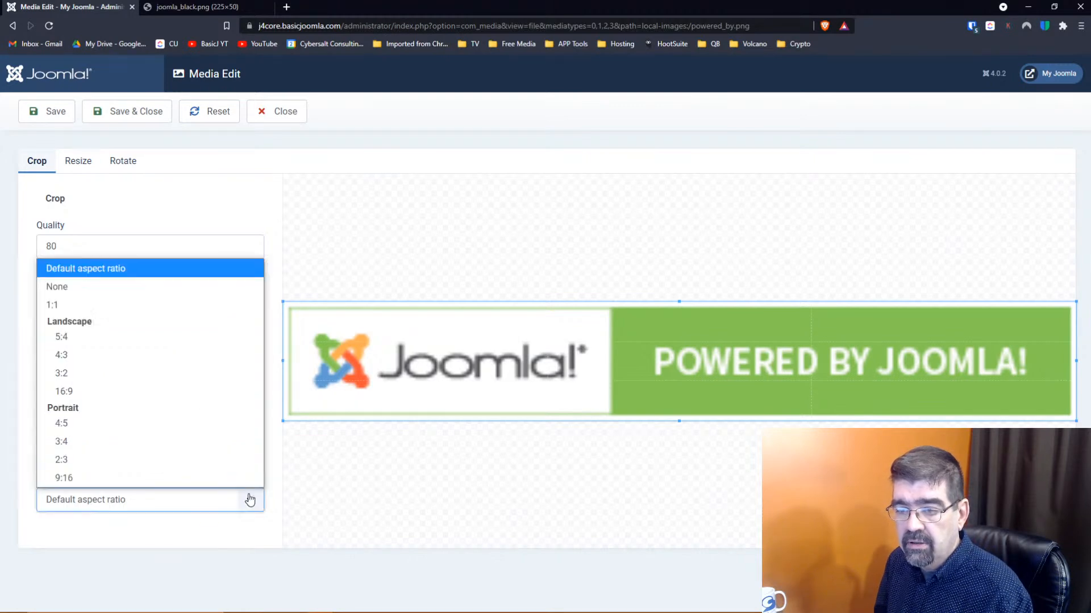
pyautogui.click(126, 339)
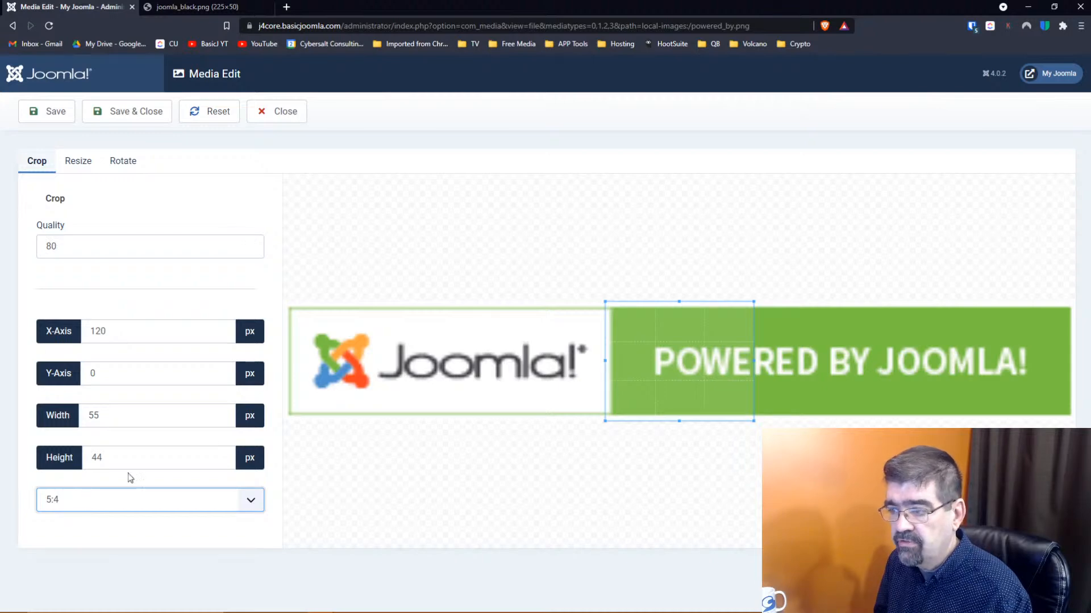
pyautogui.moveTo(652, 358); pyautogui.dragTo(374, 360)
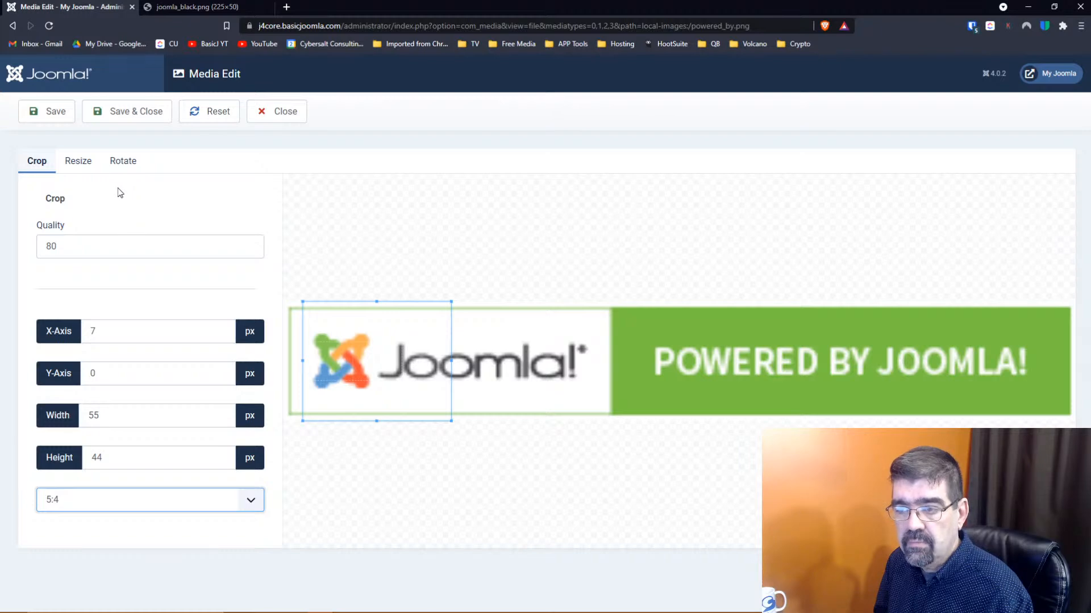
pyautogui.click(230, 117)
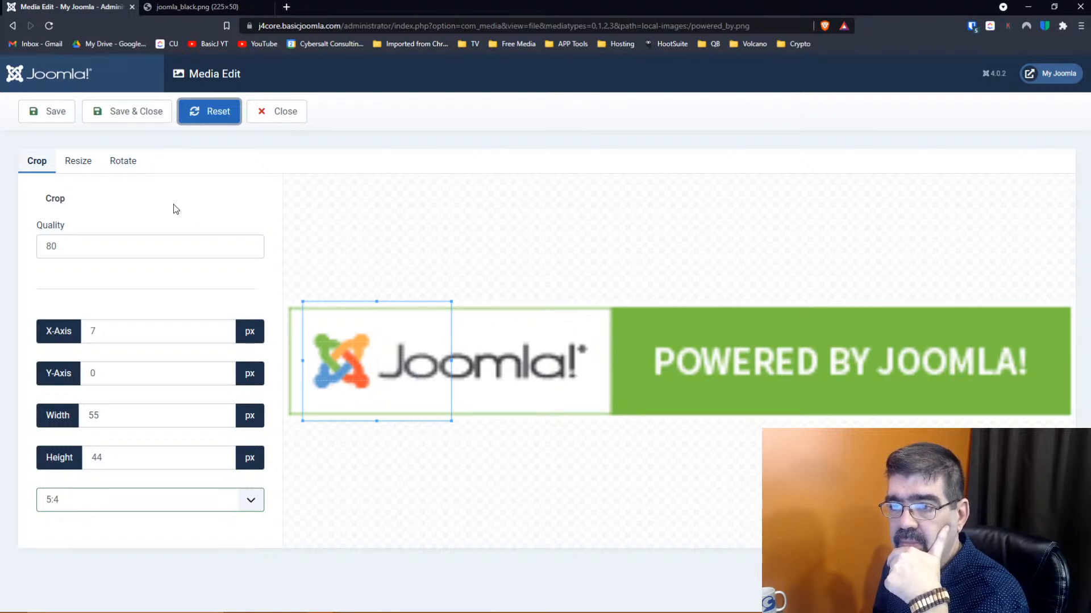
# Save powered_by.png to clear the crop, then switch the crop ratio to 4:3
pyautogui.click(43, 116)
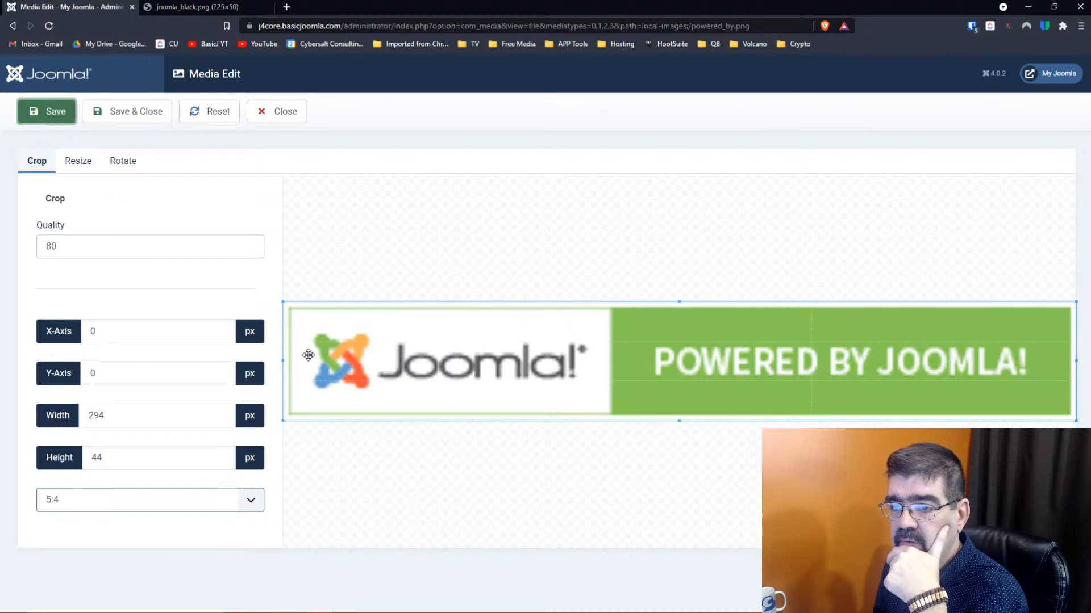
pyautogui.click(174, 507)
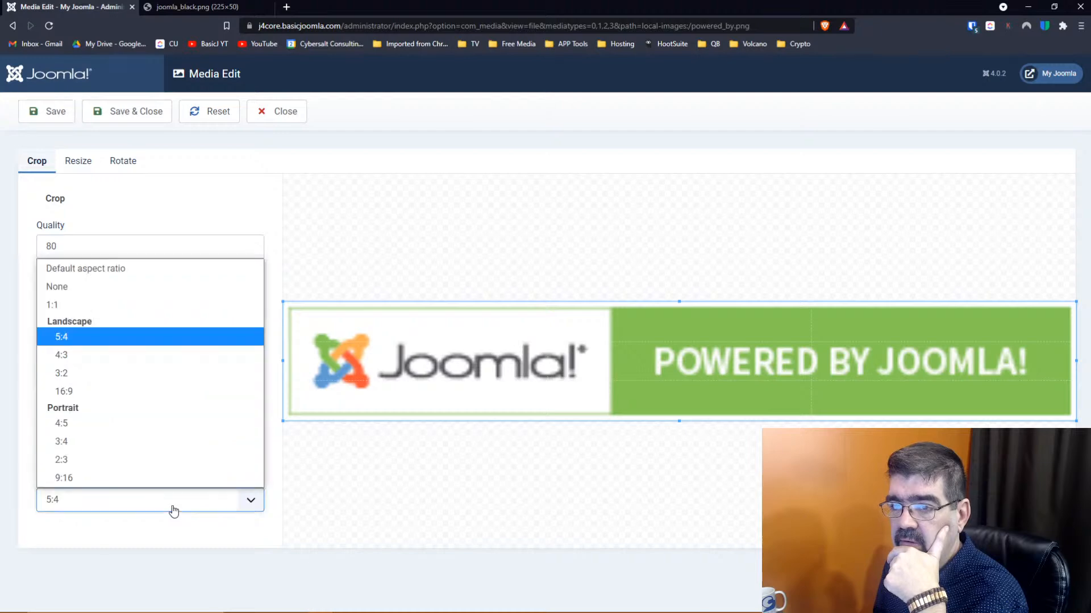
pyautogui.click(132, 354)
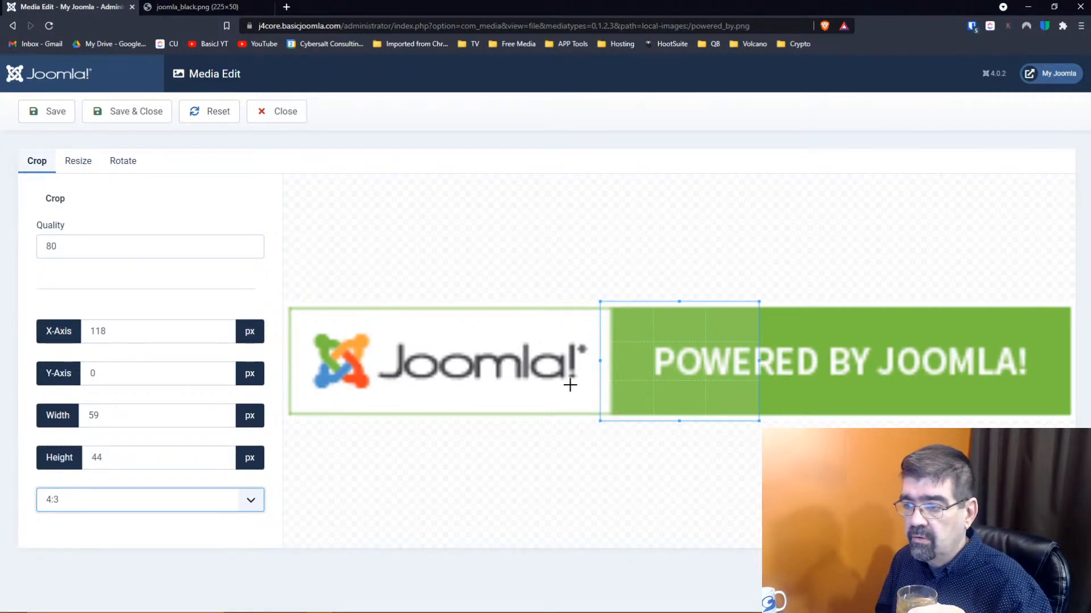
pyautogui.rightClick(647, 377)
pyautogui.click(641, 372)
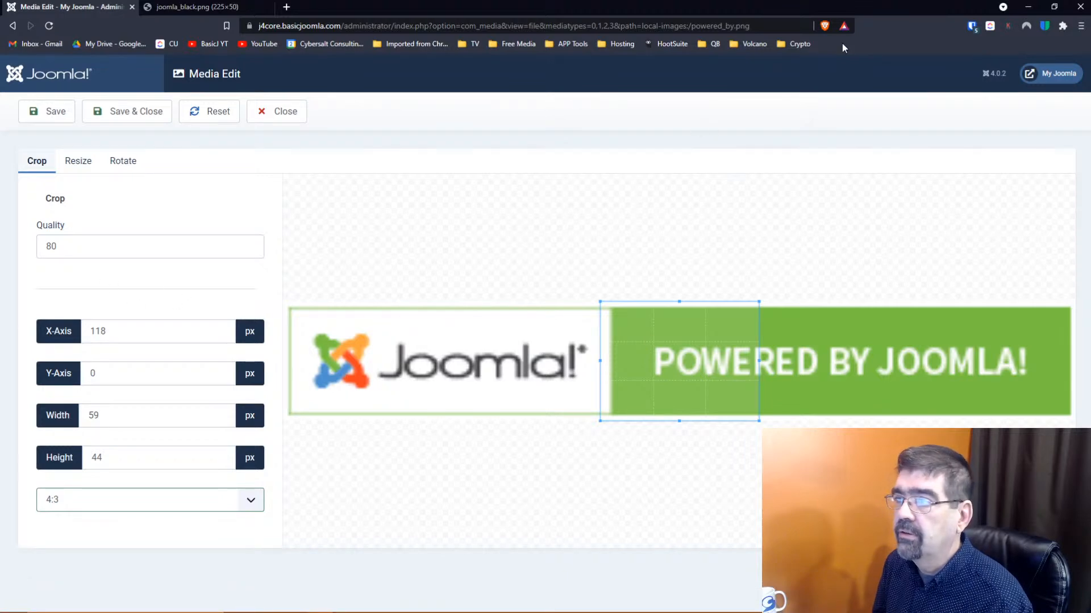
# Switch Brave Shields down for the Joomla site
pyautogui.click(824, 26)
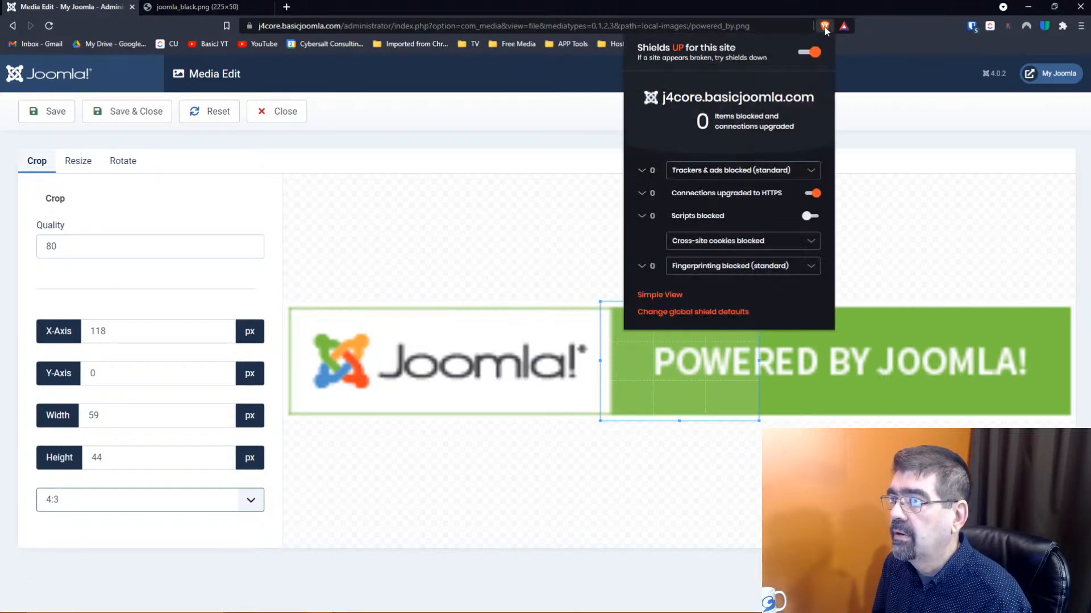
pyautogui.click(815, 52)
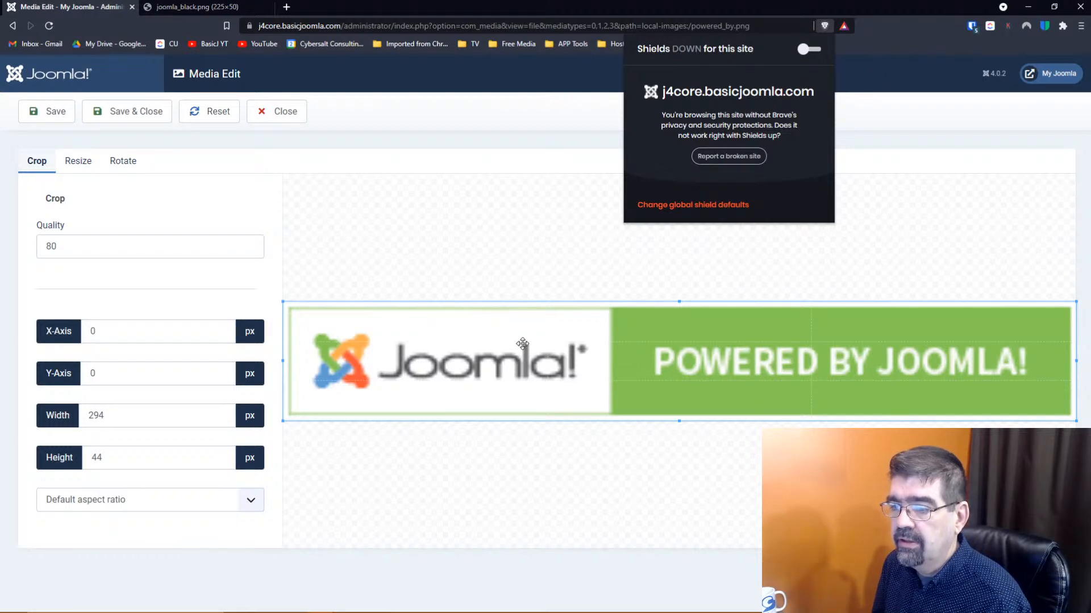
# Crop powered_by.png to 5:4 (55 × 44 px), save and close, then show its actions
pyautogui.click(106, 503)
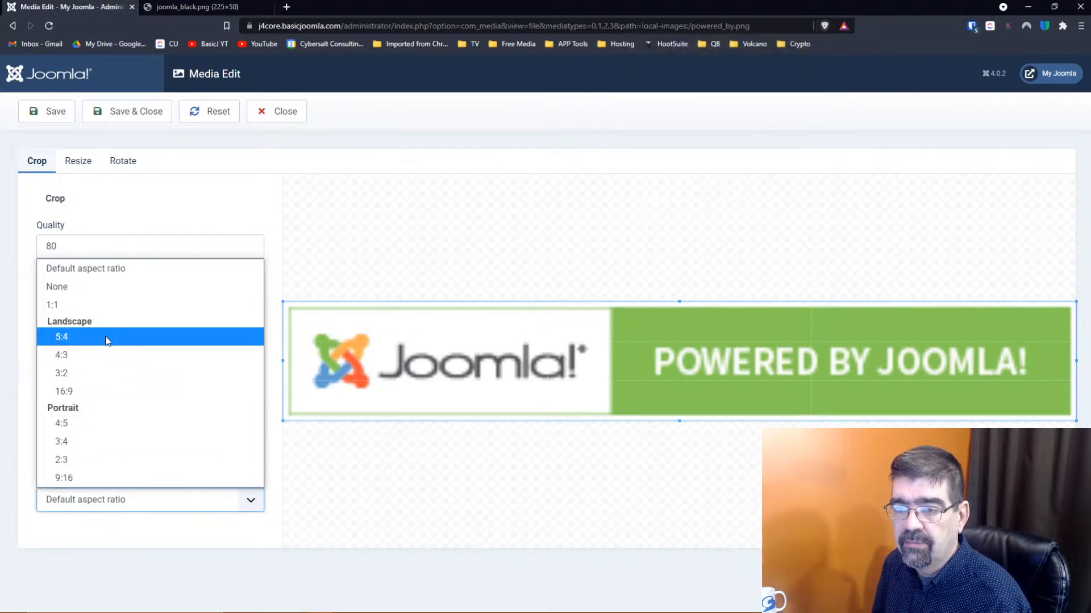
pyautogui.click(105, 336)
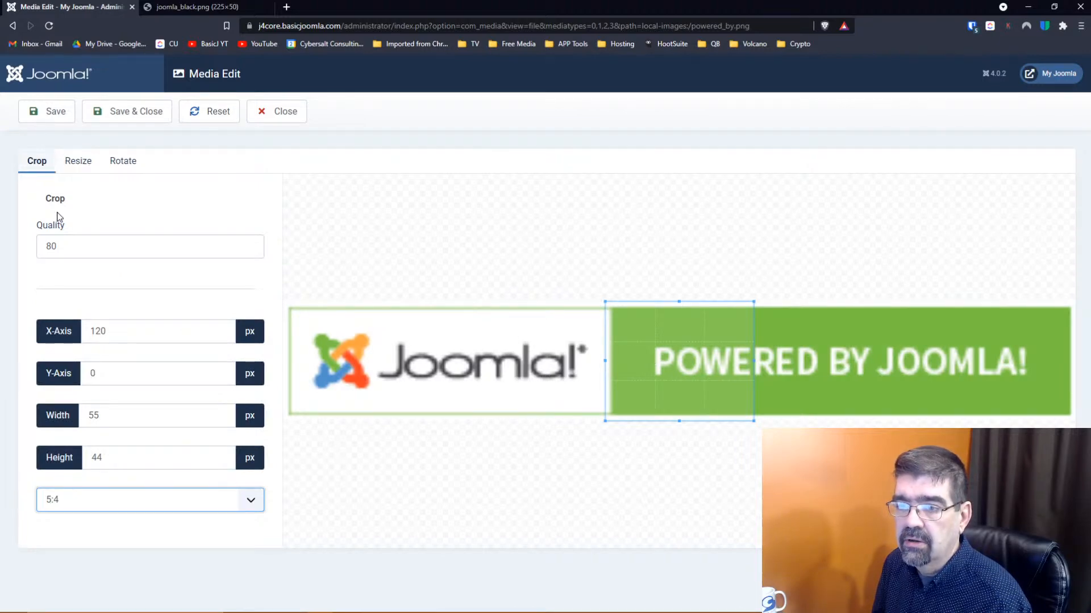
pyautogui.click(49, 114)
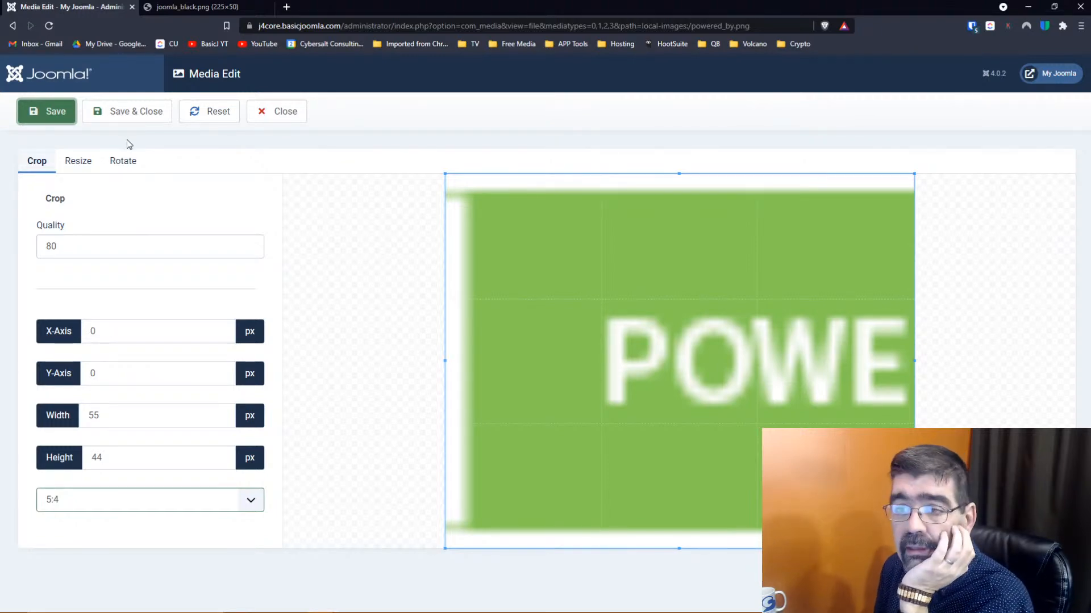
pyautogui.click(56, 121)
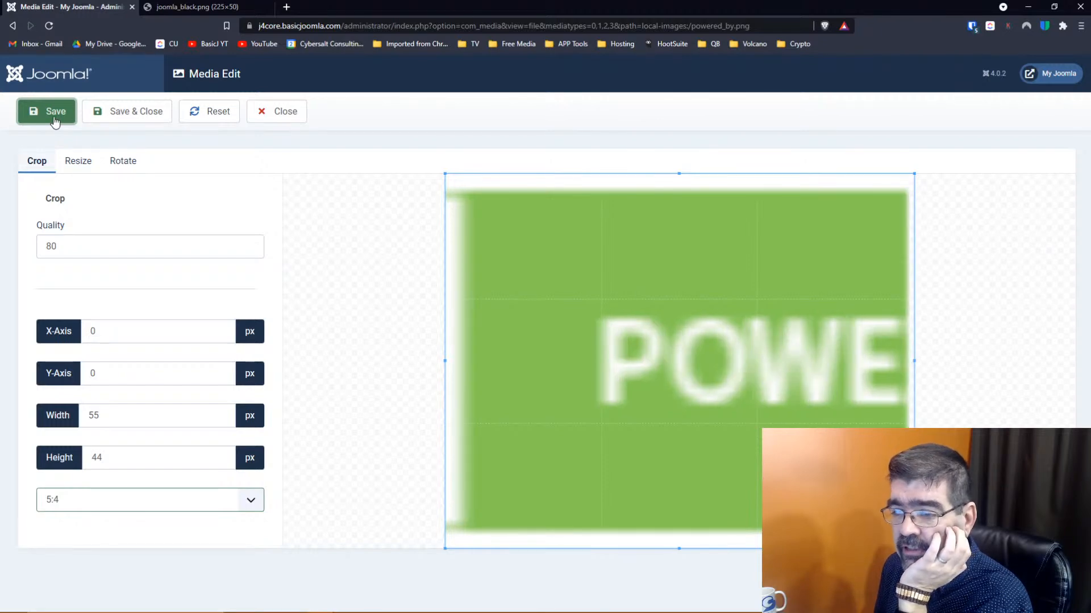
pyautogui.click(134, 117)
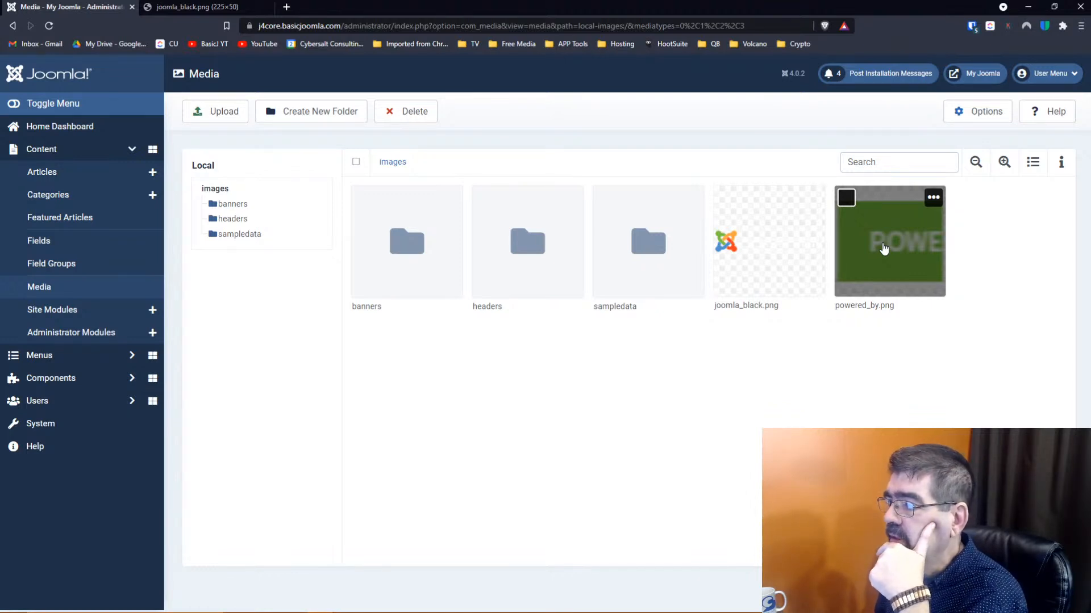
pyautogui.click(933, 198)
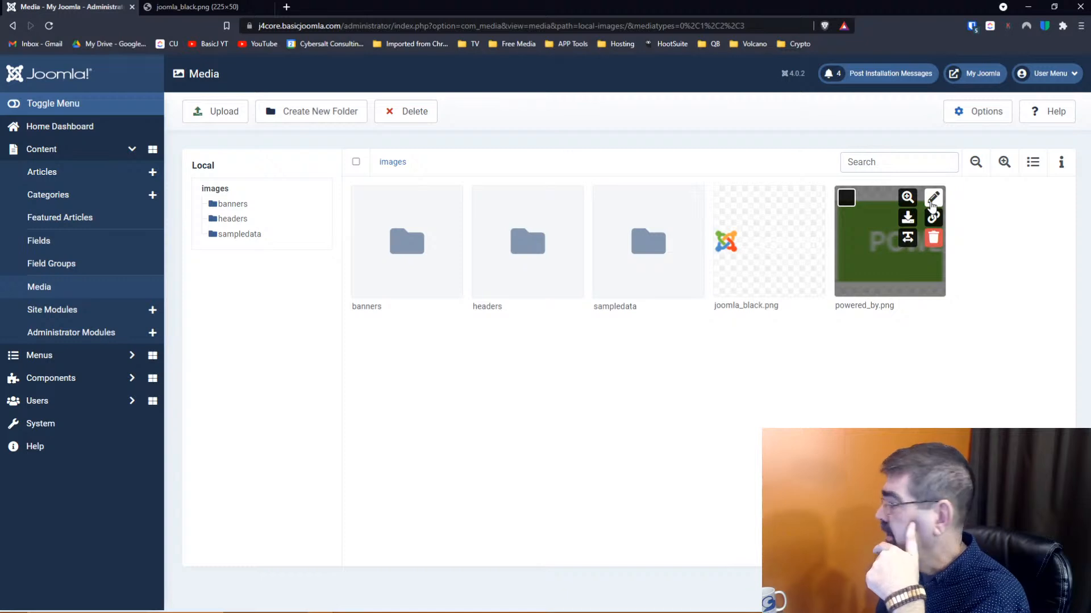
# Reopen powered_by.png, reset the crop, and move a smaller crop box above the letters 'PO'
pyautogui.click(933, 200)
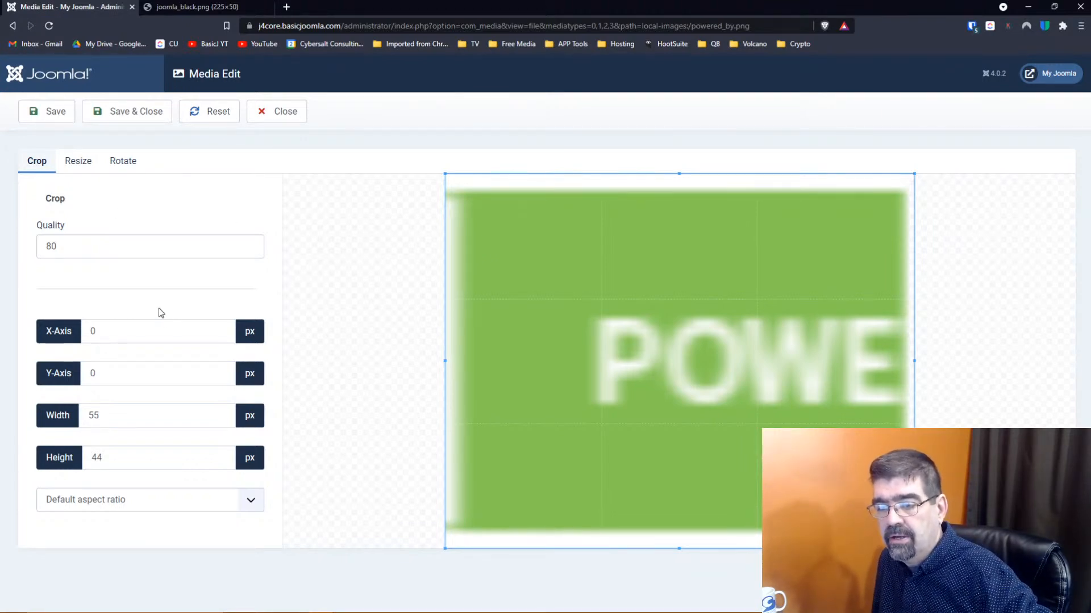
pyautogui.click(214, 117)
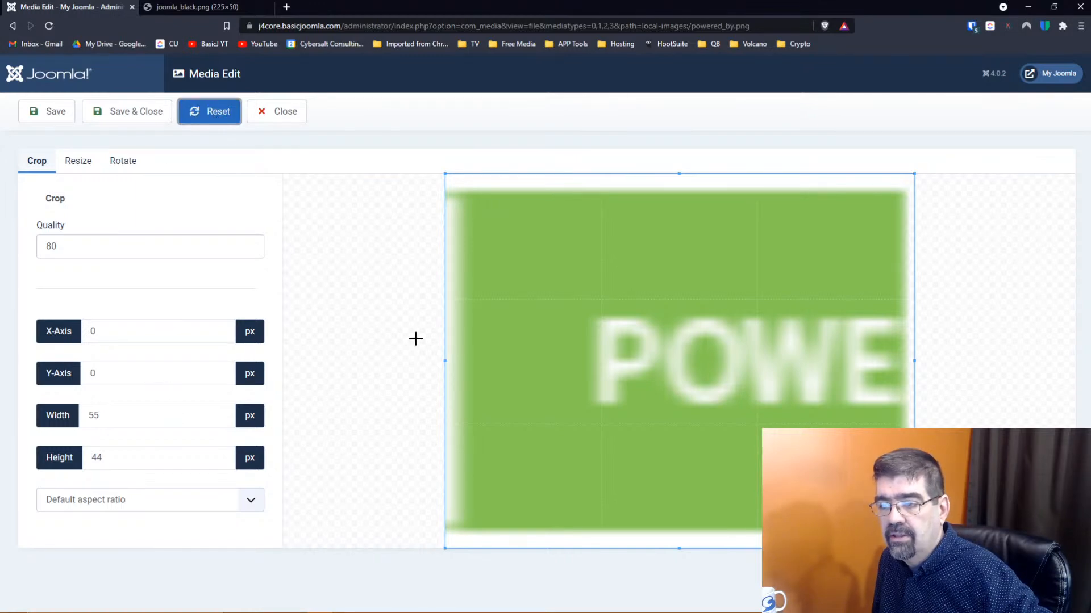
pyautogui.moveTo(450, 360); pyautogui.dragTo(765, 360)
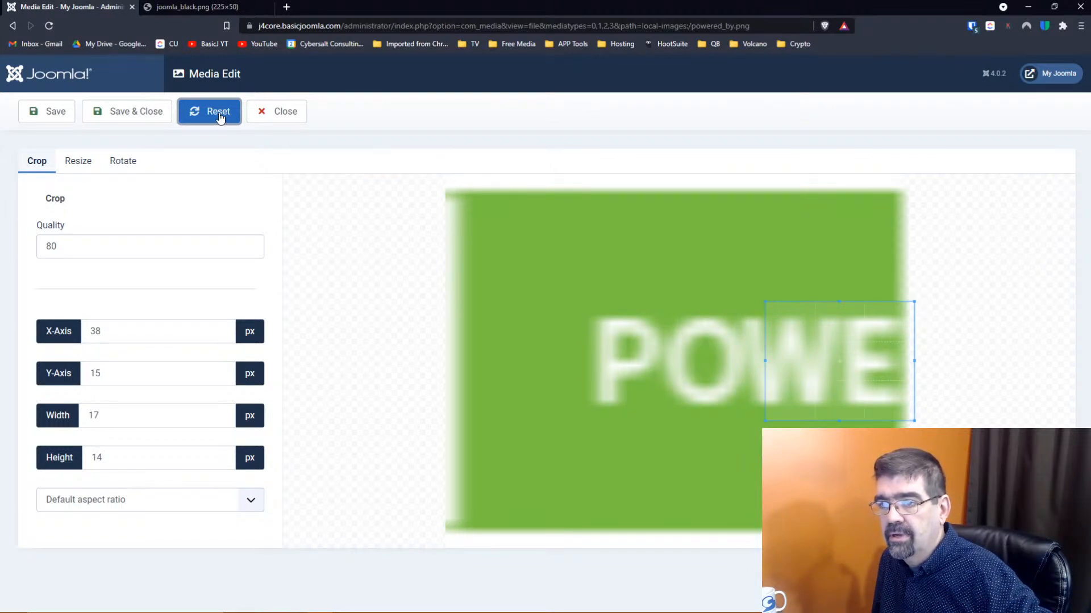
pyautogui.moveTo(765, 377); pyautogui.dragTo(538, 276)
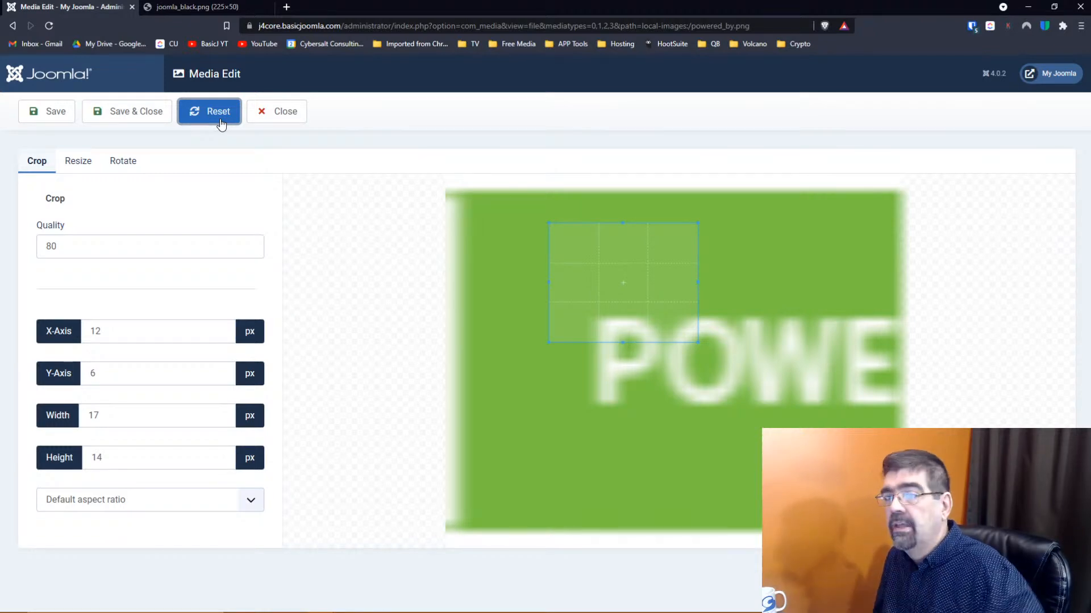
pyautogui.click(74, 163)
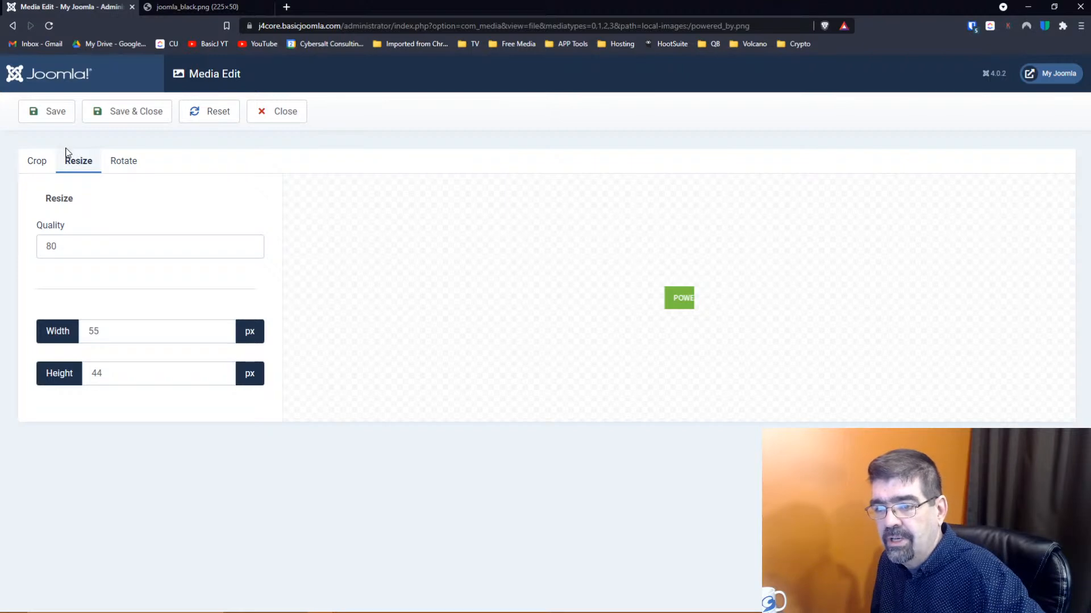
# Try a new resize width of 85, then reset the image back to 55 × 44 px
pyautogui.click(126, 325)
pyautogui.moveTo(83, 327); pyautogui.dragTo(60, 329)
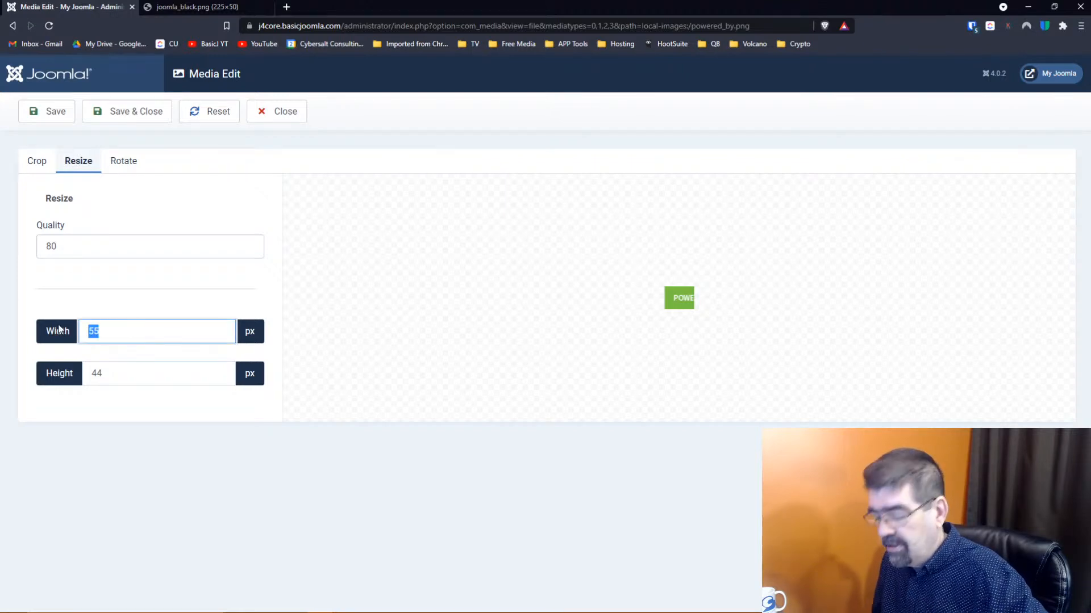
pyautogui.write('85')
pyautogui.press('Tab')
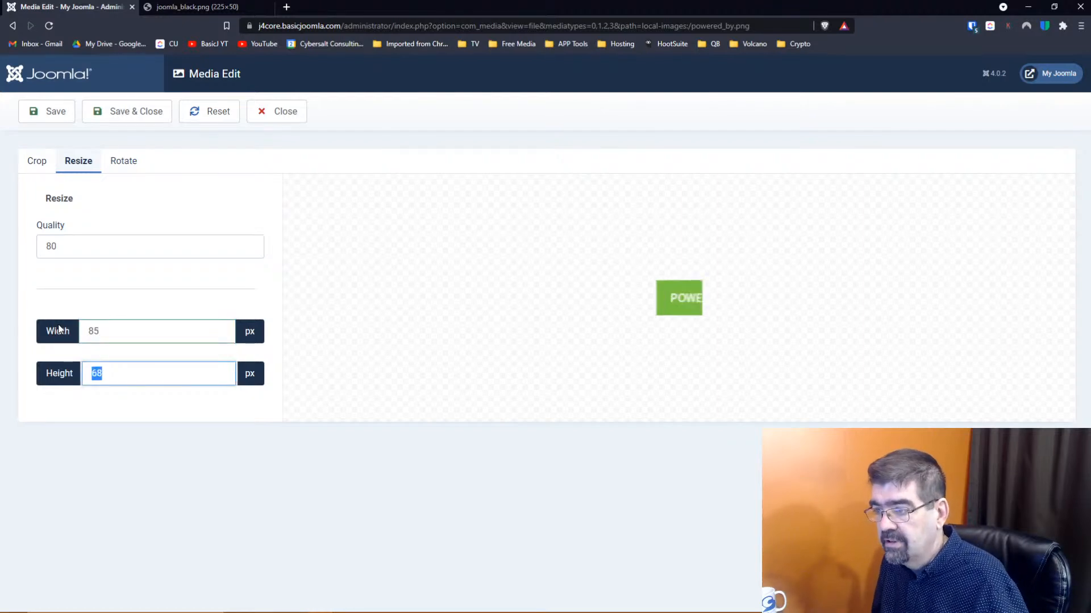
pyautogui.click(91, 331)
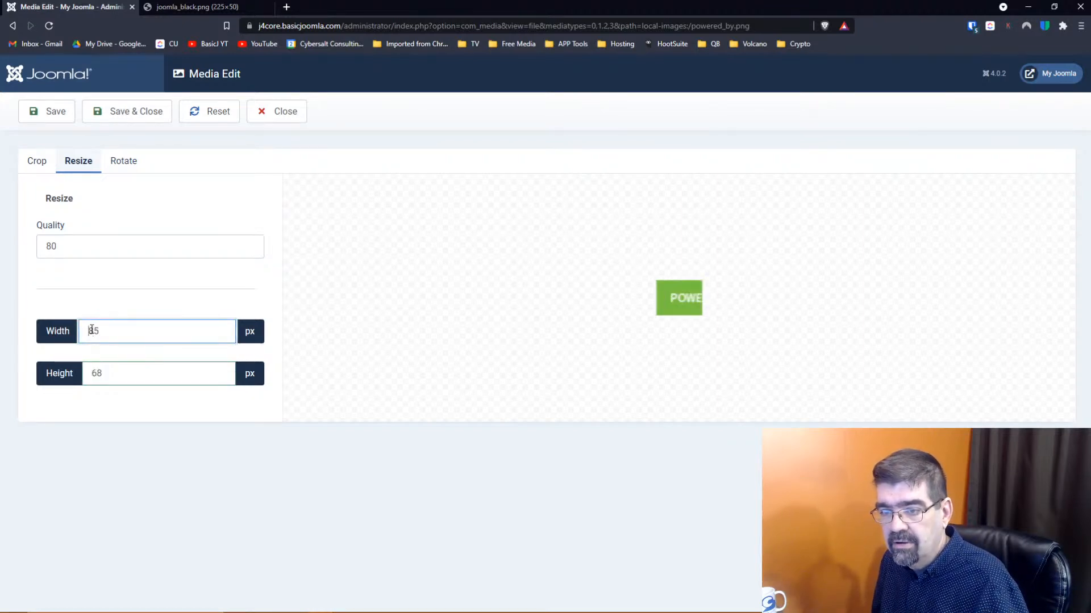
pyautogui.write('1')
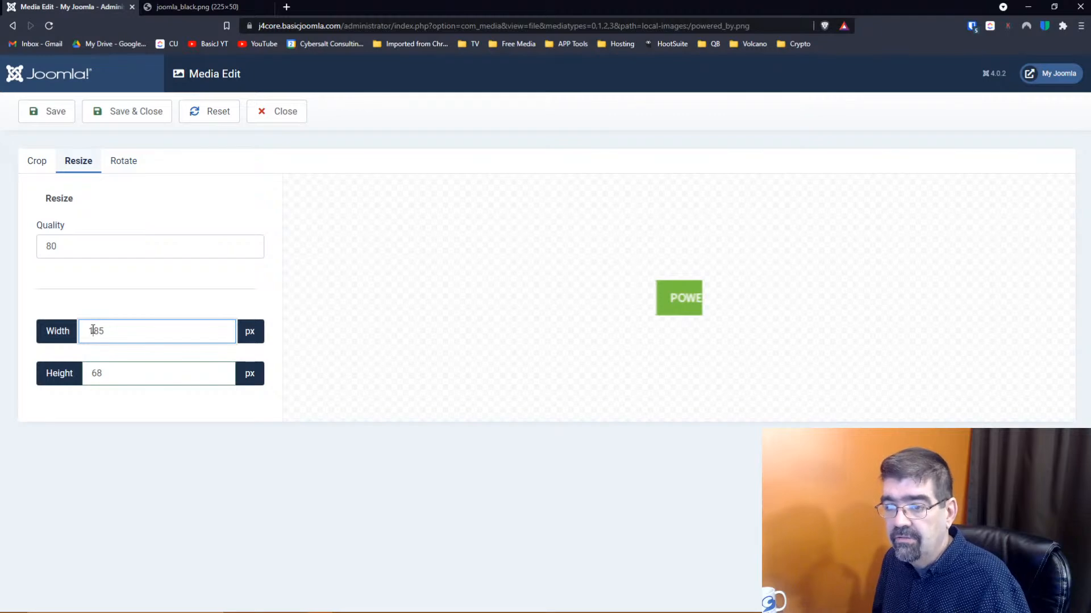
pyautogui.press('Tab')
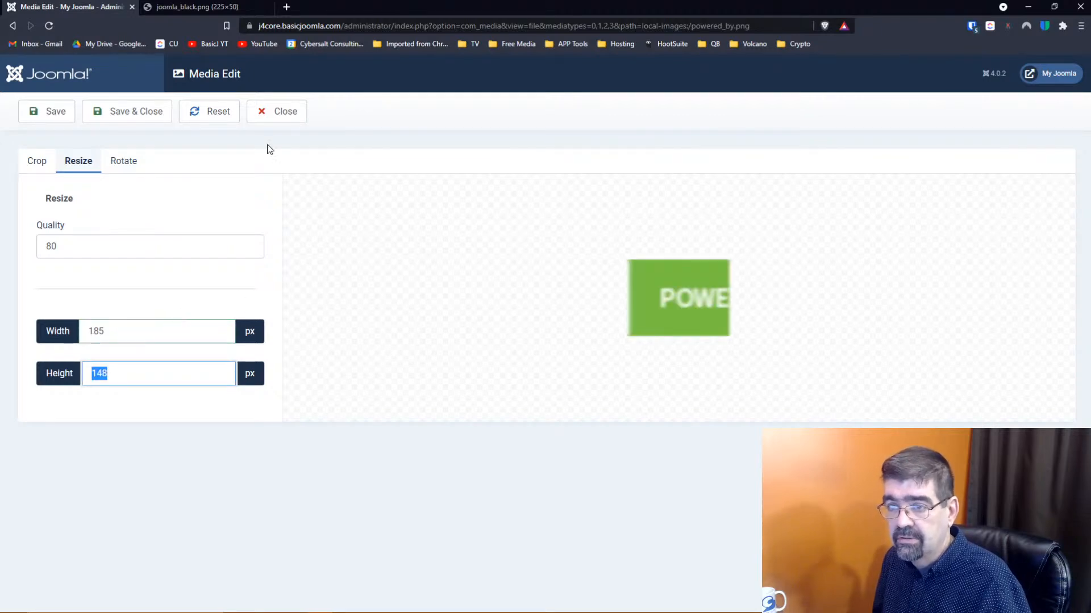
pyautogui.click(204, 112)
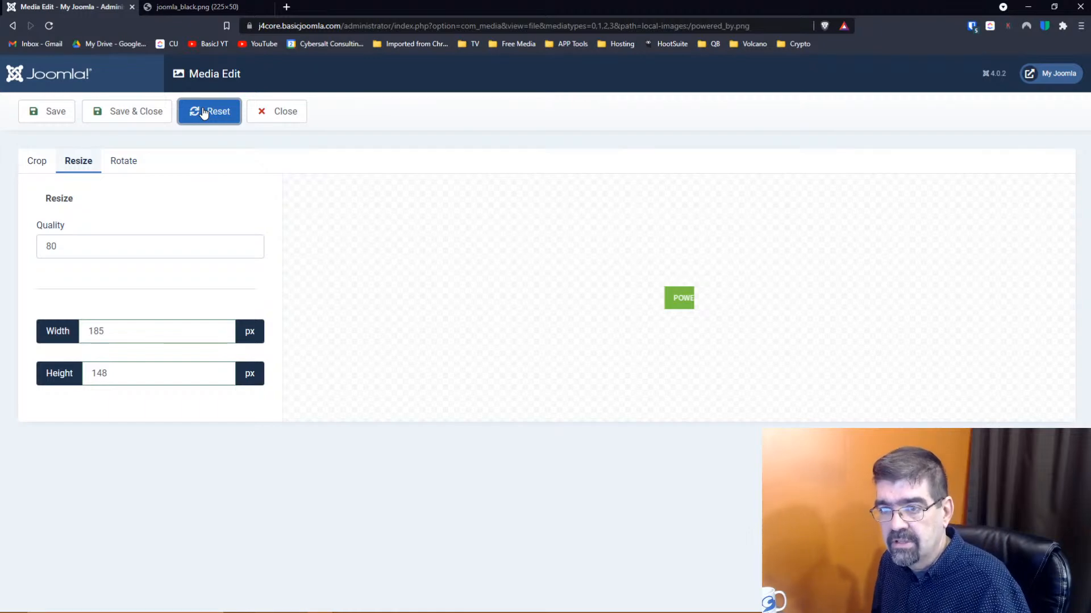
# Look over the Crop and Resize settings, then show the Rotate options
pyautogui.click(31, 165)
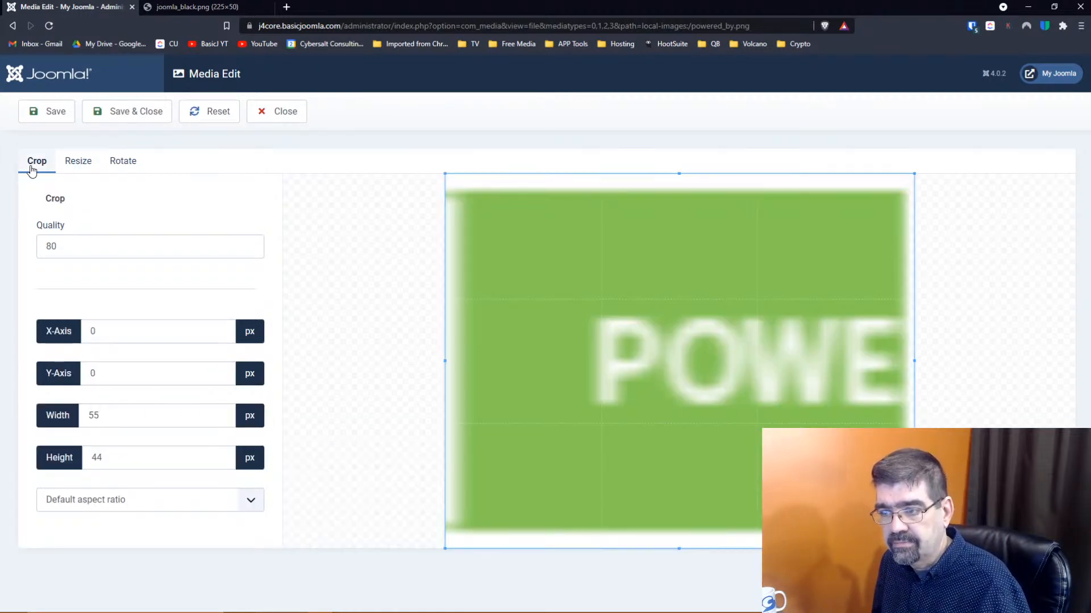
pyautogui.click(85, 163)
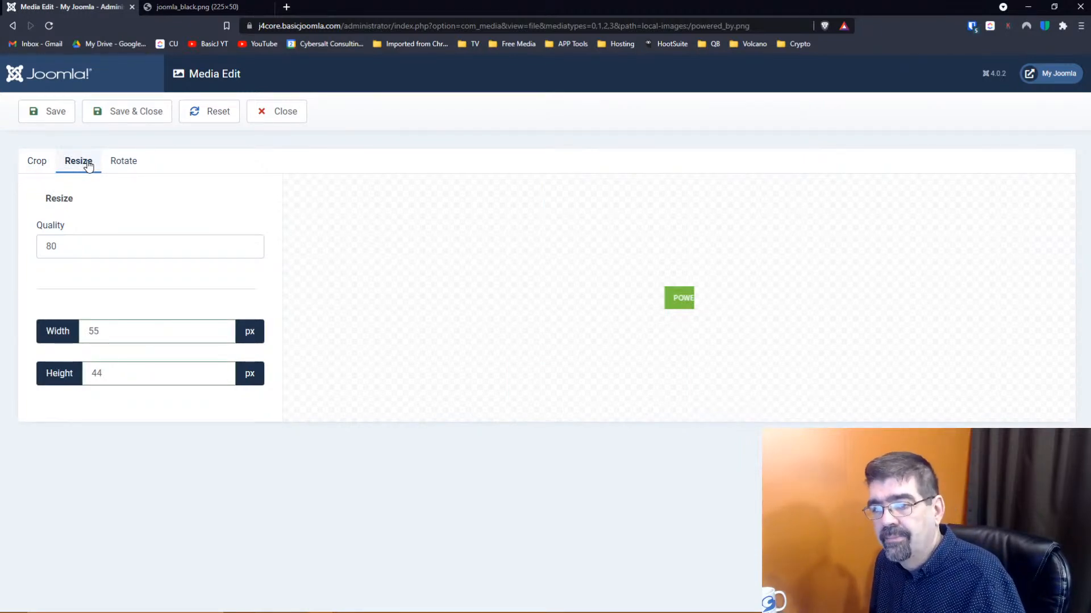
pyautogui.click(124, 162)
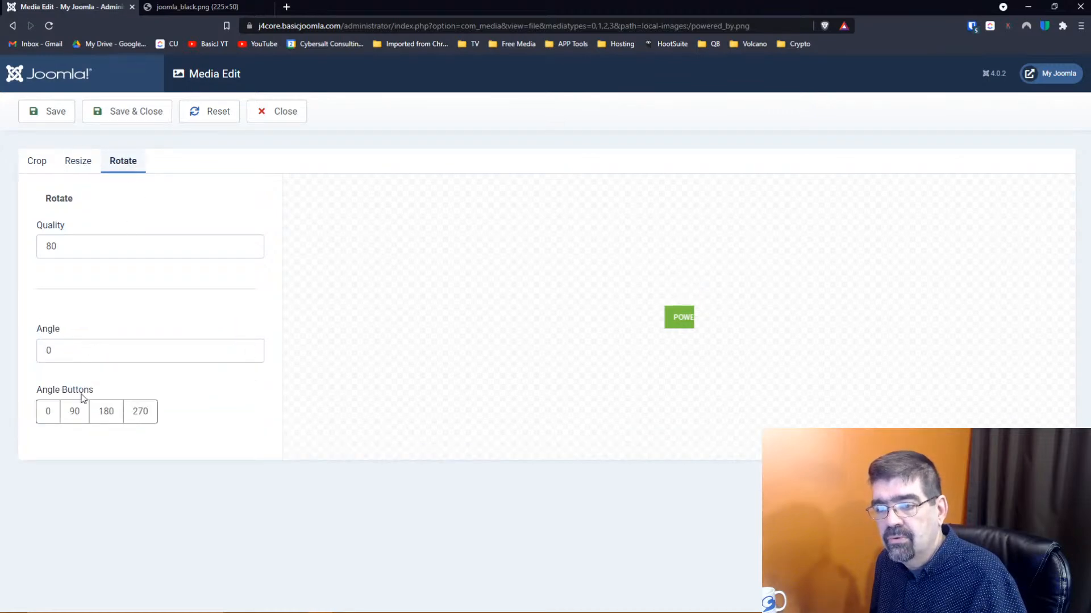
# Preview powered_by.png rotated 90, 180 and 270 degrees, then close without saving
pyautogui.click(76, 417)
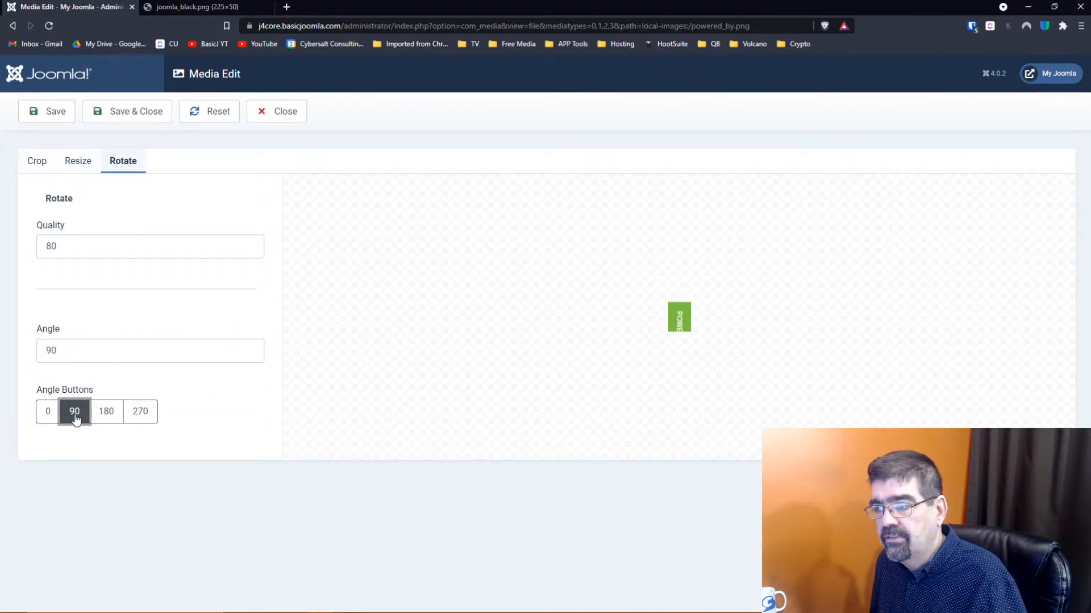
pyautogui.click(107, 413)
pyautogui.click(138, 415)
pyautogui.click(81, 349)
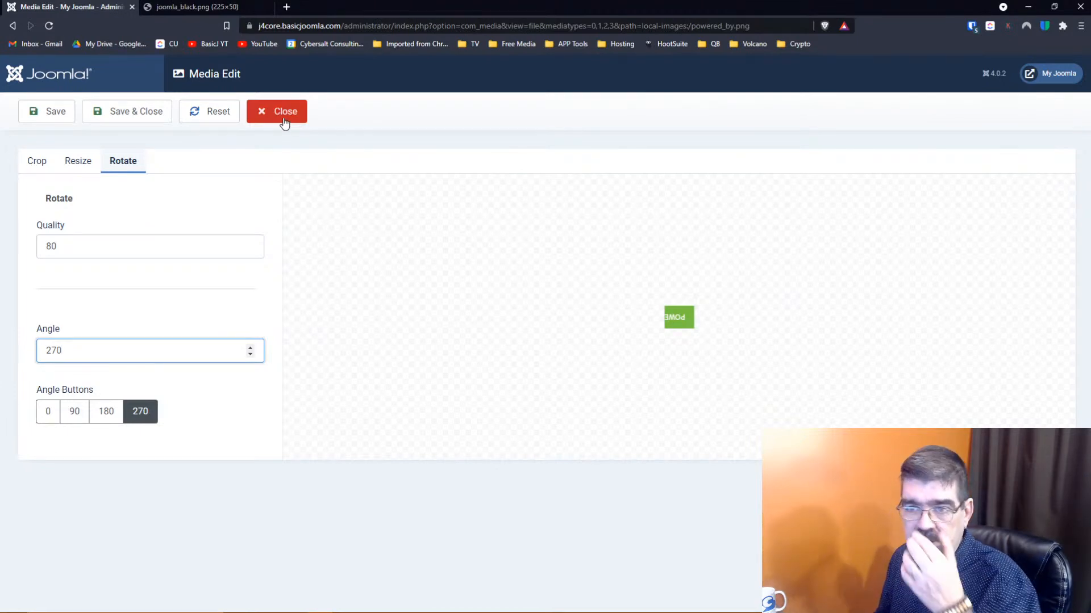
pyautogui.click(26, 164)
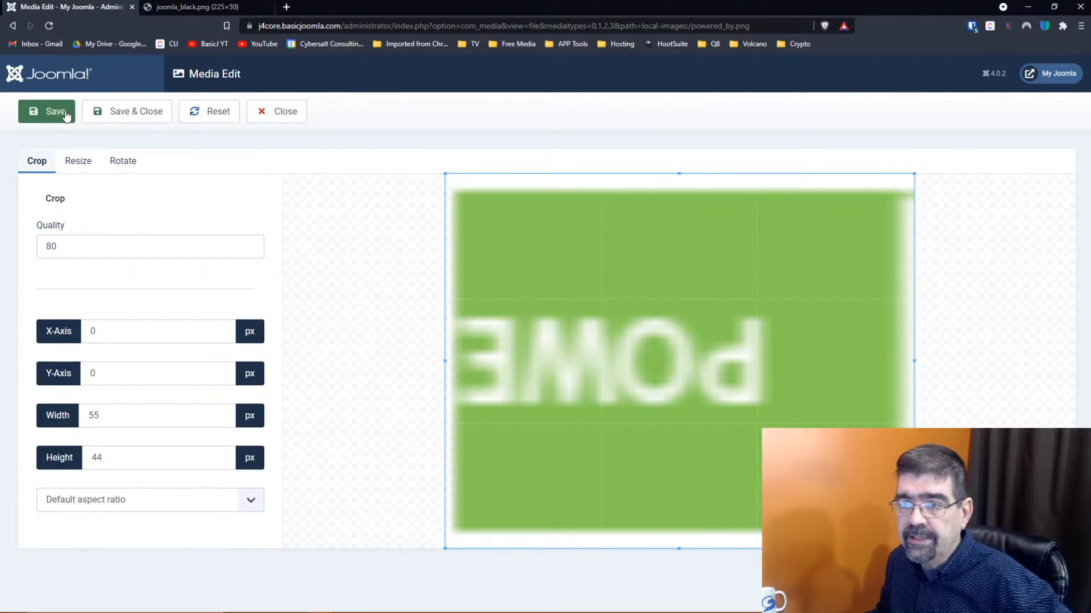
pyautogui.click(278, 116)
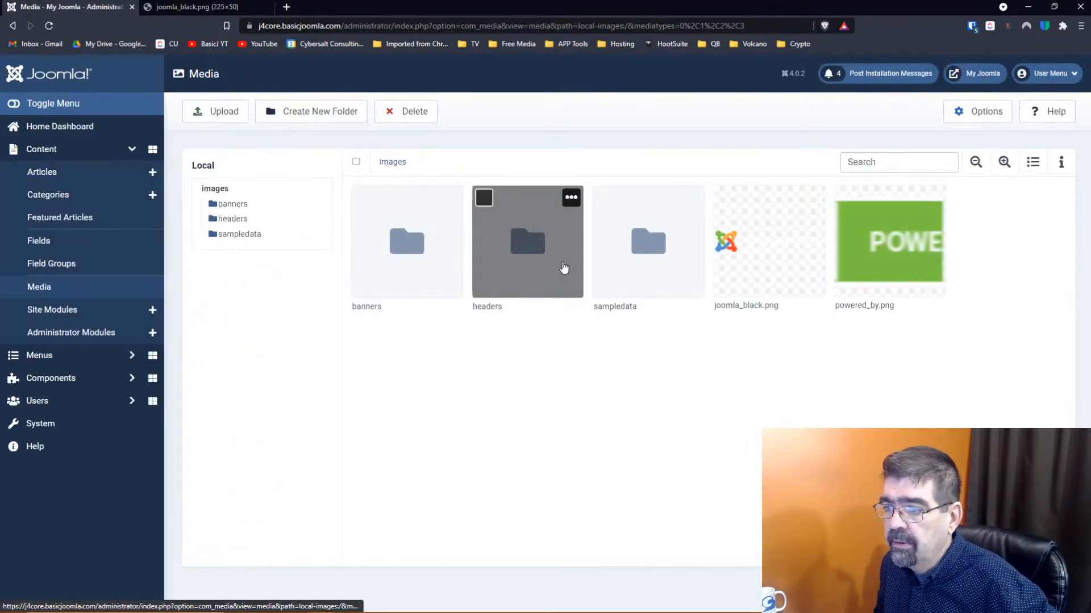
# Open the headers folder and load blue-flower.jpg (700 × 180 px) into Media Edit
pyautogui.click(519, 247)
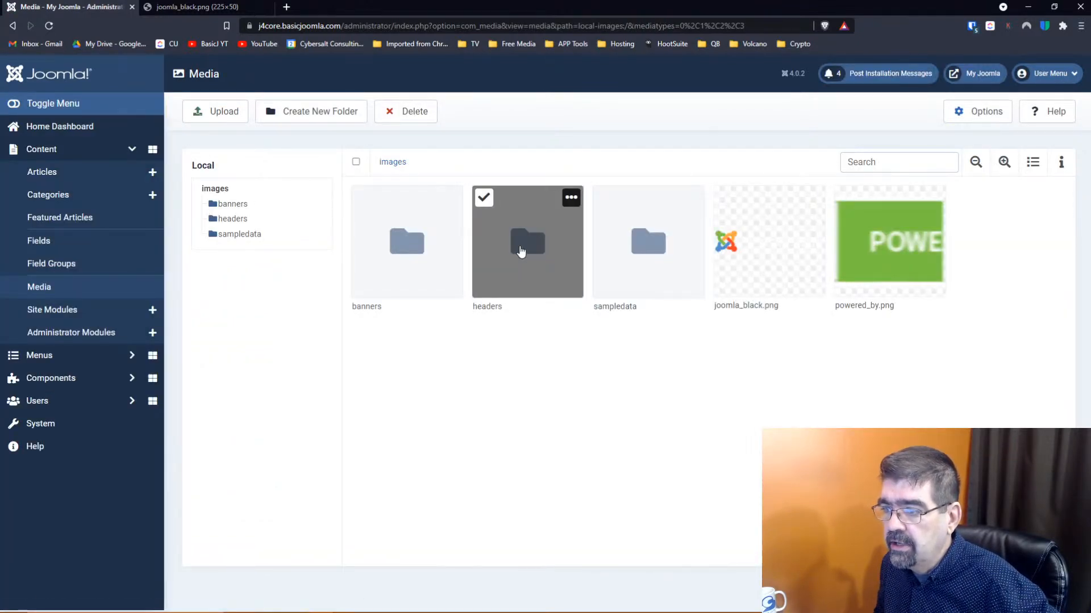
pyautogui.doubleClick(521, 251)
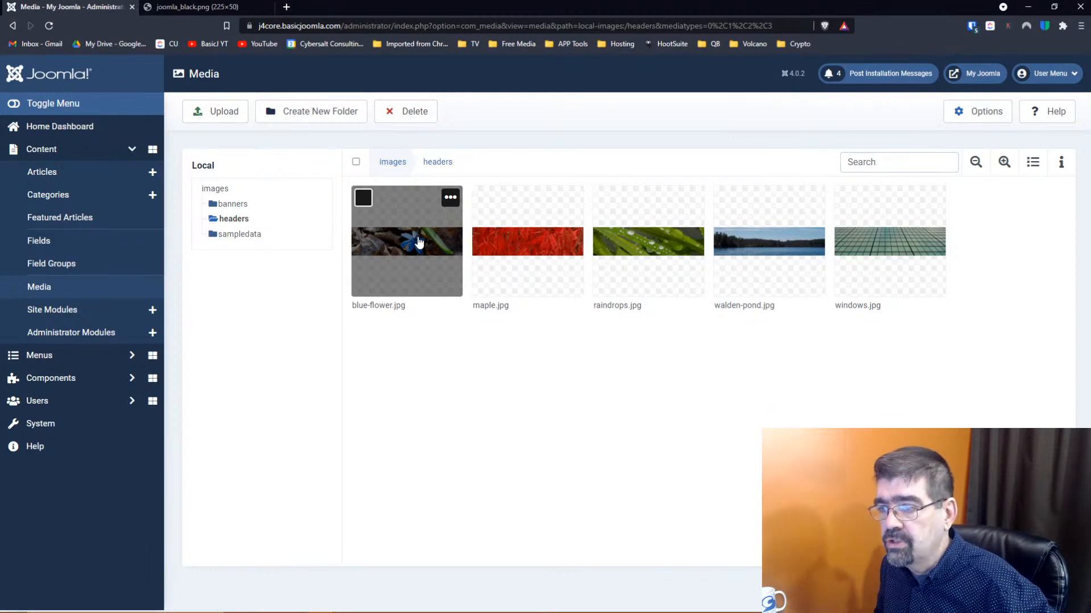
pyautogui.click(450, 198)
pyautogui.click(451, 197)
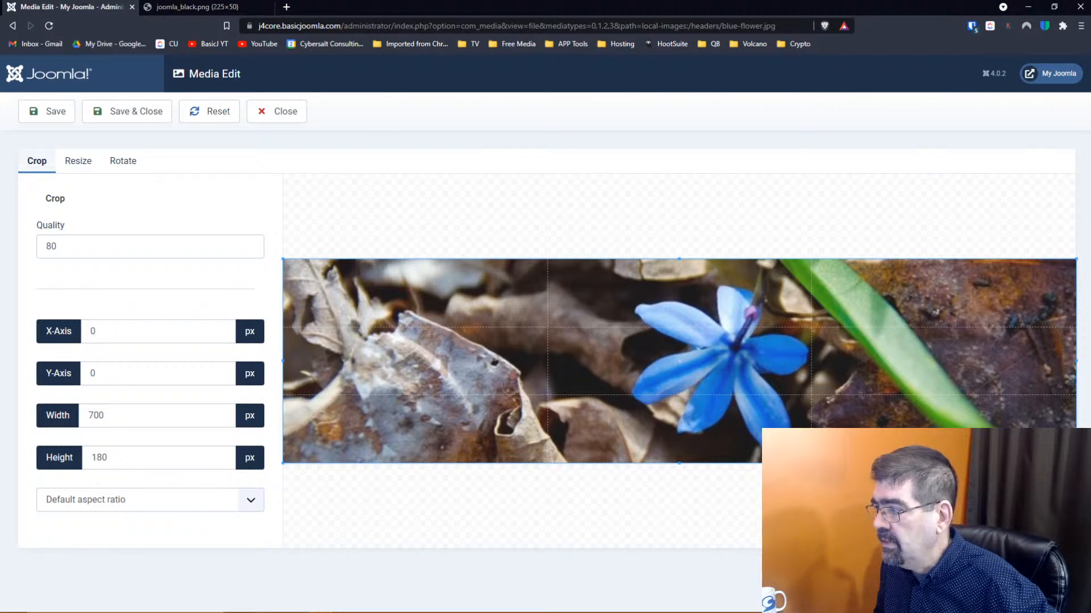
# Shrink blue-flower.jpg's crop box, try a 350 px resize width, then reset and close unsaved
pyautogui.moveTo(1077, 362); pyautogui.dragTo(685, 361)
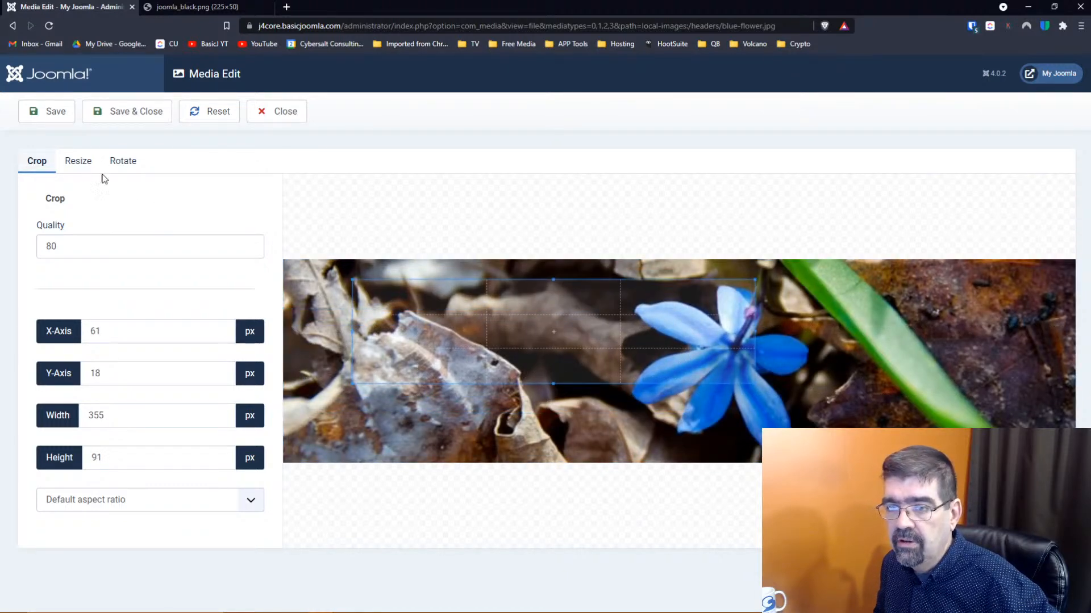
pyautogui.click(82, 163)
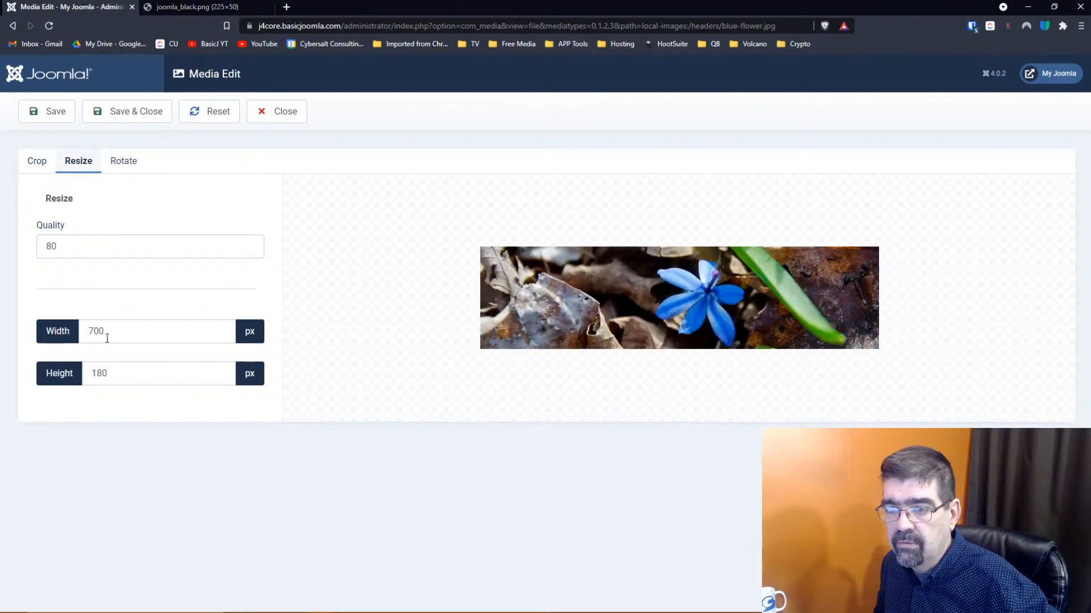
pyautogui.doubleClick(88, 334)
pyautogui.write('350')
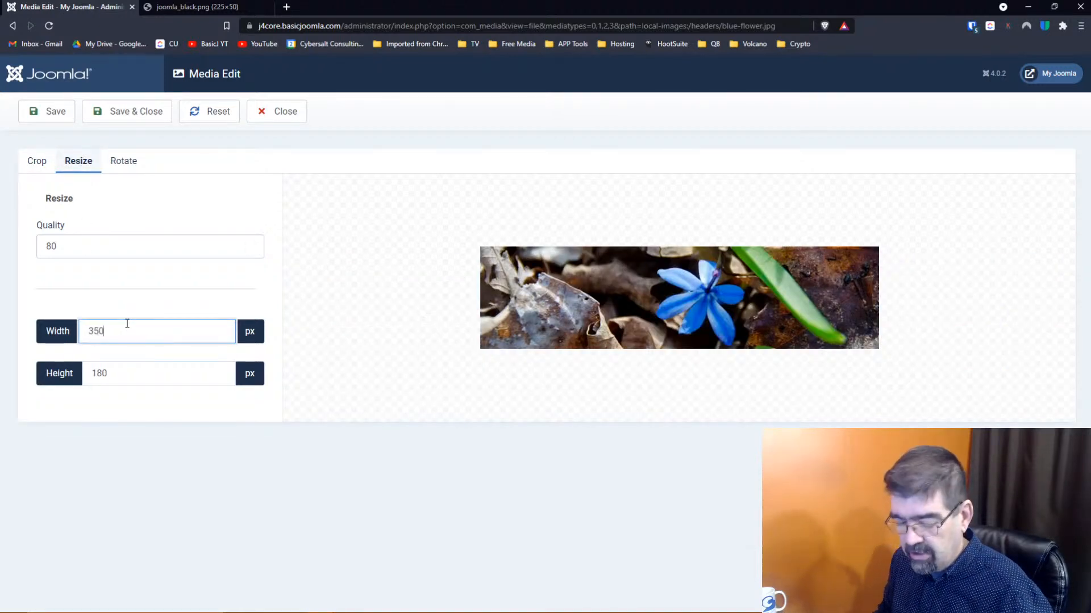
pyautogui.press('Tab')
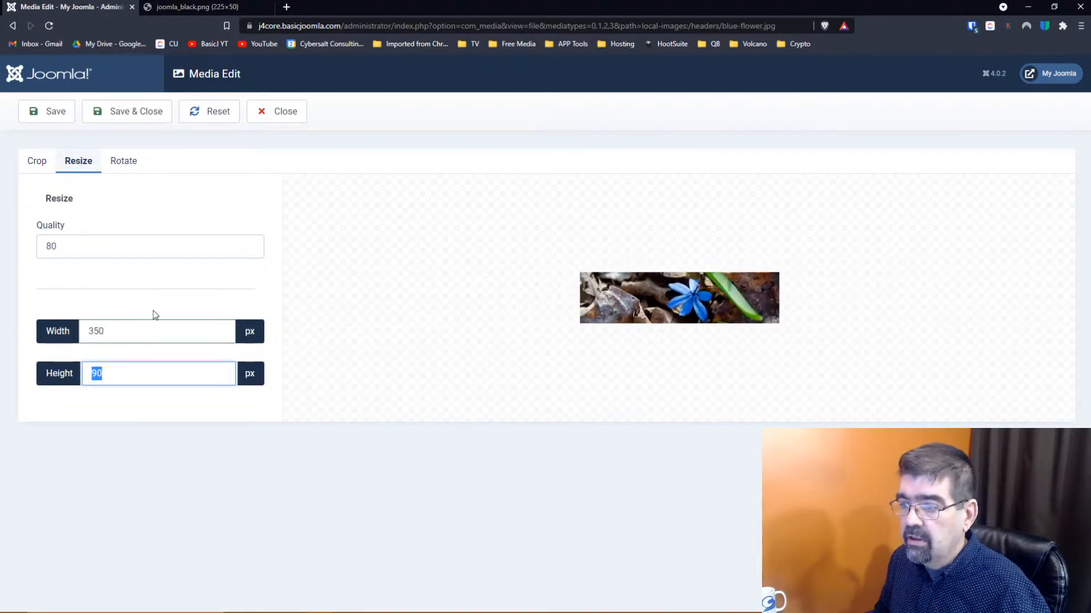
pyautogui.click(217, 113)
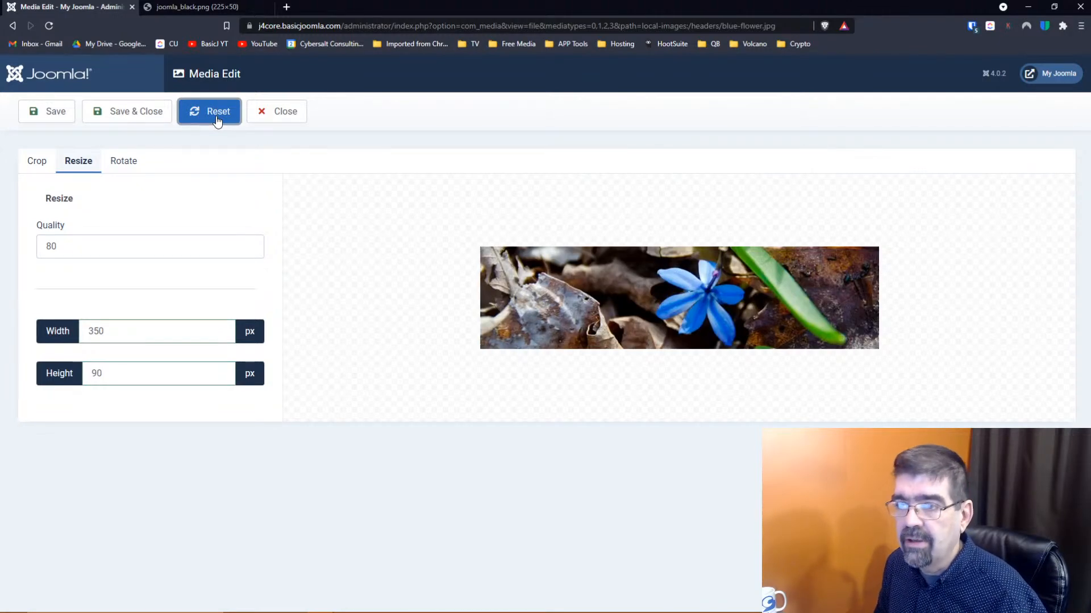
pyautogui.click(271, 123)
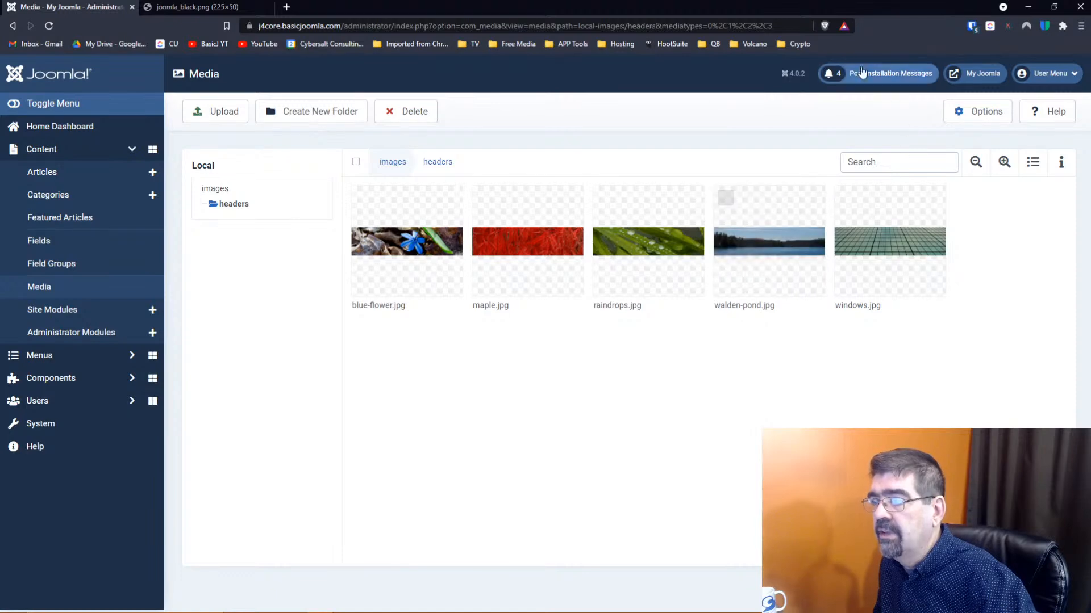
# Dismiss the Brave Shields panel and open the Media Options page (10 MB upload limit)
pyautogui.click(825, 26)
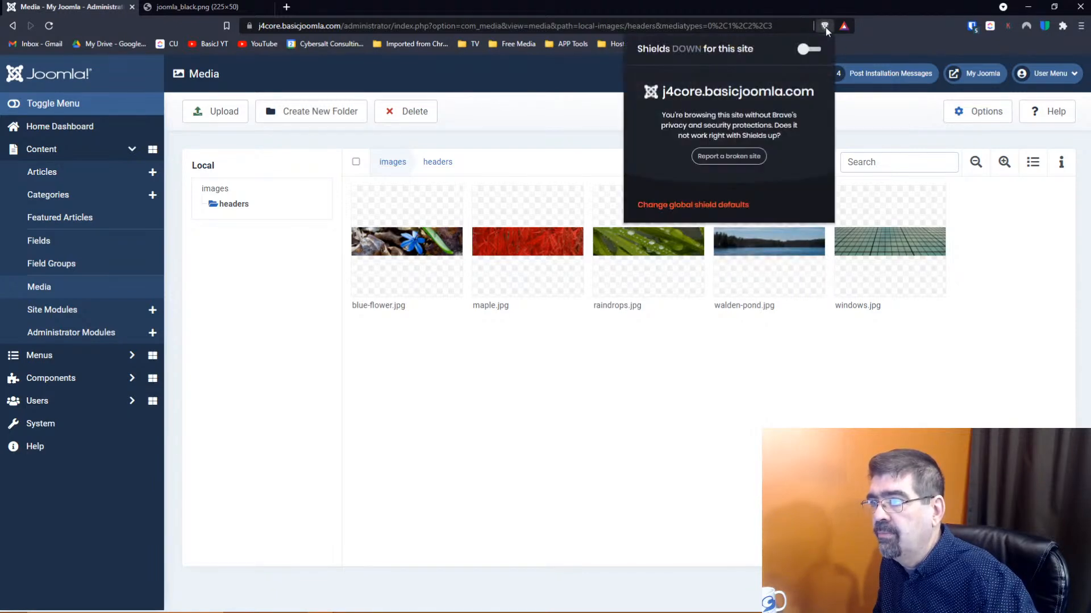
pyautogui.click(559, 68)
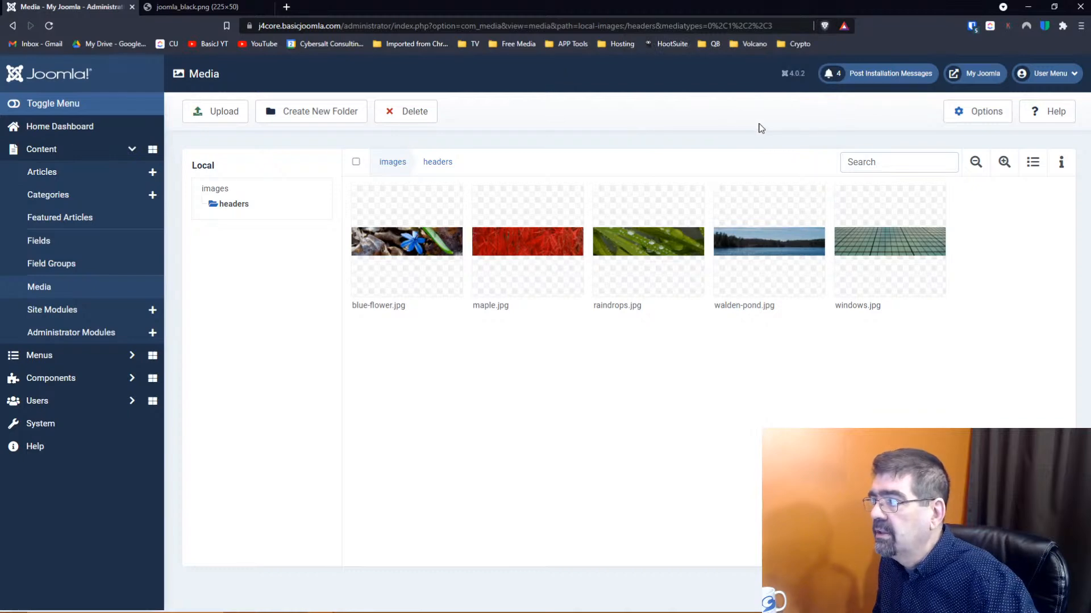
pyautogui.click(973, 113)
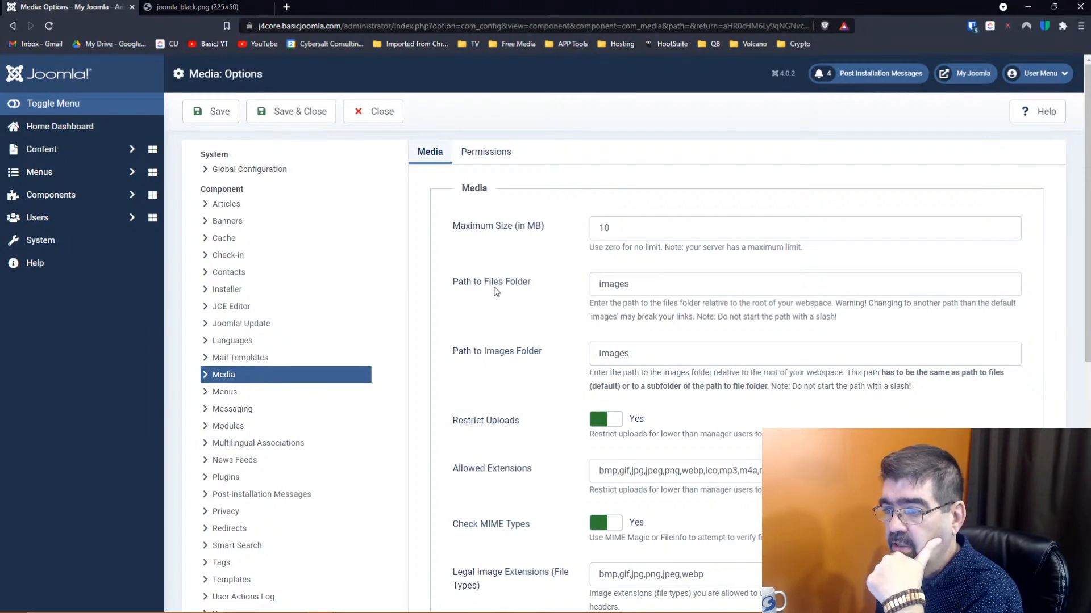
pyautogui.click(599, 283)
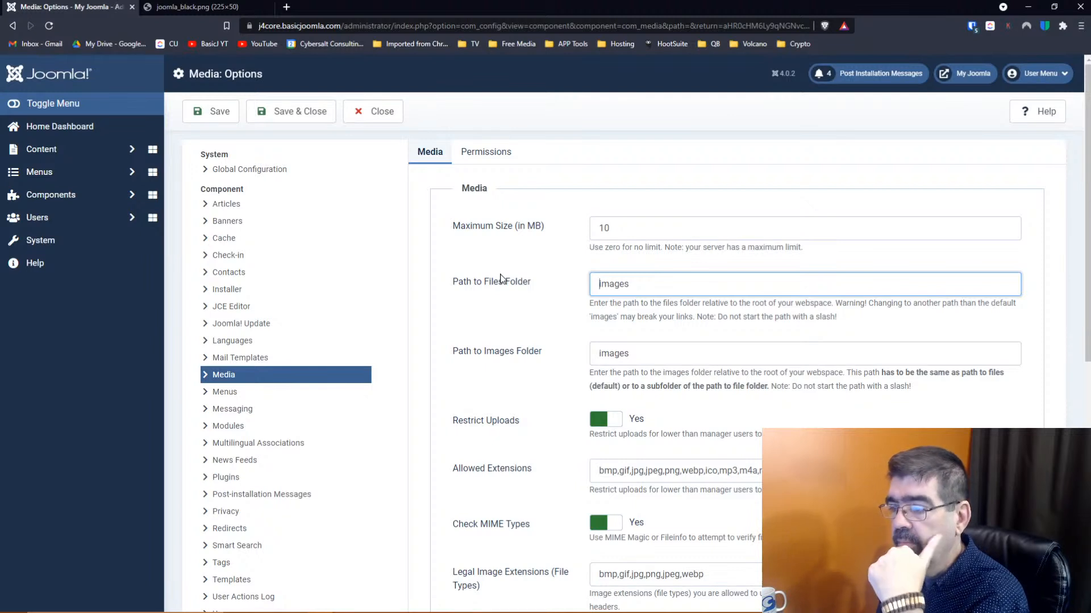
pyautogui.scroll(-2, 500, 278)
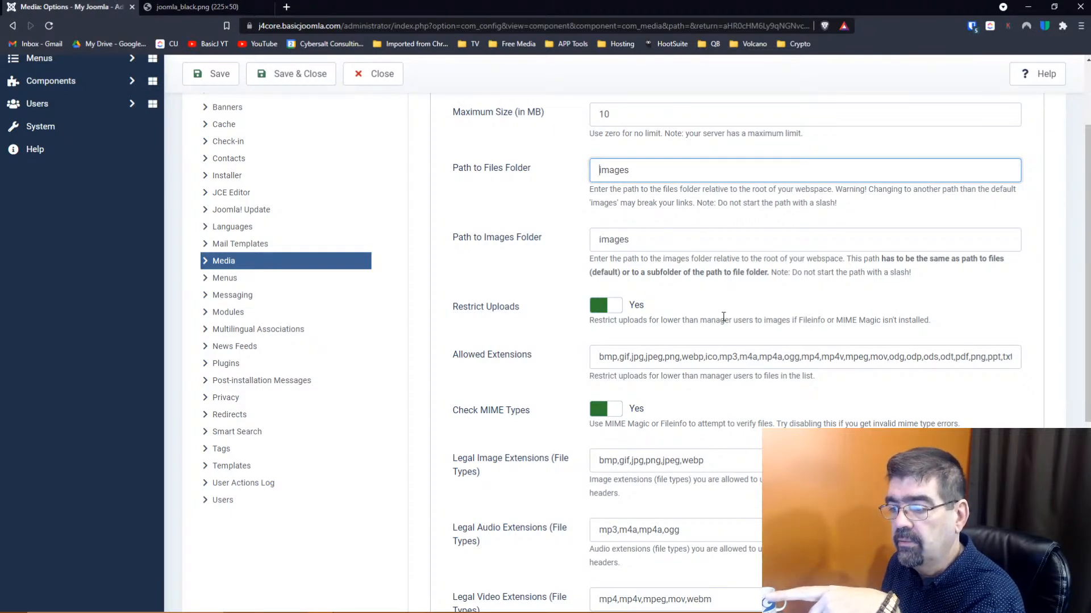
pyautogui.scroll(-2, 723, 317)
pyautogui.scroll(-1, 723, 316)
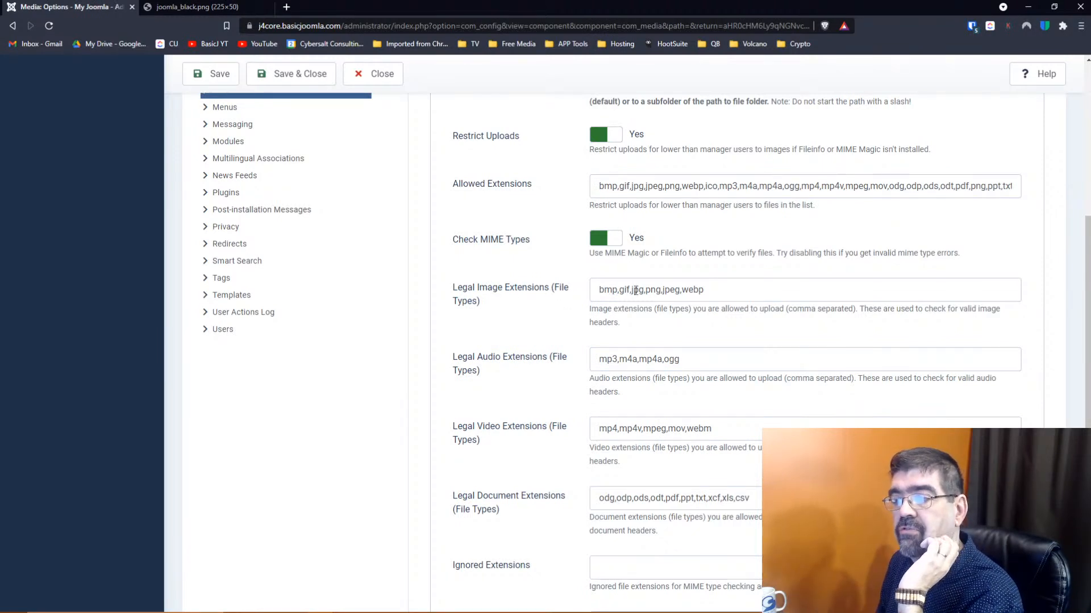
pyautogui.click(720, 290)
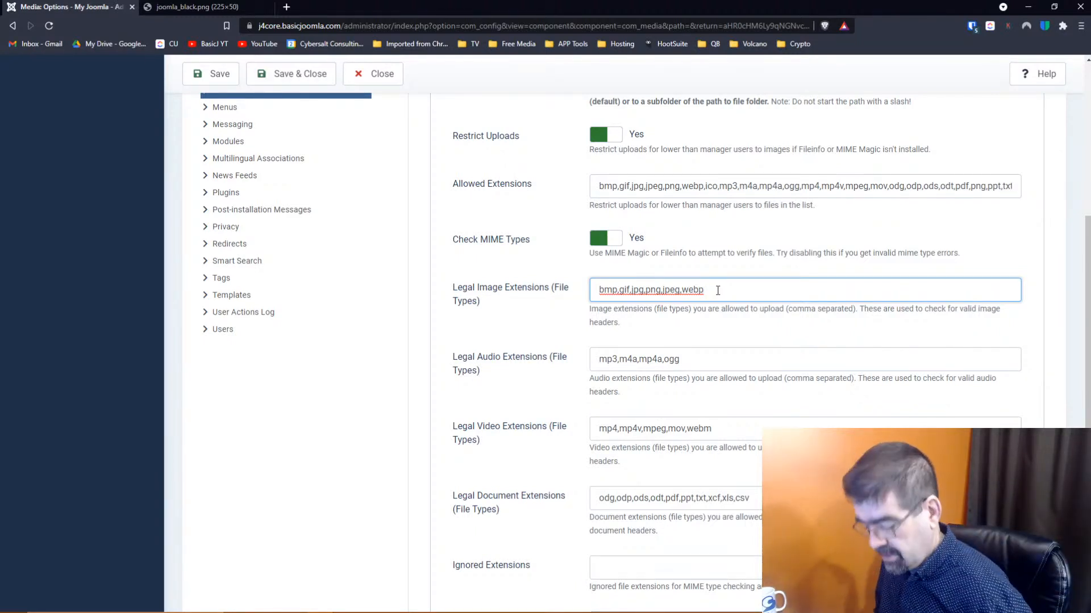
pyautogui.write(',')
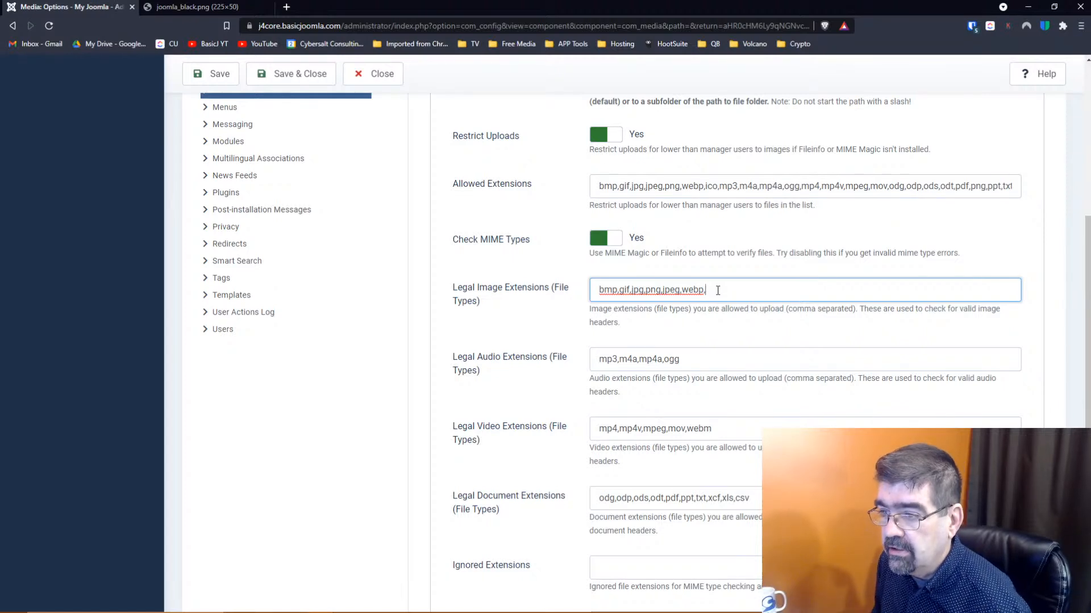
pyautogui.press('BackSpace')
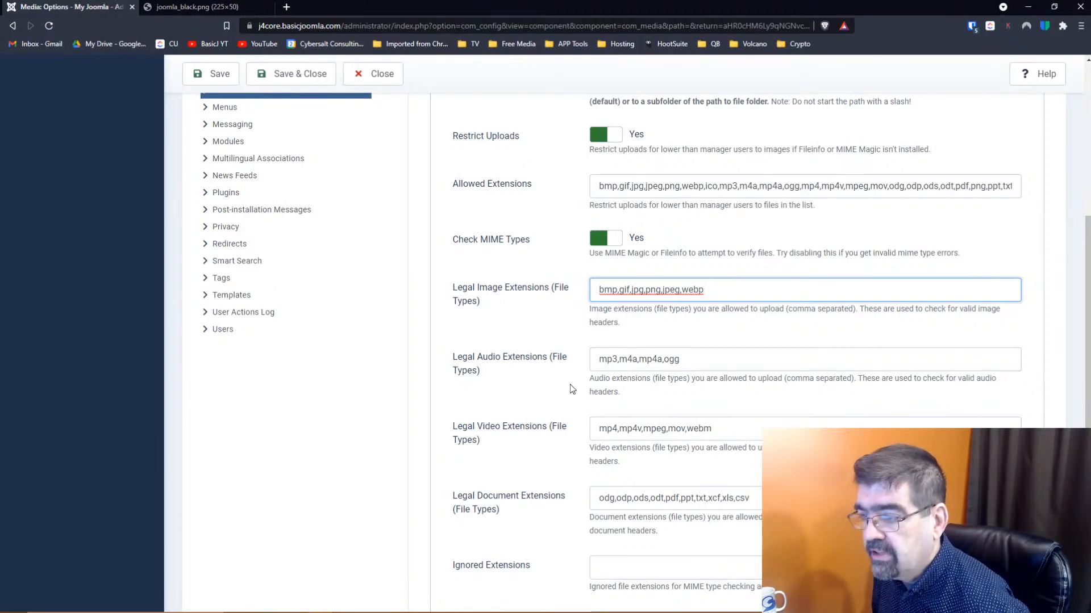
pyautogui.scroll(-2, 520, 403)
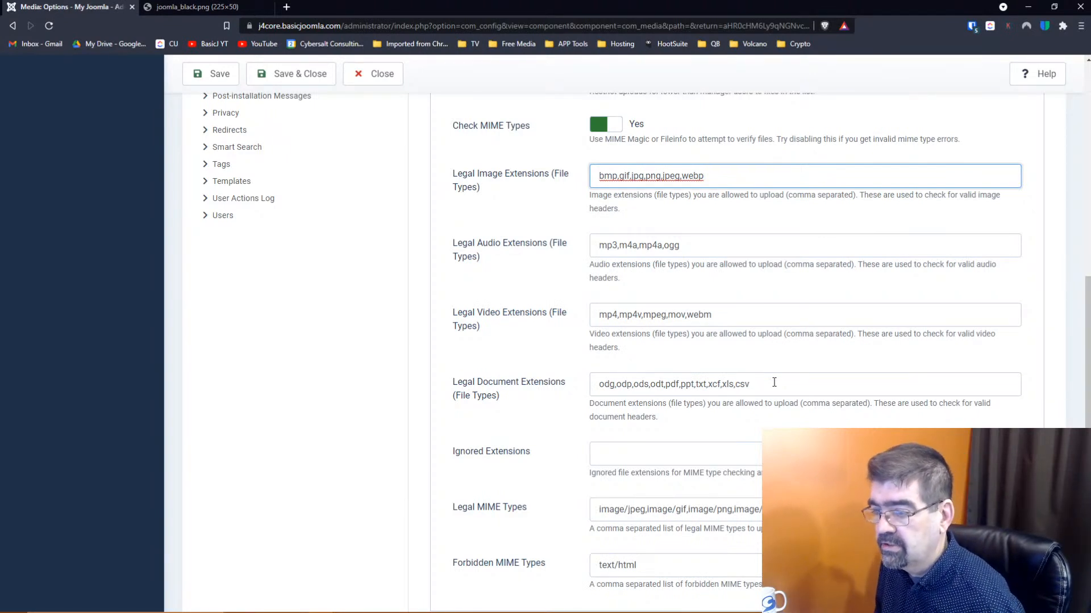
pyautogui.scroll(-1, 774, 383)
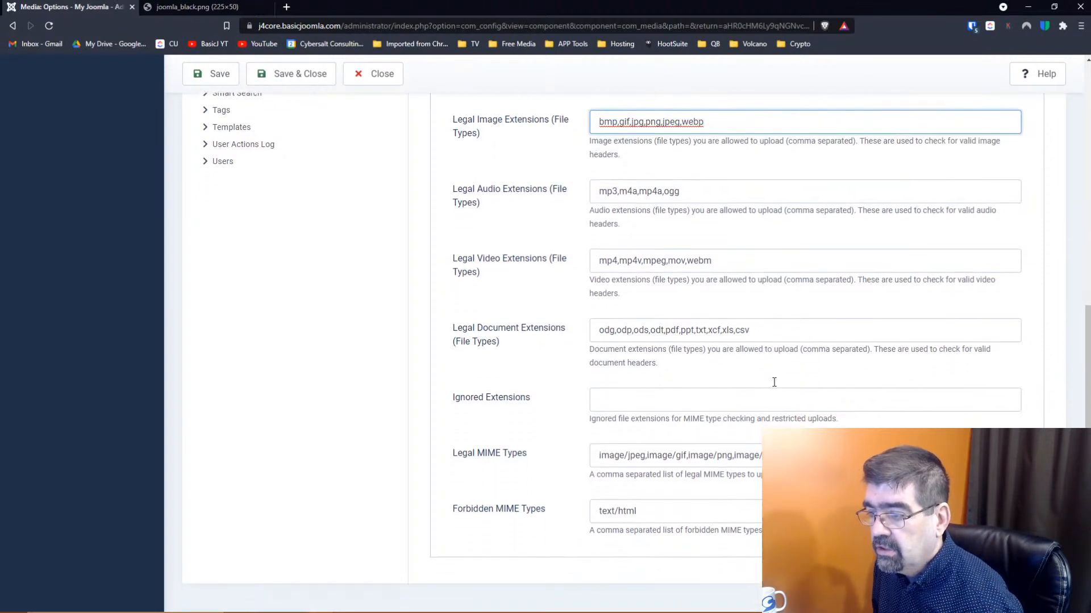
# Review the Legal MIME Types list, which begins image/jpeg,image/gif,image/png and forbids text/html
pyautogui.click(644, 457)
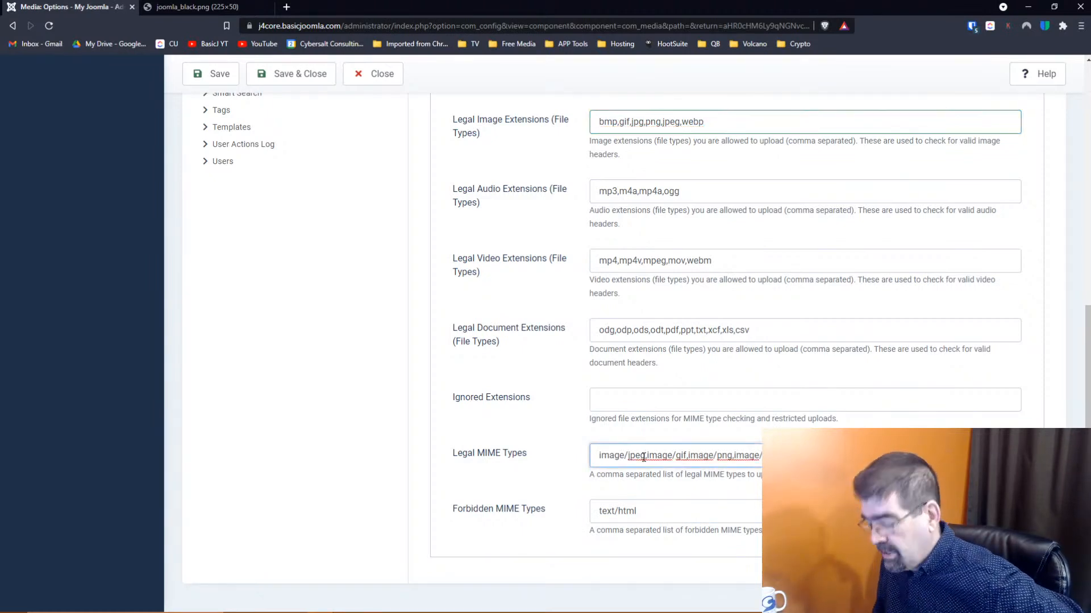
pyautogui.press('End')
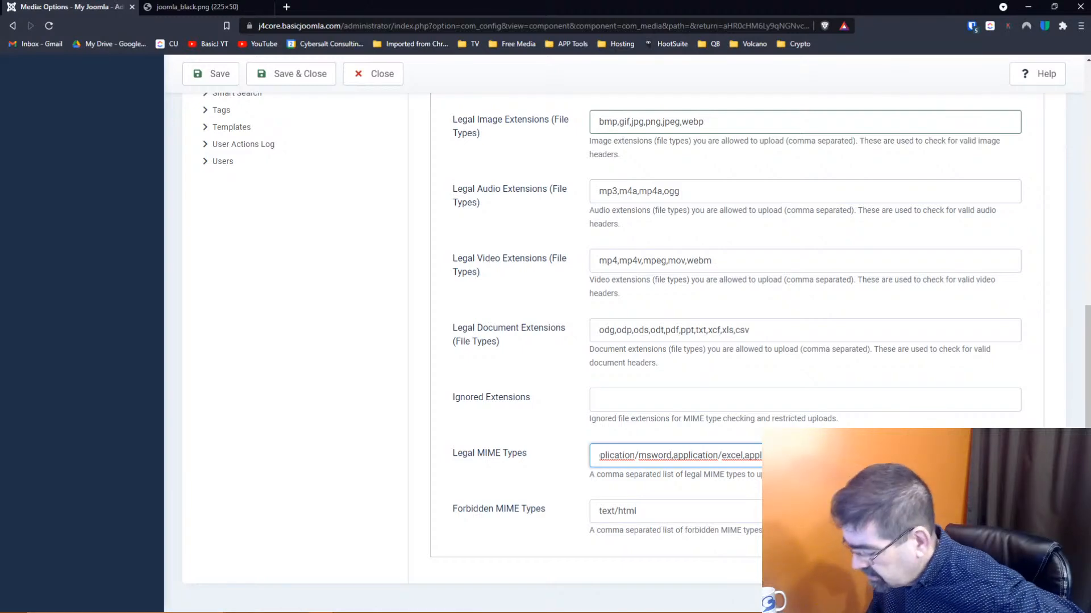
pyautogui.press('Home')
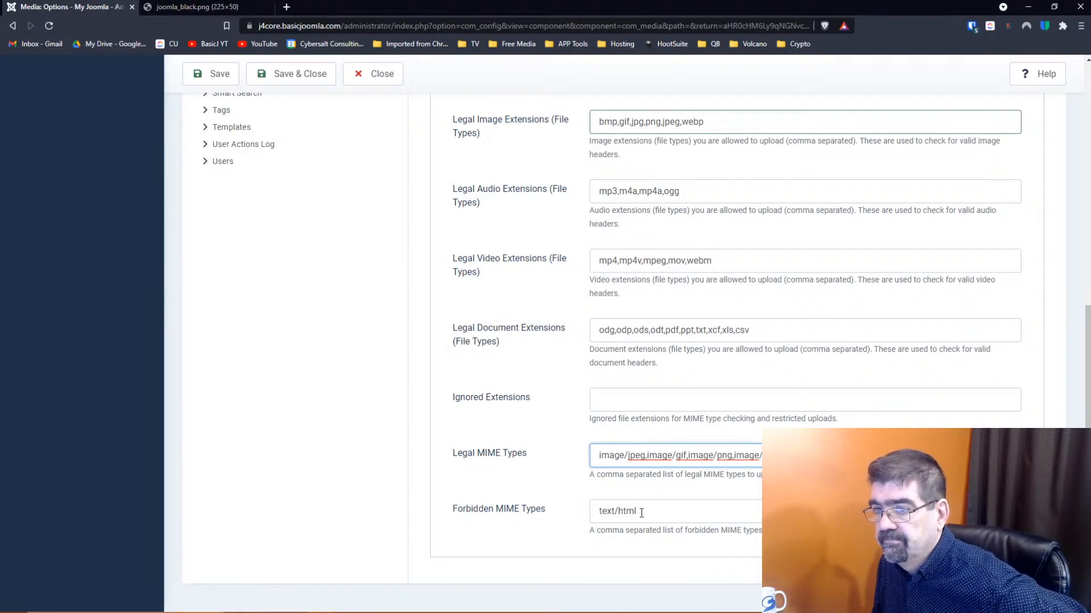
pyautogui.scroll(6, 642, 513)
pyautogui.scroll(-6, 642, 512)
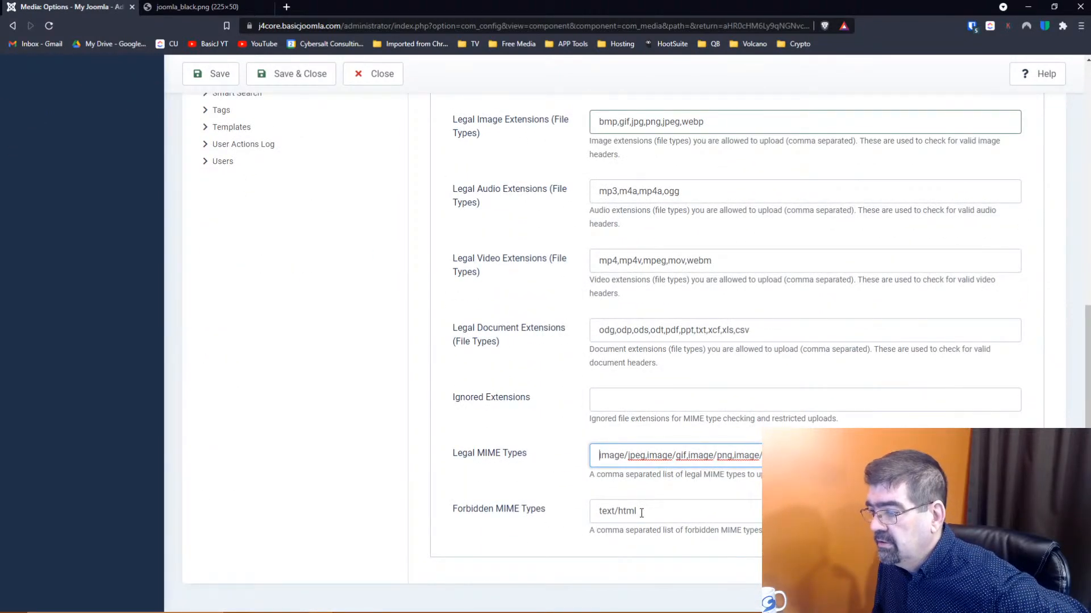
pyautogui.press('End')
pyautogui.press('Home')
# Show the Media Options permission settings
pyautogui.scroll(1, 647, 456)
pyautogui.scroll(1, 645, 456)
pyautogui.scroll(-1, 646, 456)
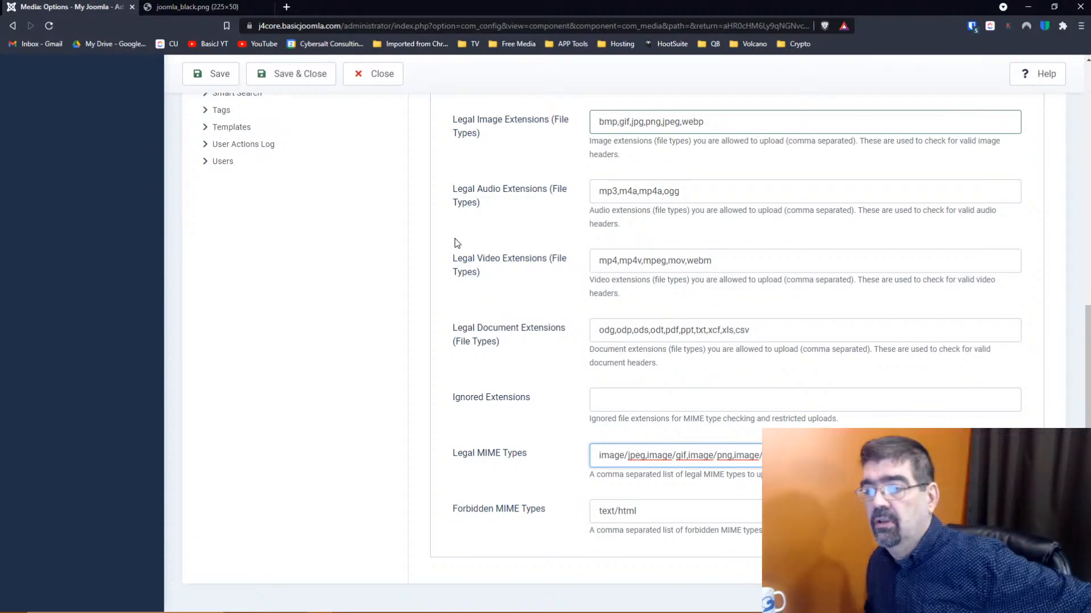
pyautogui.scroll(8, 453, 240)
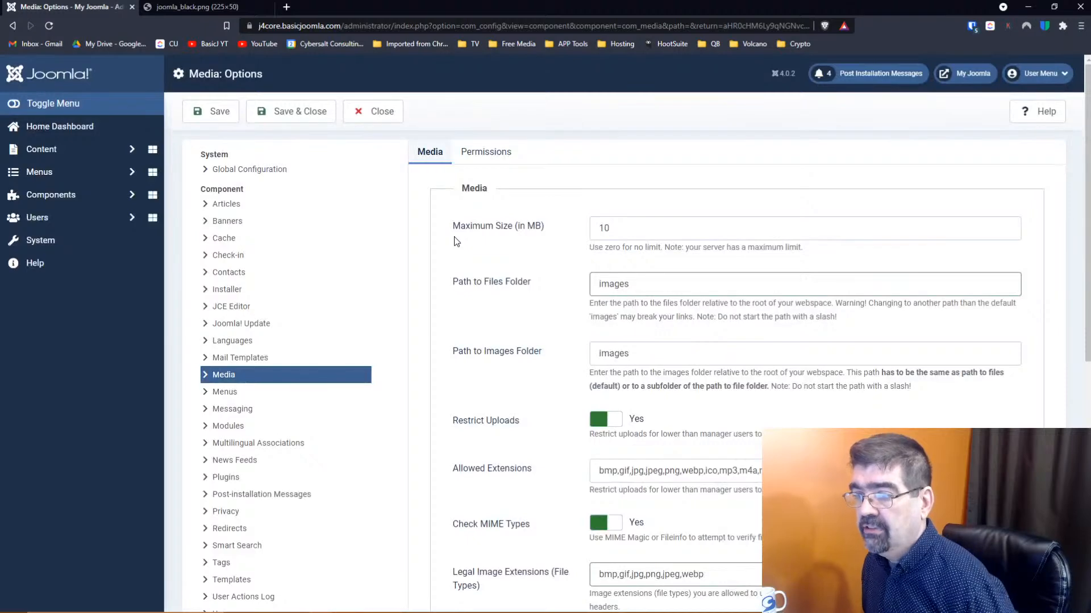
pyautogui.click(486, 153)
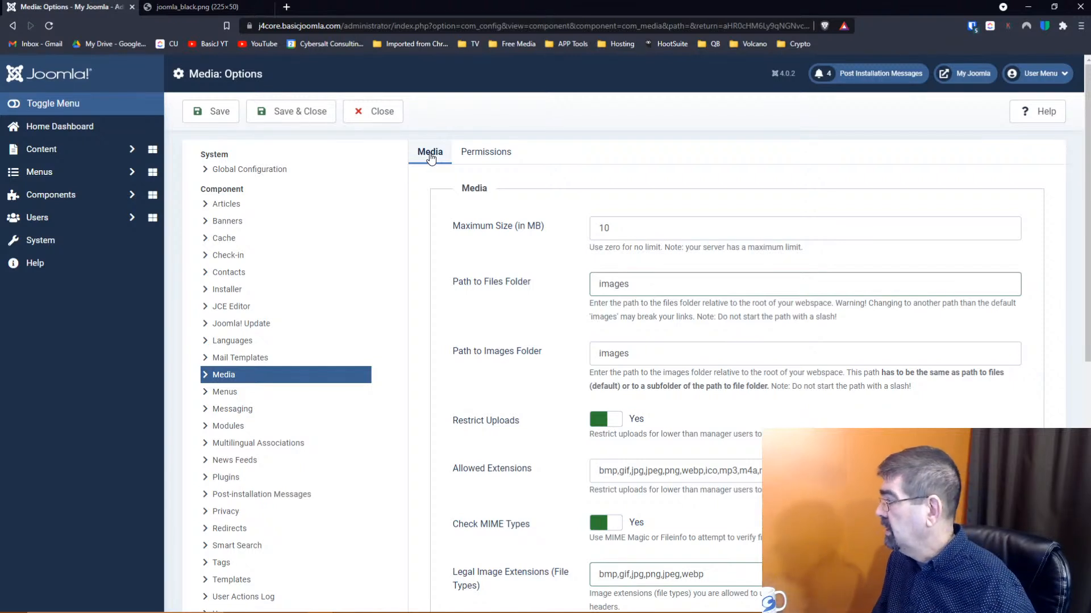
# Back in media files, create a folder named 'Let's Play' inside the images folder
pyautogui.click(381, 113)
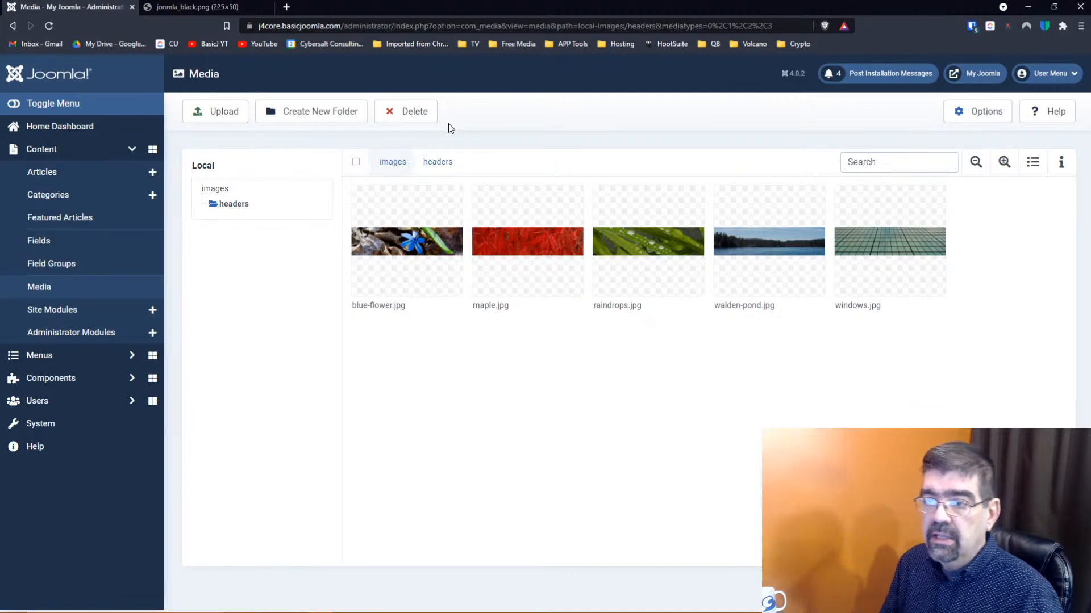
pyautogui.click(207, 192)
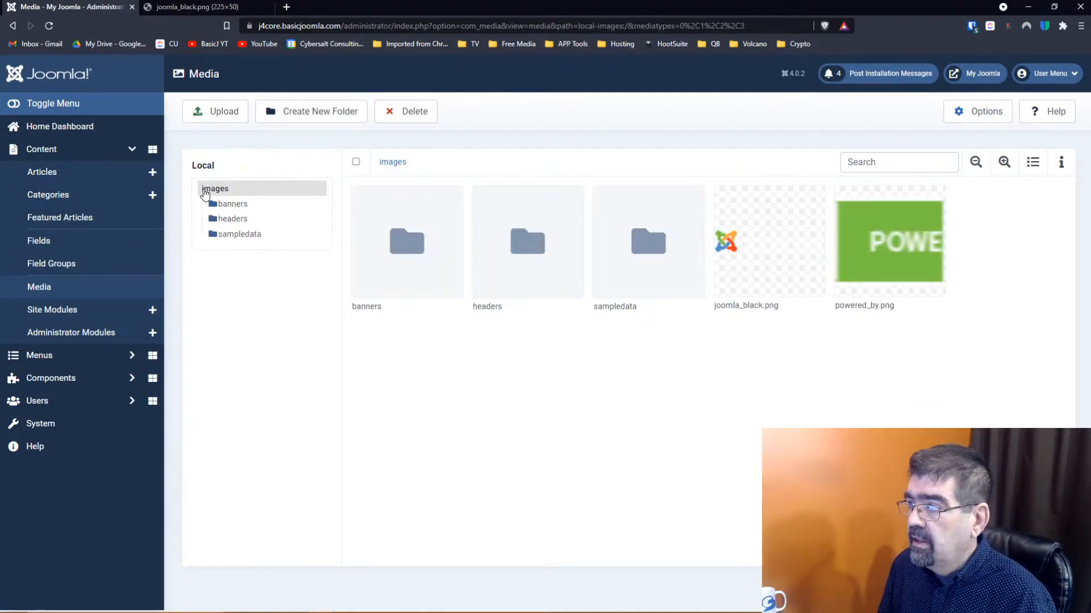
pyautogui.click(306, 108)
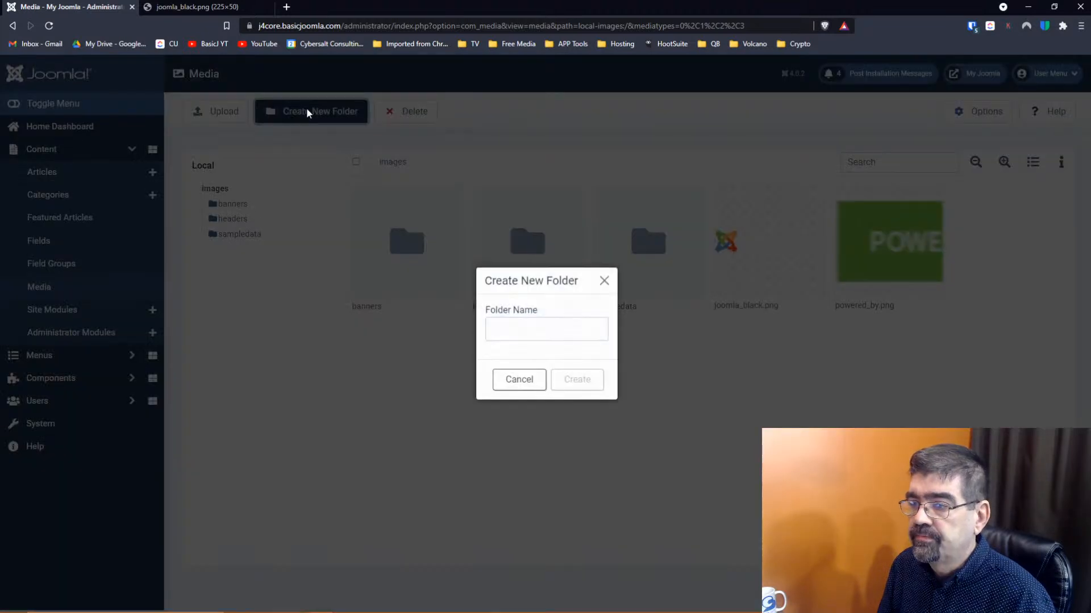
pyautogui.click(513, 325)
pyautogui.write("Let's")
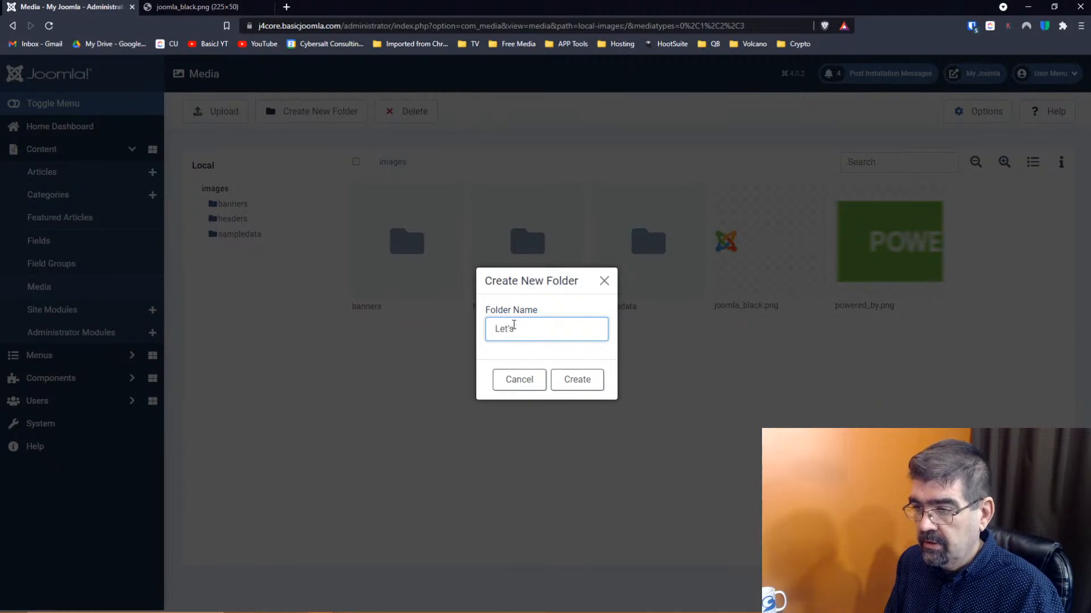
pyautogui.press('BackSpace')
pyautogui.press('BackSpace')
pyautogui.press('BackSpace')
pyautogui.write('L')
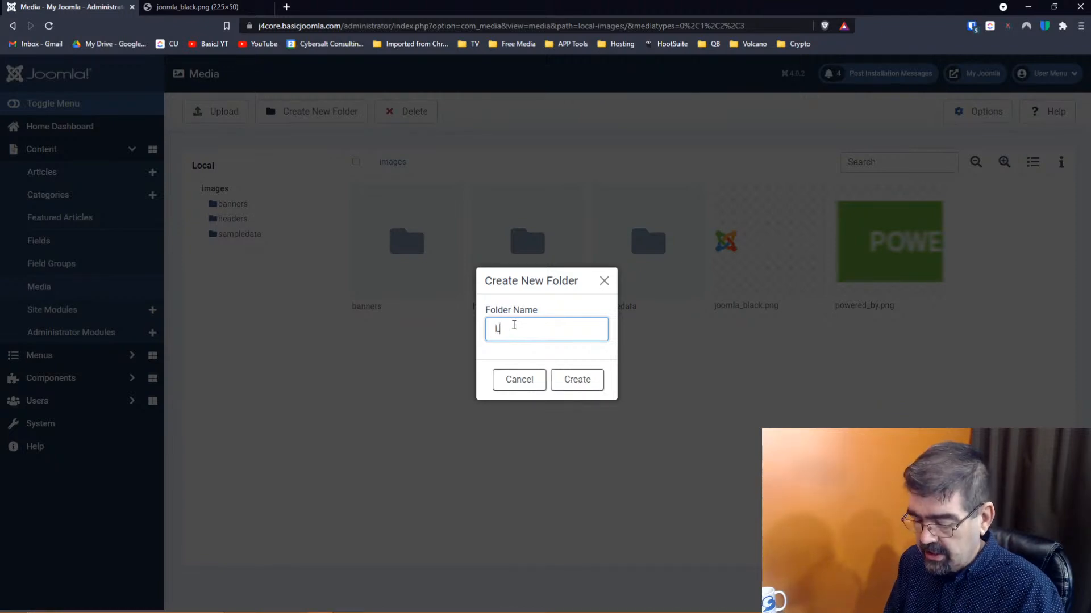
pyautogui.write("et's Play")
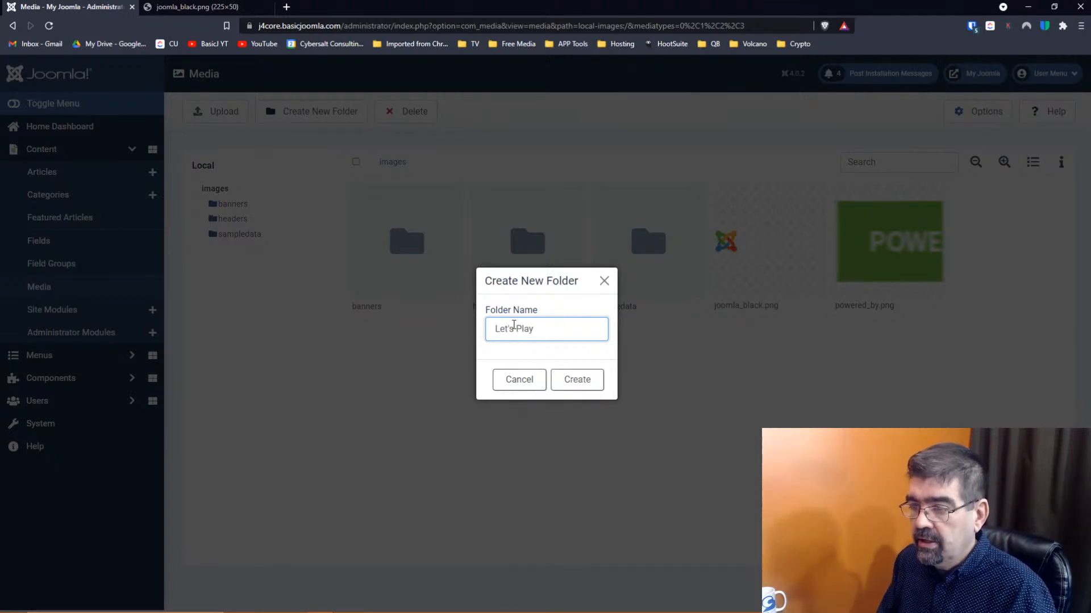
pyautogui.click(584, 387)
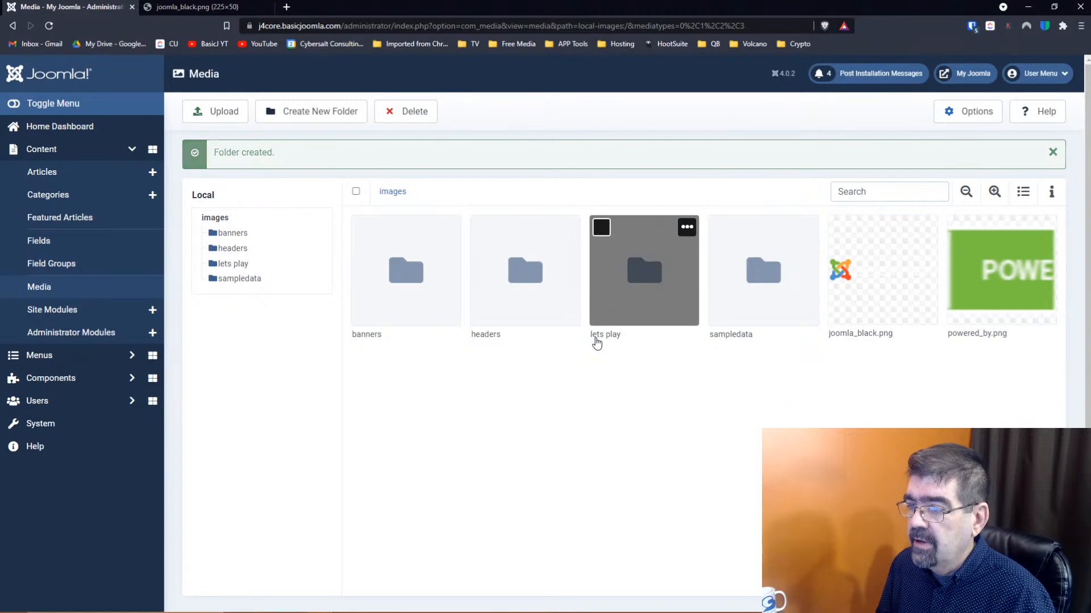
pyautogui.moveTo(618, 303)
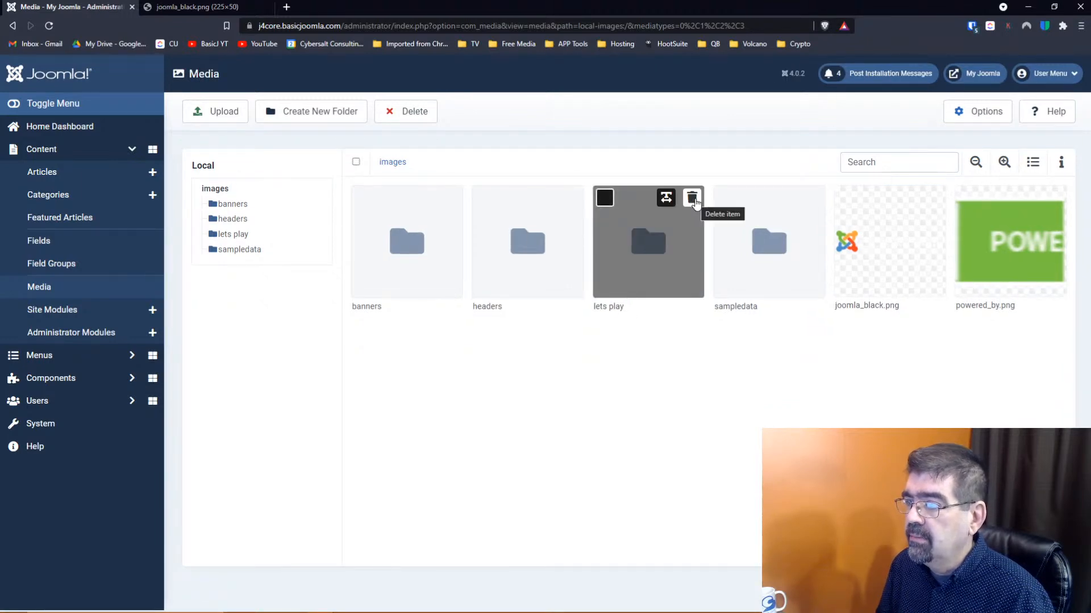
# Rename the 'lets play' folder to 'letsplay'
pyautogui.click(666, 197)
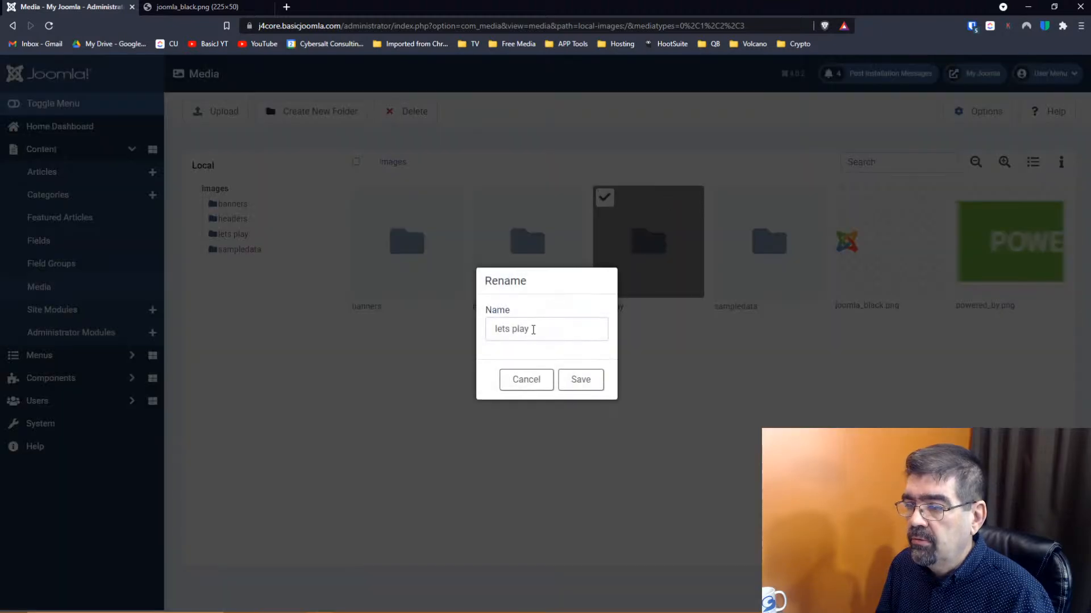
pyautogui.click(514, 329)
pyautogui.press('BackSpace')
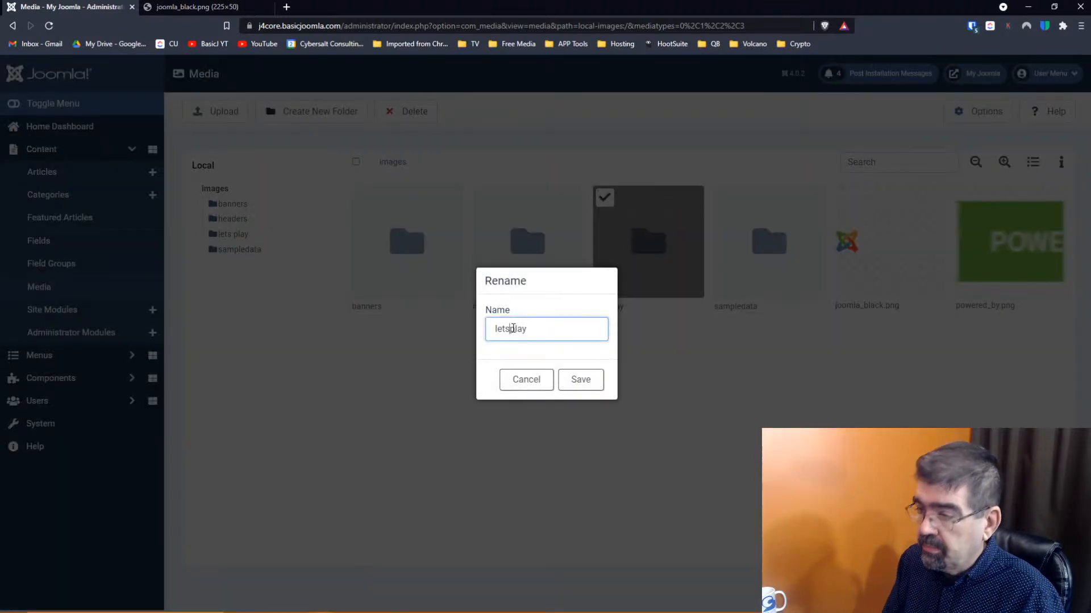
pyautogui.press('Return')
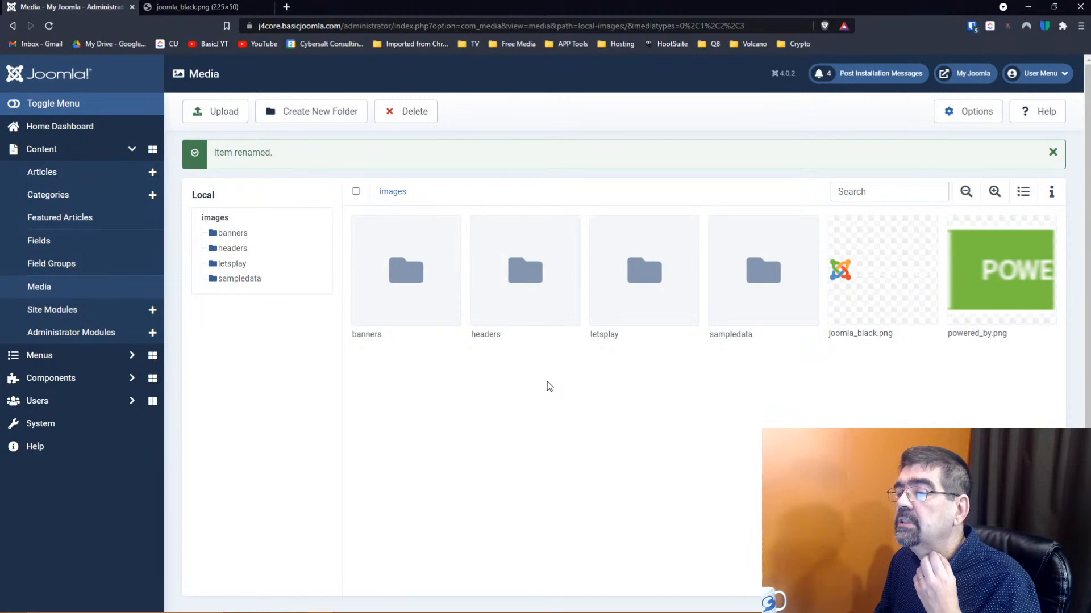
# Open the letsplay folder and upload Maintenance Monday 207.jpg into it
pyautogui.click(640, 288)
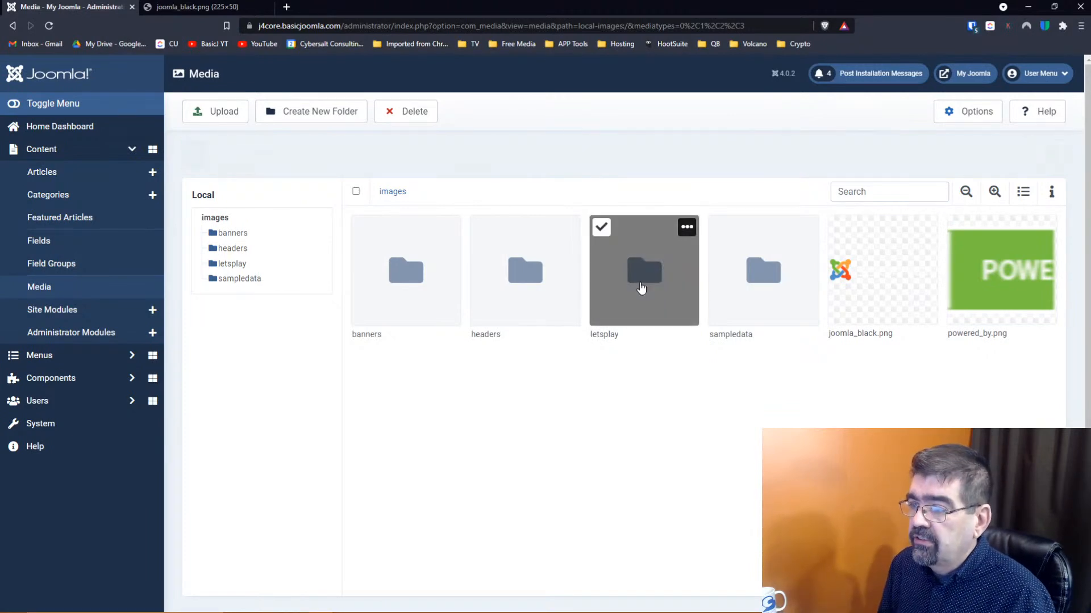
pyautogui.doubleClick(642, 255)
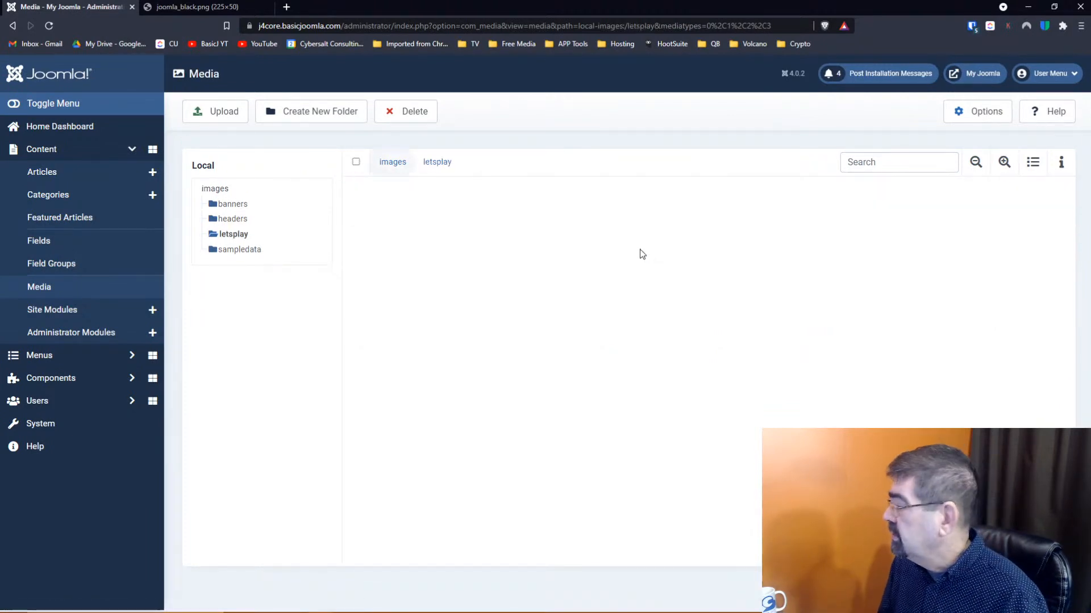
pyautogui.click(206, 119)
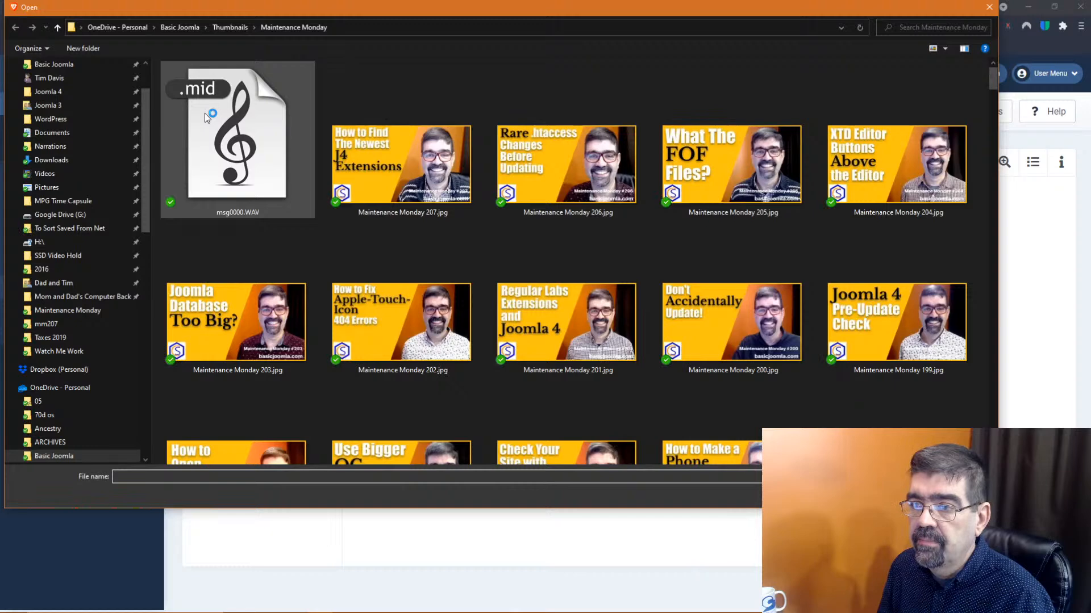
pyautogui.moveTo(166, 612)
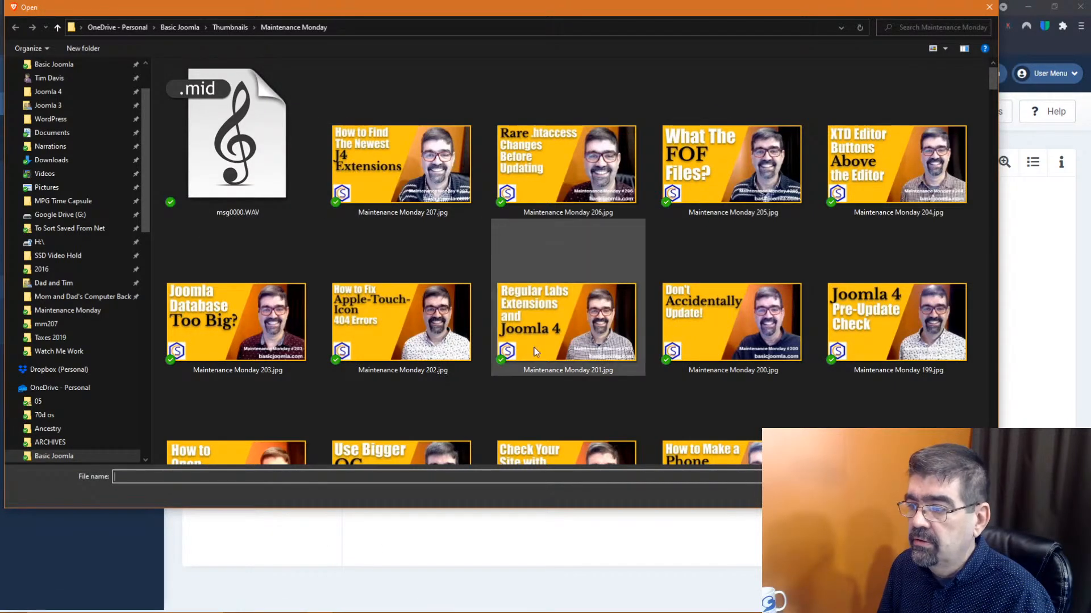
pyautogui.click(400, 171)
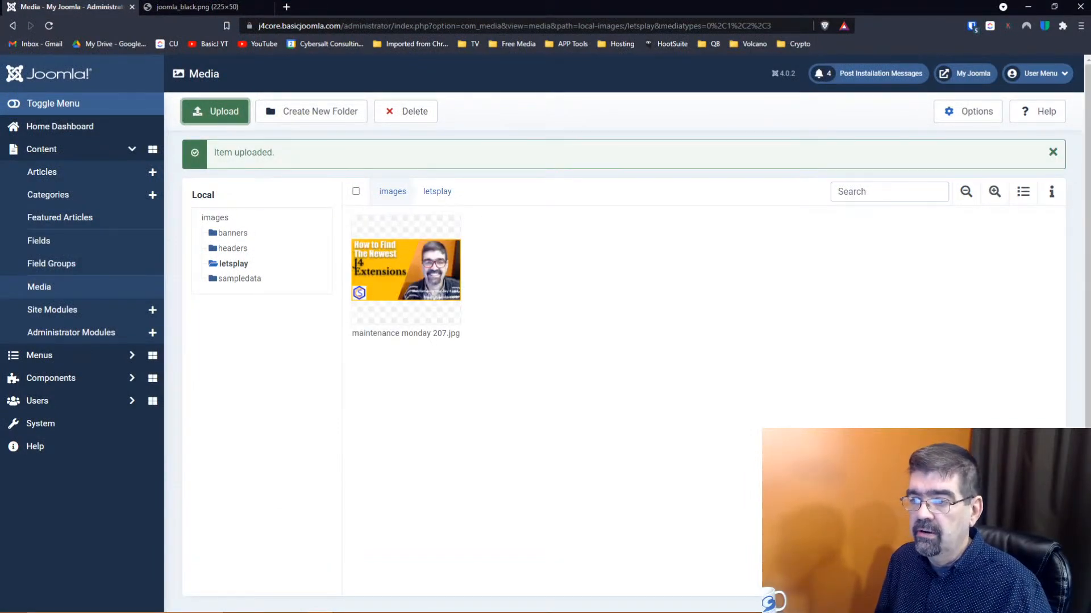
pyautogui.moveTo(446, 208)
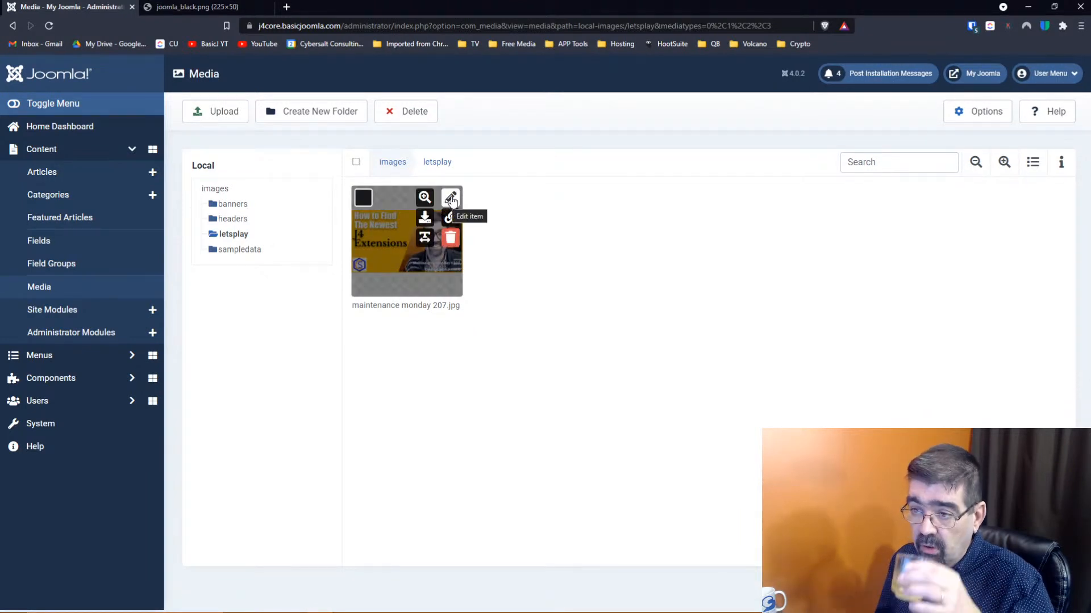
# Resize maintenance monday 207.jpg from 1920 to 600 px wide (600 × 337) and save it
pyautogui.click(450, 199)
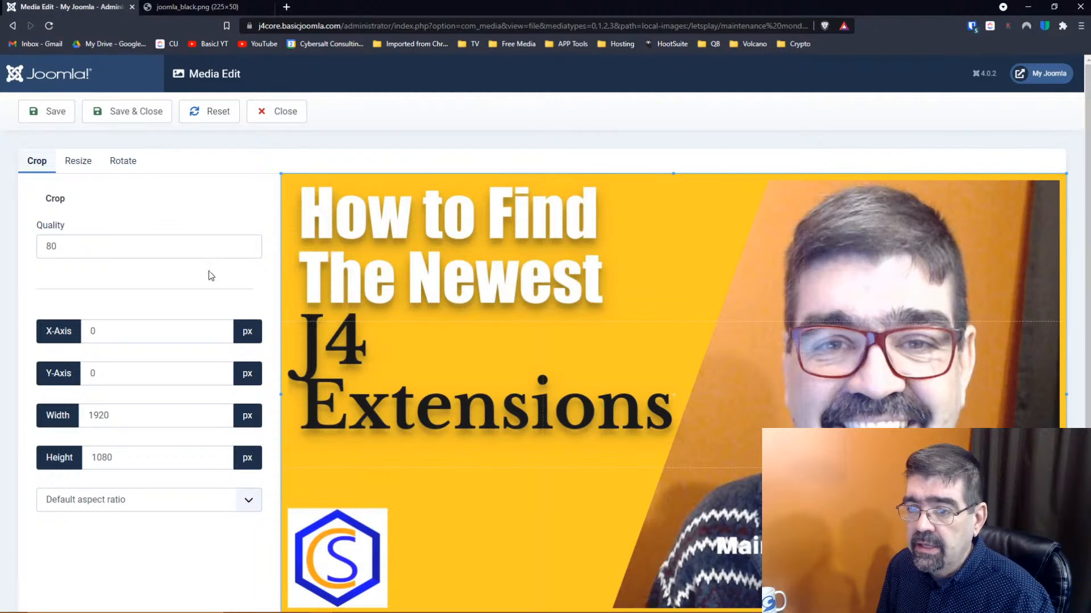
pyautogui.click(84, 162)
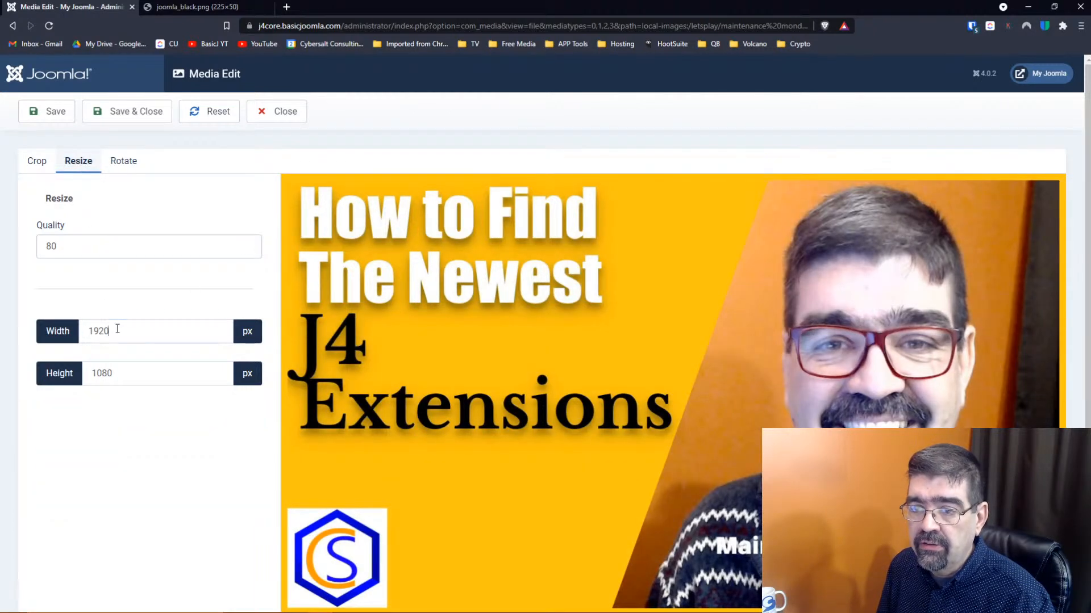
pyautogui.moveTo(131, 330); pyautogui.dragTo(83, 331)
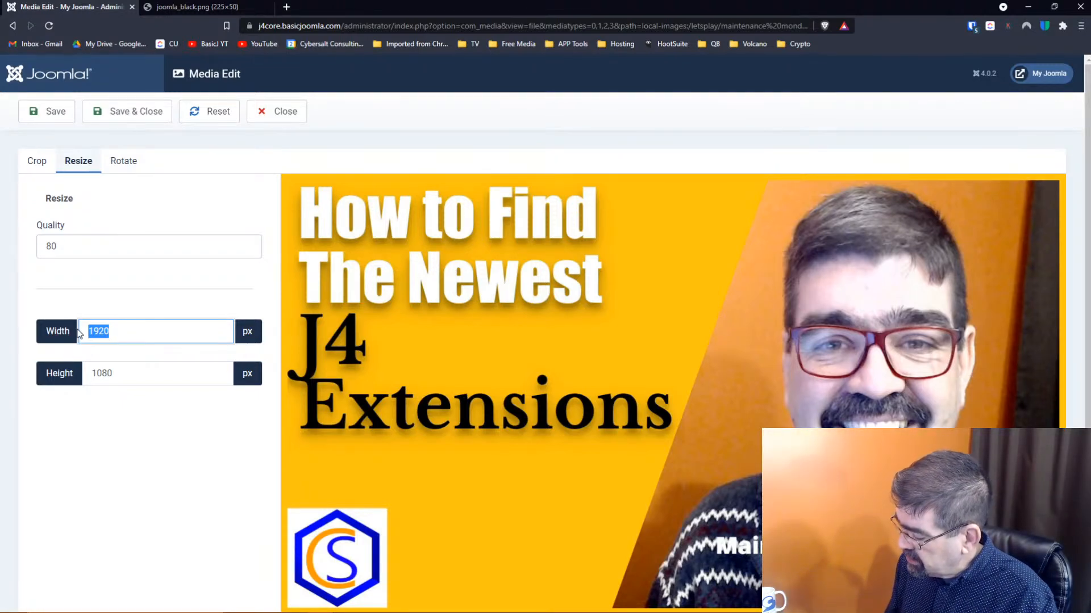
pyautogui.write('600')
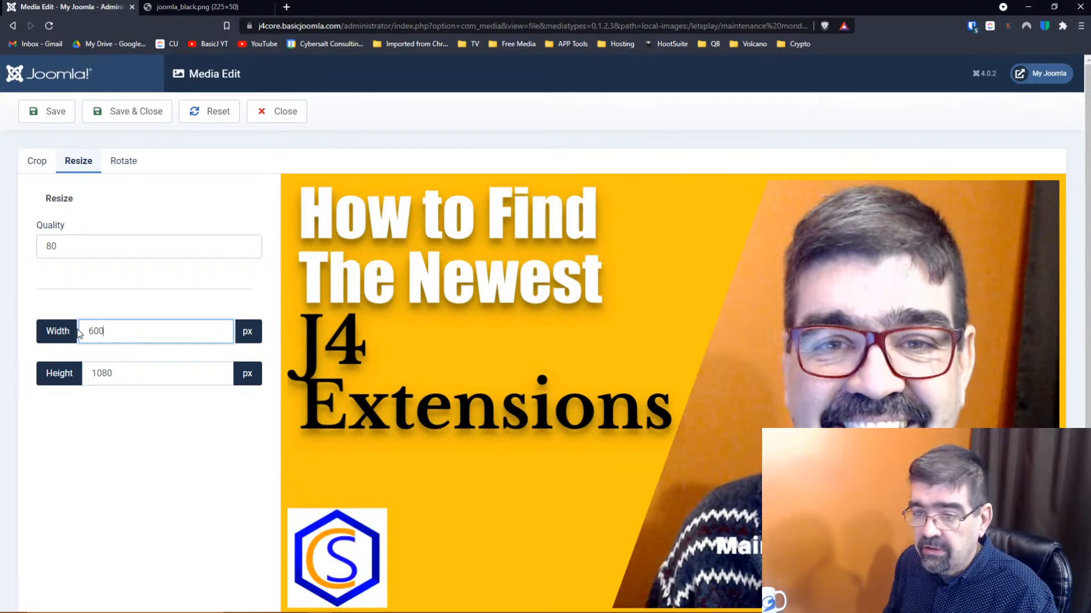
pyautogui.press('Tab')
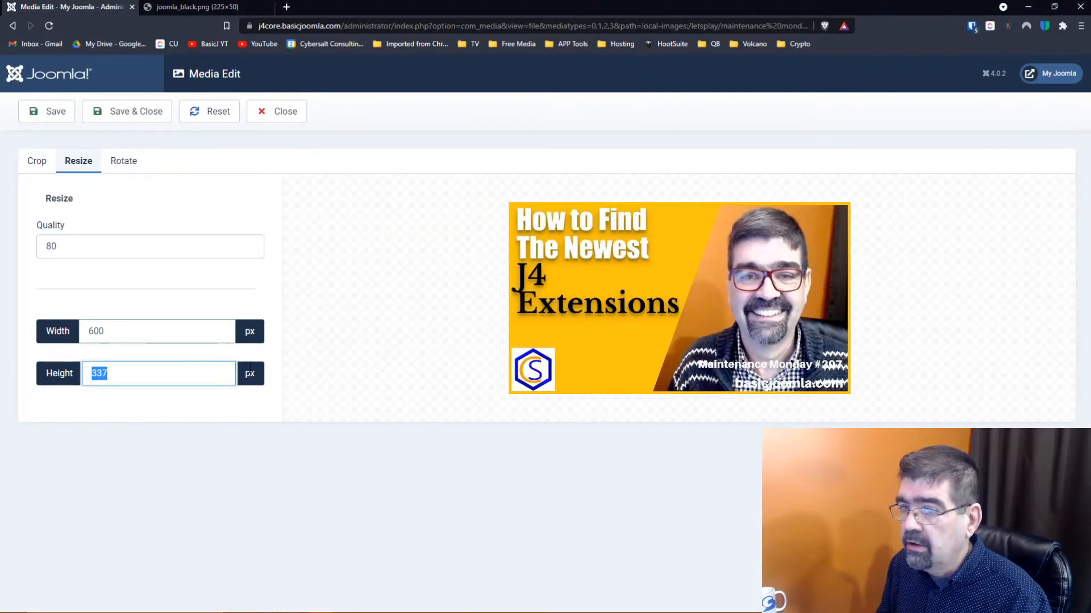
pyautogui.click(129, 119)
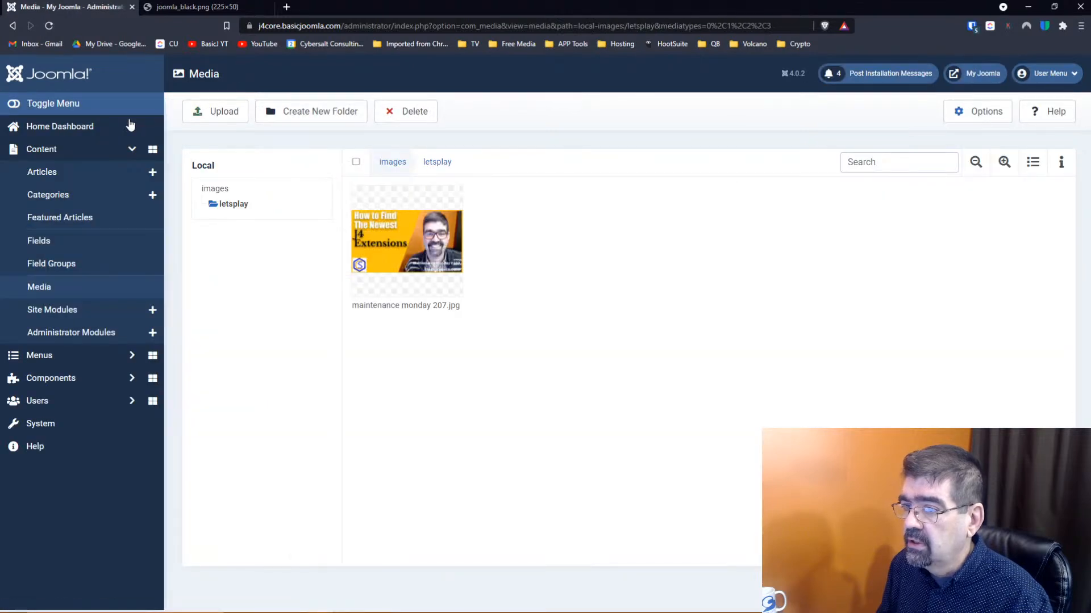
# Adjust the thumbnail size, check the 600 × 337, 65.00 KB details in list view, then return to grid
pyautogui.moveTo(430, 256)
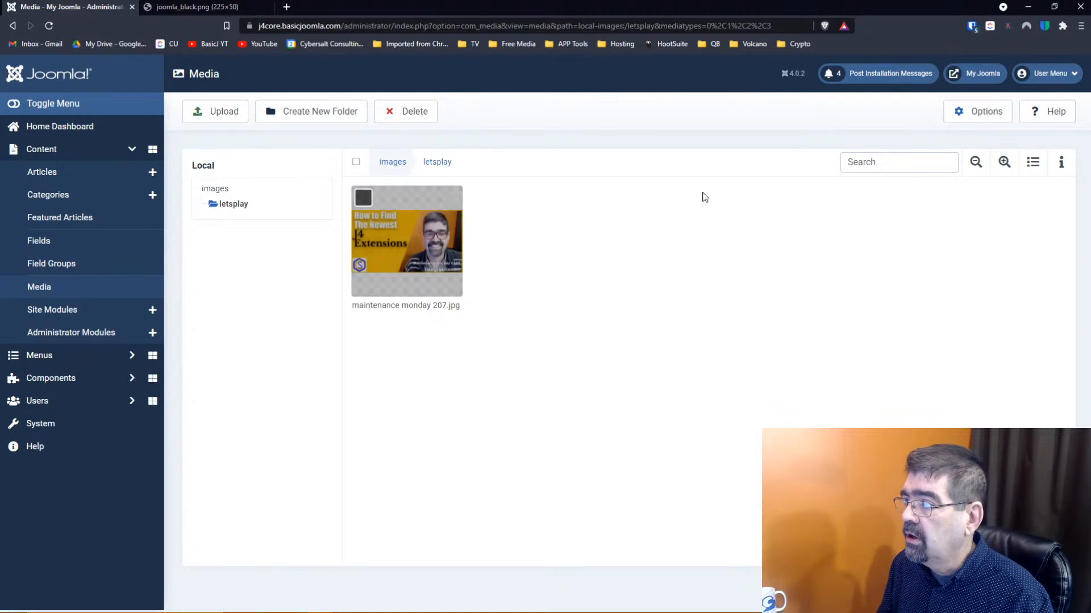
pyautogui.click(976, 164)
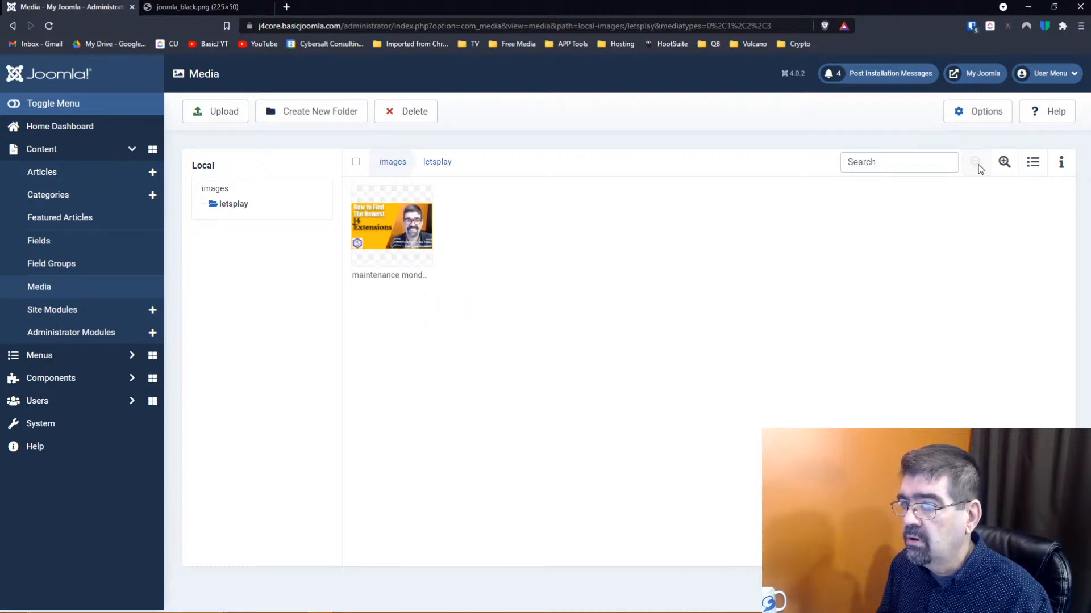
pyautogui.click(1003, 163)
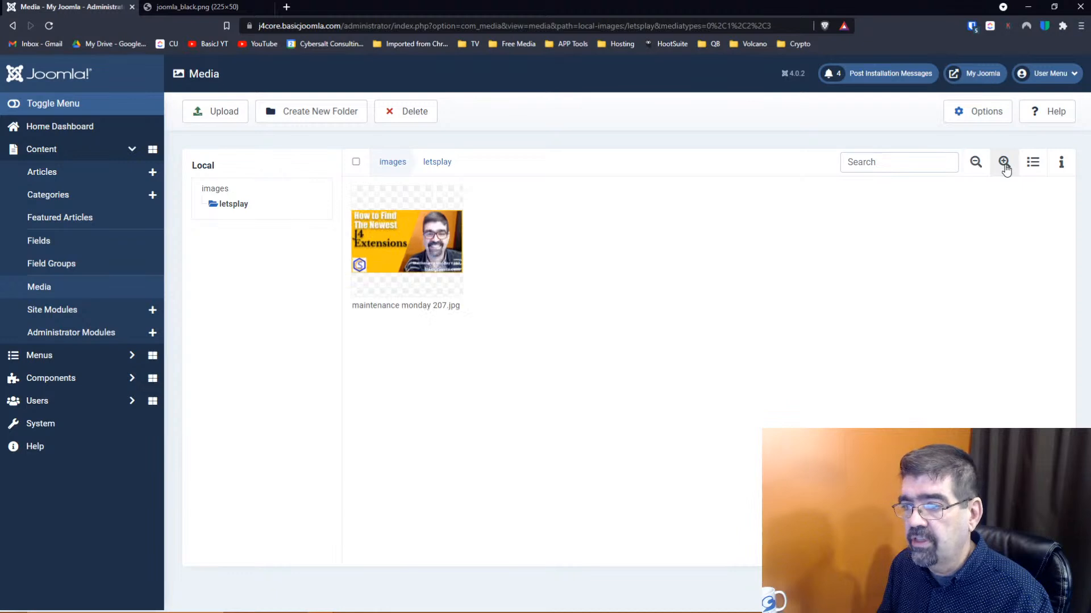
pyautogui.click(1005, 164)
pyautogui.click(1006, 165)
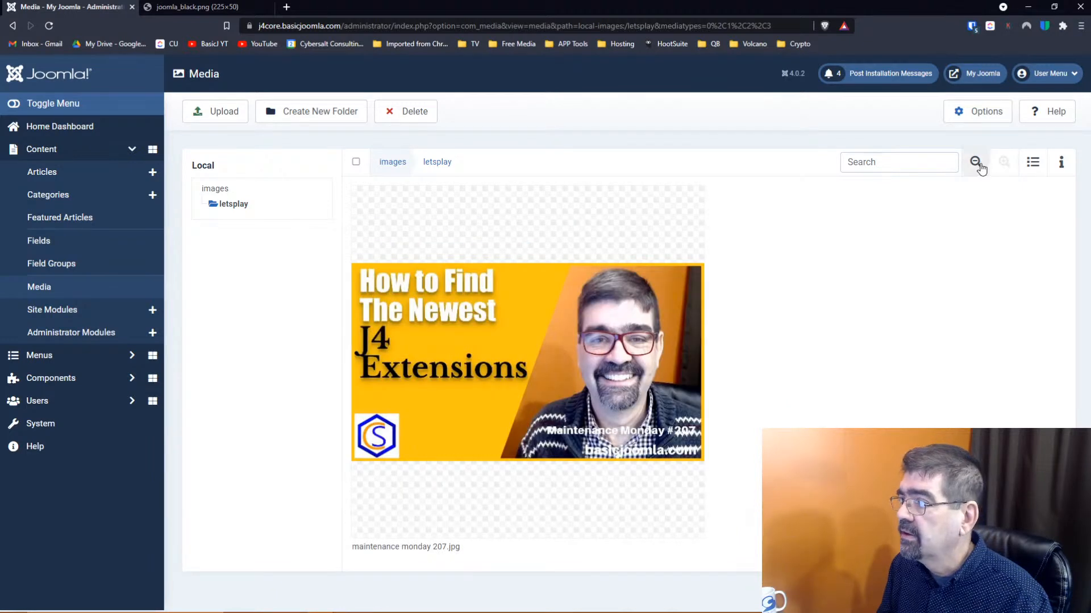
pyautogui.click(981, 168)
pyautogui.click(981, 168)
pyautogui.click(983, 168)
pyautogui.click(1004, 163)
pyautogui.click(1005, 163)
pyautogui.click(1033, 164)
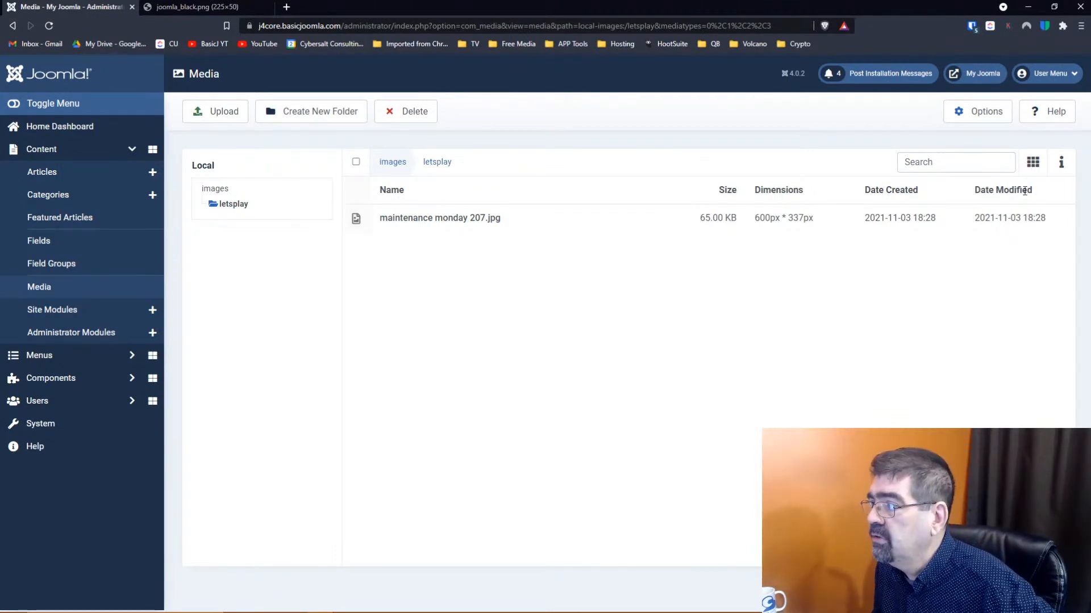
pyautogui.click(1032, 164)
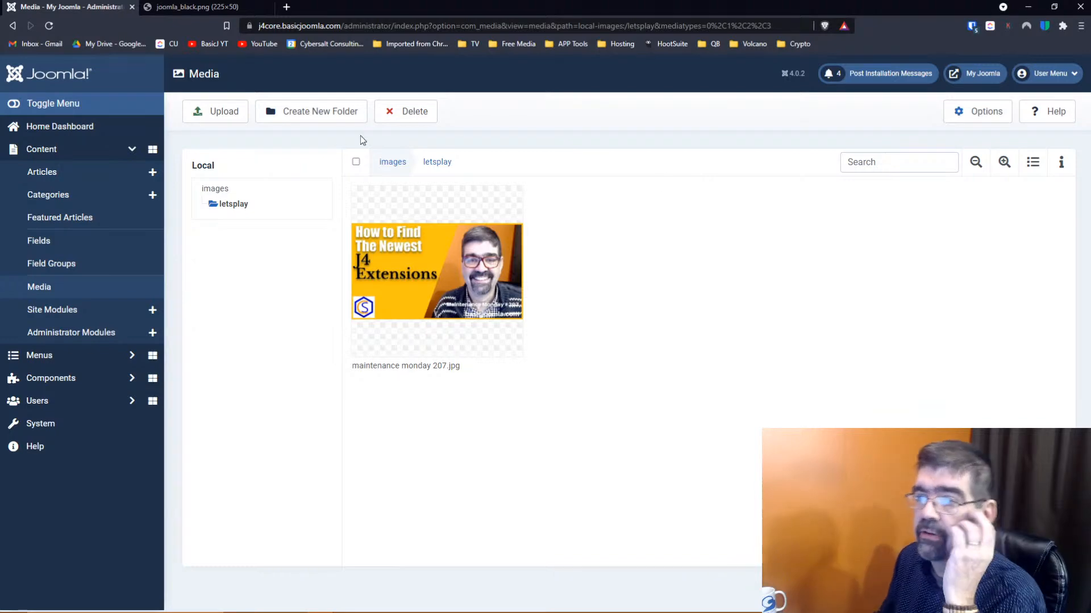
# Attempt to upload msg0000.WAV into letsplay, which fails with 'An error occurred.'
pyautogui.click(232, 113)
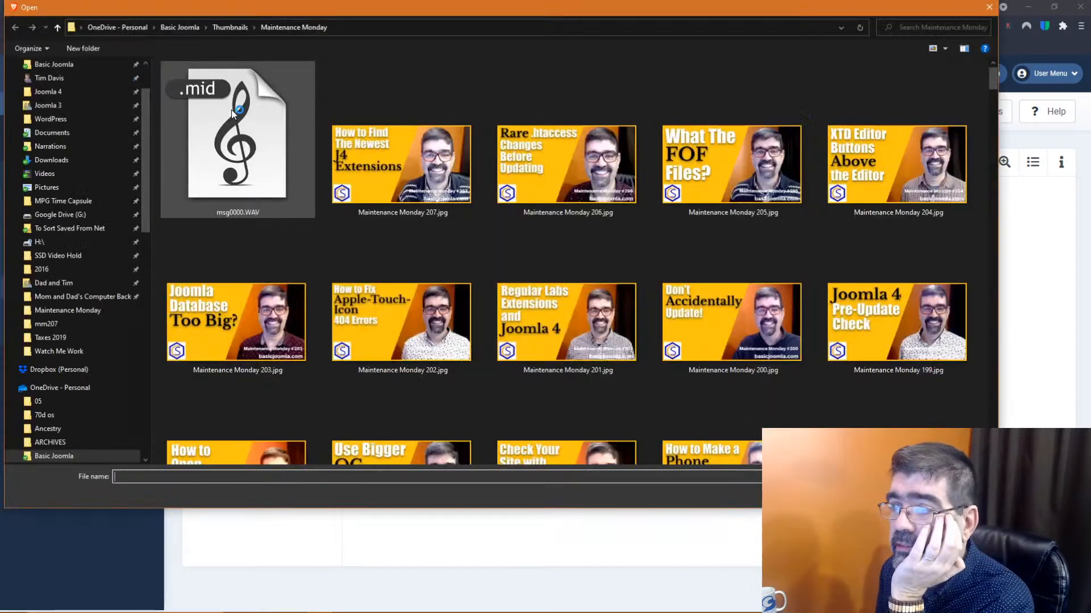
pyautogui.scroll(2, 142, 100)
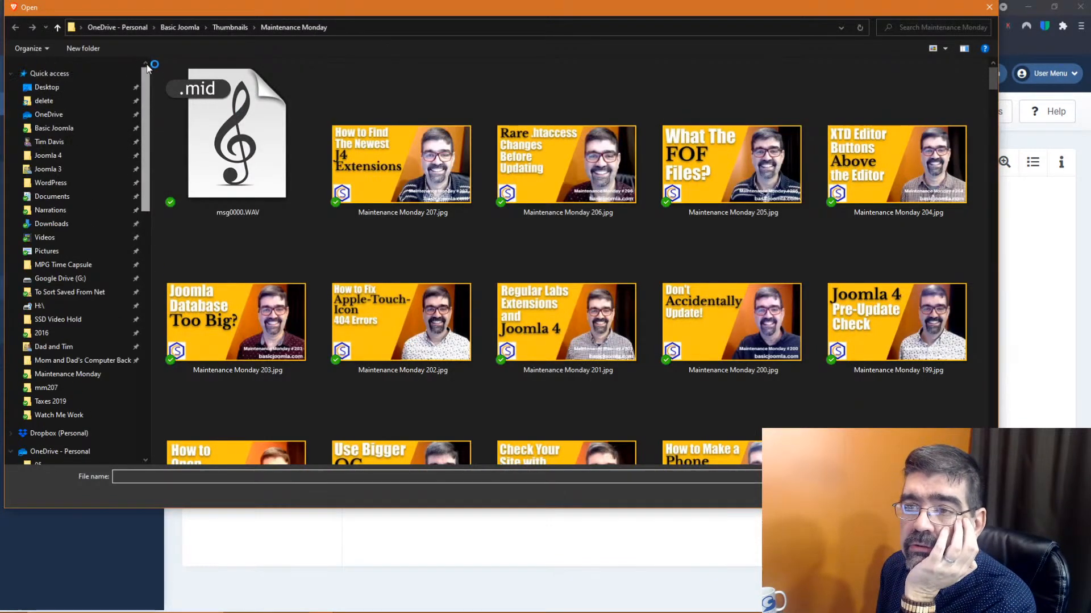
pyautogui.click(211, 152)
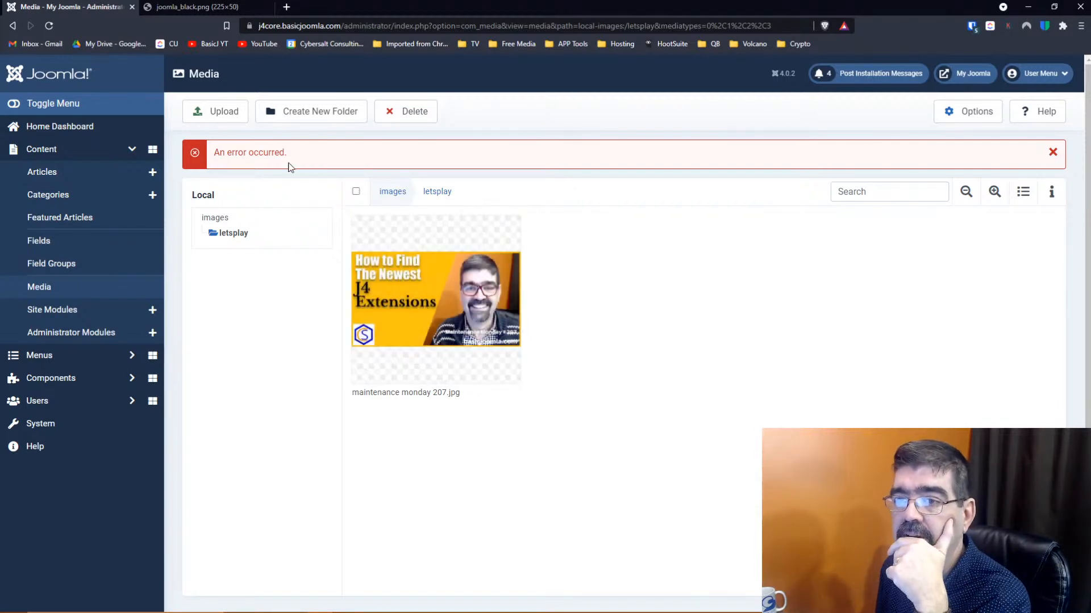
# Start another upload and browse the desktop delete folder sorted by file type
pyautogui.click(220, 114)
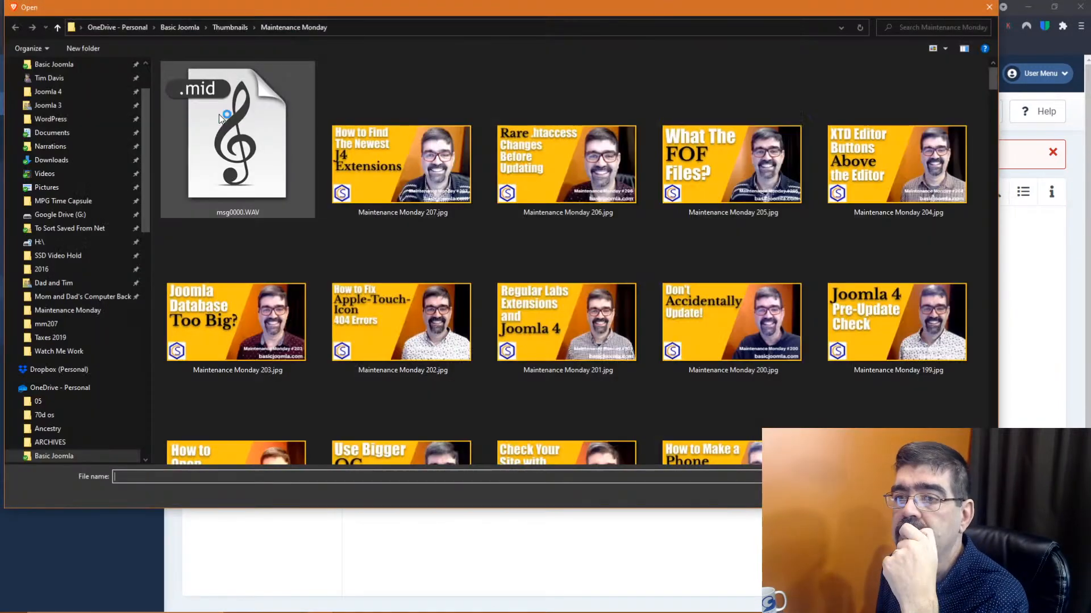
pyautogui.scroll(2, 57, 108)
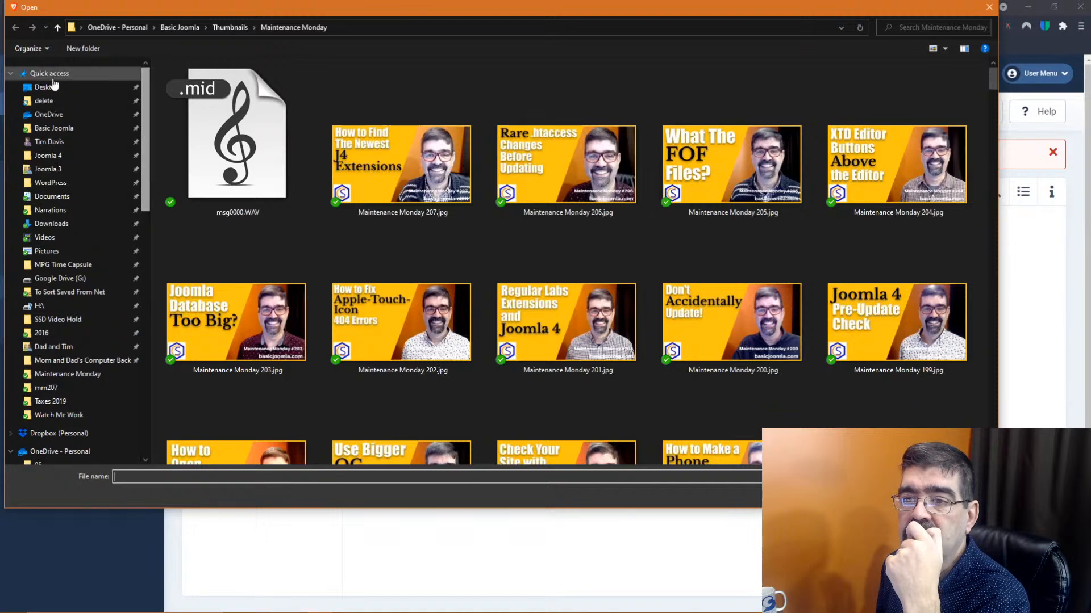
pyautogui.click(37, 102)
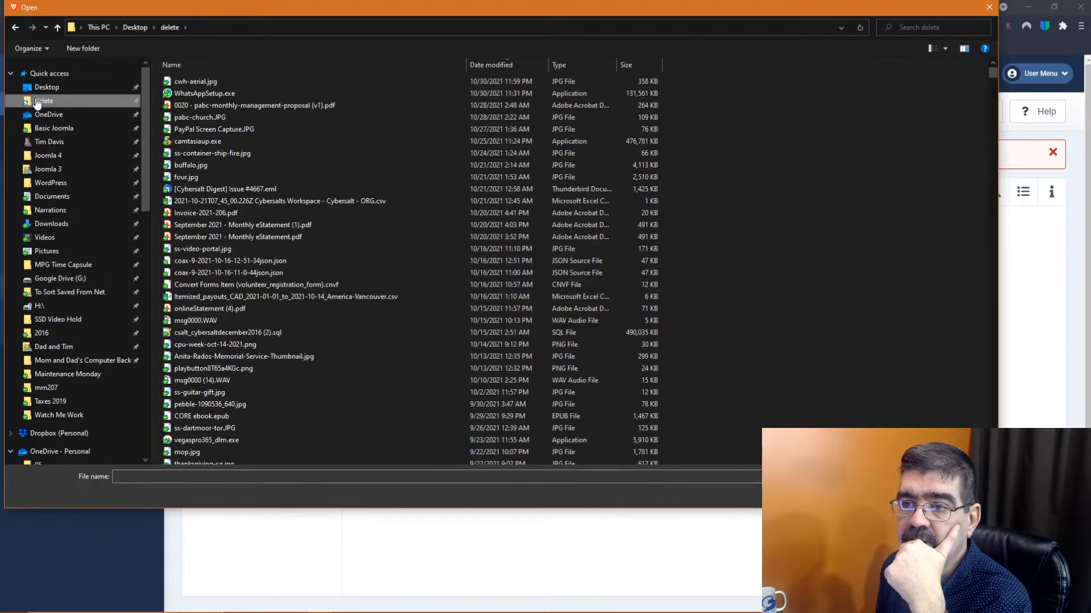
pyautogui.click(569, 69)
pyautogui.scroll(-20, 706, 234)
pyautogui.scroll(-20, 706, 234)
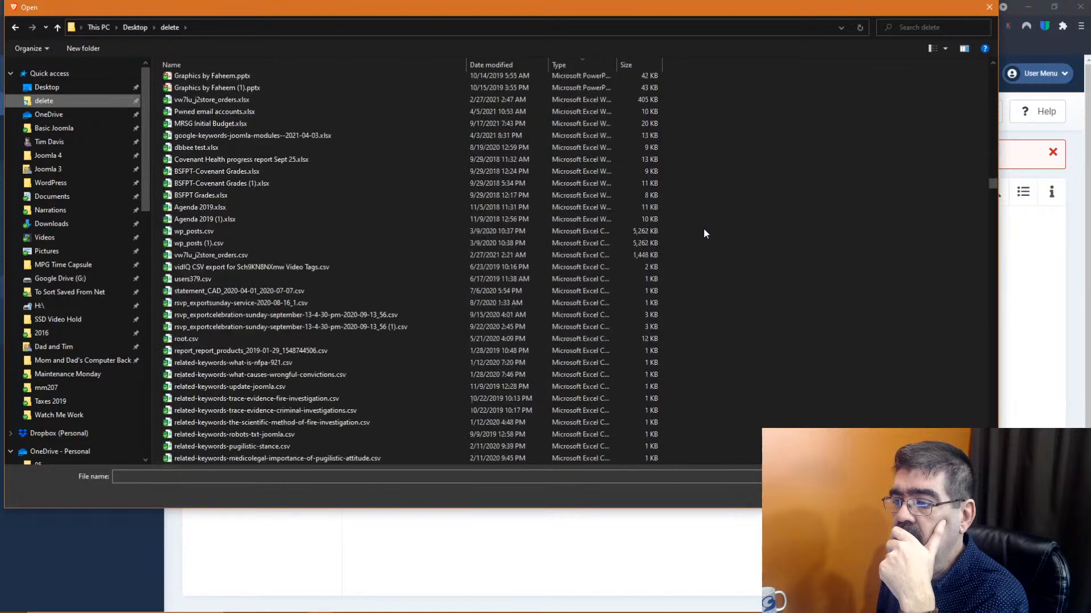
pyautogui.scroll(20, 704, 233)
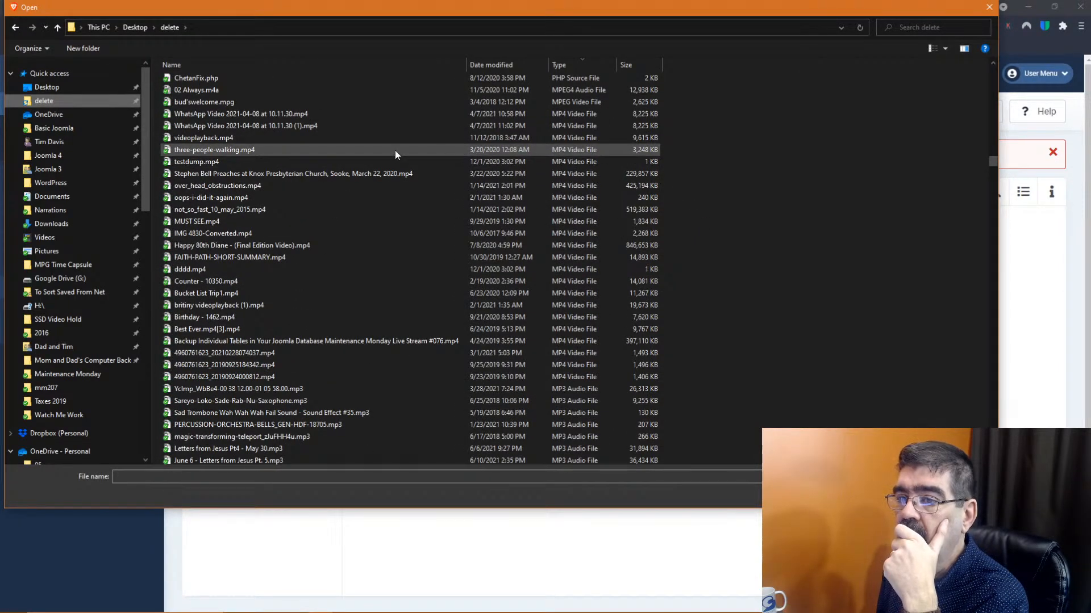
# Upload bud'swelcome.mpg, which fails with a second 'An error occurred.' notice
pyautogui.click(202, 103)
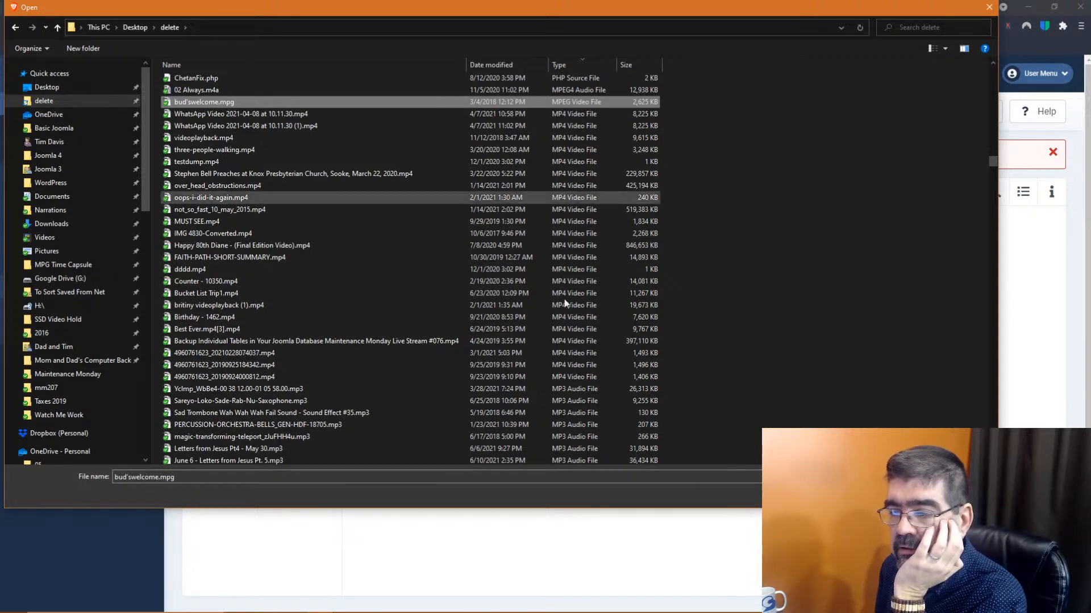
pyautogui.click(916, 494)
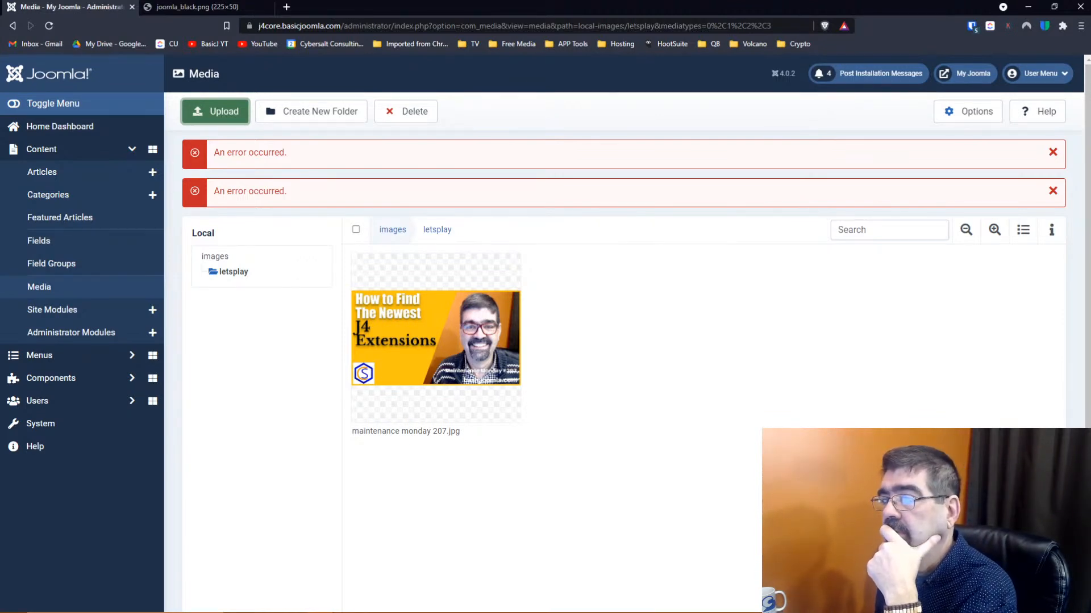
pyautogui.rightClick(885, 293)
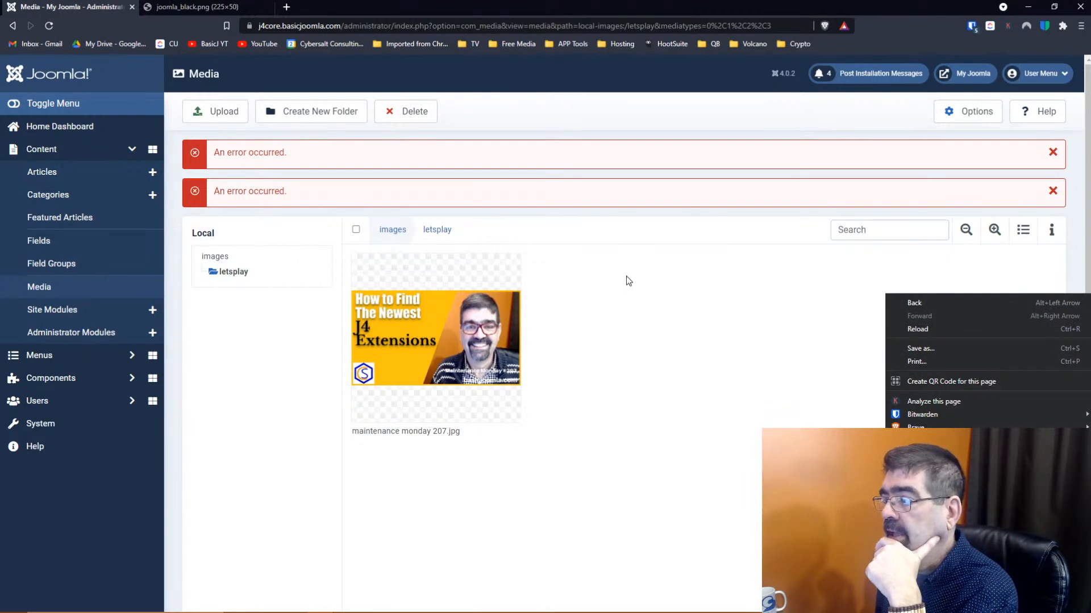
pyautogui.click(687, 278)
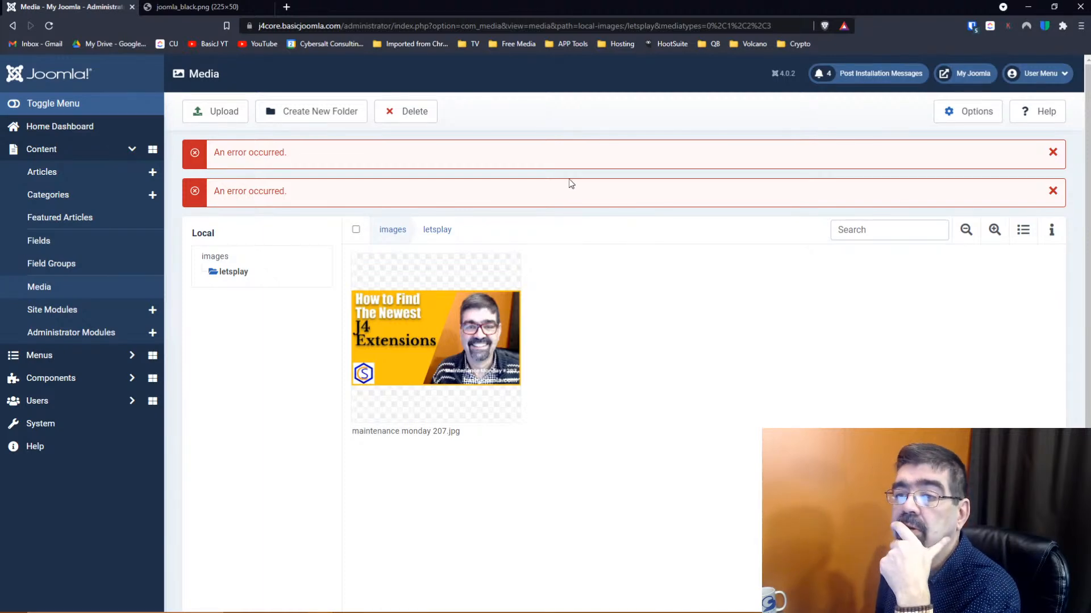
# Upload Happy Birthday Bouncy - E's Jammy Jams.mp3 from the delete folder into letsplay
pyautogui.click(212, 117)
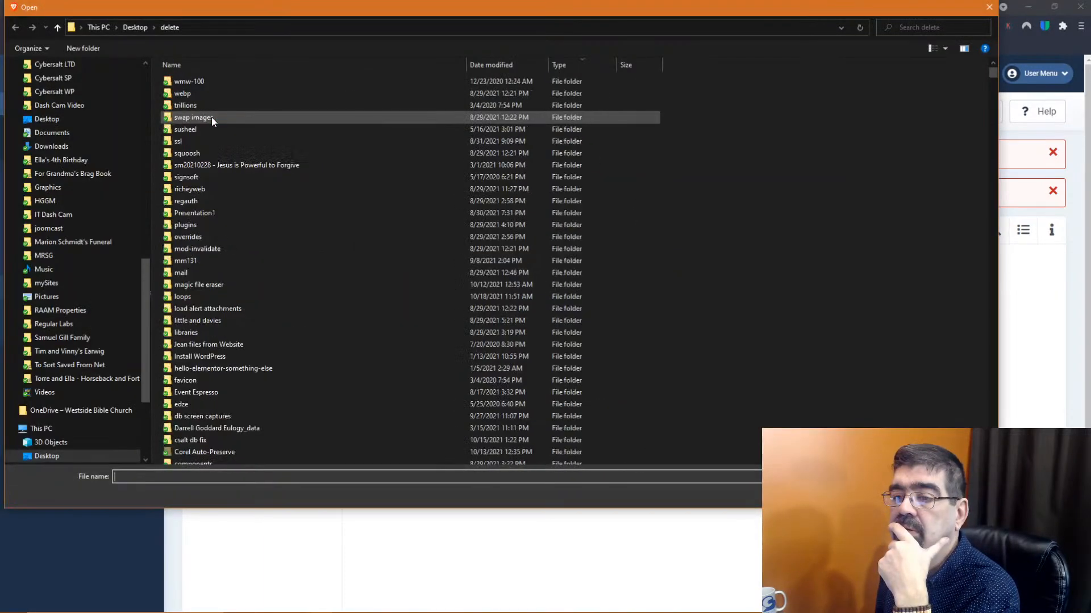
pyautogui.scroll(-10, 262, 267)
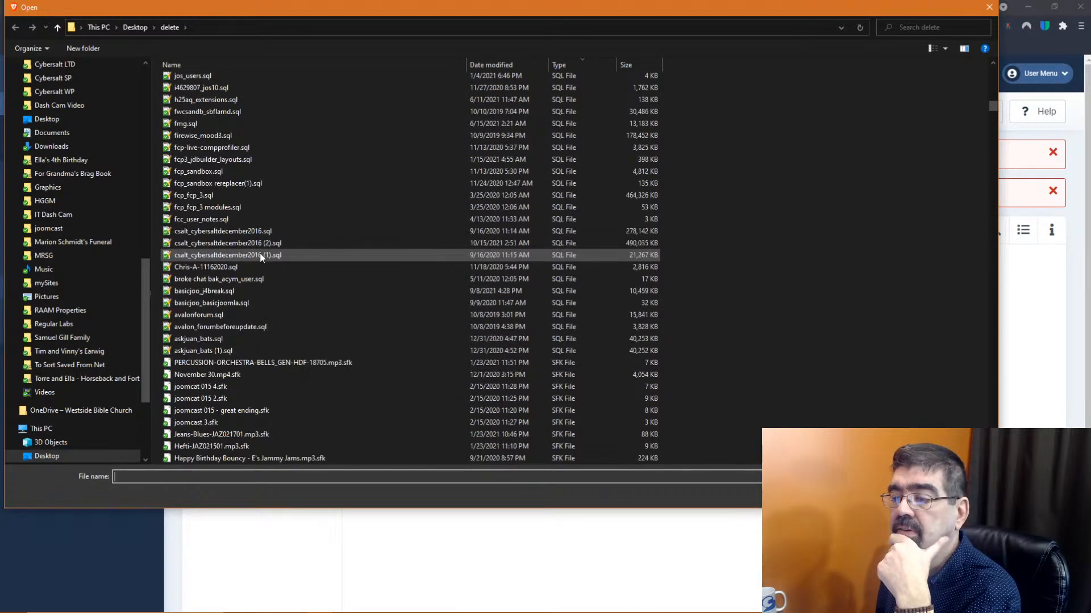
pyautogui.scroll(-15, 260, 253)
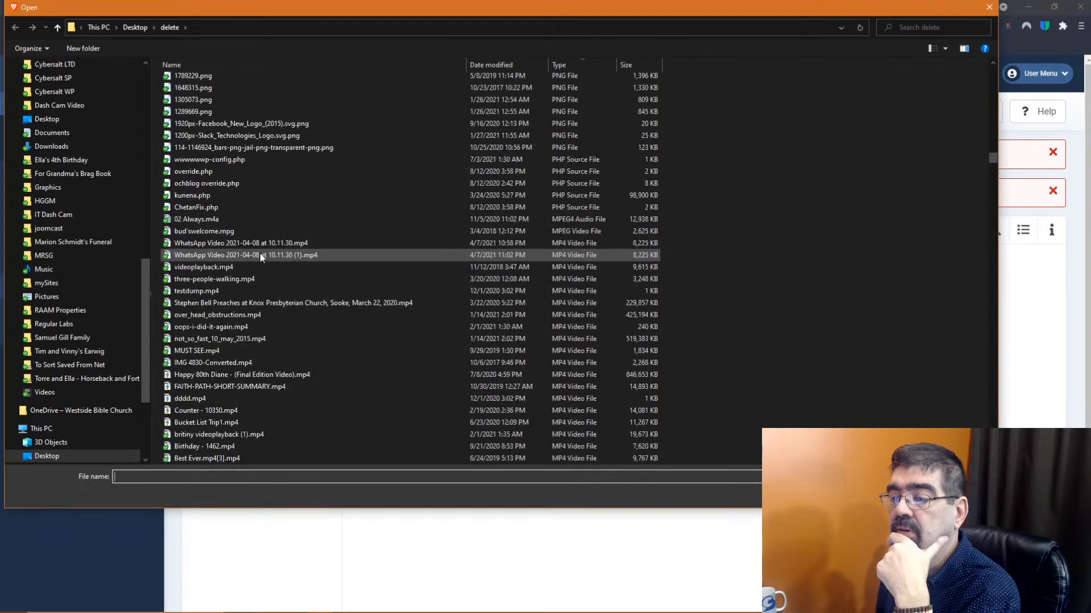
pyautogui.scroll(-20, 260, 253)
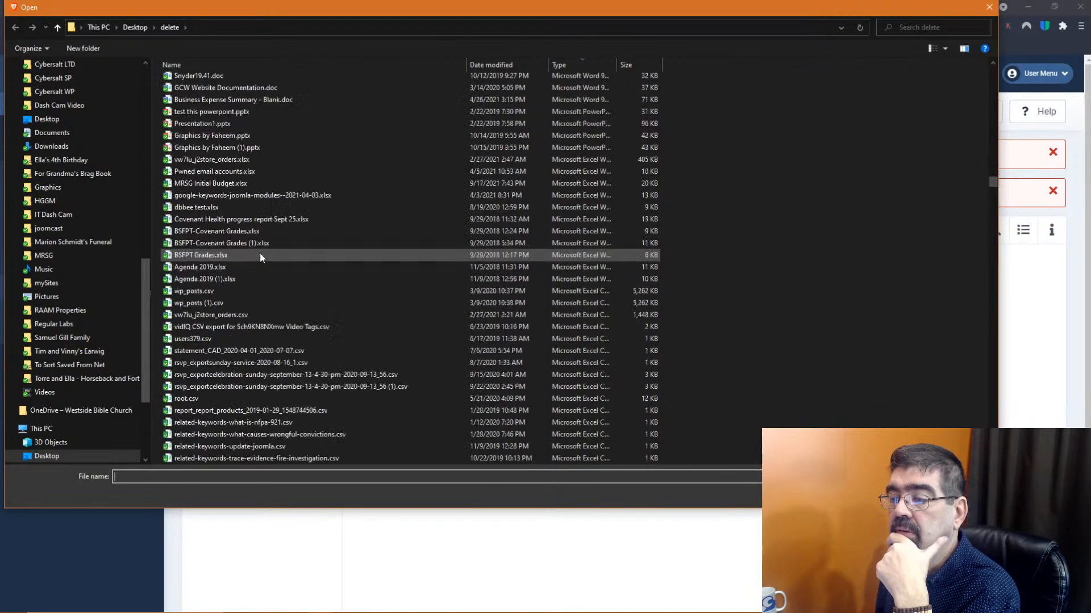
pyautogui.scroll(-15, 260, 253)
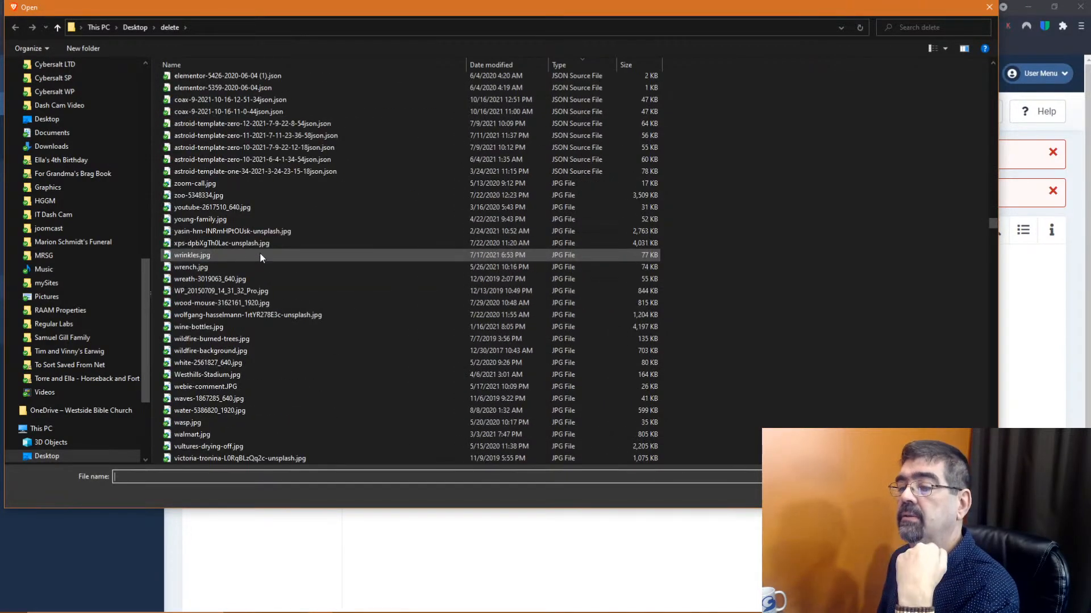
pyautogui.scroll(-20, 260, 254)
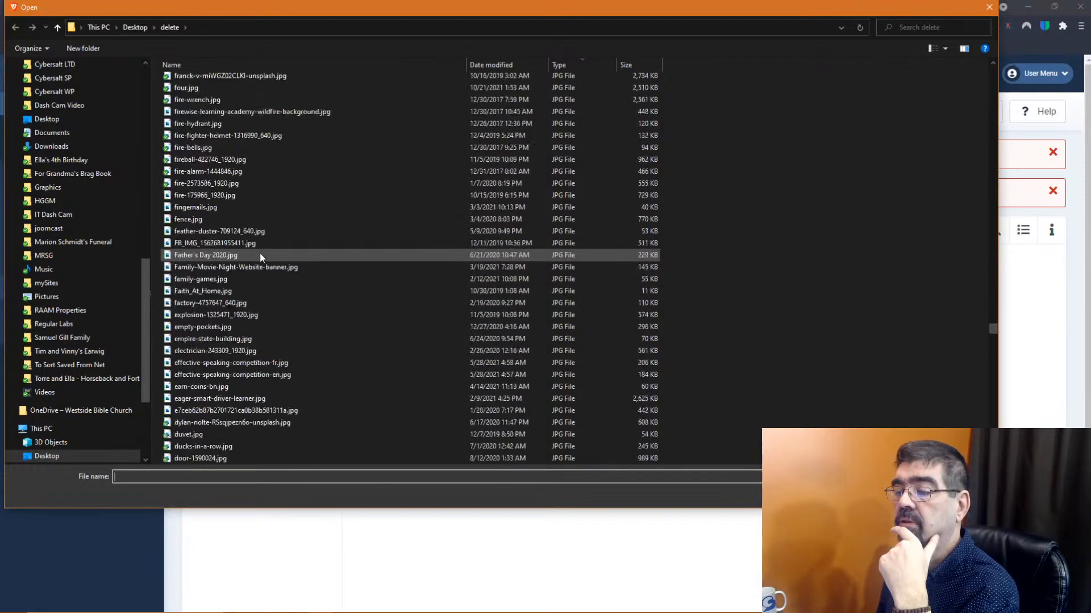
pyautogui.scroll(-20, 260, 253)
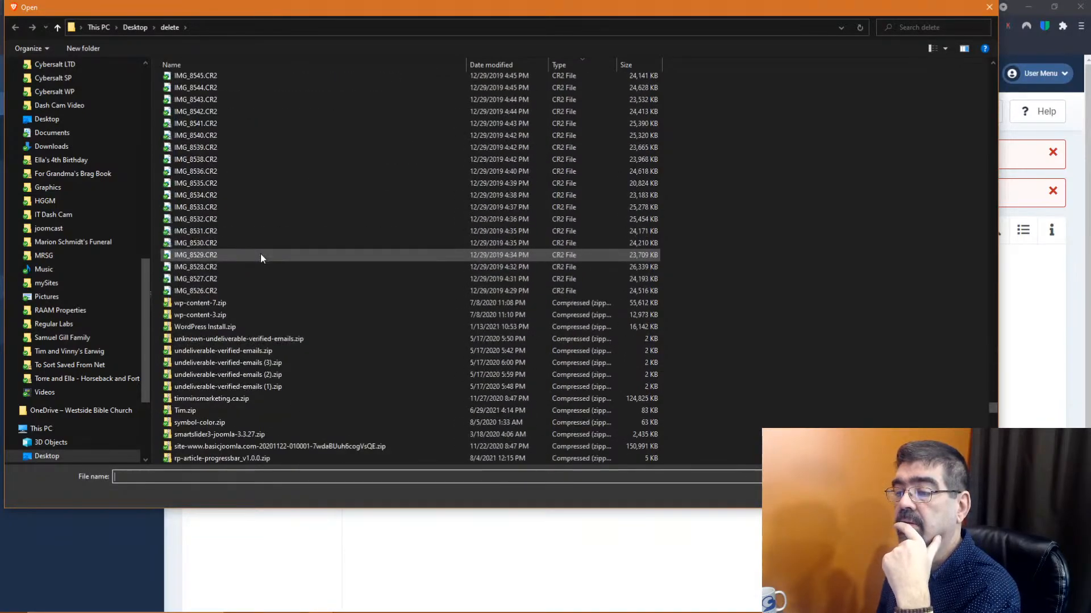
pyautogui.scroll(-5, 260, 253)
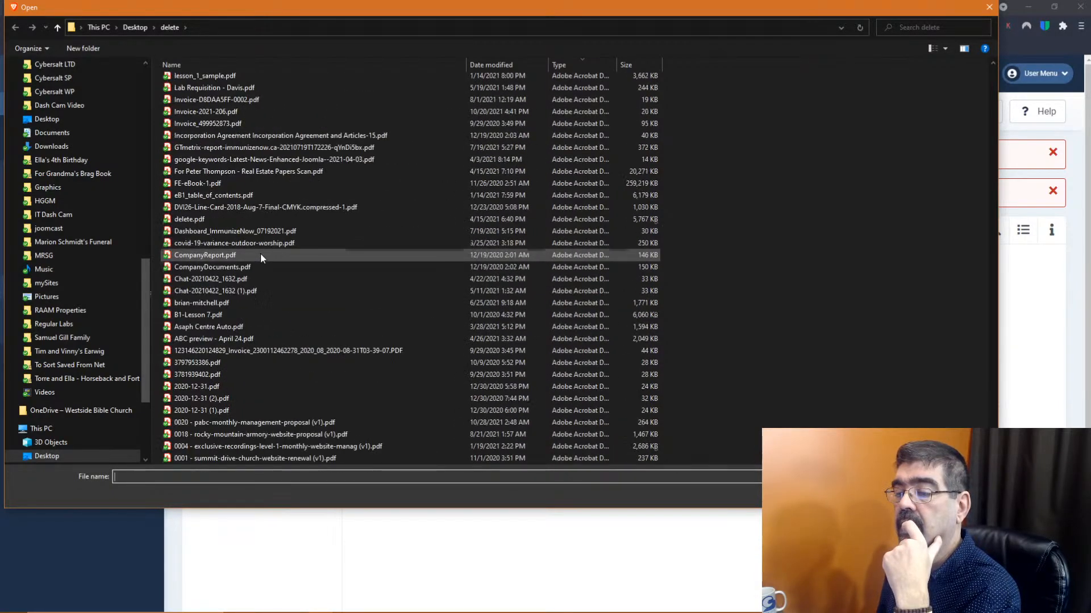
pyautogui.scroll(15, 261, 253)
pyautogui.scroll(20, 261, 254)
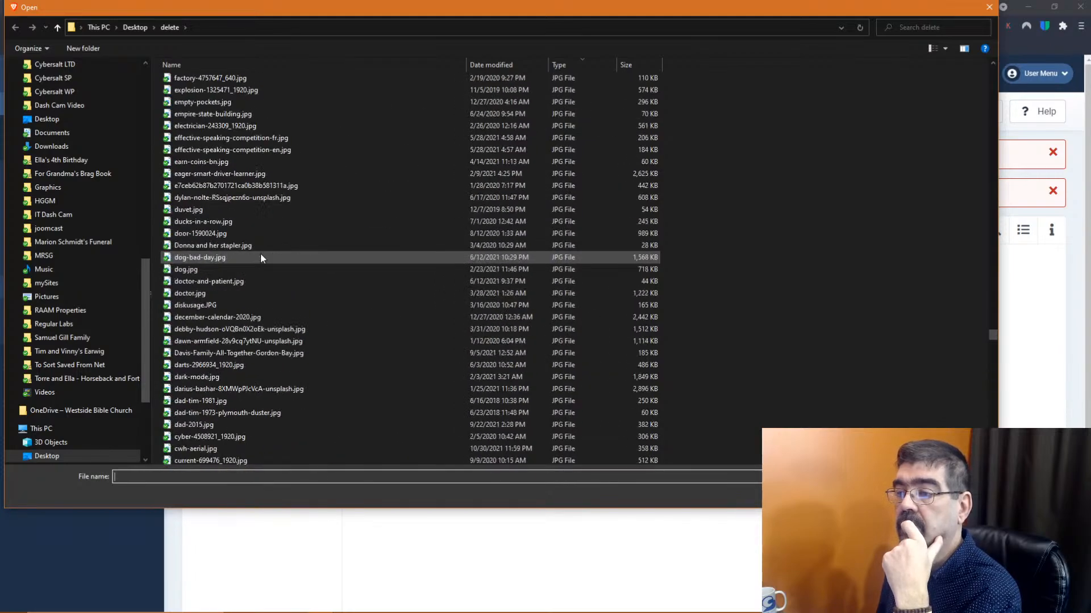
pyautogui.scroll(15, 260, 257)
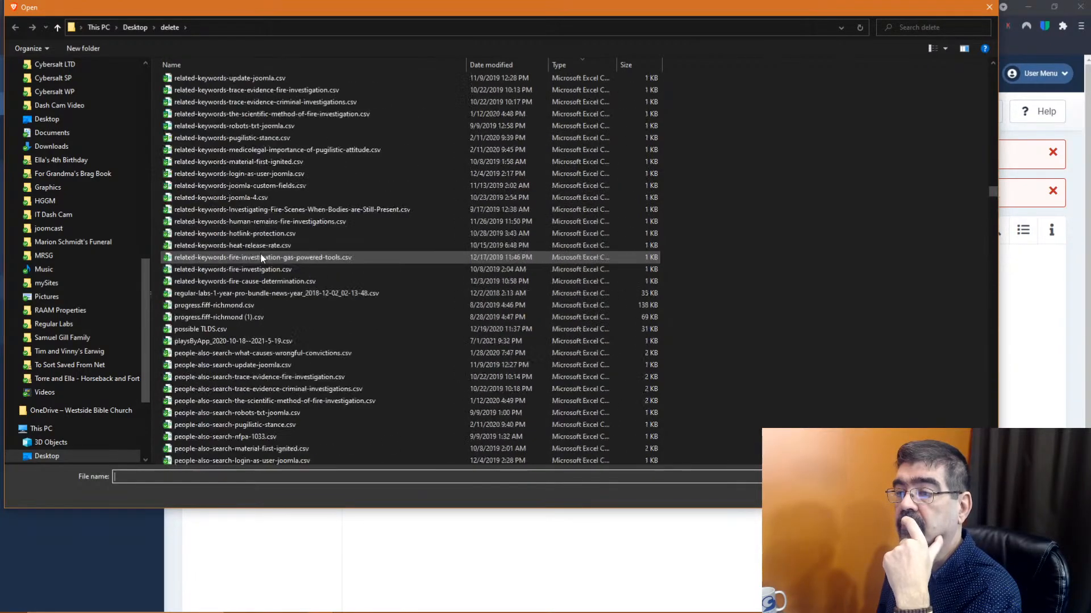
pyautogui.scroll(10, 260, 258)
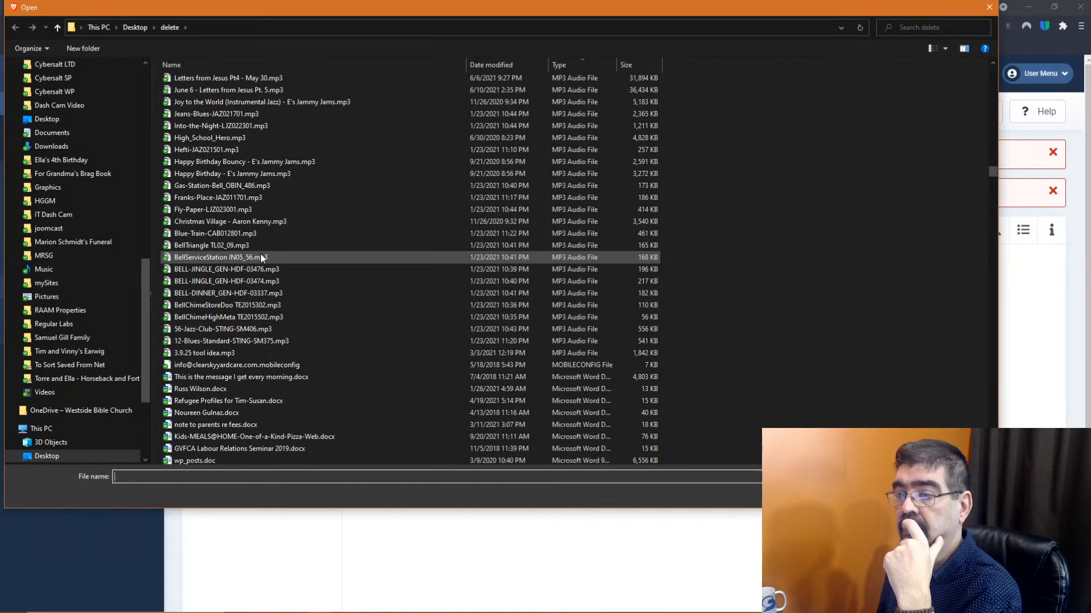
pyautogui.click(180, 165)
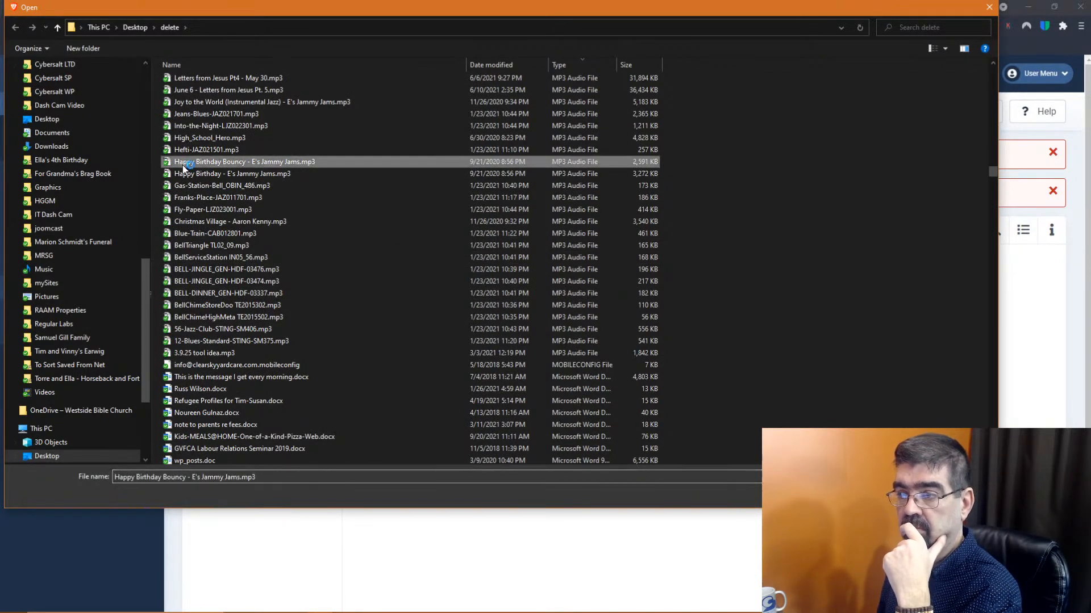
pyautogui.click(910, 495)
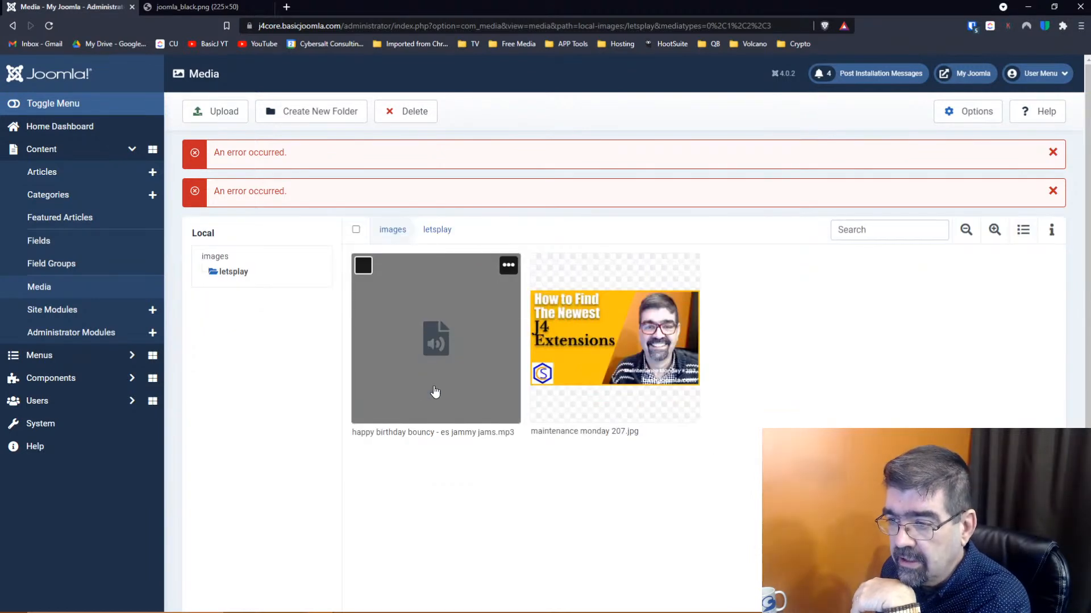
pyautogui.click(508, 266)
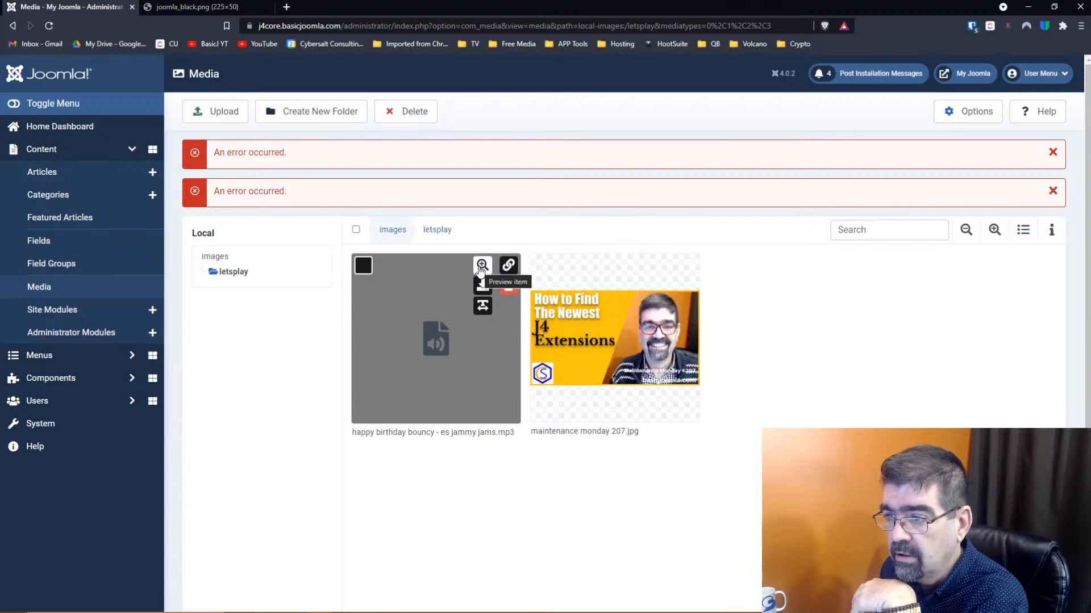
pyautogui.click(479, 268)
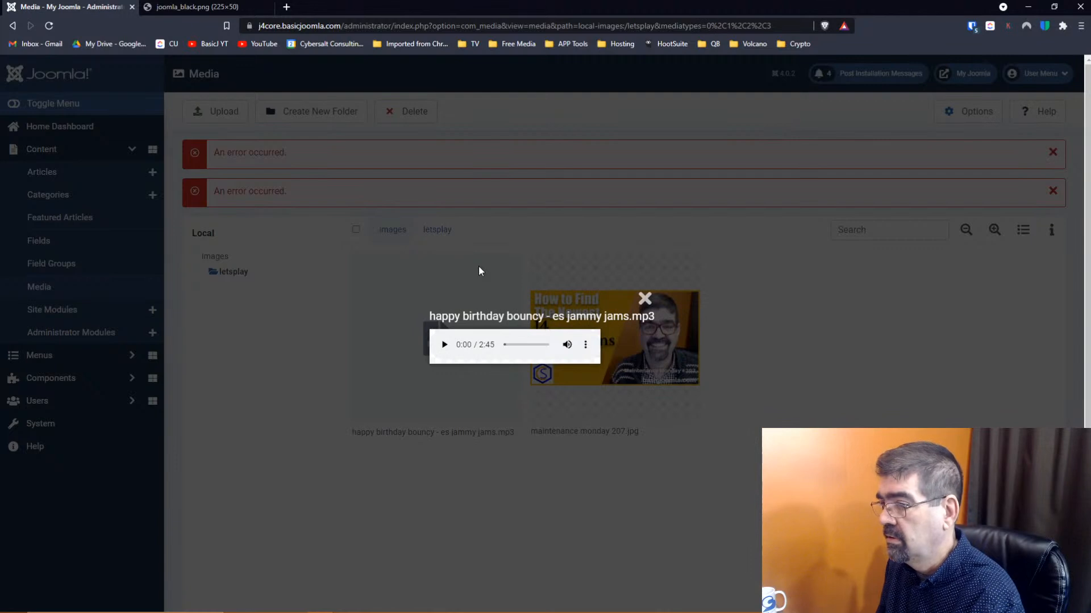
pyautogui.click(445, 345)
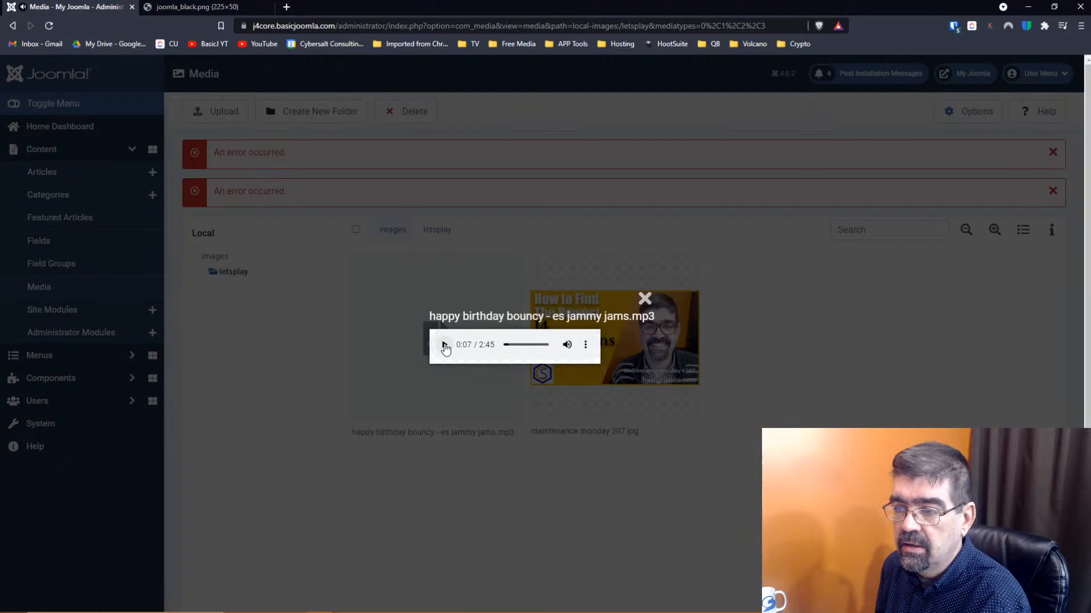
pyautogui.click(645, 298)
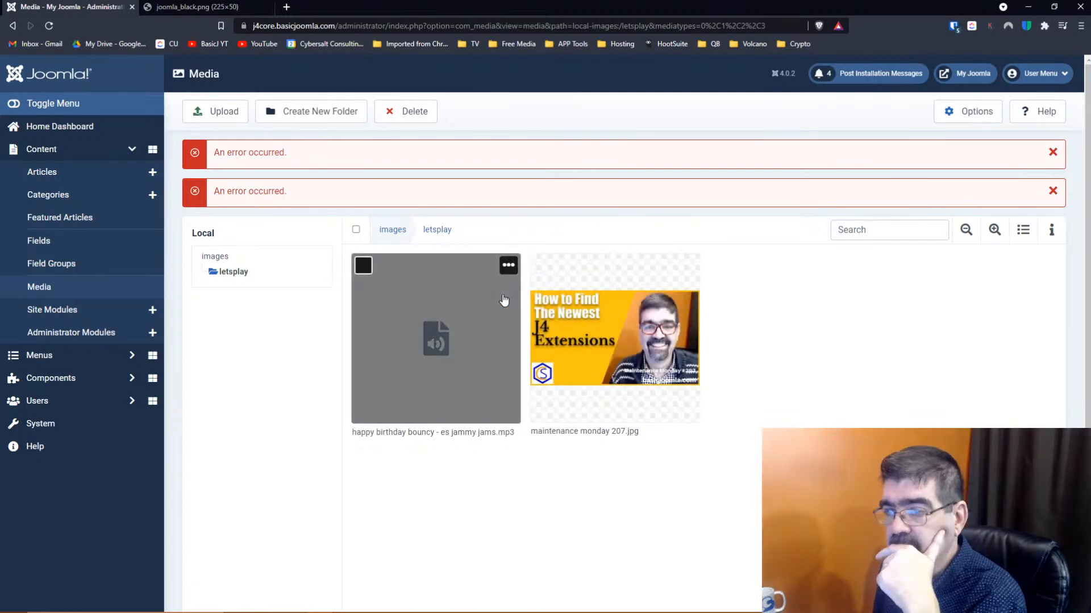
# Start an upload and locate wood-mouse-3162161_1920.jpg in the delete folder
pyautogui.click(208, 111)
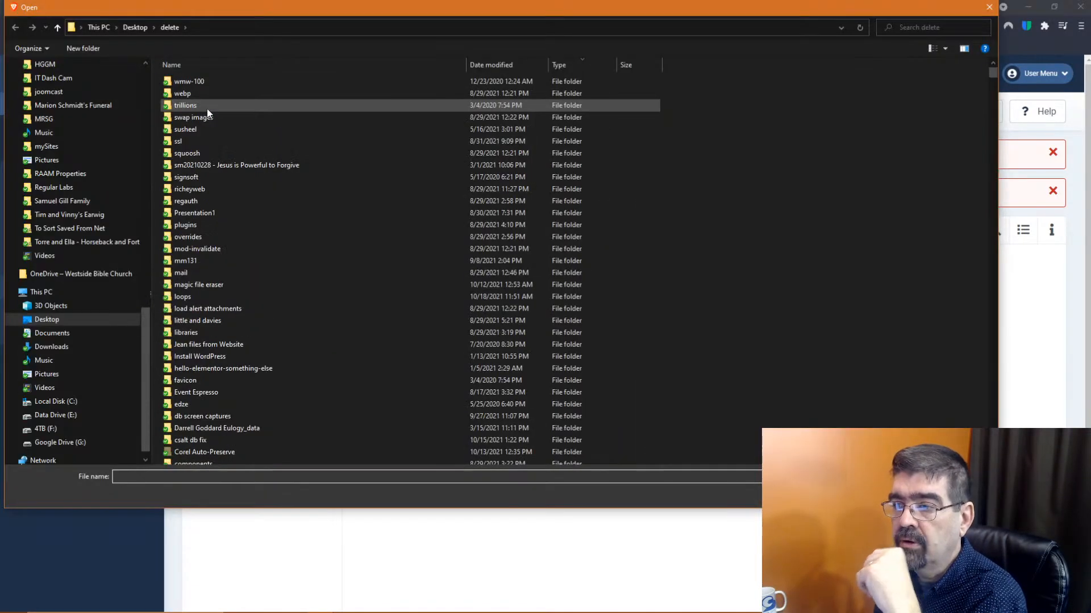
pyautogui.scroll(-9, 413, 247)
pyautogui.scroll(-3, 414, 243)
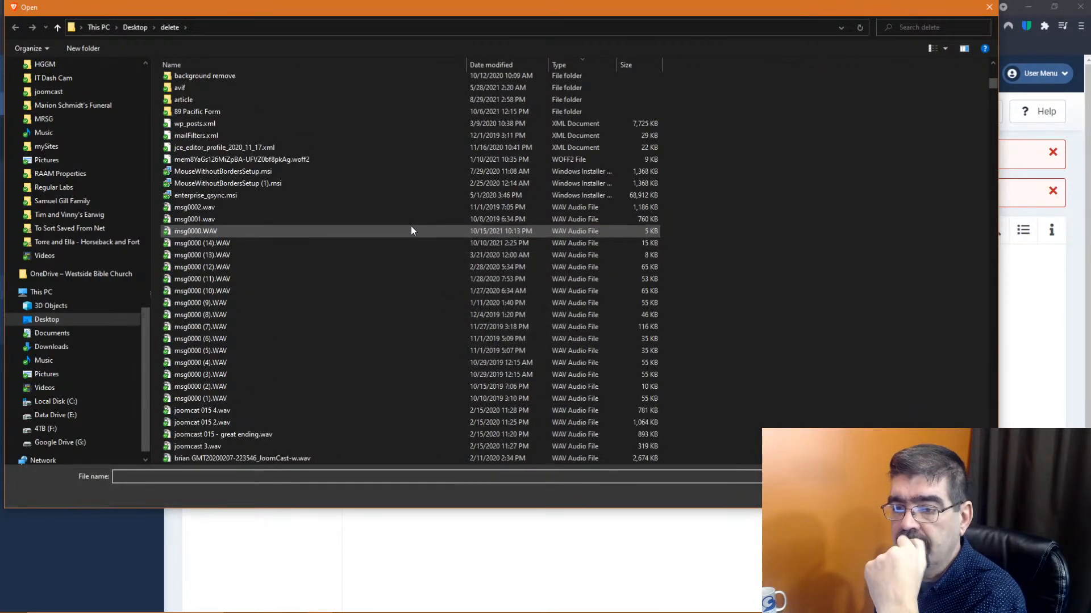
pyautogui.scroll(-10, 411, 226)
pyautogui.scroll(-15, 412, 230)
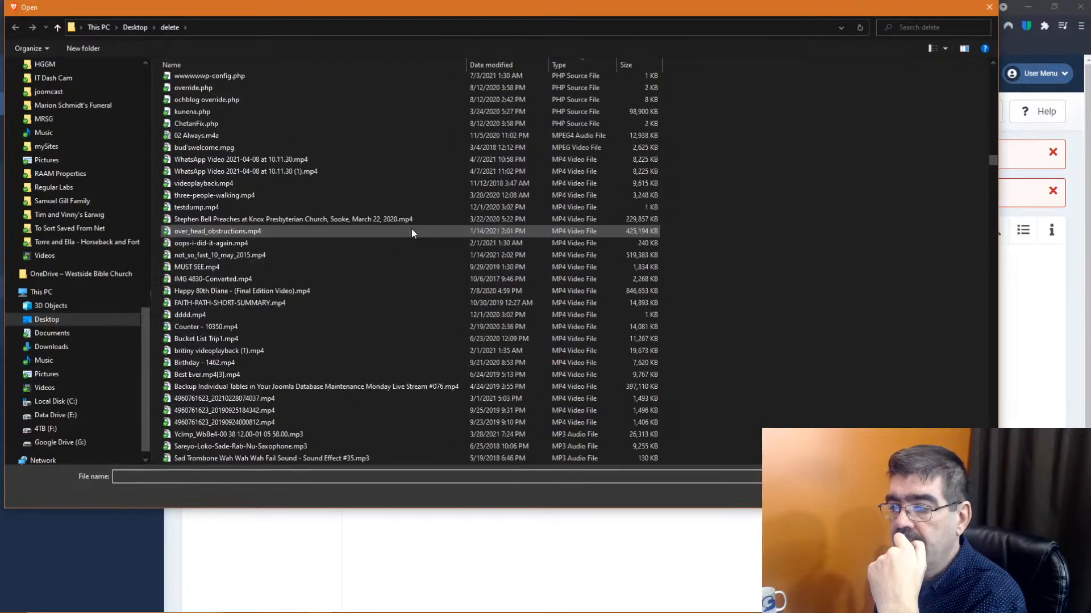
pyautogui.scroll(-8, 411, 229)
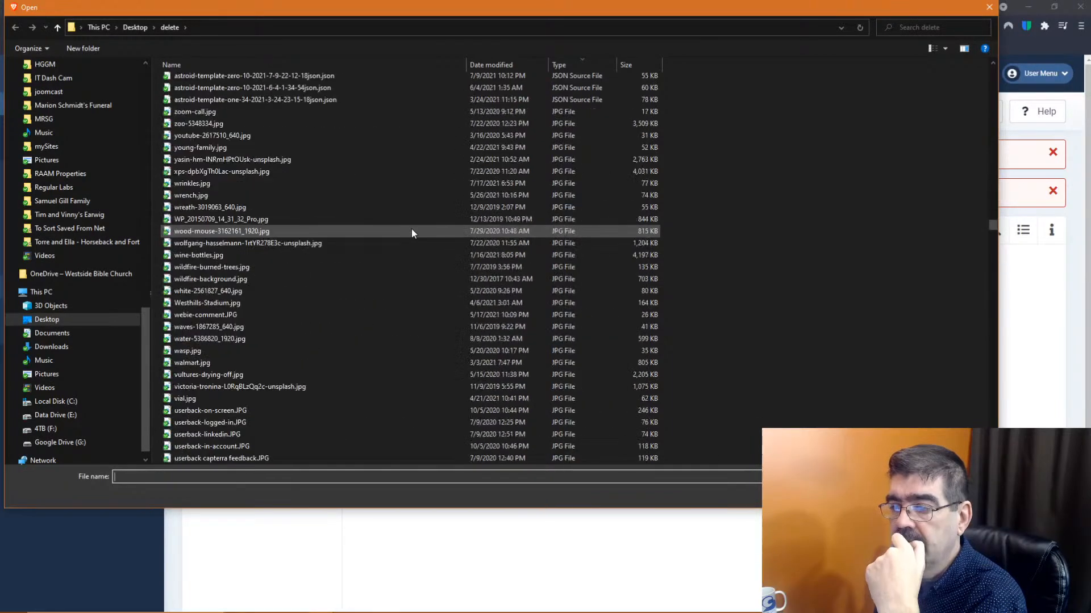
pyautogui.click(238, 231)
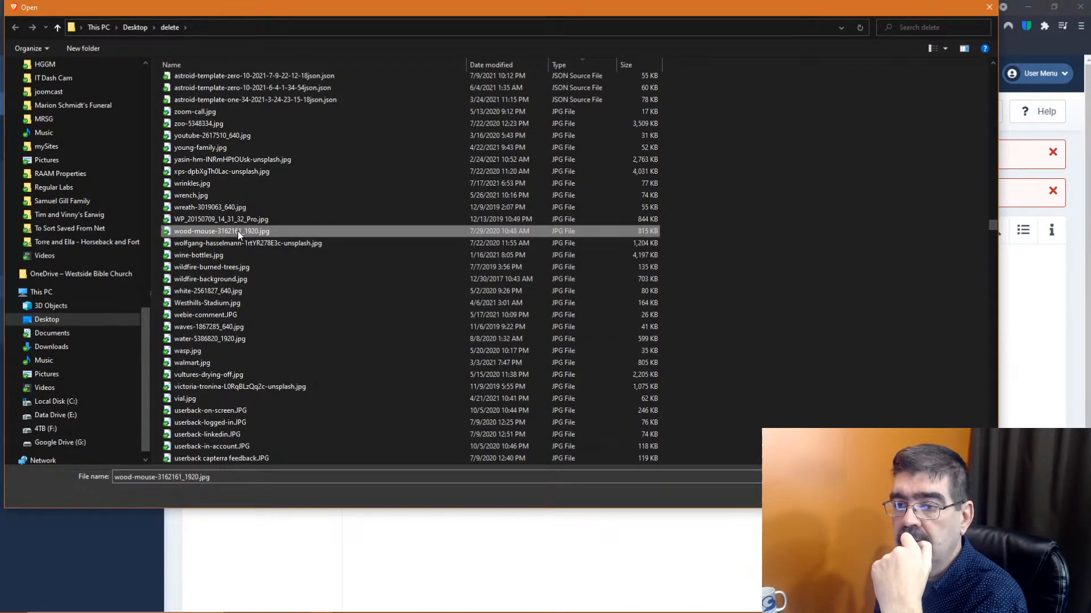
# Rename the file's extension to uppercase, making it wood-mouse-3162161_1920.JPG
pyautogui.click(237, 230)
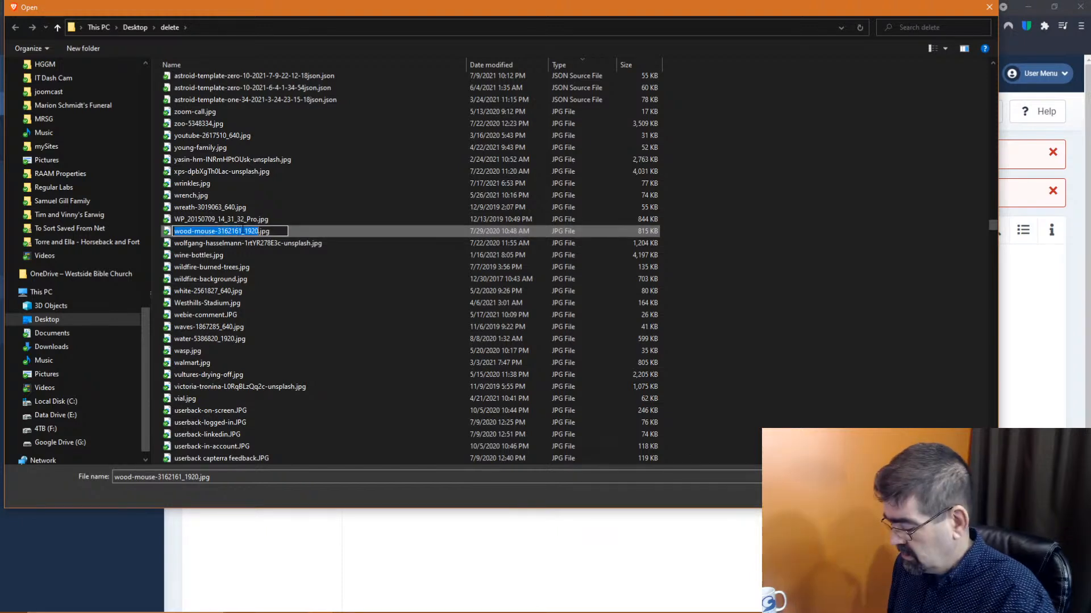
pyautogui.click(243, 230)
pyautogui.write('JPG')
pyautogui.press('Delete')
pyautogui.press('Delete')
pyautogui.press('Delete')
pyautogui.press('Delete')
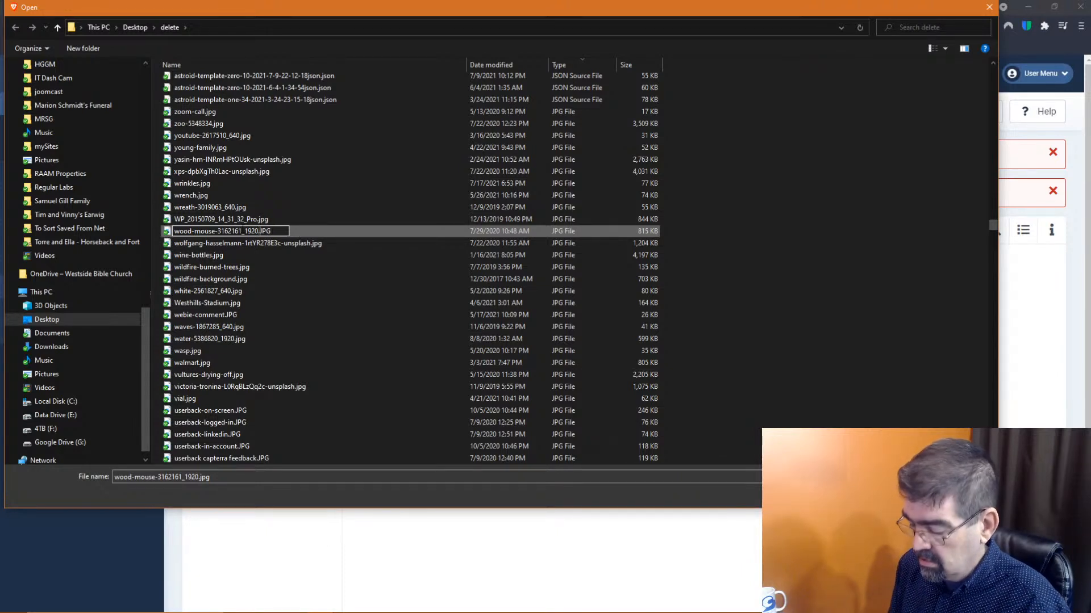
pyautogui.press('Left')
pyautogui.press('Left')
pyautogui.press('Left')
pyautogui.write('.')
pyautogui.press('Return')
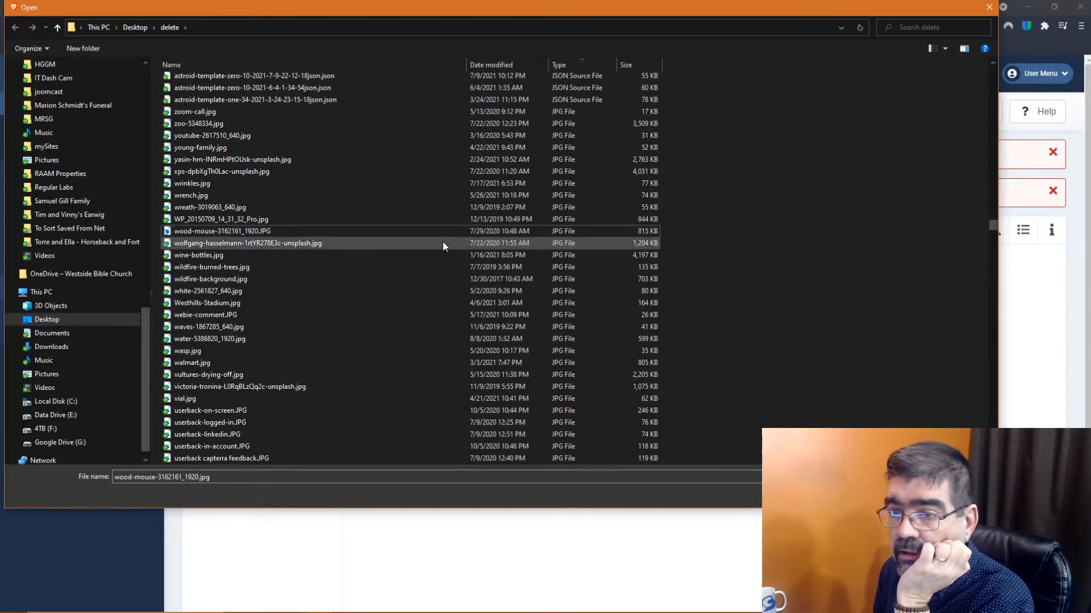
# Upload the renamed wood-mouse image into letsplay
pyautogui.click(201, 229)
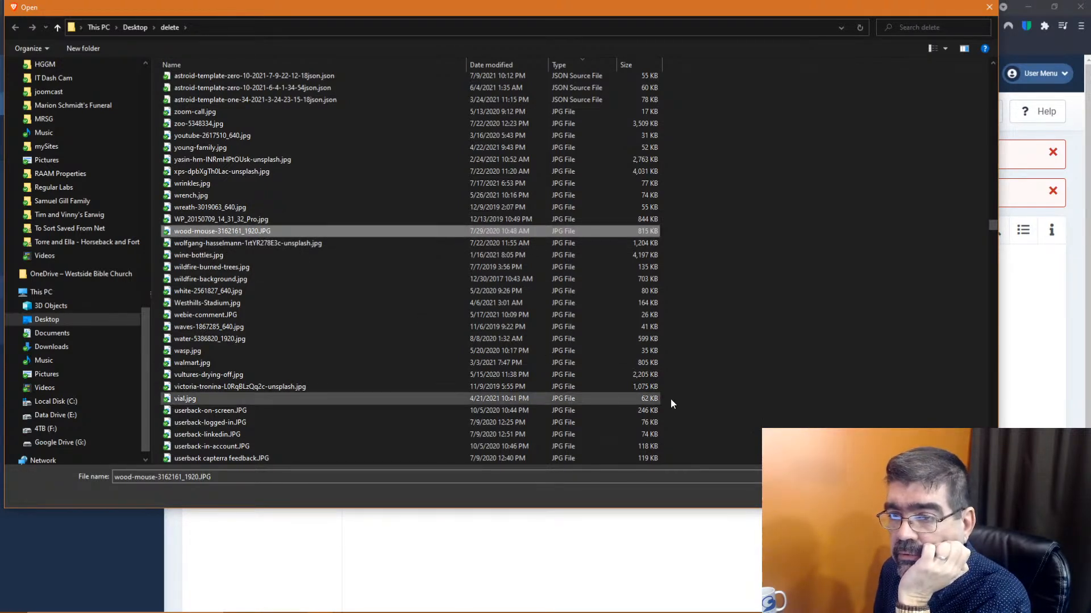
pyautogui.scroll(-1, 656, 393)
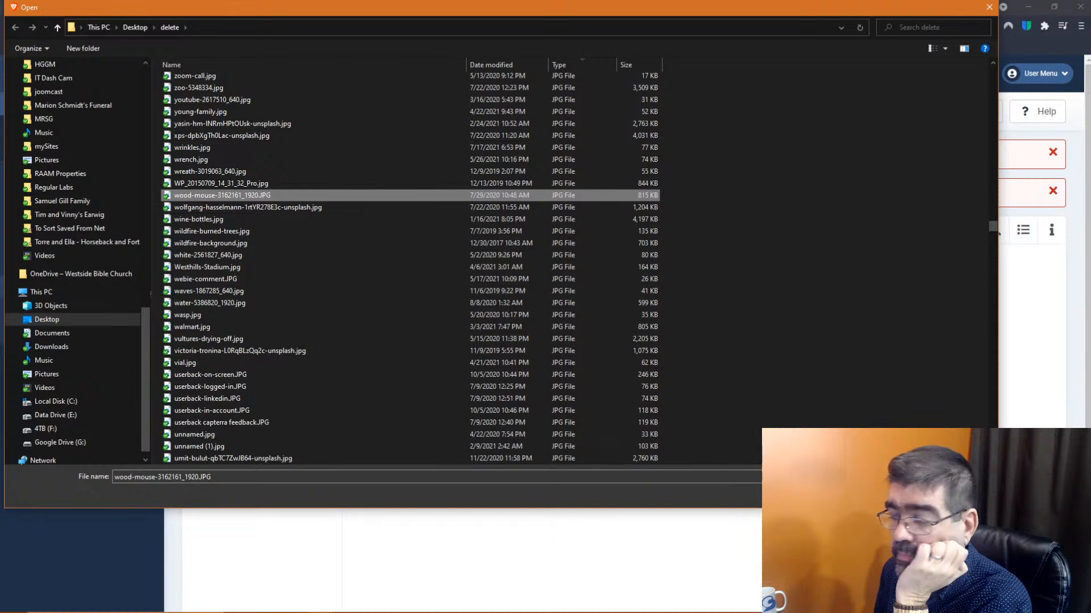
pyautogui.click(903, 493)
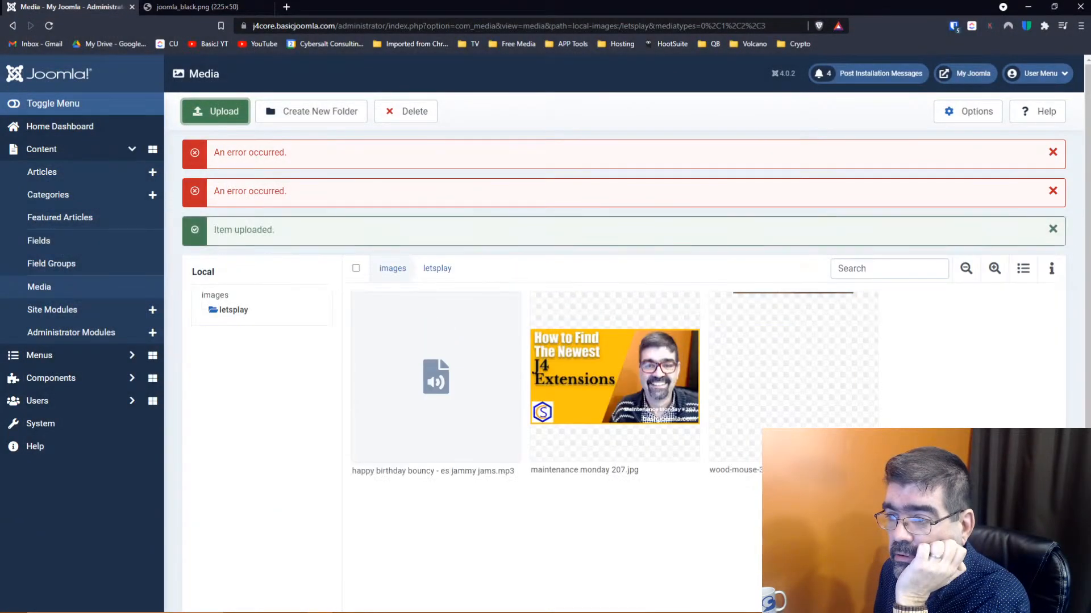
pyautogui.moveTo(823, 445)
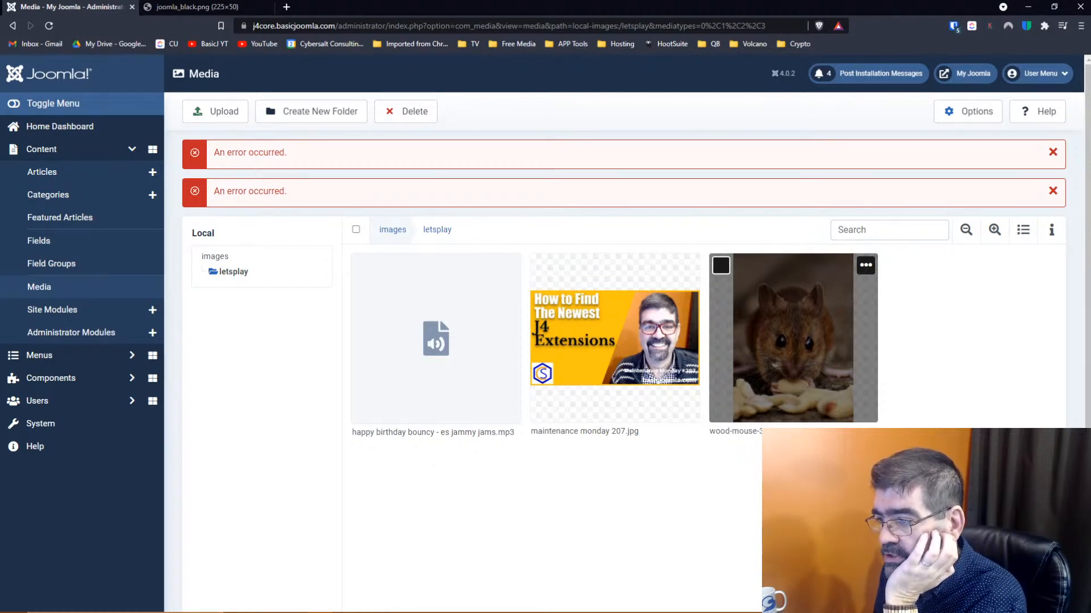
# Launch Snipping Tool and capture the letsplay media grid area
pyautogui.moveTo(657, 610)
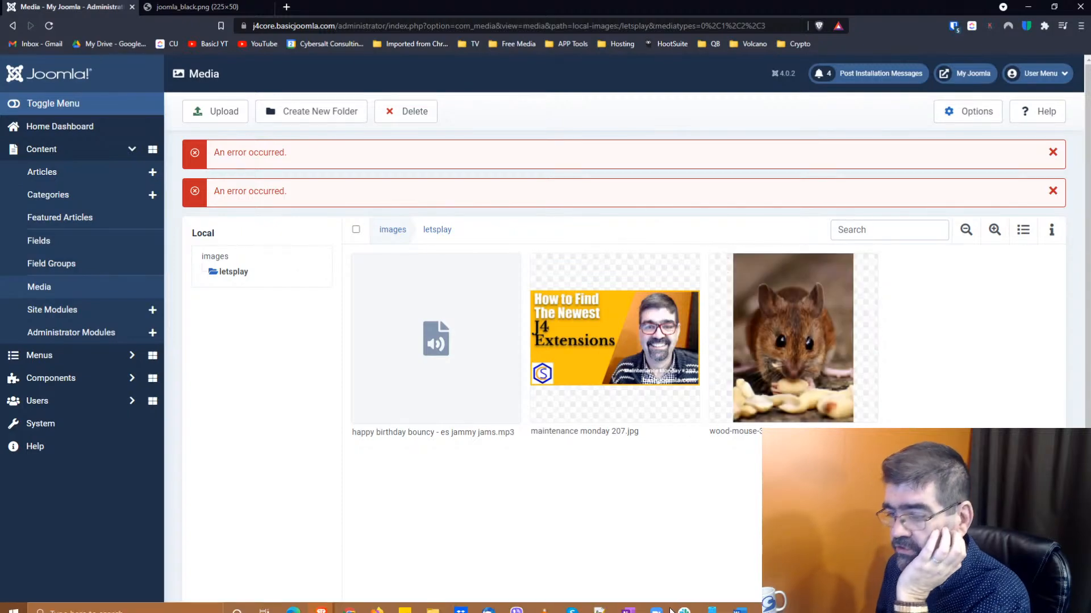
pyautogui.click(14, 603)
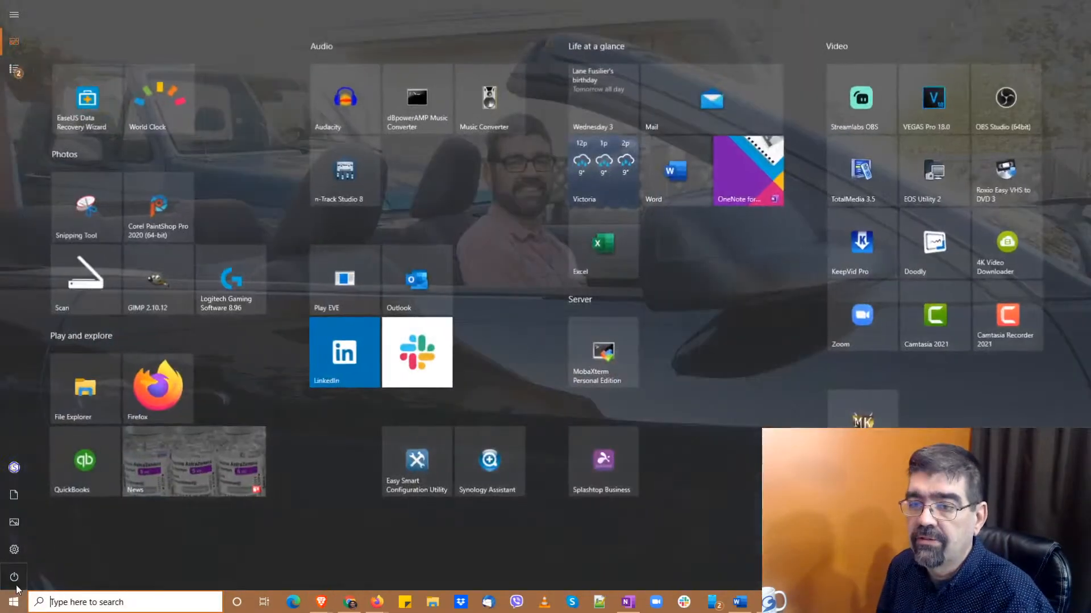
pyautogui.click(71, 218)
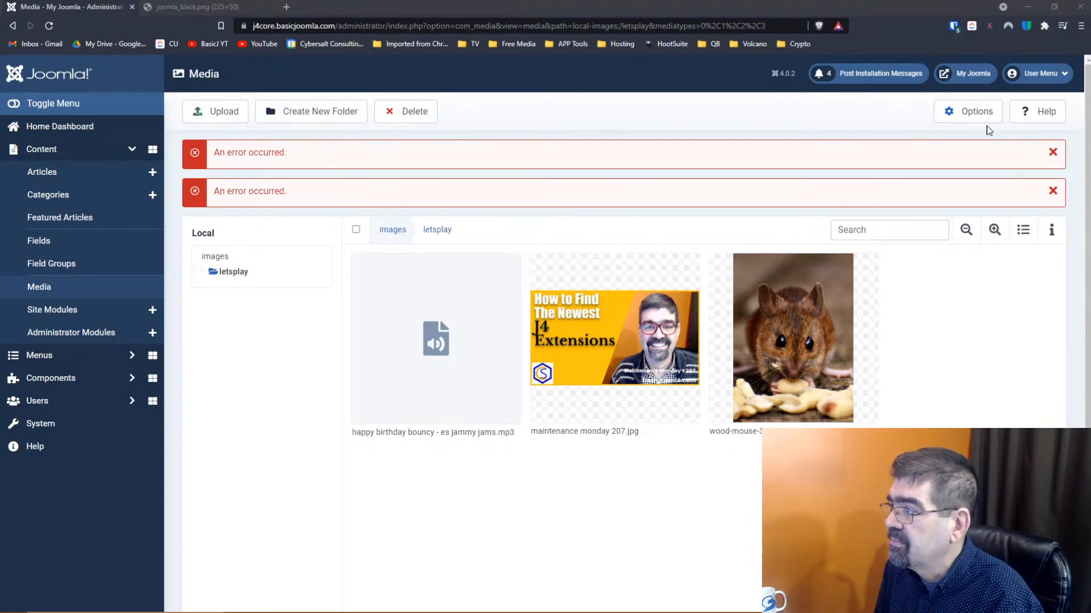
pyautogui.press('Print')
pyautogui.moveTo(390, 170); pyautogui.dragTo(960, 519)
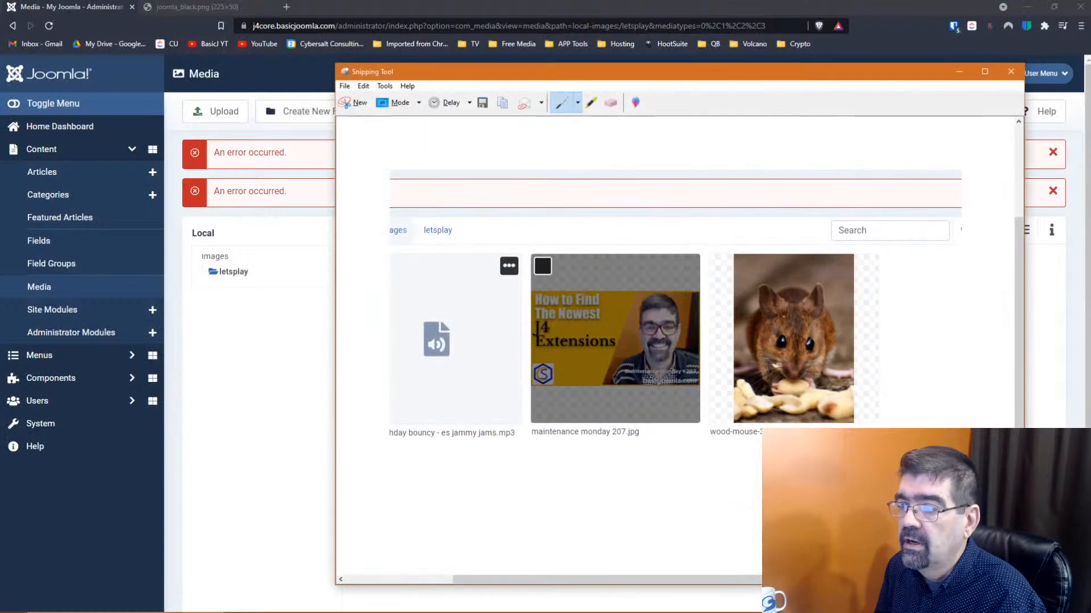
# Save the capture as LARGE.JPG in the desktop delete folder and close Snipping Tool
pyautogui.click(481, 105)
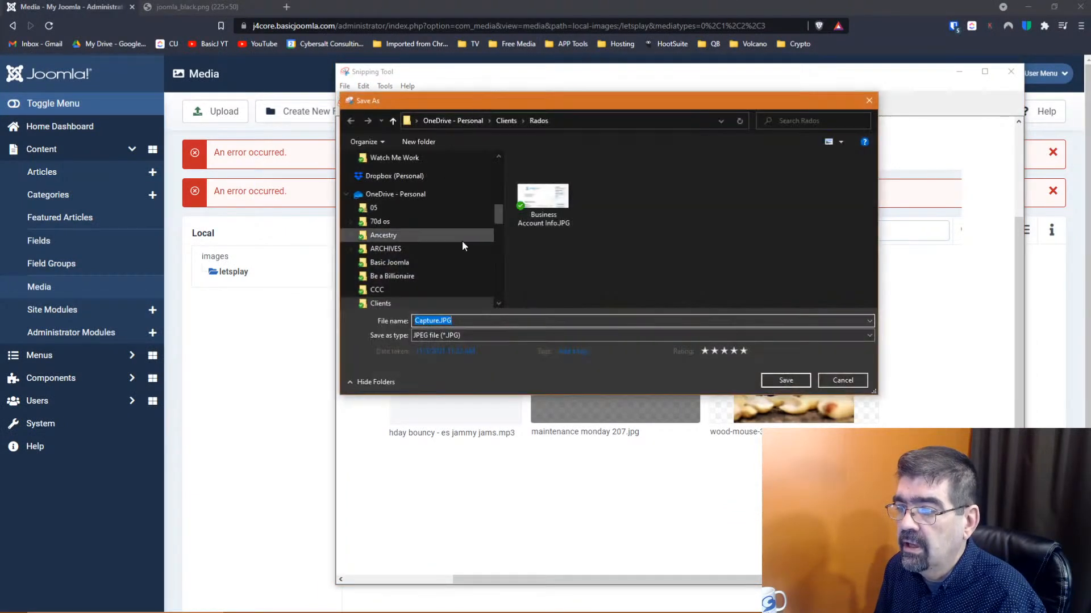
pyautogui.doubleClick(449, 320)
pyautogui.click(455, 321)
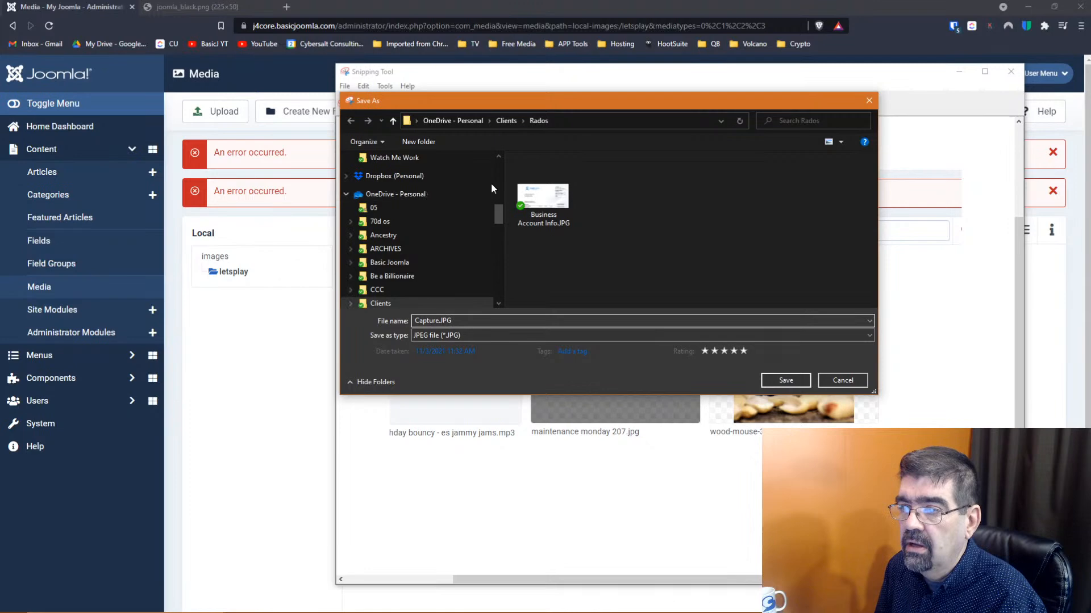
pyautogui.moveTo(497, 215); pyautogui.dragTo(499, 166)
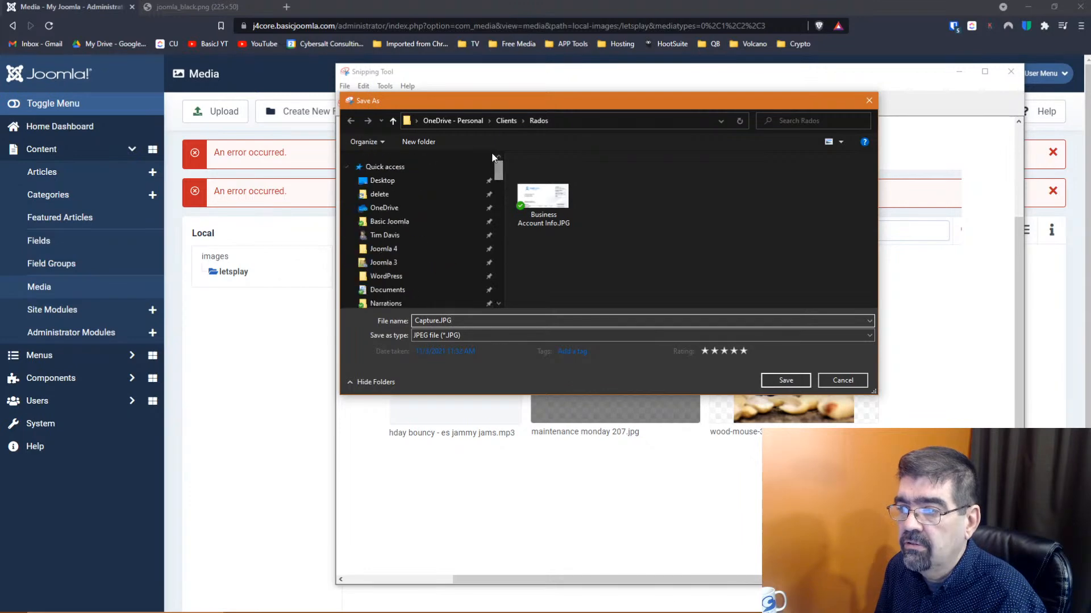
pyautogui.click(397, 195)
pyautogui.click(434, 320)
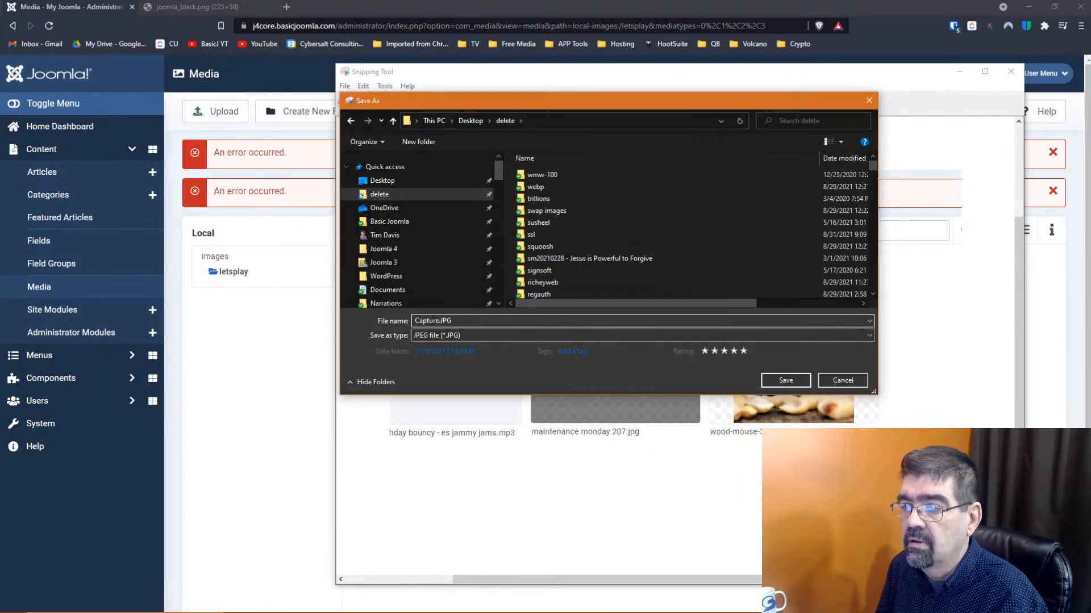
pyautogui.doubleClick(433, 321)
pyautogui.write('LARGEJPG')
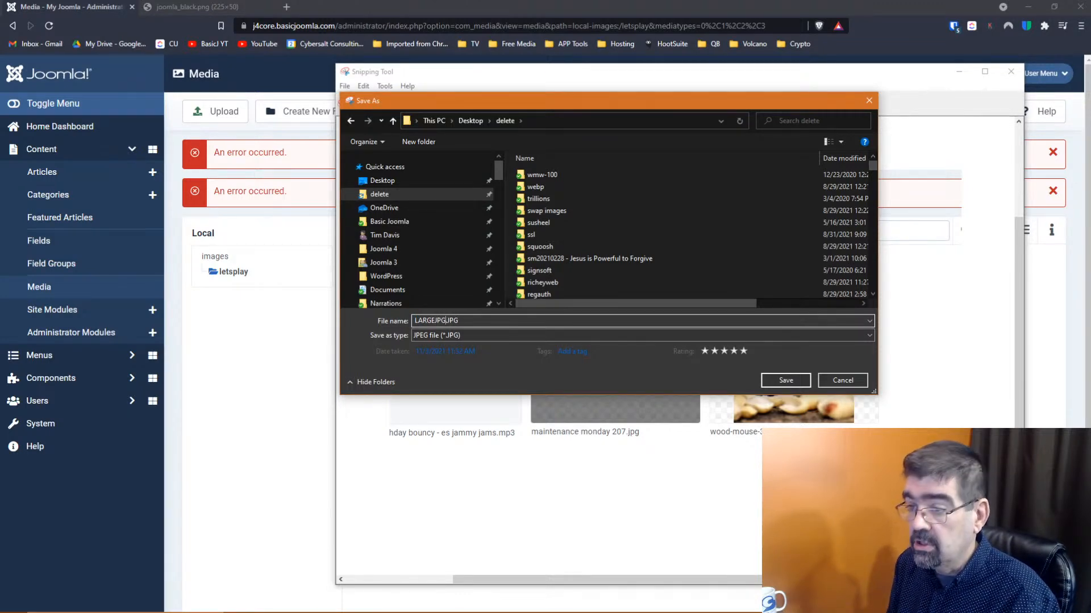
pyautogui.press('Return')
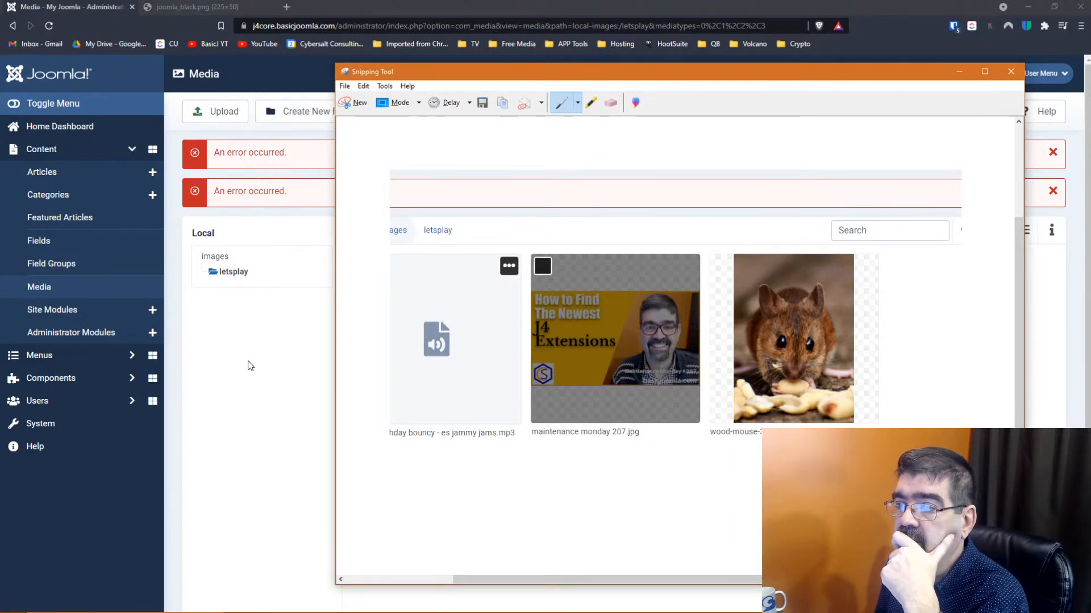
pyautogui.click(1010, 71)
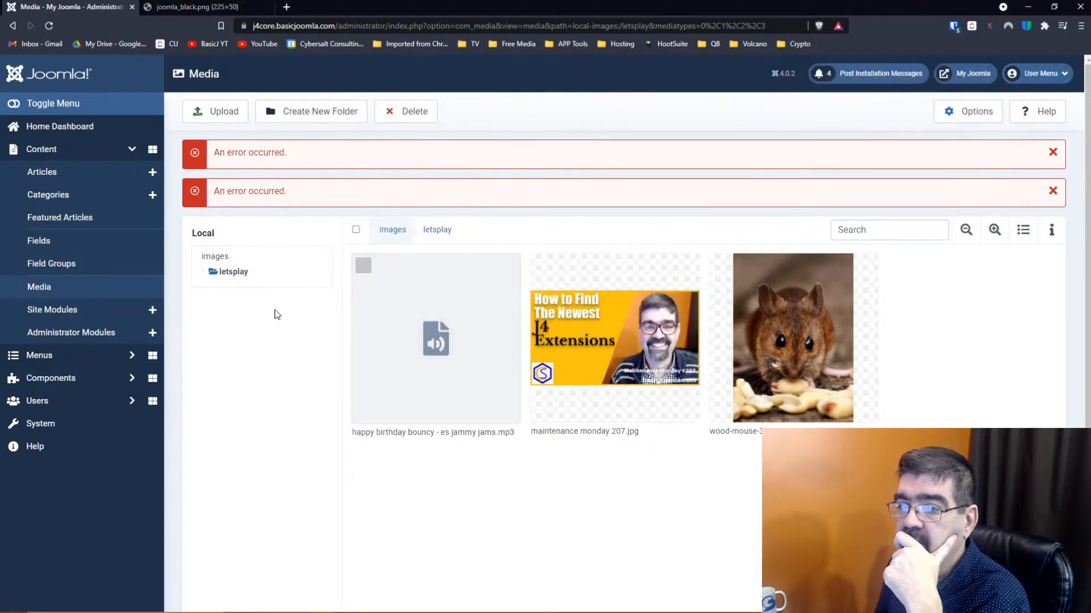
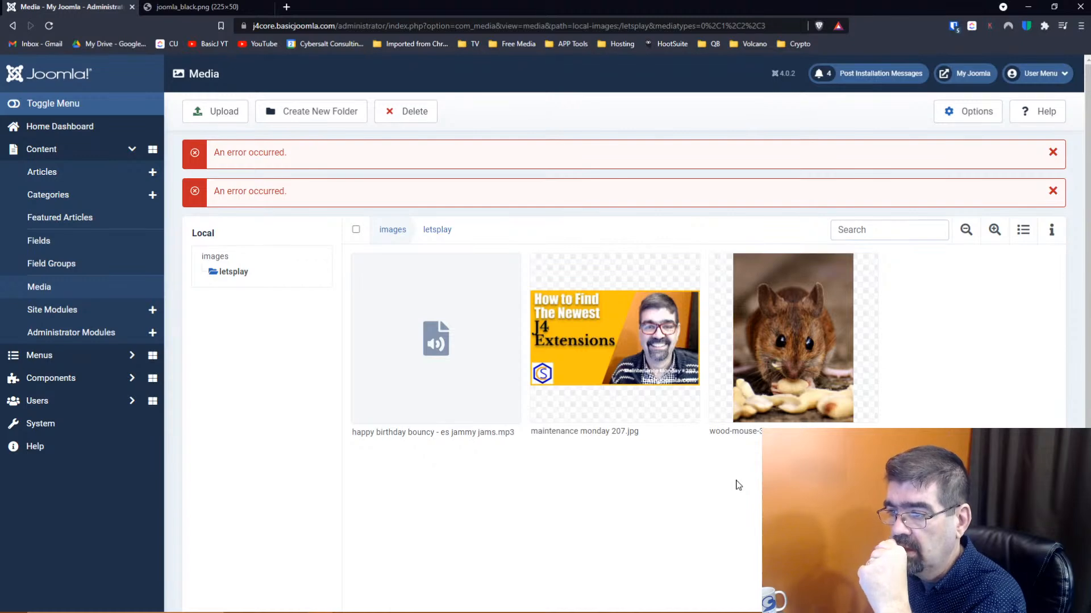
# Upload LARGEJPG.JPG, the newest file in the delete folder, into the letsplay media folder
pyautogui.click(216, 116)
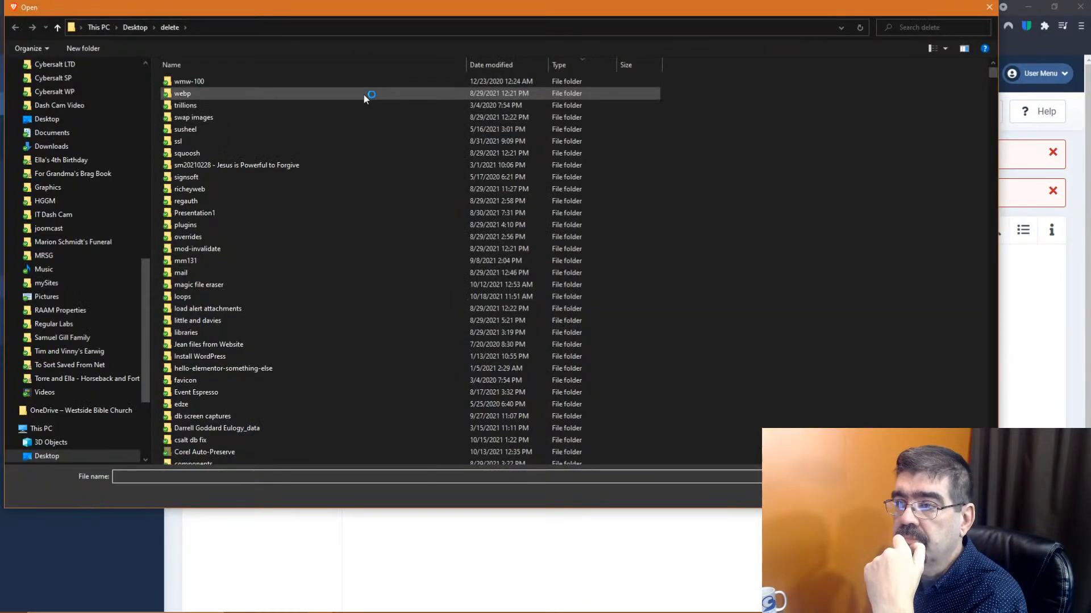
pyautogui.click(491, 65)
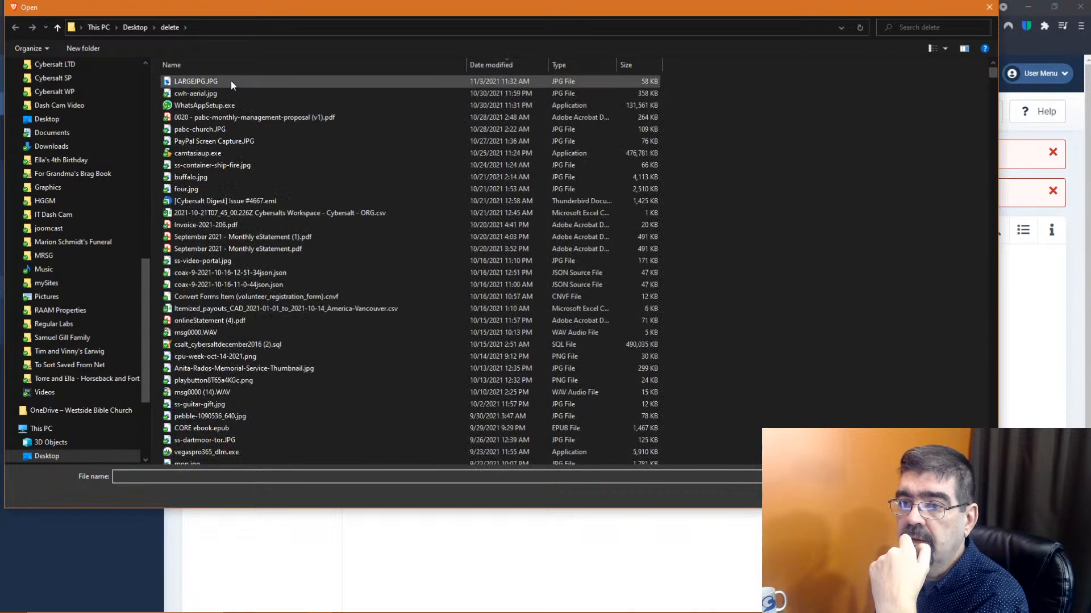
pyautogui.click(230, 81)
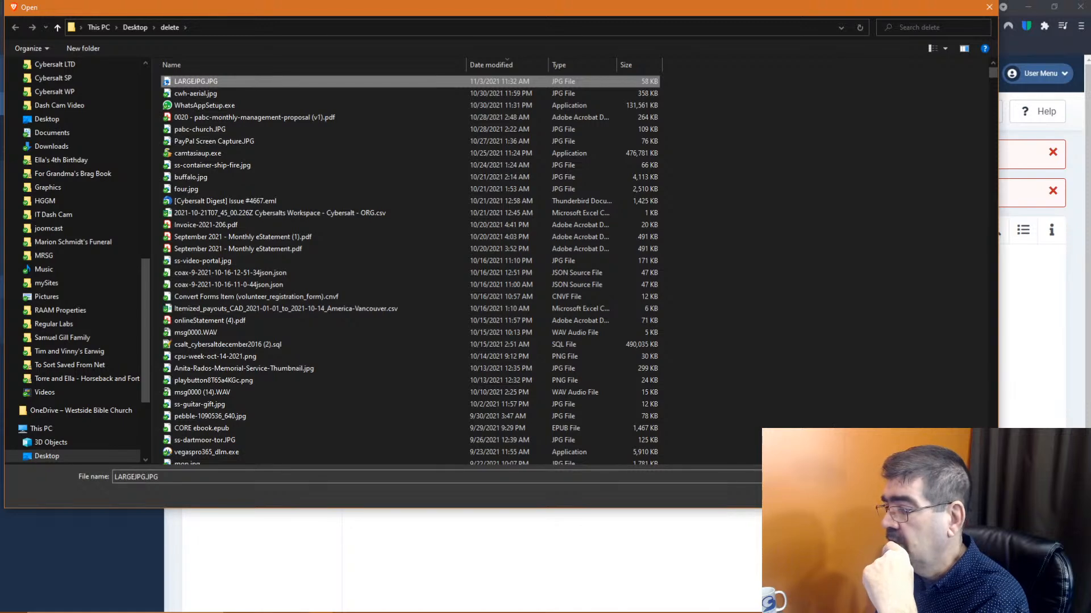
pyautogui.click(910, 494)
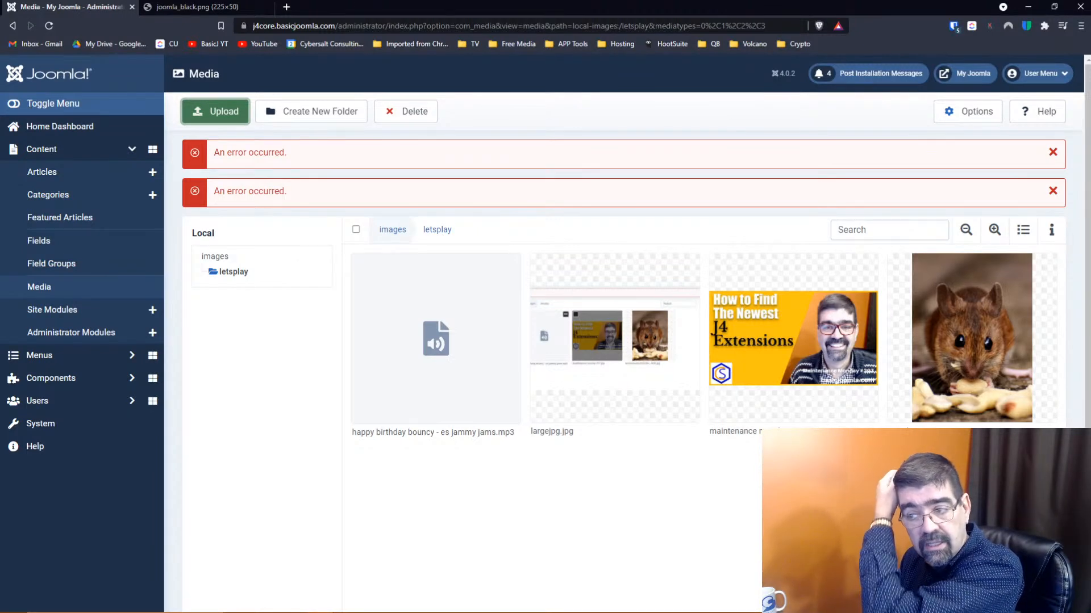
pyautogui.click(979, 112)
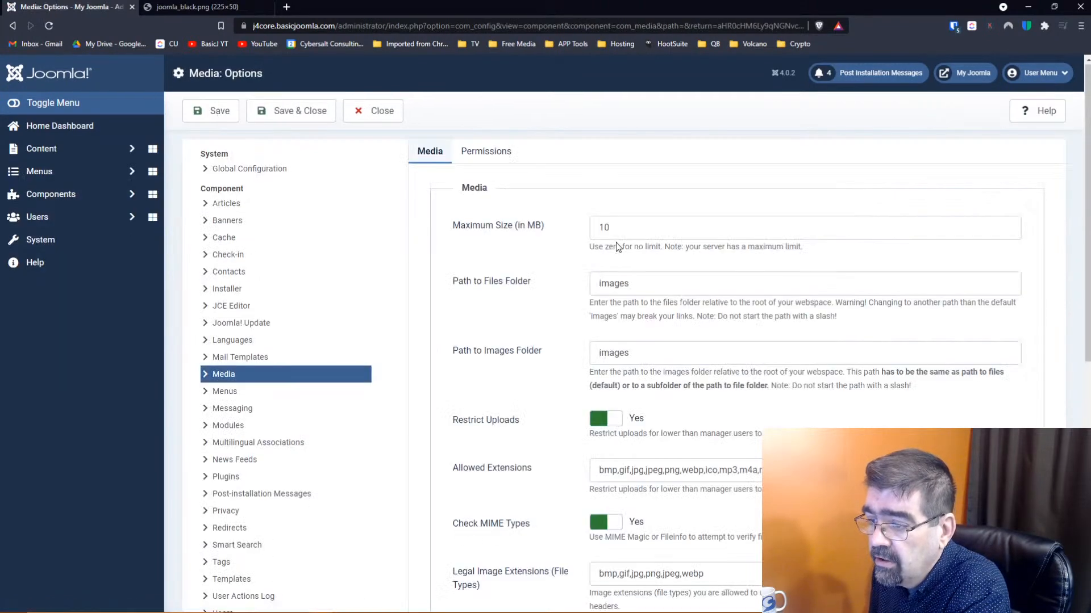
pyautogui.scroll(-5, 617, 247)
pyautogui.scroll(2, 617, 247)
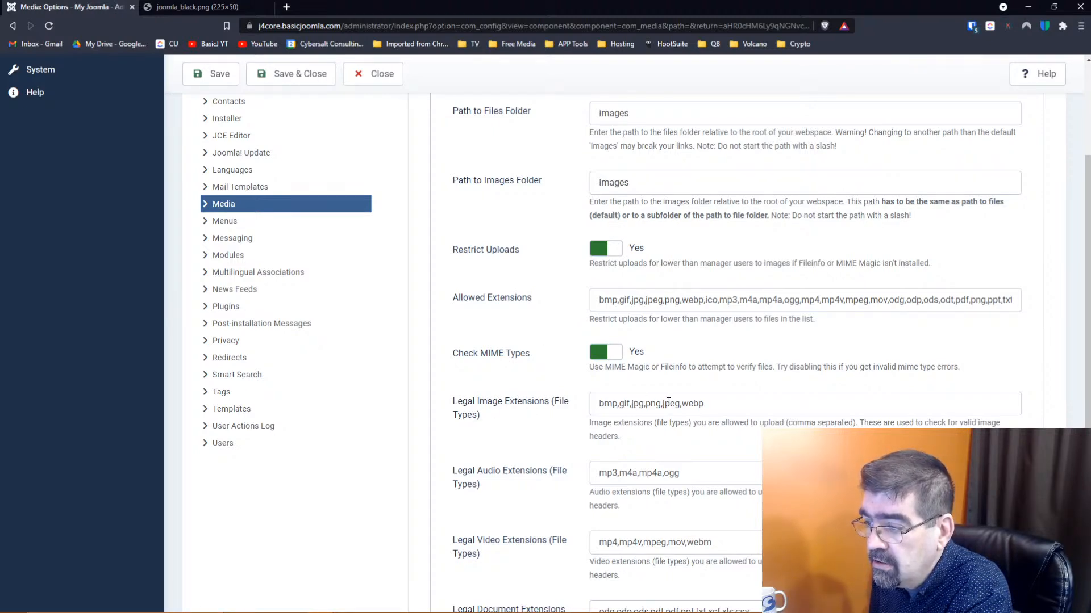
pyautogui.scroll(-4, 680, 402)
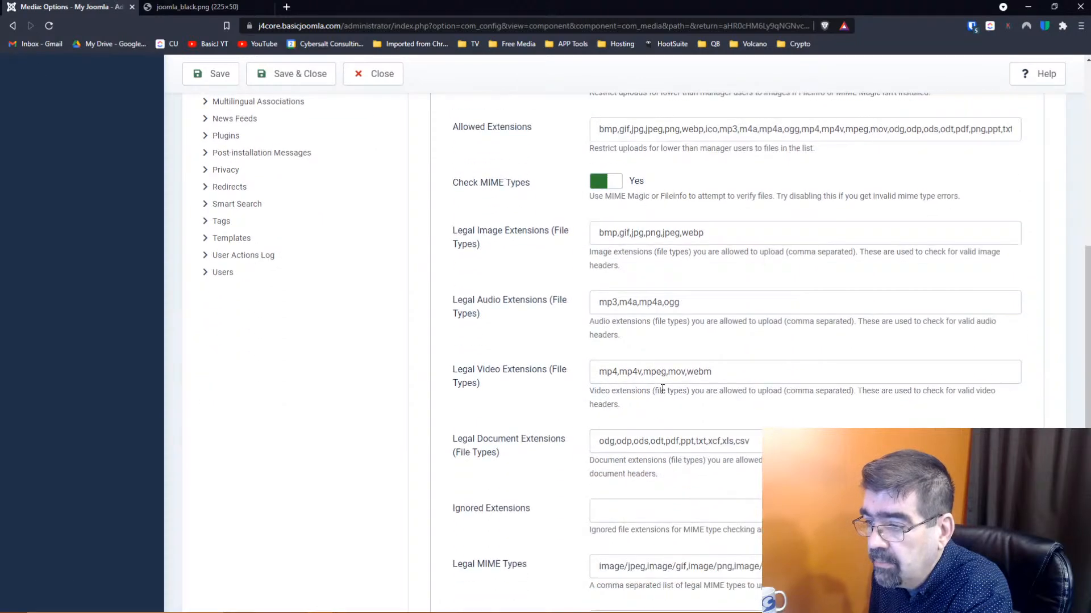
pyautogui.scroll(-2, 662, 389)
pyautogui.click(667, 454)
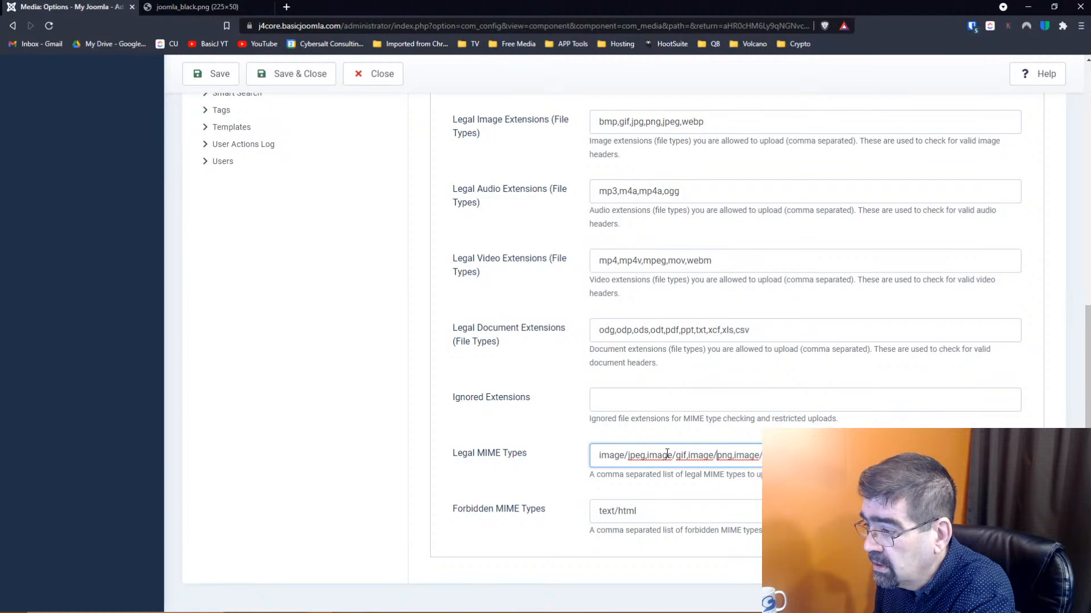
pyautogui.press('Right')
pyautogui.press('Right')
pyautogui.press('Right')
pyautogui.press('Right')
pyautogui.press('Right')
pyautogui.press('Right')
pyautogui.press('Right')
pyautogui.press('Right')
pyautogui.press('Right')
pyautogui.press('Right')
pyautogui.press('Right')
pyautogui.press('Right')
pyautogui.press('Right')
pyautogui.press('Right')
pyautogui.press('Right')
pyautogui.press('Right')
pyautogui.press('Right')
pyautogui.press('Right')
pyautogui.press('Right')
pyautogui.press('Right')
pyautogui.press('Right')
pyautogui.press('Right')
pyautogui.press('Right')
pyautogui.press('Right')
pyautogui.press('Right')
pyautogui.press('Right')
pyautogui.press('Right')
pyautogui.press('Right')
pyautogui.press('Right')
pyautogui.press('Right')
pyautogui.press('Right')
pyautogui.press('Right')
pyautogui.press('Right')
pyautogui.press('Right')
pyautogui.press('Right')
pyautogui.press('Right')
pyautogui.press('Right')
pyautogui.press('Right')
pyautogui.press('Right')
pyautogui.press('Right')
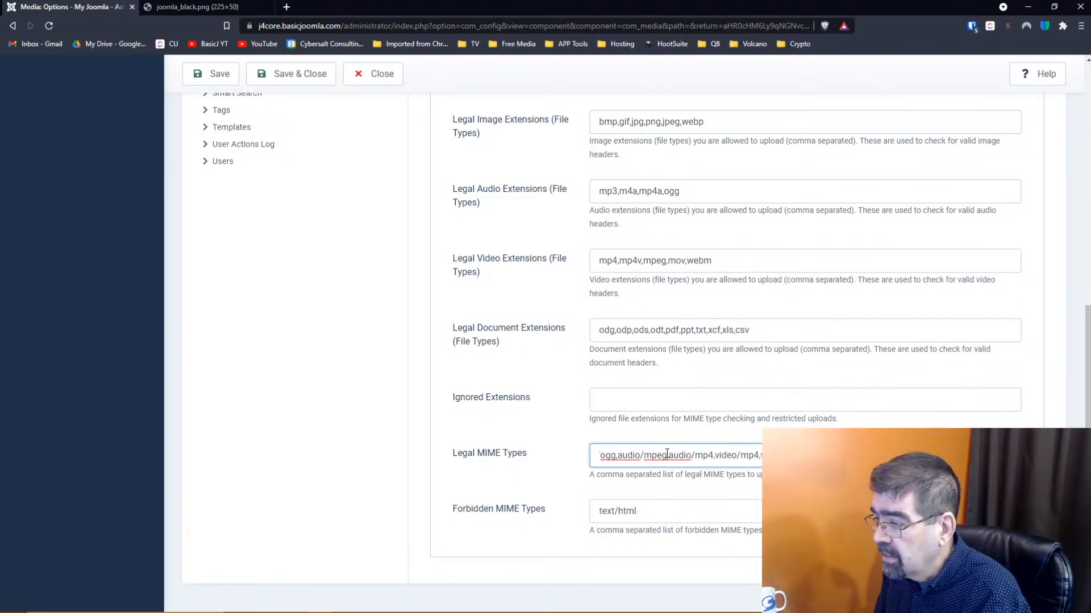
pyautogui.press('Right')
pyautogui.press('Right')
pyautogui.press('Right')
pyautogui.press('Right')
pyautogui.press('Right')
pyautogui.press('Right')
pyautogui.press('Right')
pyautogui.press('Right')
pyautogui.press('Right')
pyautogui.press('Right')
pyautogui.press('Right')
pyautogui.press('Right')
pyautogui.press('Right')
pyautogui.press('Right')
pyautogui.press('Right')
pyautogui.press('Right')
pyautogui.press('Right')
pyautogui.press('Right')
pyautogui.press('Right')
pyautogui.press('Right')
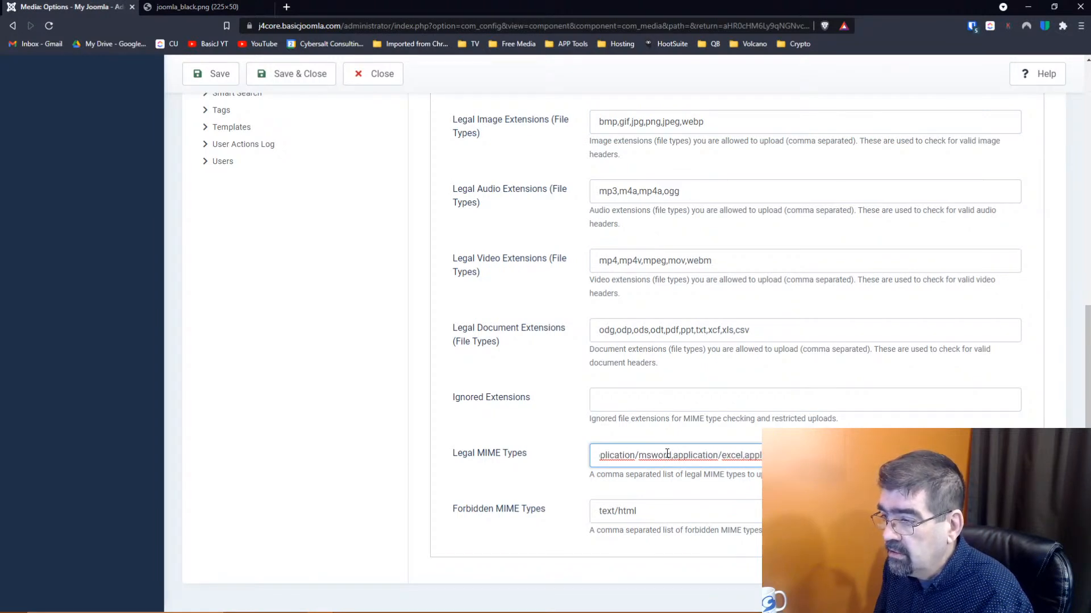
pyautogui.press('Home')
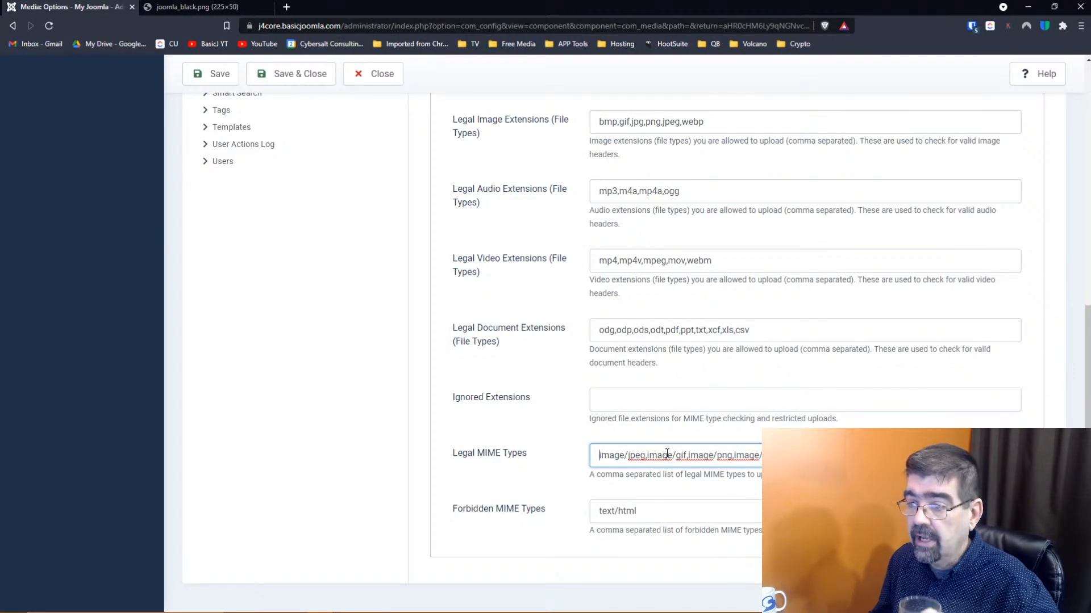
pyautogui.scroll(8, 481, 341)
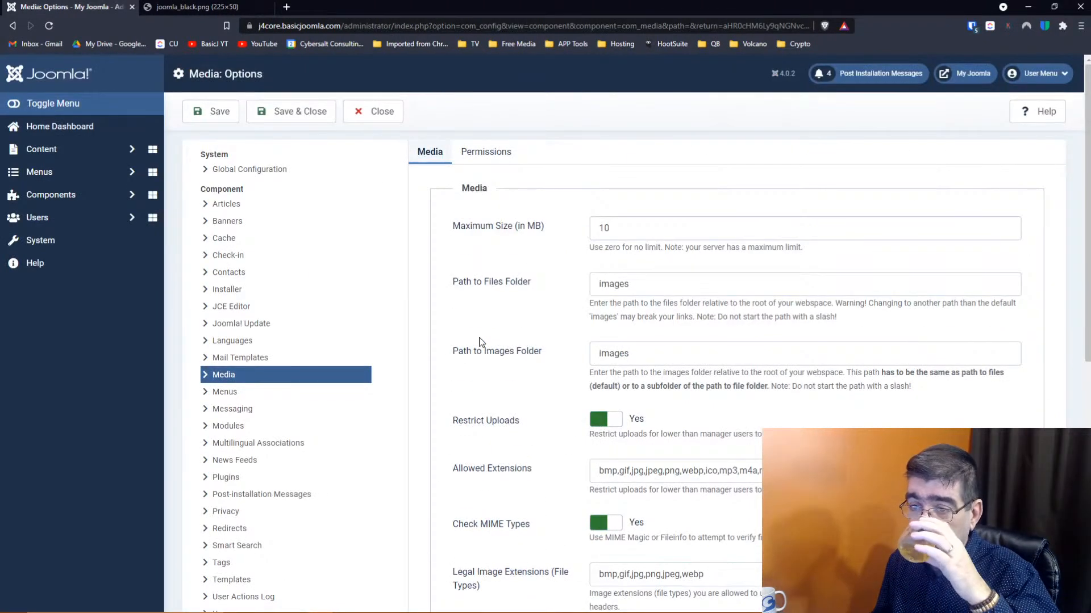
pyautogui.scroll(-3, 481, 341)
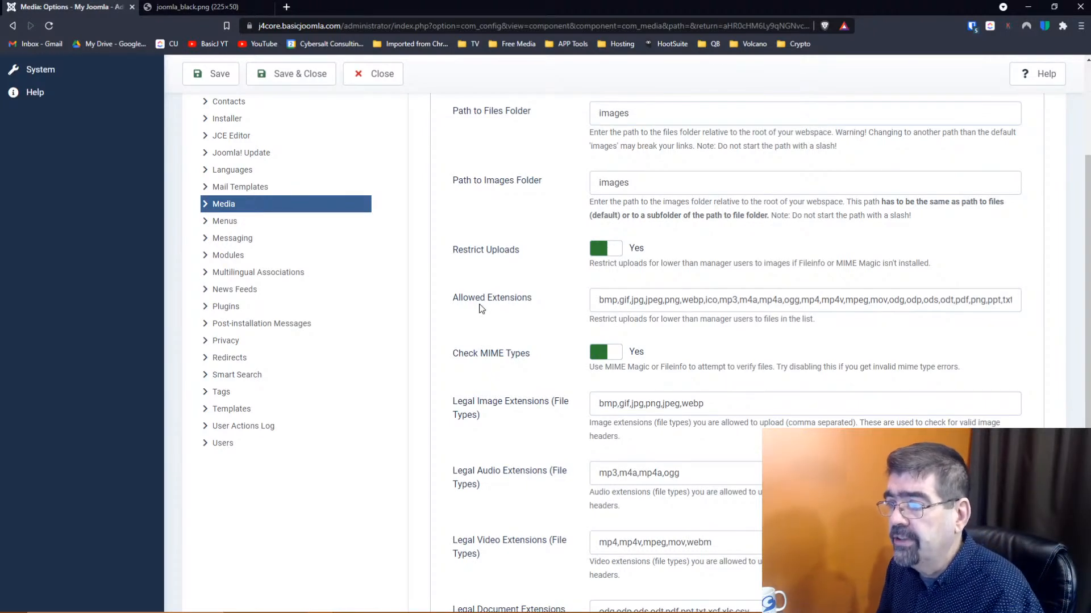
pyautogui.scroll(-3, 481, 308)
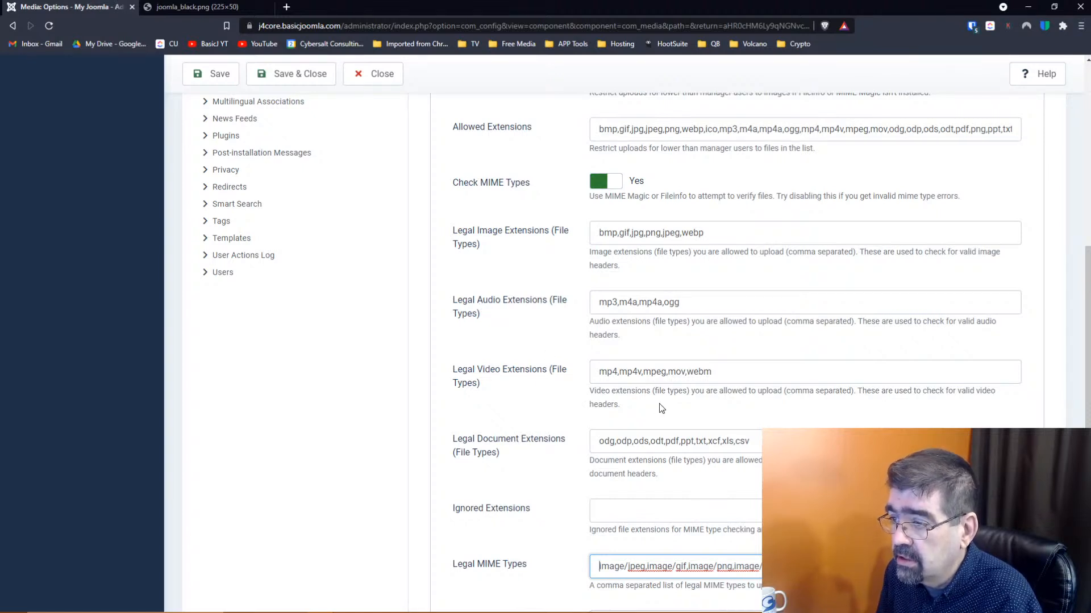
pyautogui.scroll(1, 678, 414)
pyautogui.scroll(1, 678, 413)
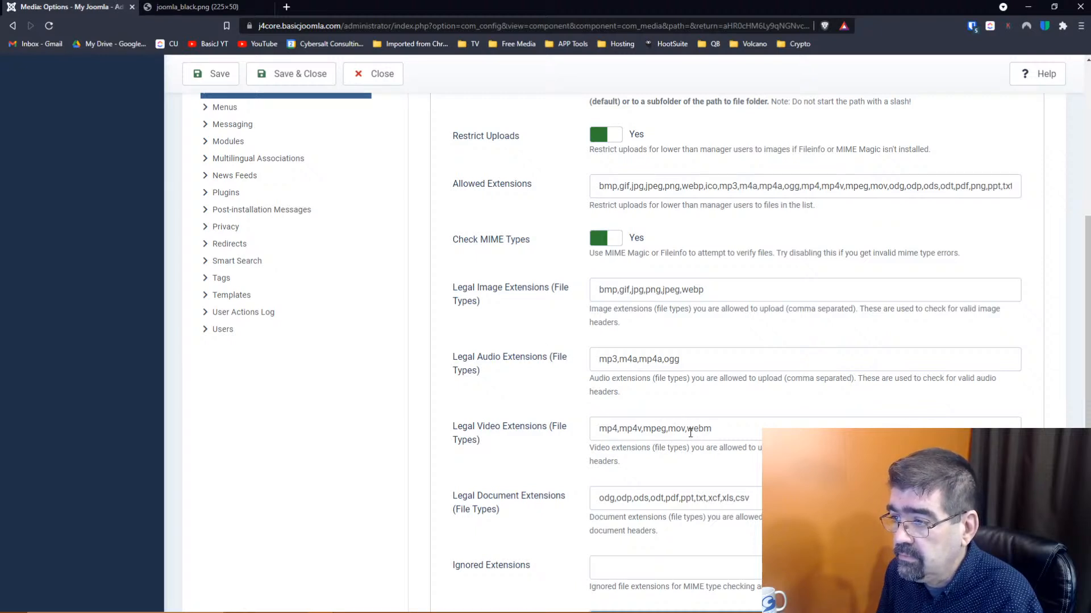
pyautogui.scroll(-3, 690, 433)
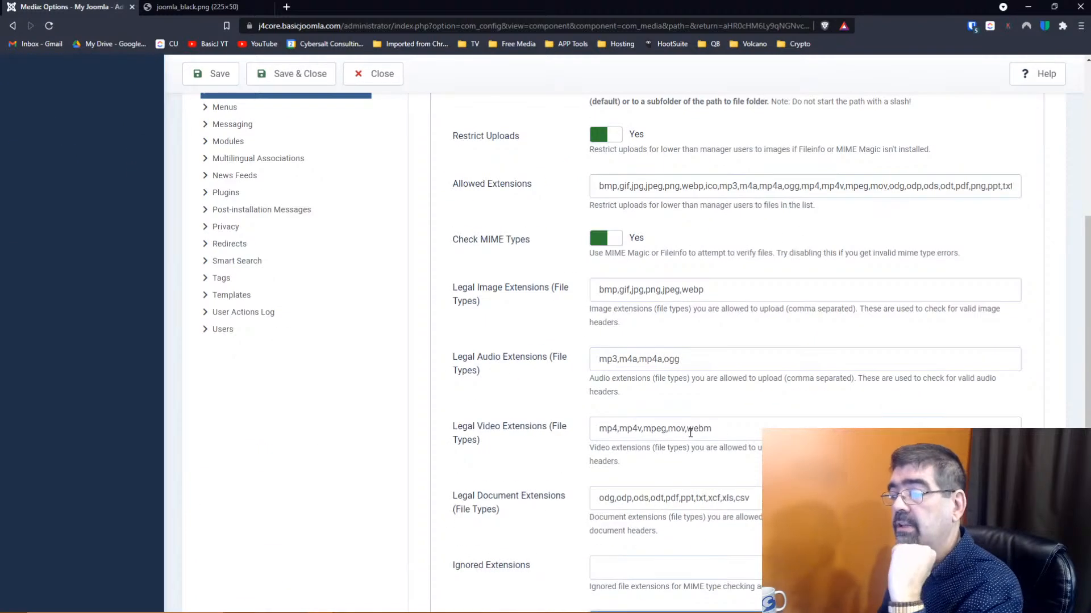
pyautogui.scroll(5, 598, 338)
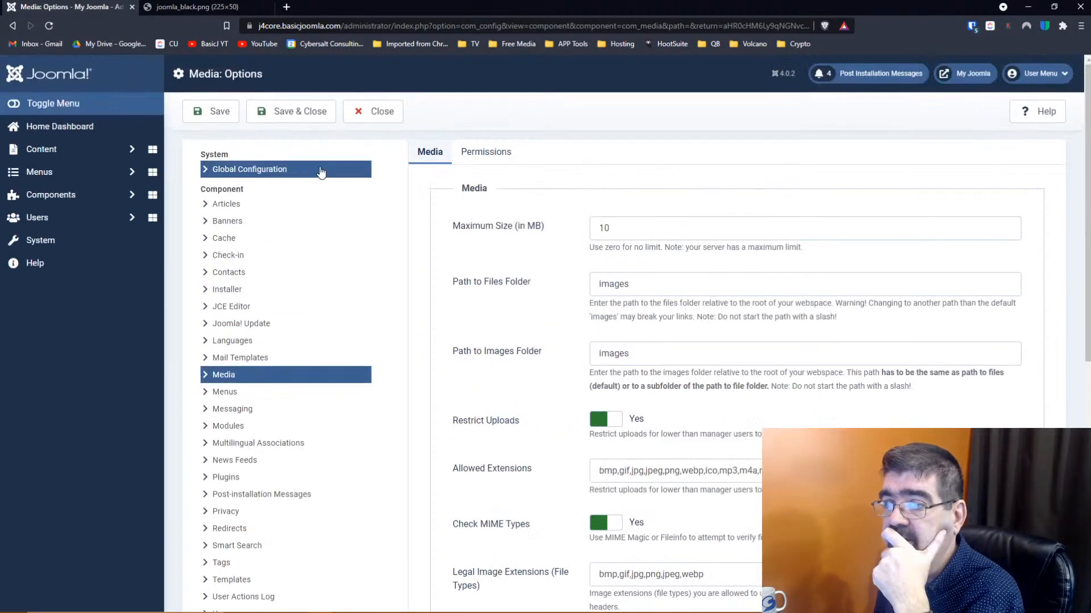
pyautogui.click(369, 121)
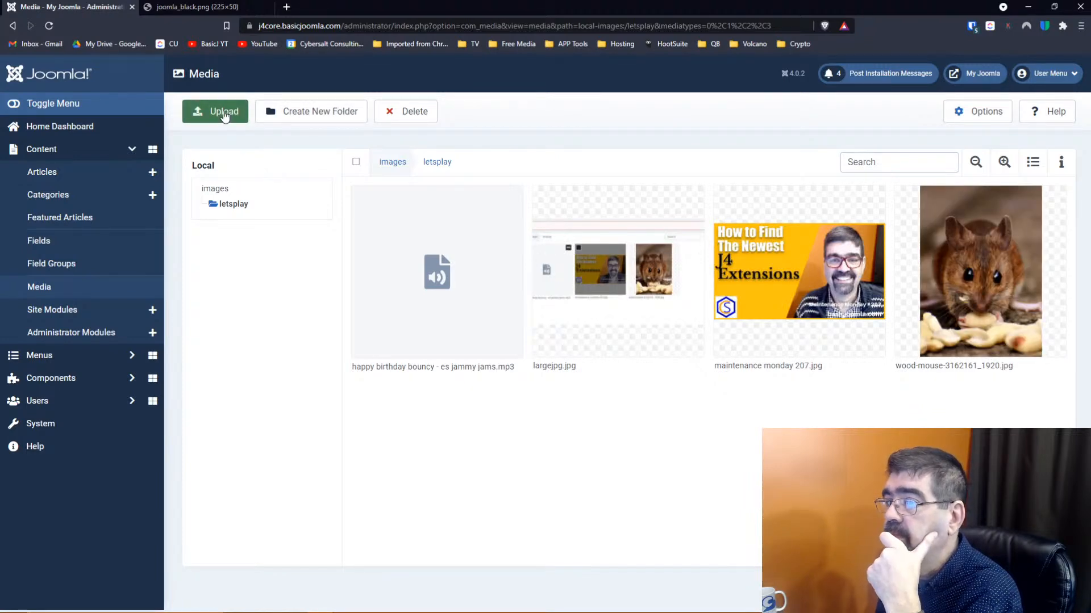
# Reopen the Media Options and review the Allowed Extensions and legal file types
pyautogui.click(978, 116)
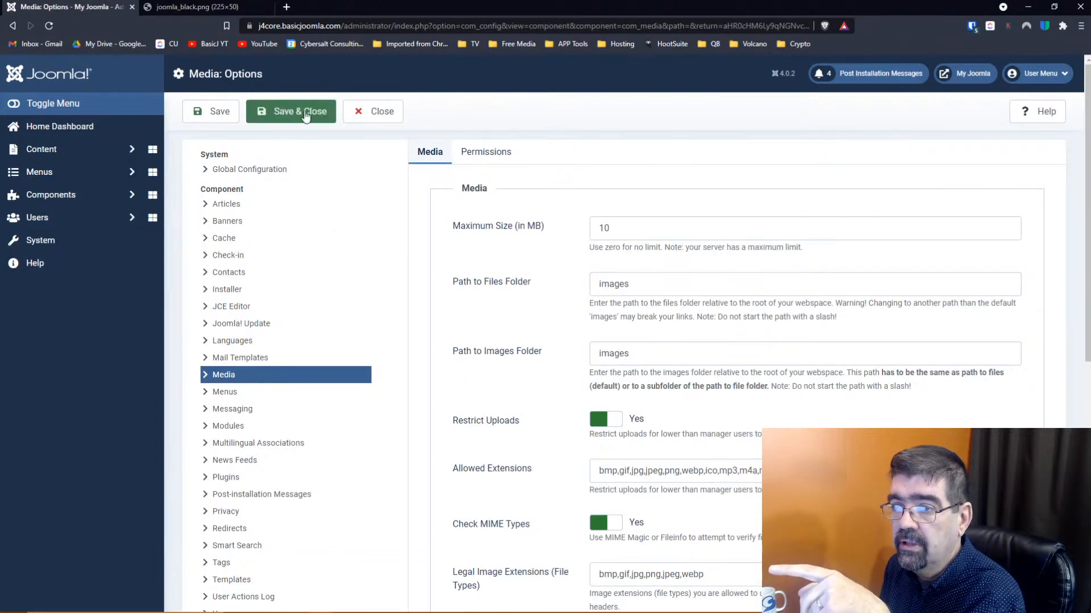
pyautogui.click(361, 115)
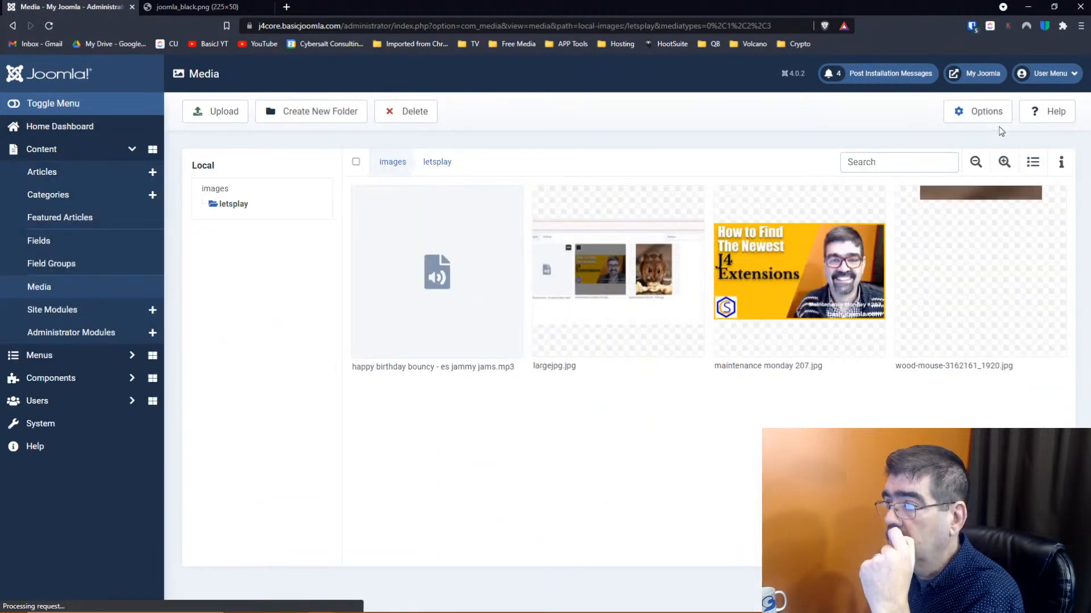
pyautogui.scroll(-3, 778, 230)
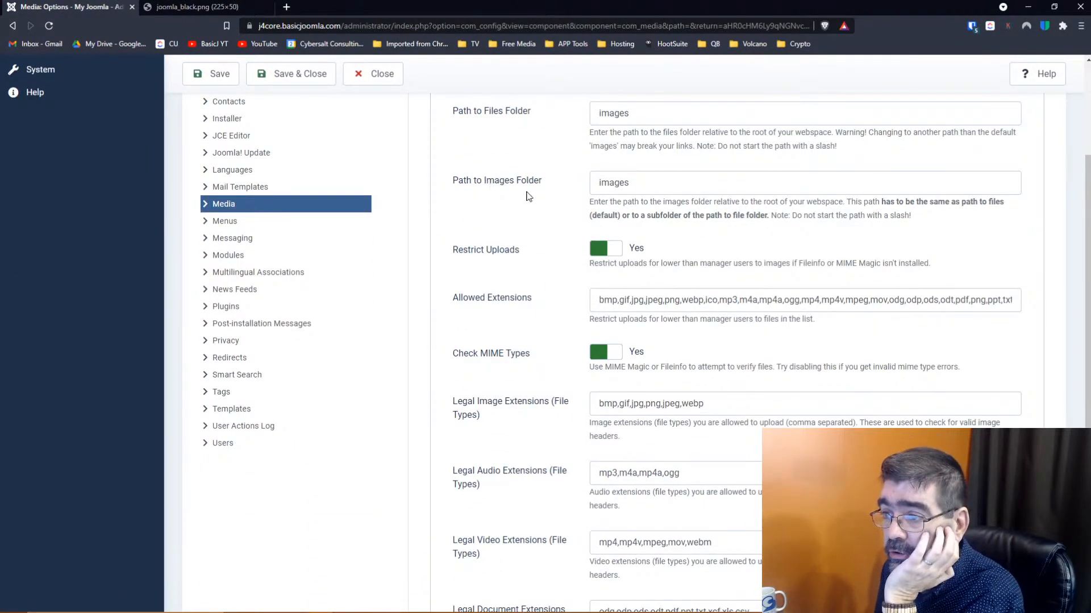
pyautogui.scroll(2, 527, 194)
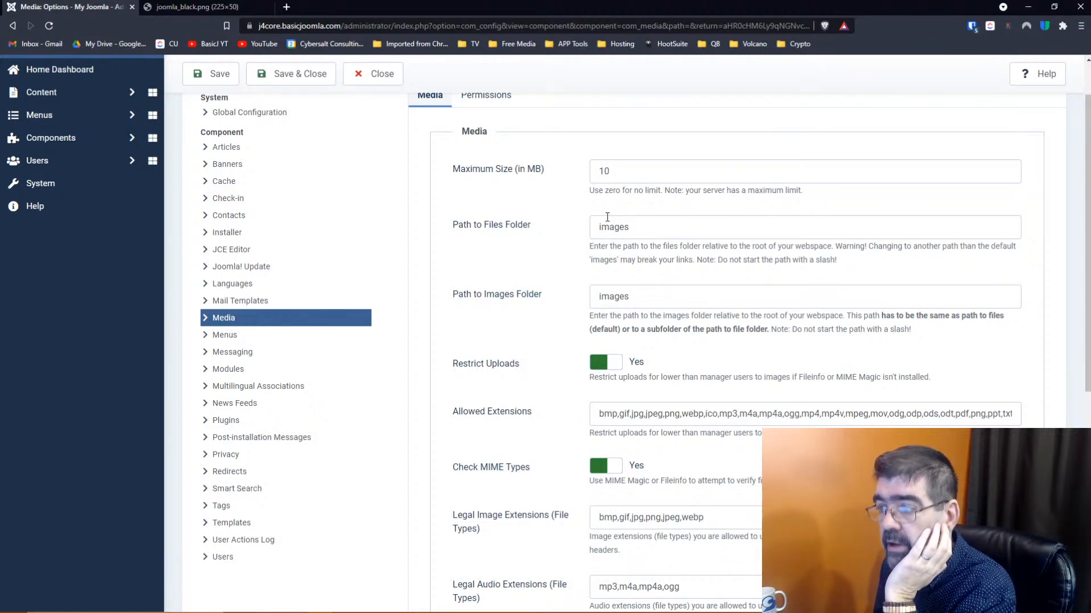
# Change Path to Files Folder to images/files and save, which is rejected as invalid
pyautogui.click(644, 226)
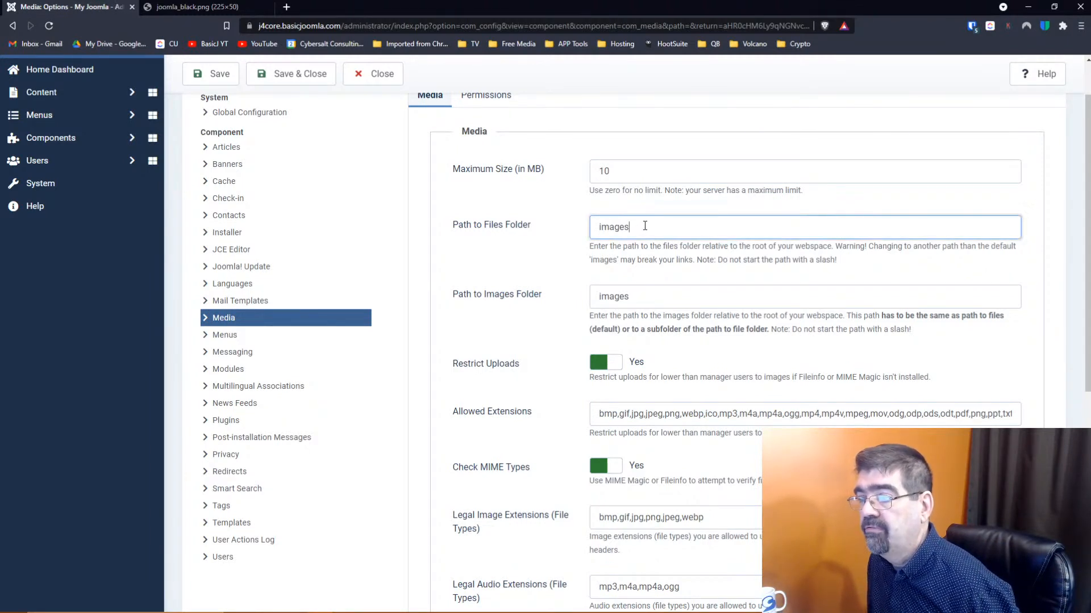
pyautogui.write('/F')
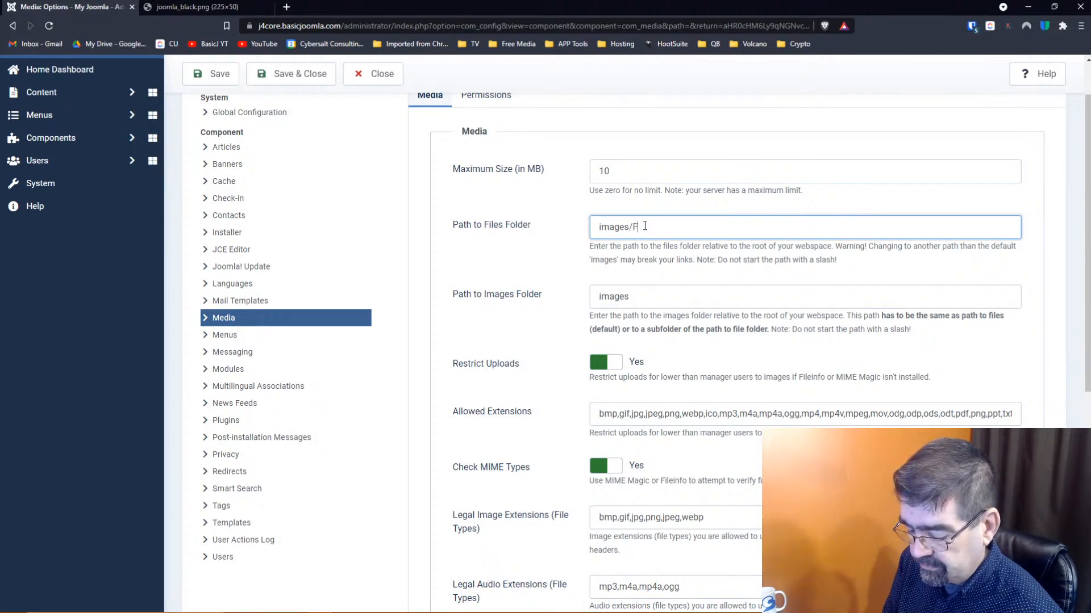
pyautogui.write('ILES')
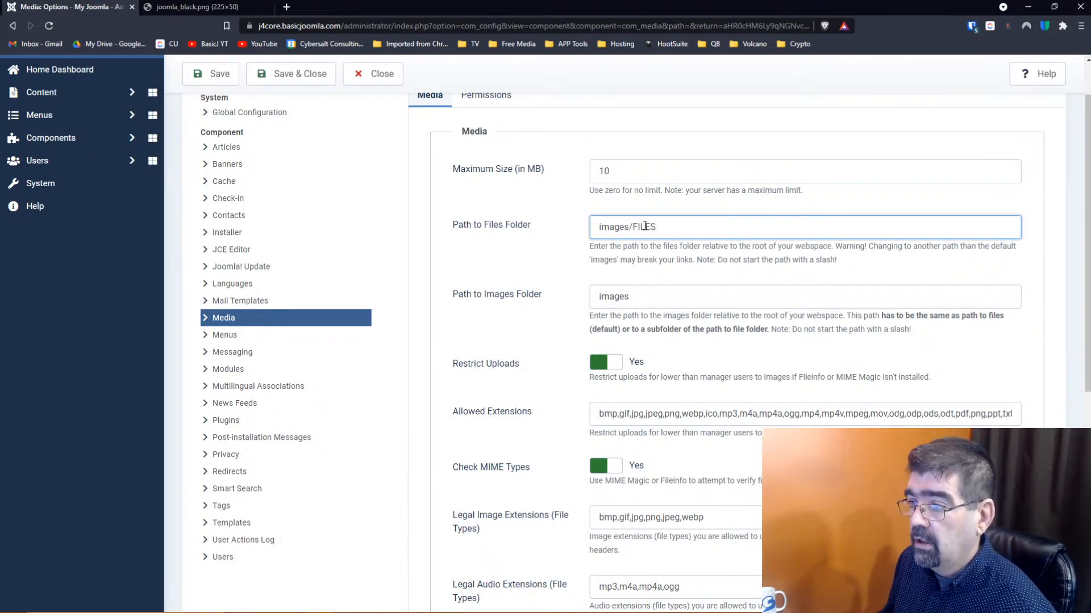
pyautogui.press('BackSpace')
pyautogui.press('BackSpace')
pyautogui.press('BackSpace')
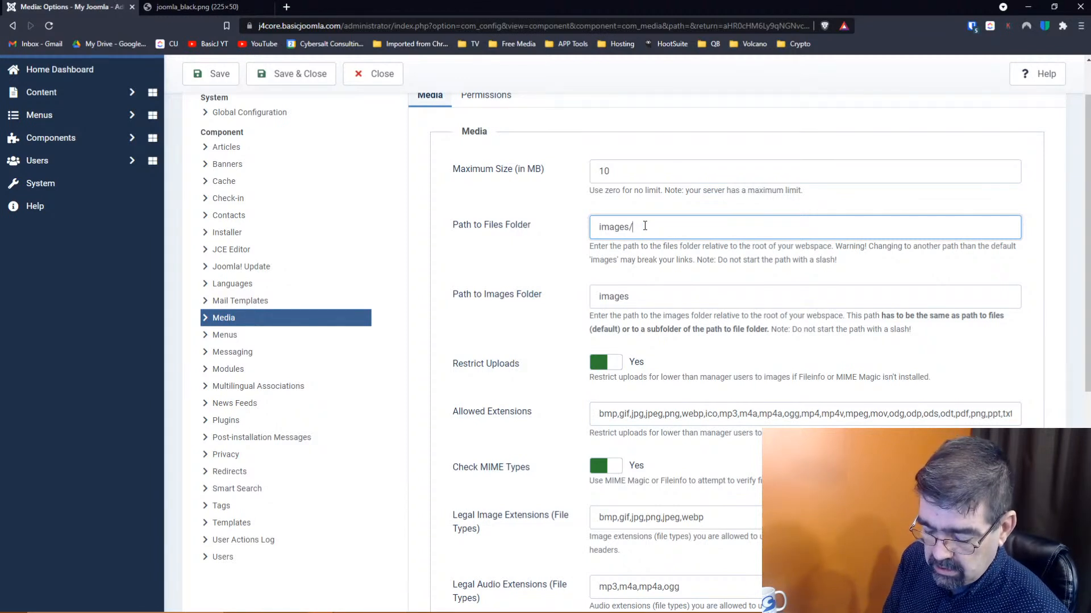
pyautogui.write('files')
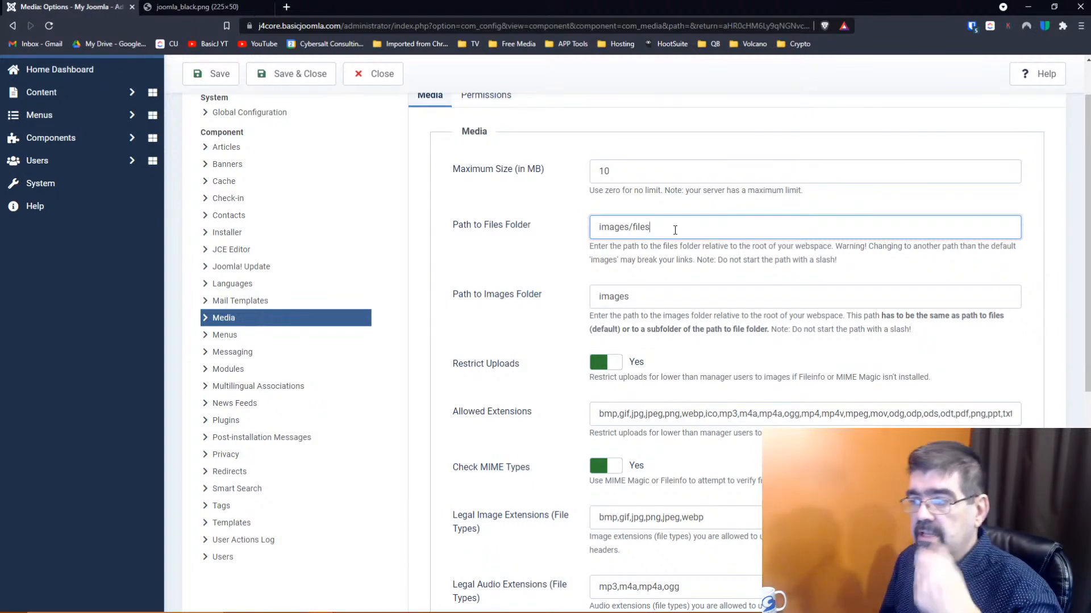
pyautogui.click(307, 80)
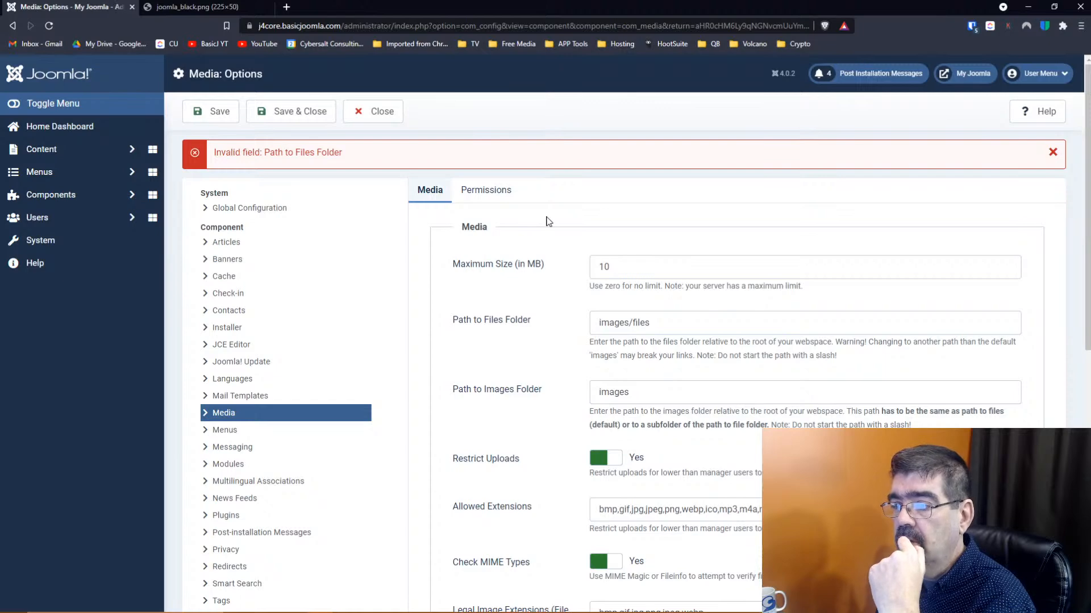
# Create a new folder named 'files' inside the images media folder
pyautogui.click(382, 114)
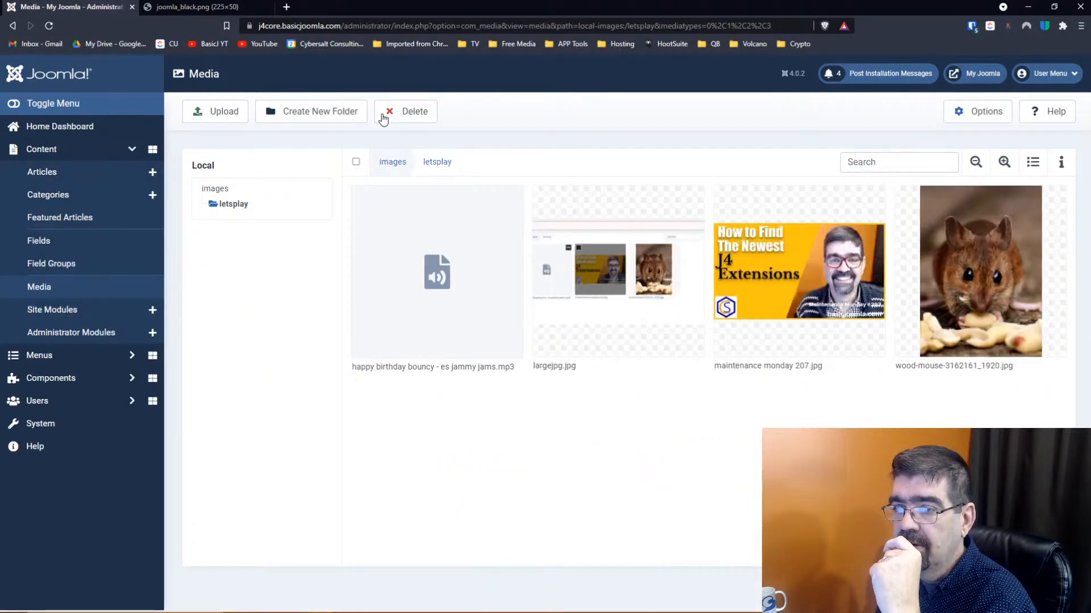
pyautogui.click(213, 189)
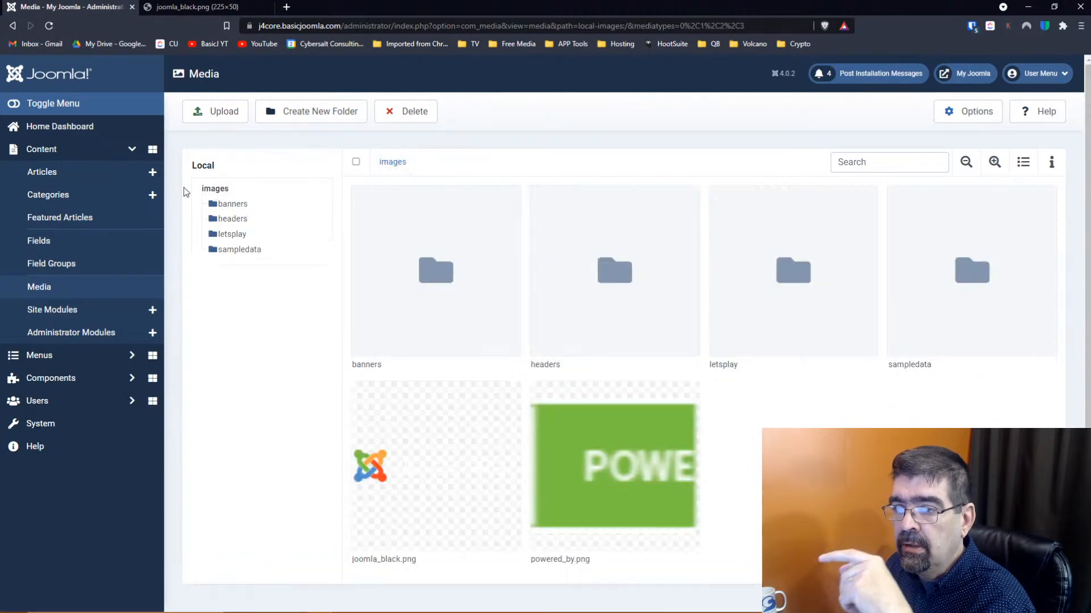
pyautogui.click(302, 112)
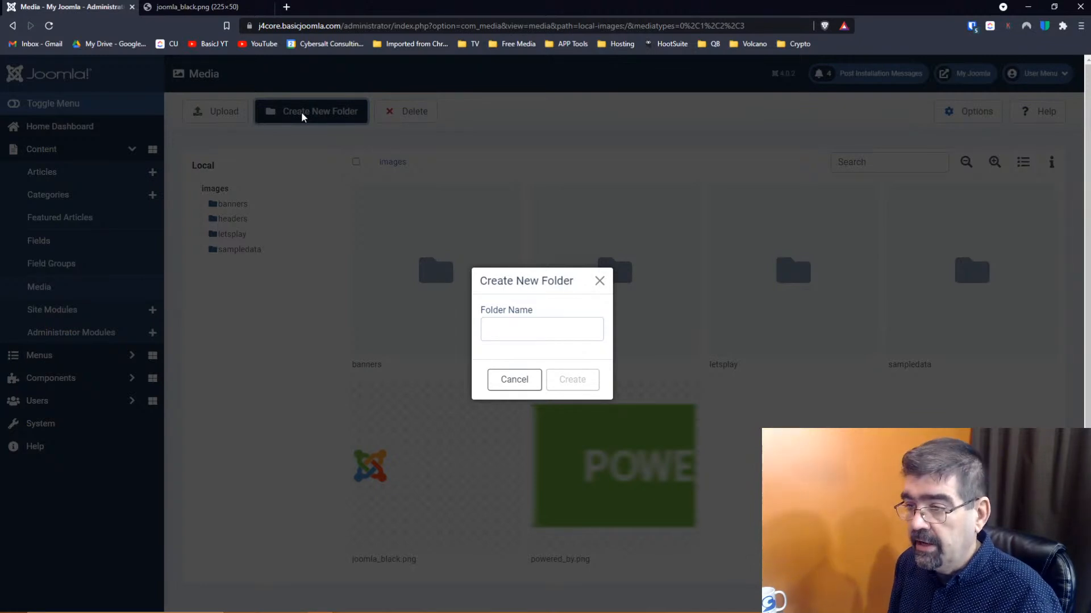
pyautogui.click(523, 321)
pyautogui.write('files')
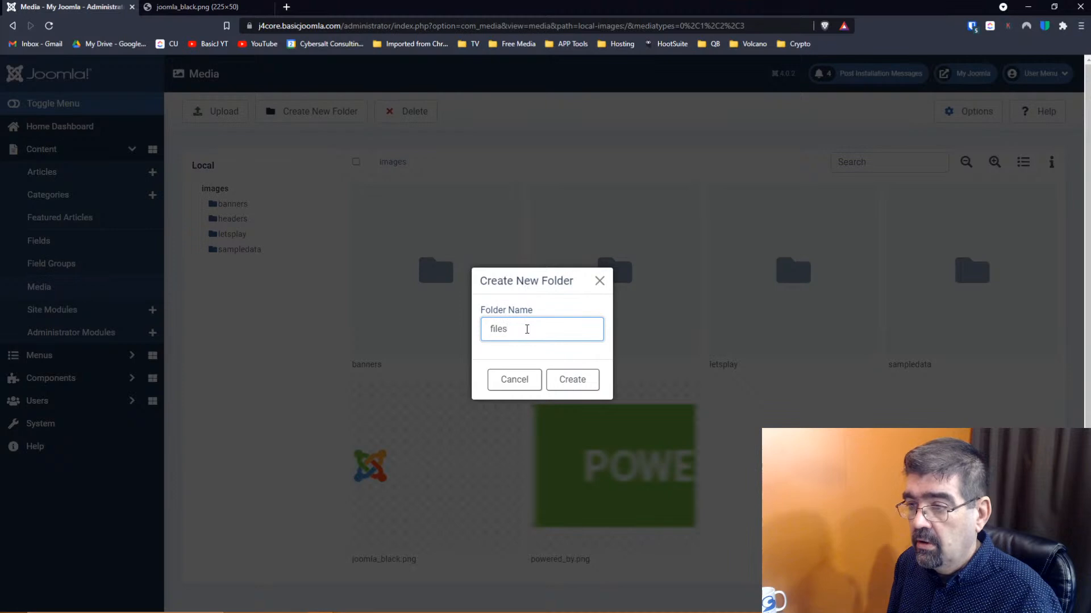
pyautogui.press('Return')
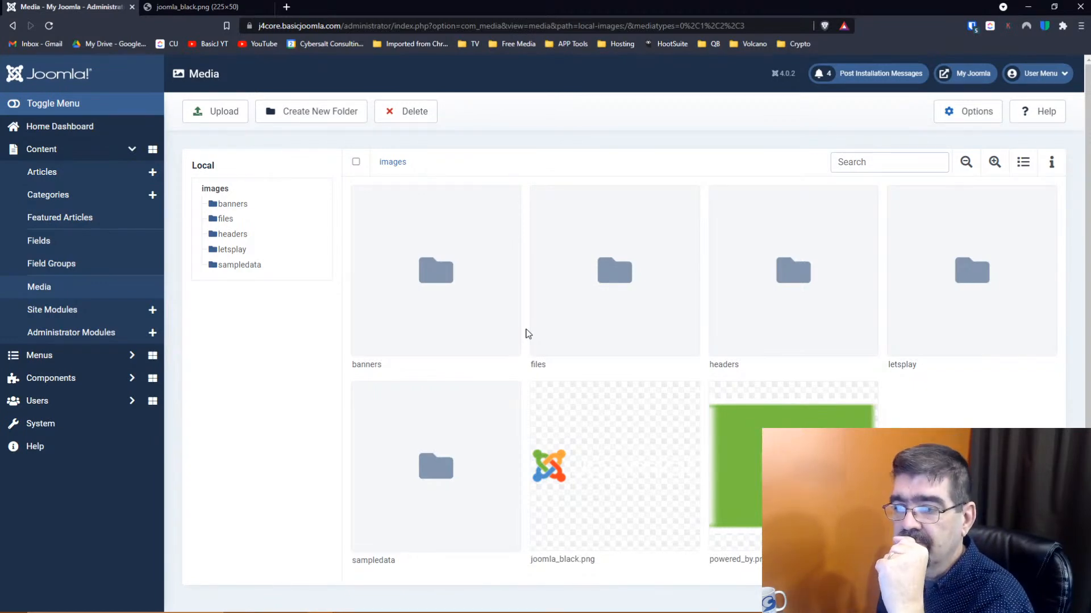
pyautogui.click(966, 119)
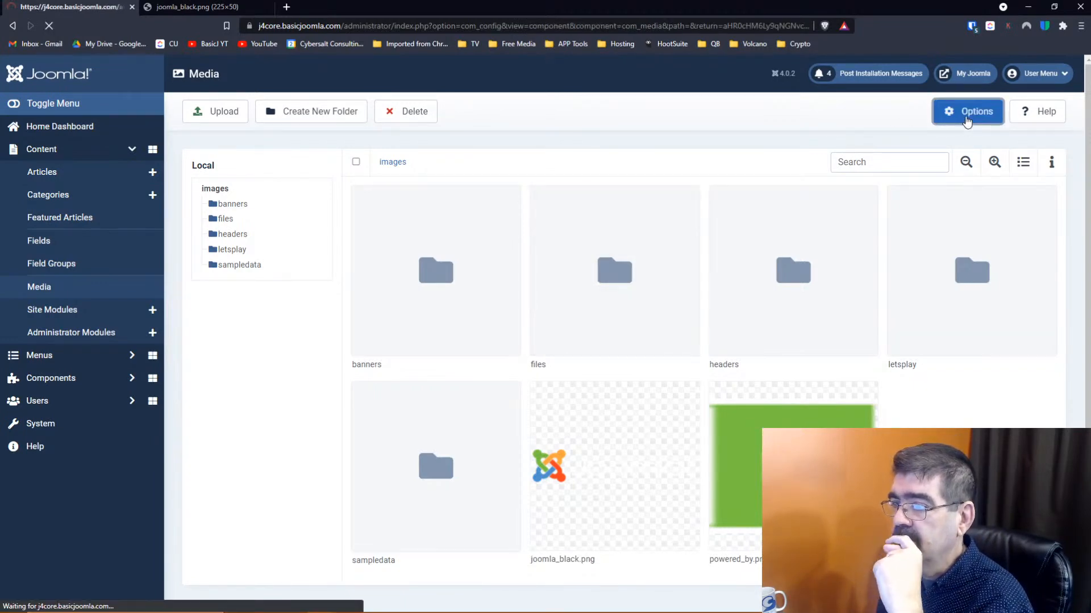
# Set Path to Files Folder to images/files and save the Media Options successfully
pyautogui.click(686, 354)
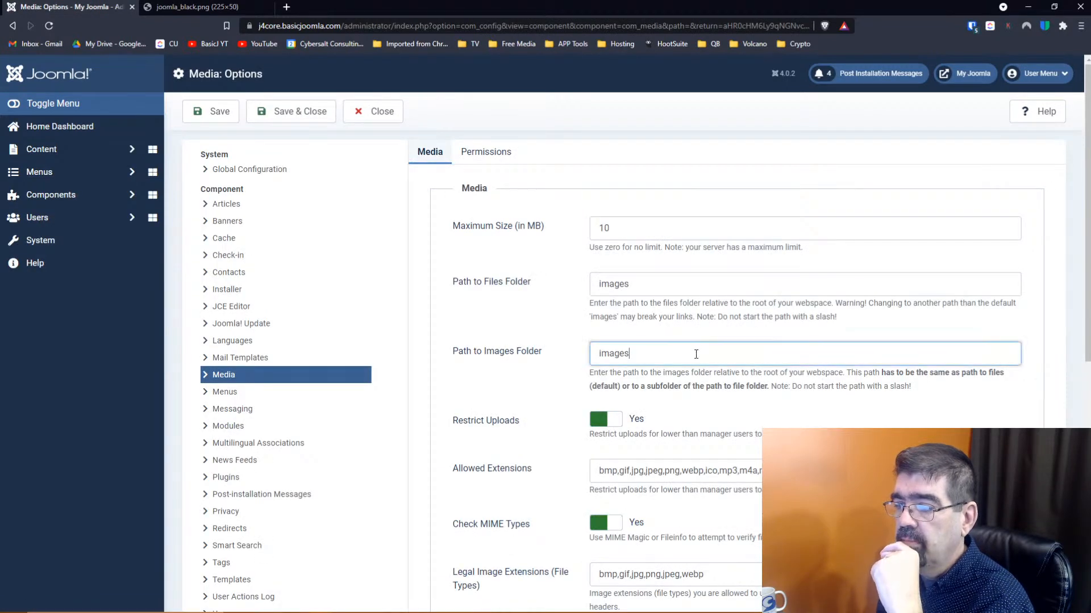
pyautogui.click(672, 283)
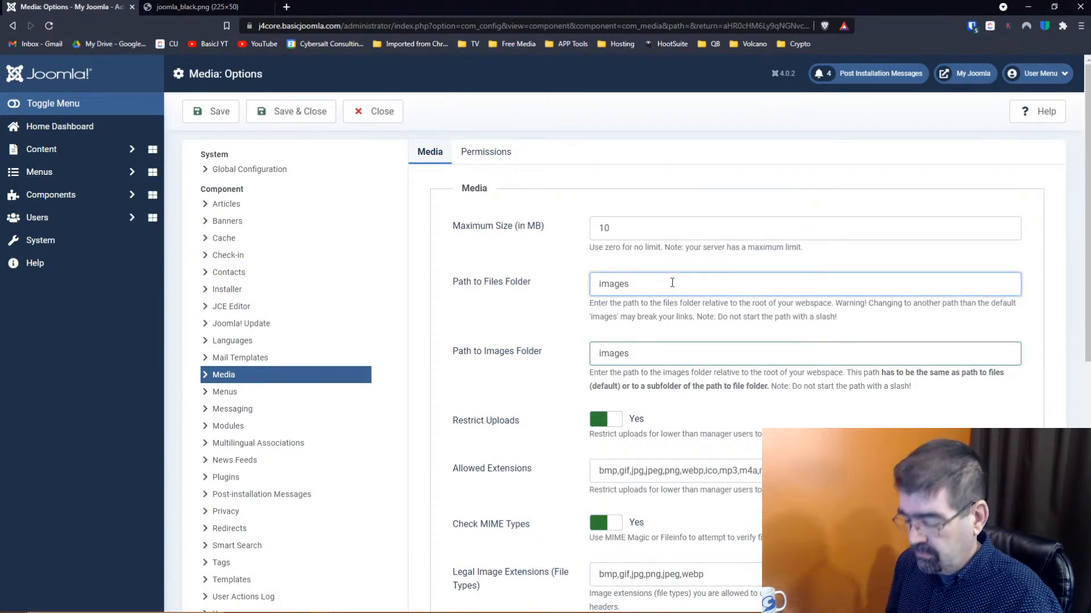
pyautogui.write('/files')
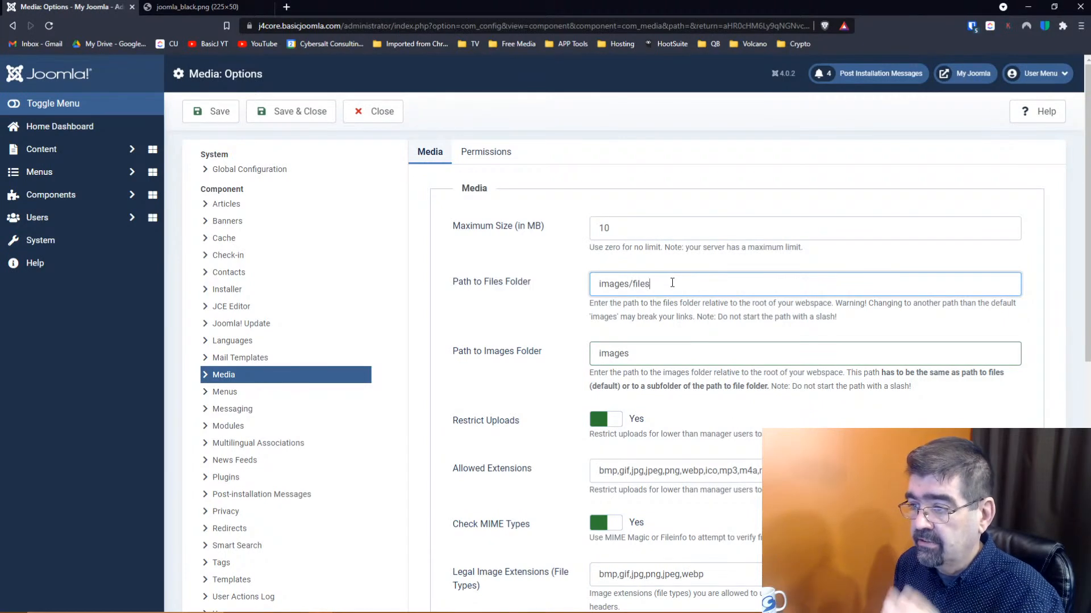
pyautogui.click(207, 113)
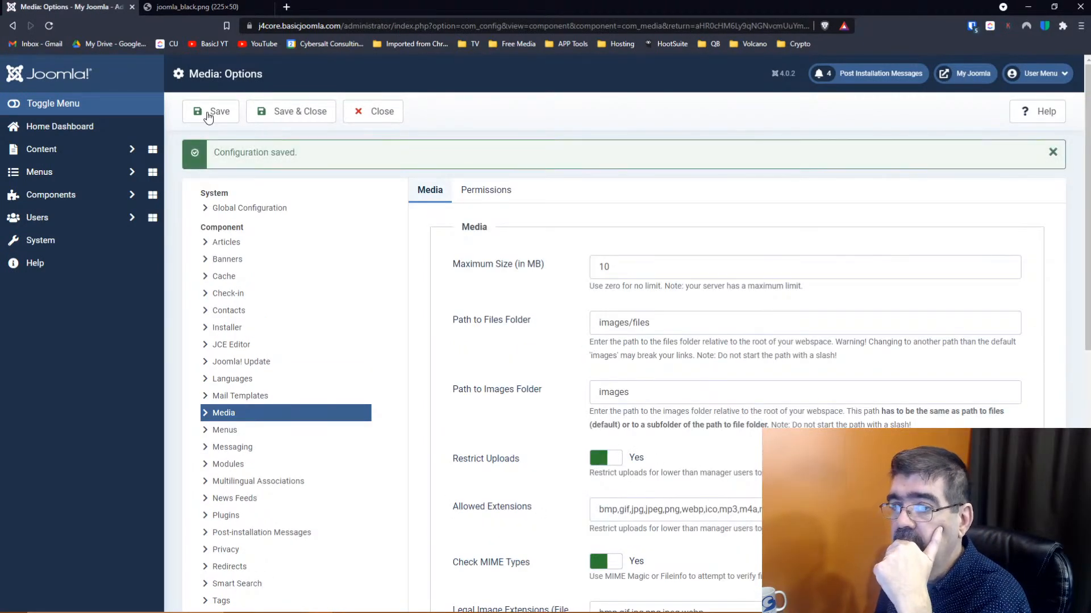
pyautogui.click(82, 150)
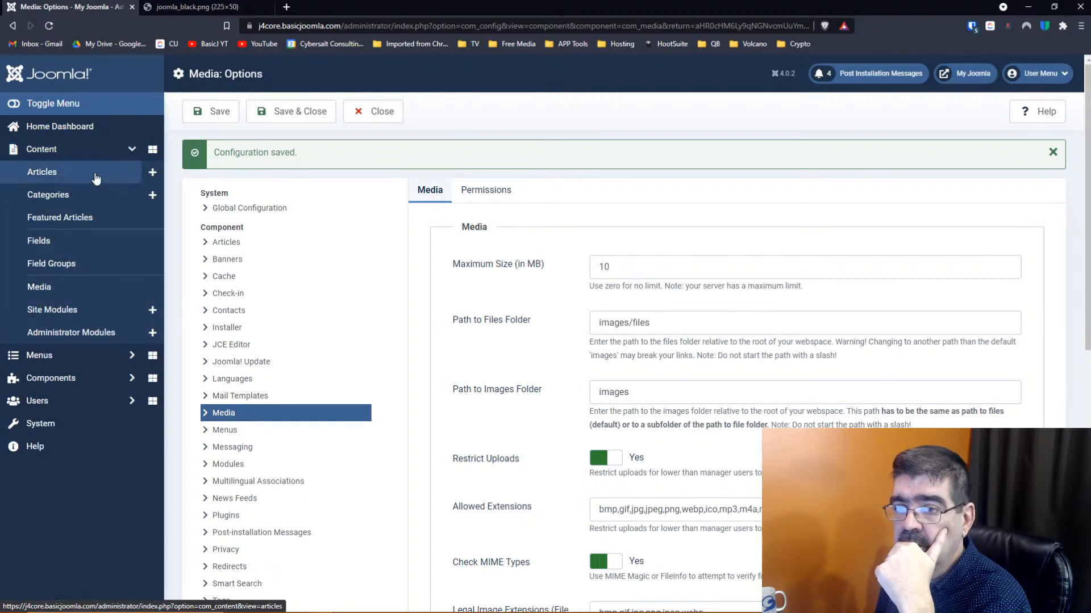
# Open a new article form in a separate tab, look it over, and cancel it
pyautogui.rightClick(152, 181)
pyautogui.click(168, 182)
pyautogui.click(176, 6)
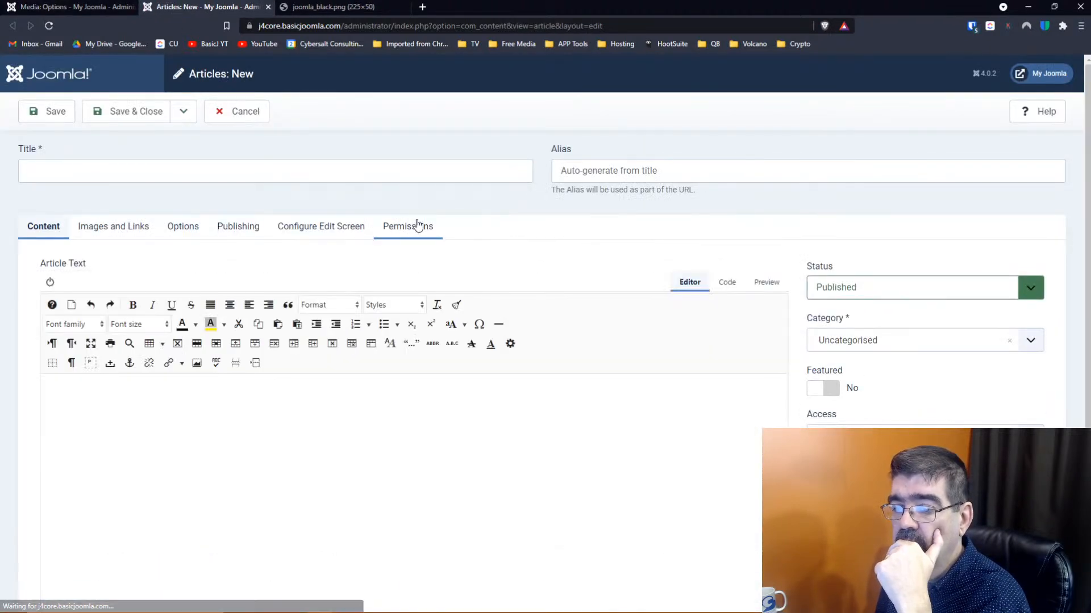
pyautogui.scroll(-2, 418, 230)
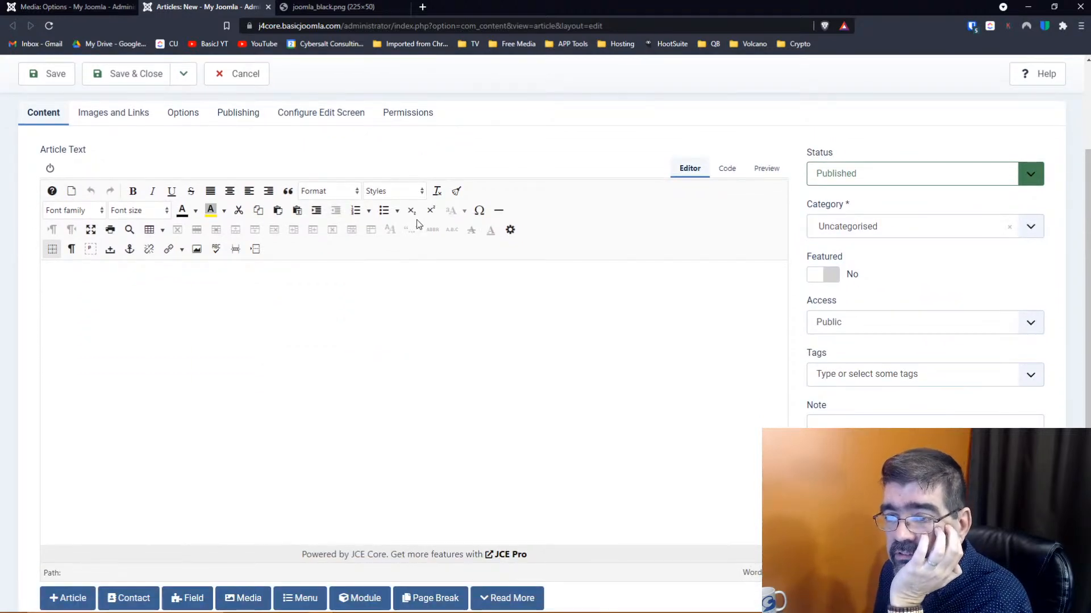
pyautogui.scroll(2, 418, 224)
pyautogui.click(250, 118)
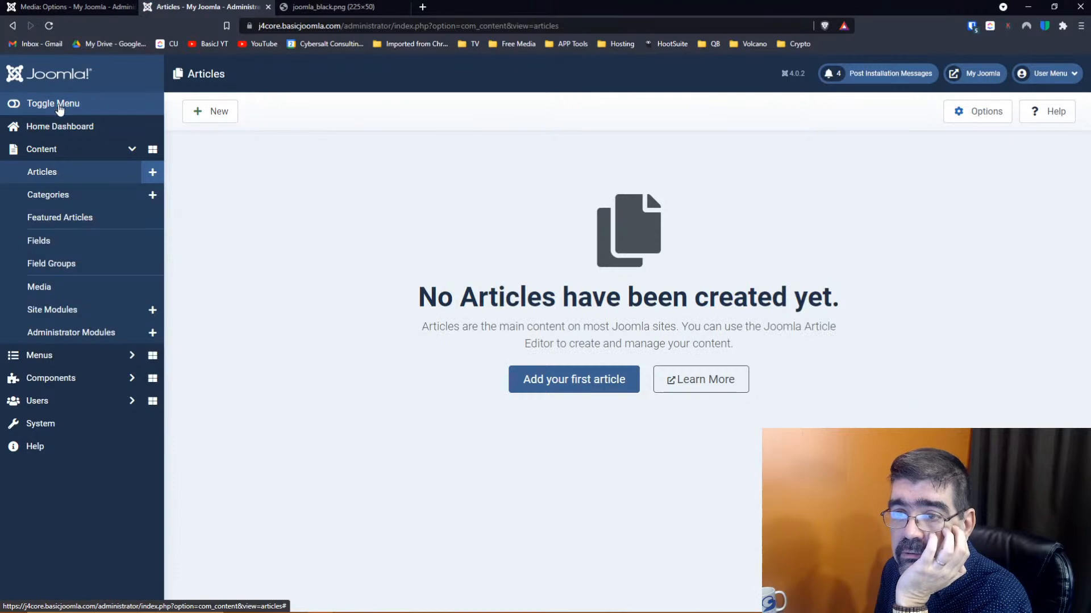
# In Global Configuration, set the Default Editor to Editor - TinyMCE
pyautogui.click(42, 430)
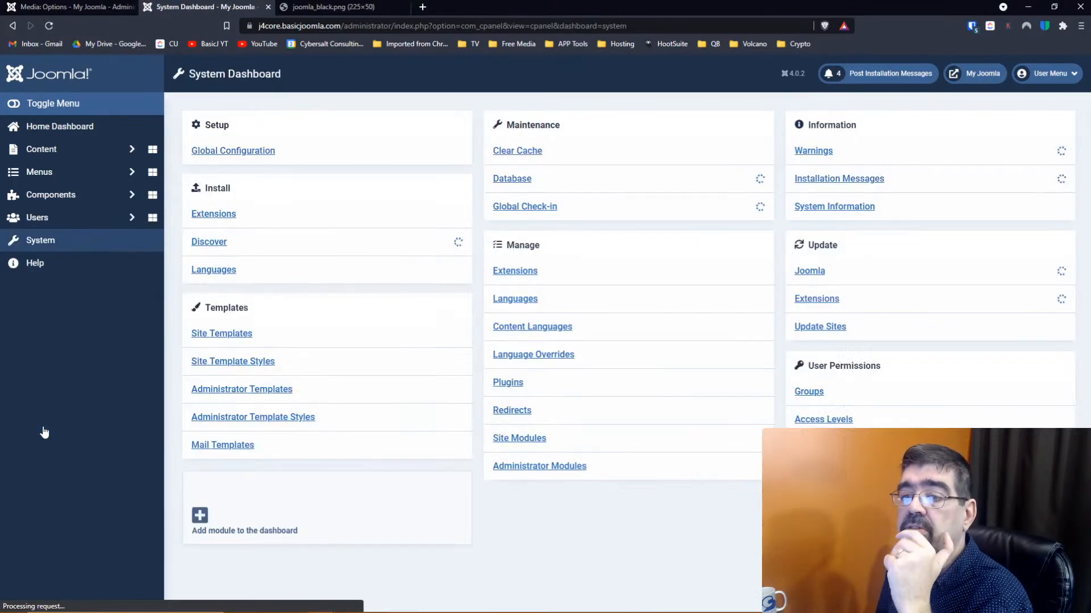
pyautogui.click(253, 154)
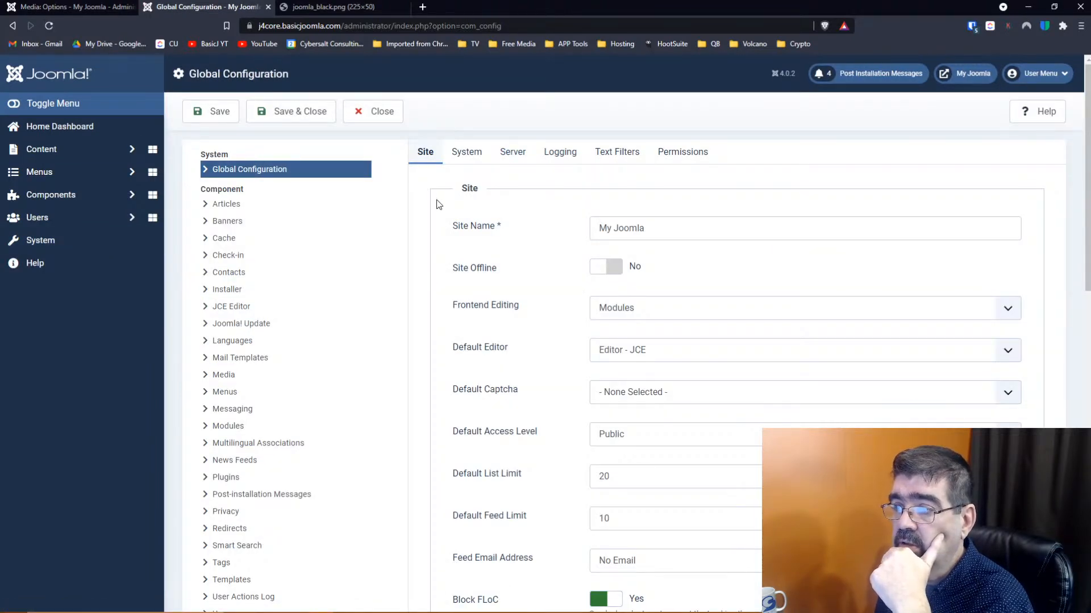
pyautogui.scroll(-1, 455, 210)
pyautogui.scroll(-10, 454, 210)
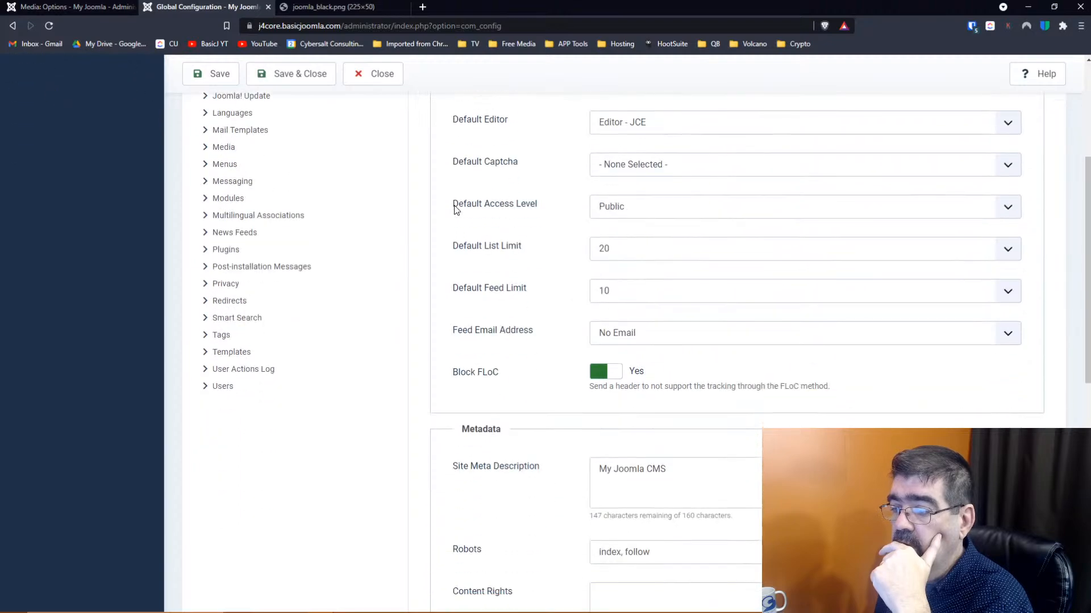
pyautogui.scroll(-3, 454, 209)
pyautogui.scroll(14, 454, 209)
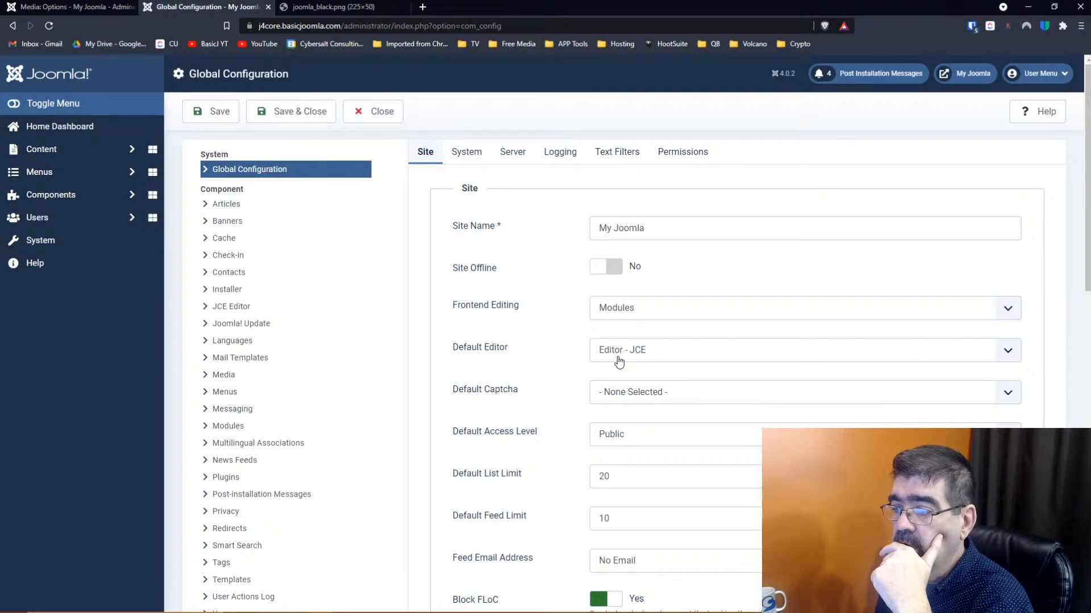
pyautogui.click(675, 359)
pyautogui.click(657, 426)
# Save the configuration and start a new article, showing TinyMCE's additional toolbar tools
pyautogui.click(272, 120)
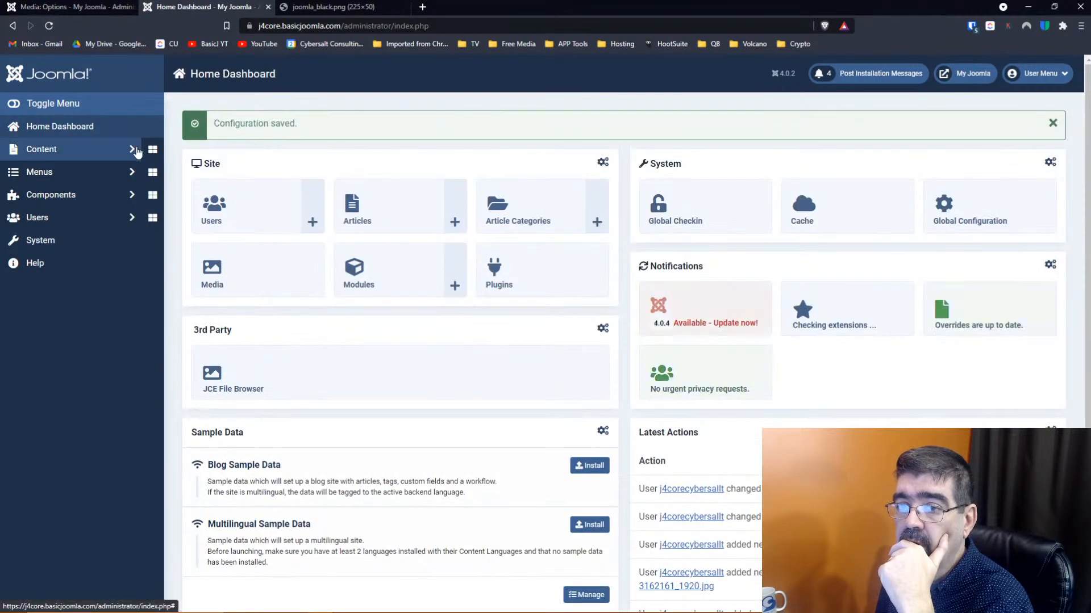
pyautogui.click(133, 150)
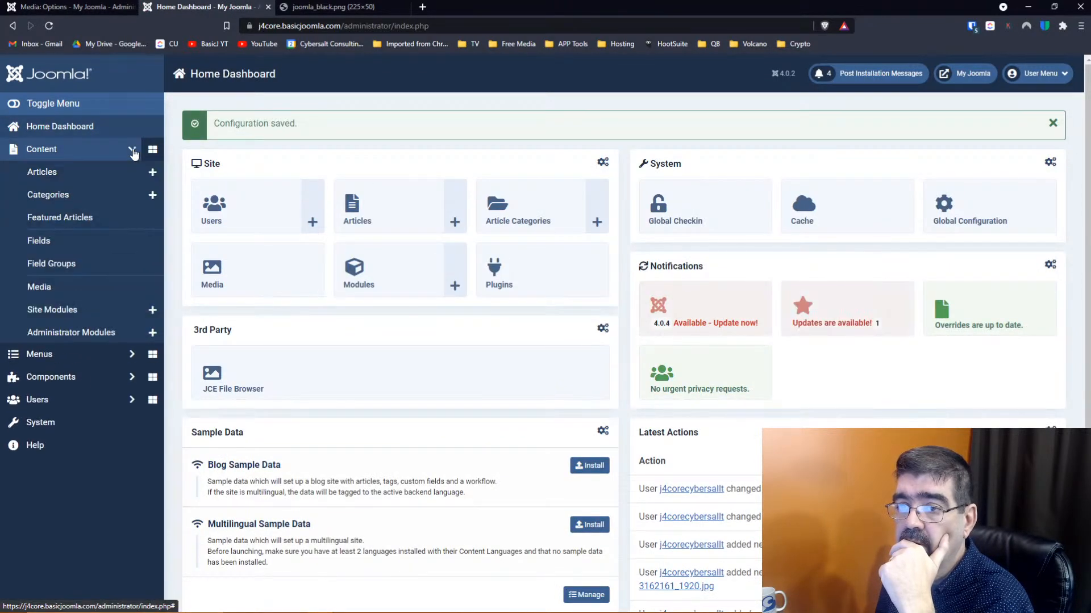
pyautogui.click(155, 173)
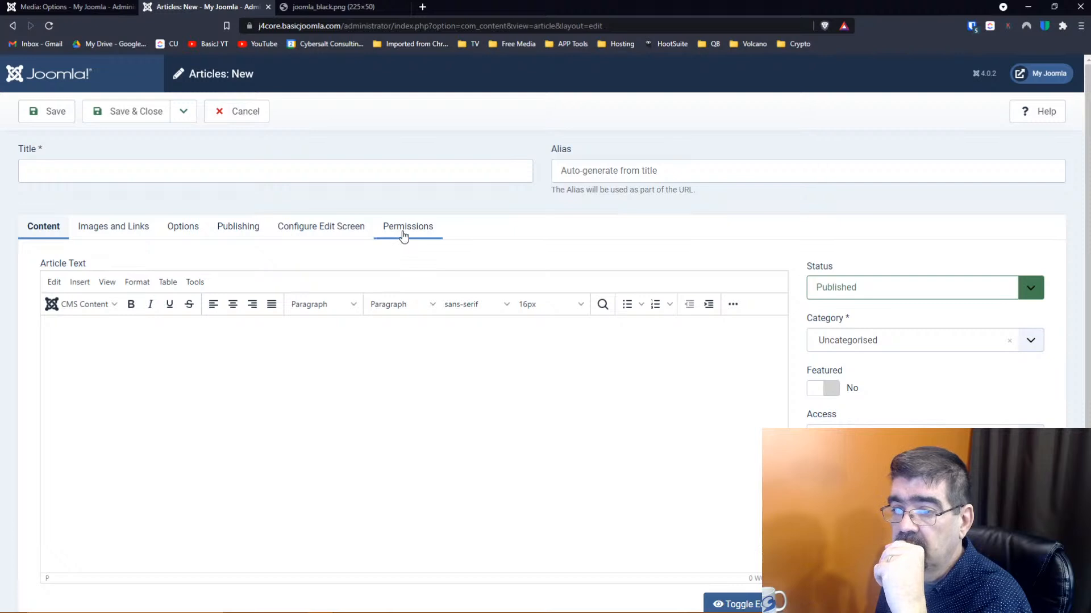
pyautogui.click(732, 305)
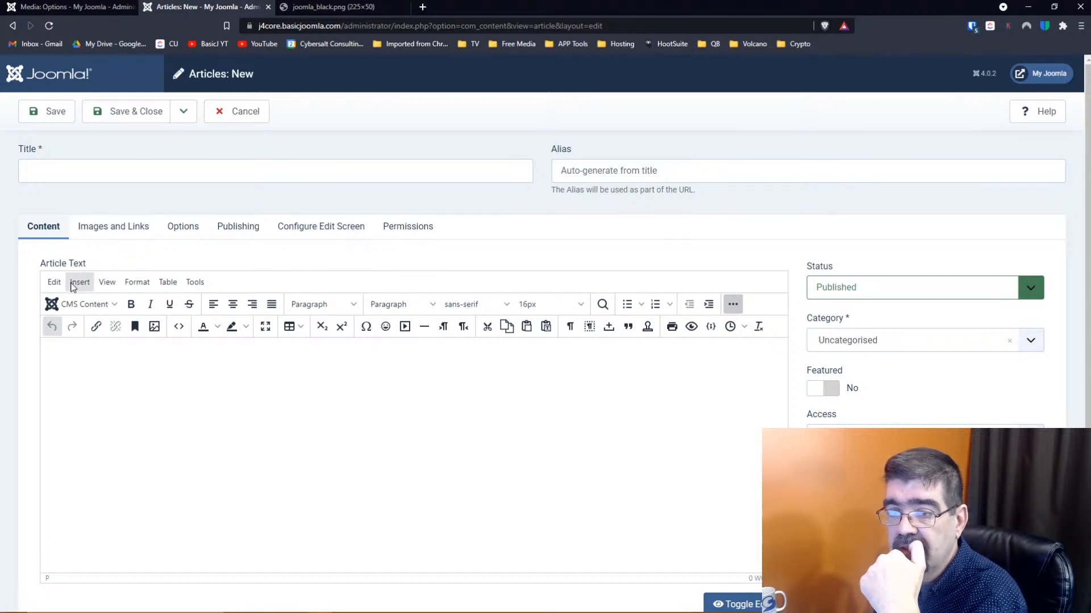
pyautogui.click(74, 284)
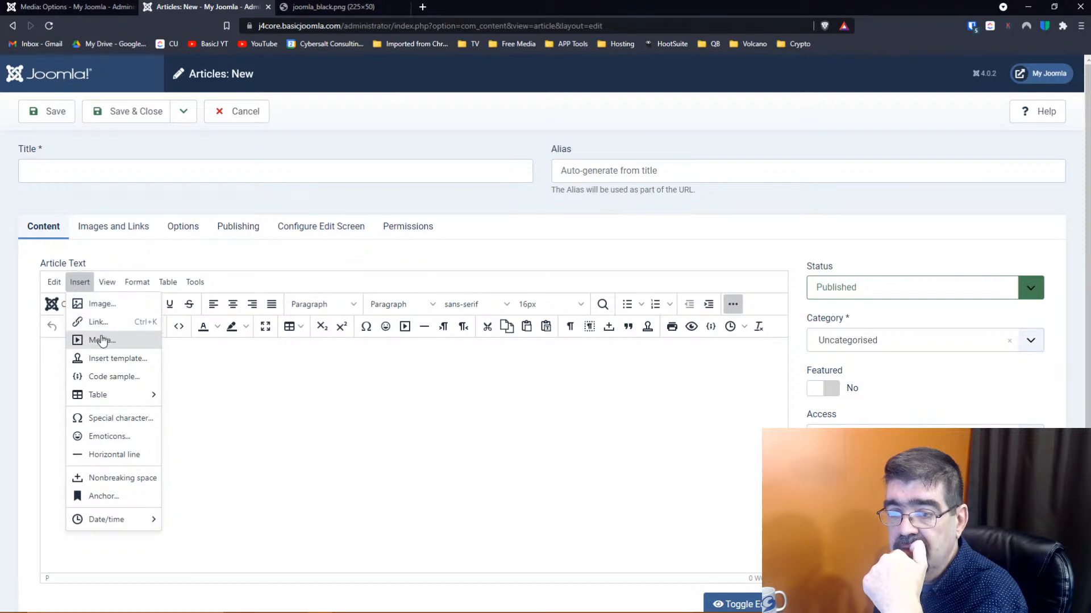
pyautogui.click(83, 283)
pyautogui.scroll(-1, 421, 408)
pyautogui.scroll(1, 428, 421)
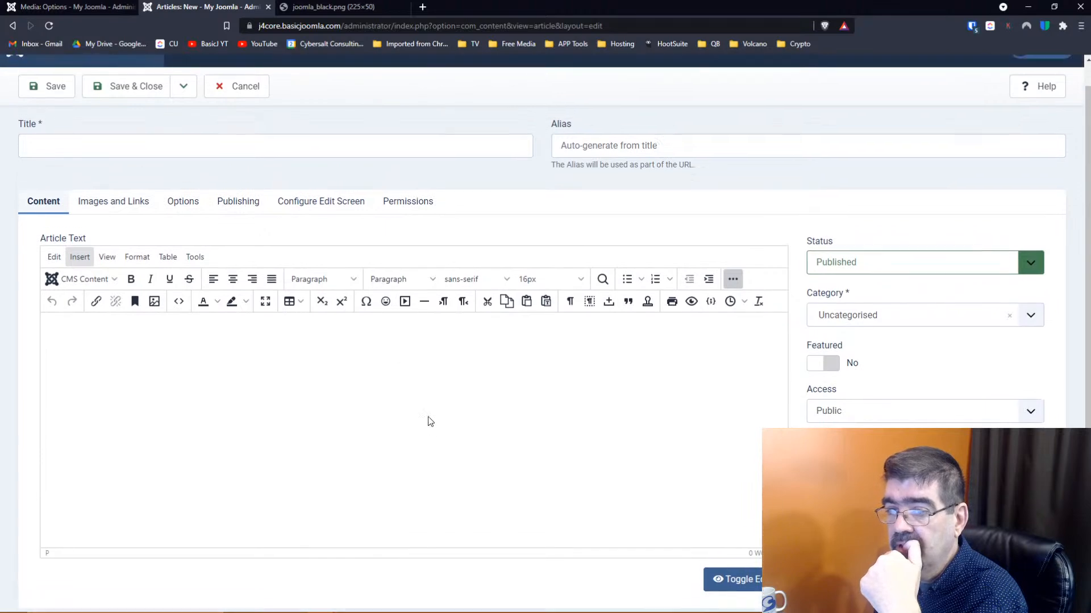
pyautogui.click(83, 284)
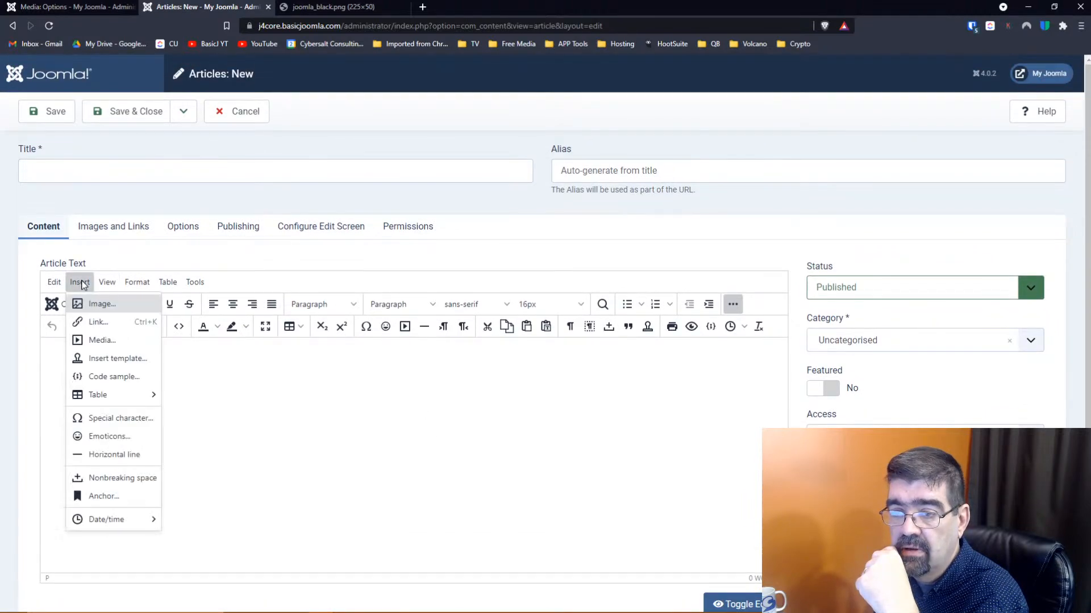
pyautogui.click(102, 341)
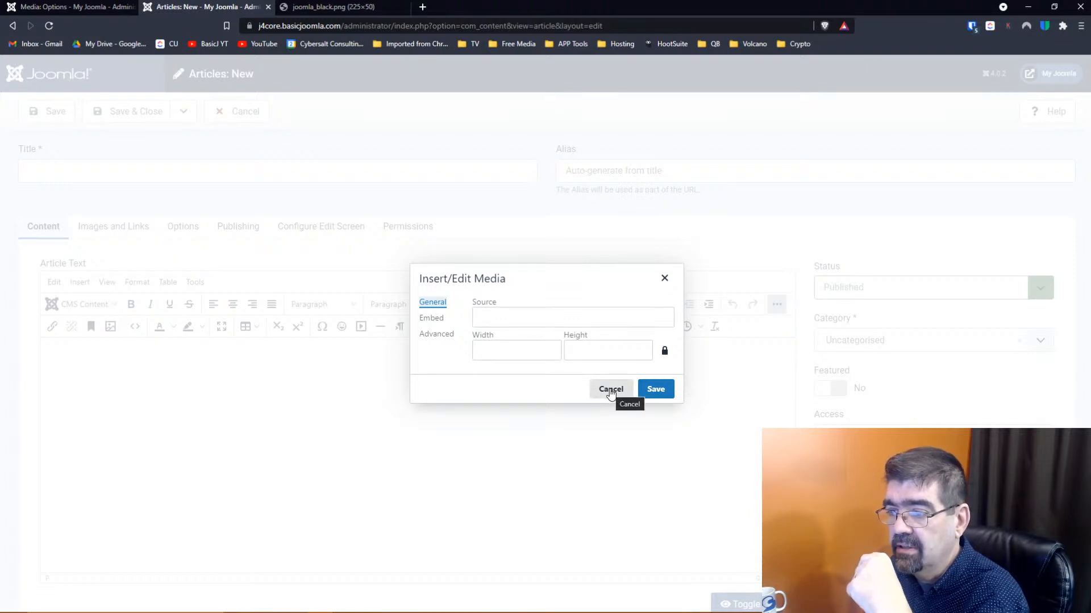
pyautogui.click(491, 304)
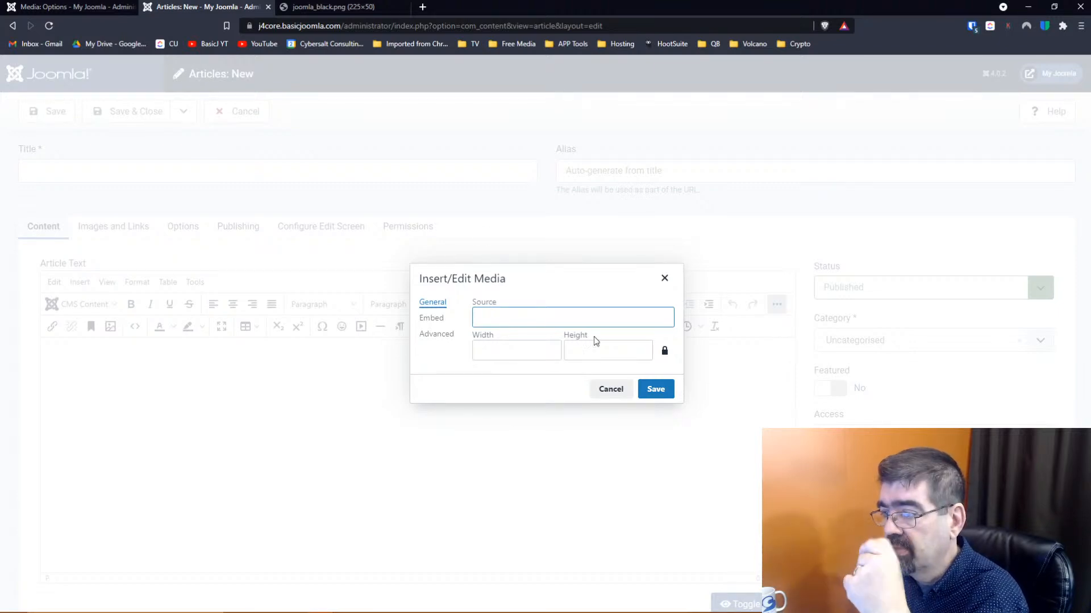
pyautogui.click(610, 389)
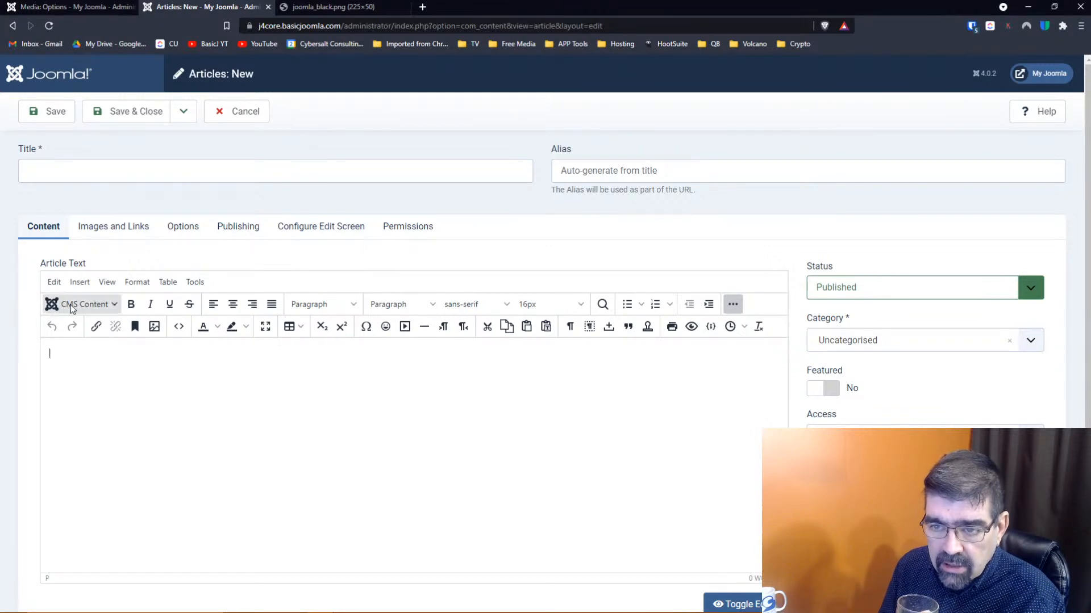
# Open the CMS Content media picker and browse into the letsplay folder
pyautogui.click(112, 306)
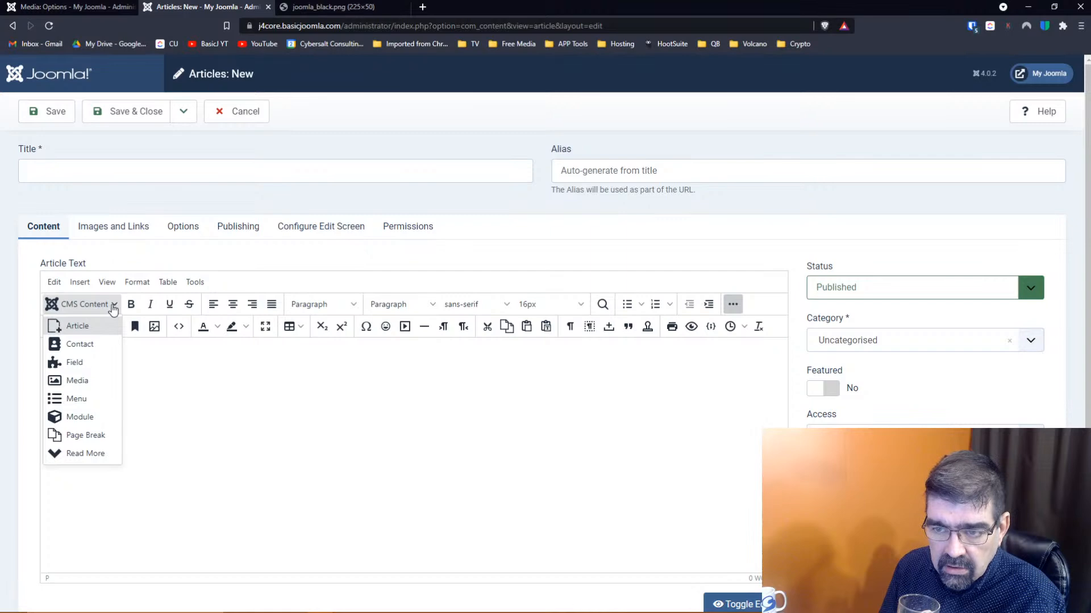
pyautogui.click(80, 381)
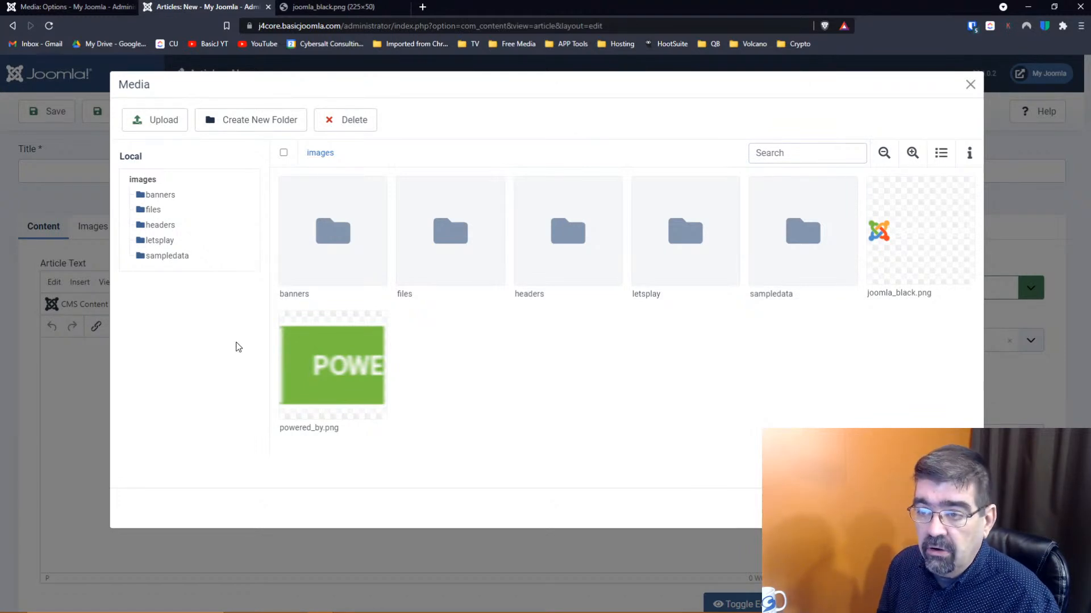
pyautogui.click(447, 252)
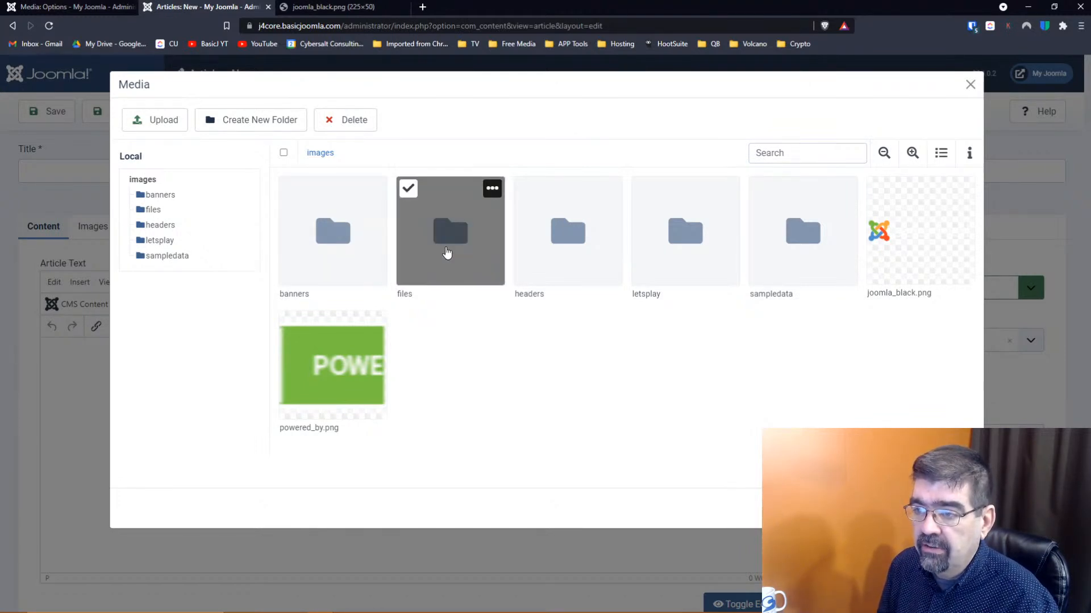
pyautogui.click(408, 189)
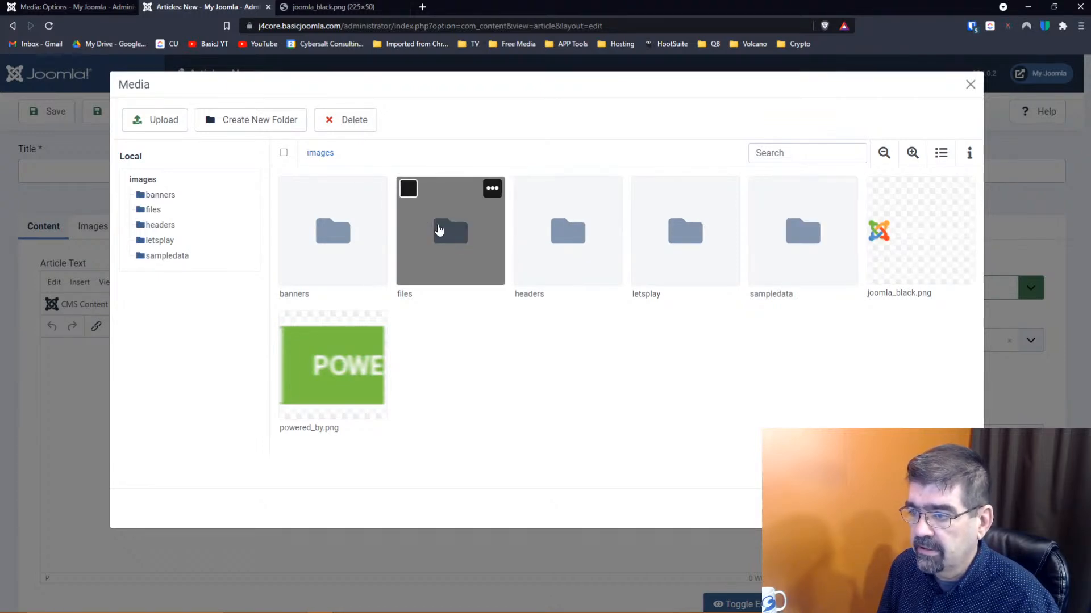
pyautogui.click(679, 232)
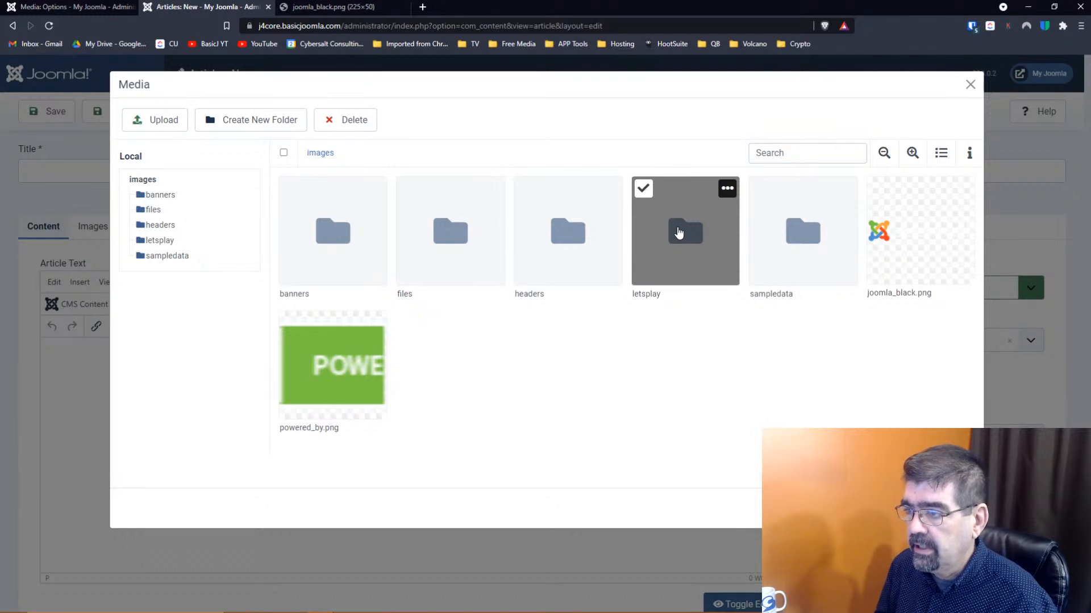
pyautogui.doubleClick(678, 232)
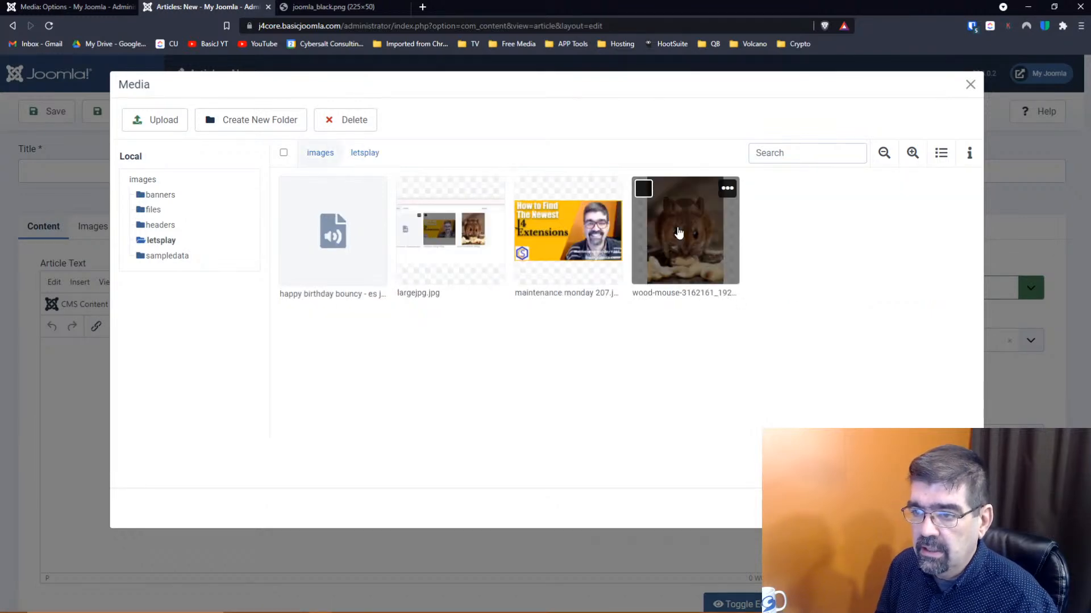
# Embed the happy birthday audio file as a player in the article body
pyautogui.click(328, 250)
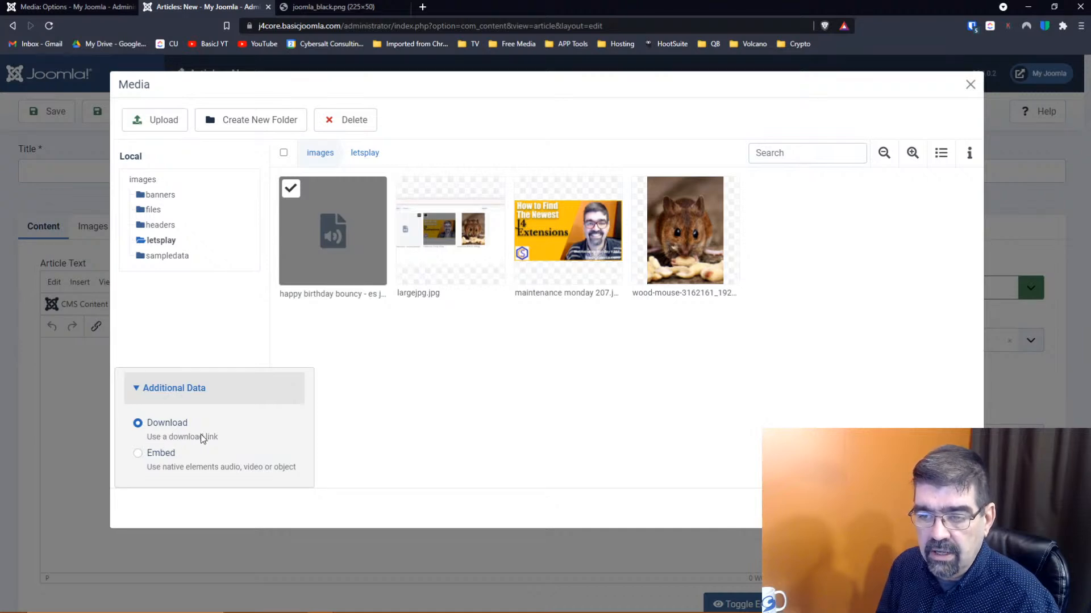
pyautogui.click(138, 454)
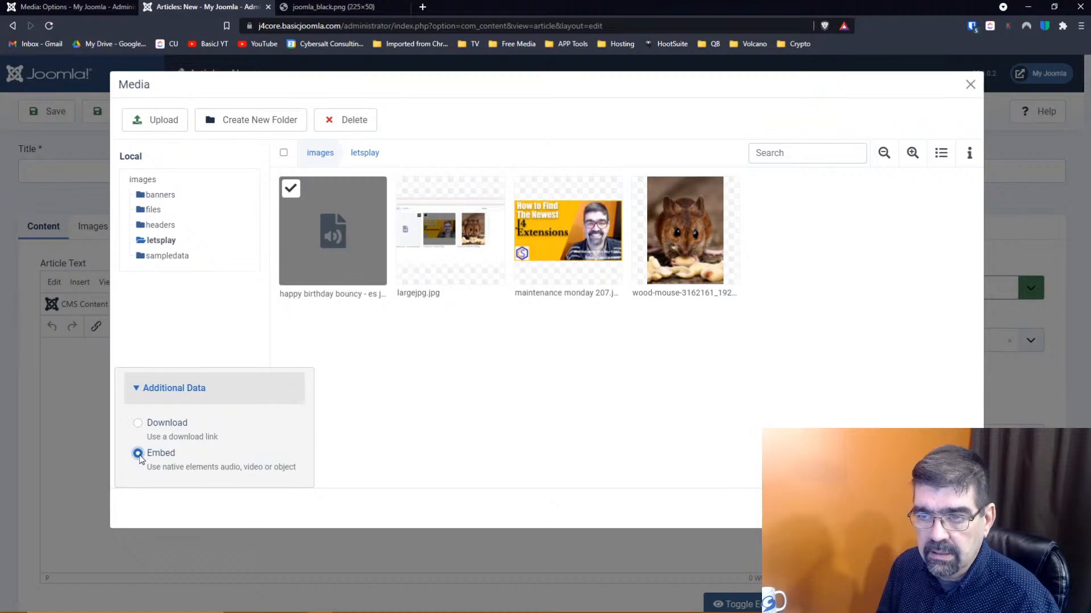
pyautogui.click(895, 508)
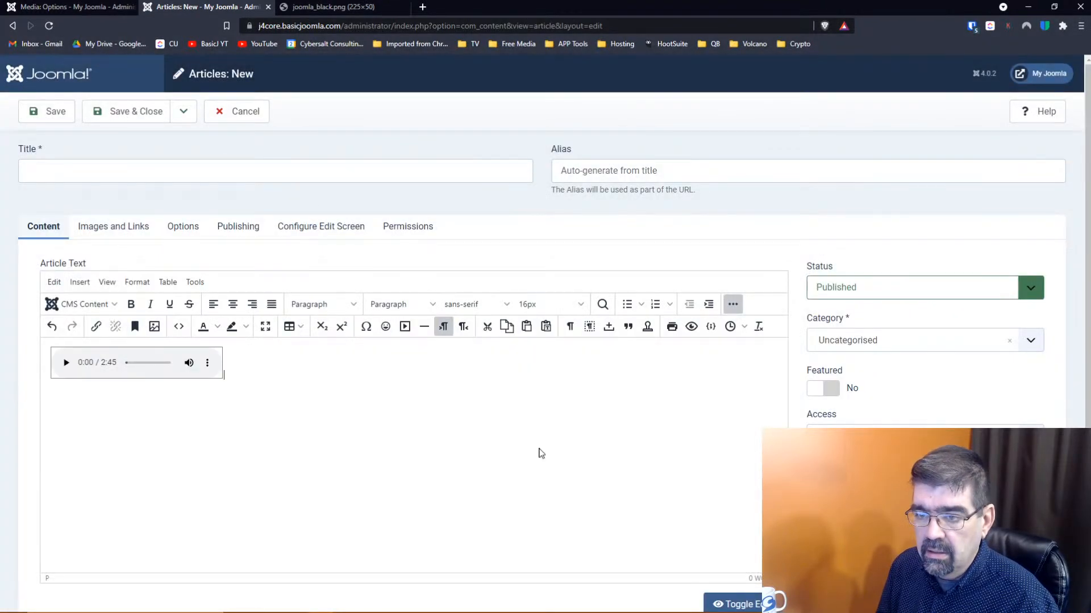
pyautogui.click(66, 367)
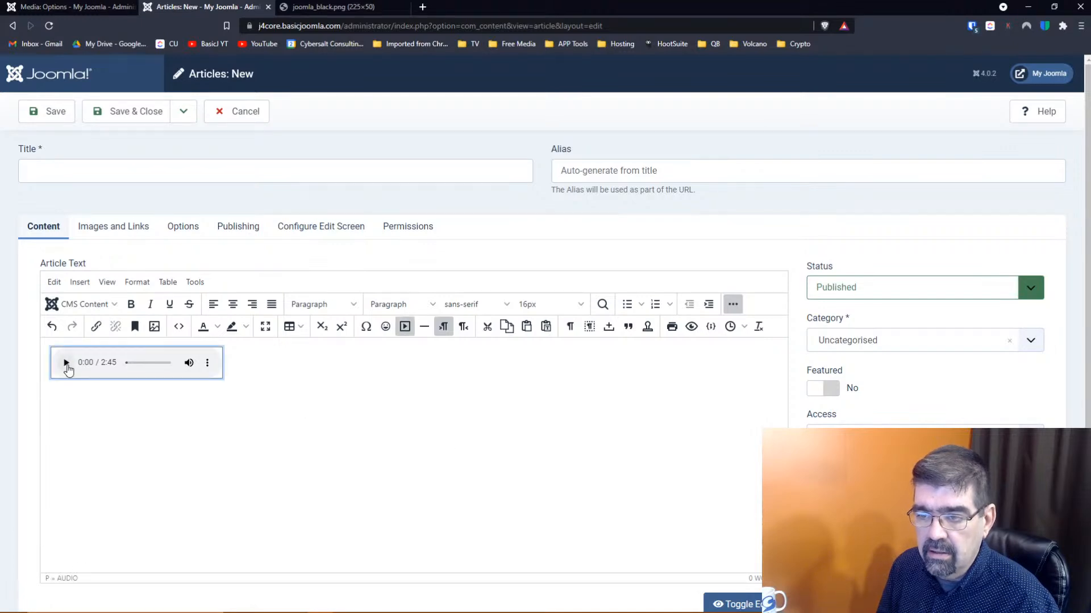
pyautogui.click(272, 372)
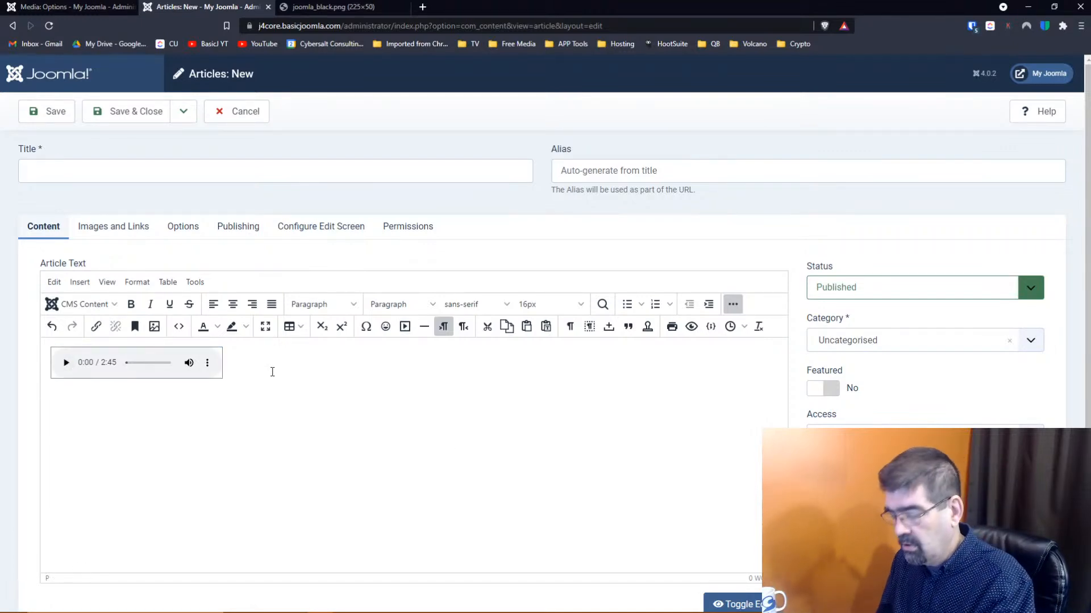
# Replace the audio player with a 'Download 20jams' link to the same audio file
pyautogui.press('BackSpace')
pyautogui.click(74, 307)
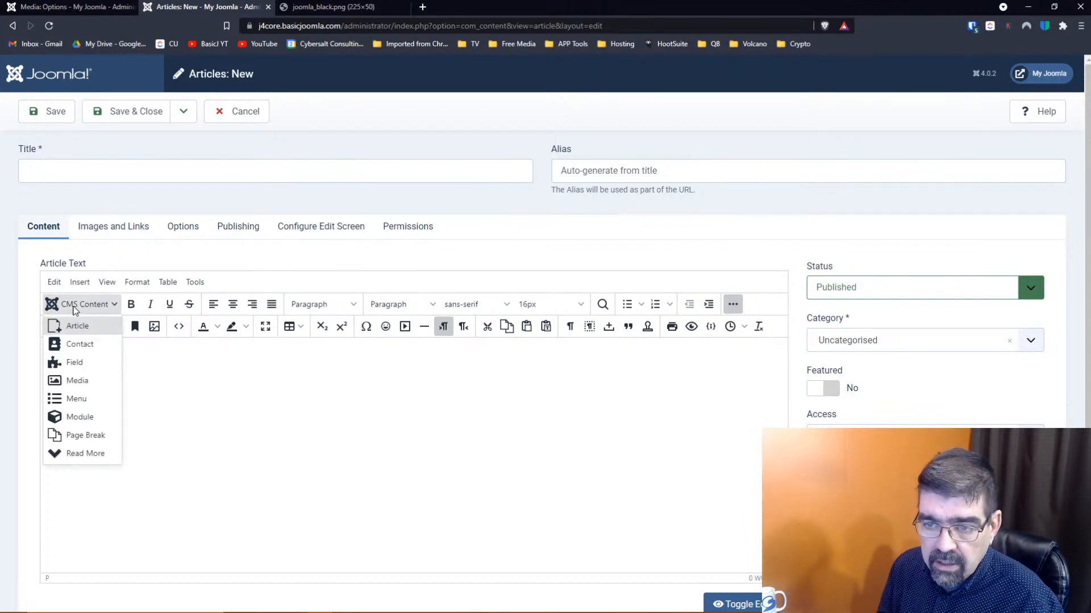
pyautogui.click(80, 380)
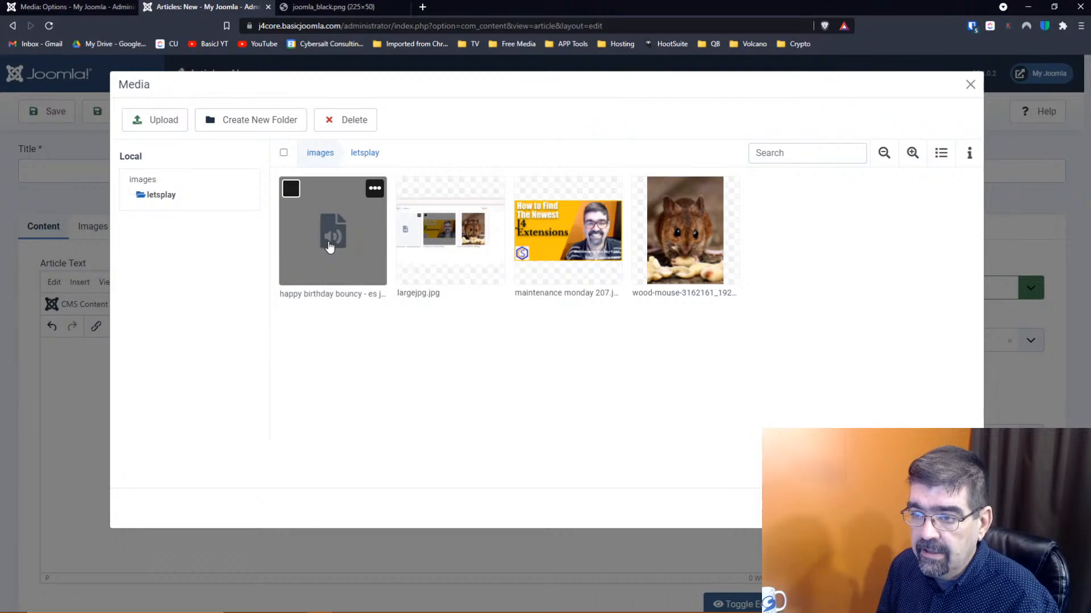
pyautogui.click(329, 245)
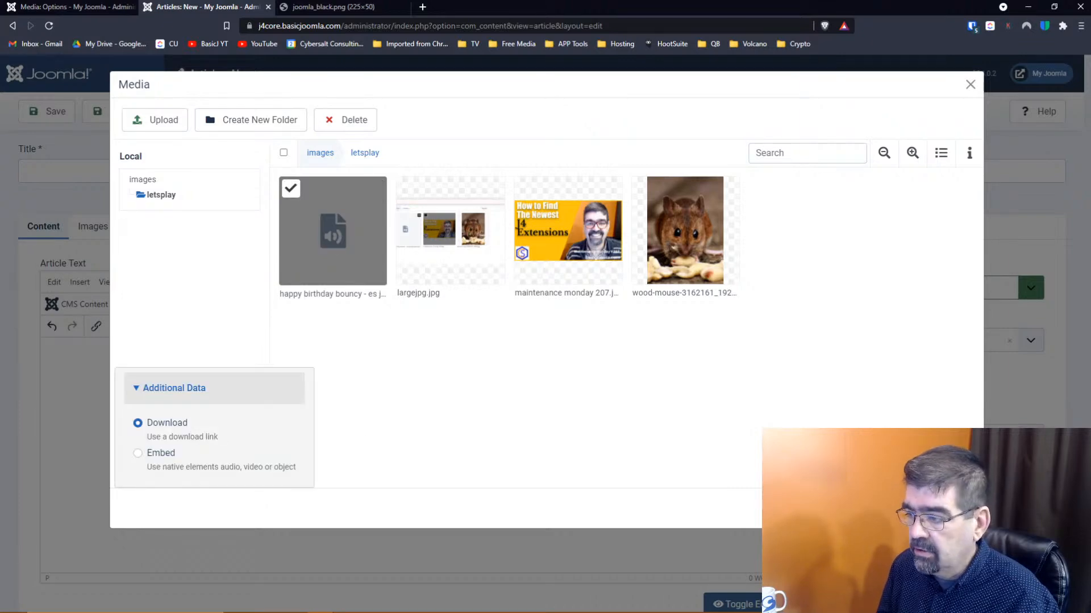
pyautogui.click(892, 509)
# Inspect the download link's settings without changes, then delete the link text
pyautogui.tripleClick(101, 353)
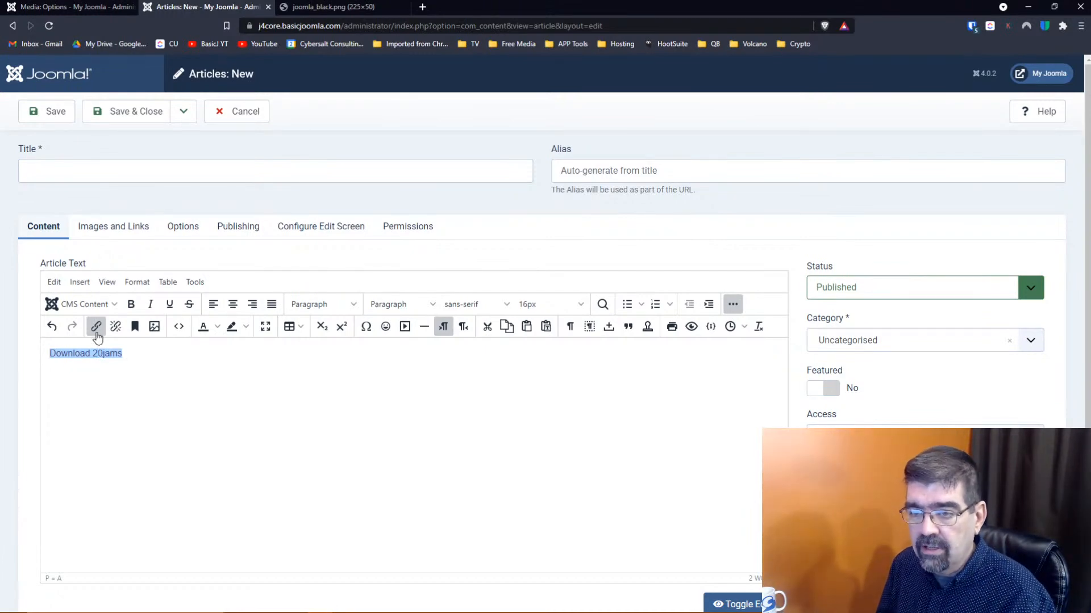
pyautogui.click(96, 330)
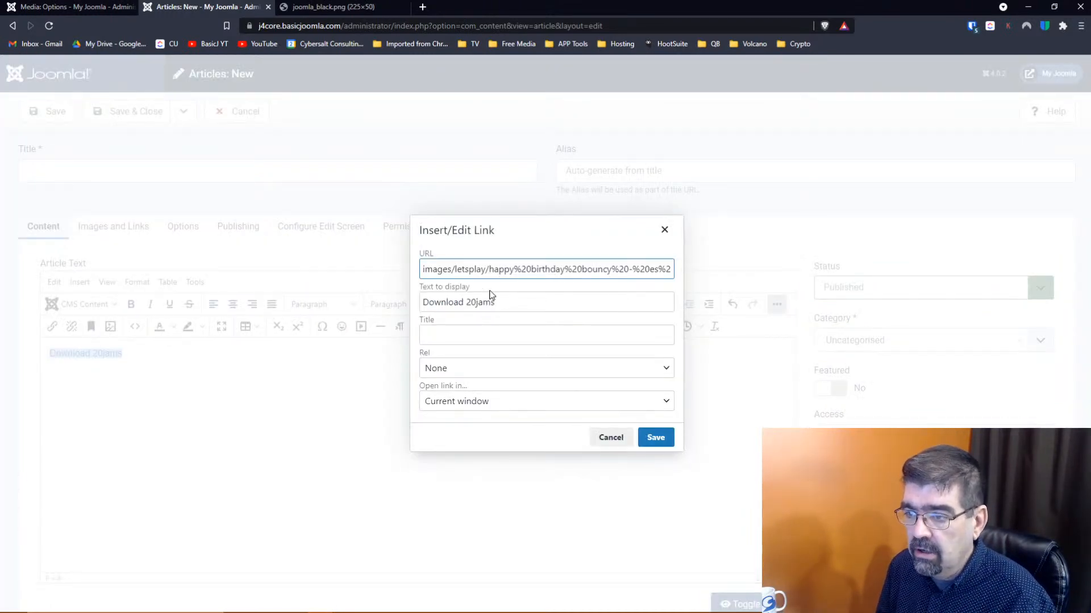
pyautogui.moveTo(513, 302); pyautogui.dragTo(416, 305)
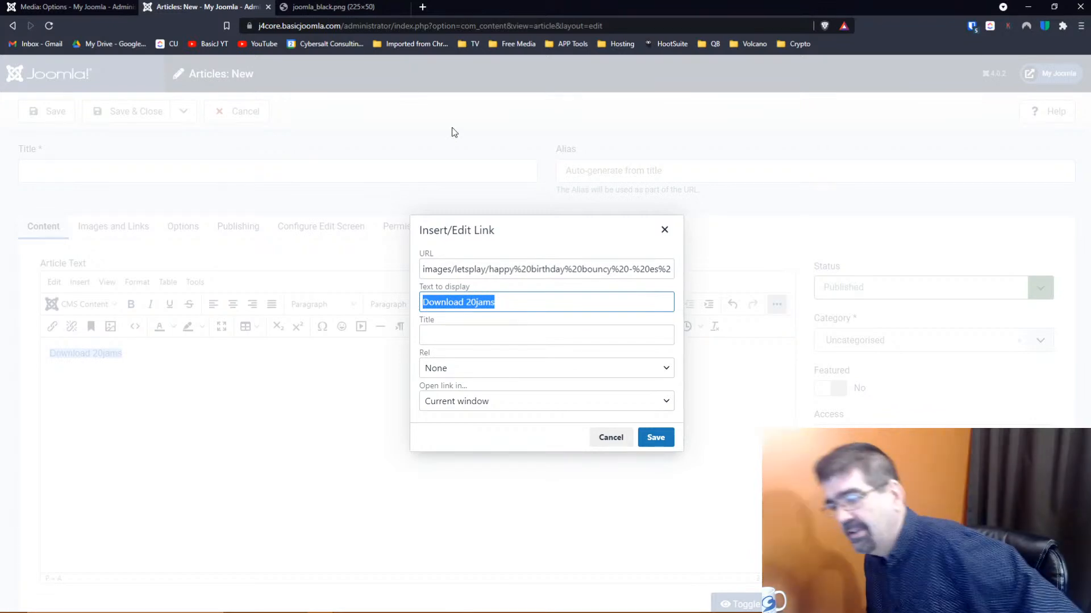
pyautogui.click(611, 437)
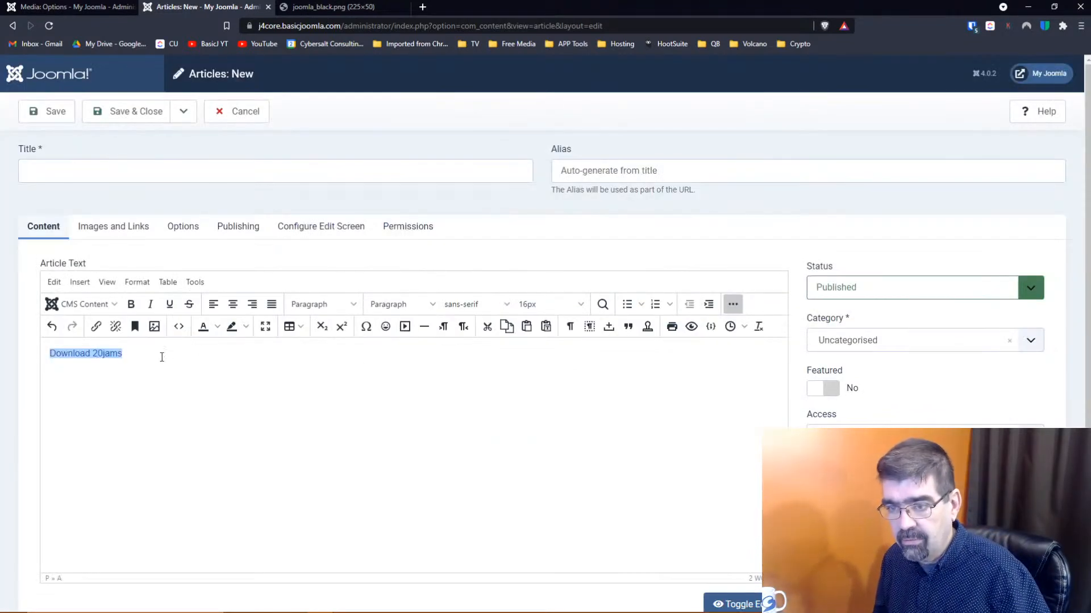
pyautogui.press('BackSpace')
pyautogui.press('BackSpace')
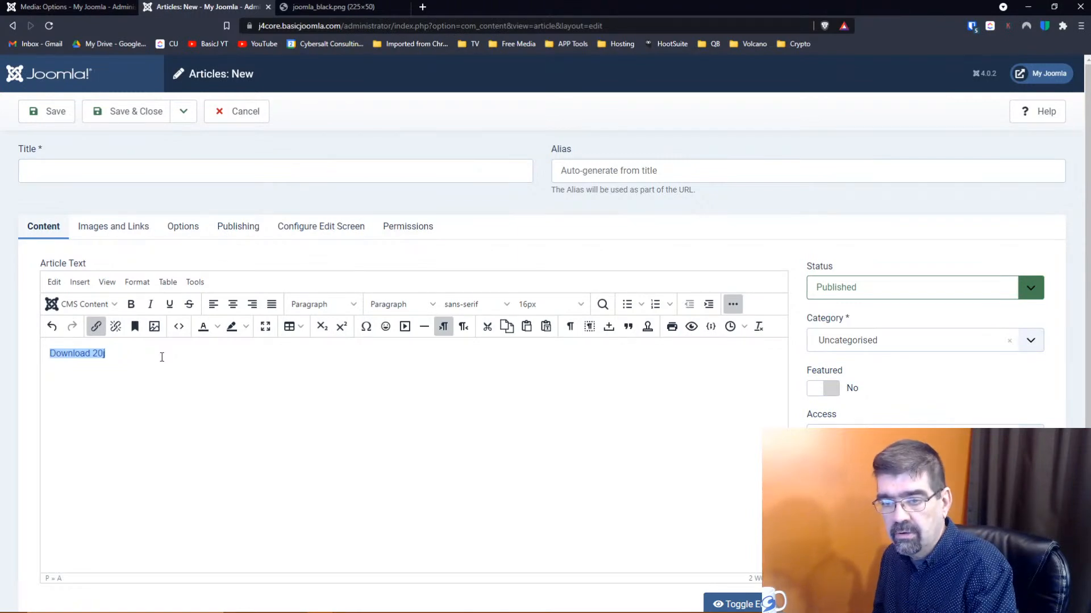
pyautogui.press('BackSpace')
pyautogui.press('BackSpace')
pyautogui.press('BackSpace')
pyautogui.press('BackSpace')
pyautogui.press('BackSpace')
pyautogui.press('BackSpace')
pyautogui.press('BackSpace')
pyautogui.press('BackSpace')
pyautogui.press('BackSpace')
pyautogui.press('BackSpace')
pyautogui.press('BackSpace')
pyautogui.press('BackSpace')
pyautogui.click(105, 307)
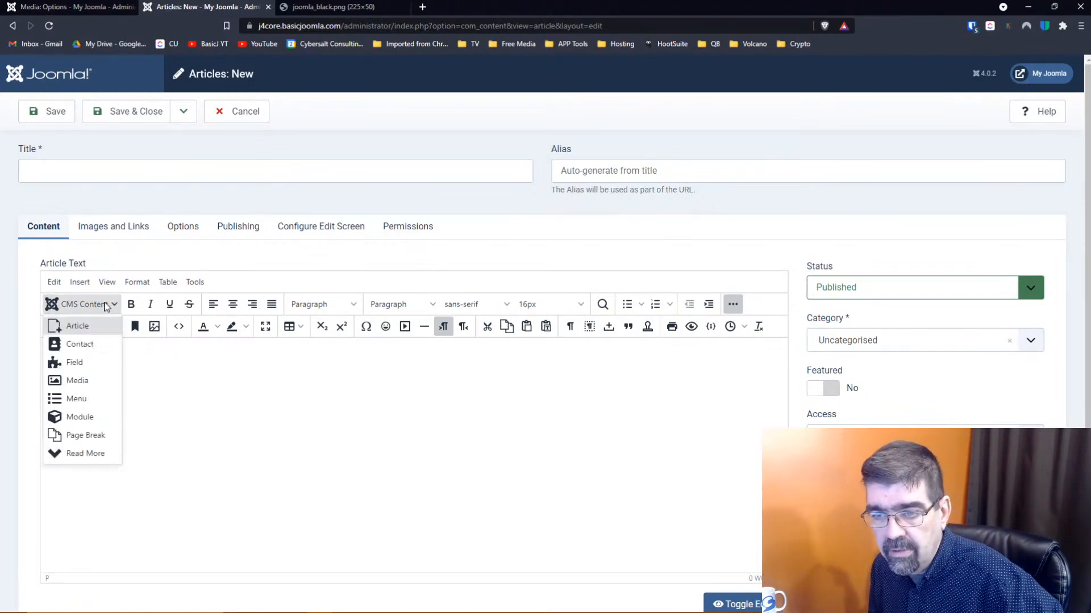
# Insert the 'How to Find The Newest J4 Extensions' image captioned 'This is a caption!'
pyautogui.click(83, 386)
pyautogui.click(577, 247)
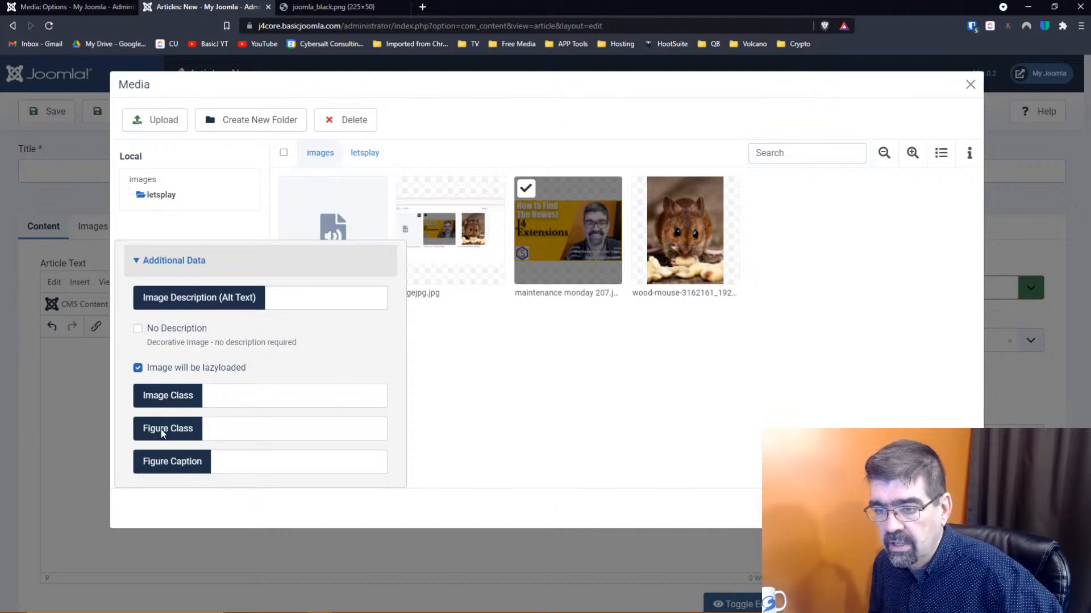
pyautogui.click(267, 464)
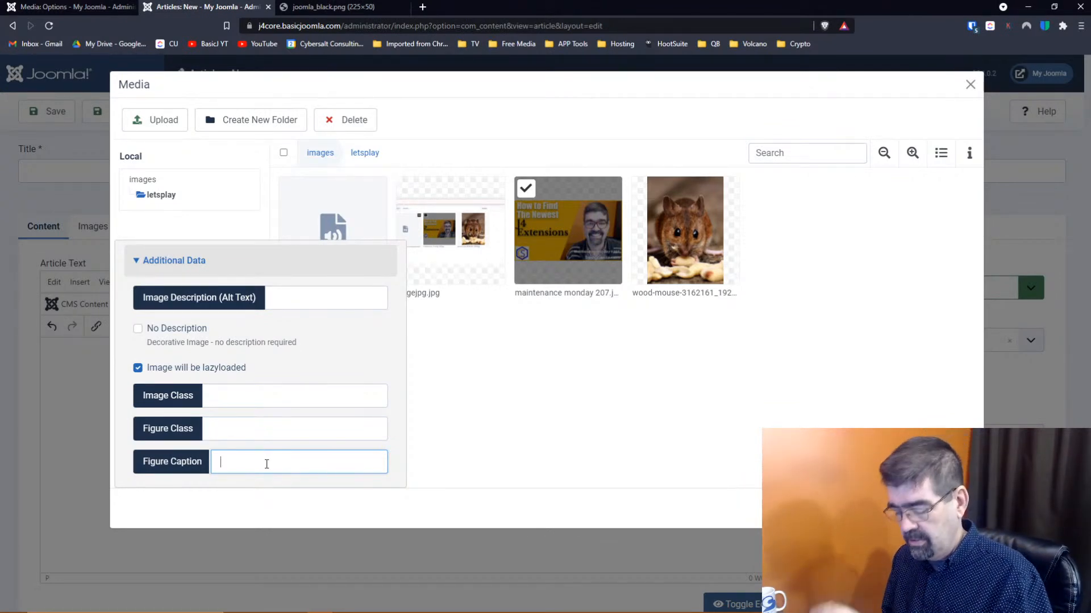
pyautogui.write('This is a caption!')
pyautogui.press('Tab')
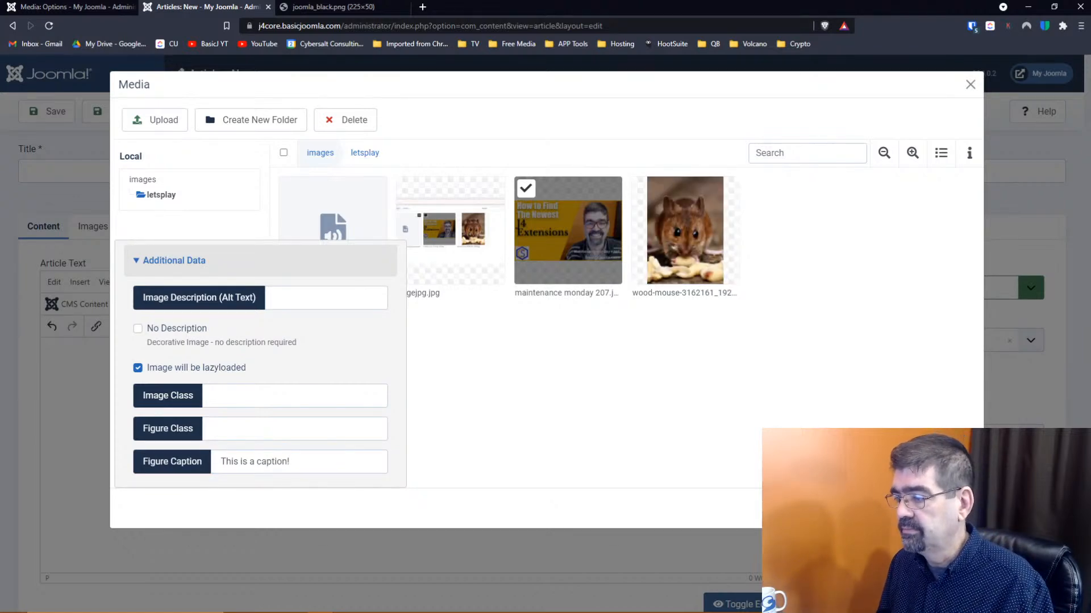
pyautogui.click(899, 509)
pyautogui.scroll(-1, 520, 413)
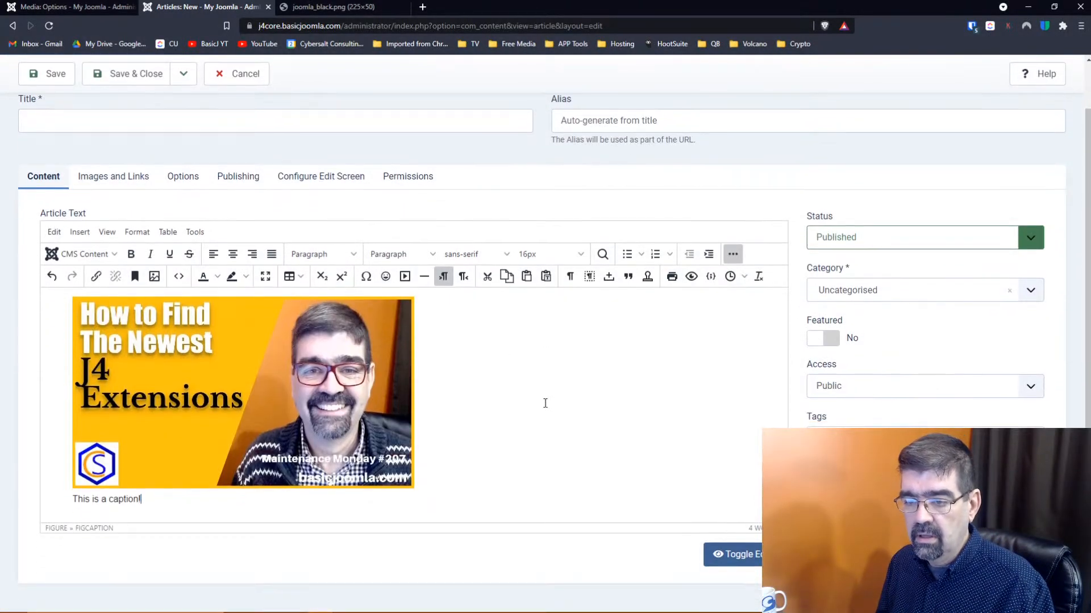
pyautogui.moveTo(160, 500); pyautogui.dragTo(70, 494)
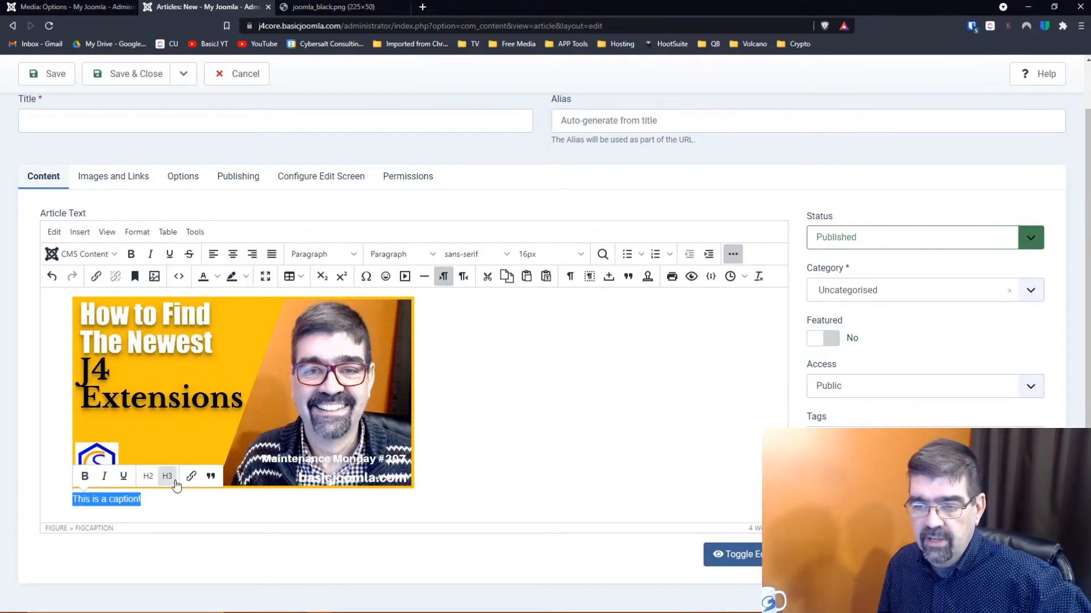
# Add a line below the caption, close the CMS Content list, and discard the article unsaved
pyautogui.click(278, 518)
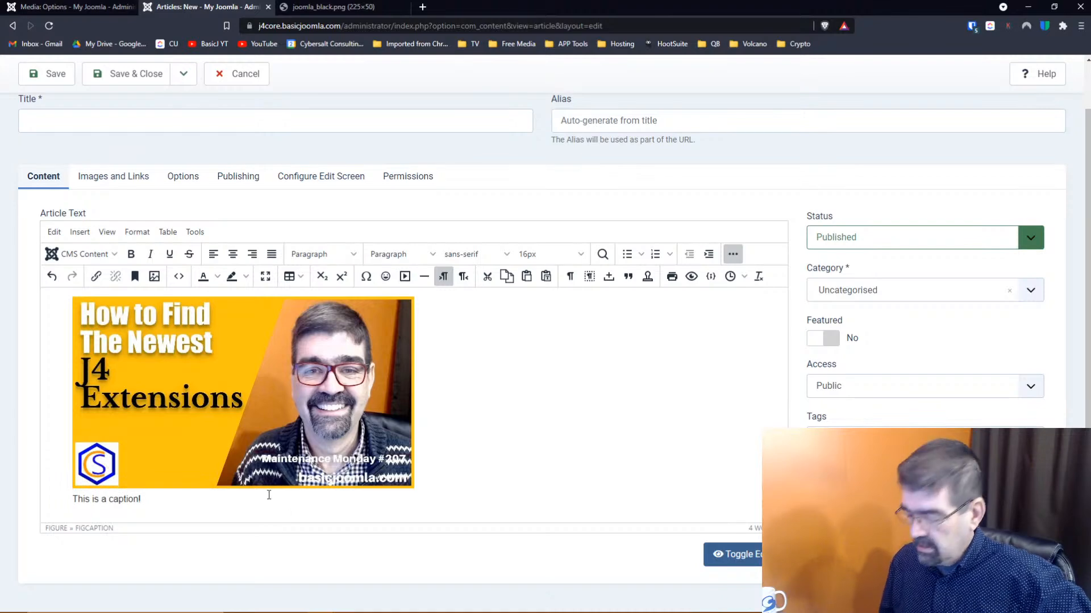
pyautogui.press('Return')
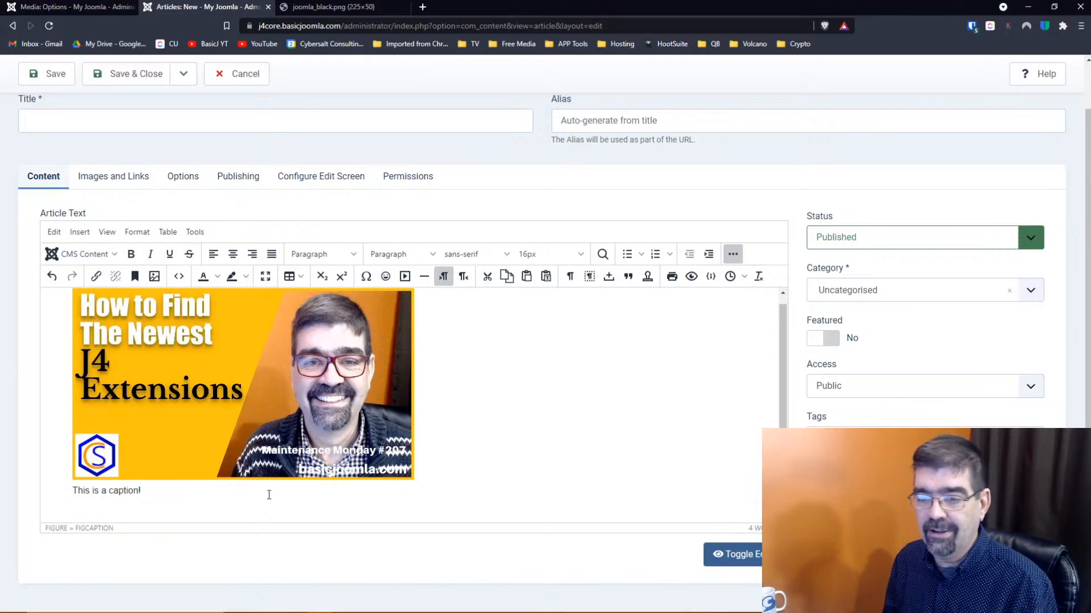
pyautogui.click(112, 257)
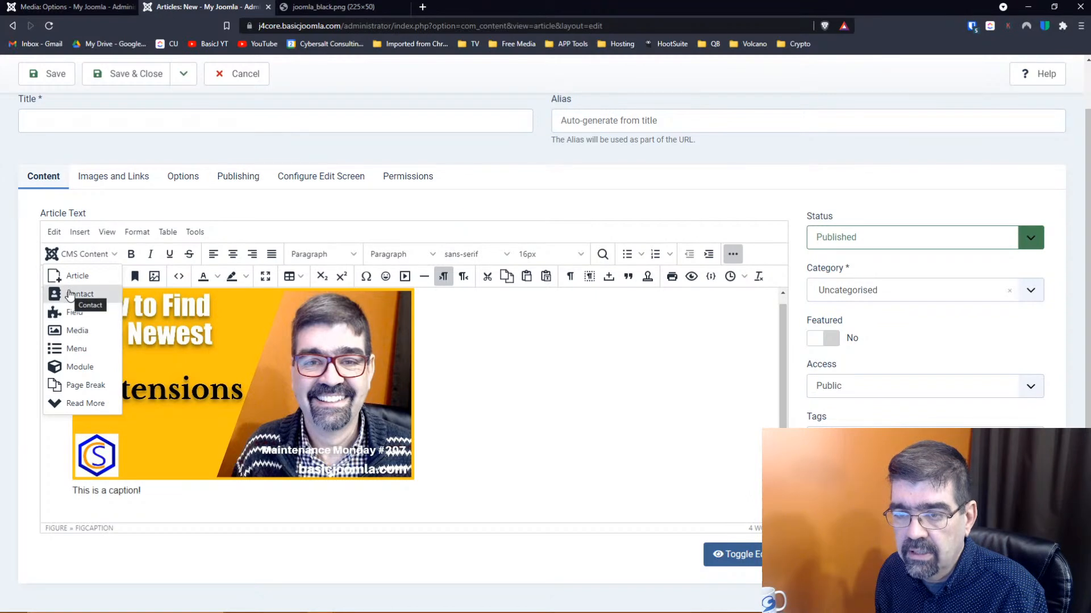
pyautogui.click(495, 377)
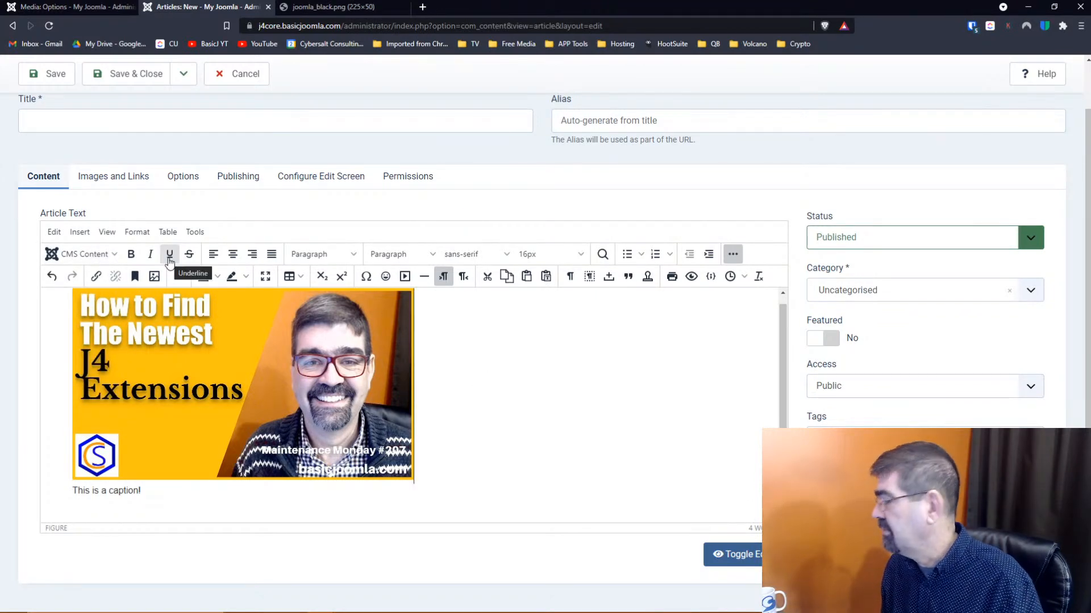
pyautogui.click(249, 81)
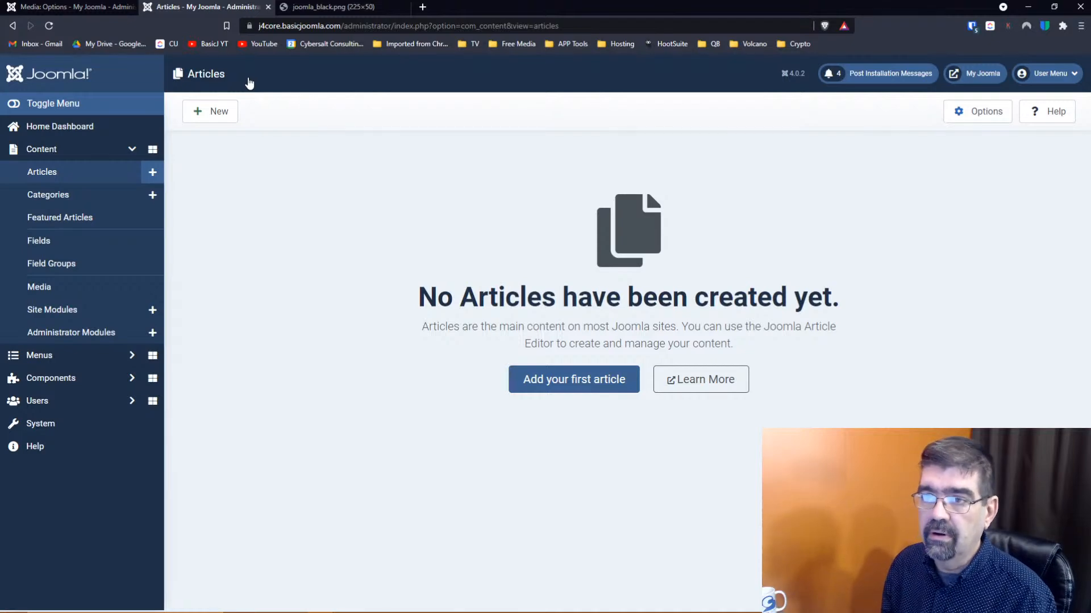
# Close the Articles browser tab to return to the saved Media Options page
pyautogui.click(268, 7)
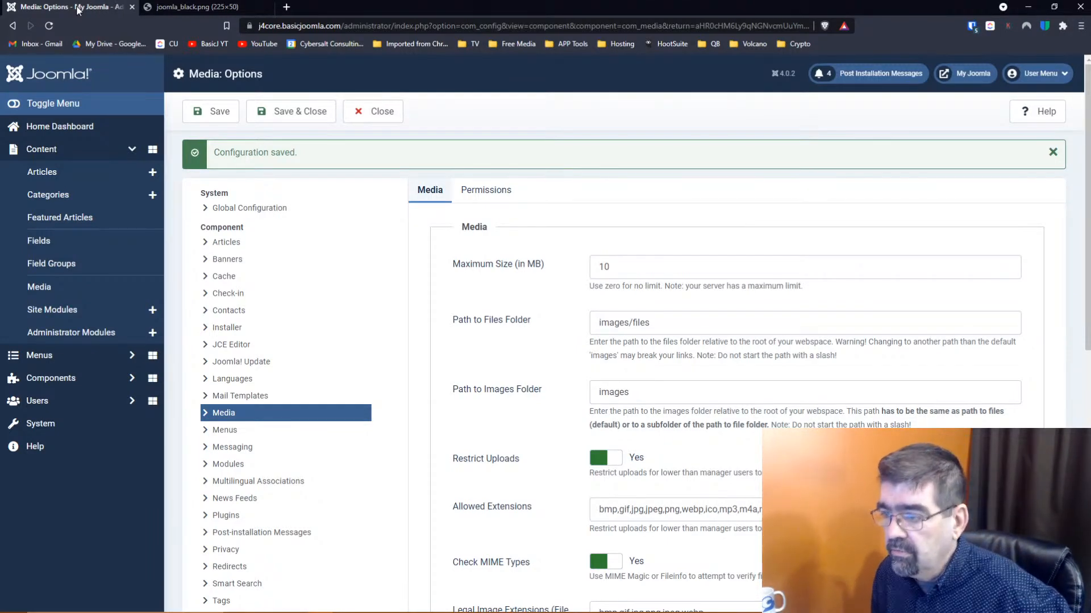
# Save and close the Media Options, then start an upload from the top-level images folder
pyautogui.scroll(-4, 567, 222)
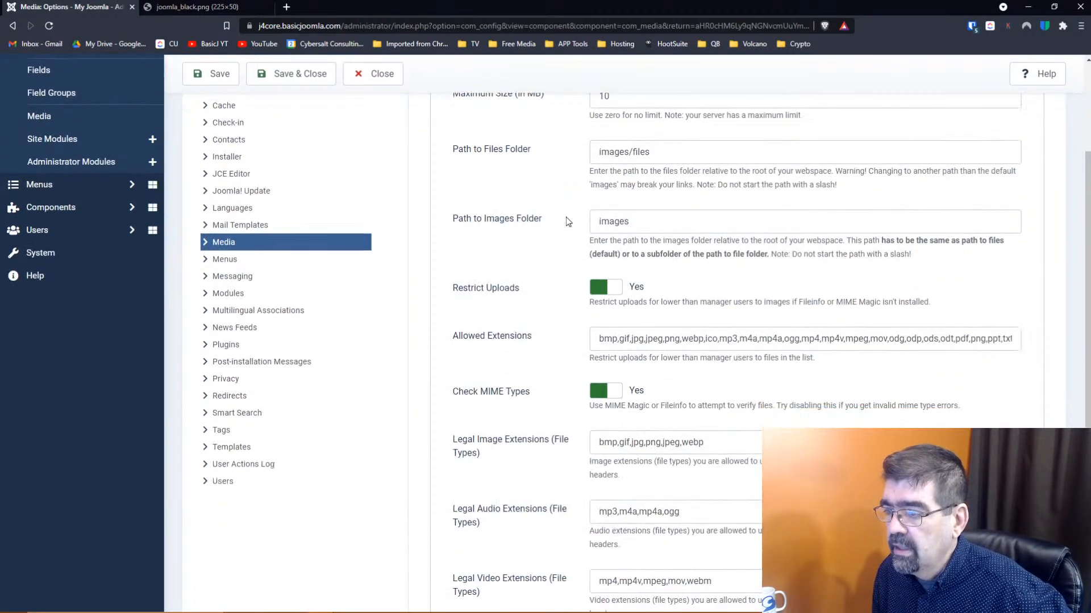
pyautogui.scroll(-2, 566, 222)
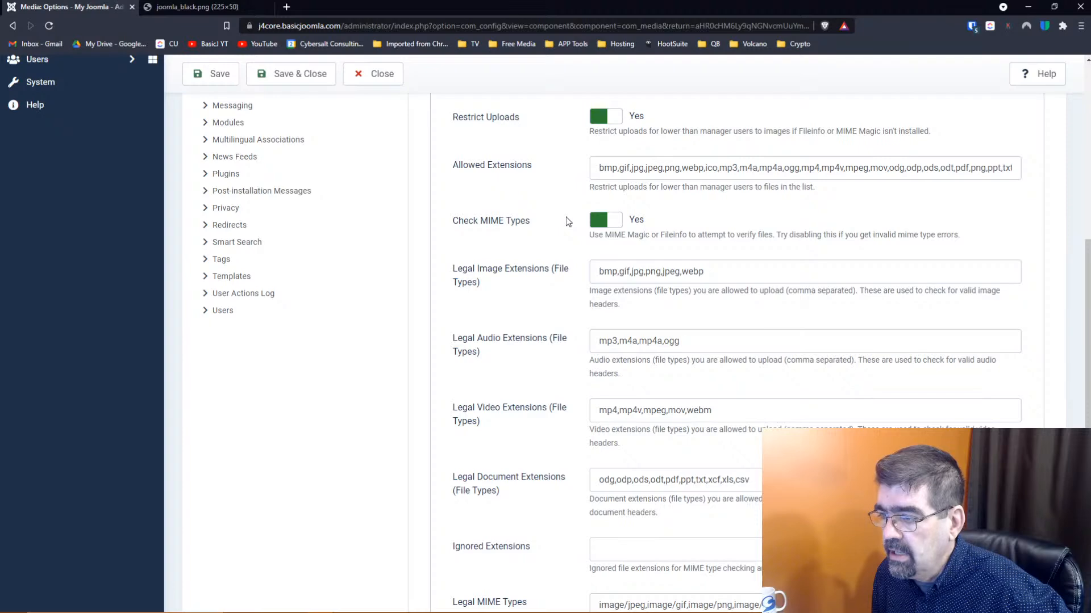
pyautogui.scroll(-2, 568, 221)
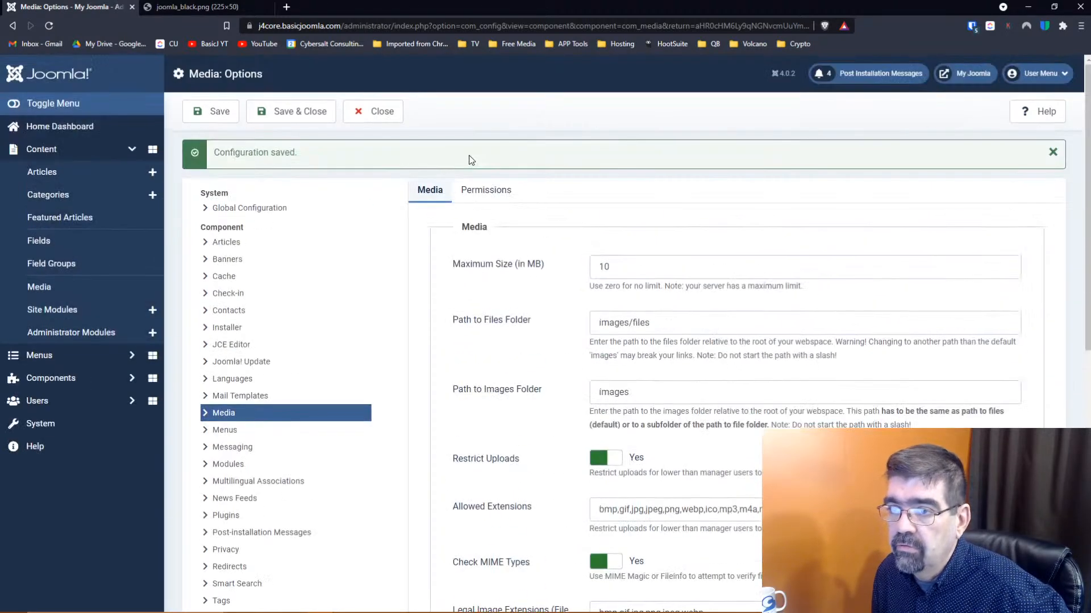
pyautogui.click(307, 118)
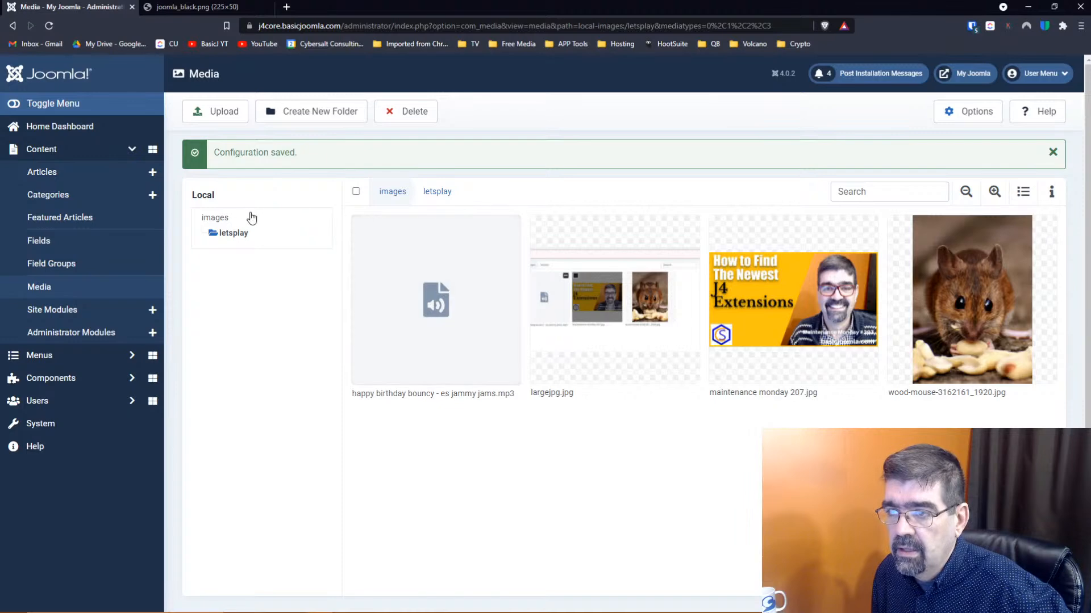
pyautogui.click(392, 191)
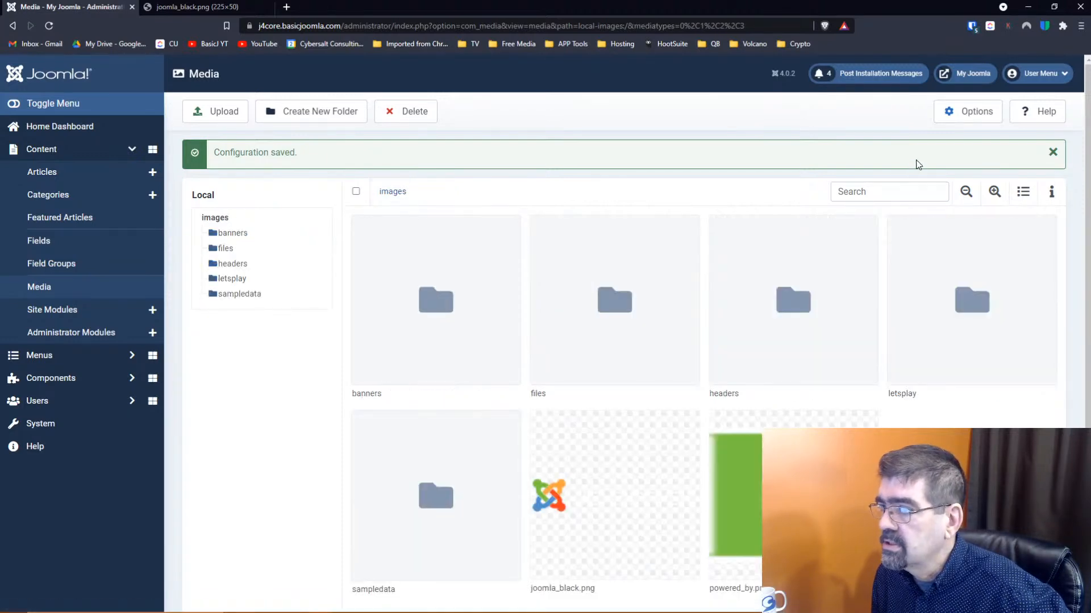
pyautogui.click(230, 112)
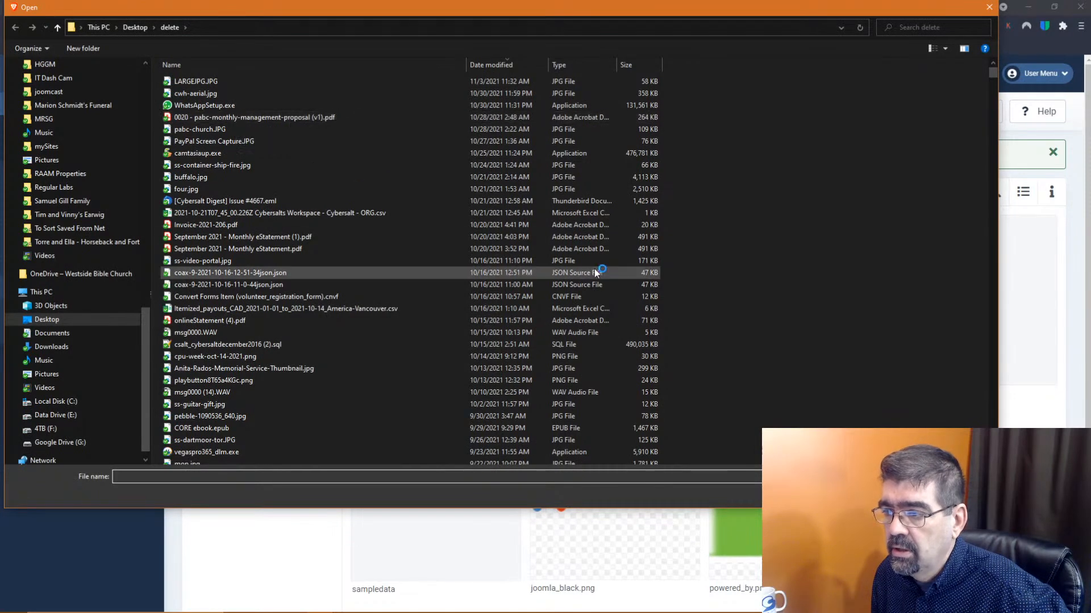
# Sort the files in the Desktop delete folder by Type
pyautogui.scroll(-5, 595, 273)
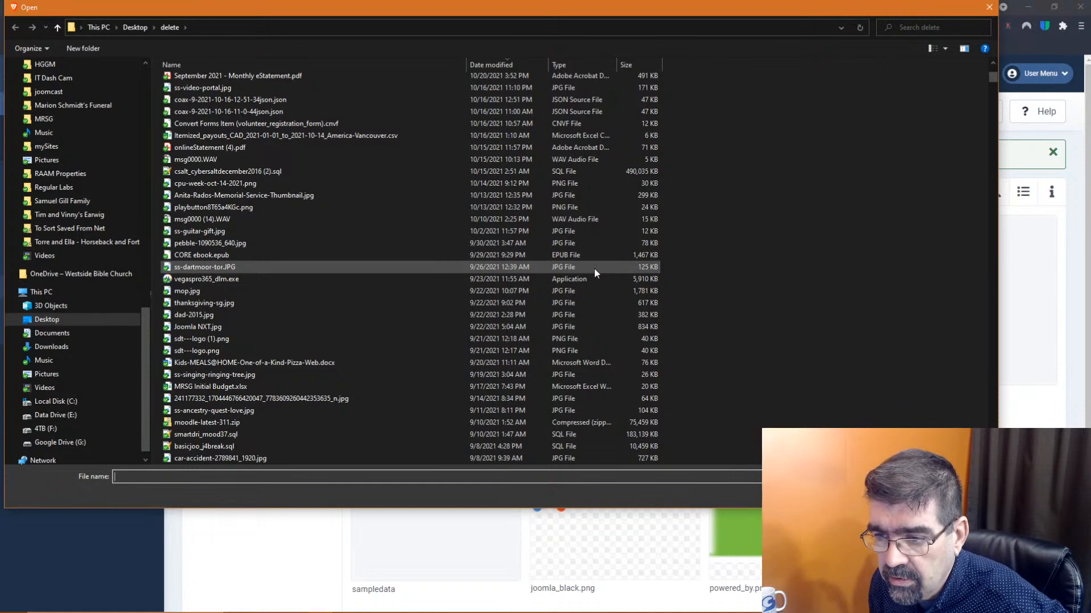
pyautogui.scroll(-7, 594, 268)
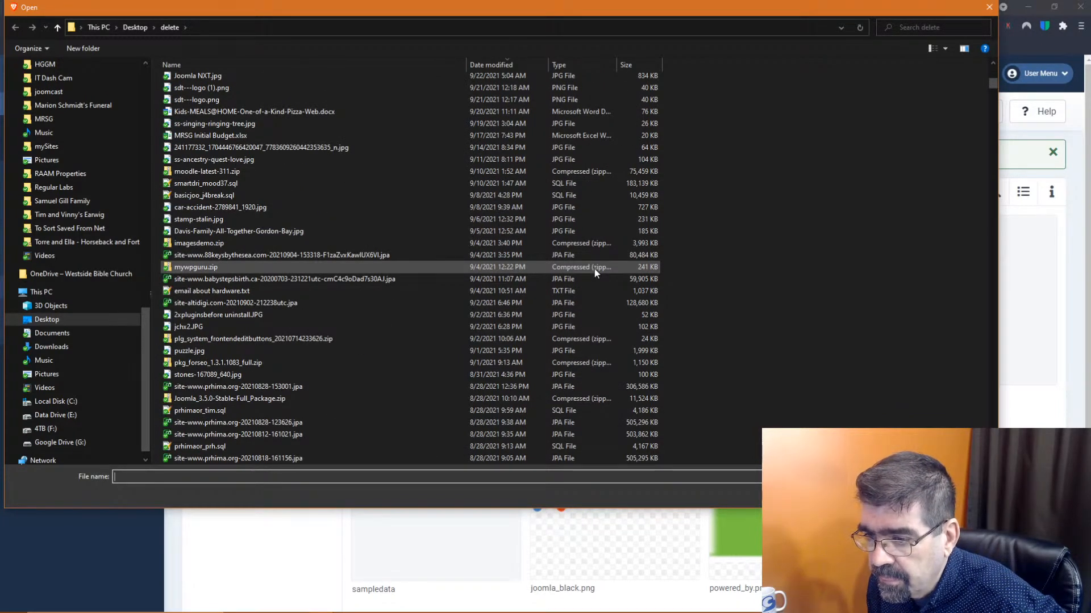
pyautogui.scroll(11, 594, 269)
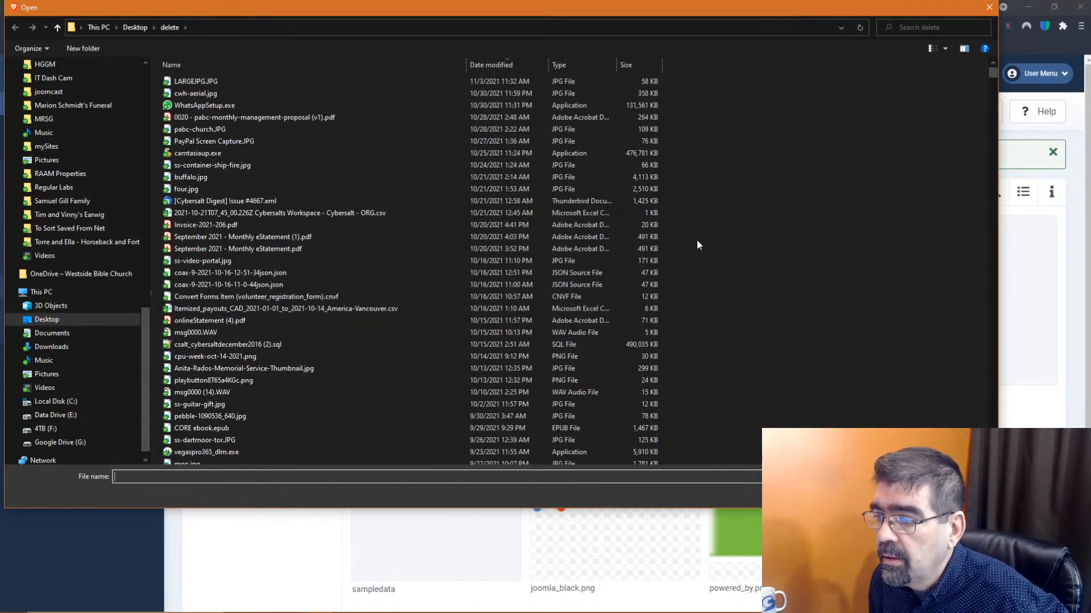
pyautogui.click(569, 64)
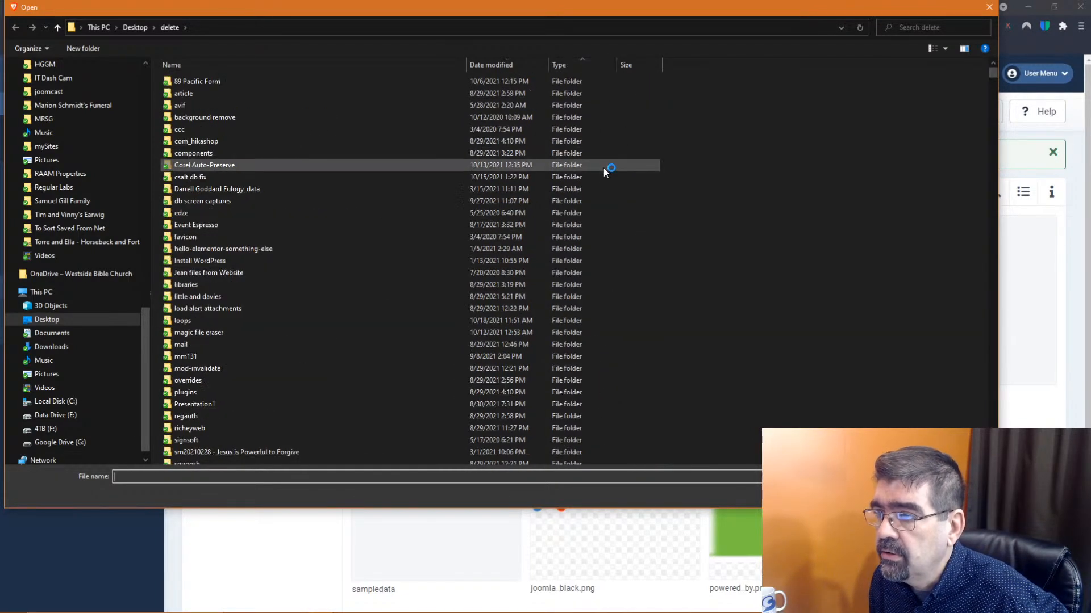
# Scroll through the type-sorted list to locate the MP4 videos
pyautogui.scroll(-20, 603, 167)
pyautogui.scroll(-20, 595, 200)
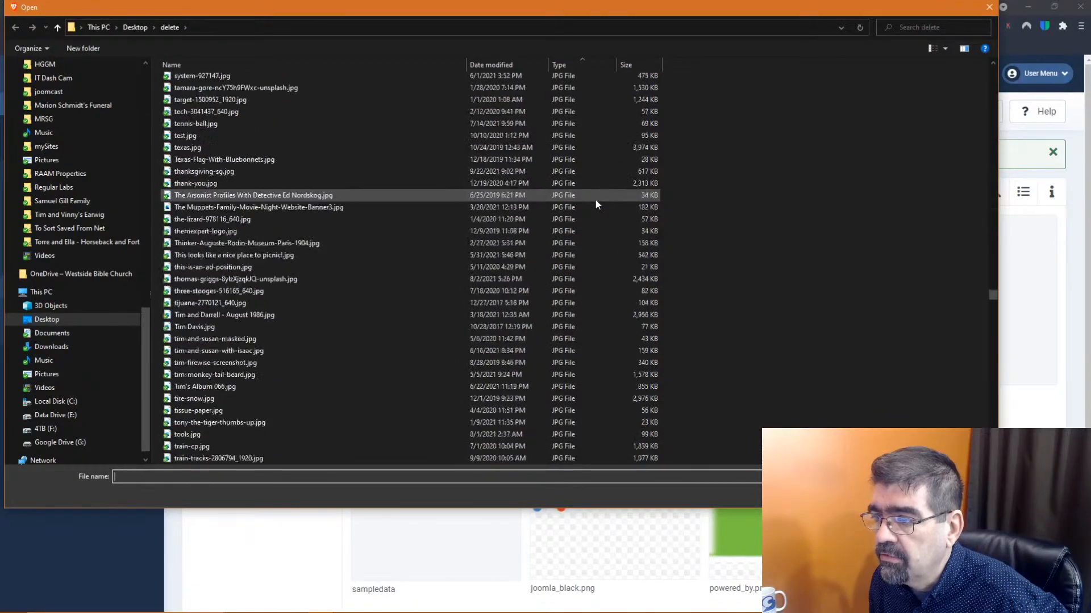
pyautogui.scroll(-20, 595, 200)
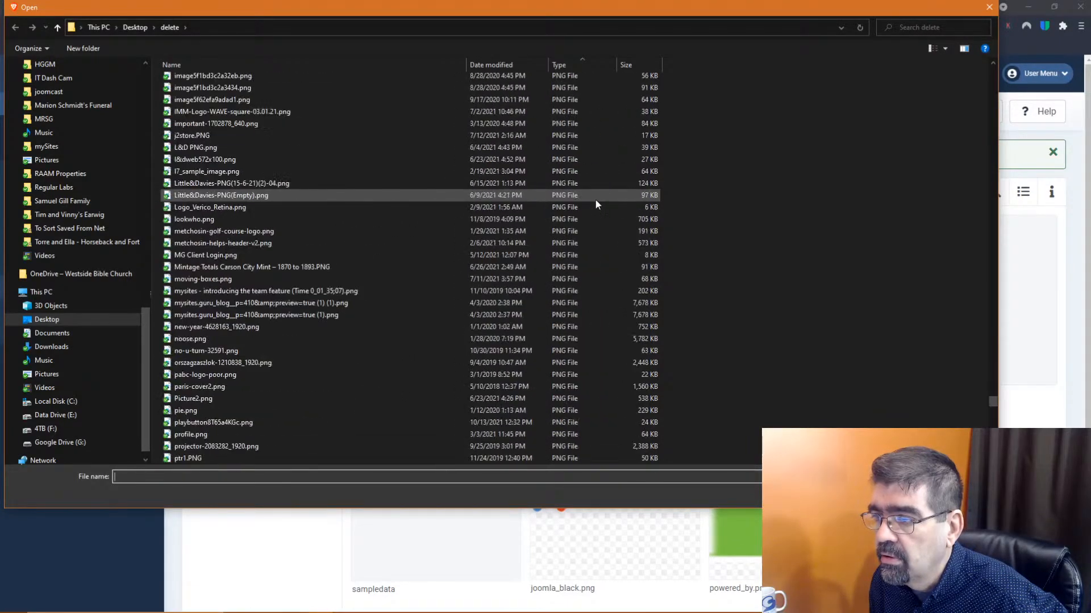
pyautogui.scroll(-20, 596, 200)
pyautogui.scroll(-7, 595, 200)
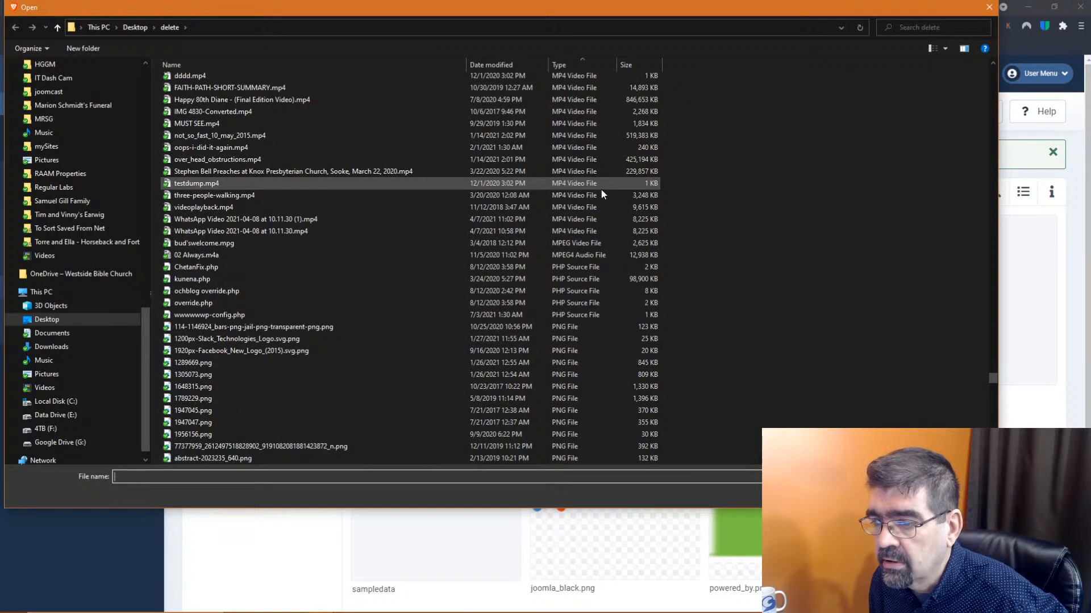
pyautogui.scroll(-20, 601, 193)
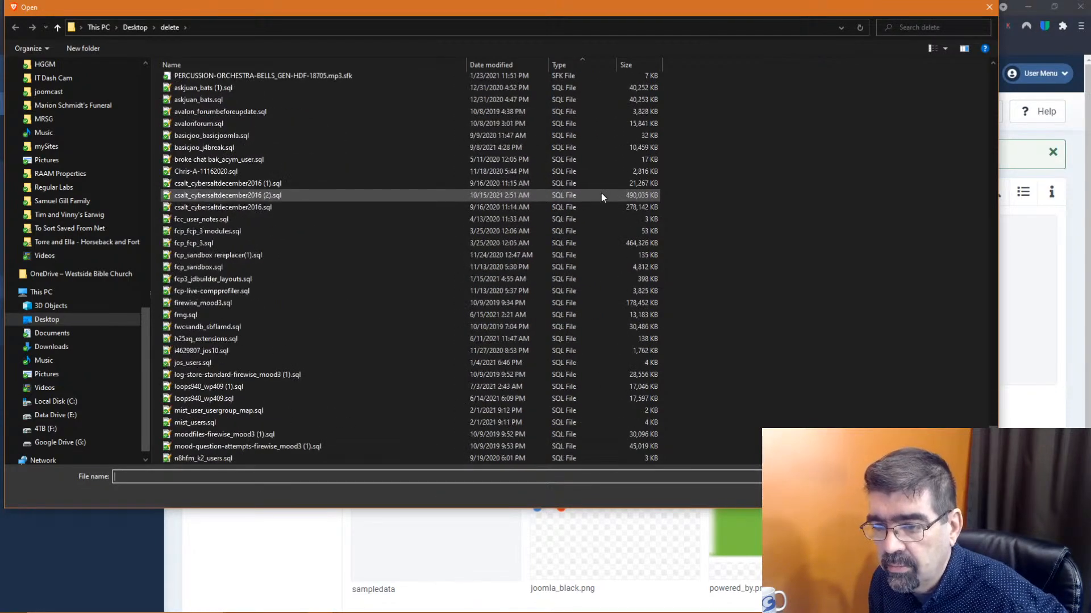
pyautogui.scroll(12, 601, 194)
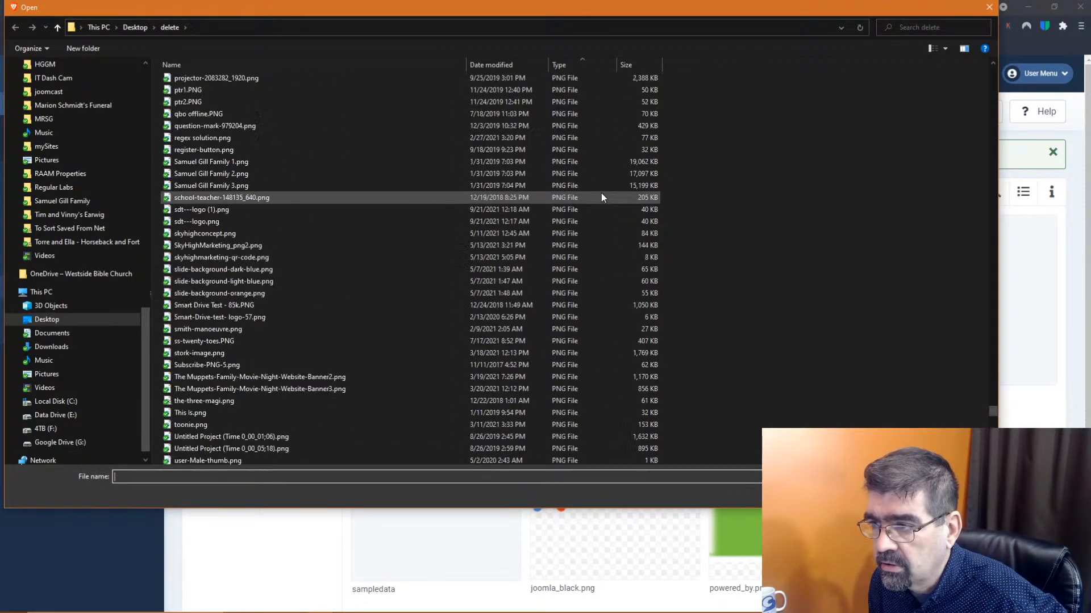
pyautogui.scroll(10, 601, 193)
pyautogui.scroll(15, 601, 196)
pyautogui.scroll(20, 601, 196)
pyautogui.scroll(15, 601, 198)
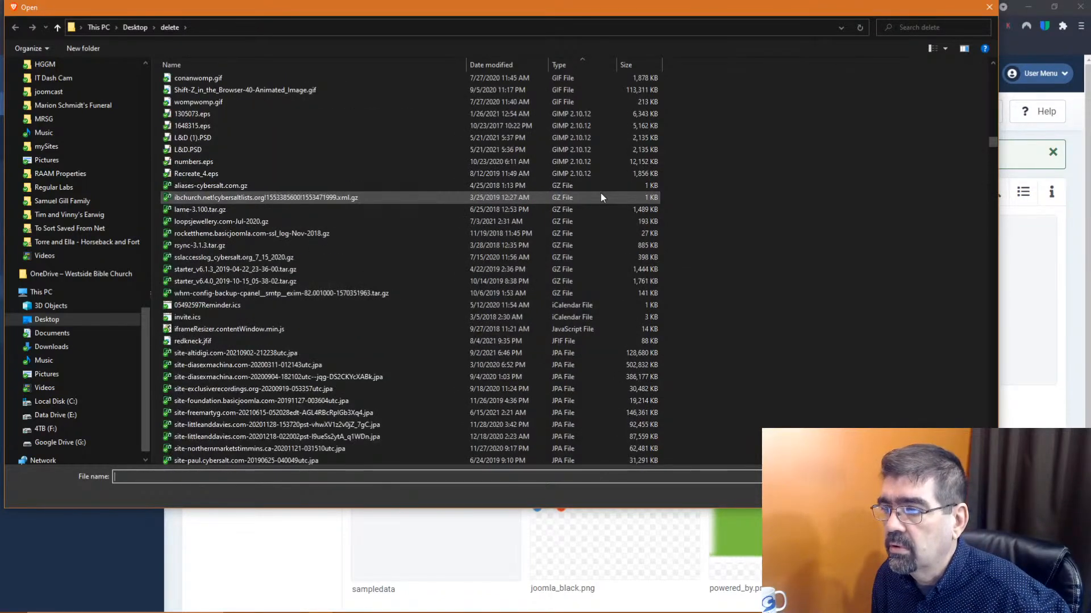
pyautogui.scroll(15, 601, 198)
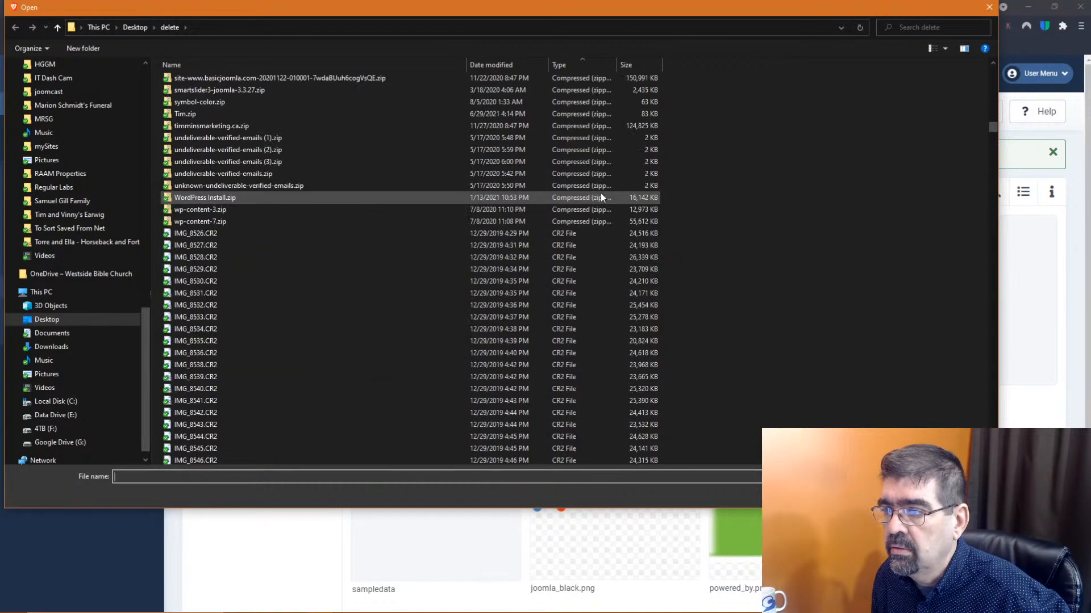
pyautogui.scroll(10, 601, 197)
pyautogui.scroll(10, 601, 197)
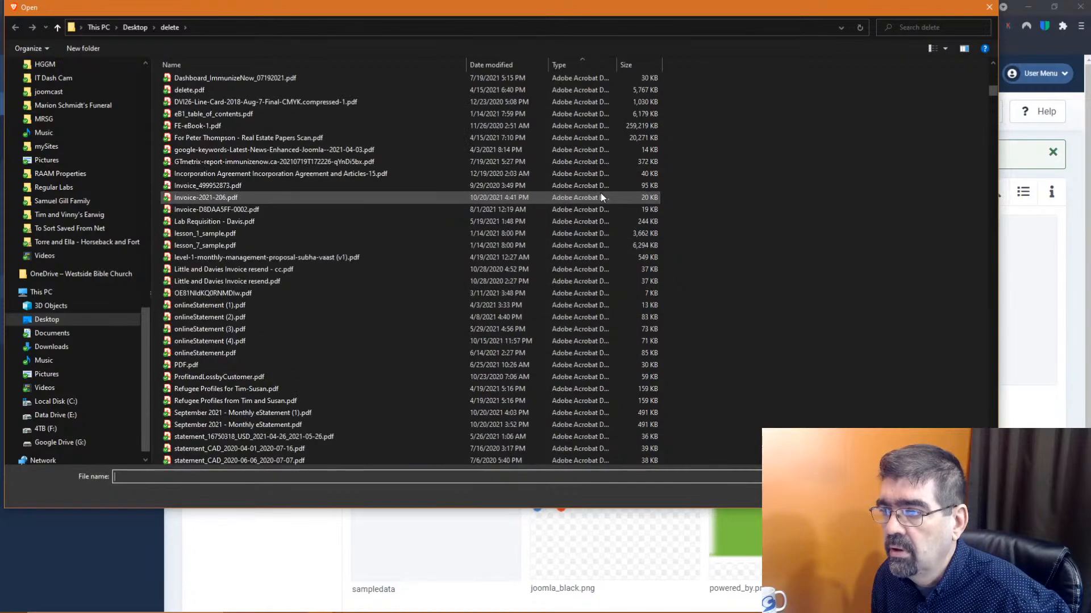
pyautogui.scroll(-20, 601, 198)
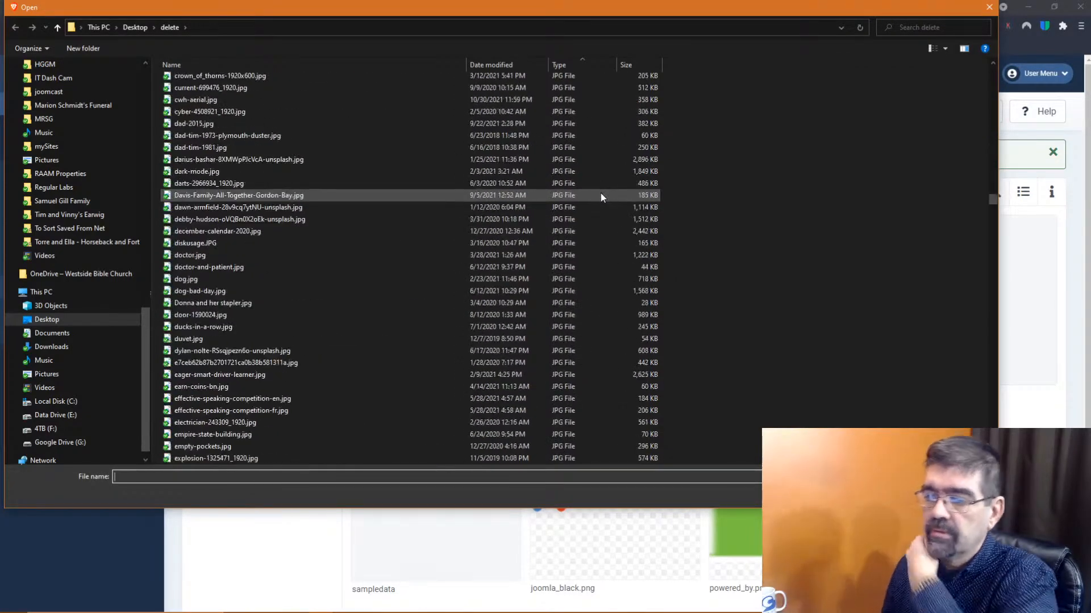
pyautogui.scroll(-20, 600, 196)
pyautogui.scroll(-20, 601, 196)
pyautogui.scroll(15, 601, 196)
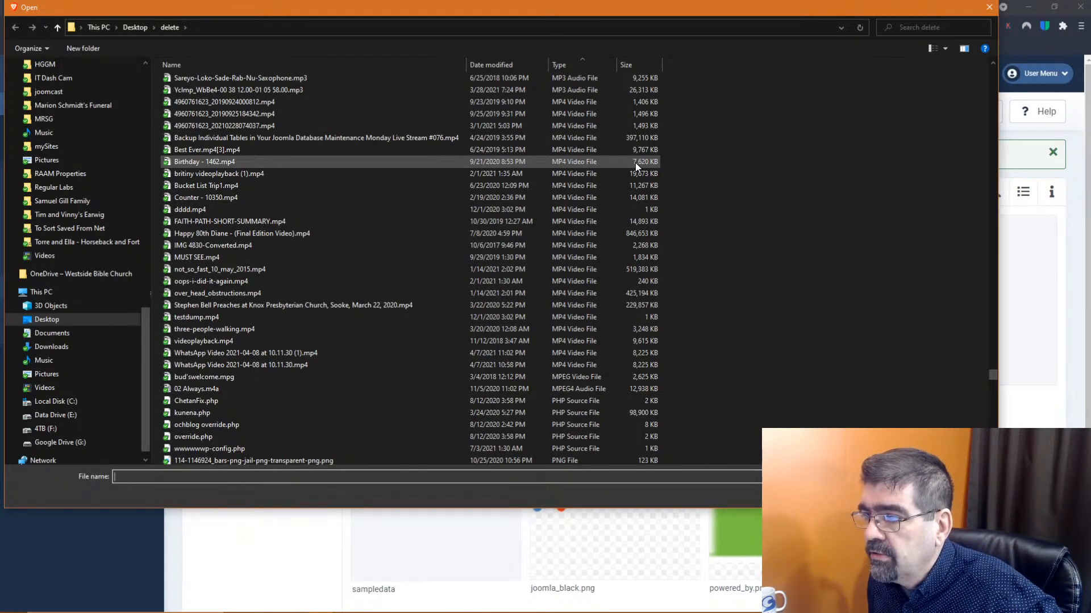
# Rename 'Birthday - 1462.mp4' to 'Birthday-1462.mp4' and pick it for upload
pyautogui.click(212, 161)
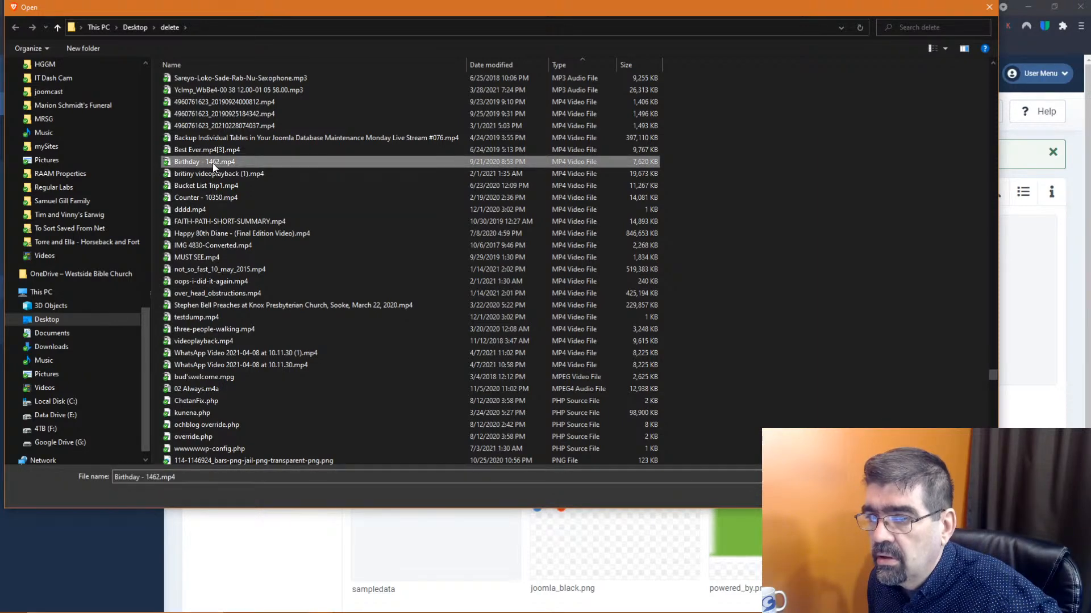
pyautogui.click(213, 162)
pyautogui.click(207, 161)
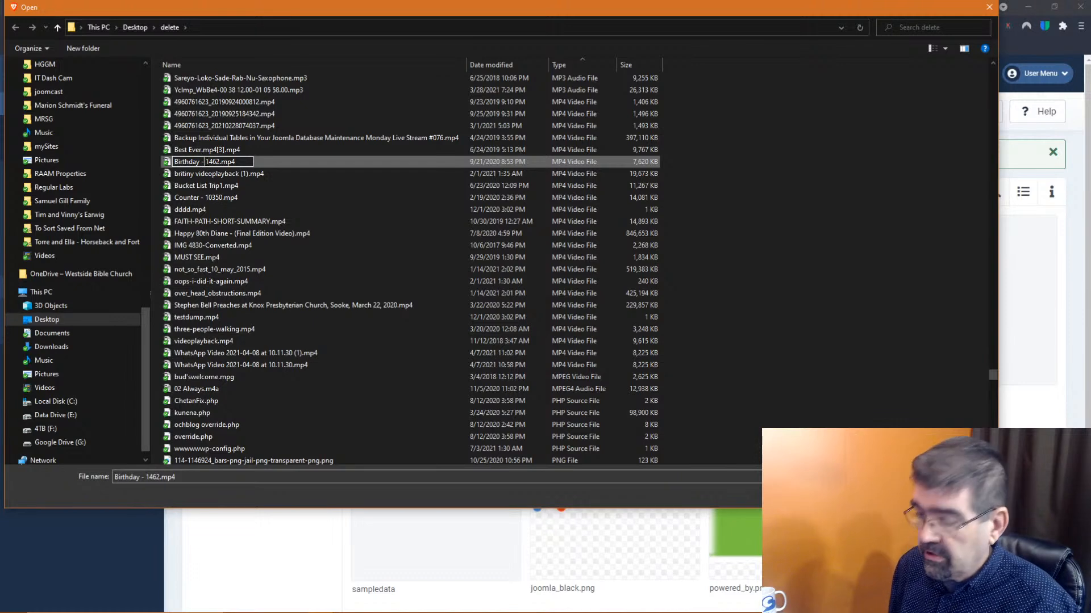
pyautogui.press('BackSpace')
pyautogui.press('BackSpace')
pyautogui.press('BackSpace')
pyautogui.write('-')
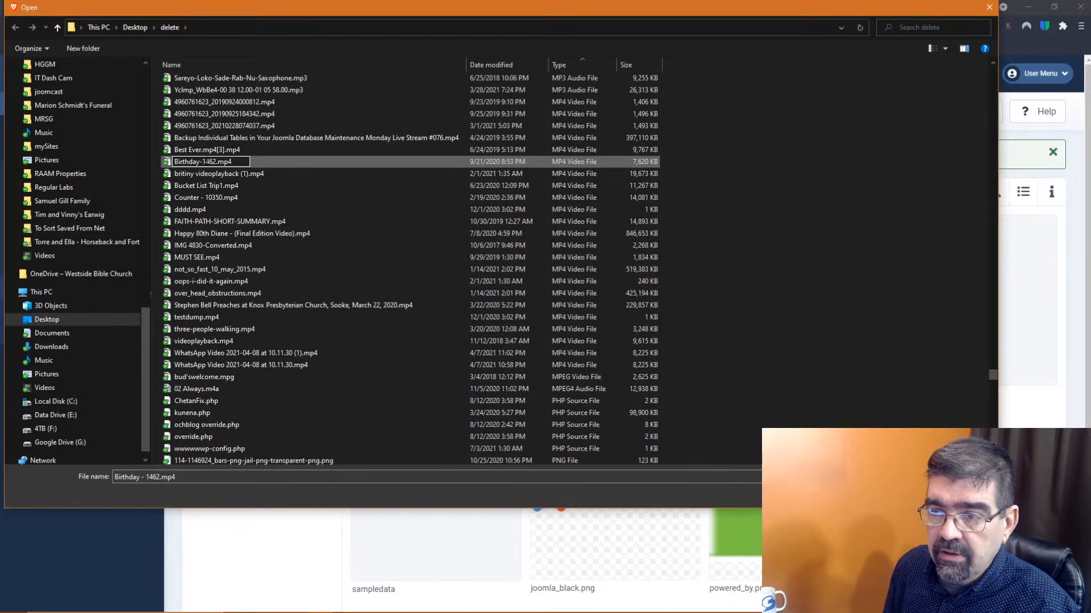
pyautogui.press('Return')
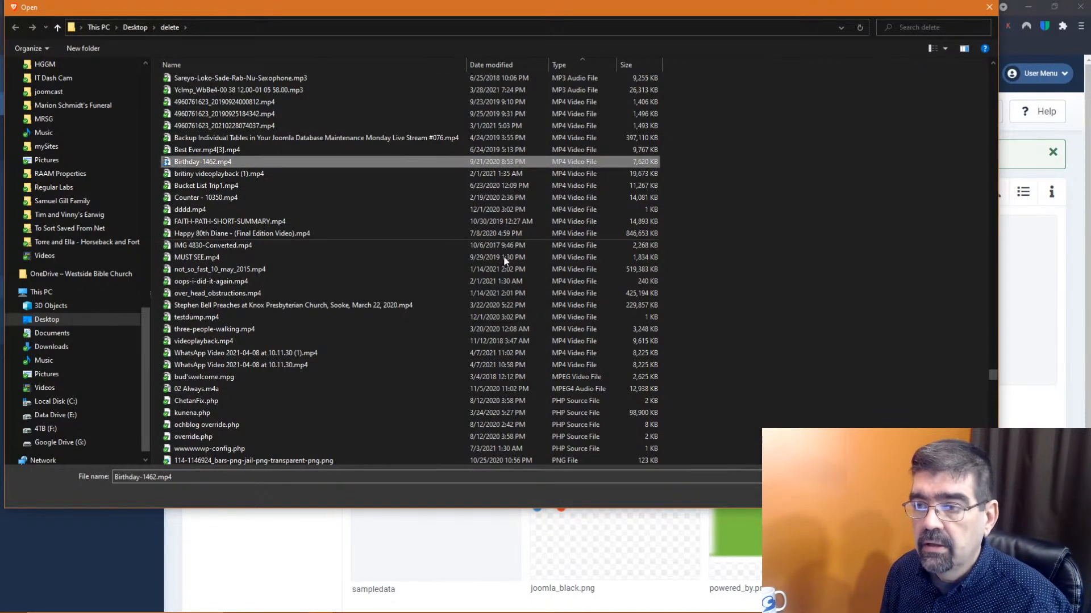
pyautogui.press('Escape')
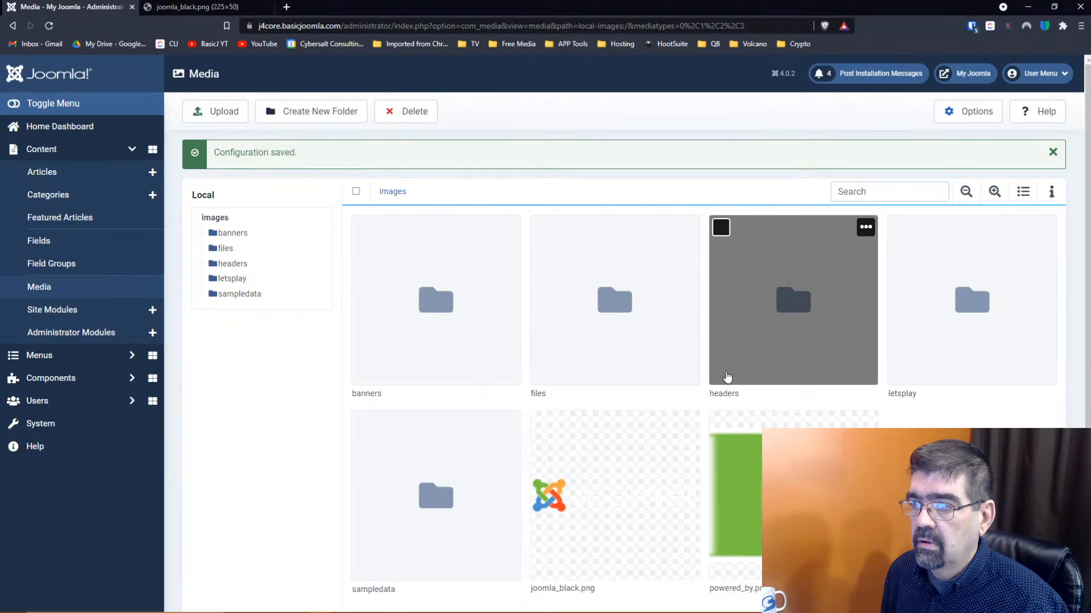
pyautogui.scroll(-1, 728, 377)
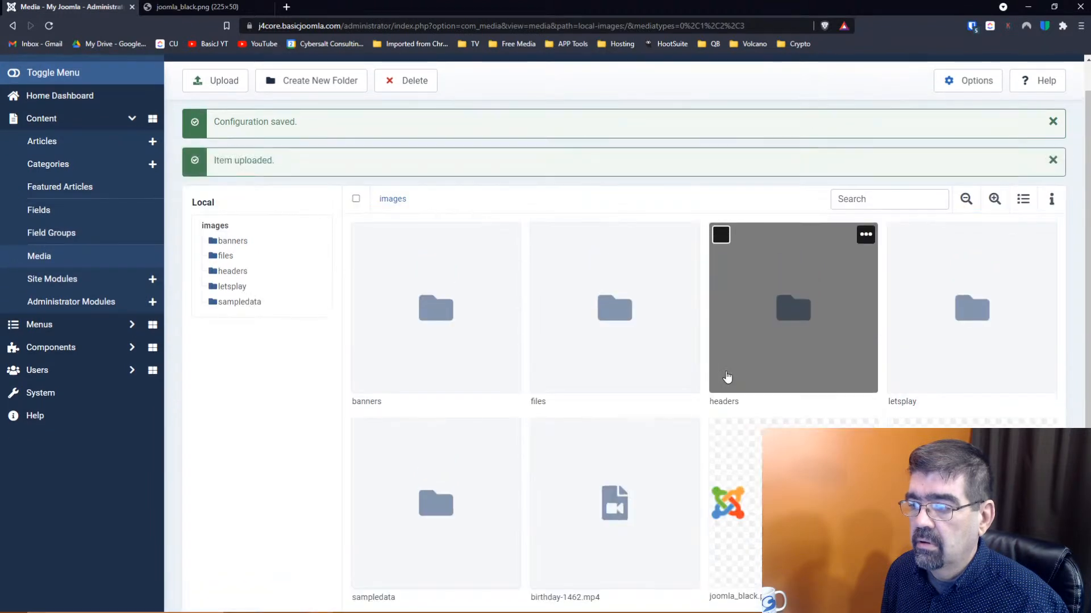
pyautogui.scroll(-1, 727, 377)
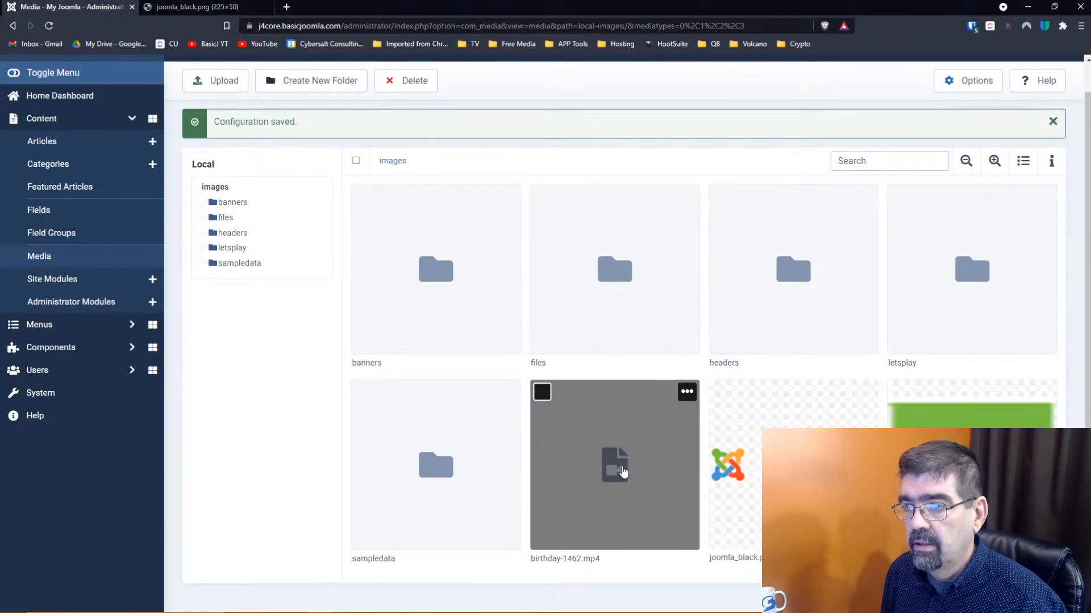
pyautogui.click(624, 472)
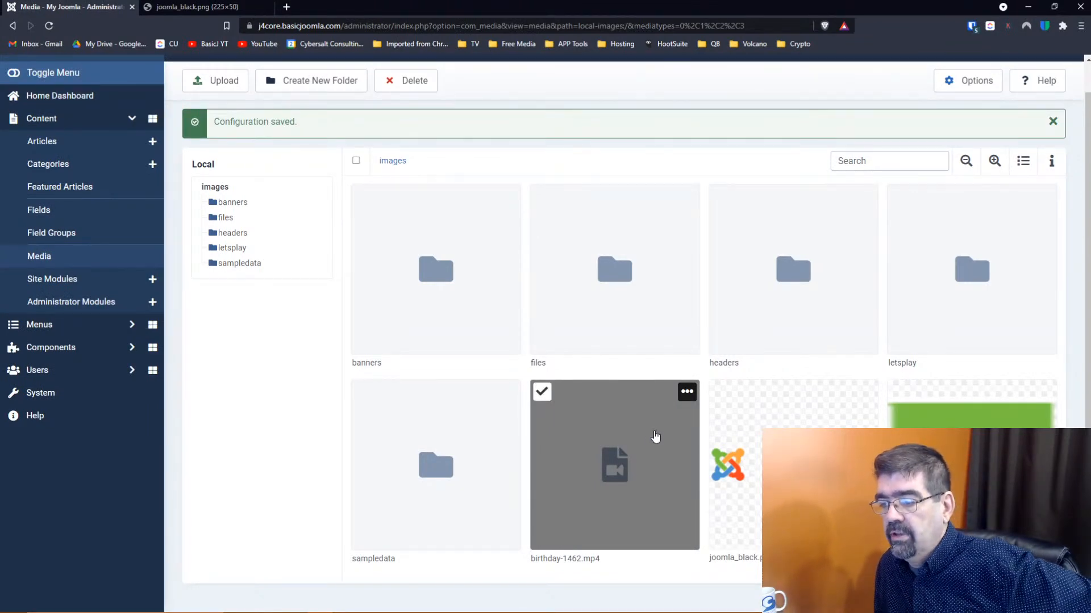
pyautogui.click(686, 391)
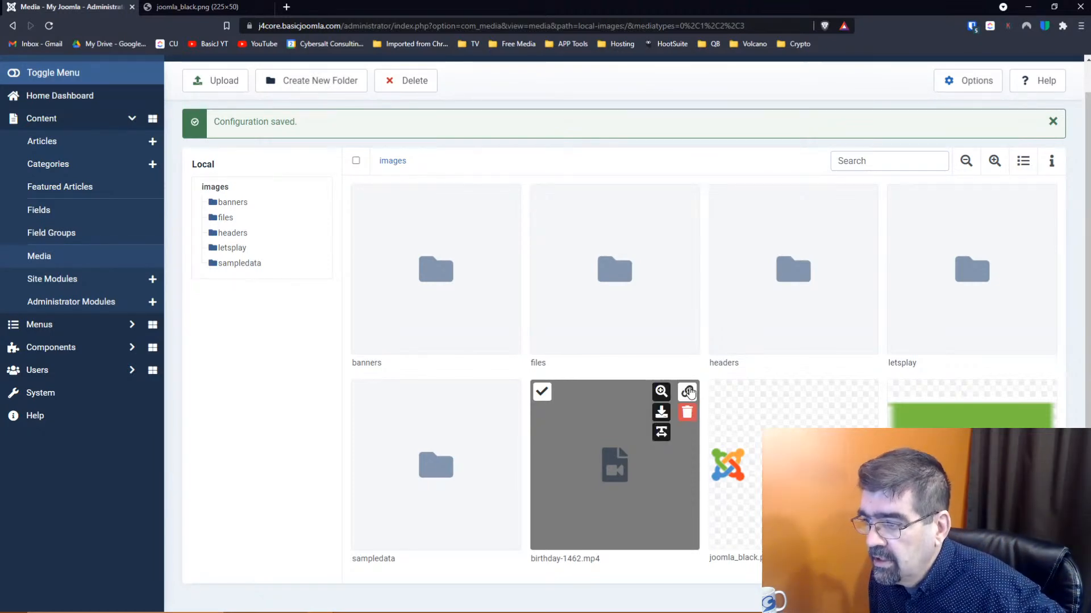
pyautogui.click(659, 392)
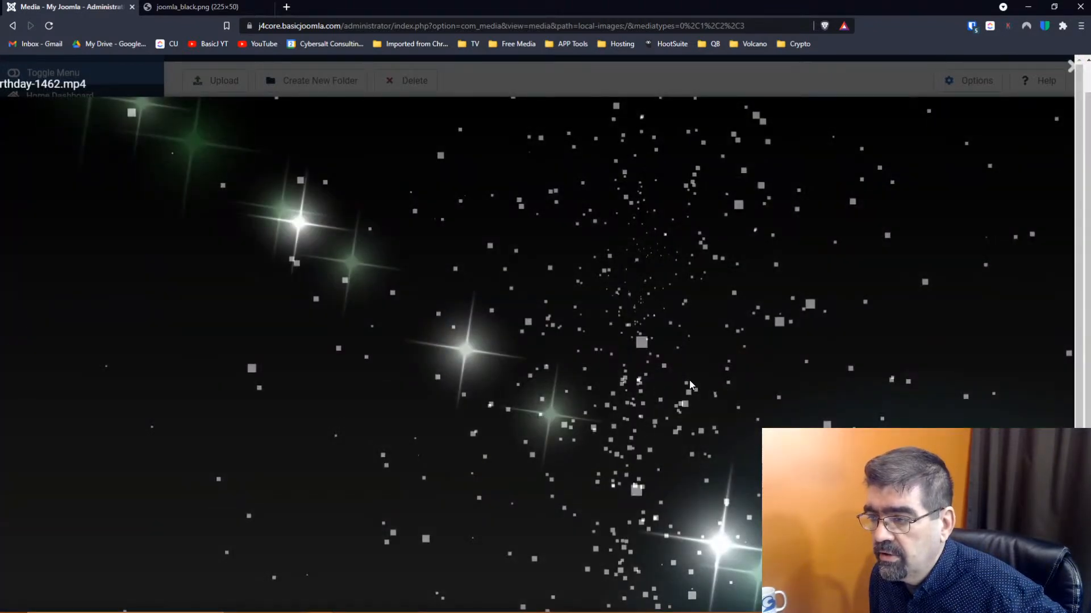
pyautogui.scroll(-2, 691, 385)
pyautogui.click(18, 561)
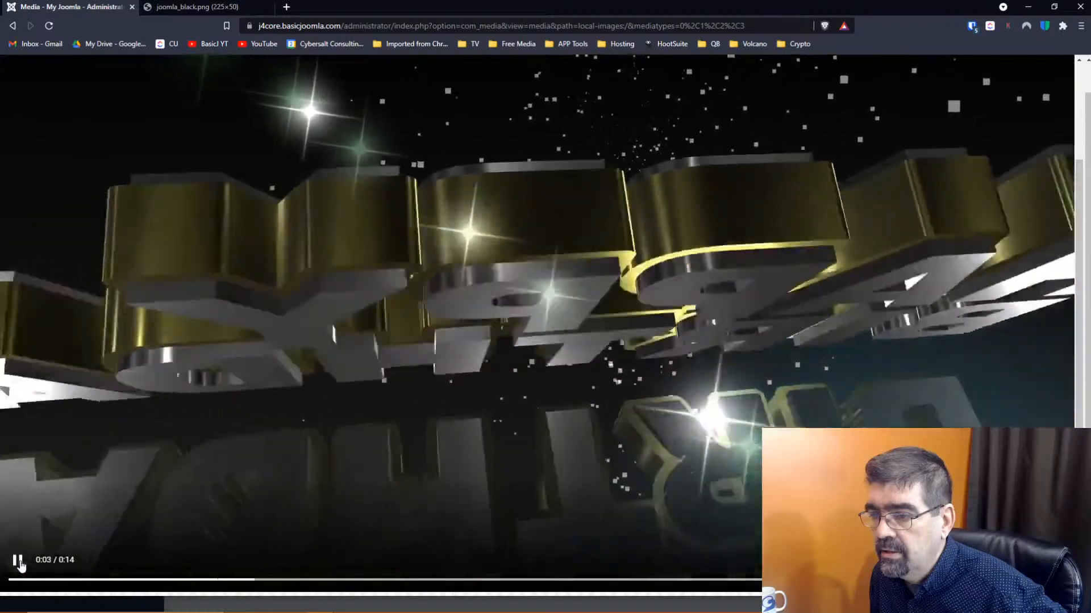
pyautogui.scroll(2, 528, 375)
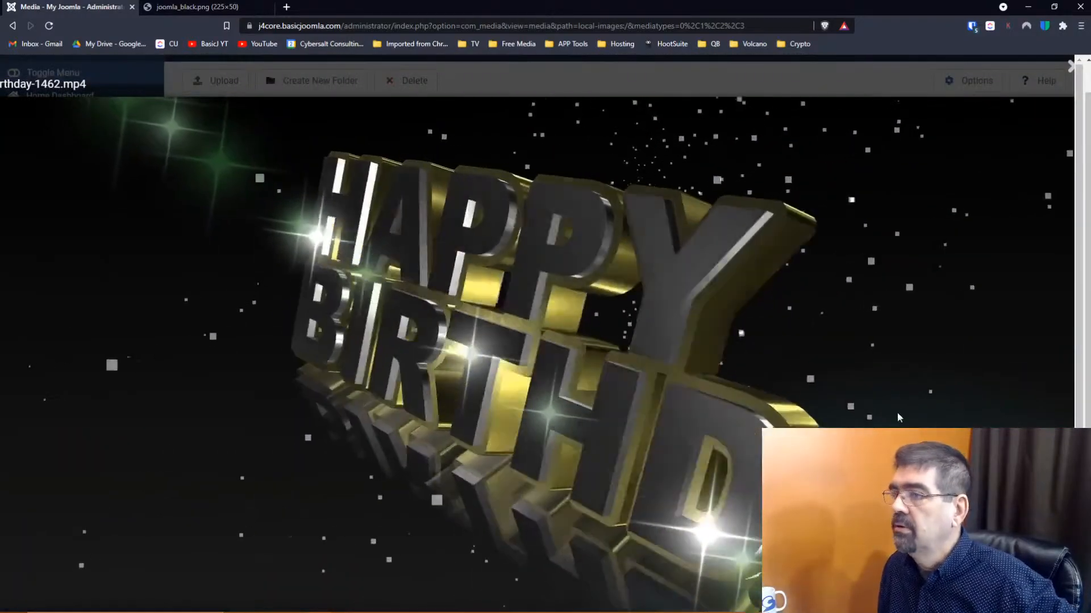
pyautogui.press('Escape')
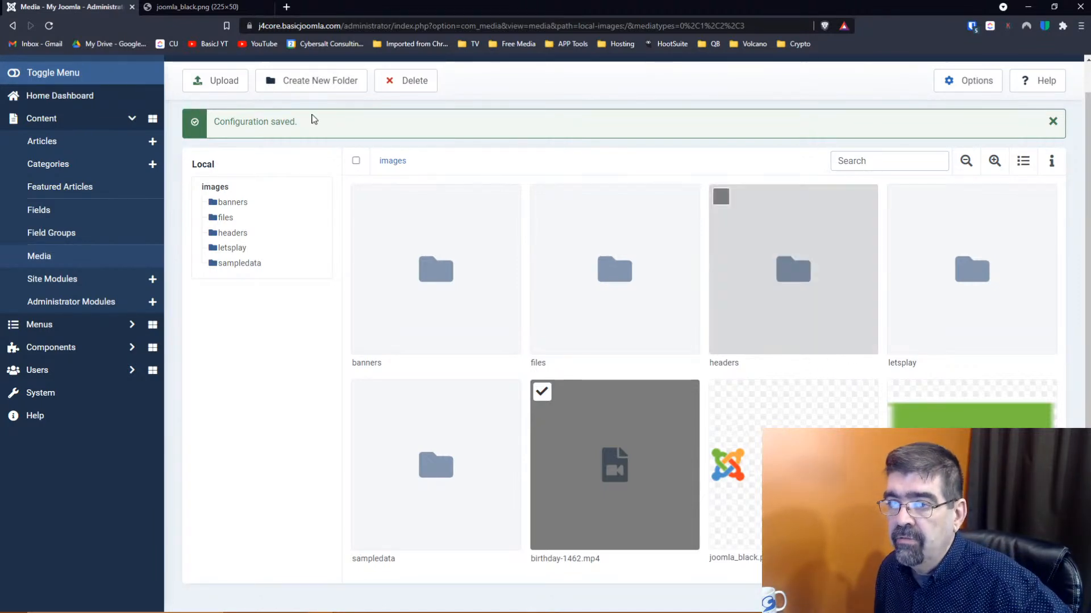
# Upload three-people-walking.mp4 from the delete folder into the Joomla images folder
pyautogui.click(215, 80)
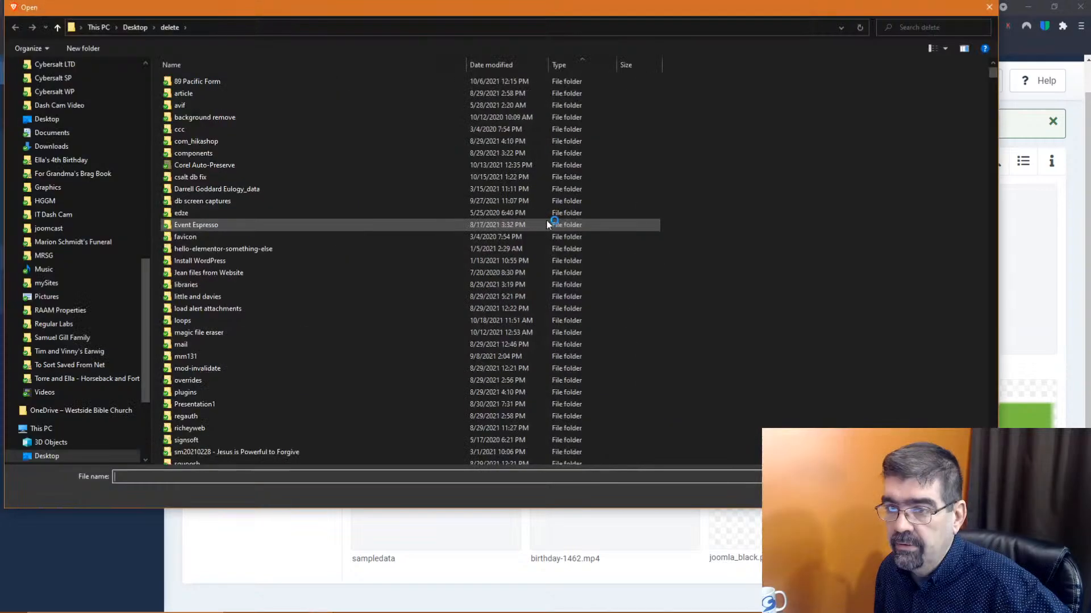
pyautogui.scroll(-10, 432, 227)
pyautogui.scroll(-20, 432, 228)
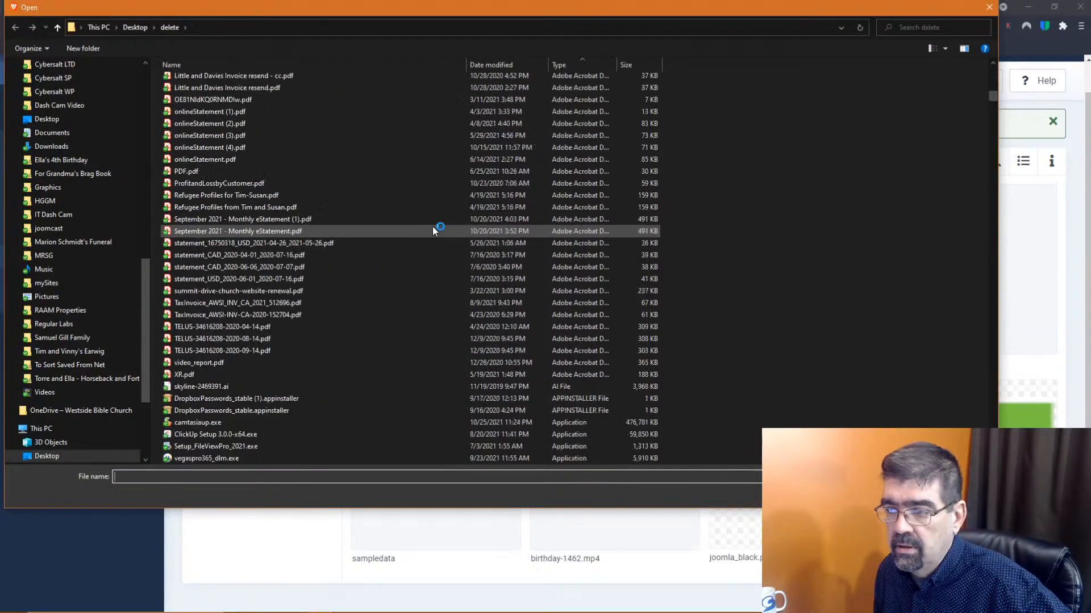
pyautogui.scroll(-20, 482, 281)
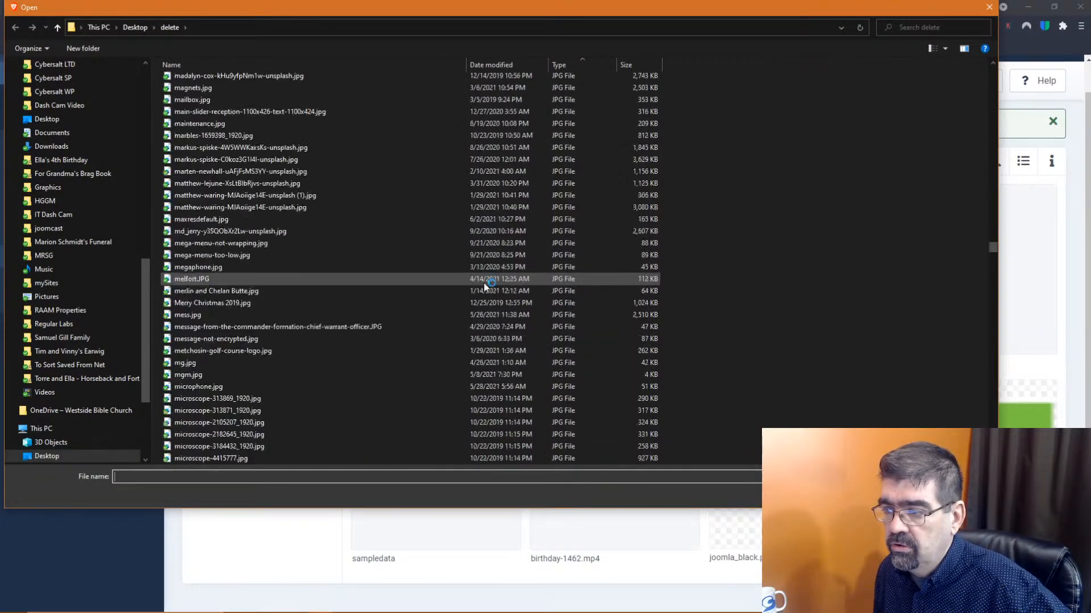
pyautogui.scroll(-20, 486, 292)
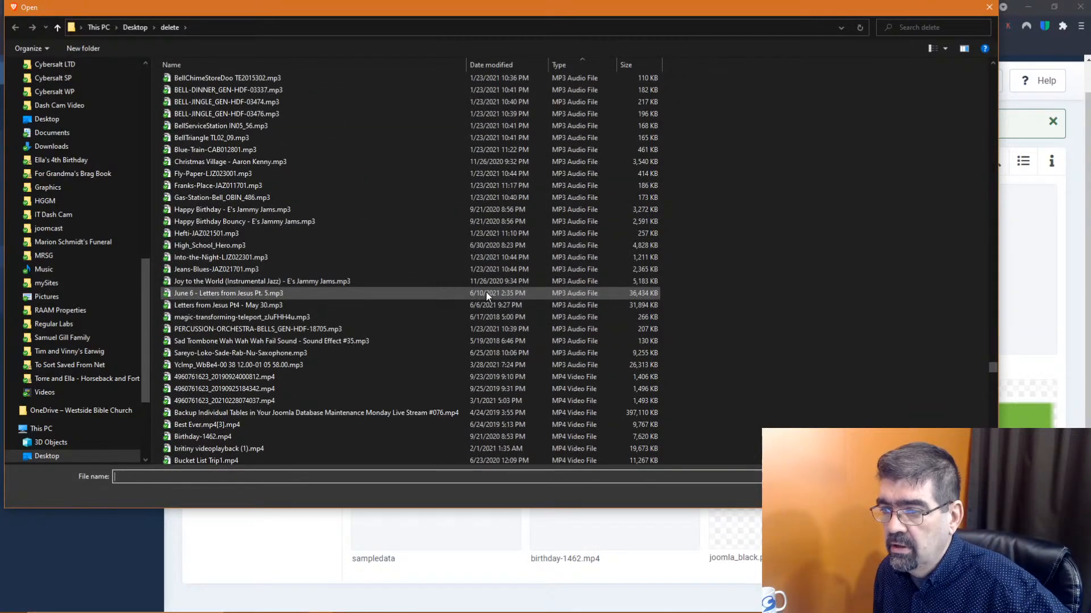
pyautogui.moveTo(391, 306)
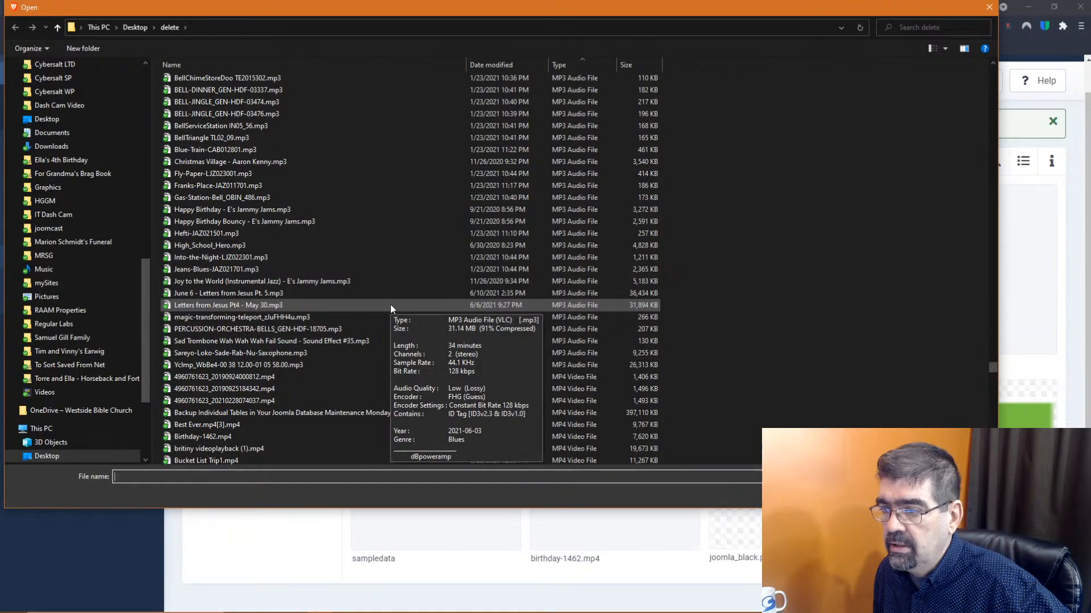
pyautogui.scroll(12, 526, 284)
pyautogui.scroll(-12, 526, 284)
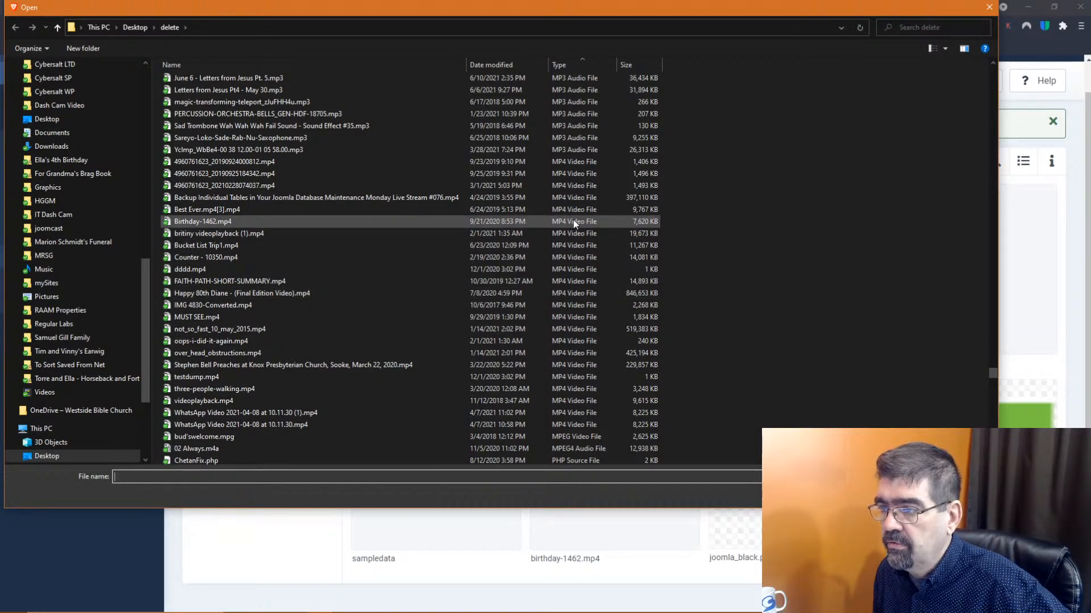
pyautogui.click(571, 389)
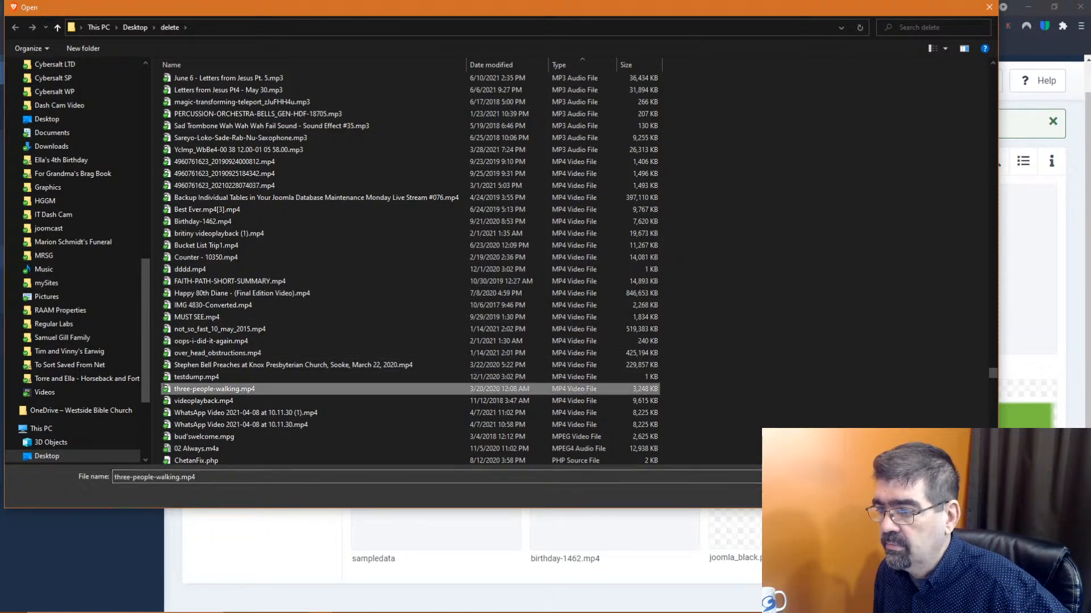
pyautogui.click(912, 493)
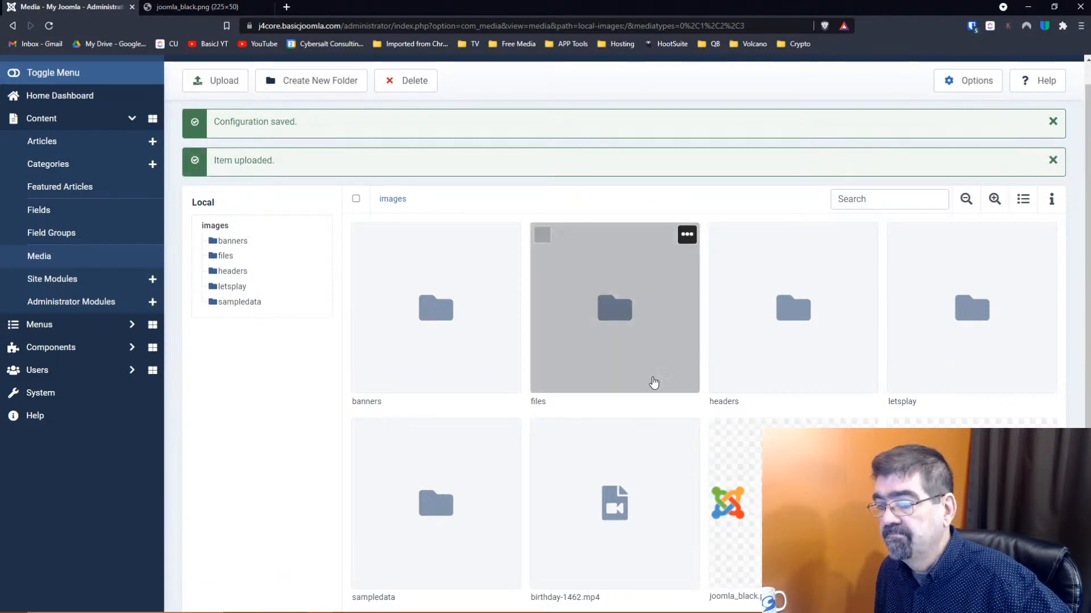
pyautogui.scroll(-3, 885, 399)
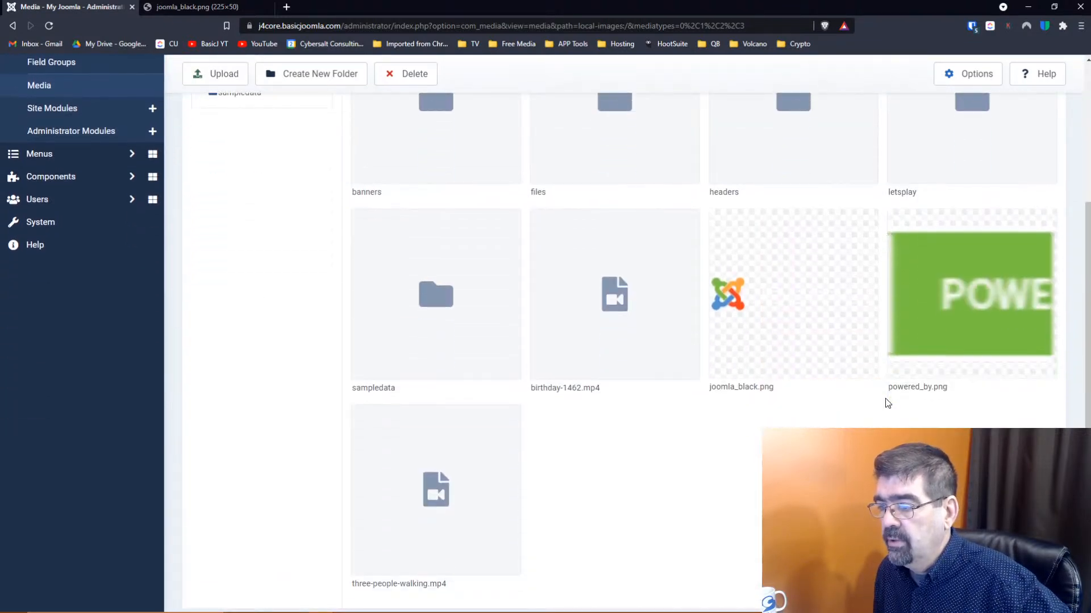
pyautogui.click(462, 480)
pyautogui.click(508, 417)
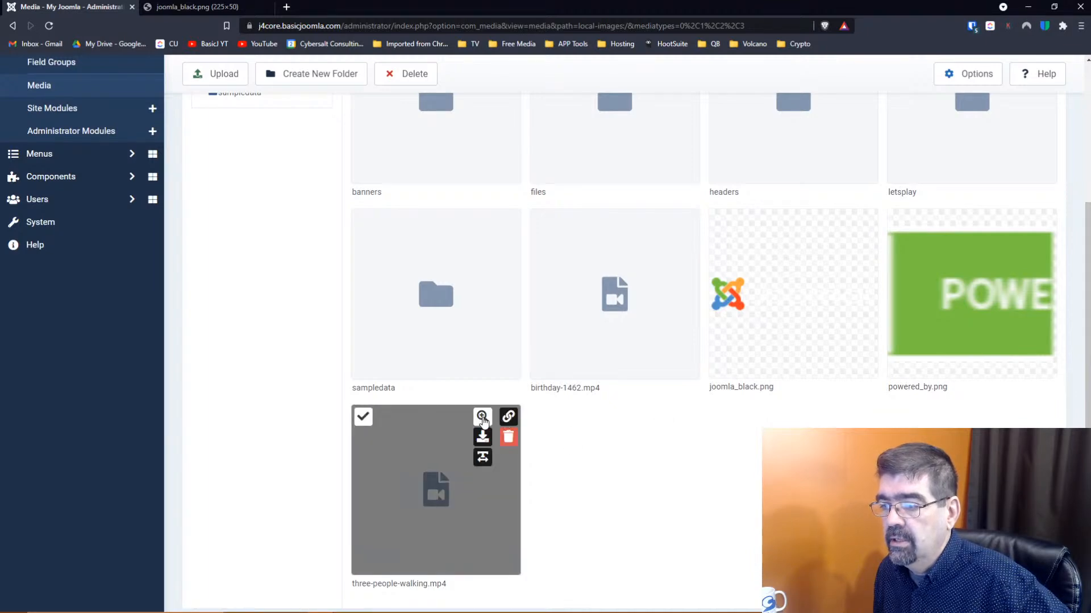
pyautogui.click(482, 417)
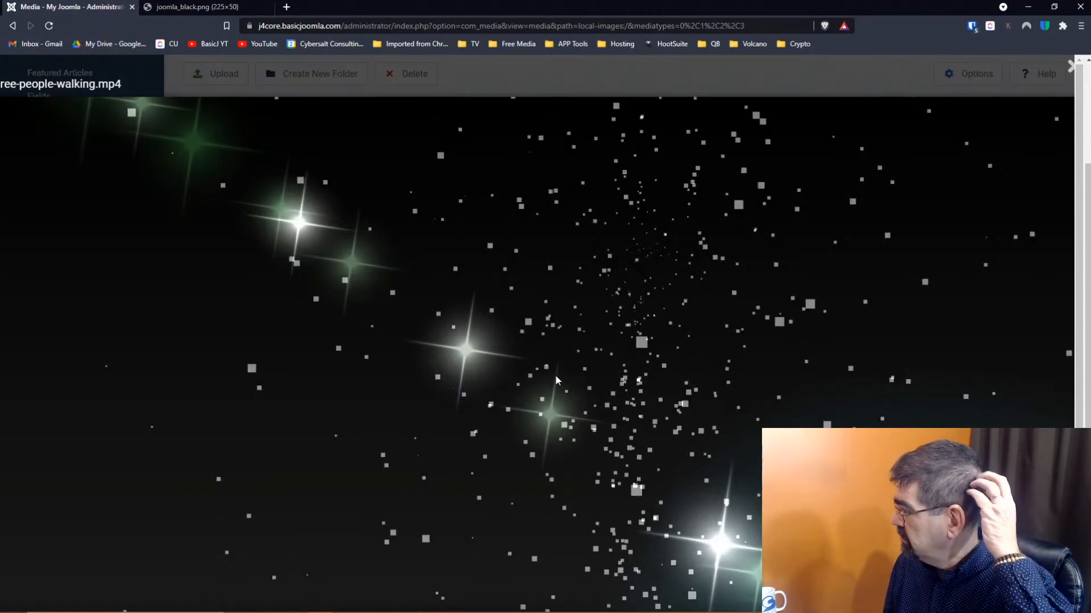
pyautogui.scroll(-2, 555, 377)
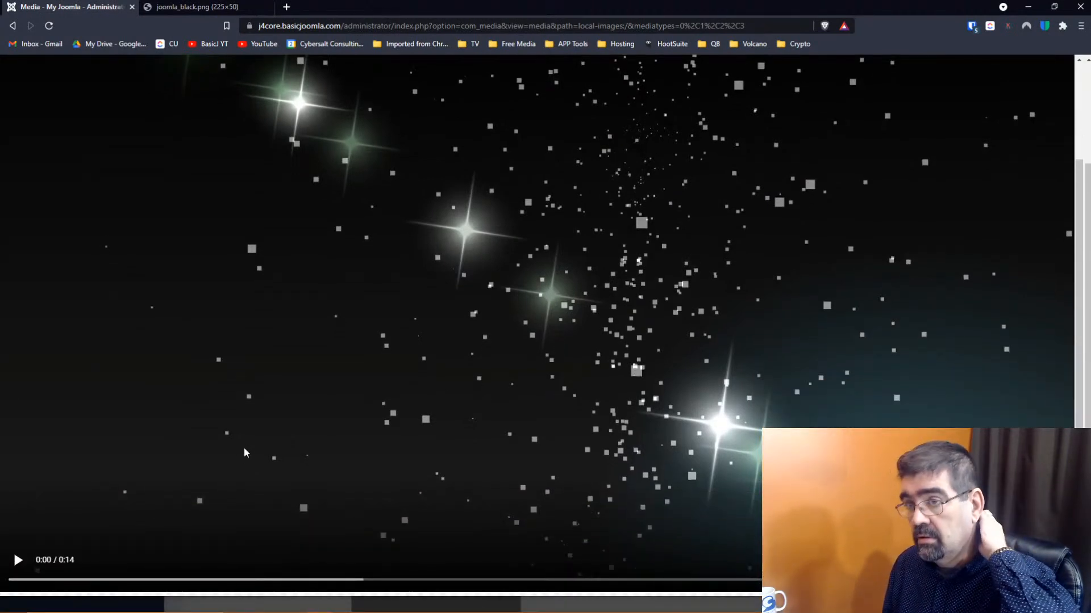
pyautogui.click(18, 560)
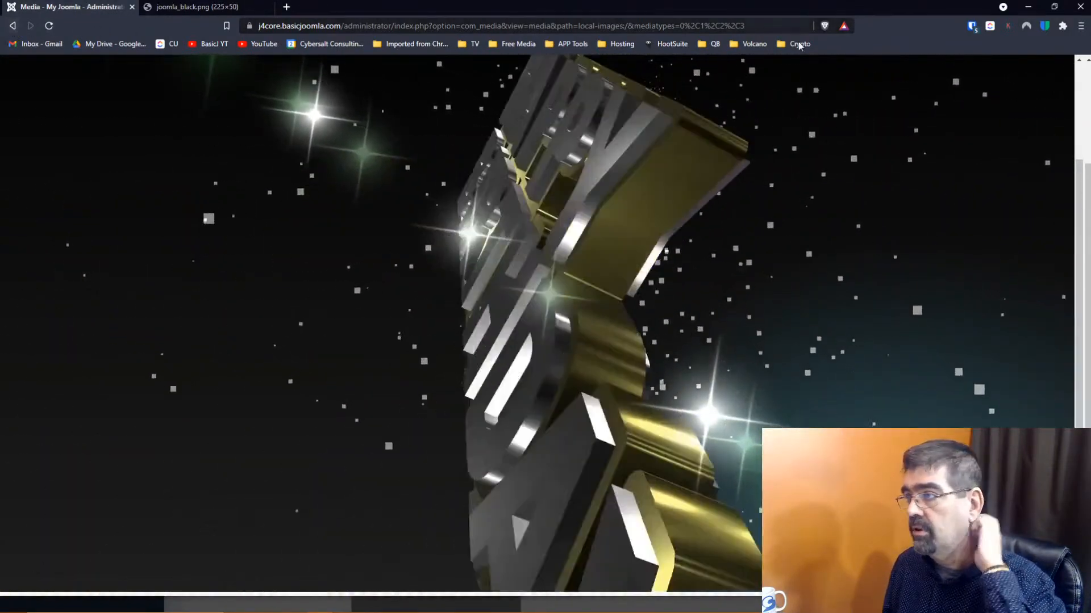
pyautogui.scroll(2, 810, 101)
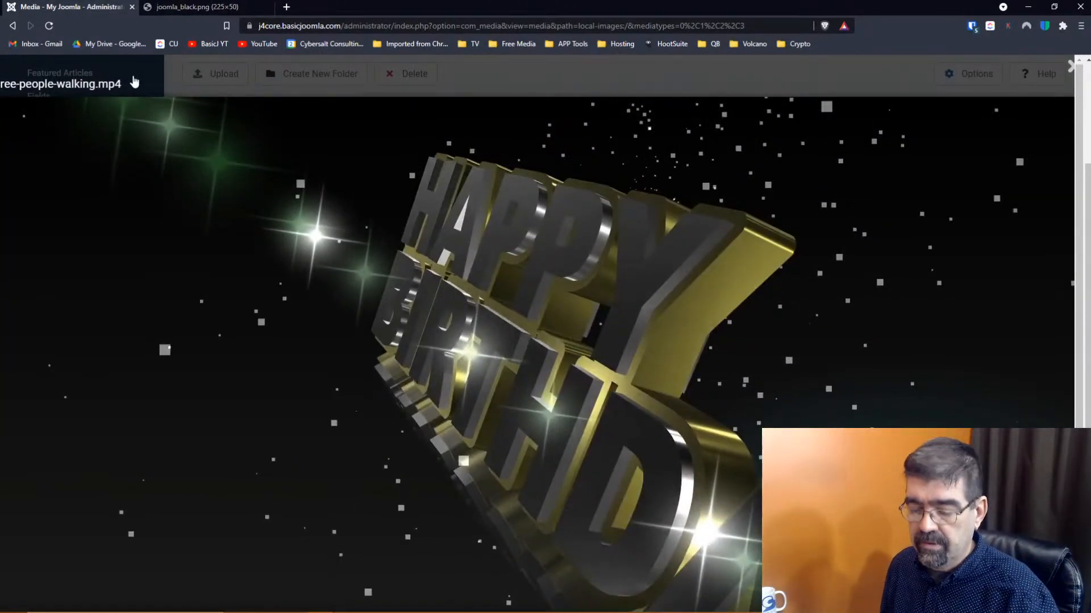
pyautogui.press('Escape')
pyautogui.scroll(-1, 600, 411)
pyautogui.scroll(-1, 599, 411)
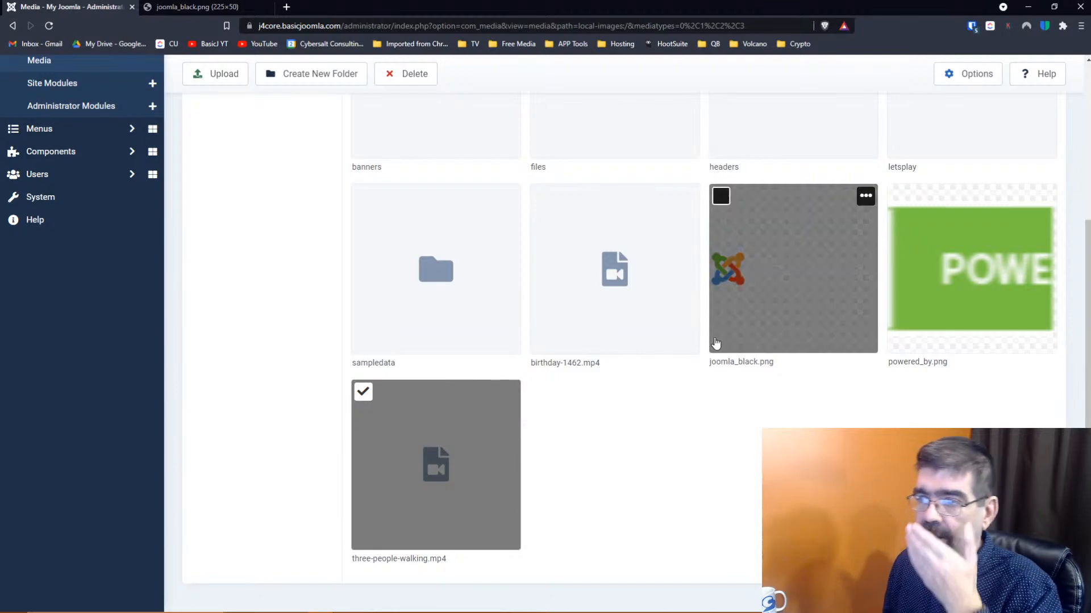
# In the joomla_black.png tab, search the web for 'dpmedia joomla'
pyautogui.scroll(4, 760, 330)
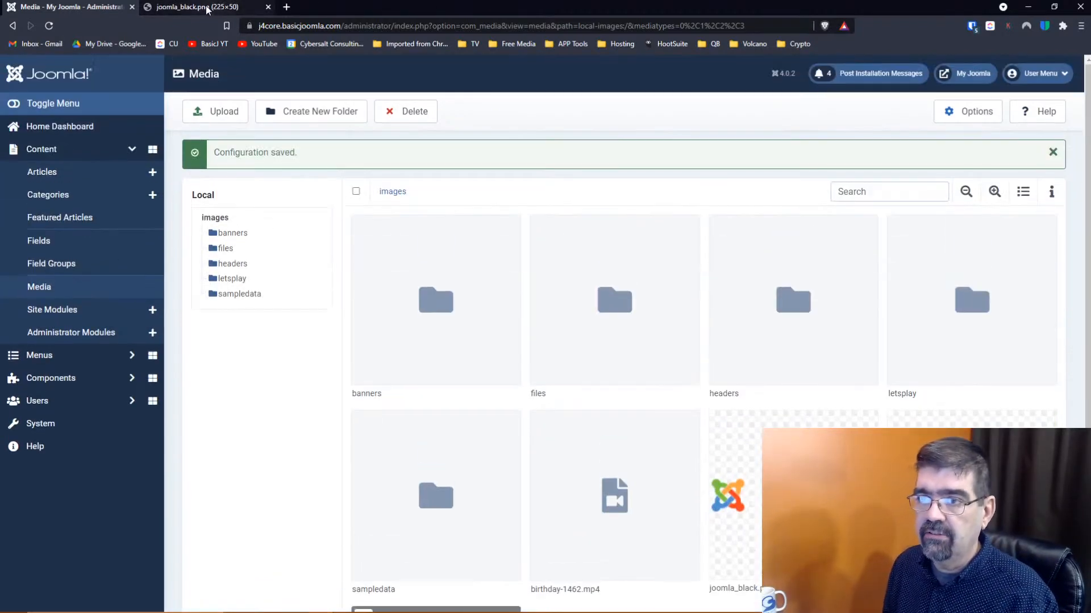
pyautogui.click(204, 8)
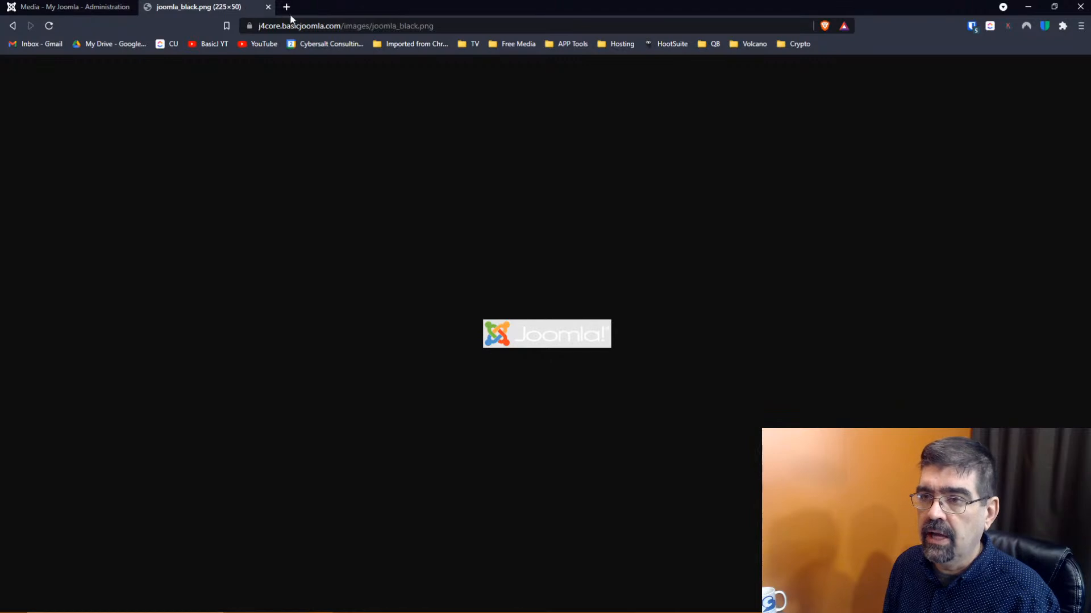
pyautogui.click(326, 27)
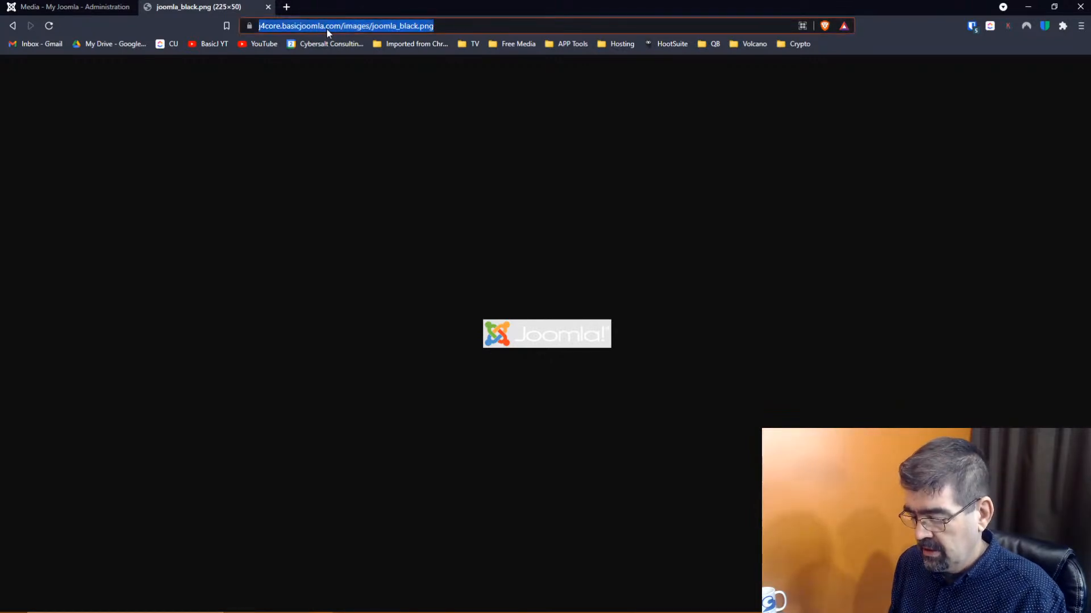
pyautogui.write('dig')
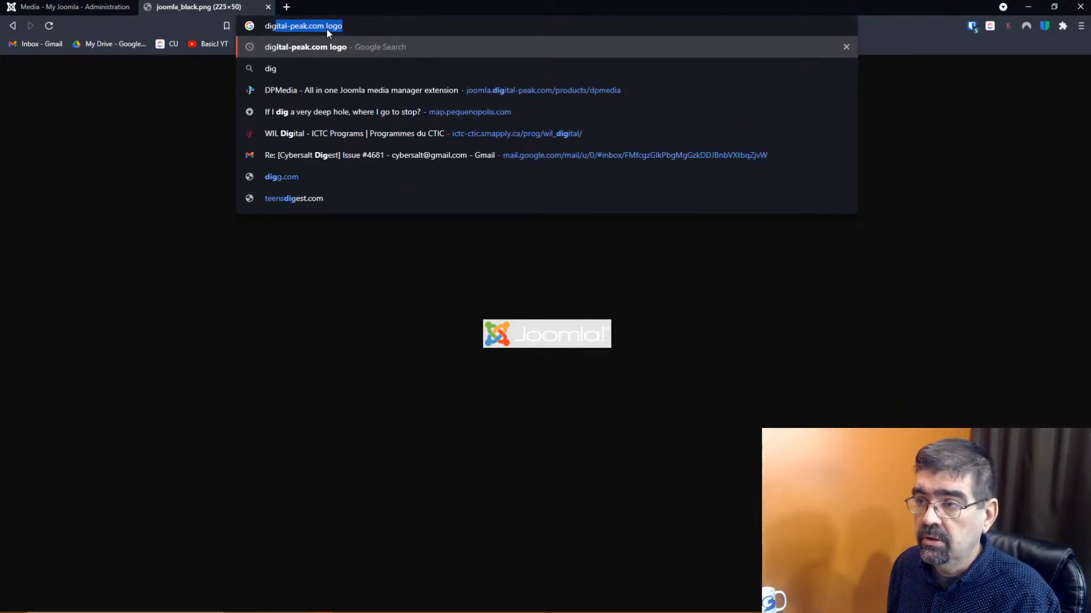
pyautogui.press('BackSpace')
pyautogui.press('BackSpace')
pyautogui.press('BackSpace')
pyautogui.press('BackSpace')
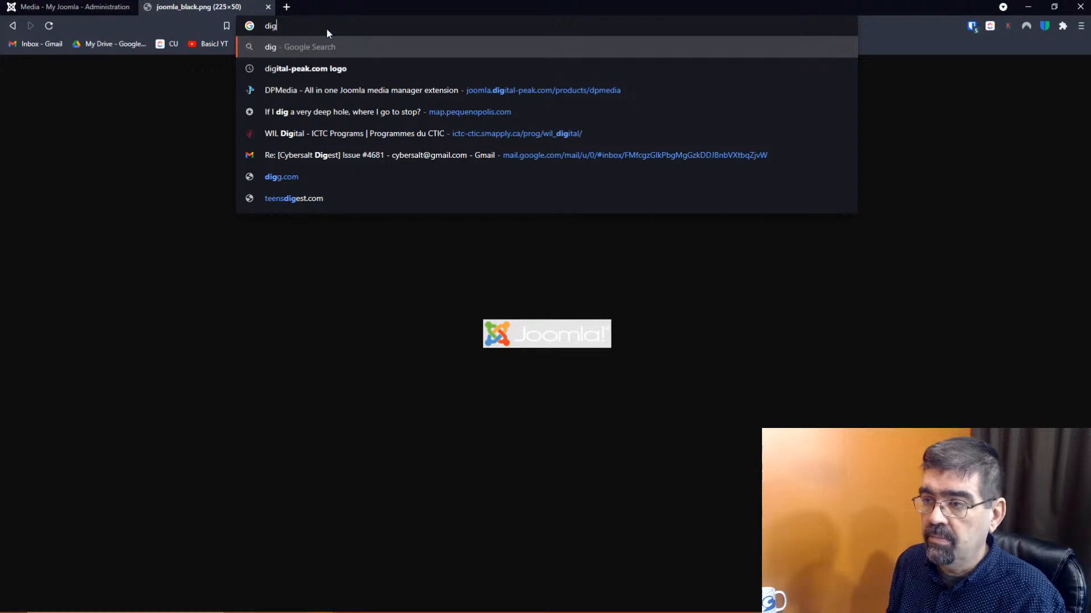
pyautogui.write('dp')
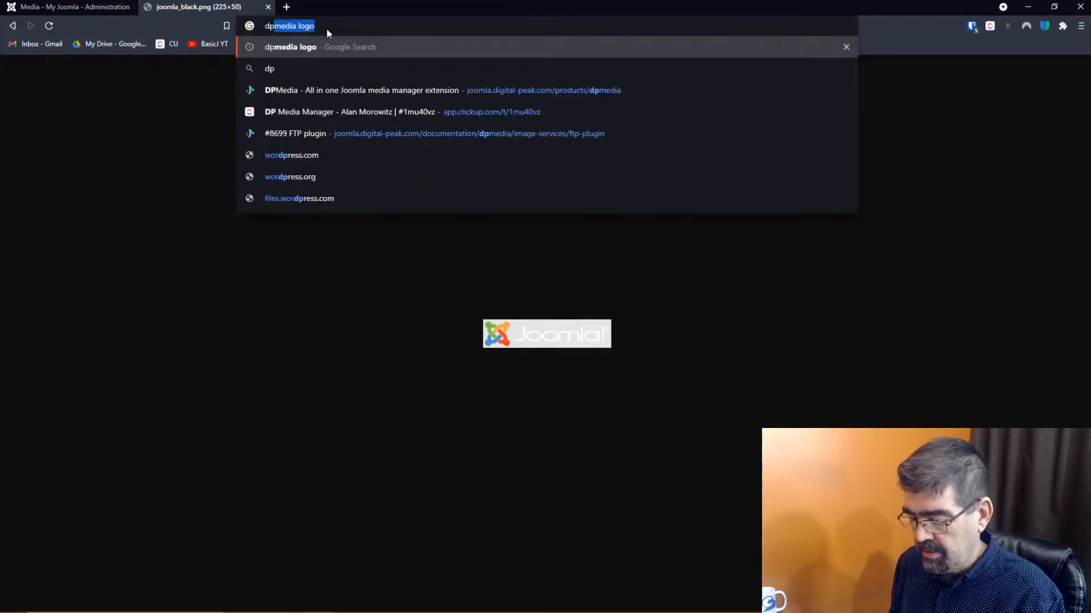
pyautogui.write('media joomla')
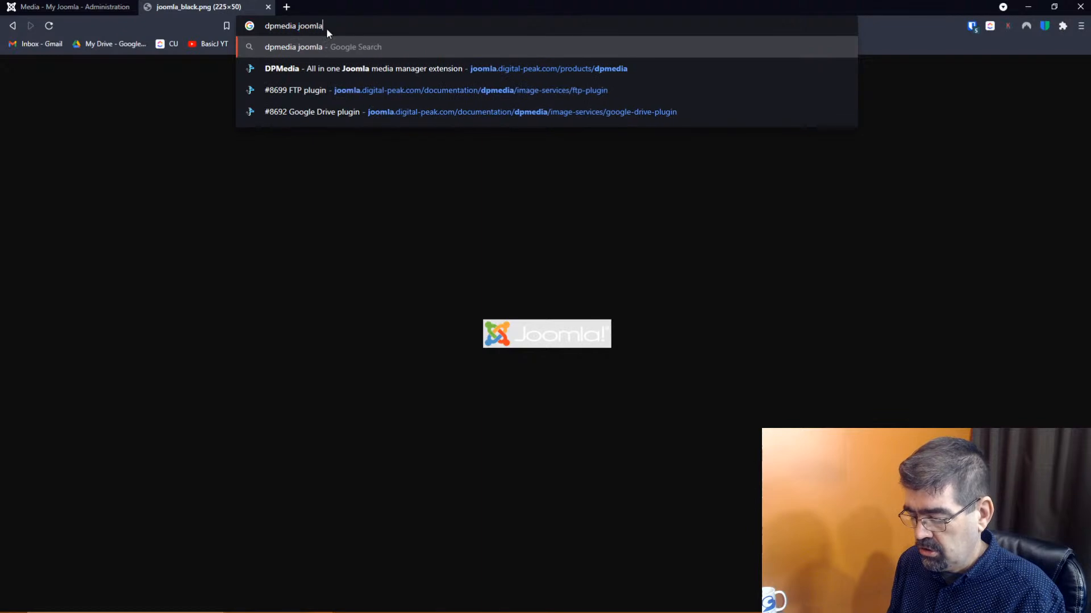
pyautogui.press('Return')
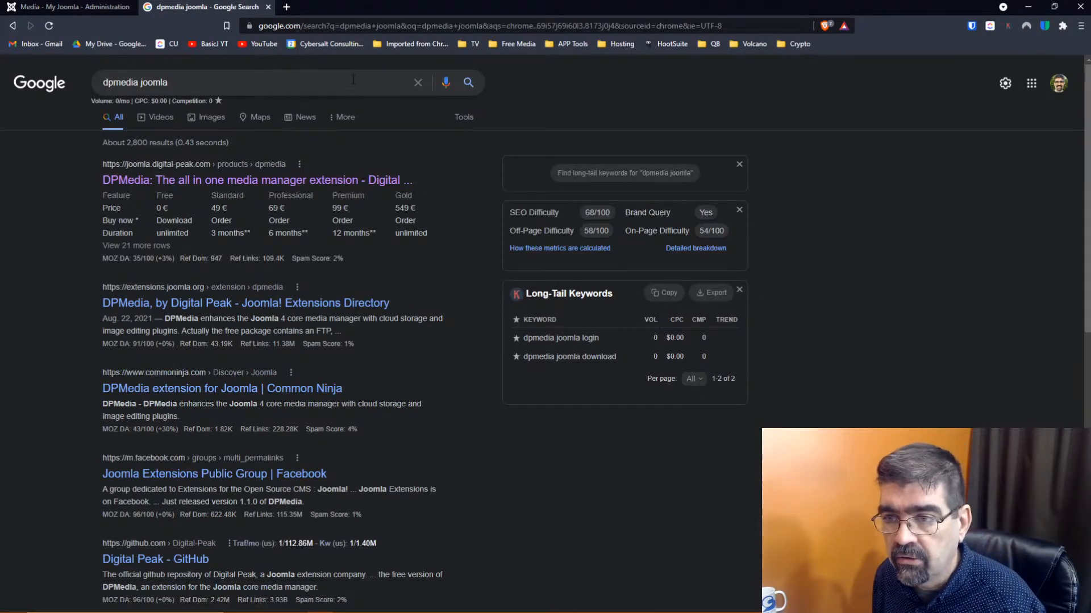
# Open the DPMedia product page from the results and copy its web address
pyautogui.click(296, 182)
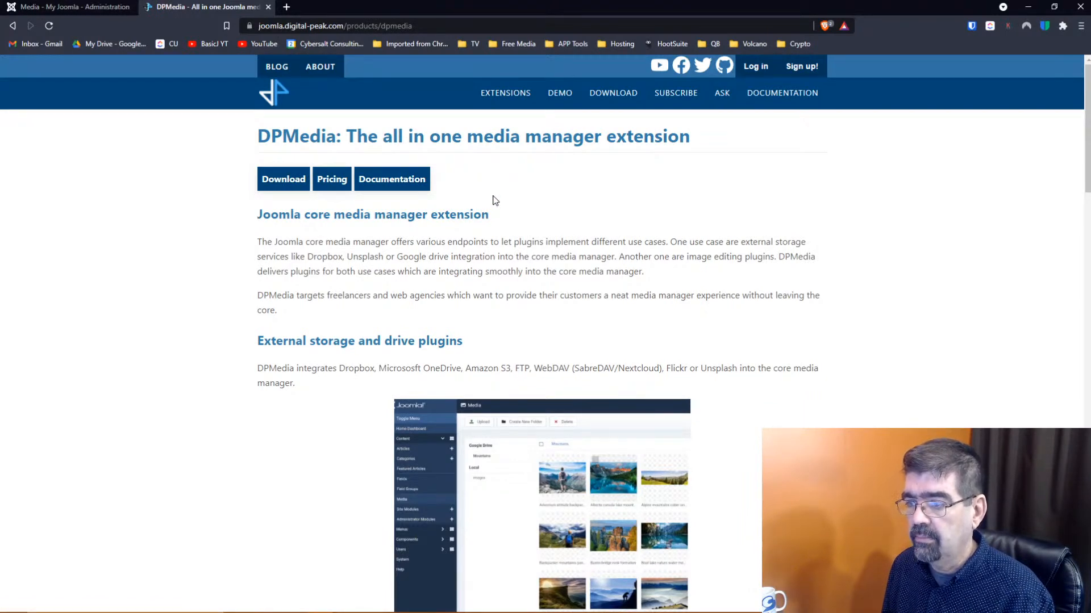
pyautogui.scroll(-1, 495, 200)
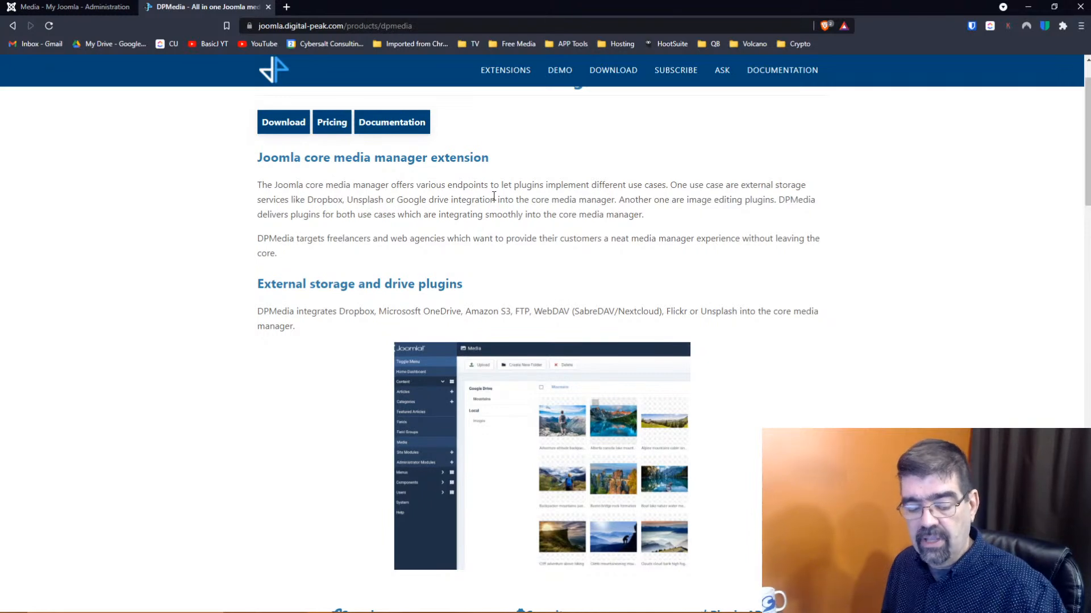
pyautogui.scroll(-2, 586, 220)
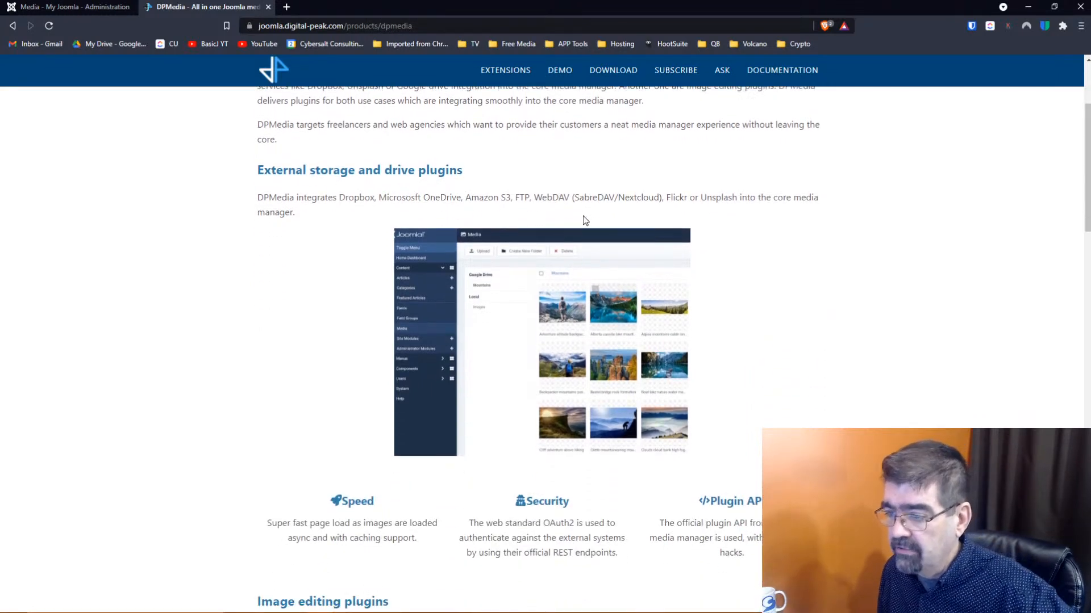
pyautogui.scroll(3, 585, 220)
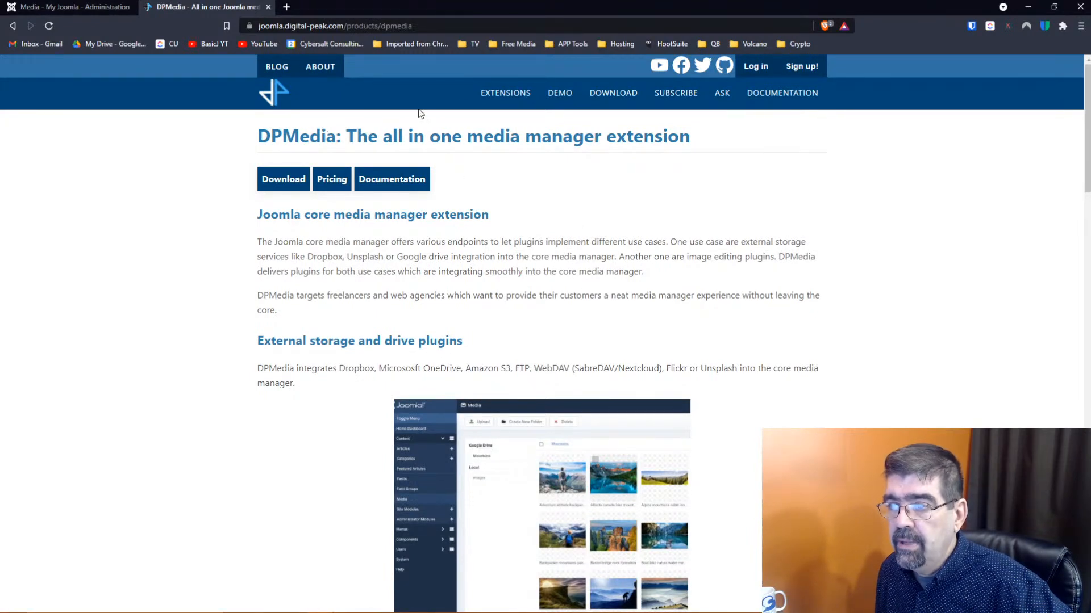
pyautogui.click(443, 26)
pyautogui.rightClick(450, 26)
pyautogui.click(483, 84)
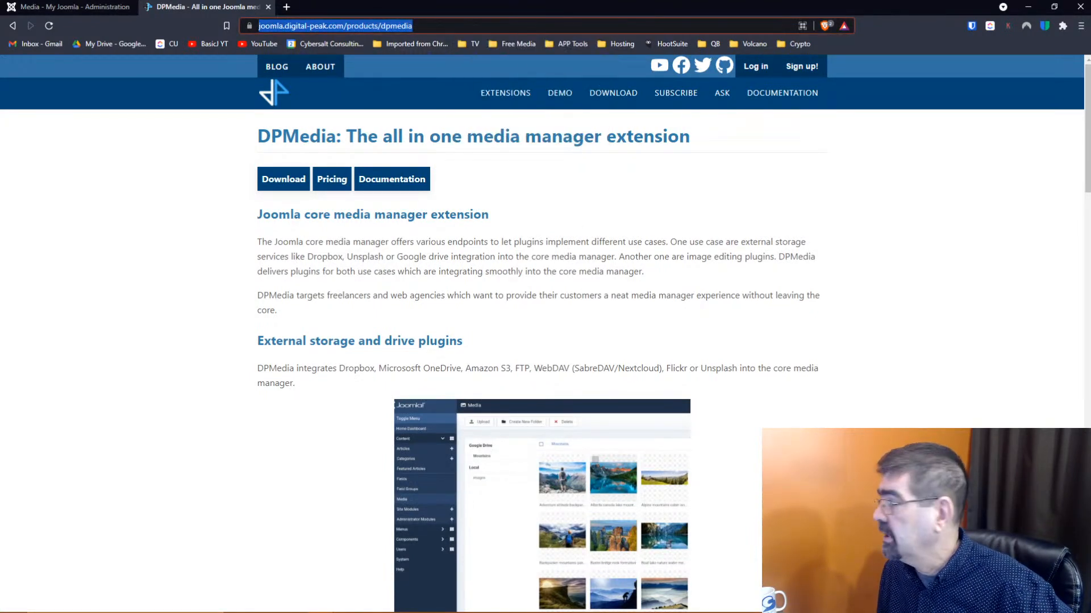
# Review the pricing table to see which plugins each plan includes
pyautogui.hotkey('alt', 'Tab')
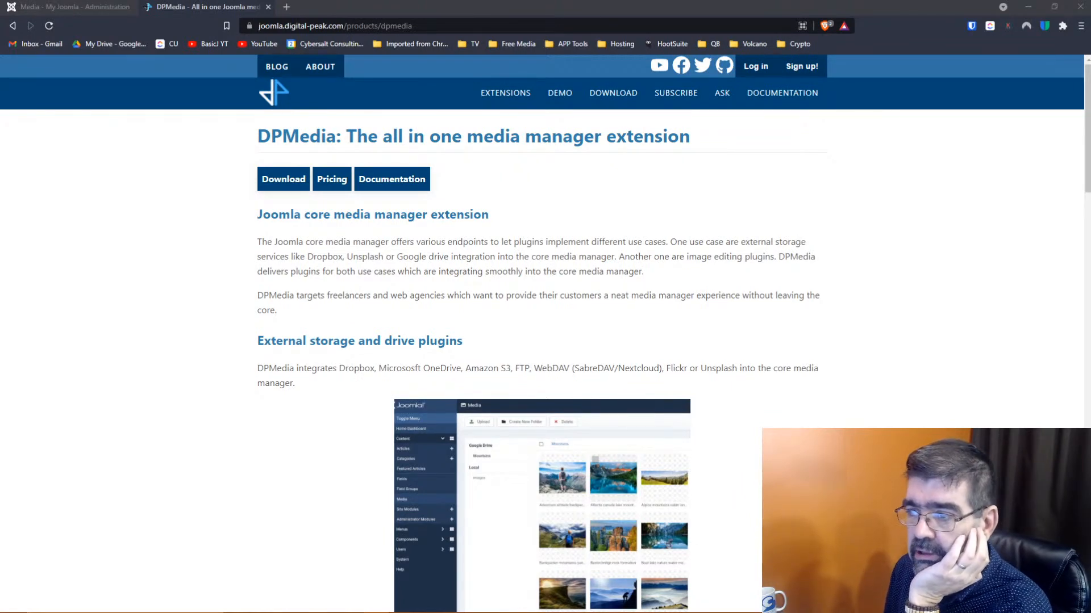
pyautogui.scroll(-3, 851, 276)
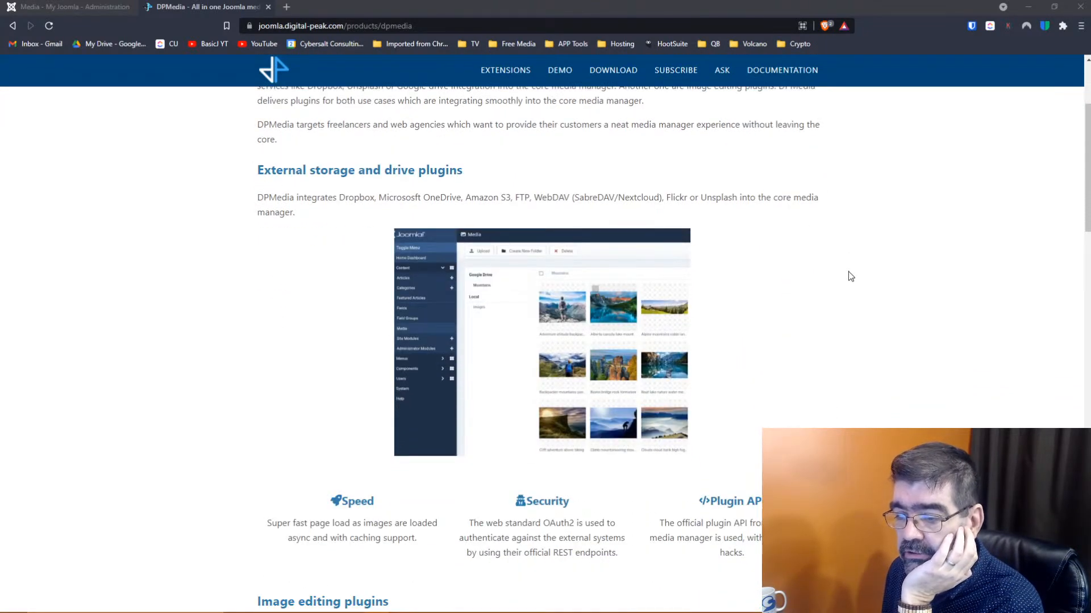
pyautogui.scroll(3, 851, 277)
pyautogui.scroll(-15, 850, 277)
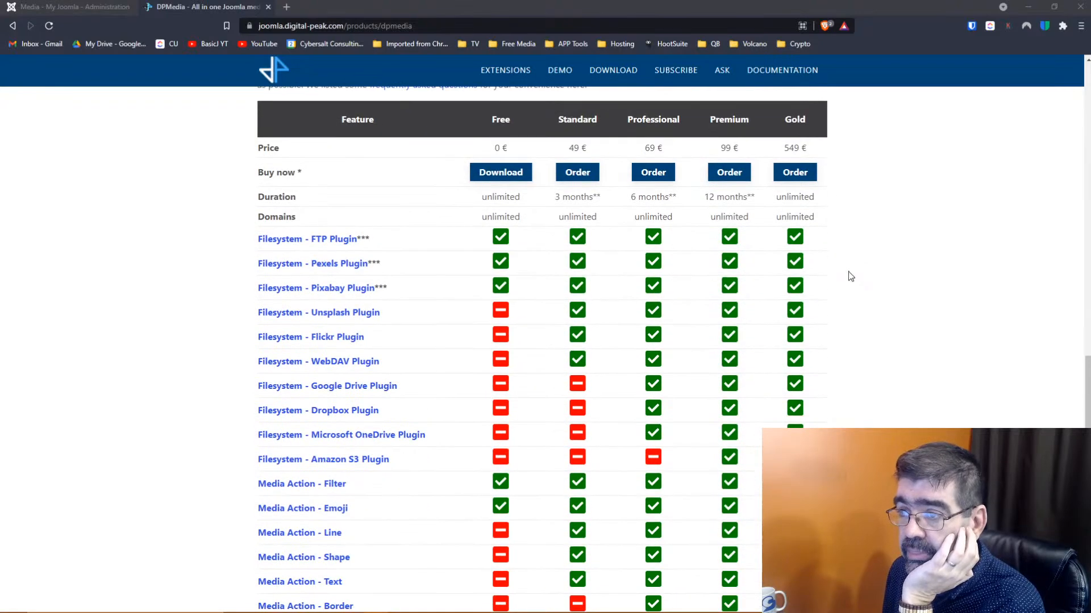
pyautogui.scroll(-2, 851, 276)
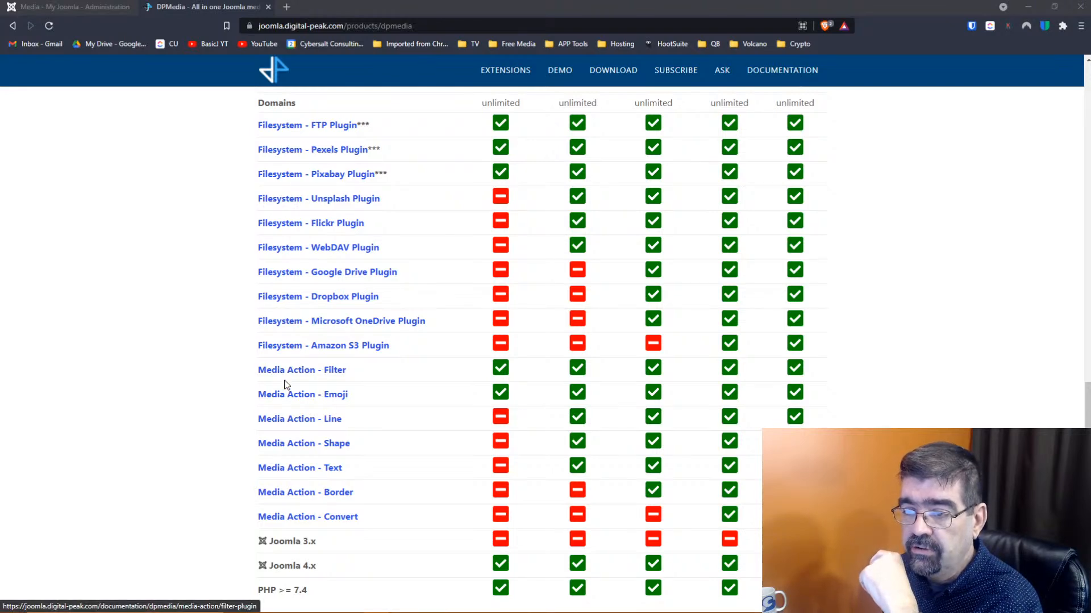
pyautogui.scroll(-2, 289, 401)
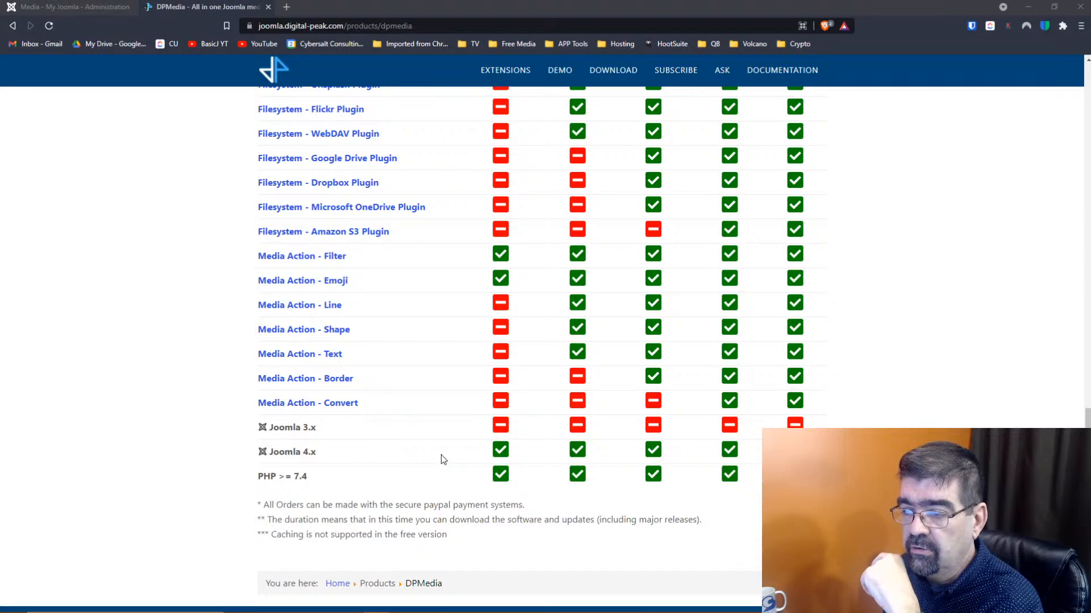
pyautogui.scroll(6, 287, 450)
pyautogui.scroll(-4, 286, 450)
pyautogui.scroll(5, 286, 450)
pyautogui.scroll(-1, 287, 450)
pyautogui.scroll(-5, 287, 450)
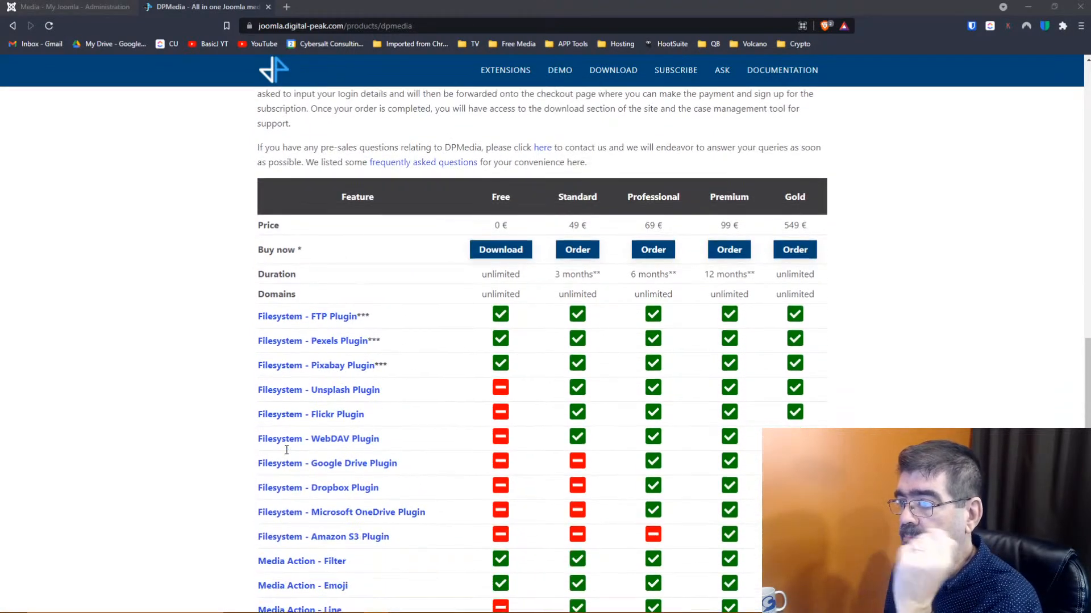
pyautogui.scroll(3, 286, 450)
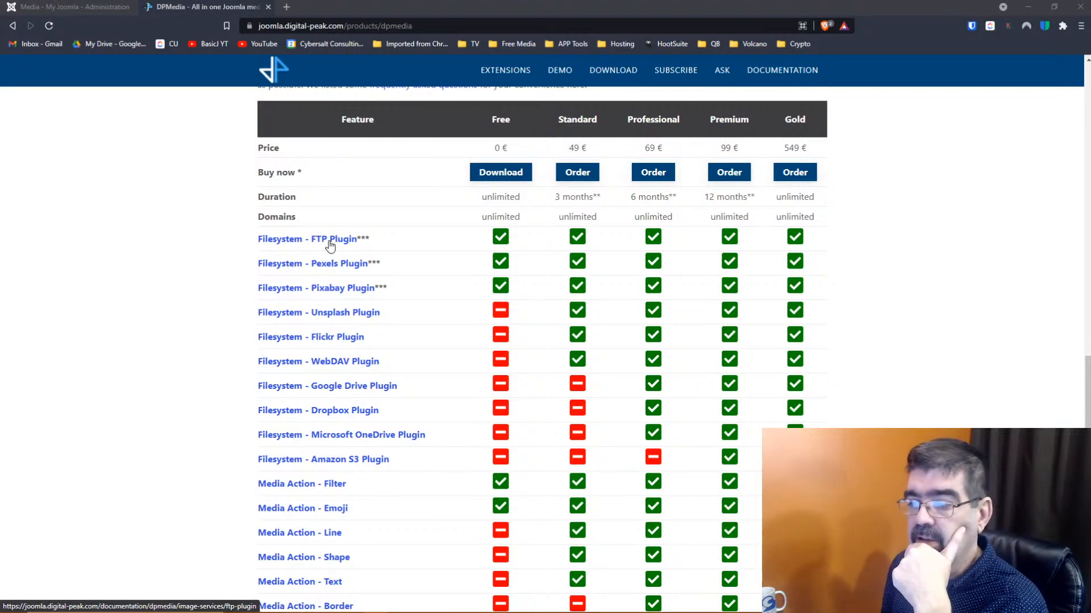
pyautogui.scroll(-1, 330, 246)
pyautogui.scroll(-4, 330, 245)
pyautogui.scroll(3, 330, 245)
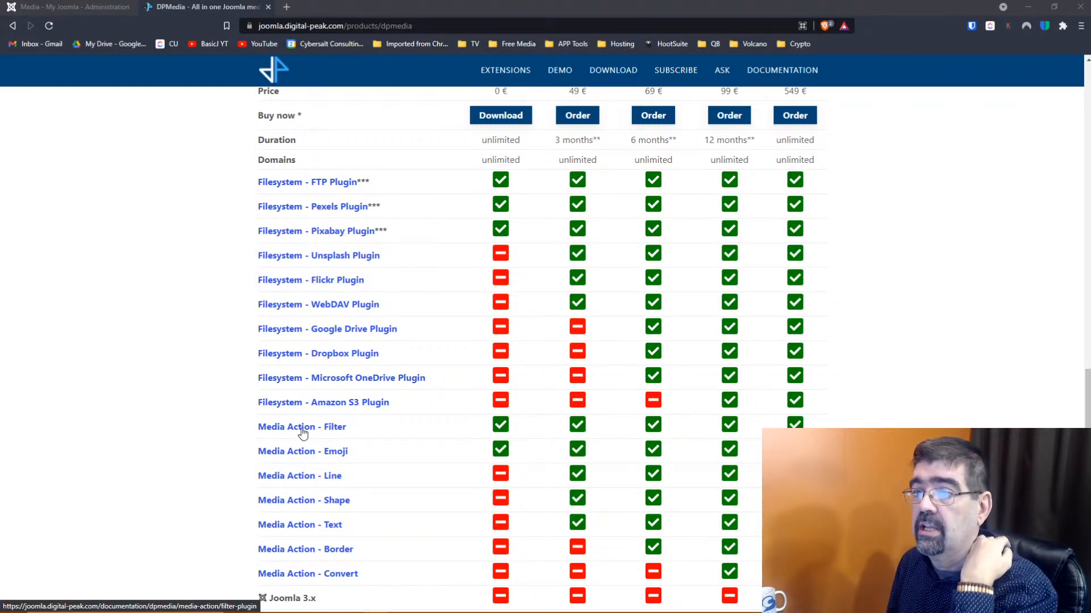
# Open the free DPMedia download page and scroll to the Version 1.2.0 release
pyautogui.click(503, 121)
pyautogui.click(504, 118)
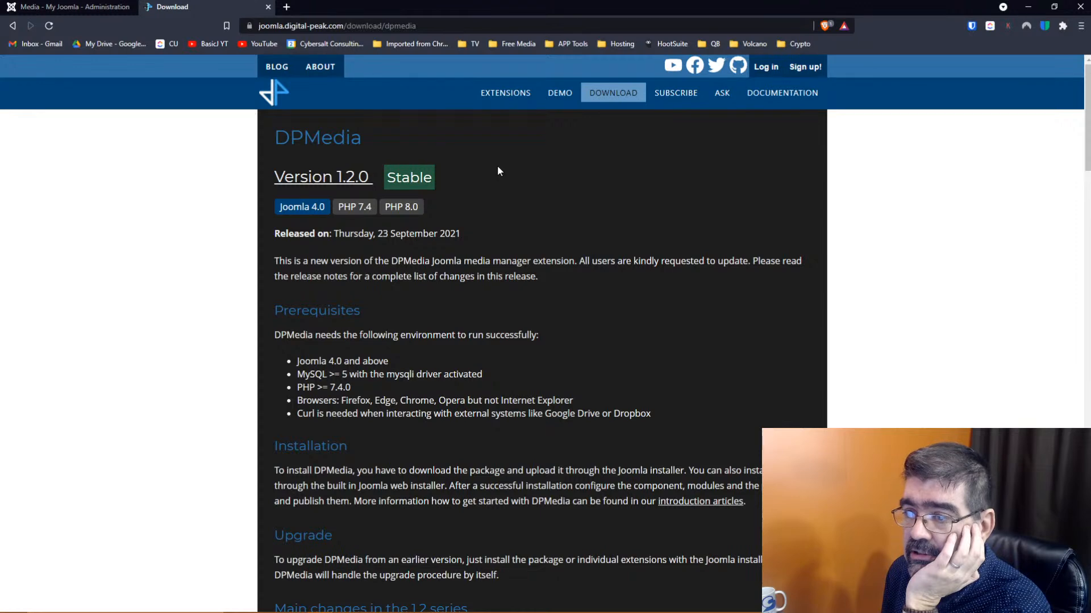
pyautogui.scroll(-9, 497, 169)
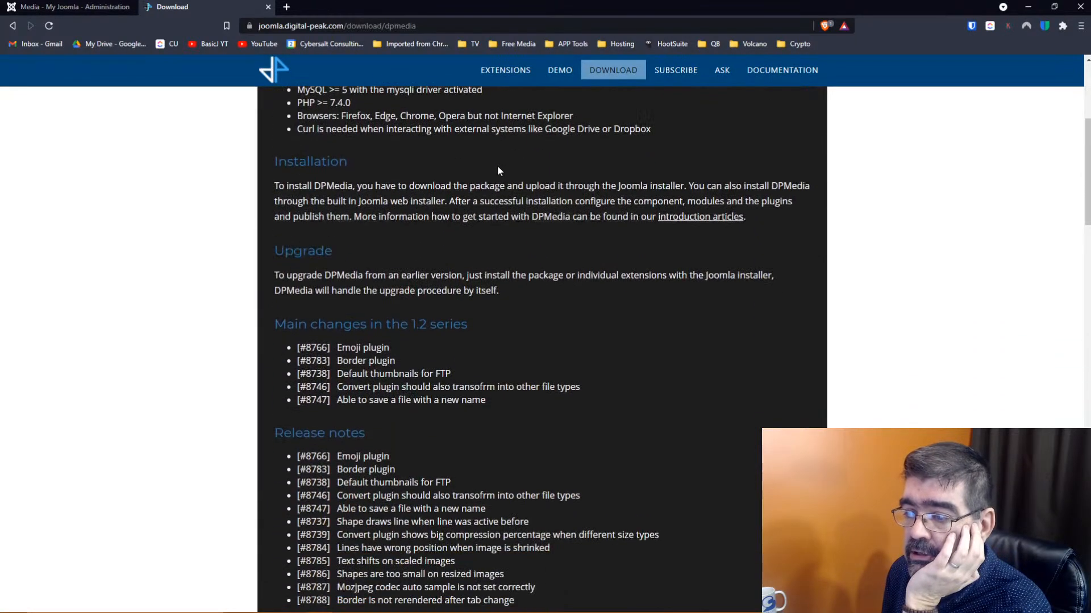
pyautogui.scroll(-3, 498, 171)
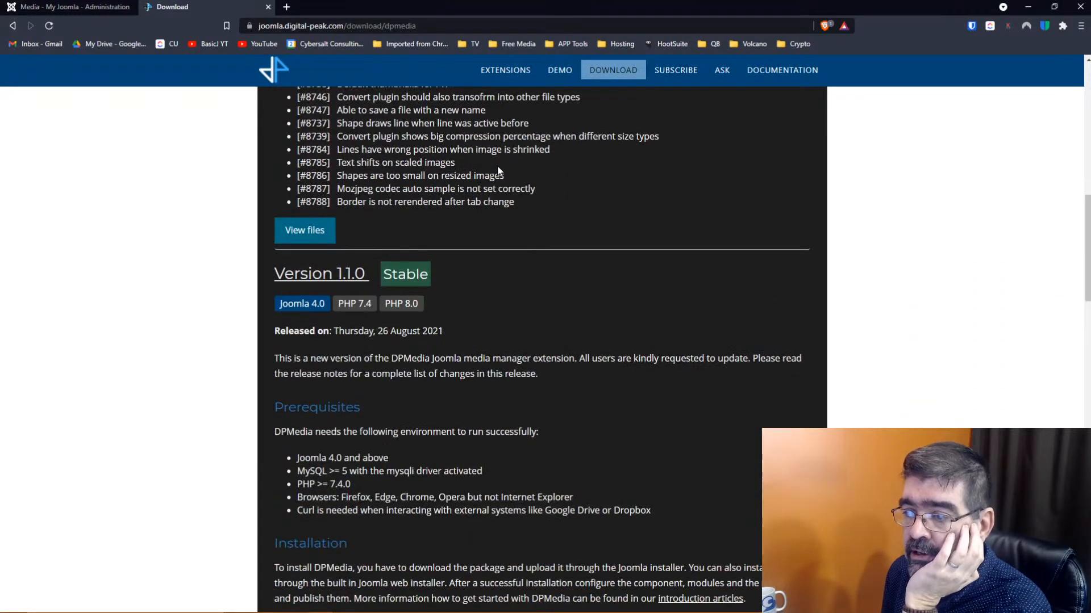
pyautogui.scroll(12, 499, 170)
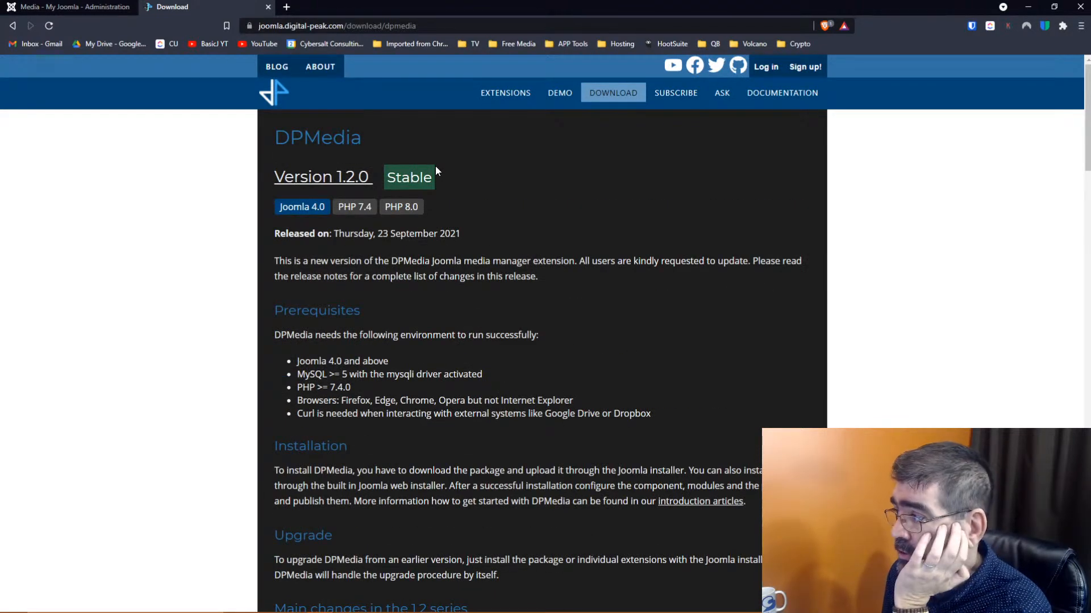
pyautogui.scroll(-6, 435, 166)
pyautogui.scroll(1, 435, 166)
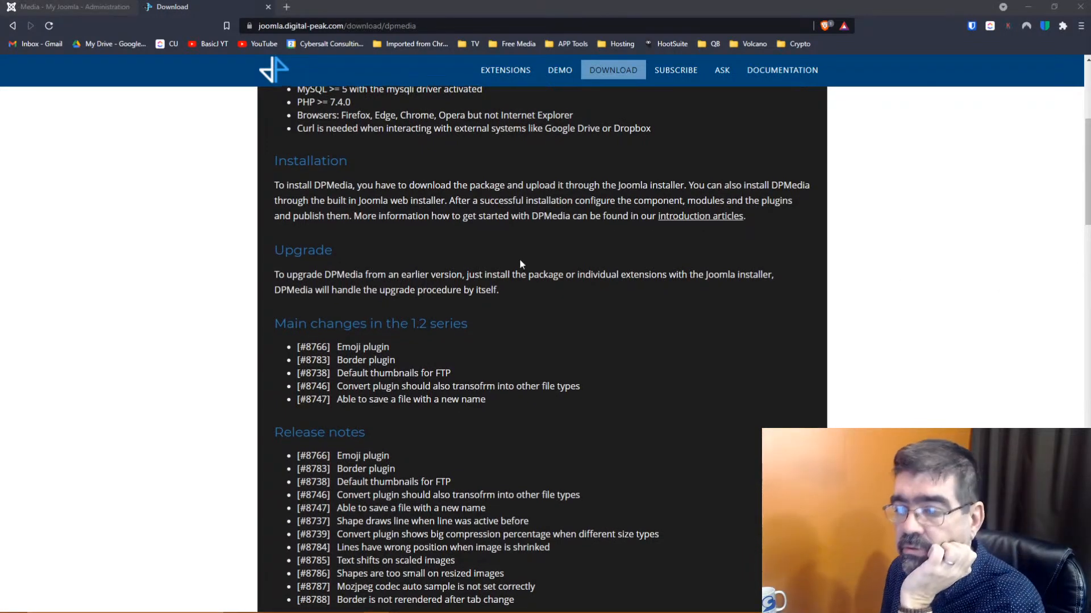
pyautogui.scroll(-3, 519, 261)
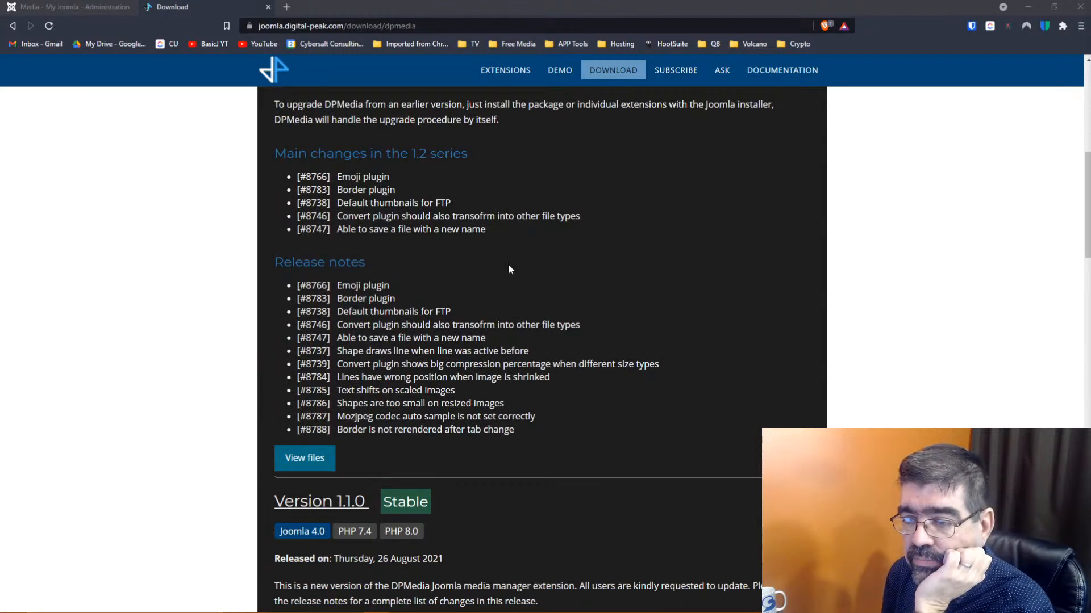
# Open the DPMedia 1.2.0 file list and scroll to the DPMedia Free package
pyautogui.click(309, 458)
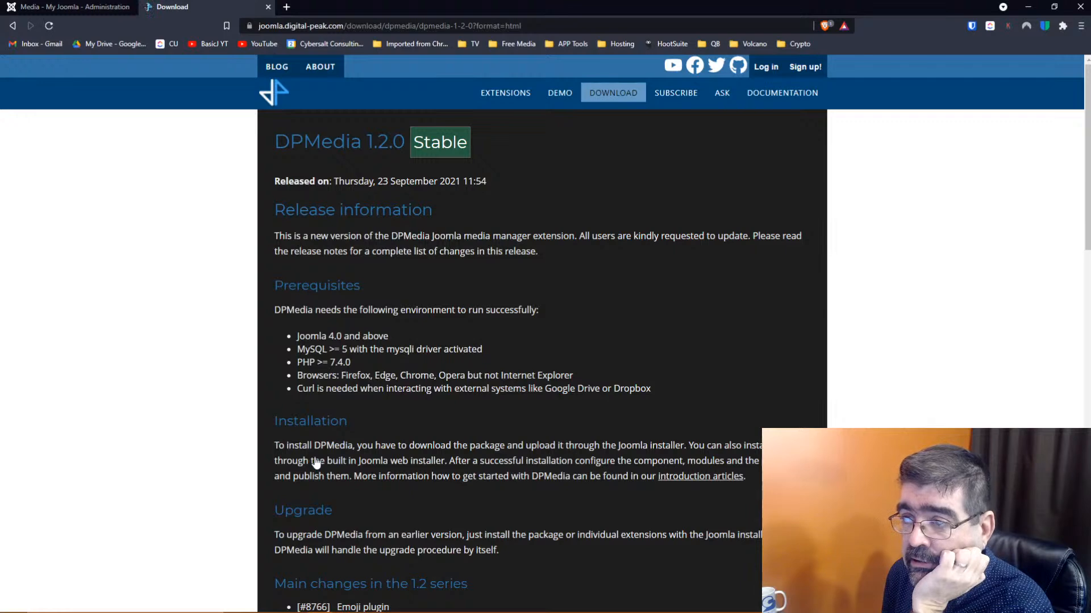
pyautogui.scroll(-5, 409, 337)
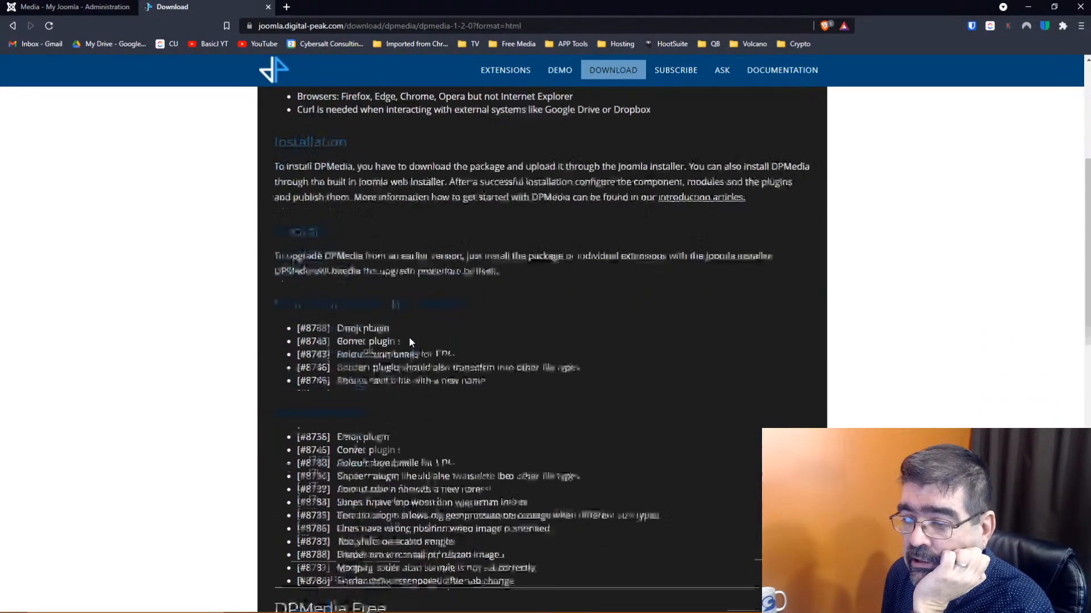
pyautogui.scroll(-5, 409, 337)
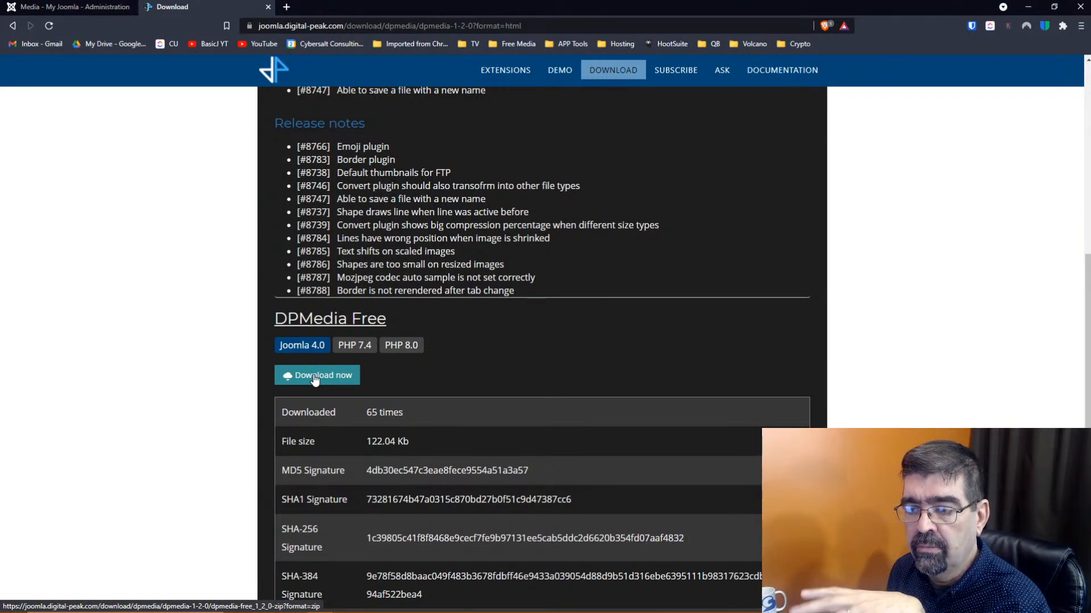
# Download the DPMedia Free package, saving it to the Joomla 4 folder
pyautogui.click(315, 380)
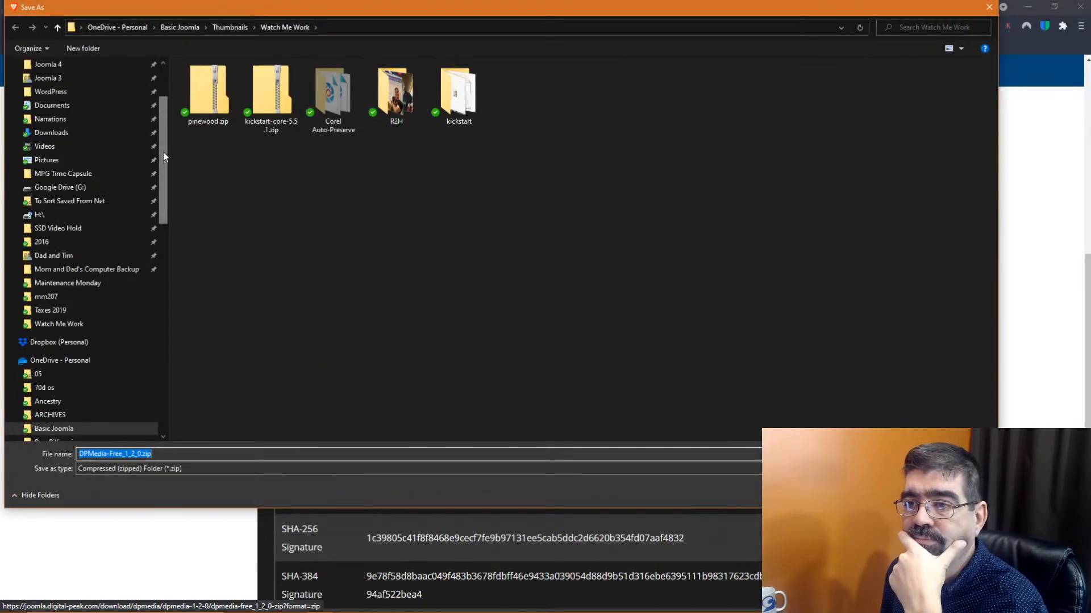
pyautogui.moveTo(162, 155); pyautogui.dragTo(164, 46)
pyautogui.click(72, 161)
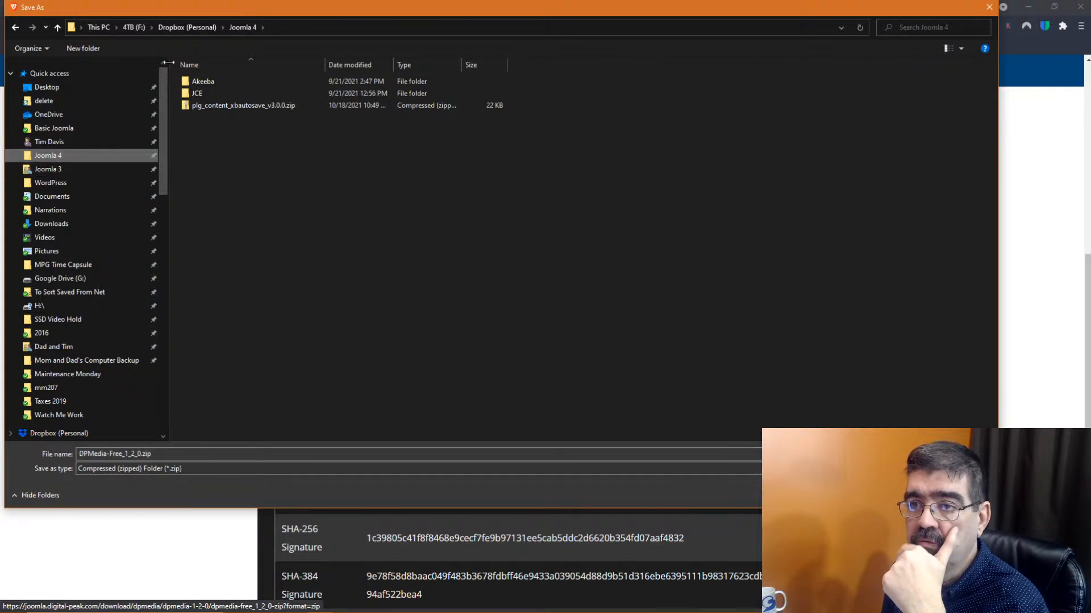
# Create a 'Digital Peak' folder there and save DPMedia-Free_1_2_0.zip into it
pyautogui.click(83, 49)
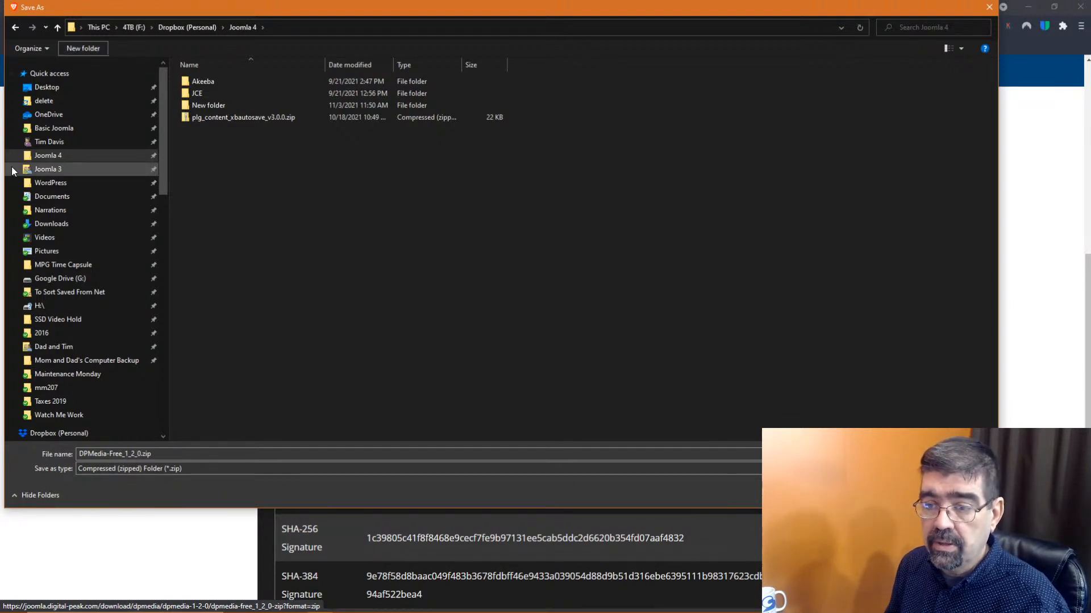
pyautogui.click(196, 105)
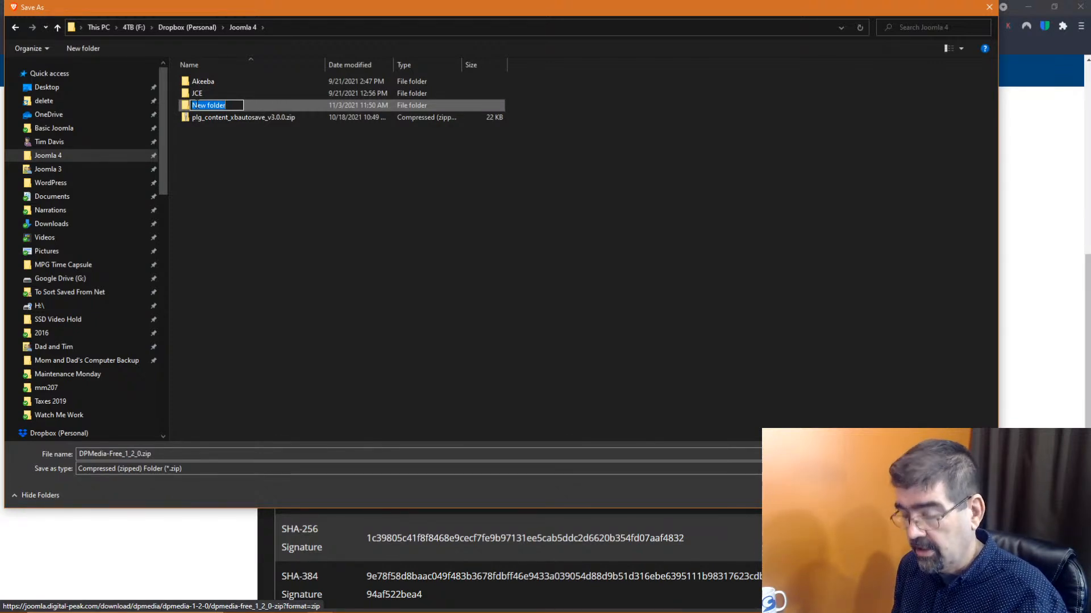
pyautogui.write('Digital Peak')
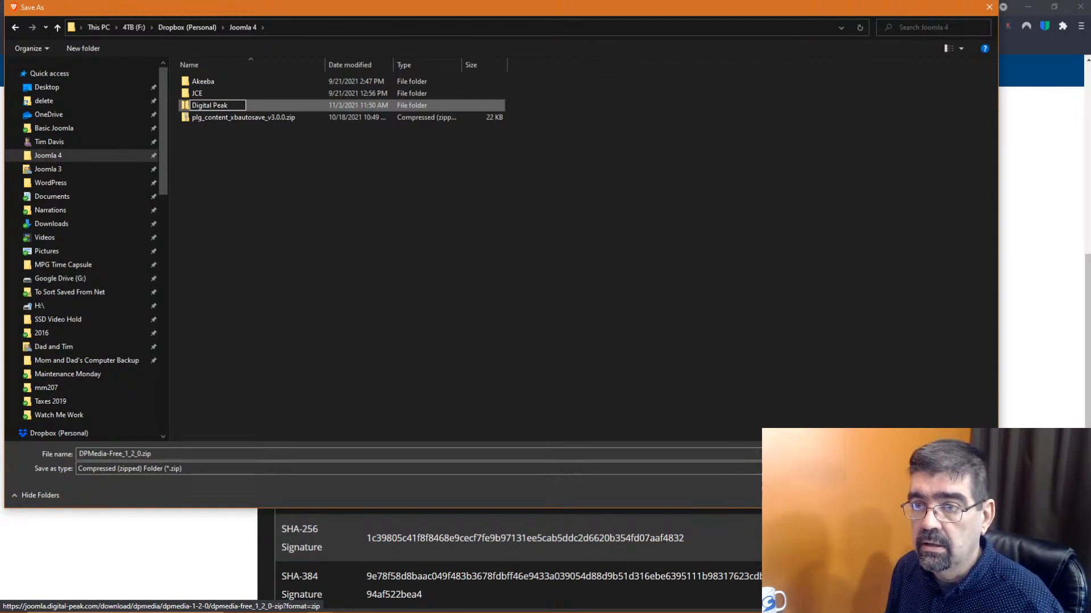
pyautogui.press('Return')
pyautogui.doubleClick(183, 94)
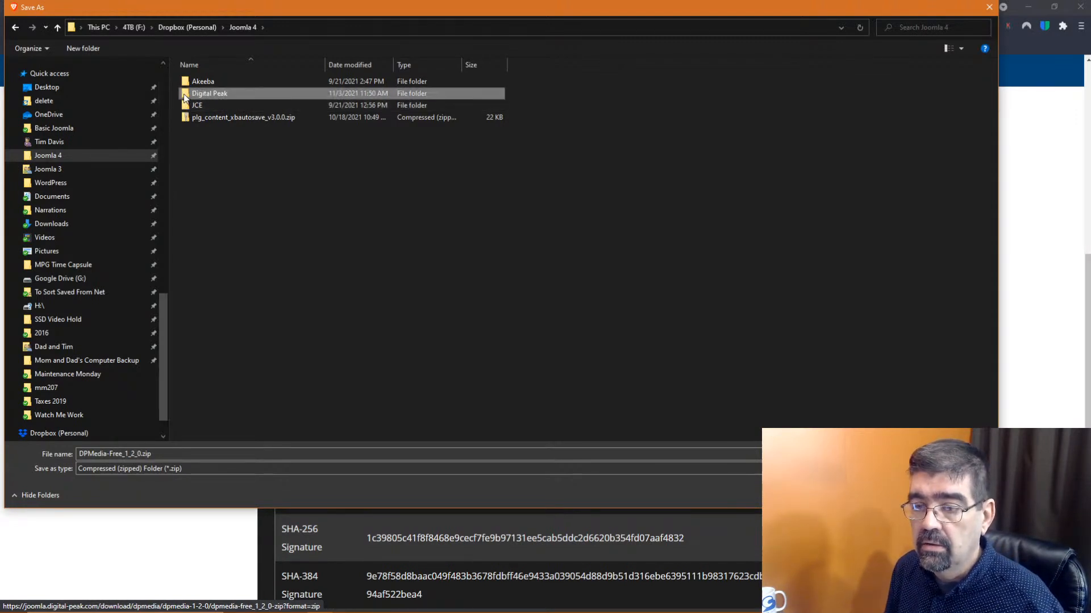
pyautogui.press('Return')
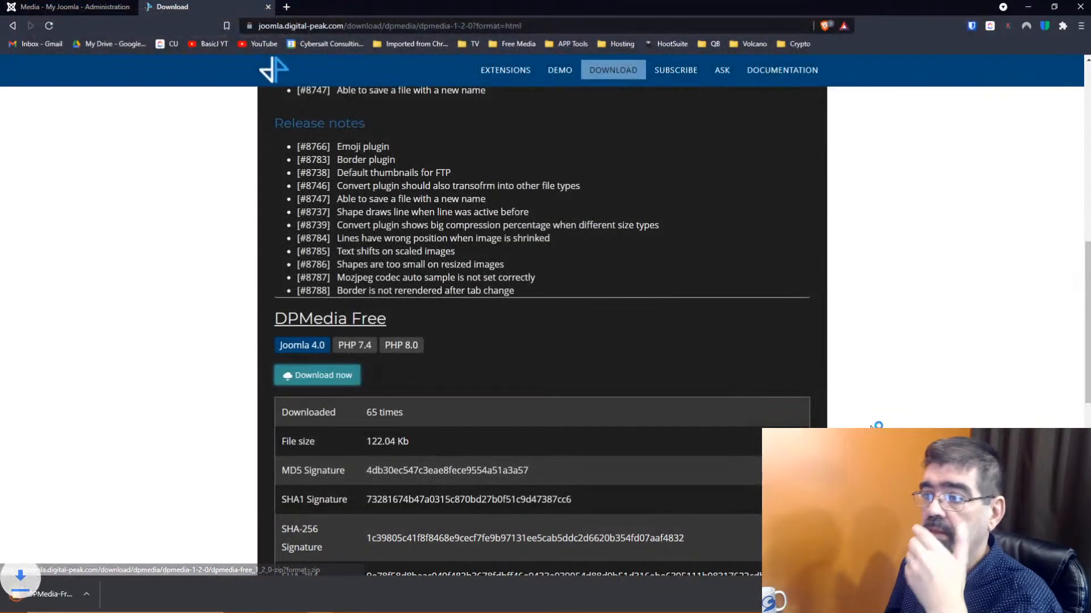
# Leave the DPMedia 1.2.0 release page and switch back to the 'Media - My Joomla - Administration' tab
pyautogui.scroll(-10, 630, 237)
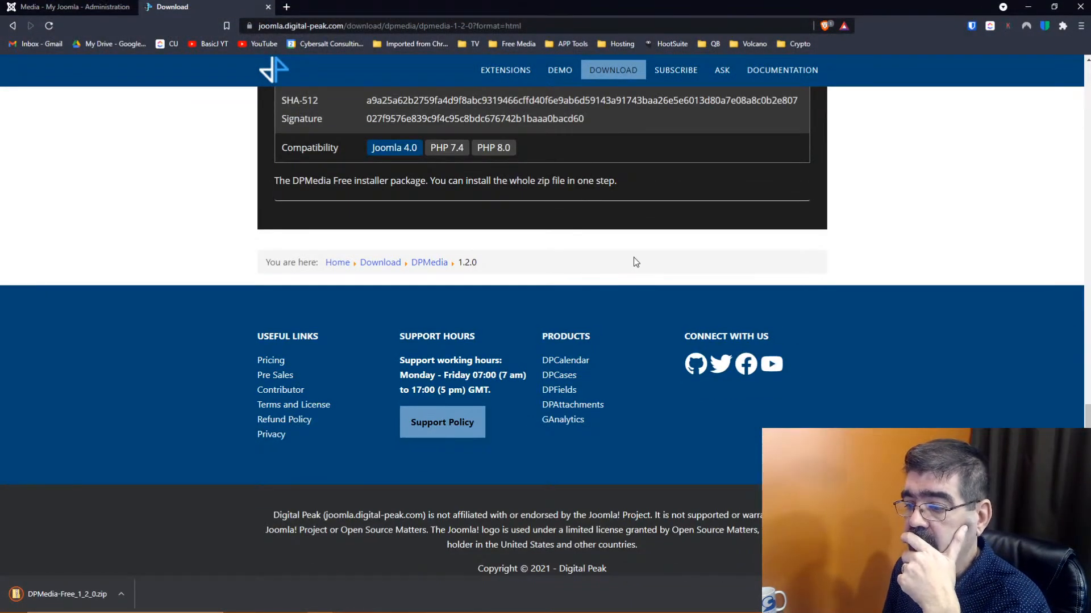
pyautogui.scroll(15, 635, 261)
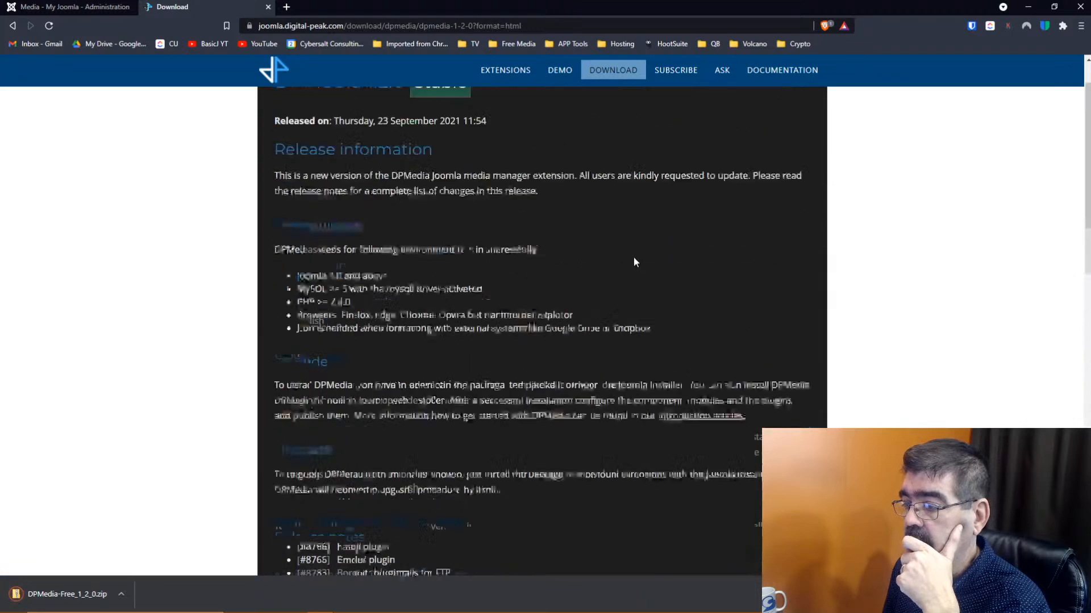
pyautogui.scroll(3, 635, 262)
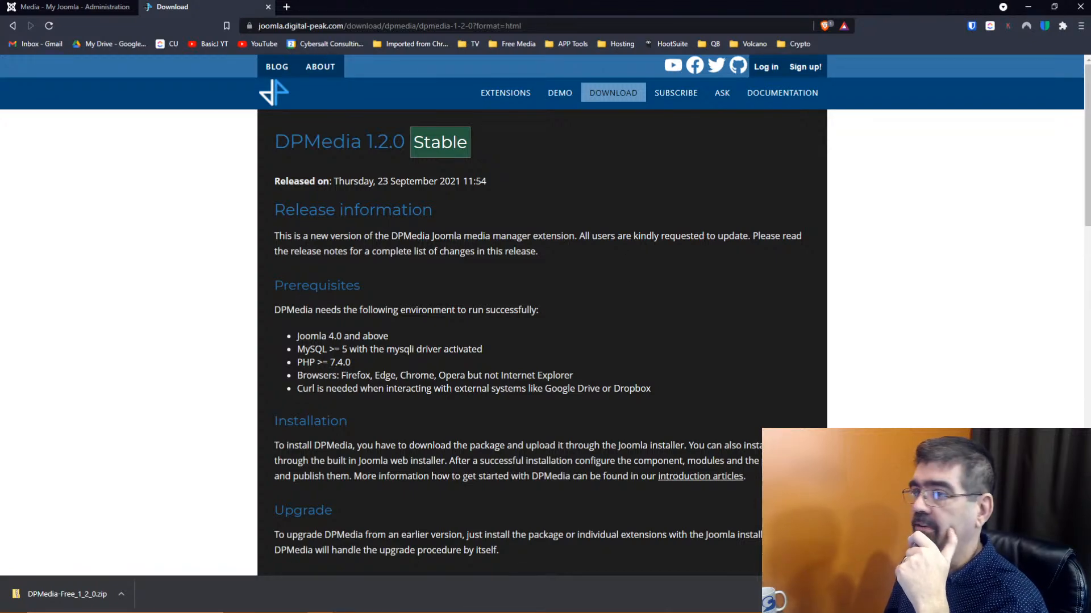
pyautogui.click(286, 7)
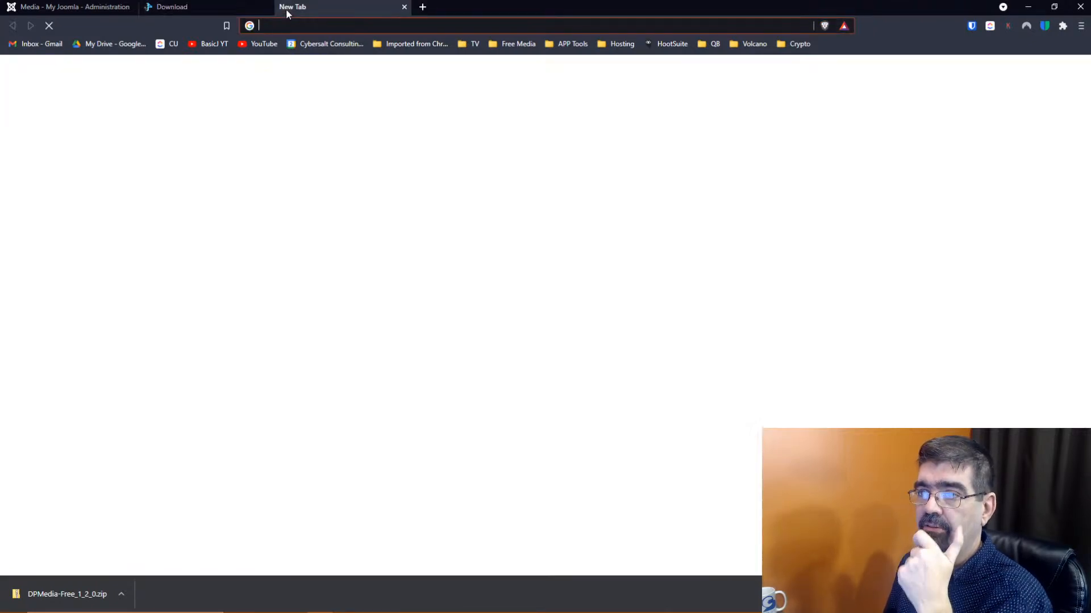
pyautogui.hotkey('ctrl', 'w')
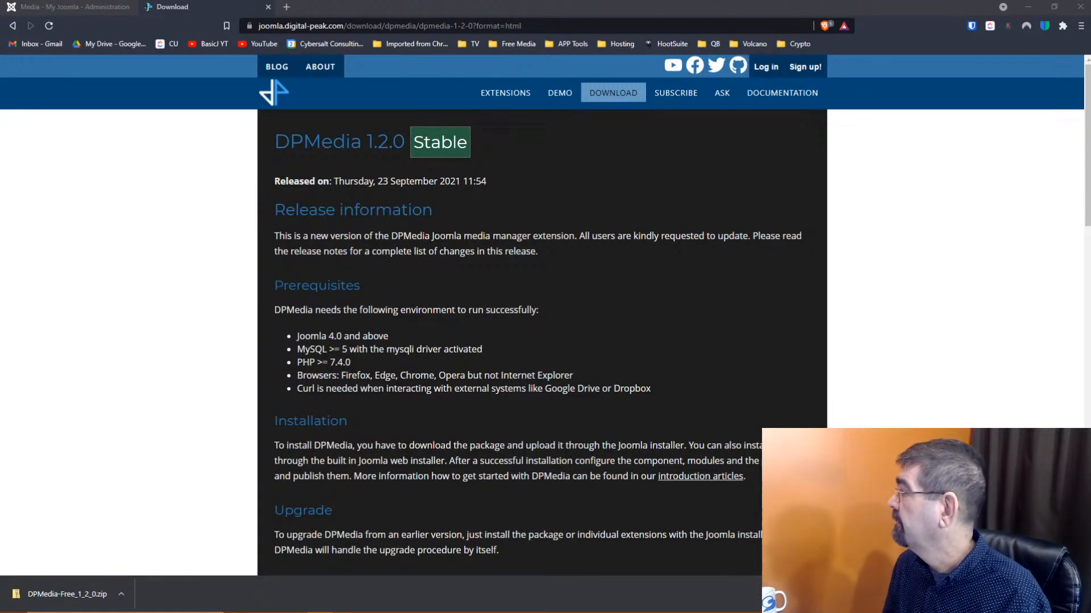
pyautogui.hotkey('alt', 'Tab')
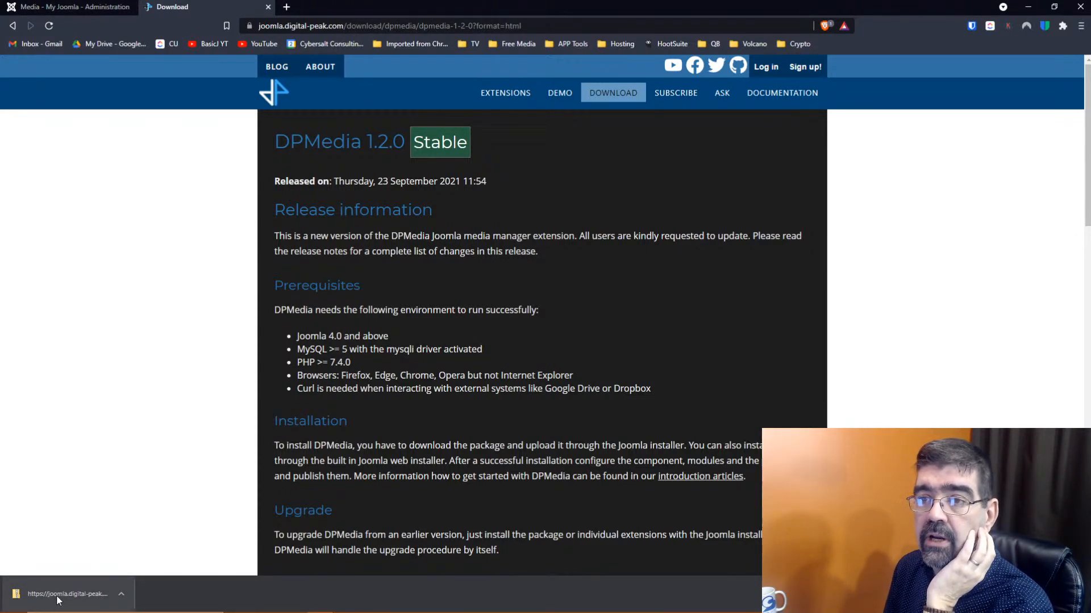
pyautogui.click(42, 7)
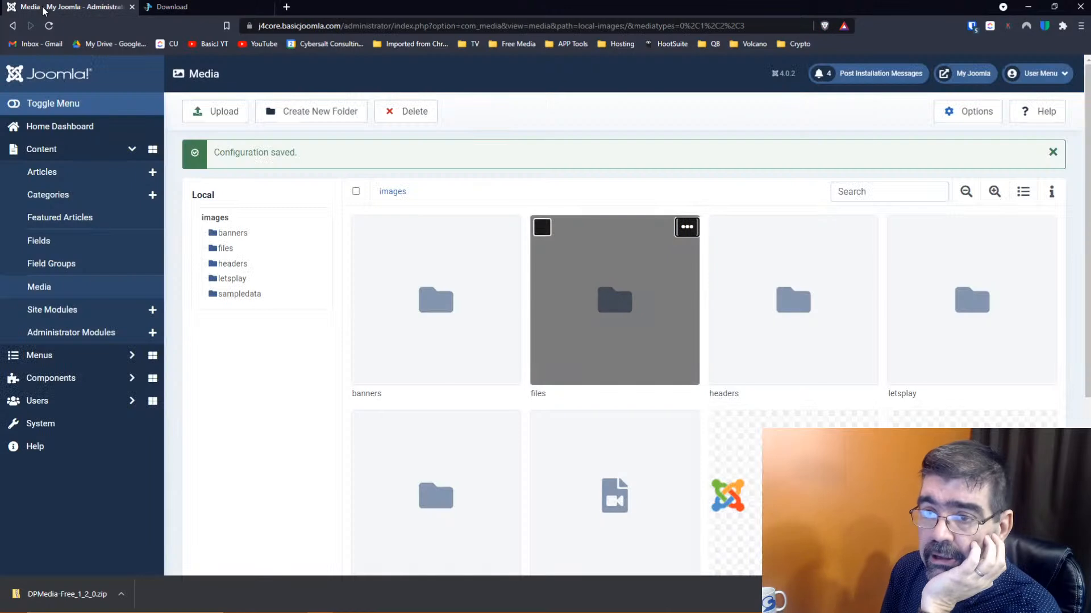
# Install DPMedia-Free_1_2_0.zip by dropping it onto the System > Install > Extensions upload area
pyautogui.click(13, 77)
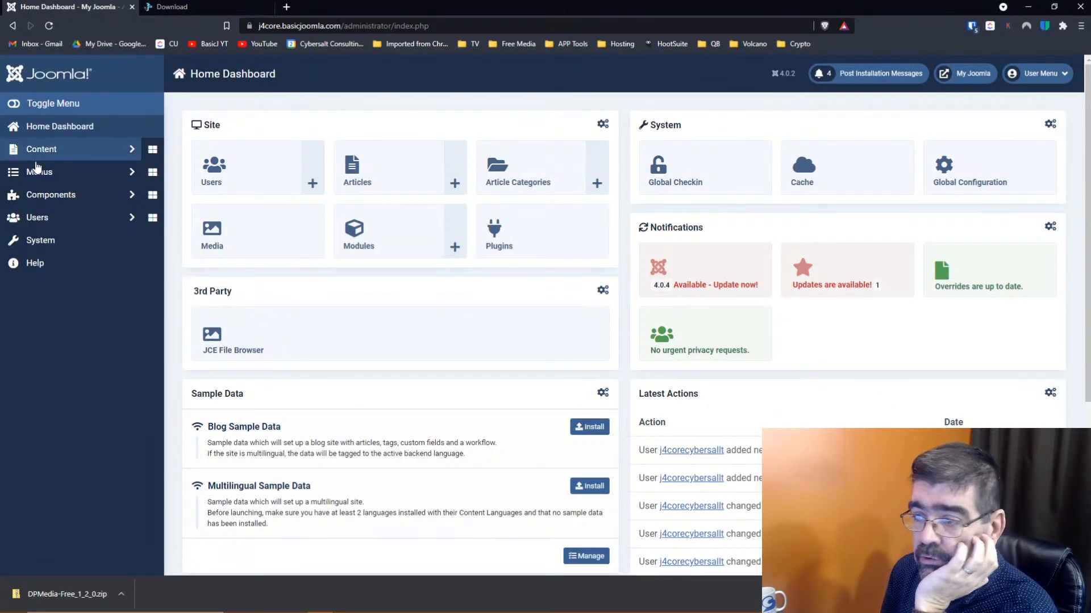
pyautogui.click(48, 239)
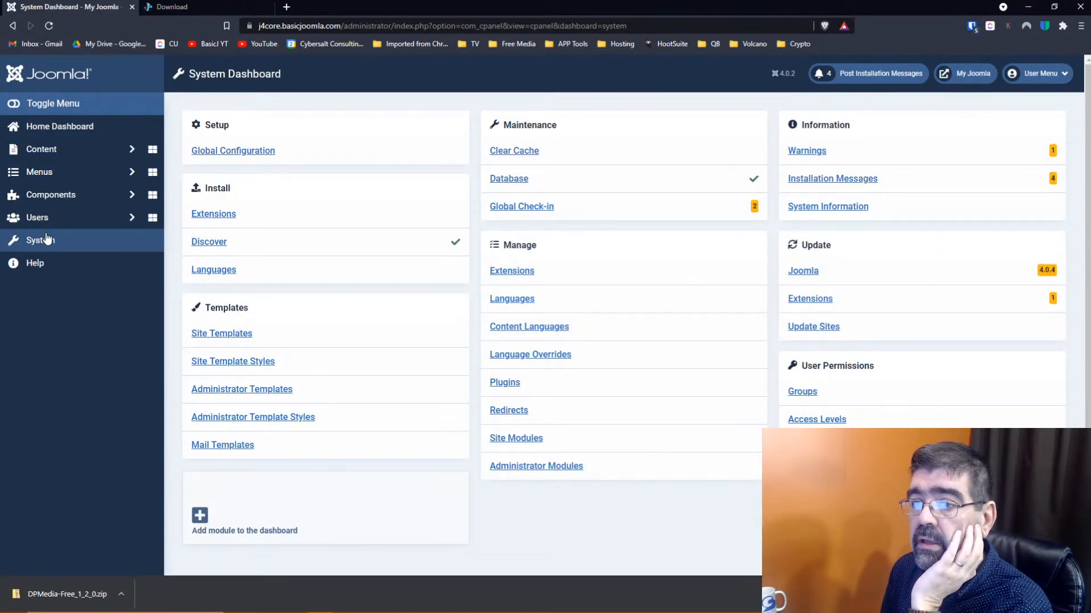
pyautogui.click(220, 218)
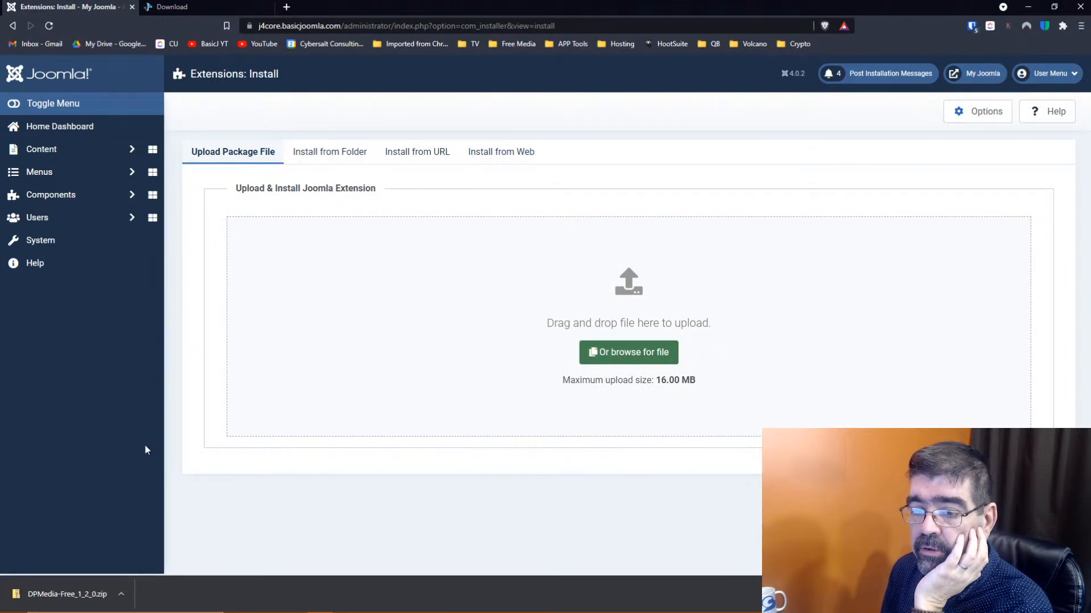
pyautogui.moveTo(61, 594); pyautogui.dragTo(649, 315)
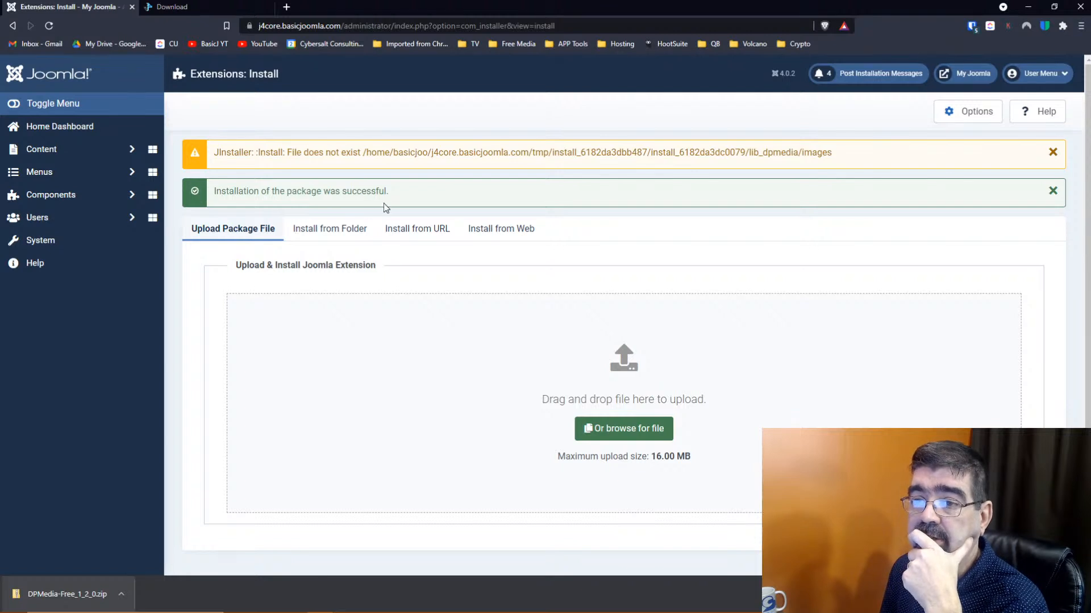
# Open Manage > Extensions and sort by ID descending so the DPMedia 1.2.0 entries lead the list
pyautogui.click(71, 199)
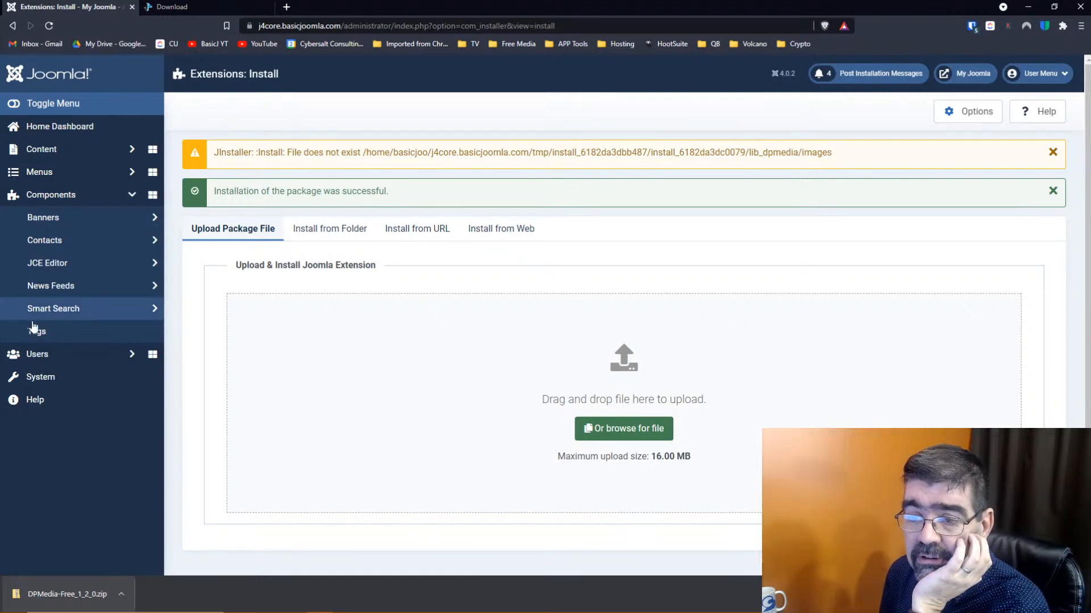
pyautogui.click(54, 380)
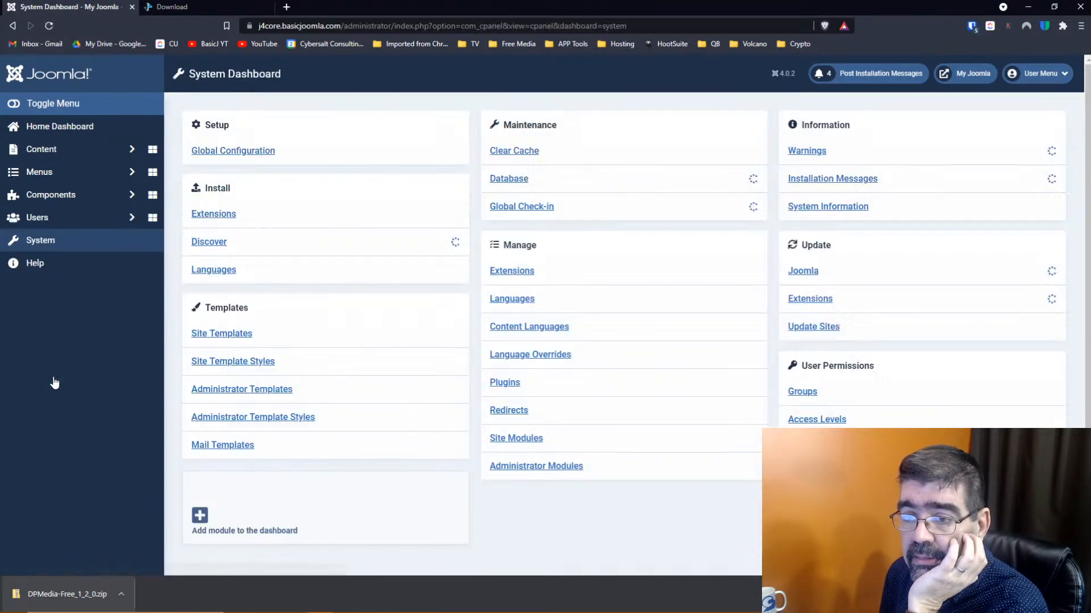
pyautogui.click(500, 272)
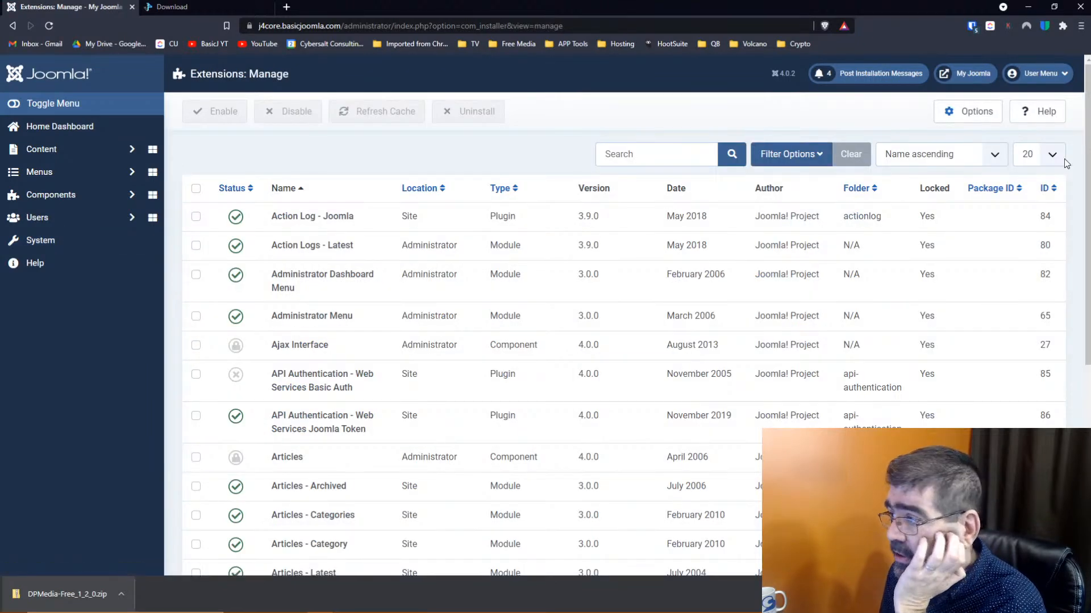
pyautogui.click(1044, 189)
pyautogui.click(1044, 189)
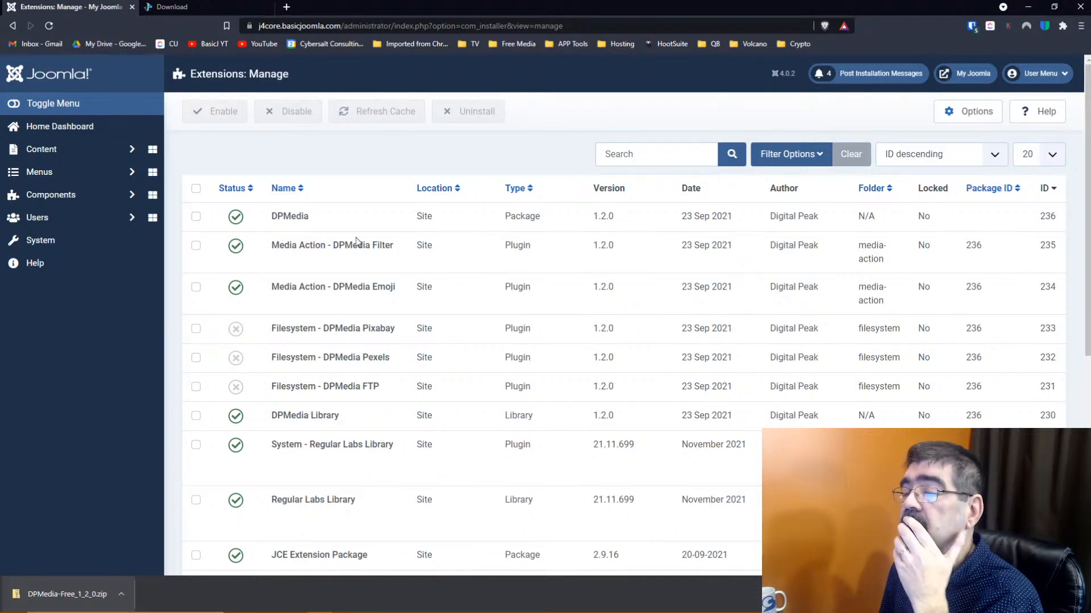
# Open the Media manager from the Content menu
pyautogui.moveTo(359, 240)
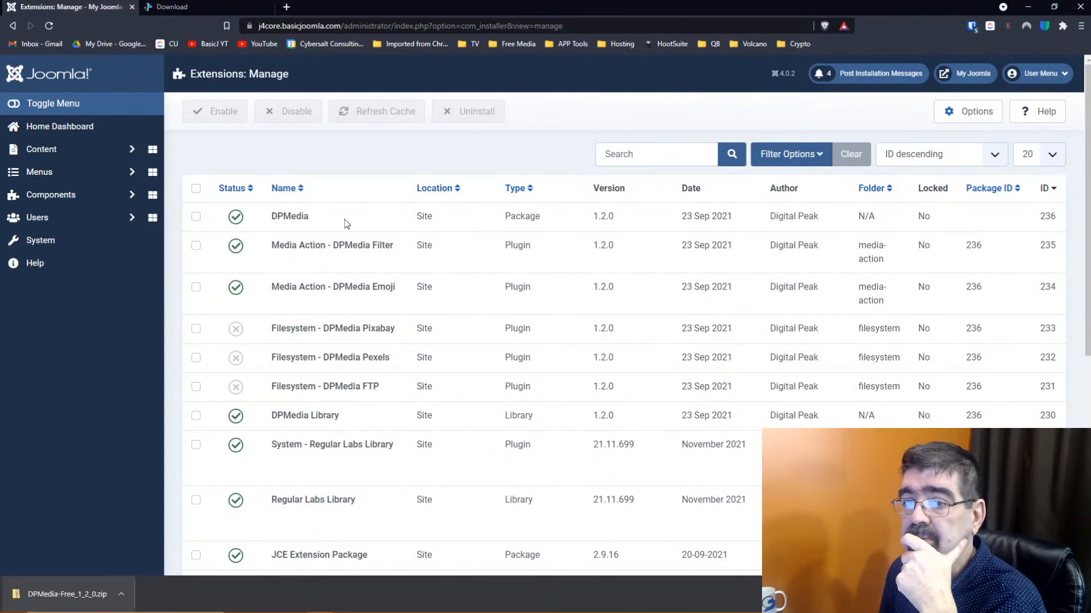
pyautogui.click(105, 152)
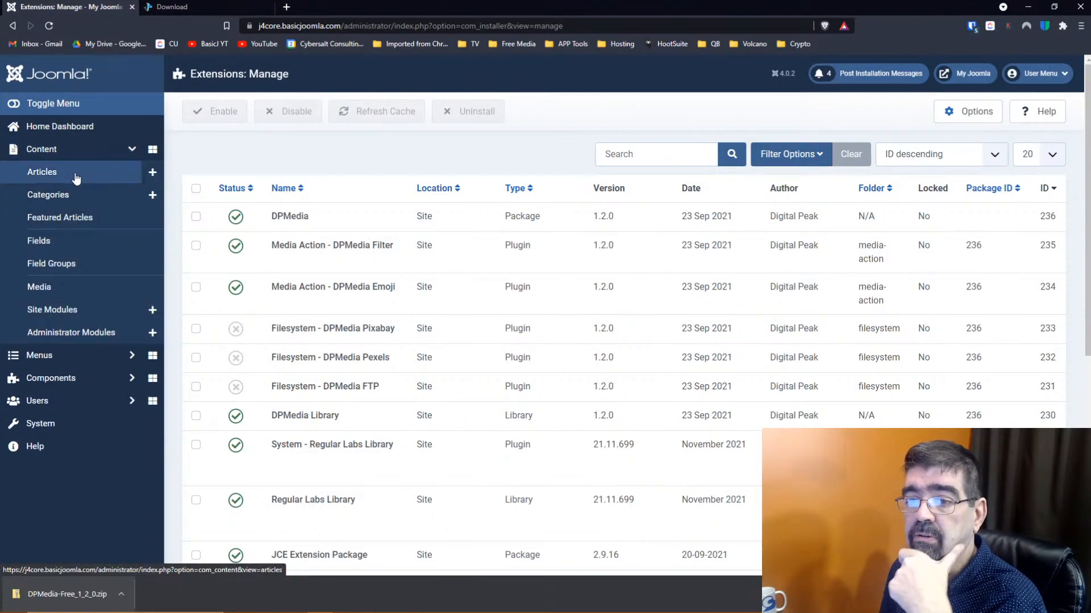
pyautogui.click(54, 289)
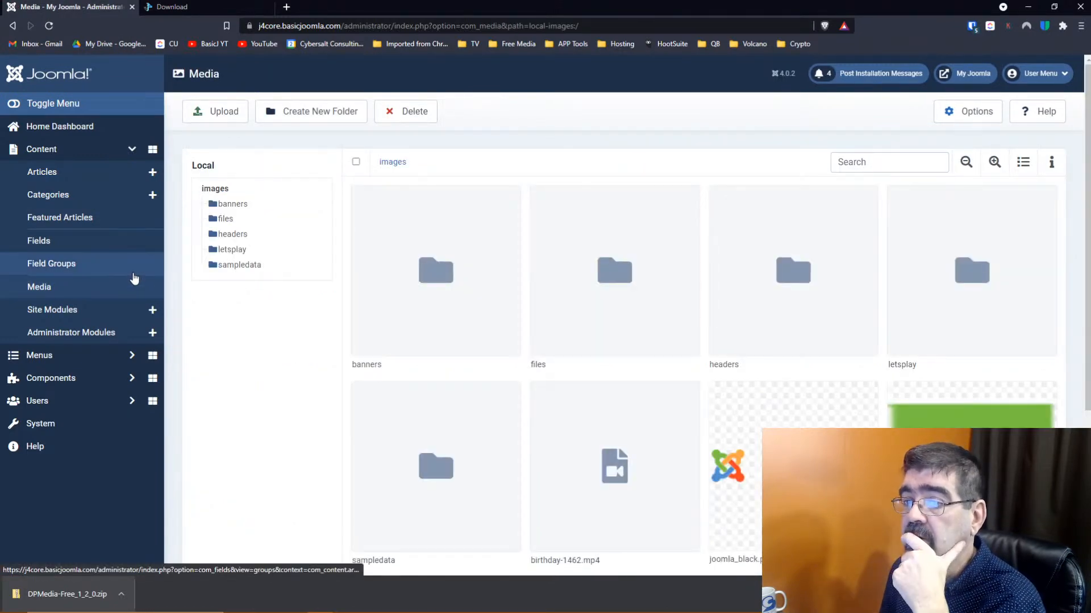
# Browse the Media Options, including the legal extensions and MIME type settings
pyautogui.moveTo(502, 224)
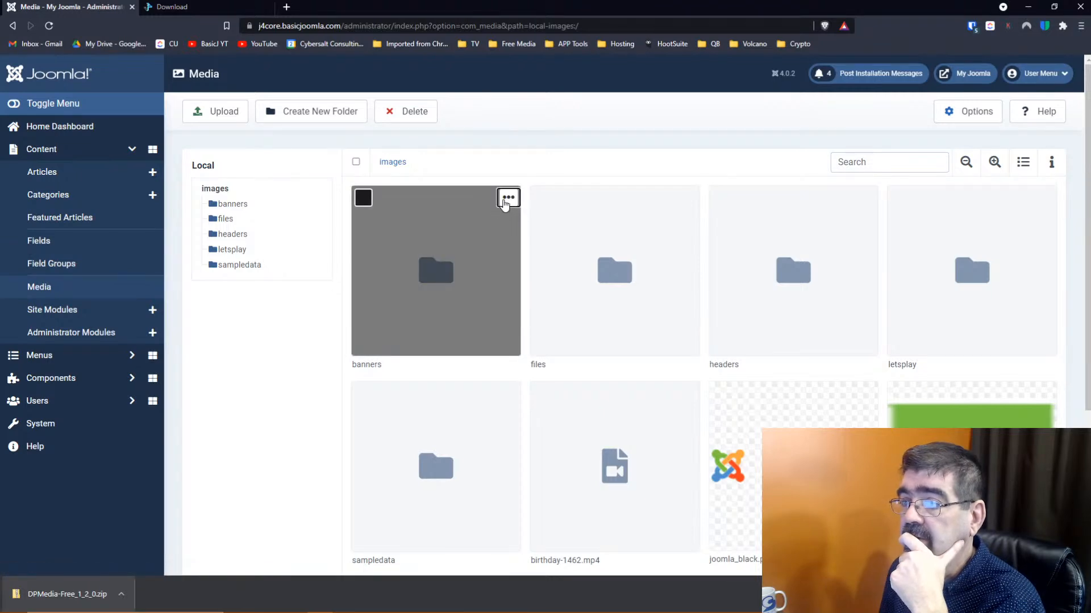
pyautogui.click(972, 112)
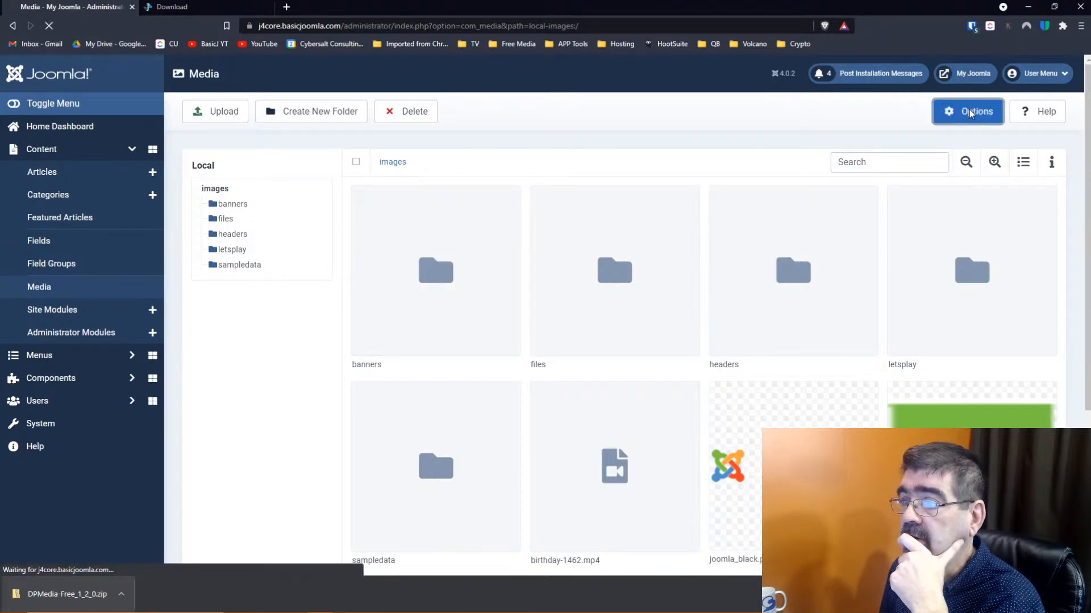
pyautogui.scroll(-5, 659, 179)
pyautogui.scroll(-3, 659, 178)
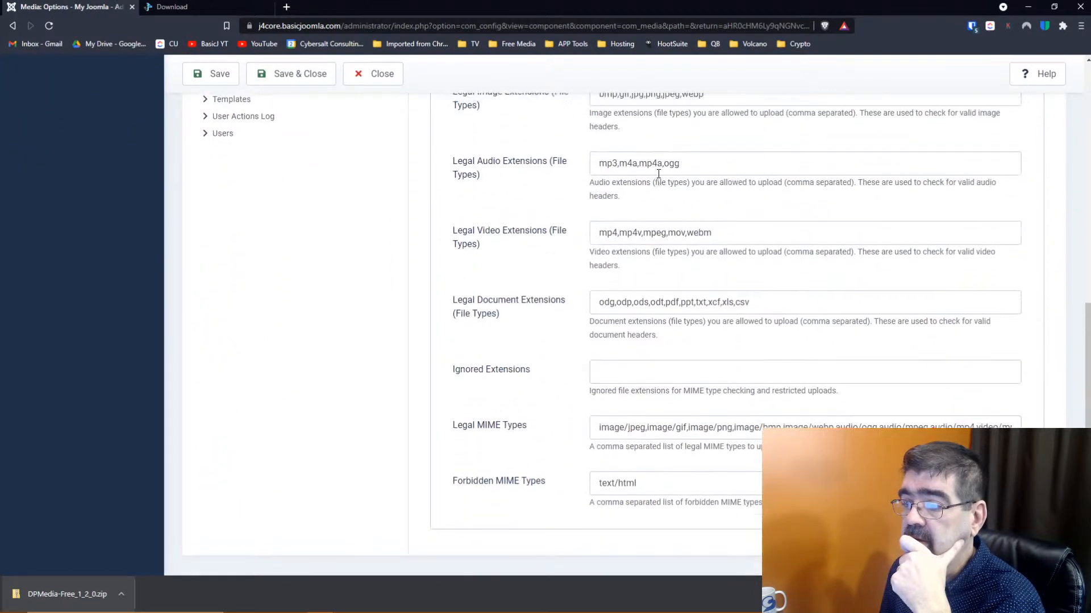
pyautogui.scroll(8, 658, 173)
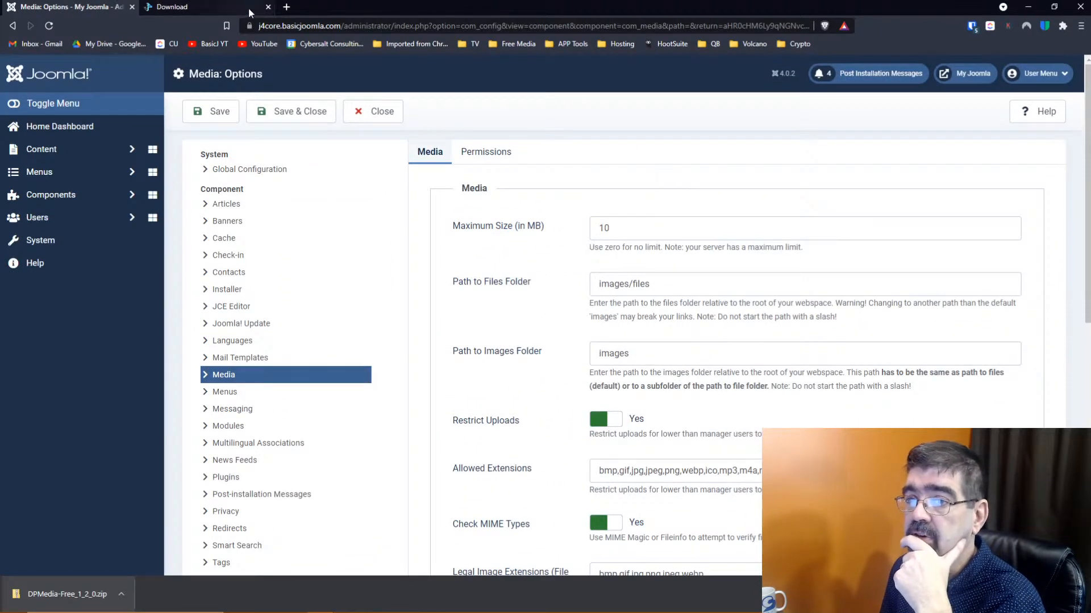
# Return to the Digital Peak tab and read through the DPMedia 1.2.0 release notes
pyautogui.click(171, 7)
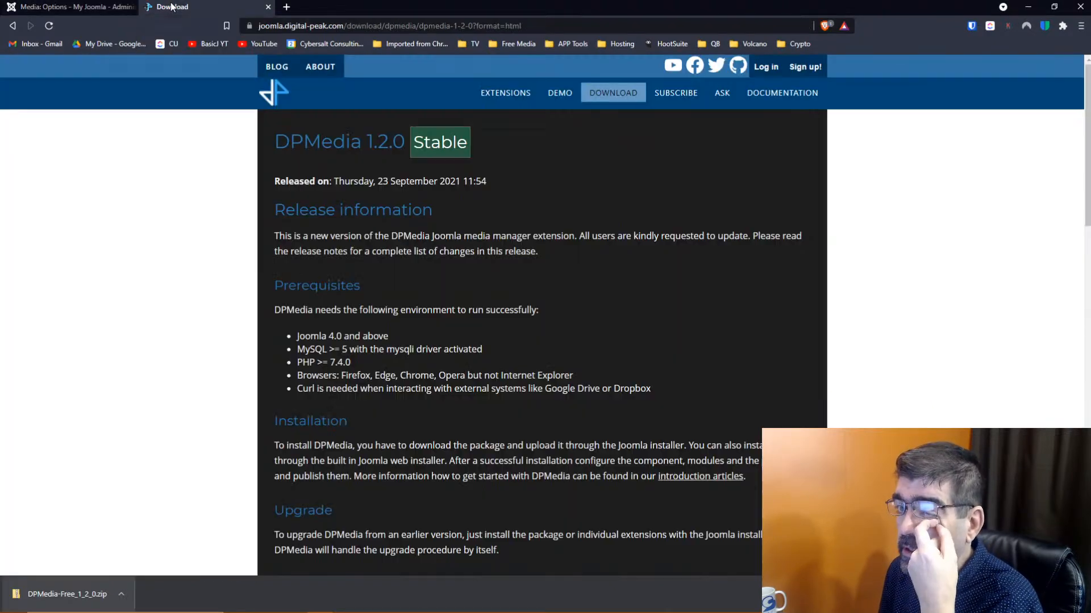
pyautogui.scroll(-4, 415, 205)
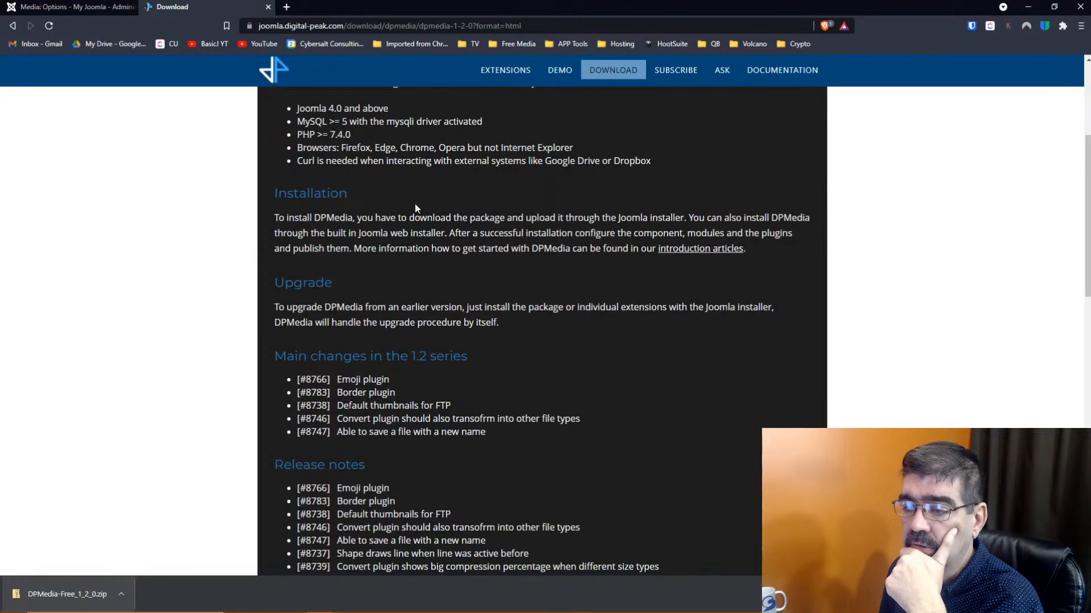
pyautogui.scroll(-2, 415, 204)
pyautogui.scroll(-4, 415, 205)
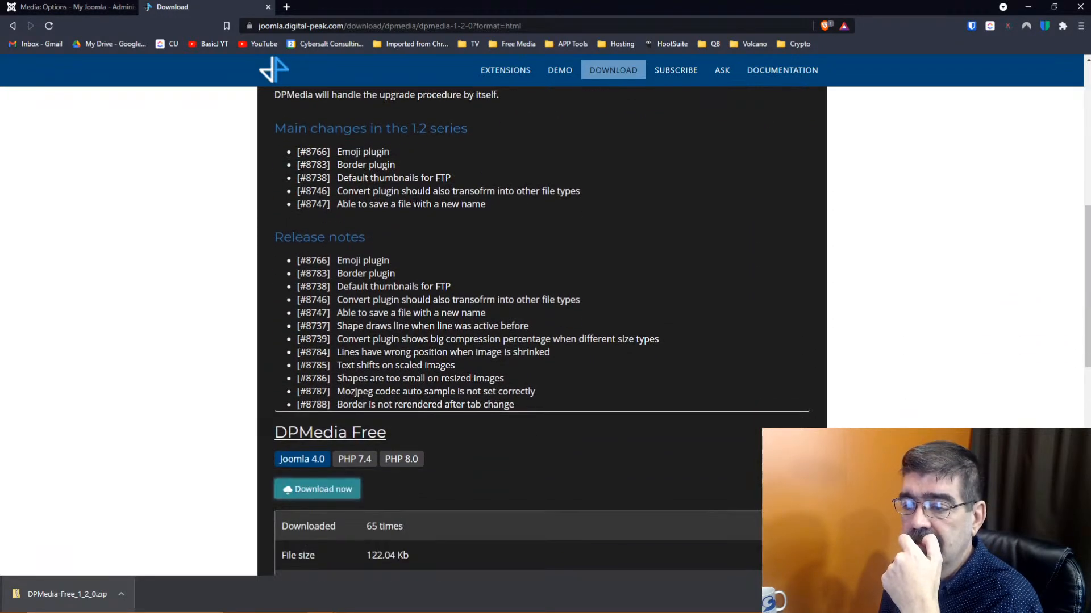
pyautogui.scroll(10, 227, 147)
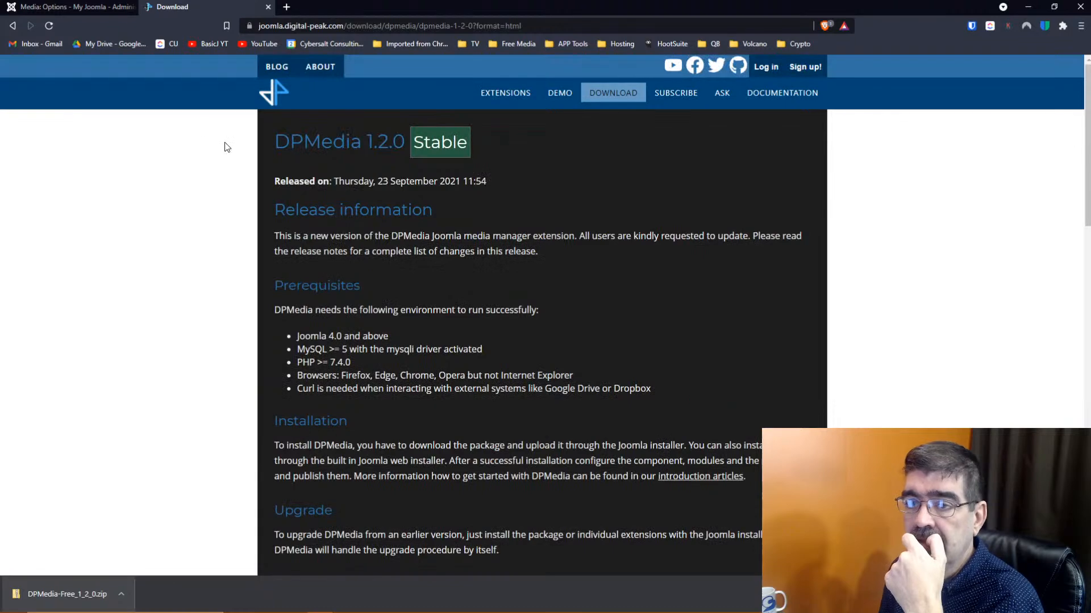
# Go back to the main DPMedia download page and show the actions for DPMedia-Free_1_2_0.zip
pyautogui.click(13, 25)
pyautogui.scroll(8, 516, 291)
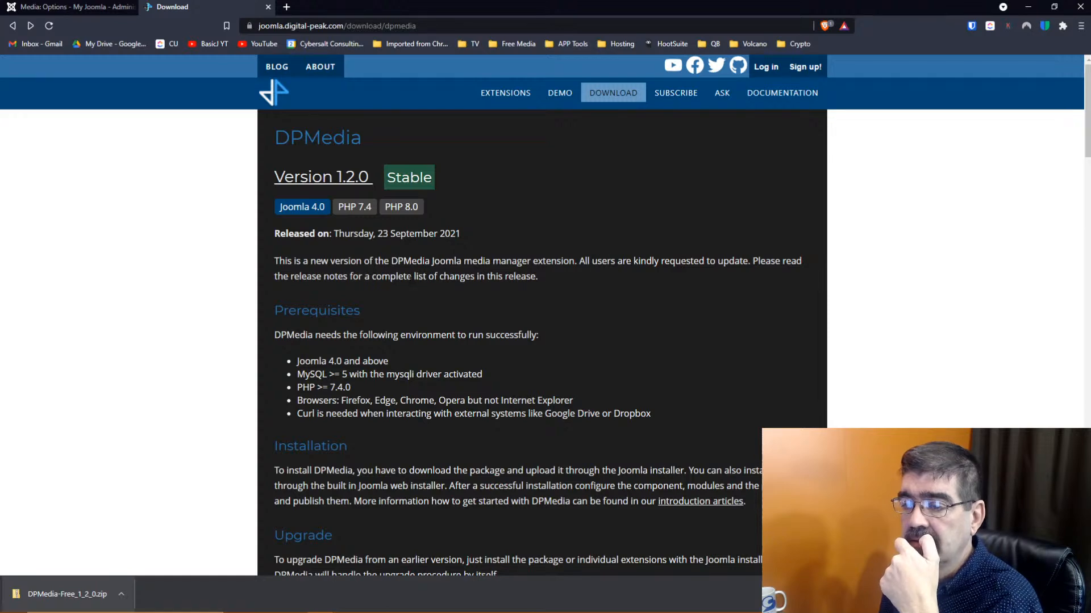
pyautogui.scroll(-3, 367, 357)
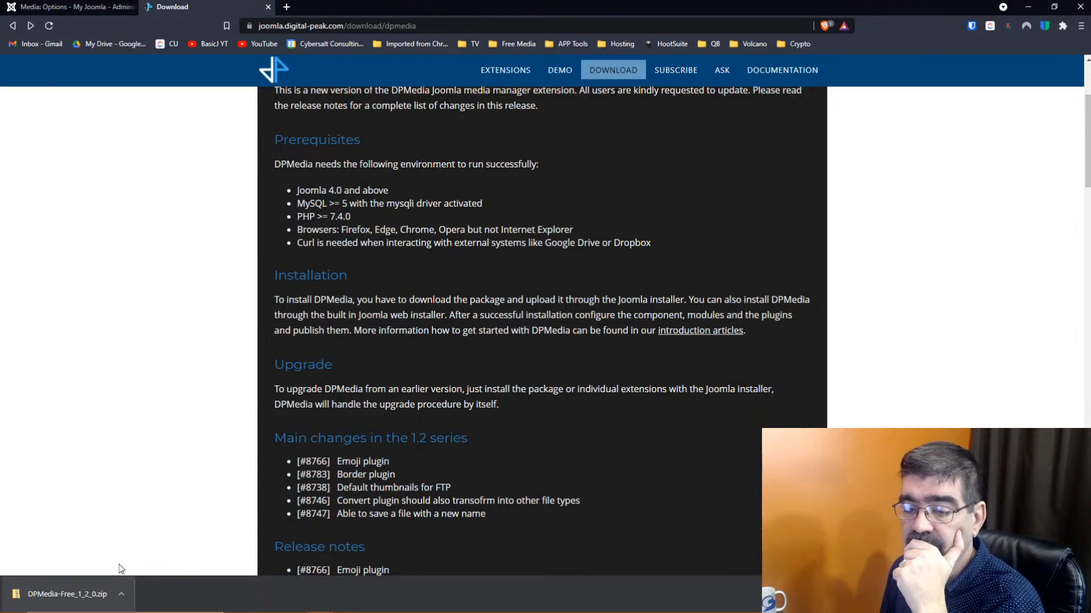
pyautogui.click(121, 594)
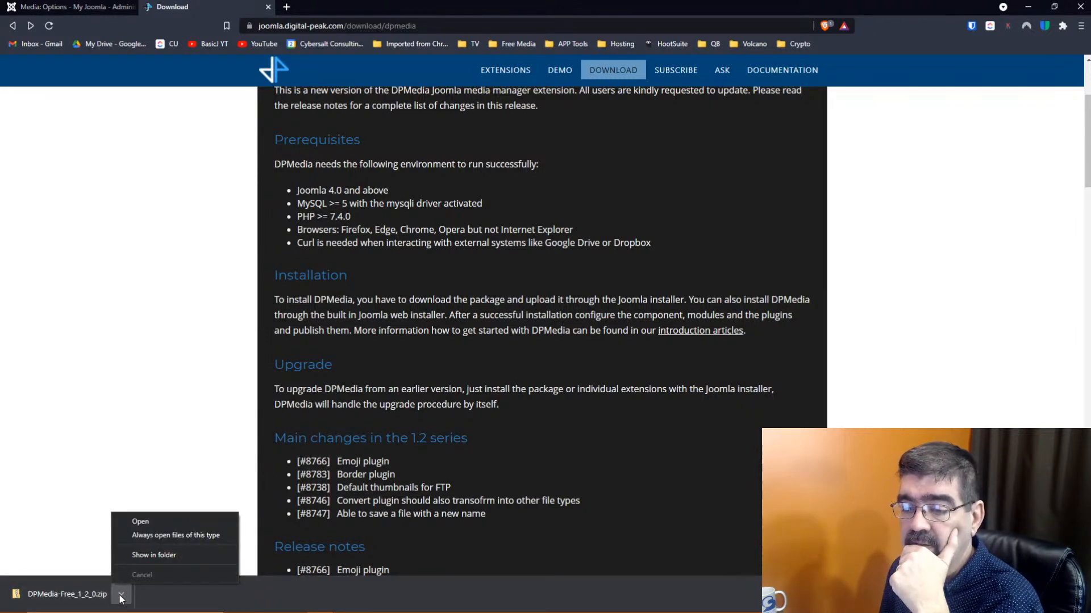
# Open DPMedia-Free_1_2_0.zip in its folder and copy all nine files inside it
pyautogui.click(149, 555)
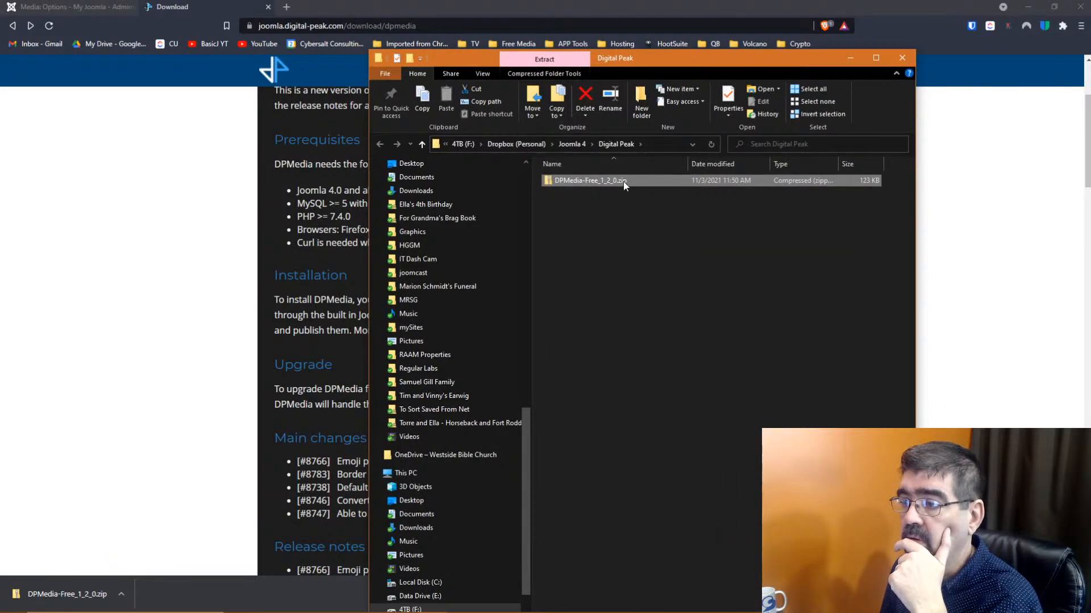
pyautogui.doubleClick(623, 182)
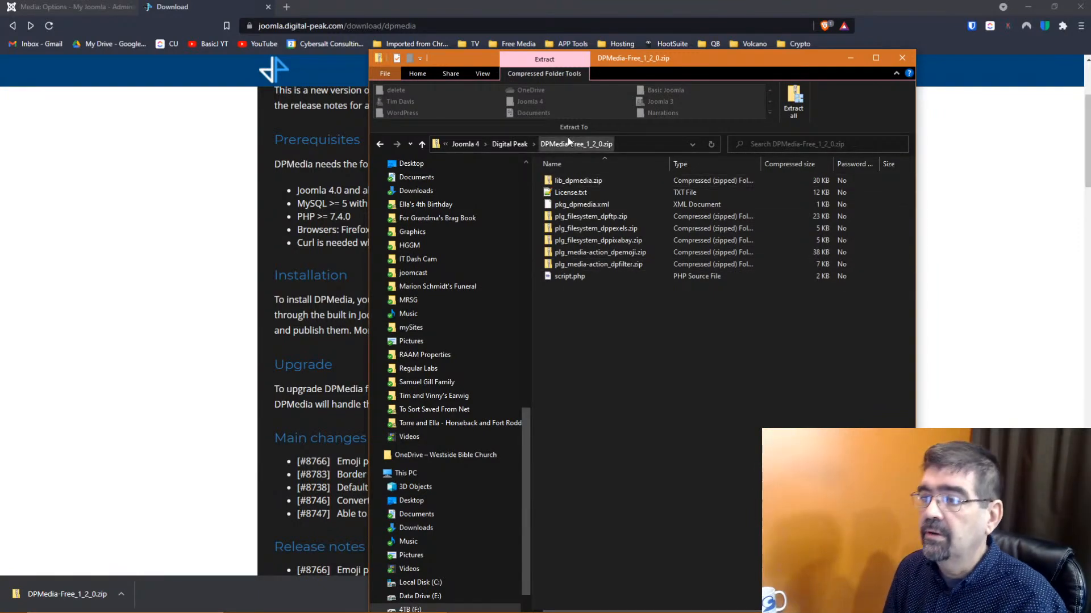
pyautogui.moveTo(578, 288); pyautogui.dragTo(577, 185)
pyautogui.rightClick(577, 185)
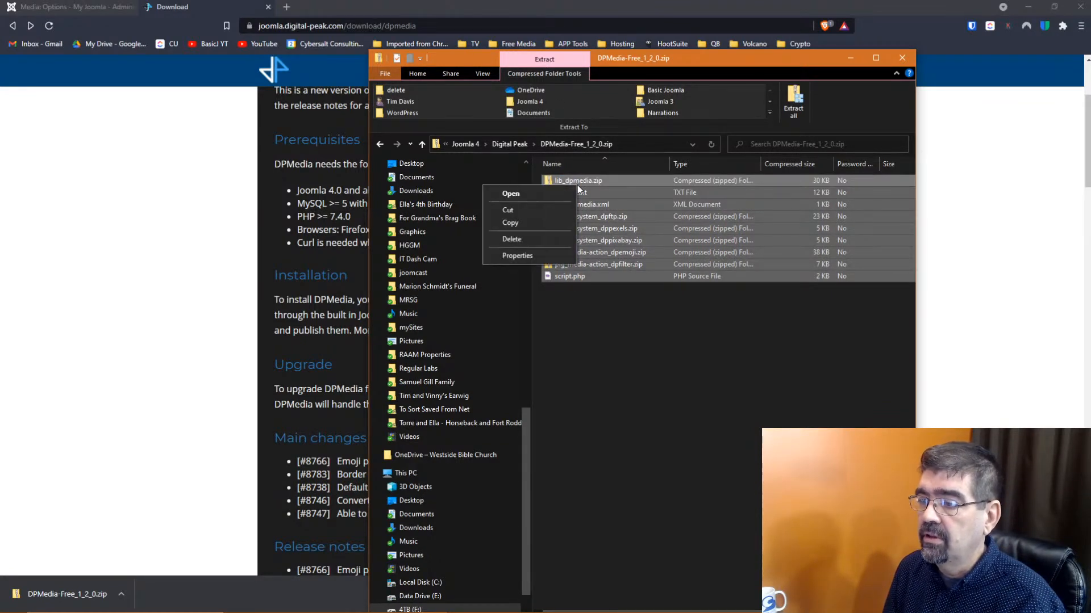
pyautogui.click(537, 221)
# Paste the copied files into the Digital Peak folder and move the window aside
pyautogui.click(509, 144)
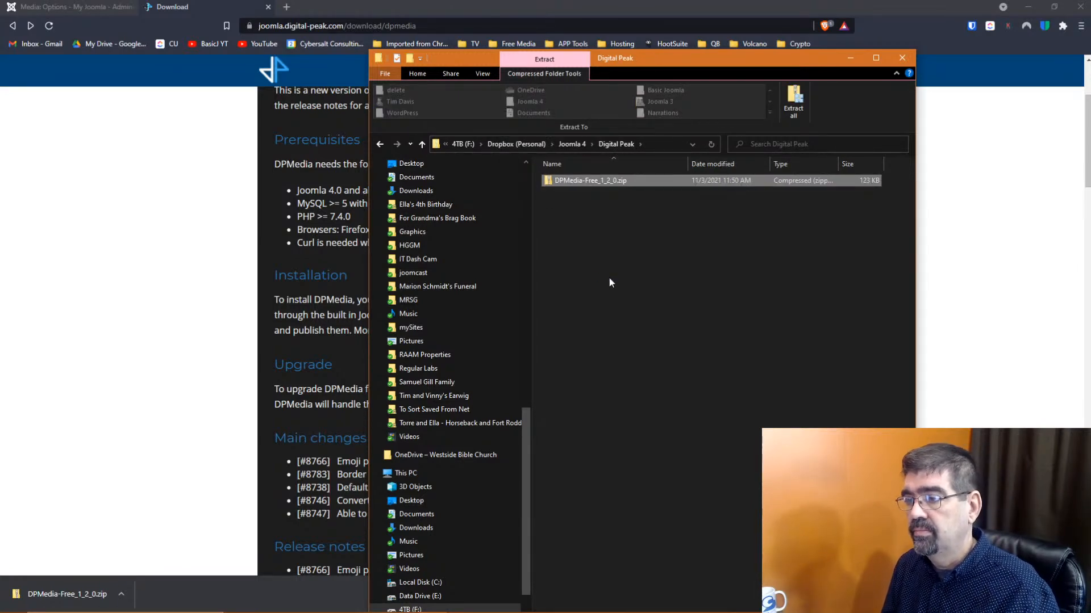
pyautogui.click(609, 278)
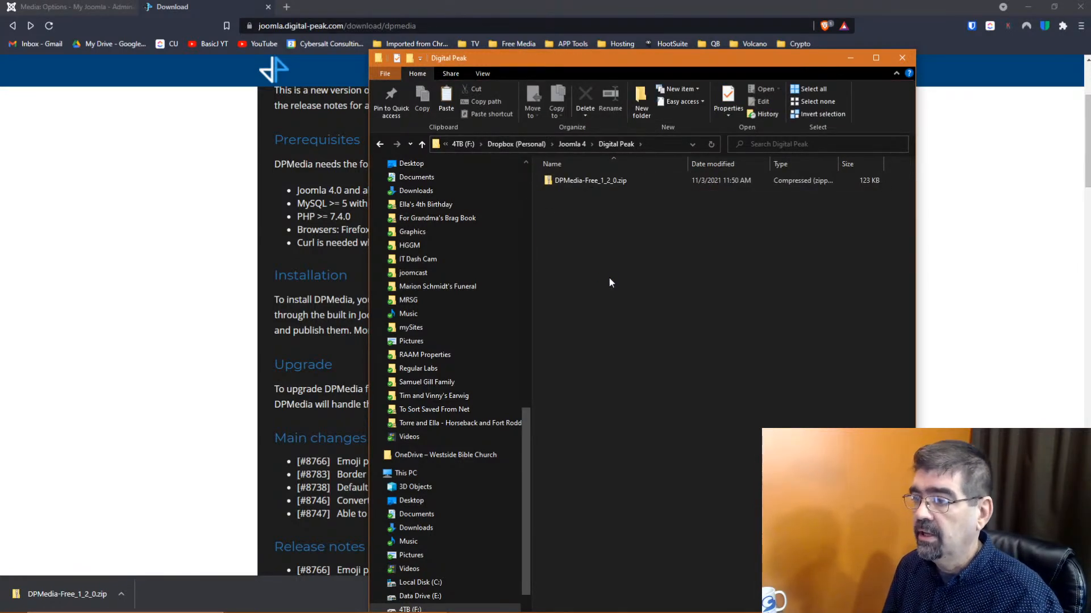
pyautogui.hotkey('ctrl', 'v')
pyautogui.moveTo(527, 62); pyautogui.dragTo(1090, 65)
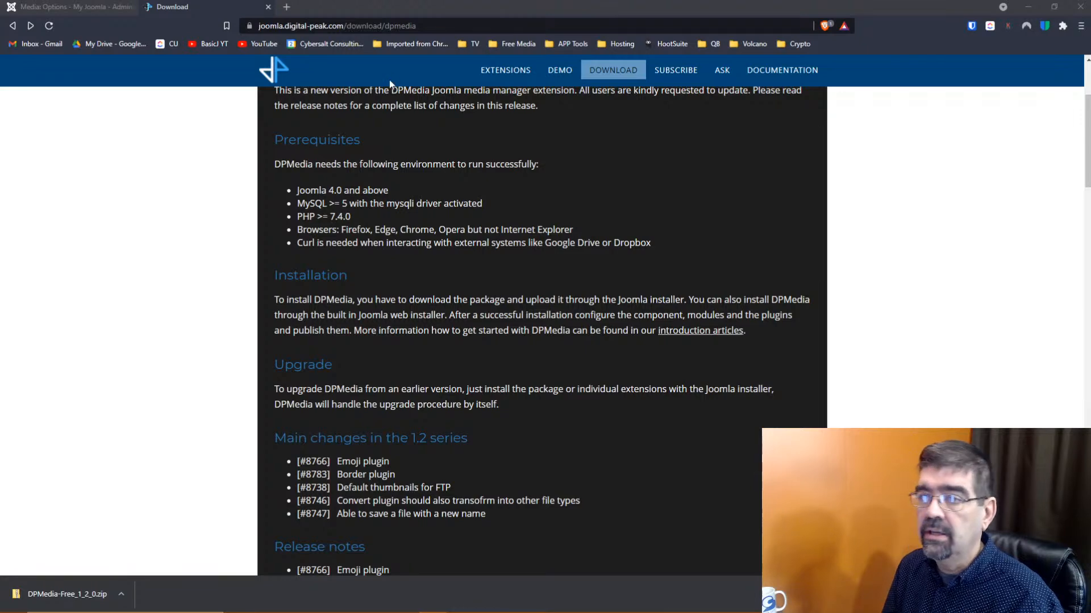
# From the Joomla tab's System dashboard, briefly visiting Manage > Extensions, open the Plugins manager
pyautogui.click(66, 8)
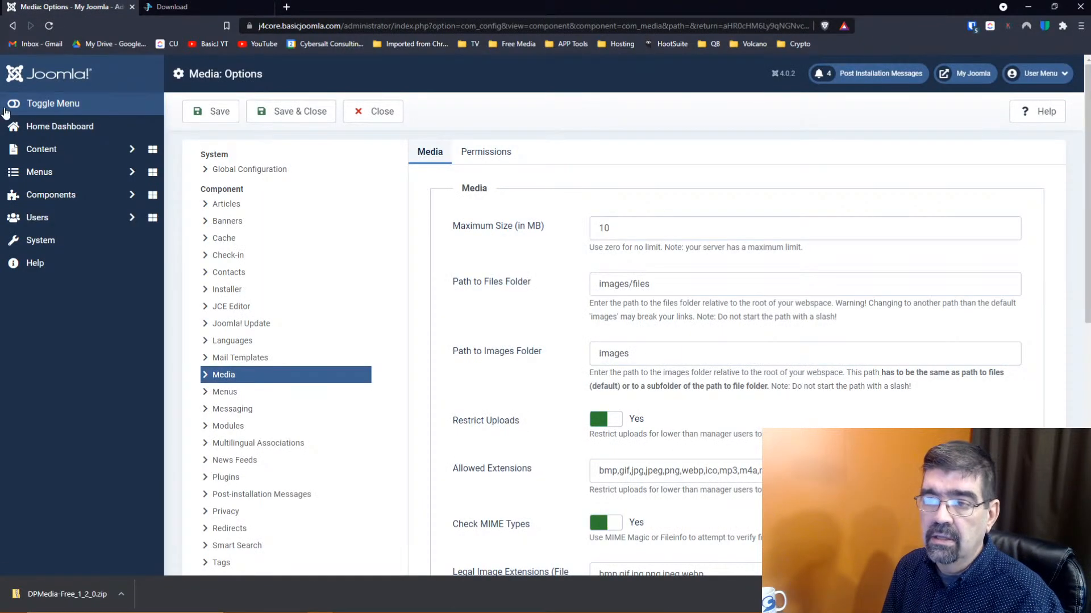
pyautogui.click(19, 80)
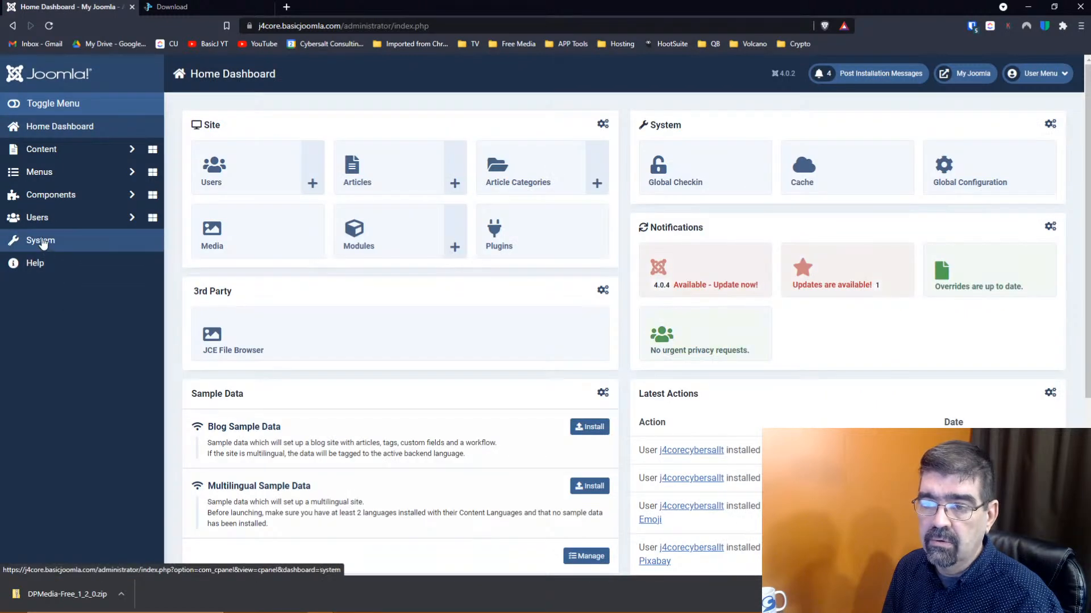
pyautogui.click(42, 241)
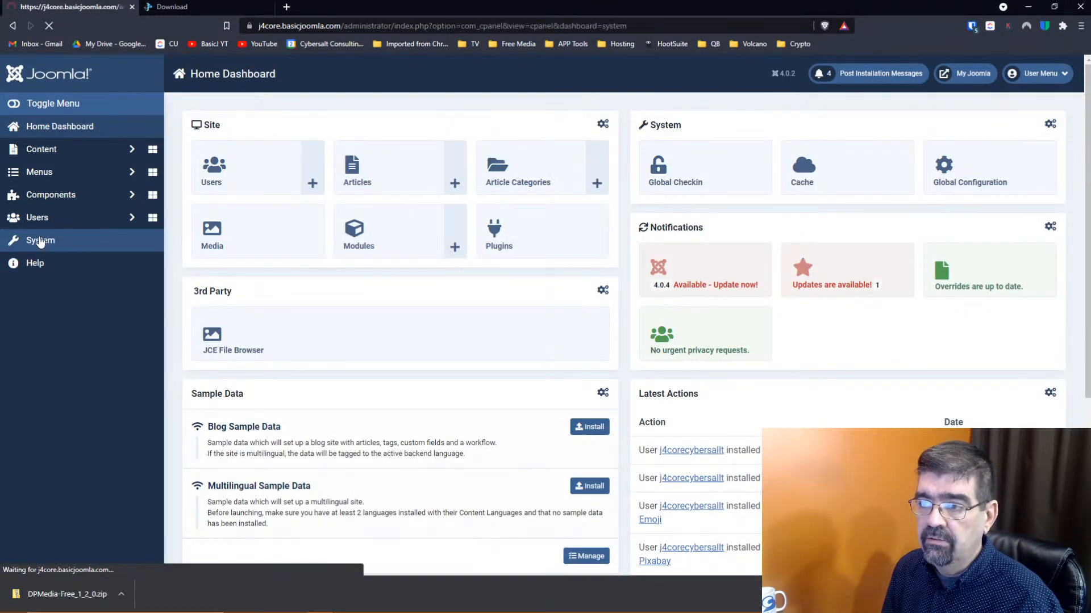
pyautogui.click(499, 270)
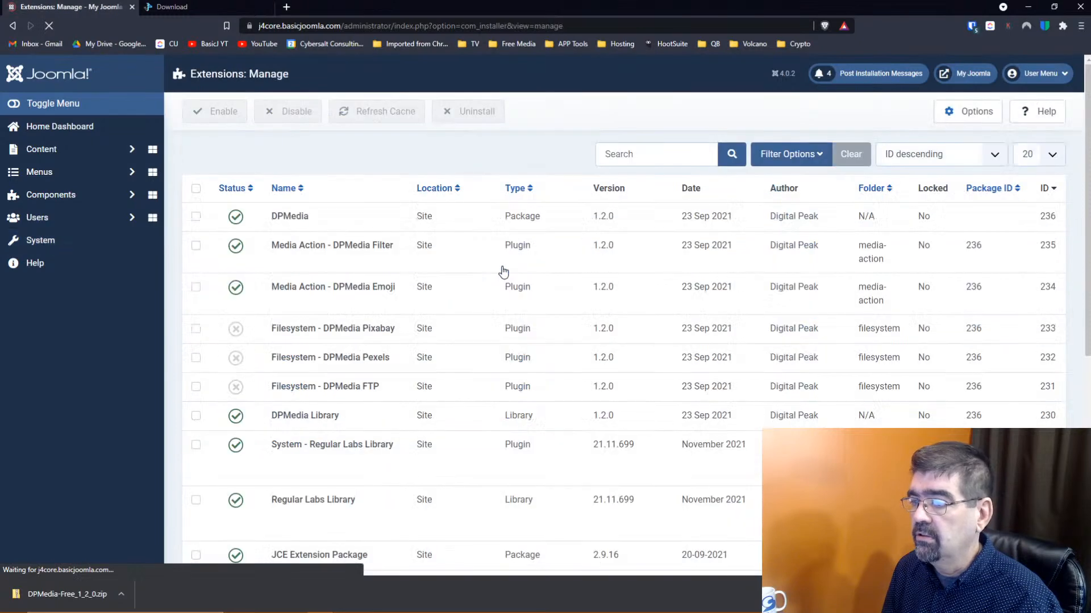
pyautogui.click(14, 25)
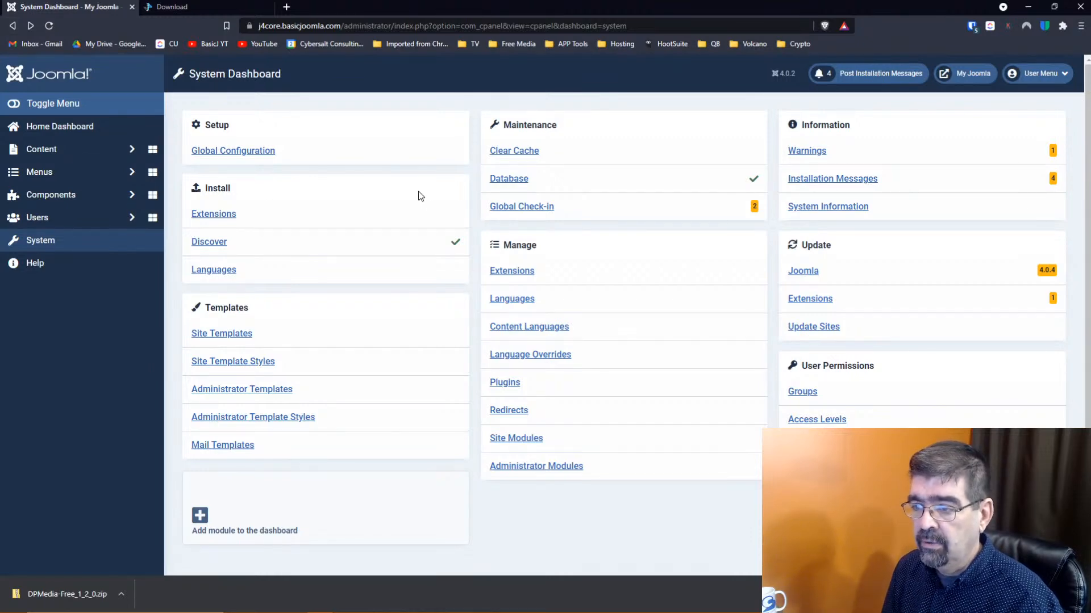
pyautogui.click(512, 384)
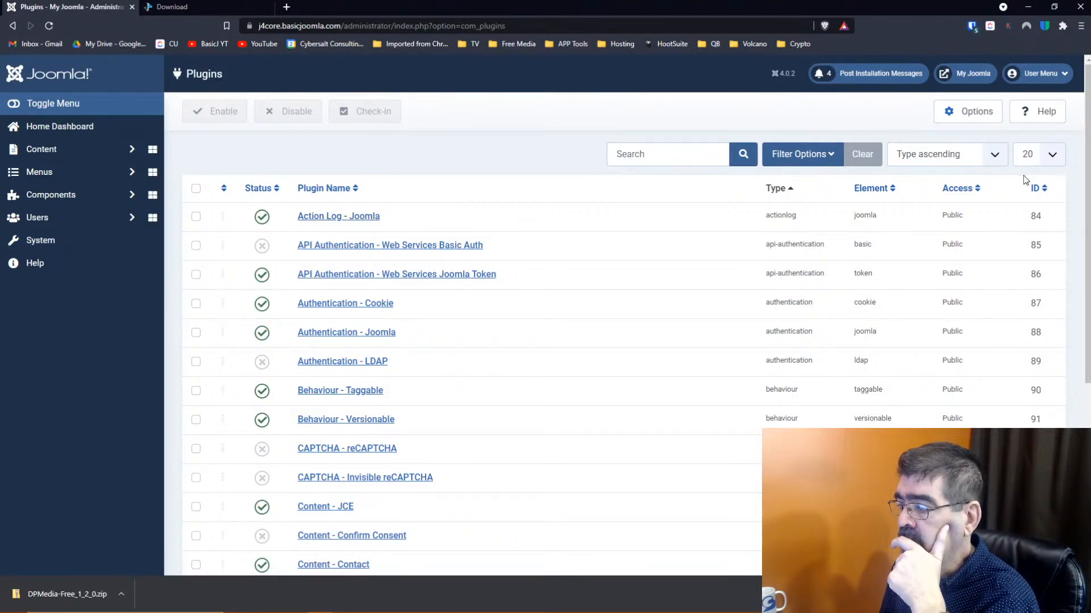
# Sort plugins by ID descending, enable DPMedia FTP, Pexels and Pixabay, then open DPMedia Filter settings
pyautogui.click(1038, 194)
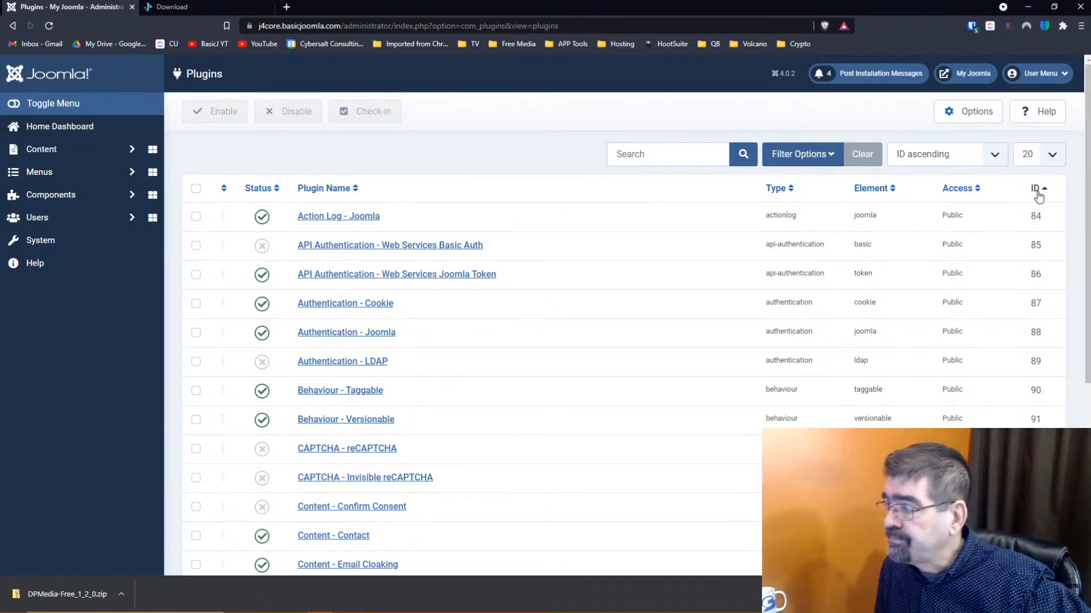
pyautogui.click(1038, 194)
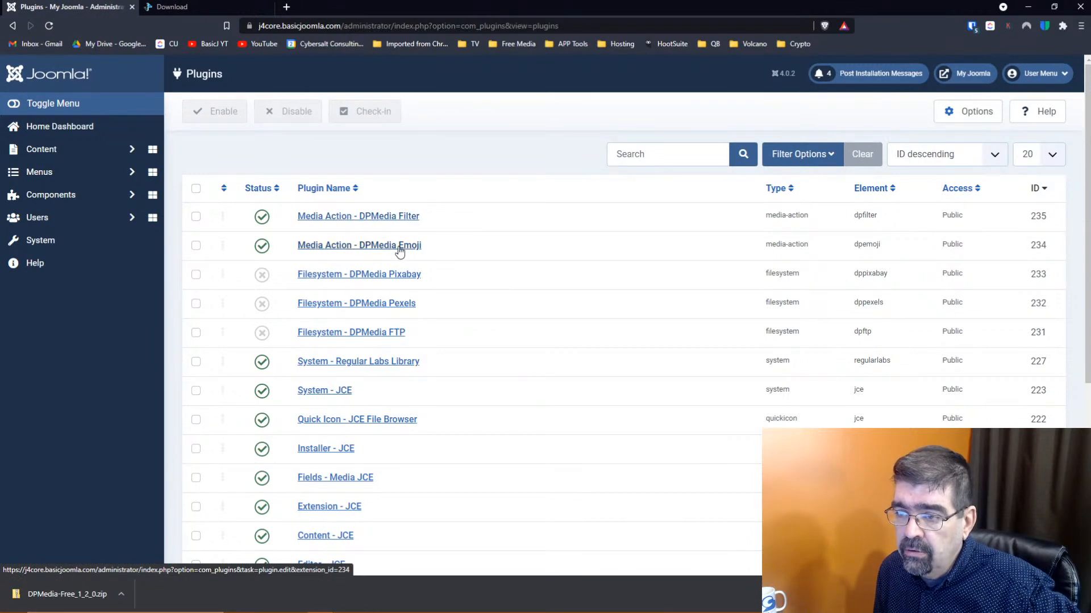
pyautogui.click(261, 334)
pyautogui.click(262, 304)
pyautogui.click(262, 275)
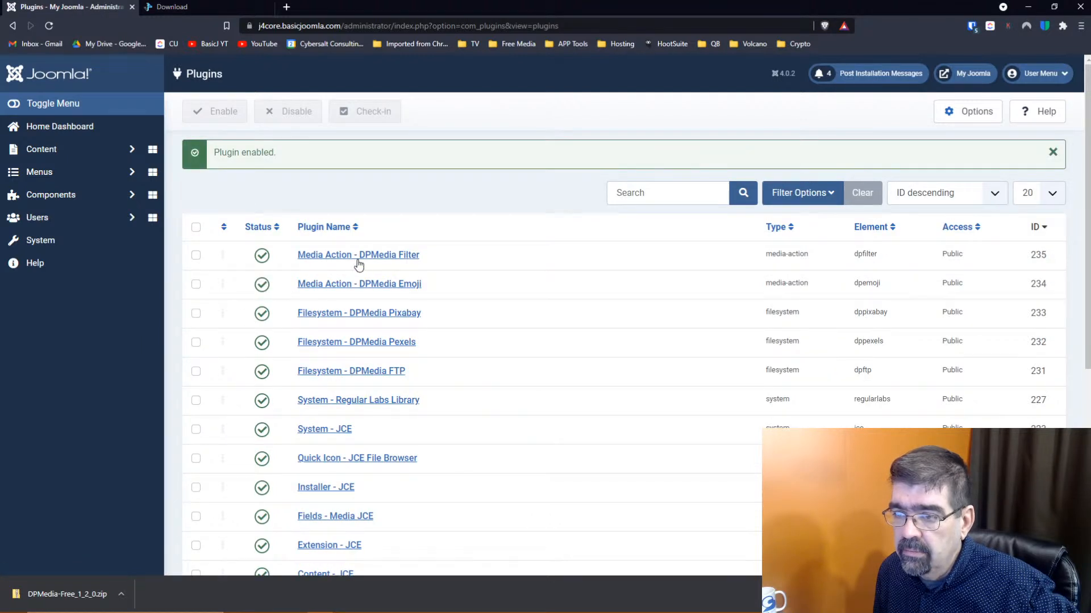
pyautogui.click(322, 256)
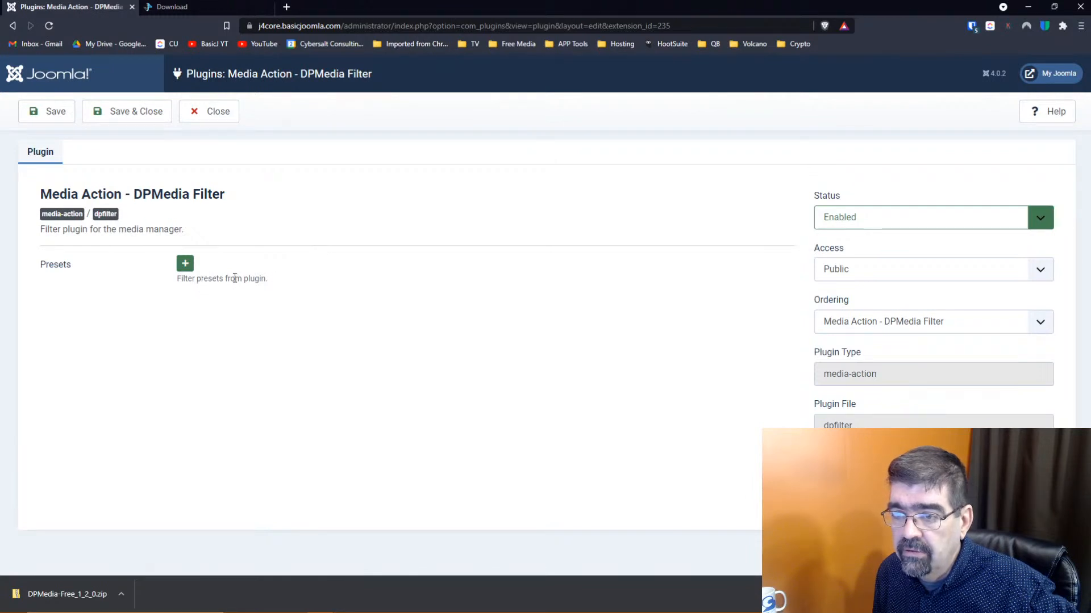
# Add a blank DPMedia Filter preset to inspect its fields, then close without saving
pyautogui.click(186, 264)
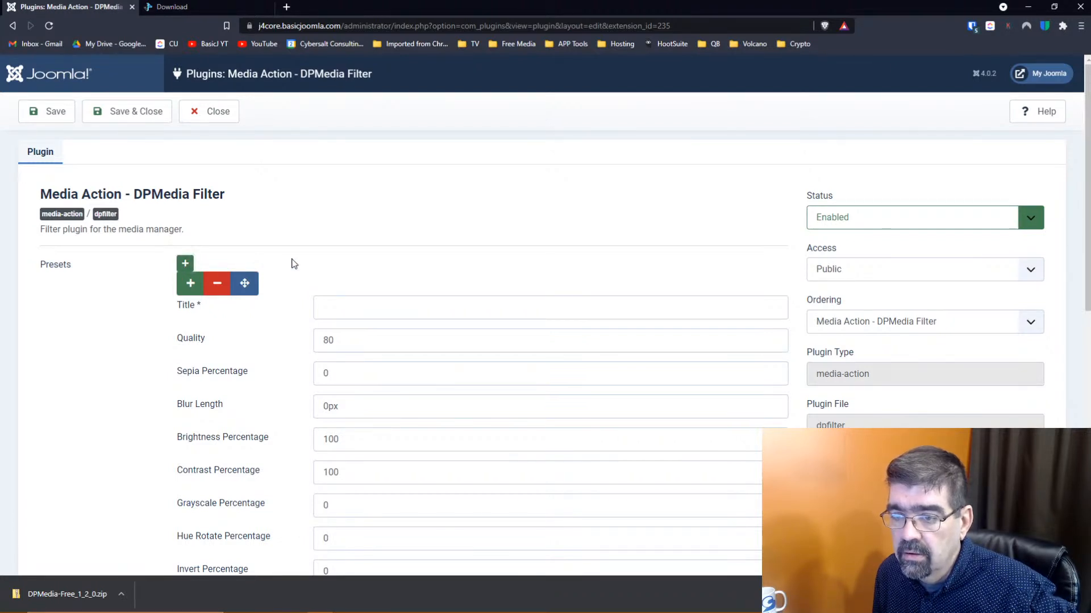
pyautogui.scroll(-3, 268, 267)
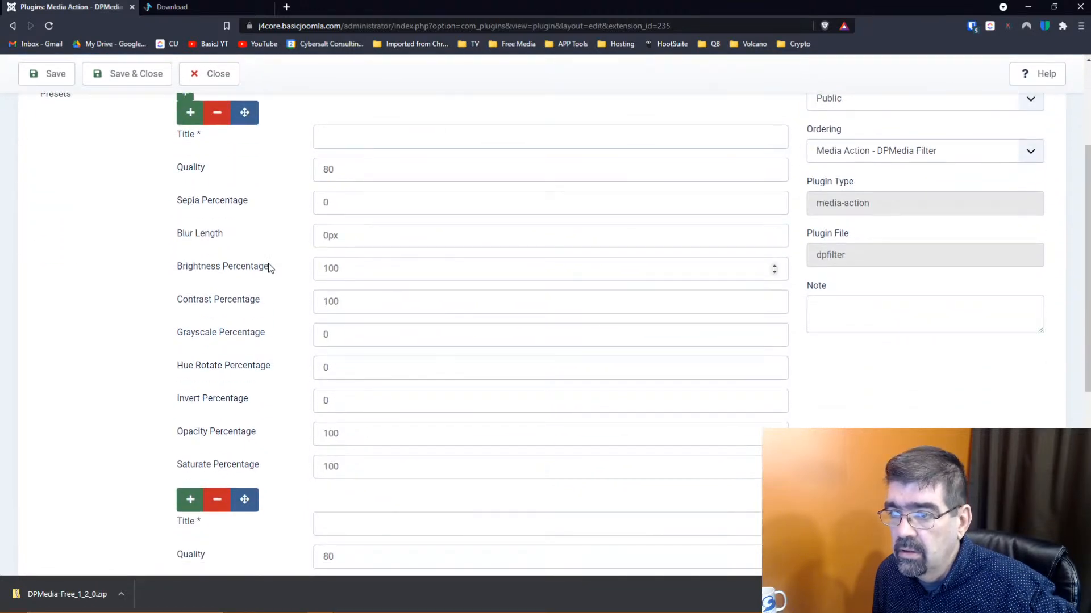
pyautogui.scroll(-6, 268, 267)
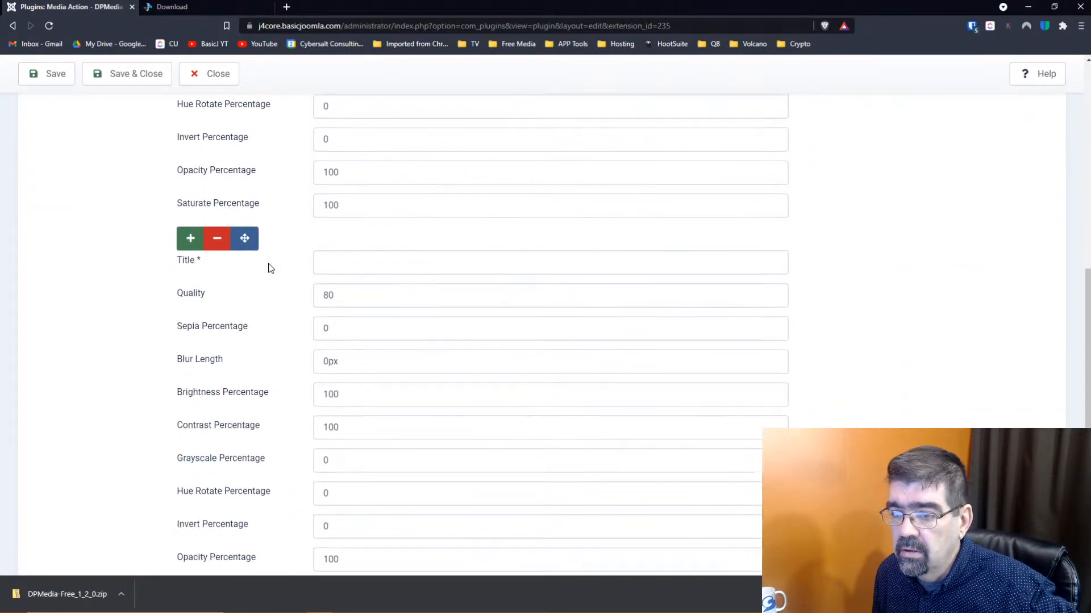
pyautogui.scroll(10, 268, 267)
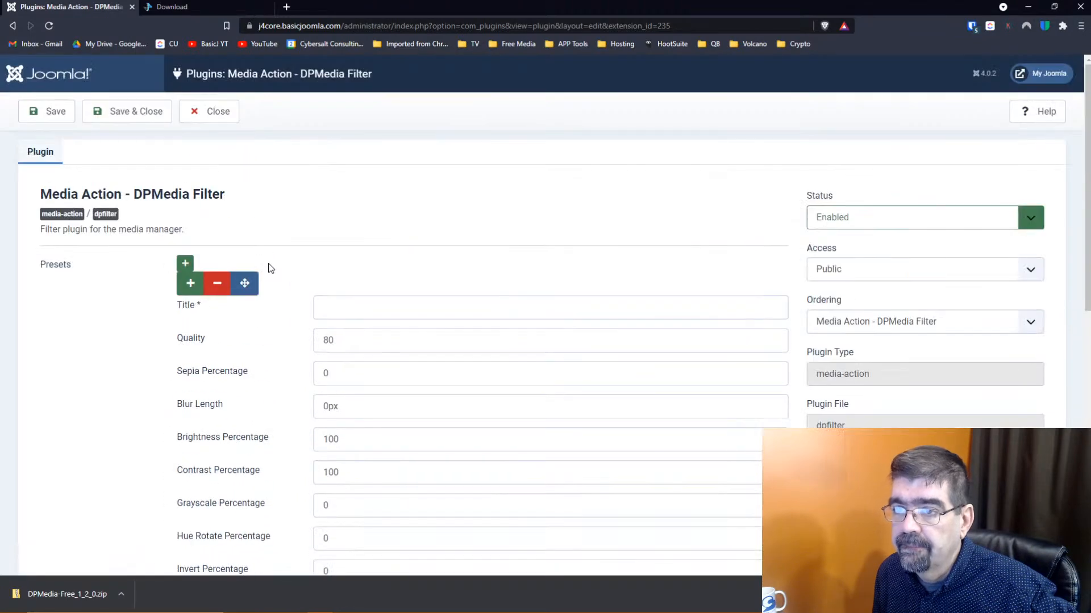
pyautogui.click(214, 121)
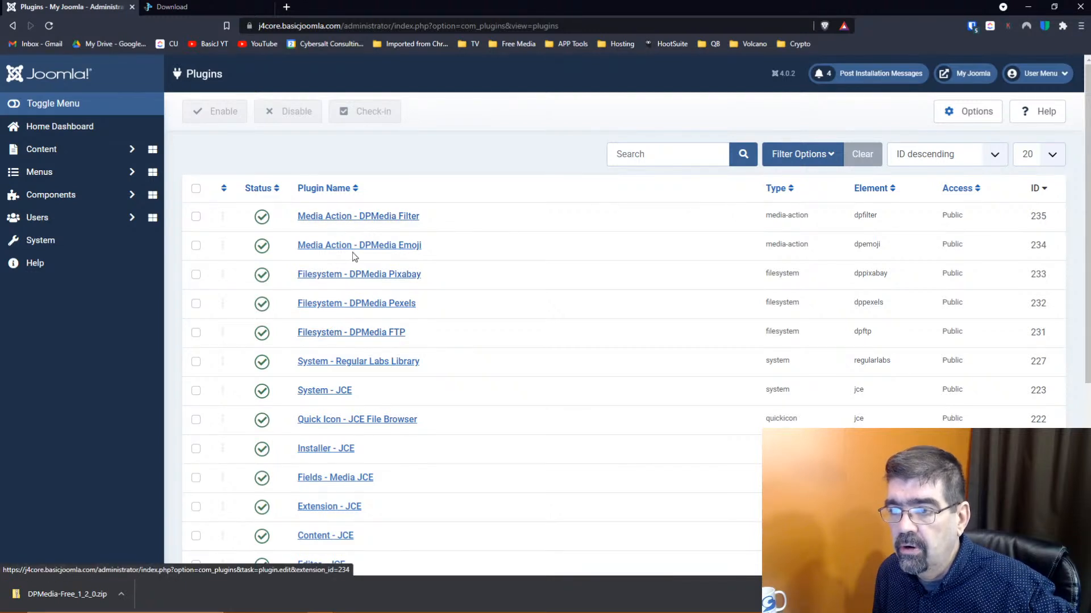
# In the Media manager, open the letsplay folder and show the actions for maintenance monday 207.jpg
pyautogui.click(69, 153)
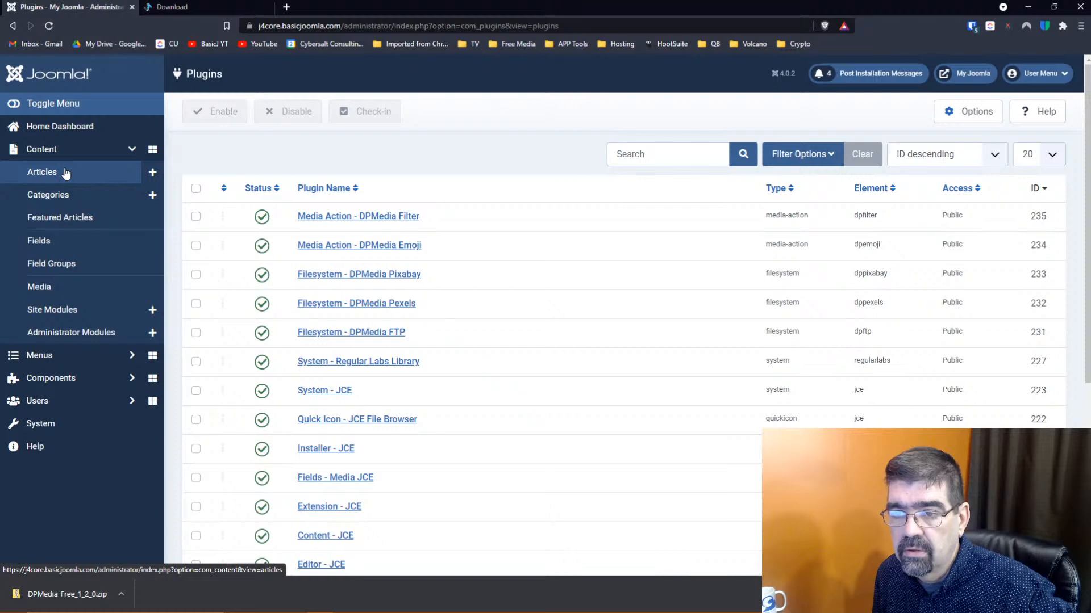
pyautogui.click(61, 292)
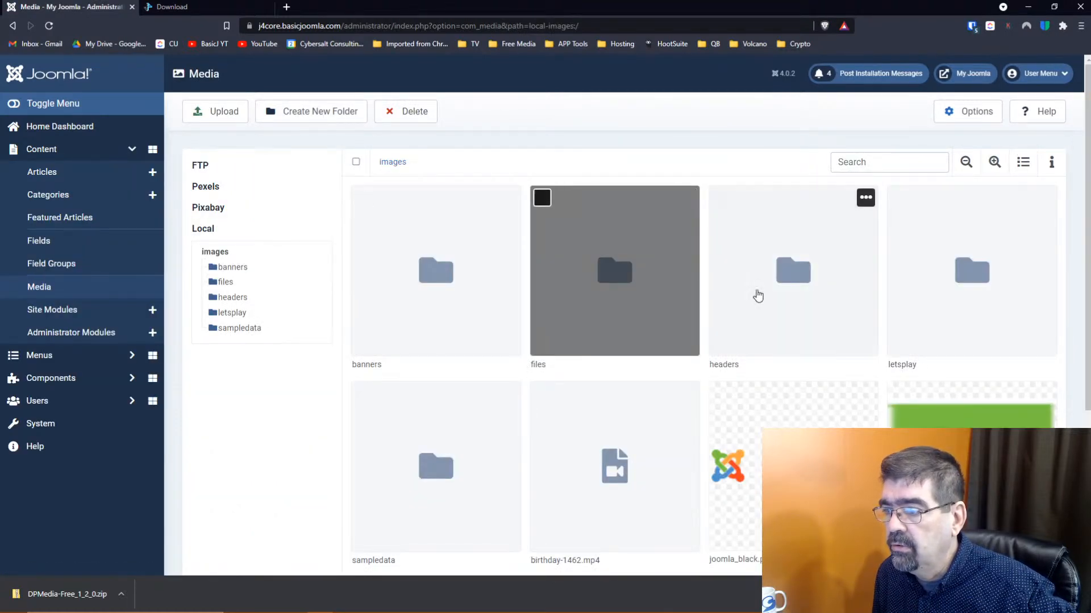
pyautogui.click(955, 288)
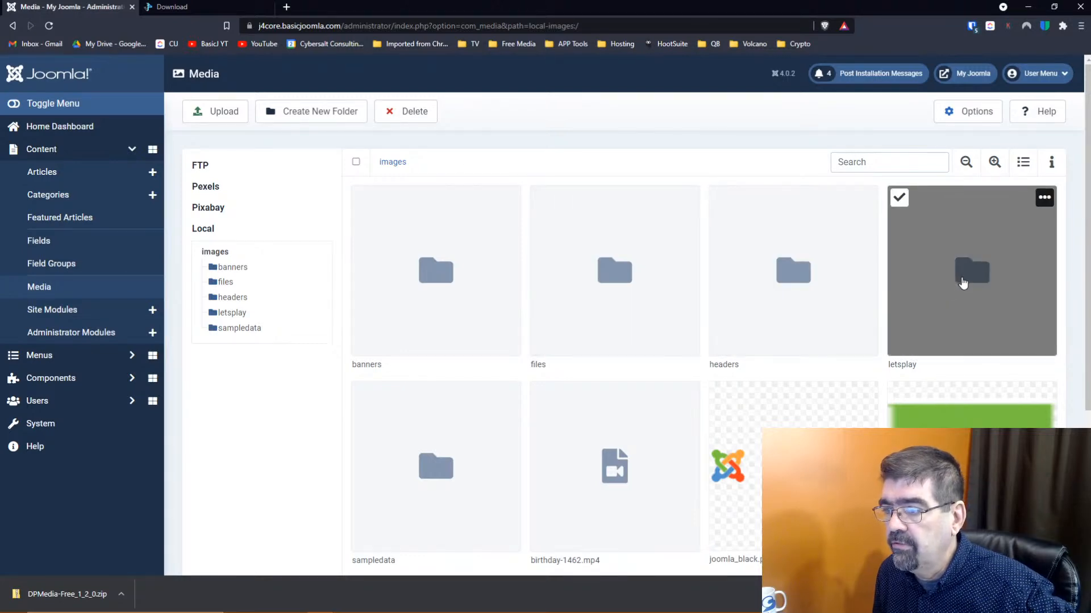
pyautogui.doubleClick(962, 283)
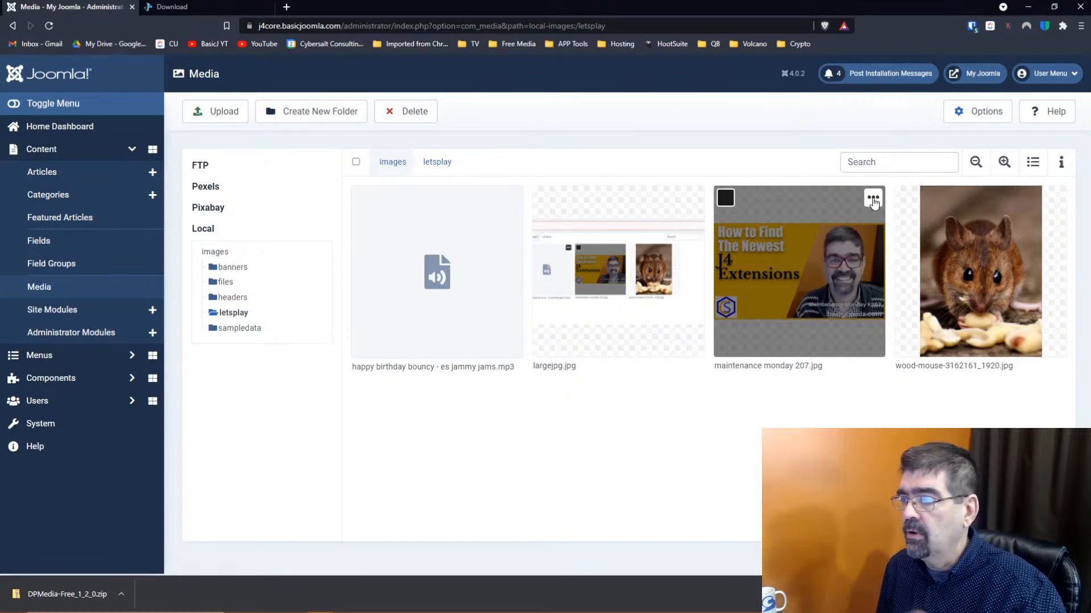
pyautogui.click(873, 197)
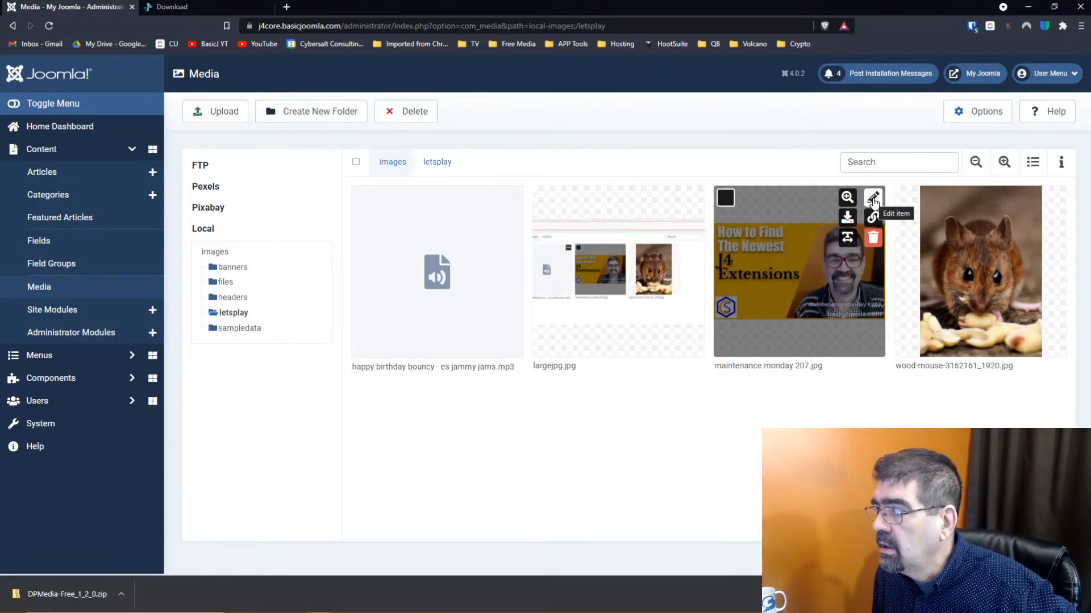
# Edit maintenance monday 207.jpg and bring the Emoji tab's icon grid into view
pyautogui.click(873, 200)
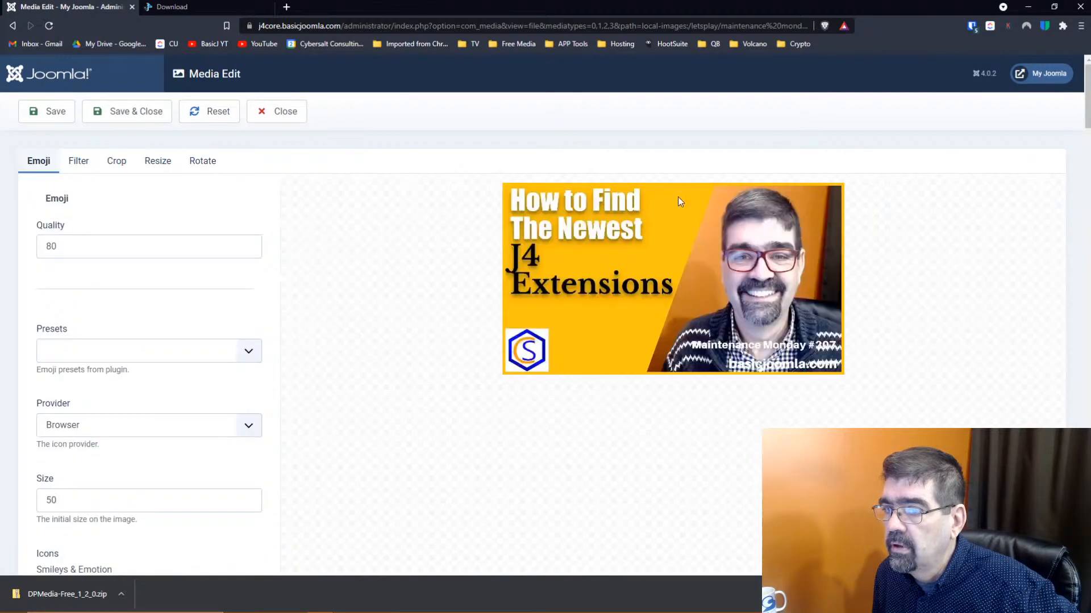
pyautogui.scroll(-4, 349, 206)
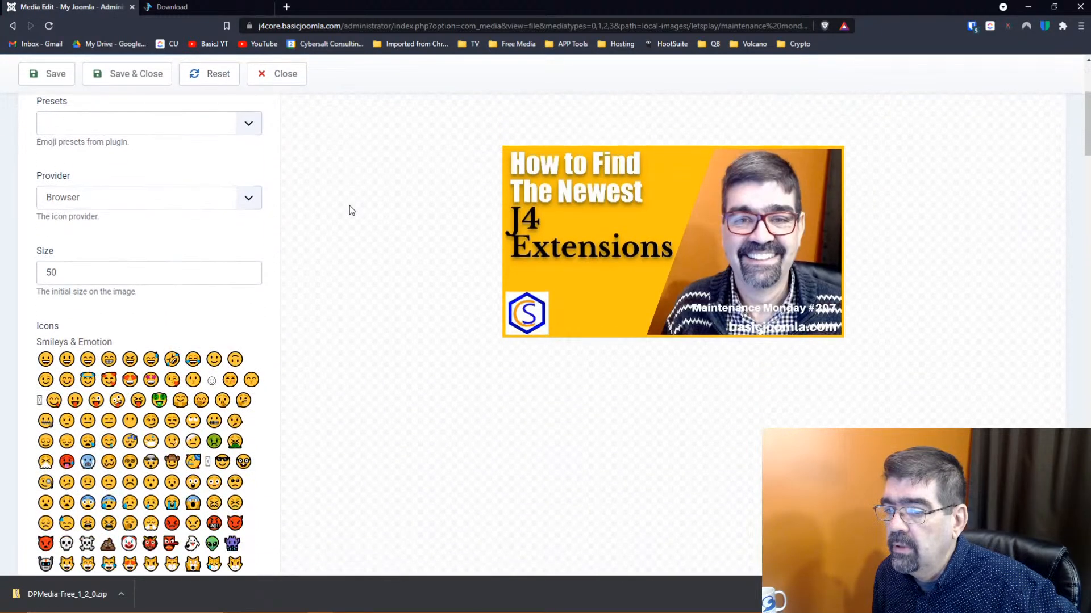
pyautogui.scroll(-2, 350, 206)
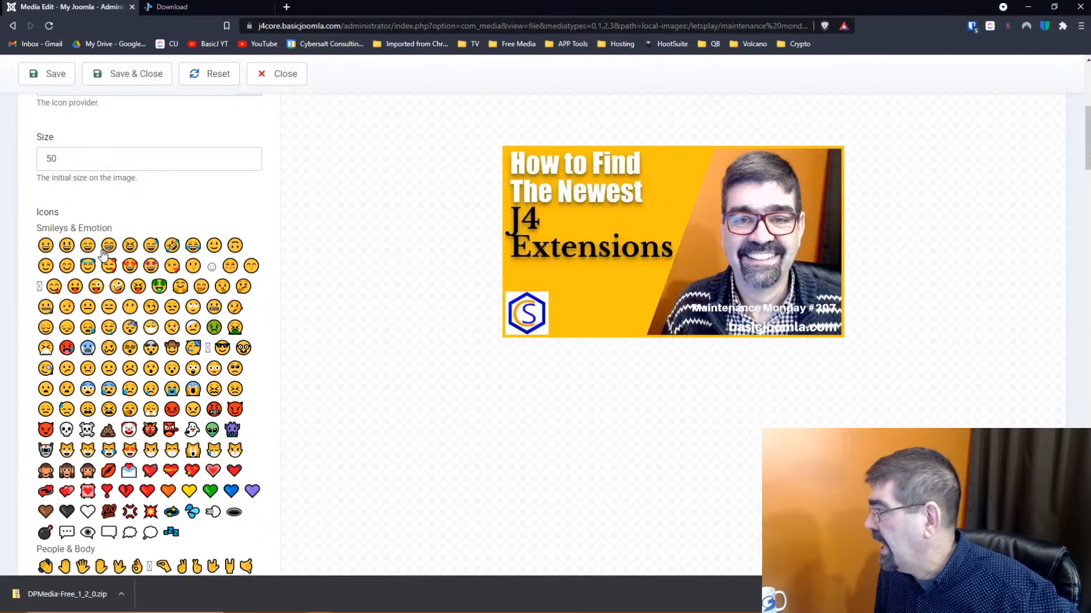
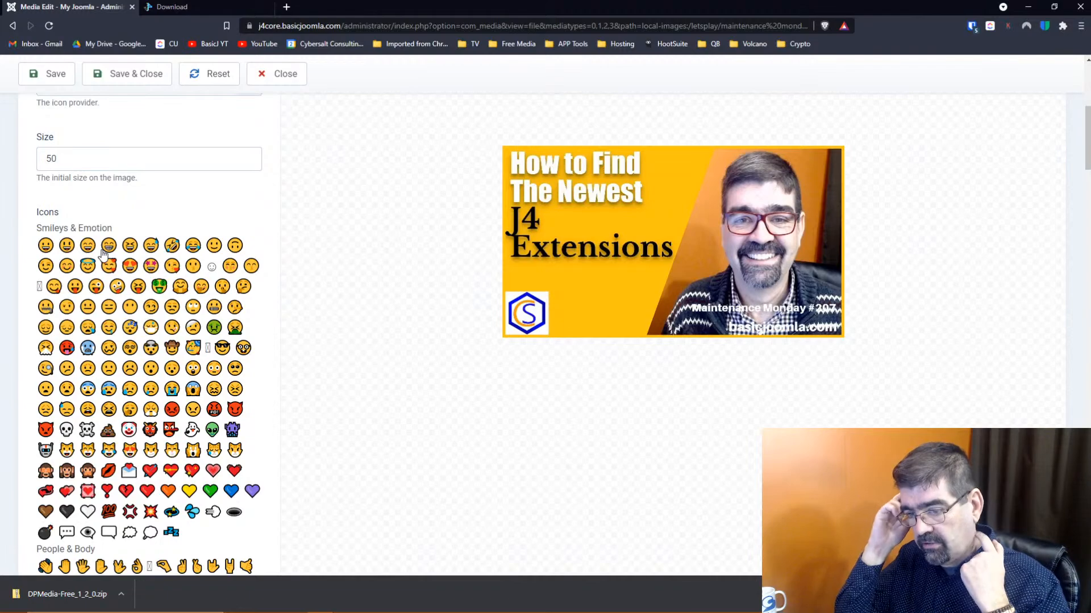
# Drag the square emoji onto the thumbnail and enlarge it to about 96px
pyautogui.scroll(-3, 105, 252)
pyautogui.scroll(-15, 108, 250)
pyautogui.scroll(-20, 108, 249)
pyautogui.scroll(6, 108, 250)
pyautogui.scroll(-3, 107, 250)
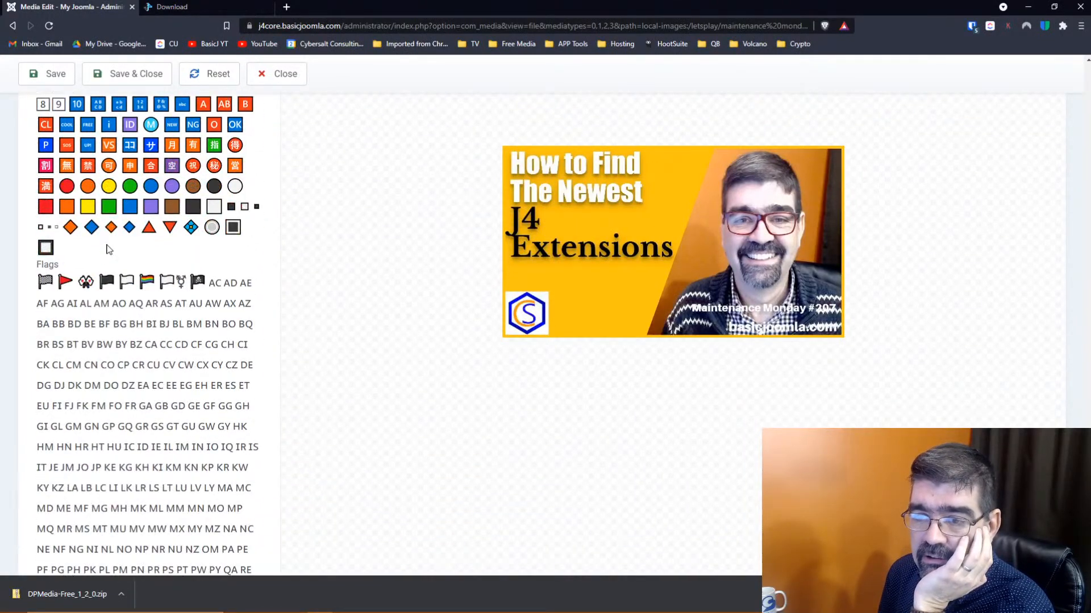
pyautogui.scroll(-3, 109, 250)
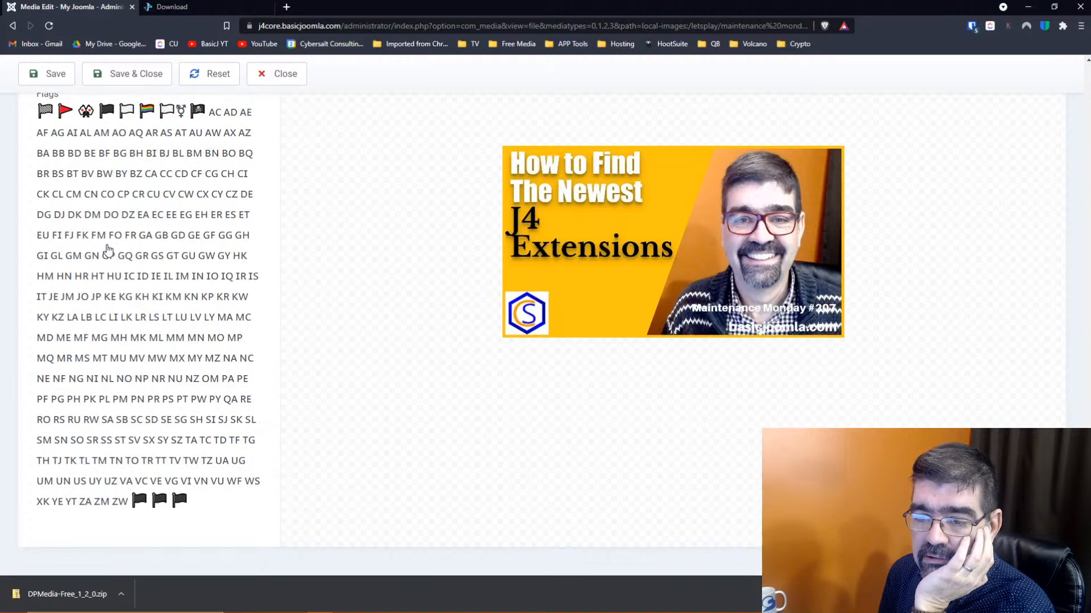
pyautogui.scroll(5, 109, 250)
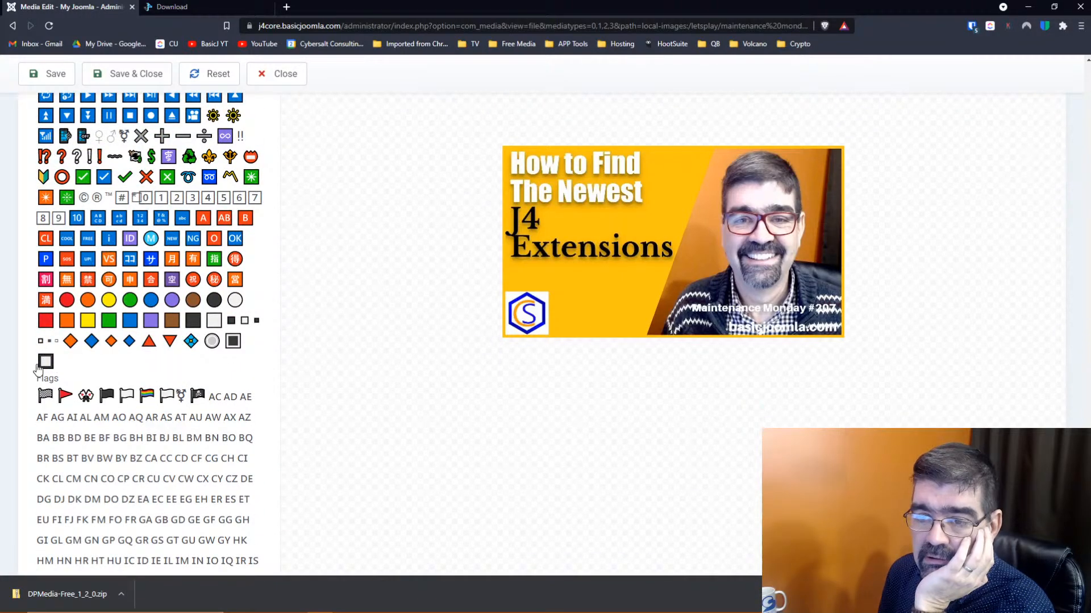
pyautogui.moveTo(45, 367); pyautogui.dragTo(633, 250)
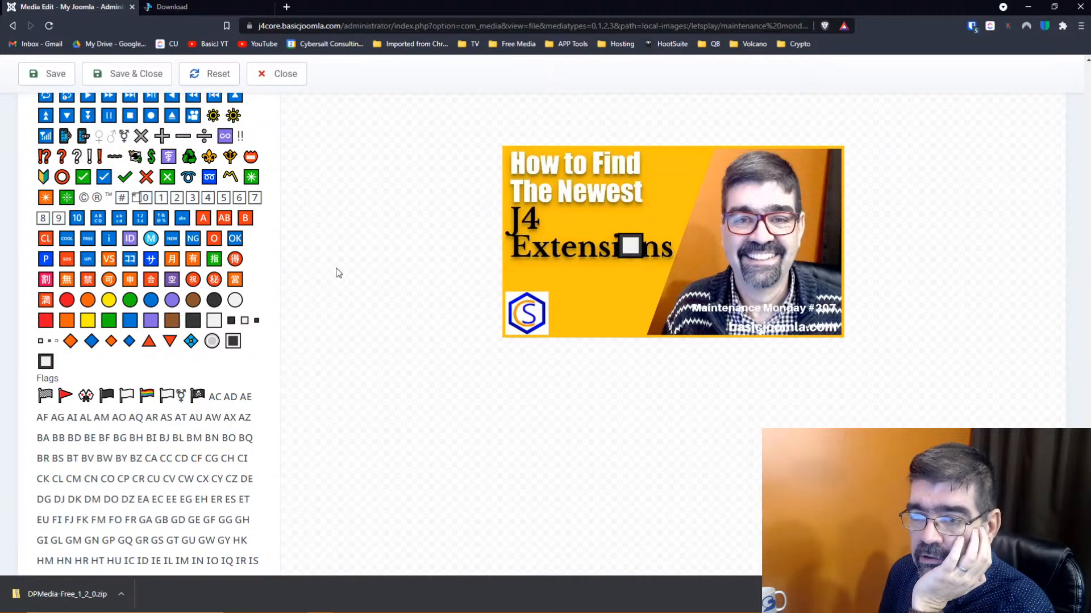
pyautogui.click(639, 245)
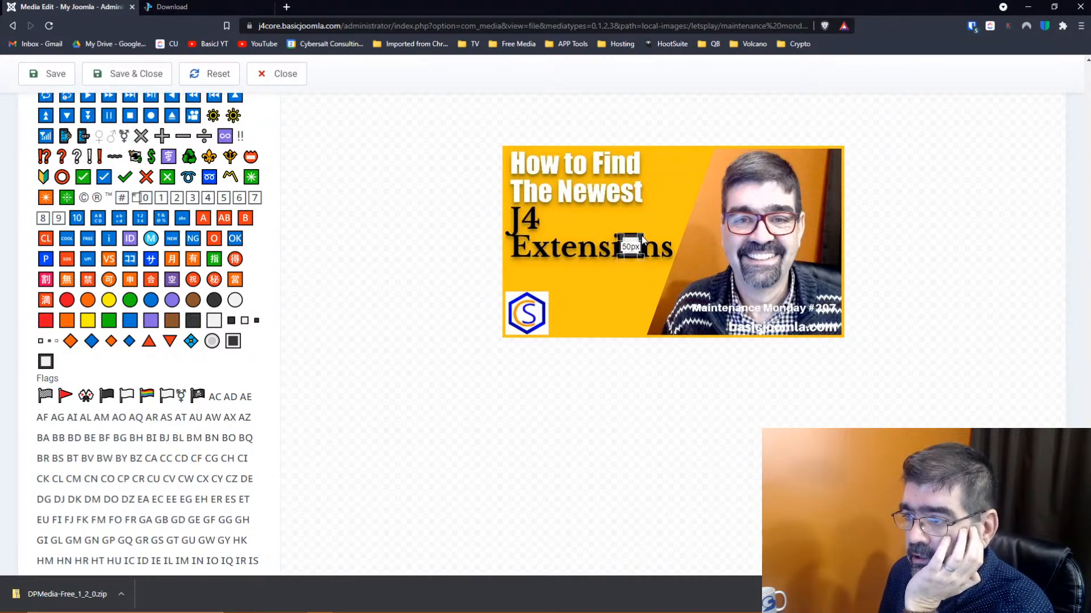
pyautogui.moveTo(646, 234)
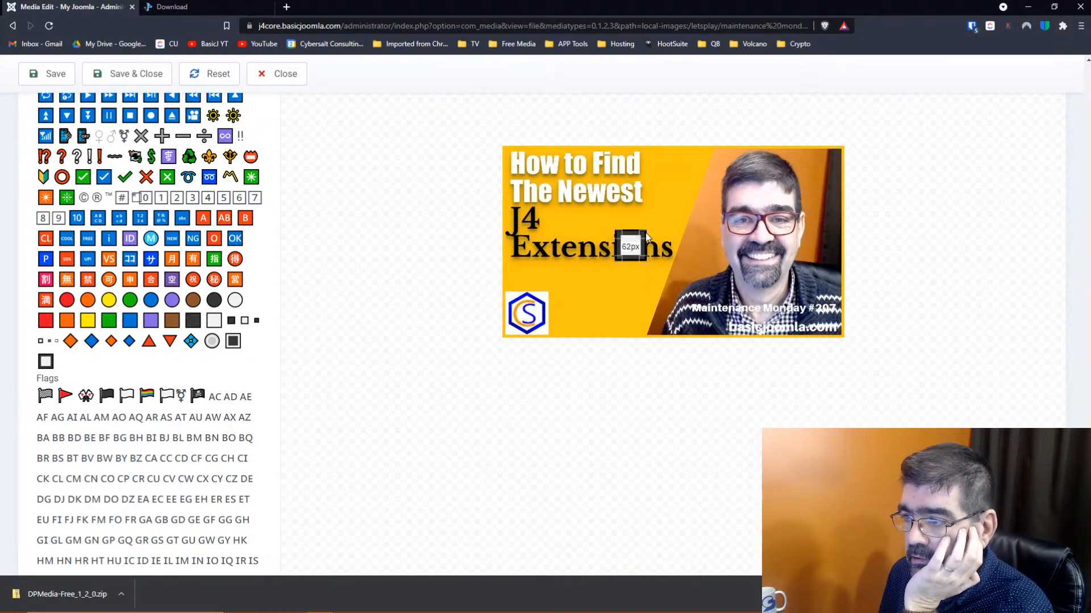
pyautogui.moveTo(647, 234); pyautogui.dragTo(708, 198)
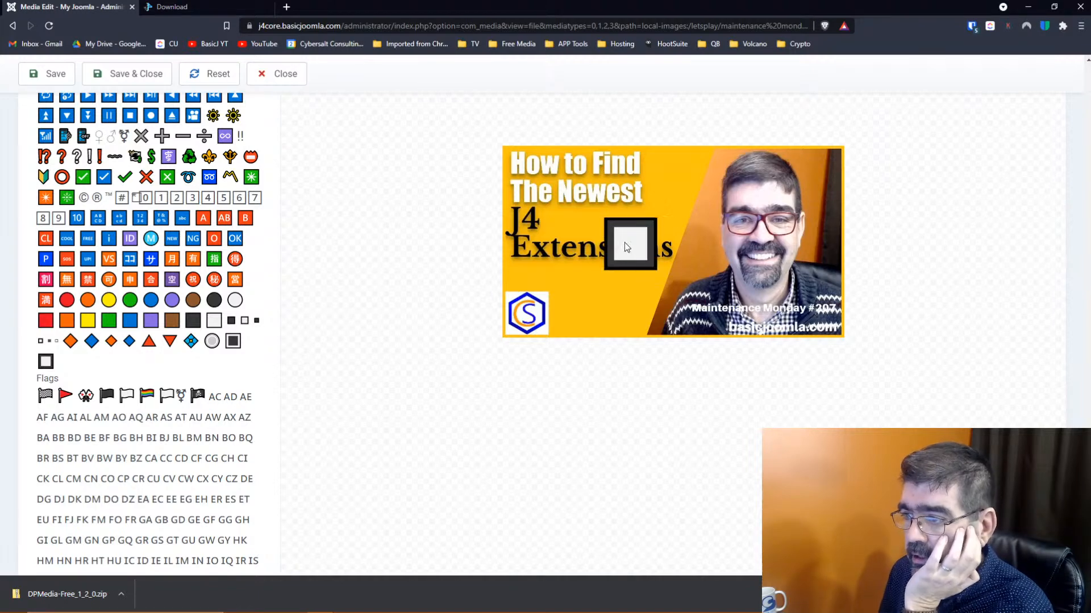
# Reset the image edits and move the square emoji over the start of 'Extensions'
pyautogui.press('Delete')
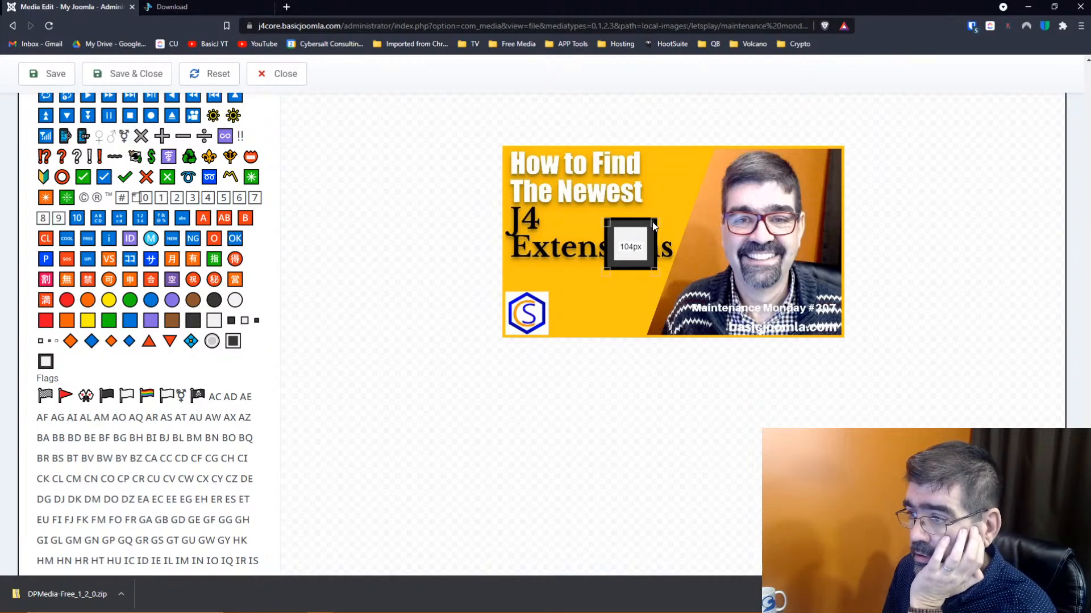
pyautogui.rightClick(652, 226)
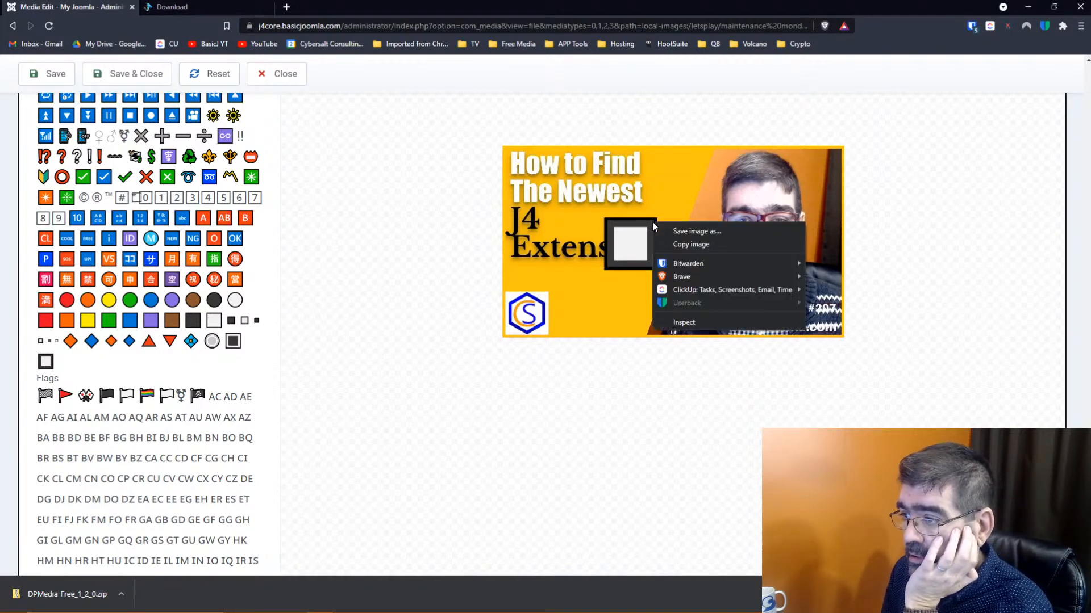
pyautogui.scroll(10, 216, 94)
pyautogui.click(218, 82)
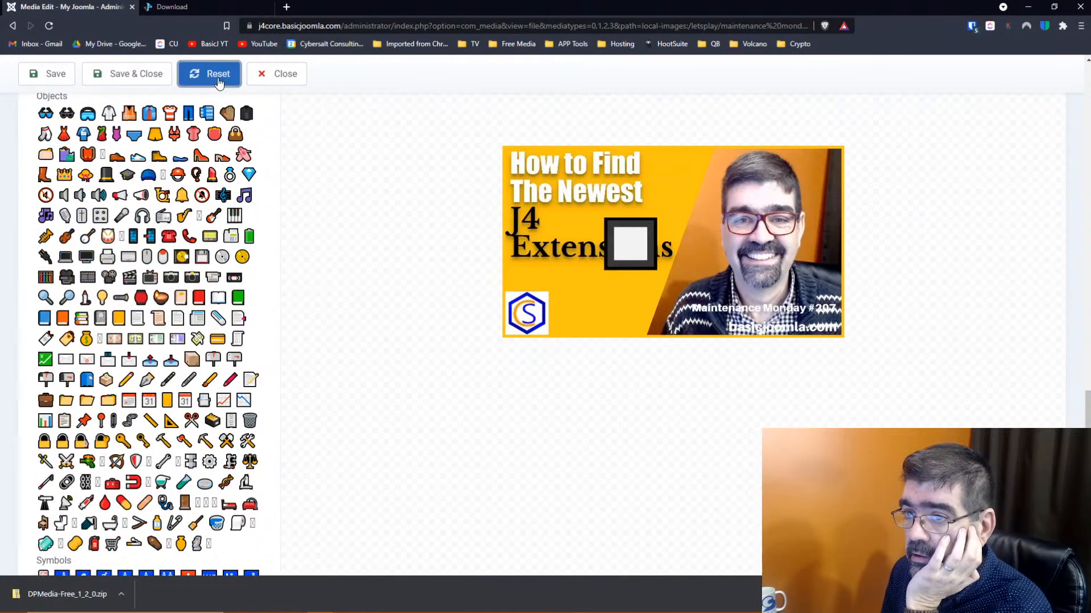
pyautogui.moveTo(636, 255); pyautogui.dragTo(545, 270)
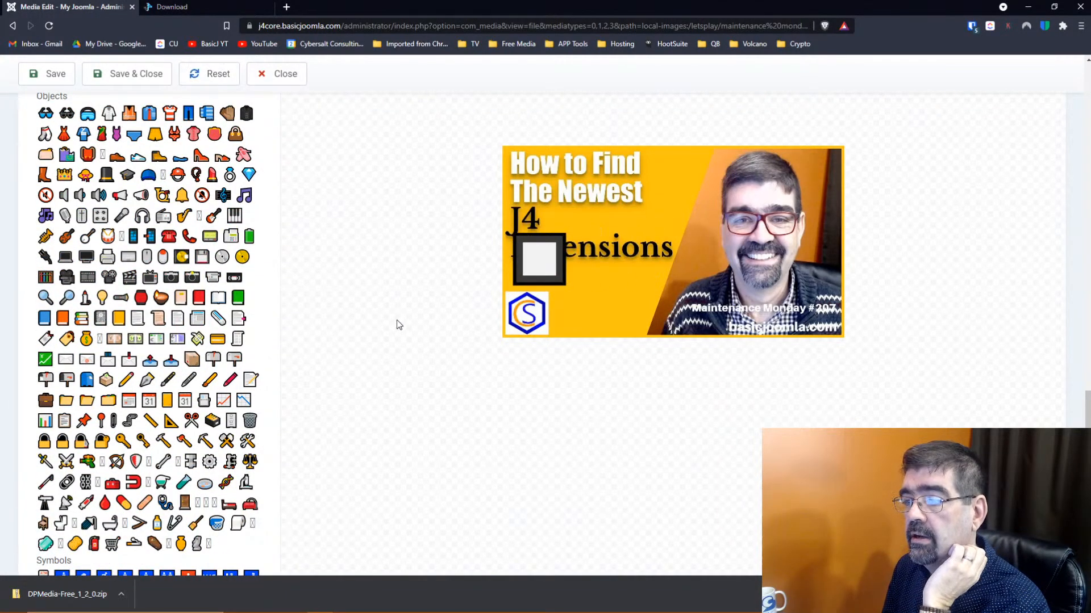
pyautogui.scroll(15, 380, 275)
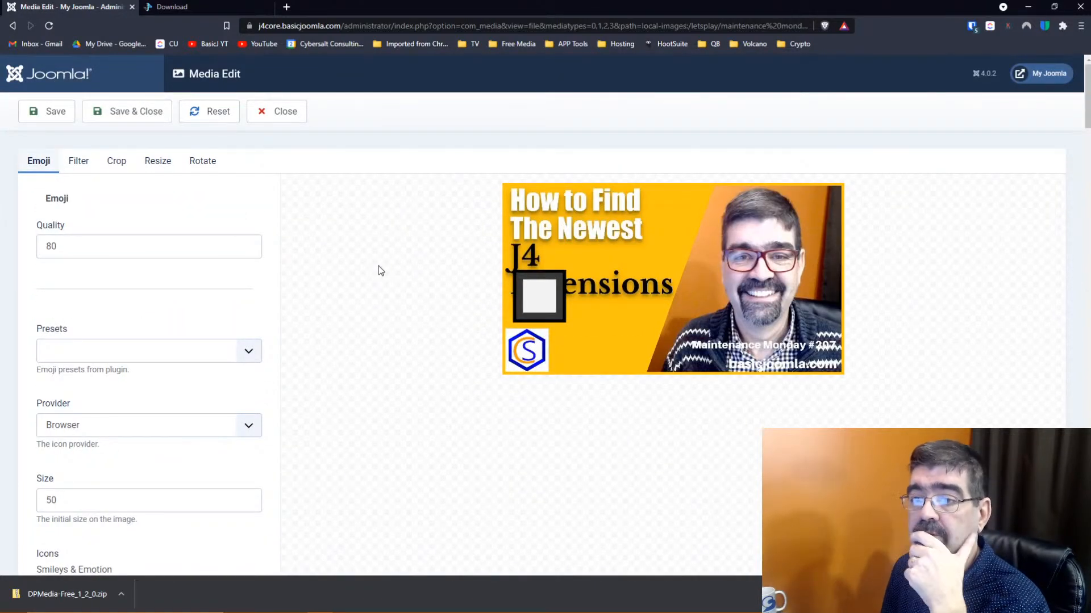
pyautogui.scroll(-2, 378, 266)
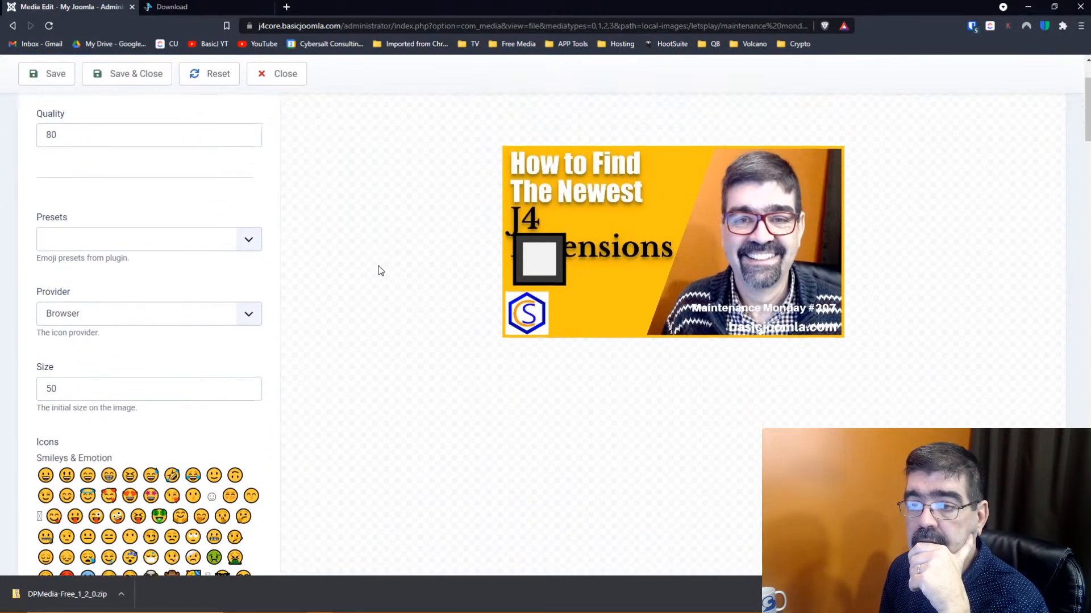
pyautogui.click(249, 237)
pyautogui.click(250, 238)
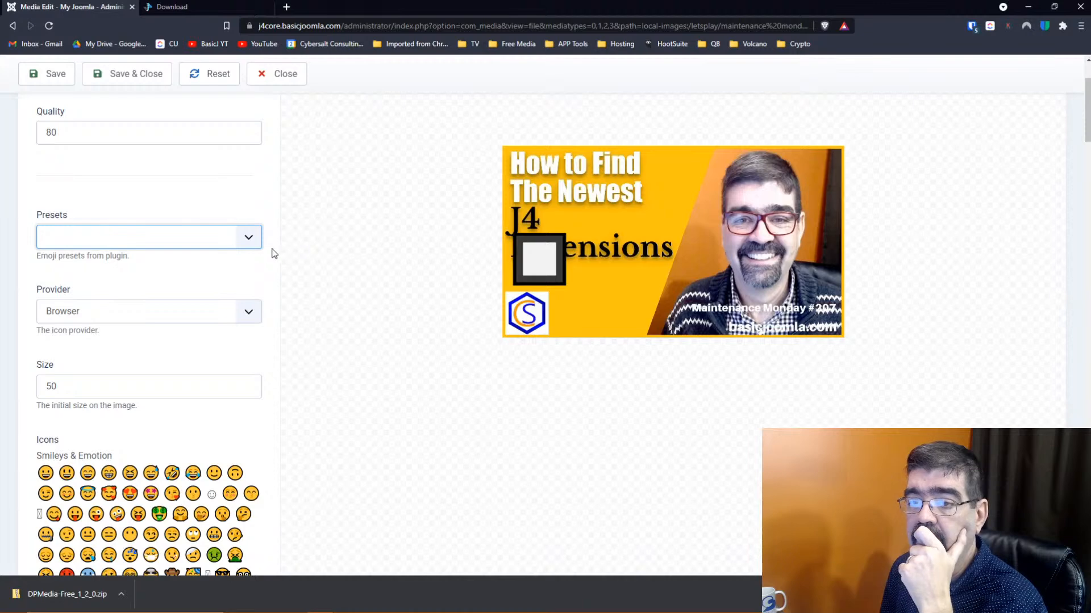
pyautogui.click(57, 312)
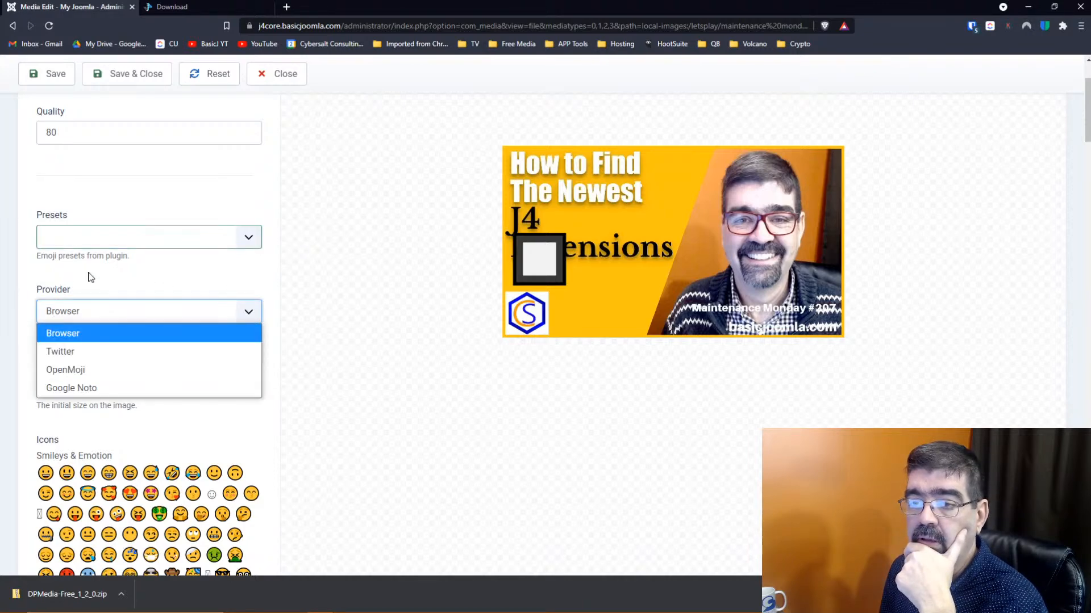
pyautogui.click(192, 279)
pyautogui.scroll(3, 192, 279)
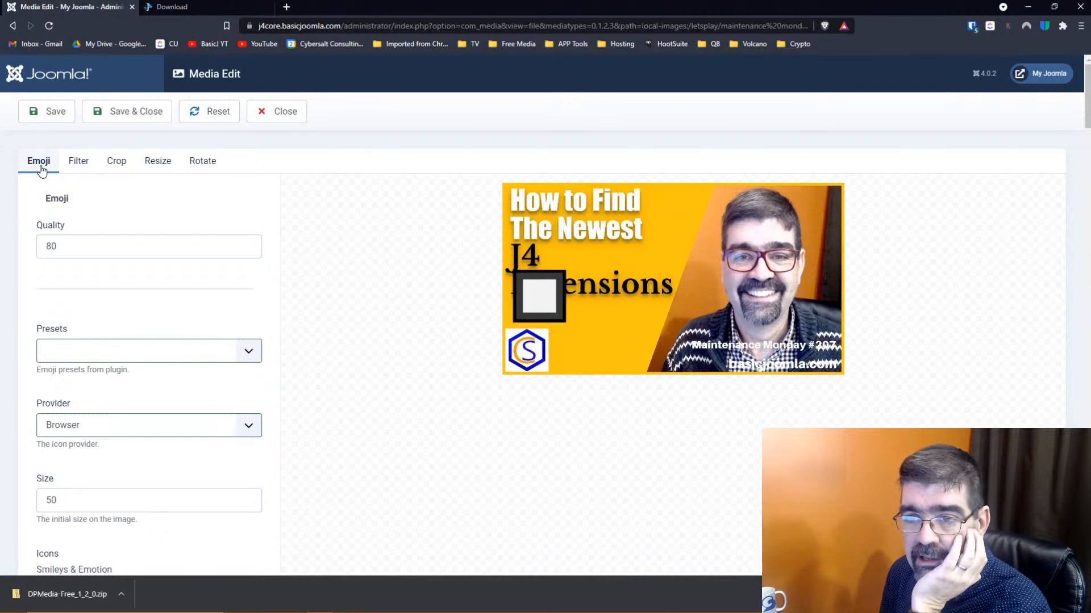
# In the Filter tab, set Sepia Percentage to 25 and Brightness Percentage to 90
pyautogui.click(74, 165)
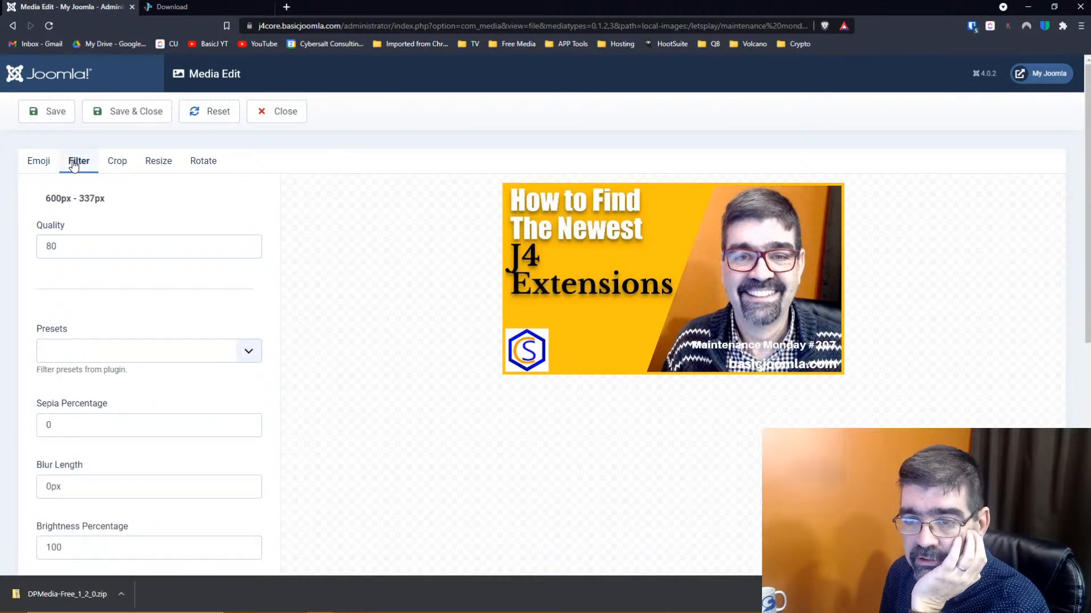
pyautogui.scroll(-3, 181, 274)
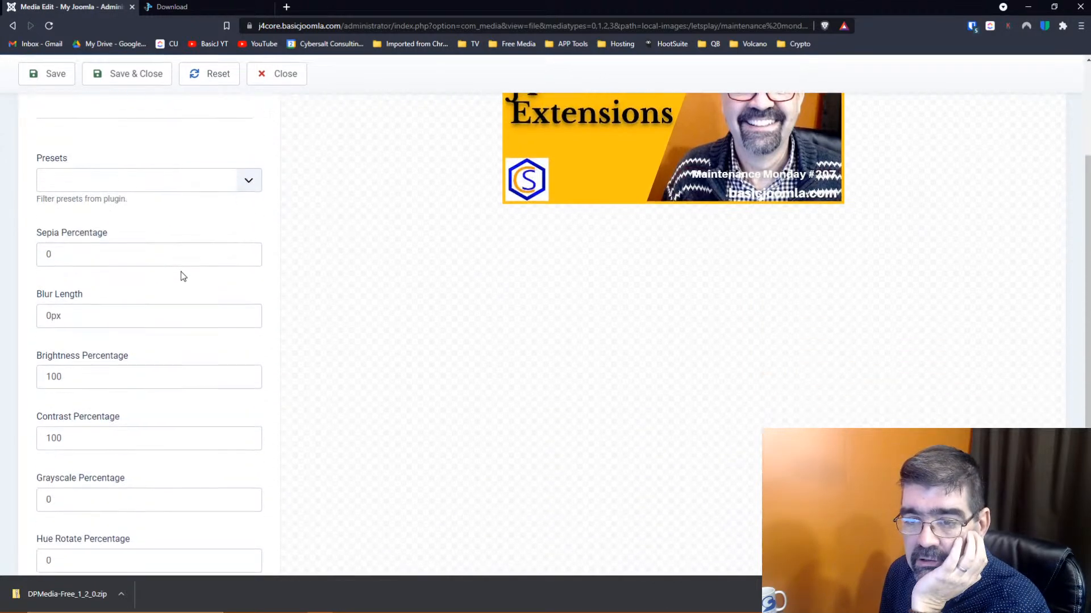
pyautogui.scroll(2, 182, 275)
pyautogui.click(75, 368)
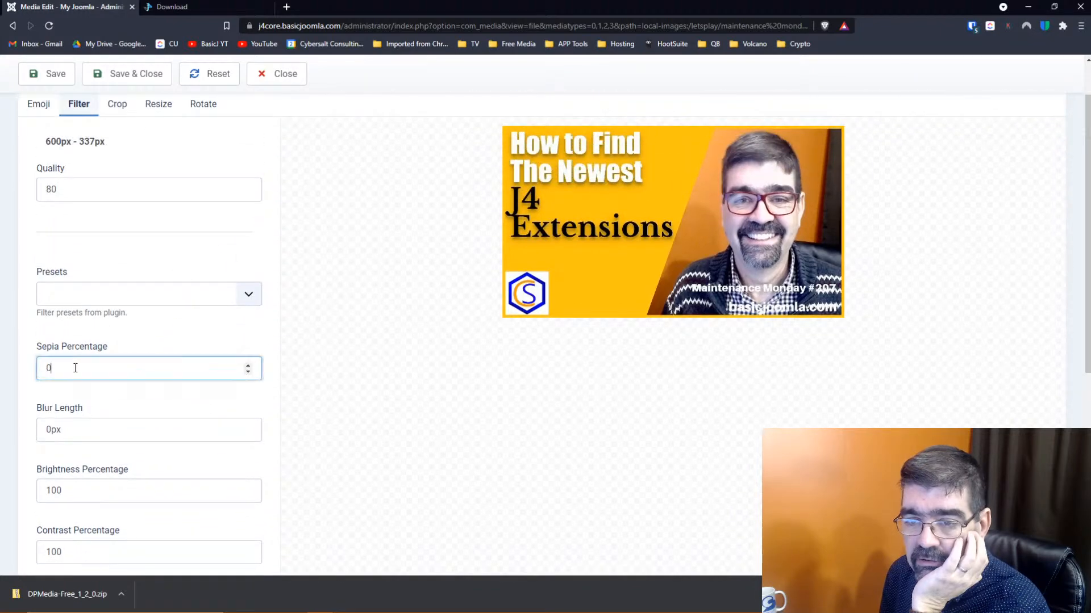
pyautogui.doubleClick(75, 368)
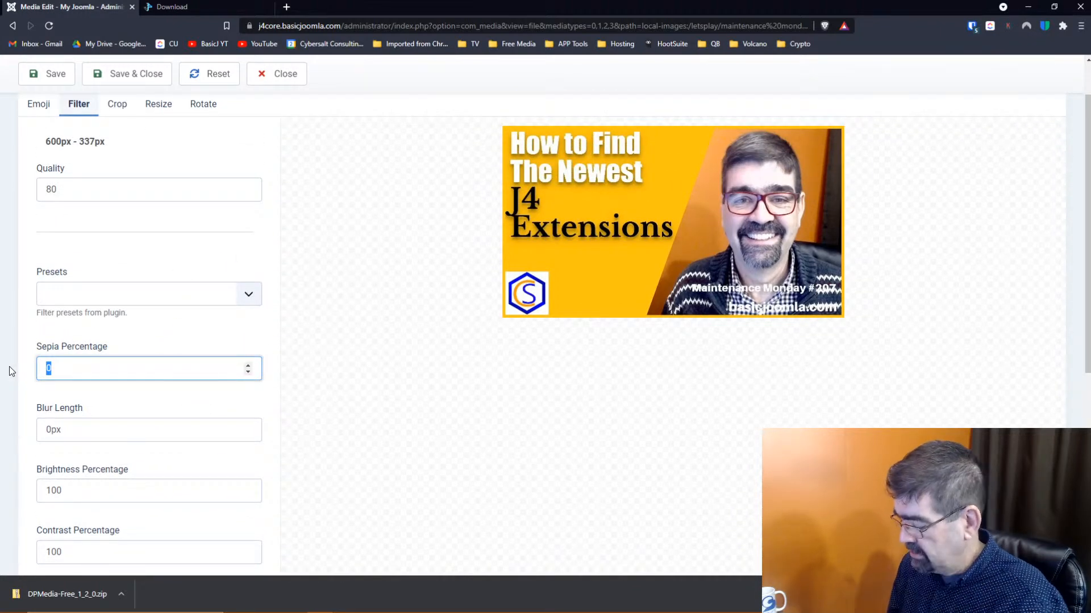
pyautogui.write('25')
pyautogui.press('Tab')
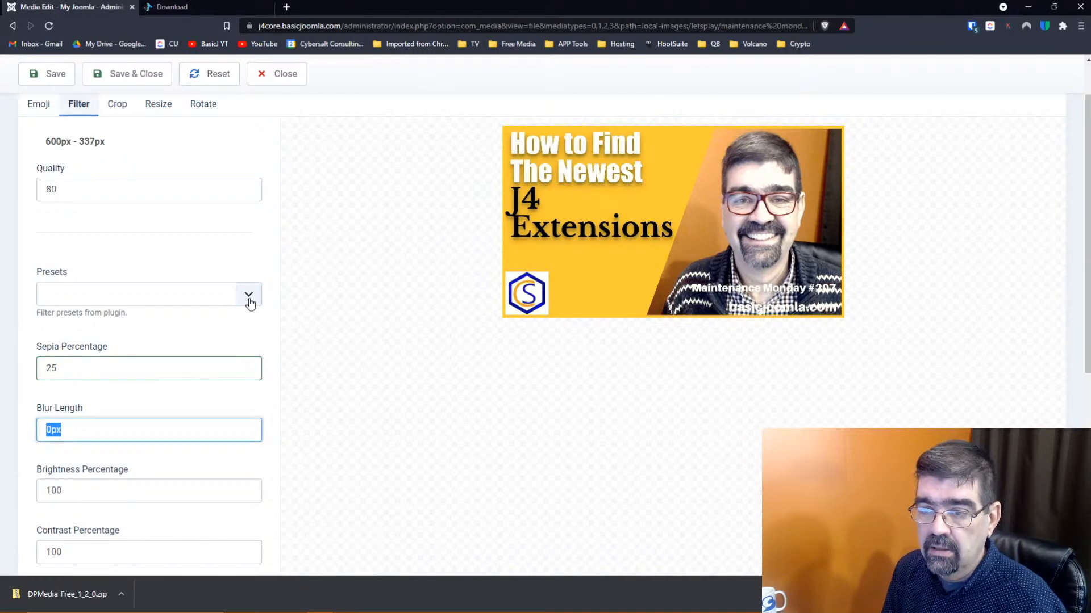
pyautogui.scroll(-3, 137, 365)
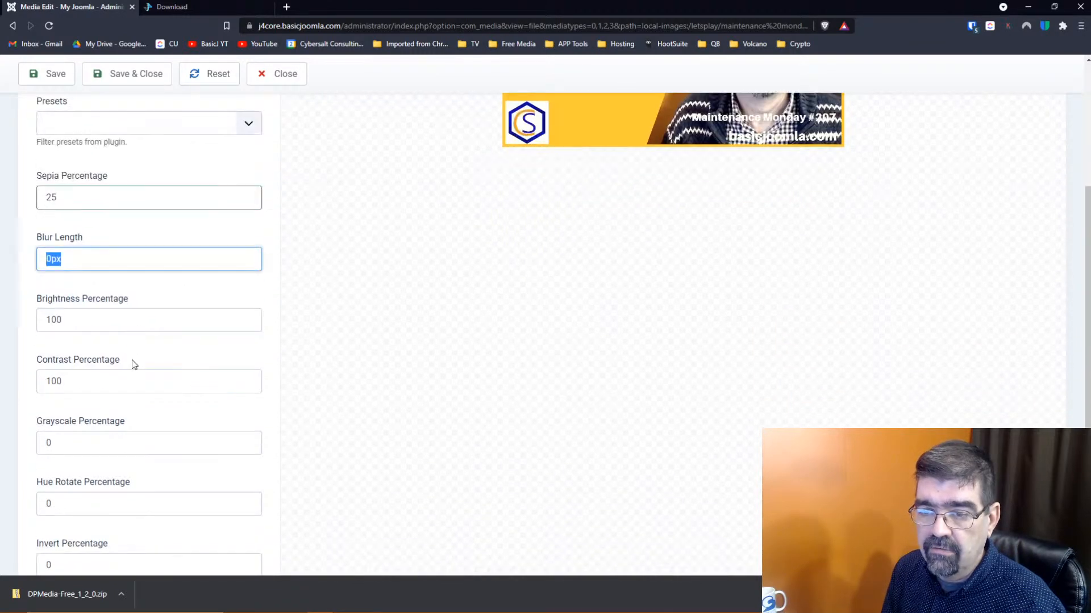
pyautogui.scroll(-1, 135, 365)
pyautogui.scroll(-2, 135, 365)
pyautogui.scroll(5, 135, 365)
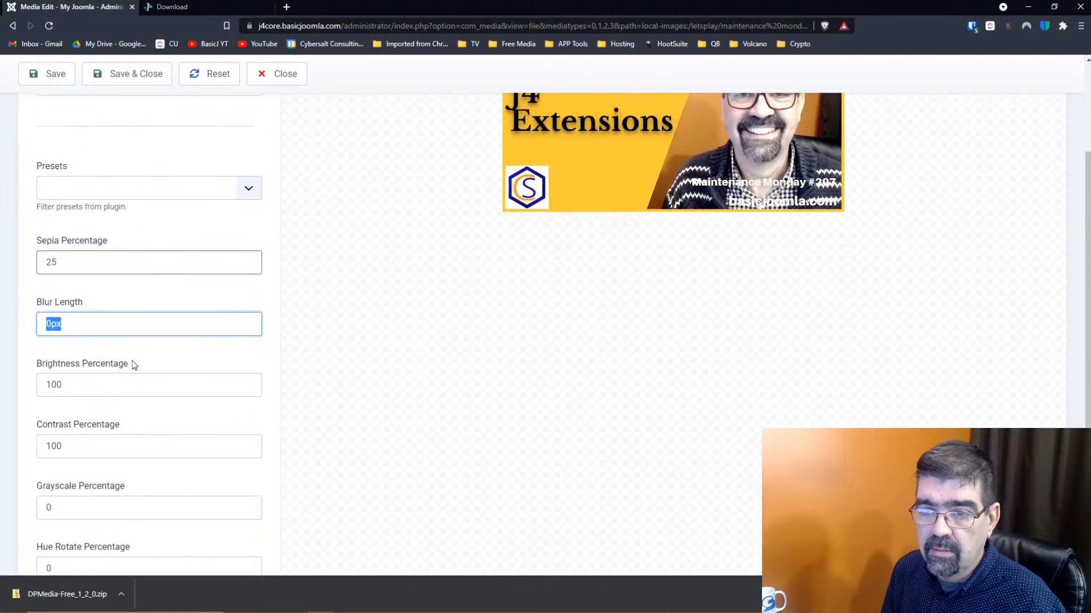
pyautogui.press('Tab')
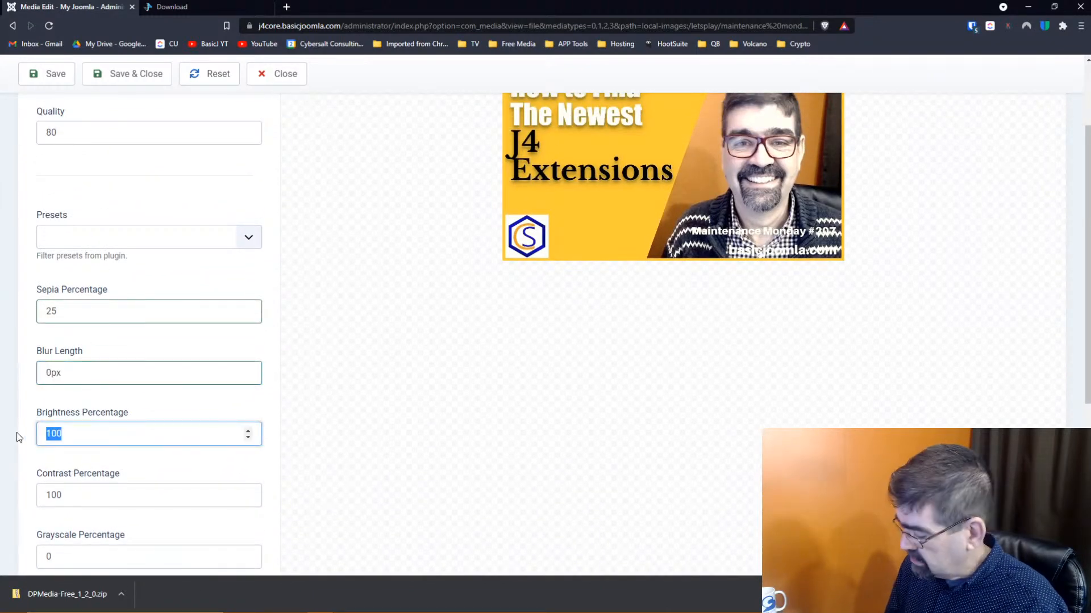
pyautogui.write('90')
pyautogui.press('Tab')
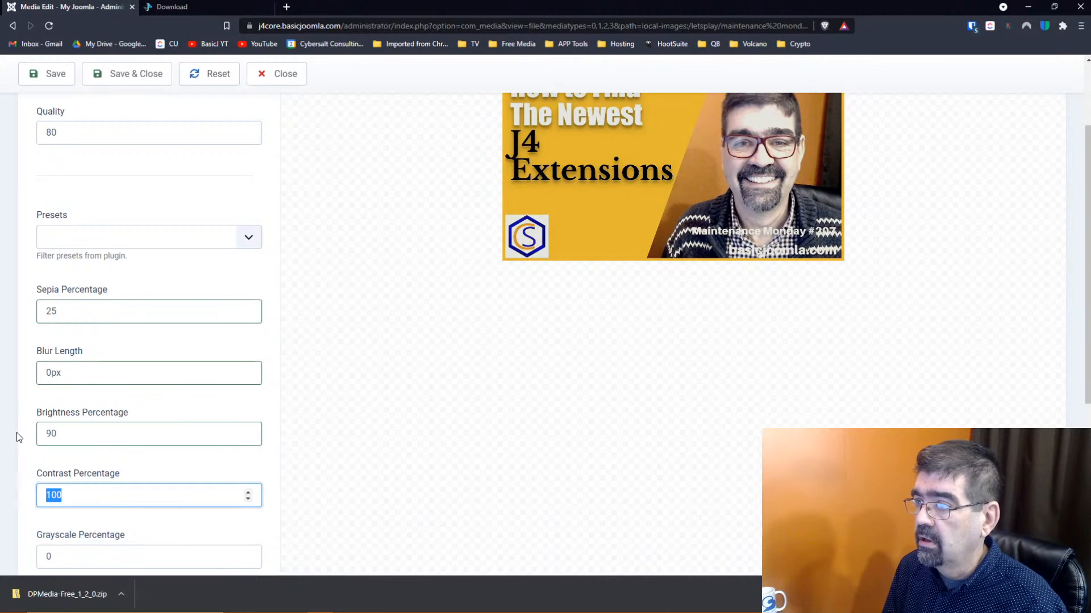
pyautogui.hotkey('shift', 'Tab')
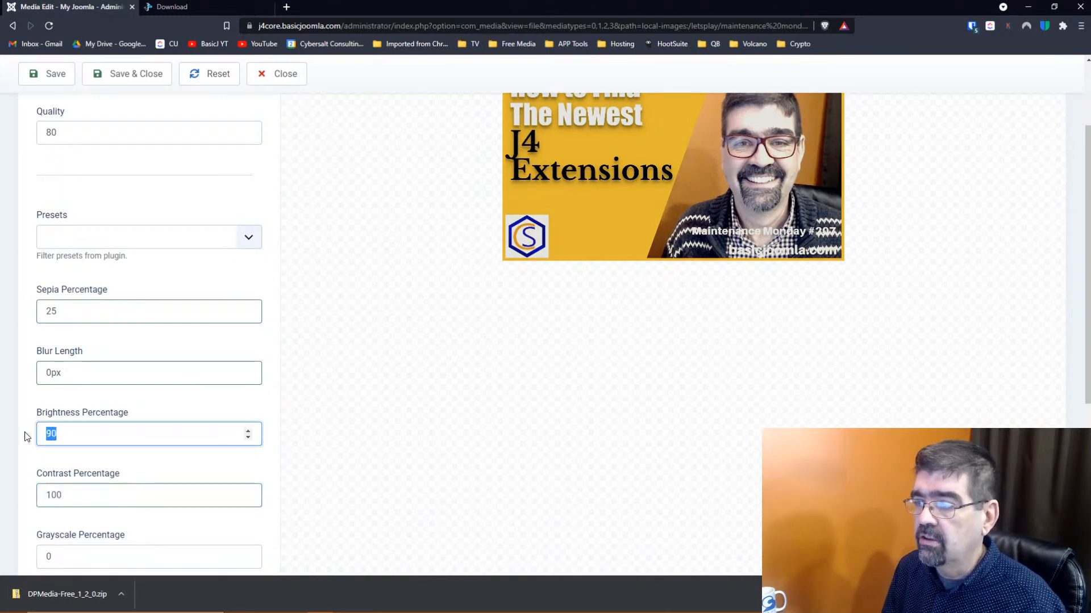
pyautogui.scroll(2, 130, 373)
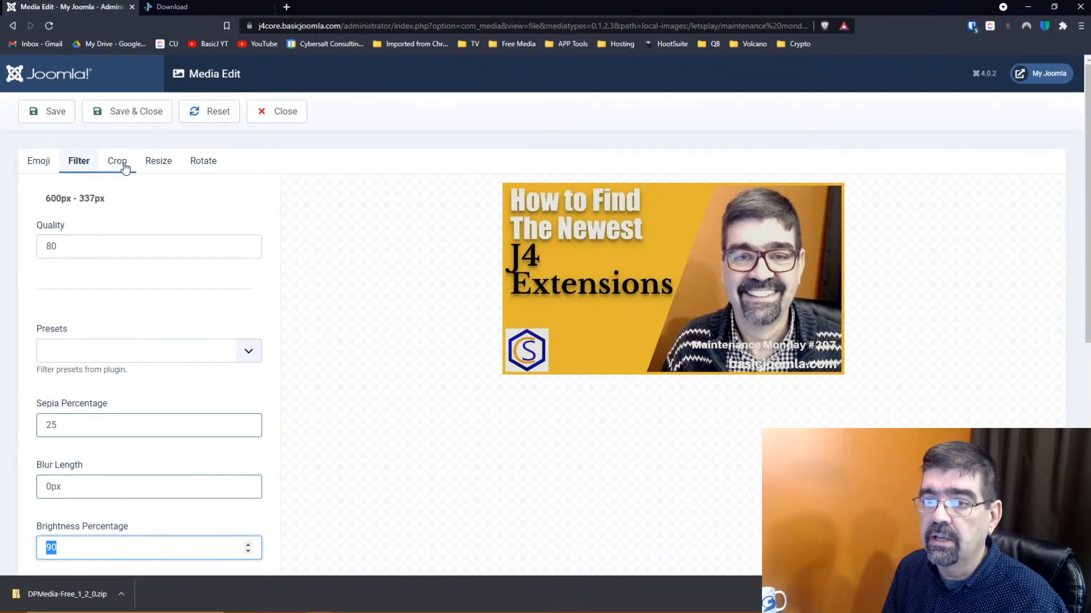
# In the Crop tab, shrink the crop area from its left side
pyautogui.click(125, 168)
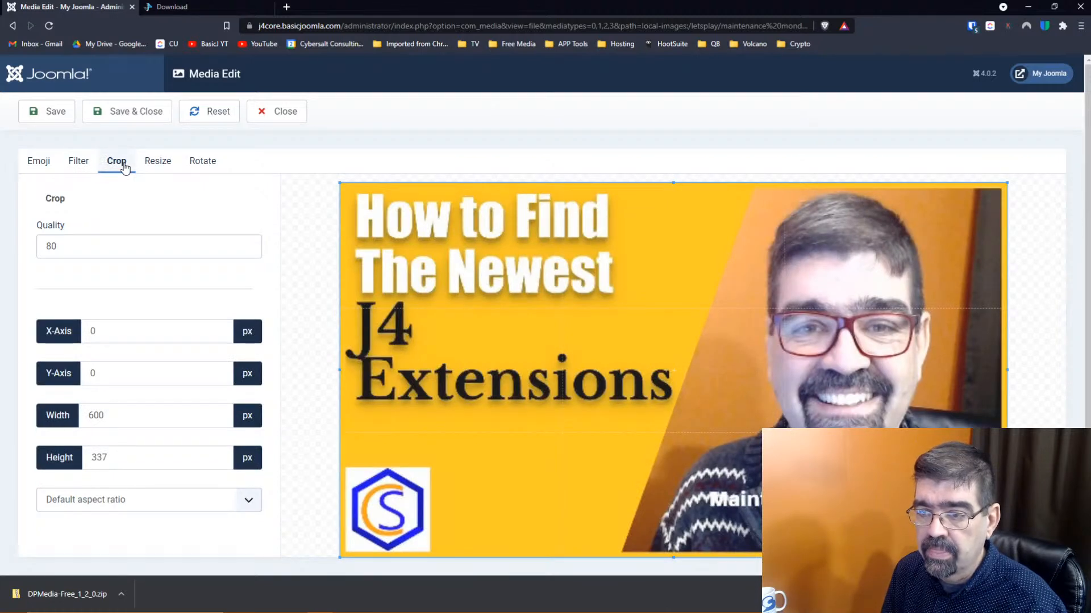
pyautogui.scroll(-1, 164, 190)
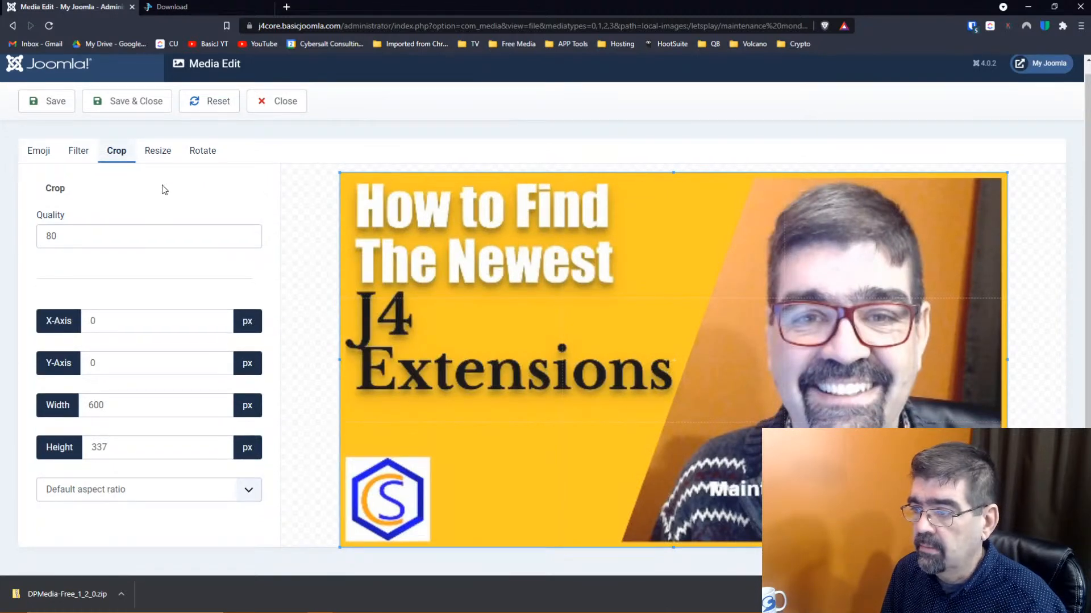
pyautogui.scroll(1, 164, 189)
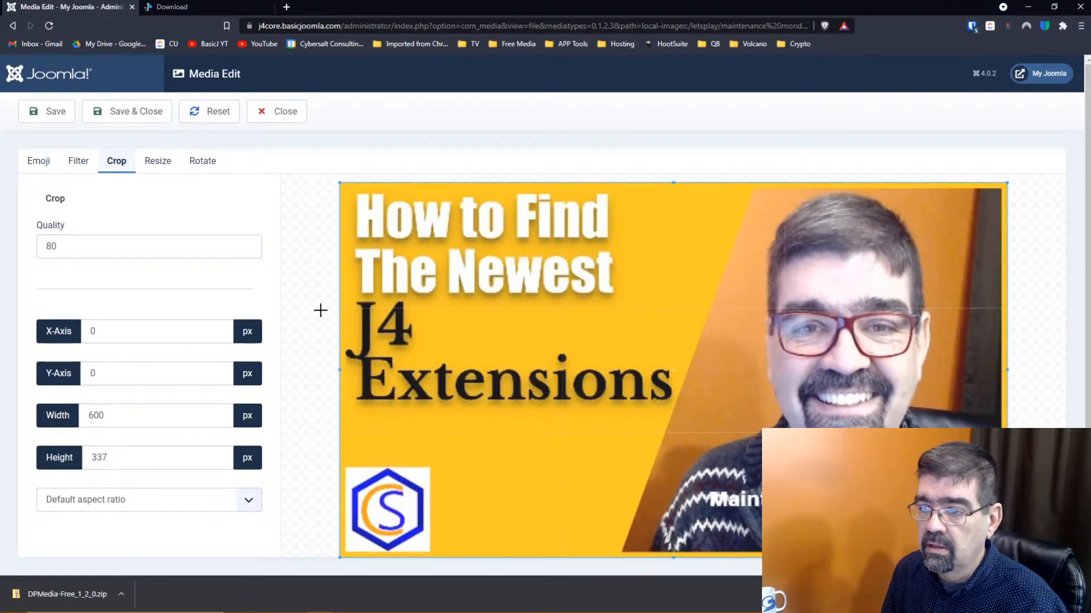
pyautogui.moveTo(341, 370); pyautogui.dragTo(723, 340)
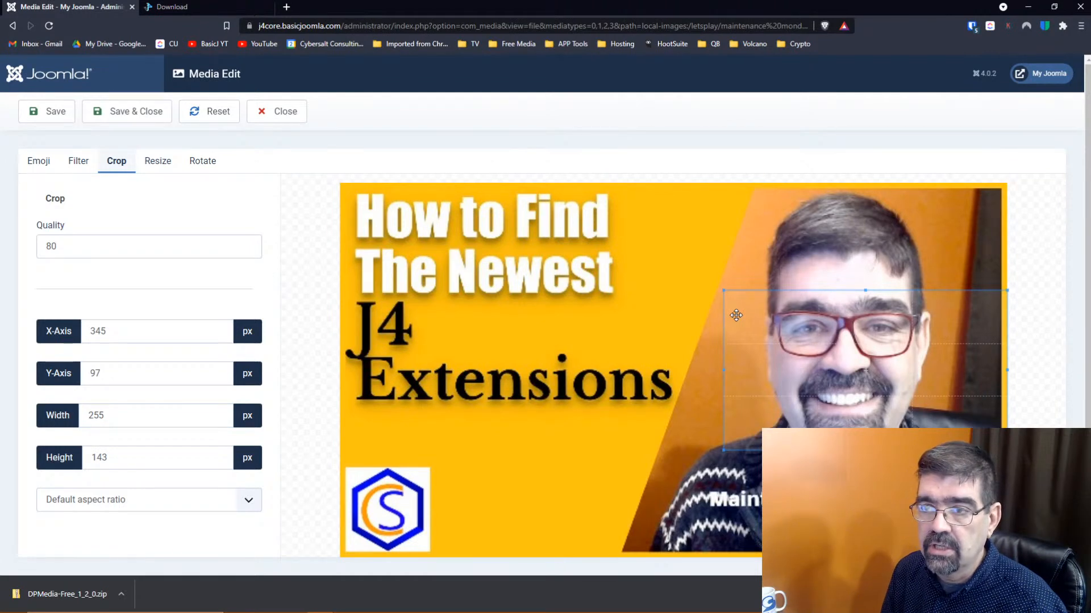
pyautogui.scroll(-1, 159, 250)
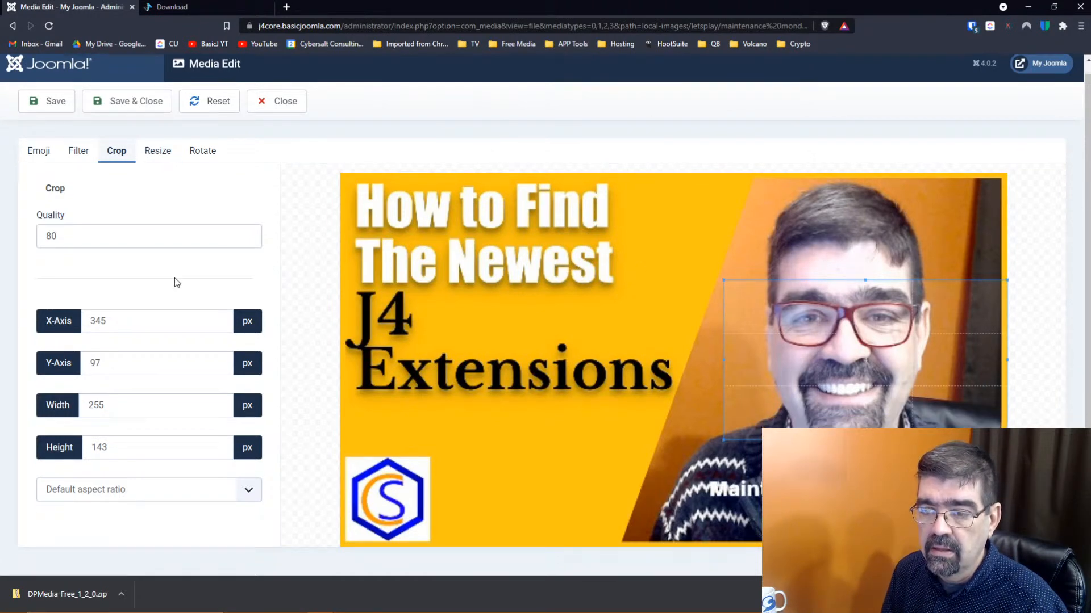
# Review the Resize, Rotate, Emoji and Filter tabs, then dismiss the logo's context menu
pyautogui.click(158, 153)
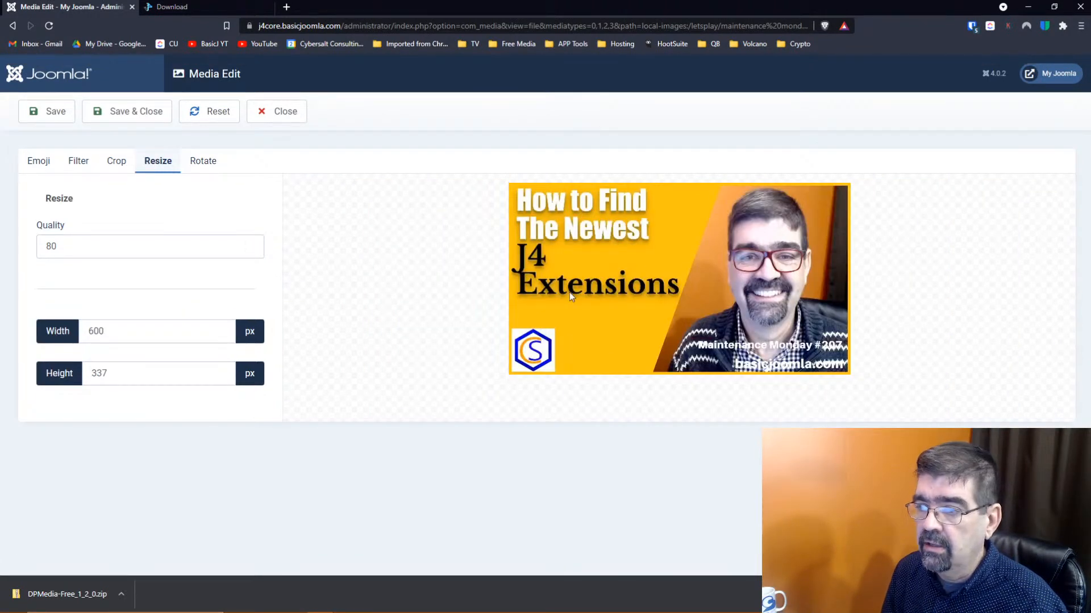
pyautogui.click(204, 161)
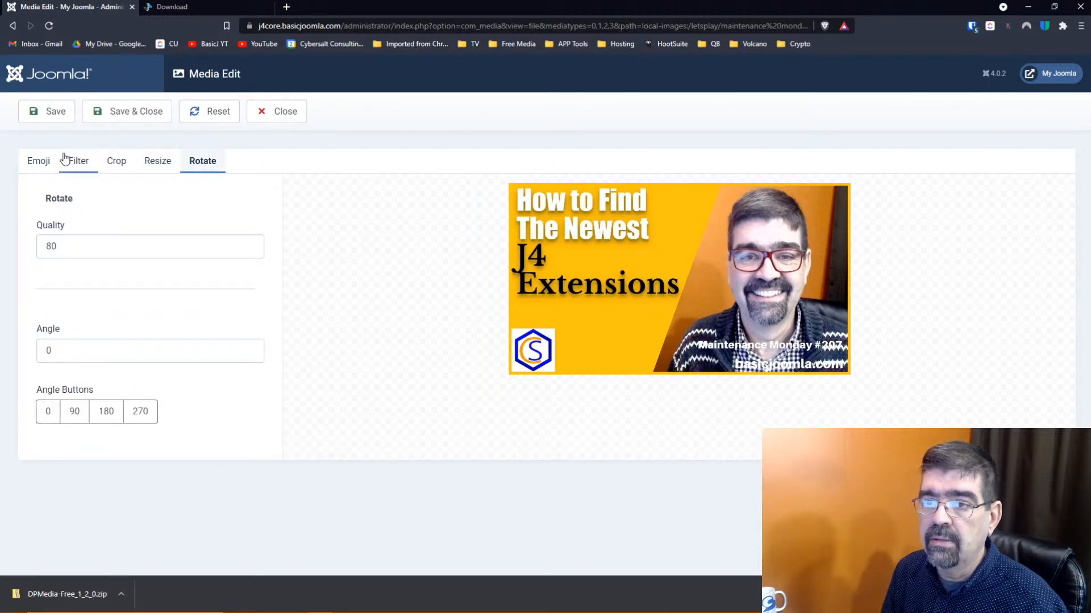
pyautogui.click(38, 163)
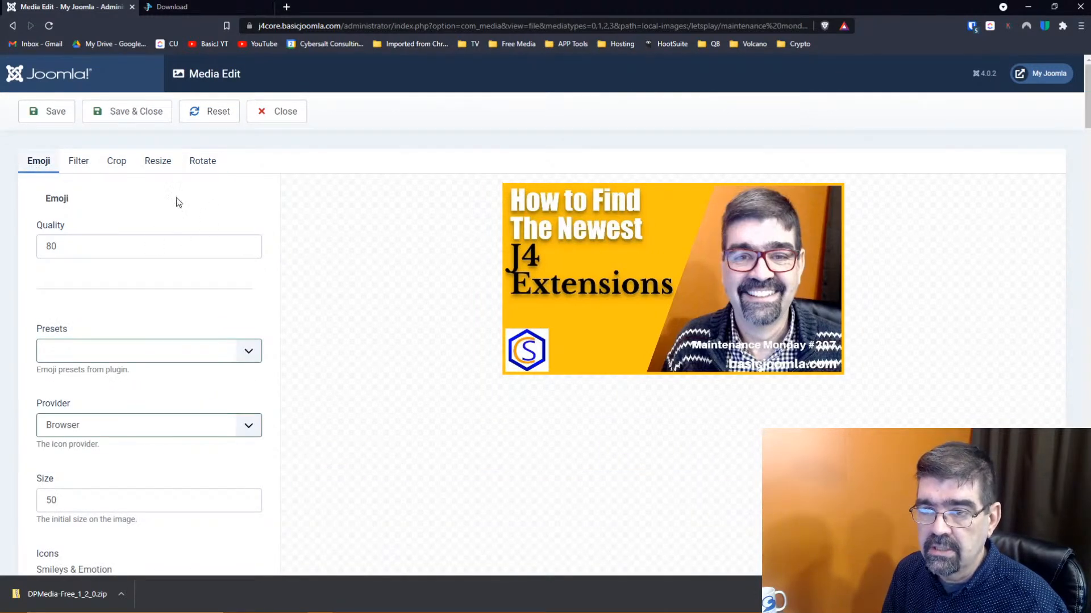
pyautogui.click(75, 161)
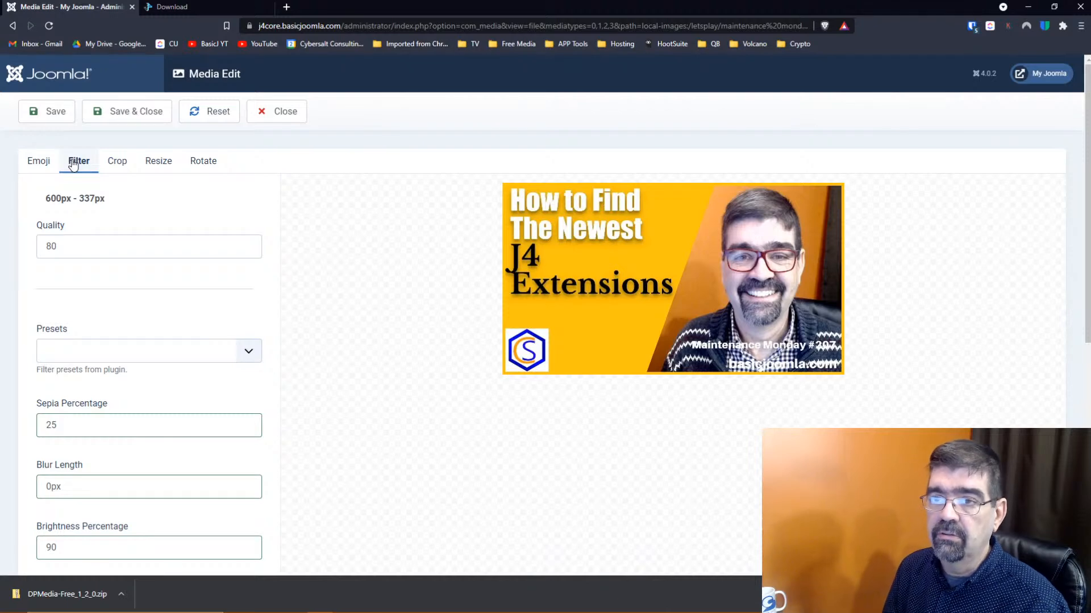
pyautogui.rightClick(12, 74)
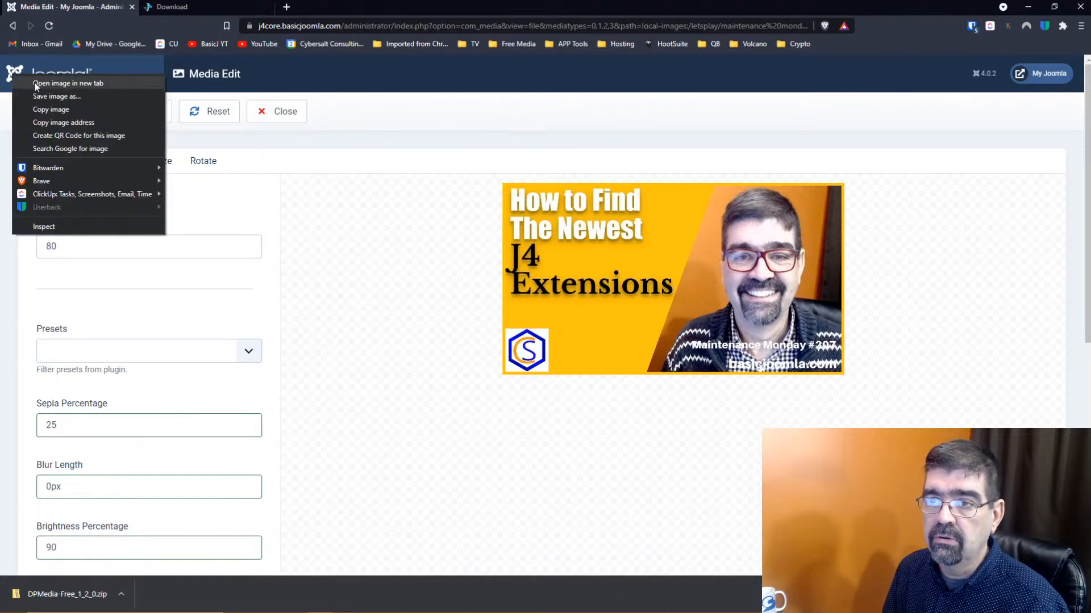
pyautogui.click(348, 97)
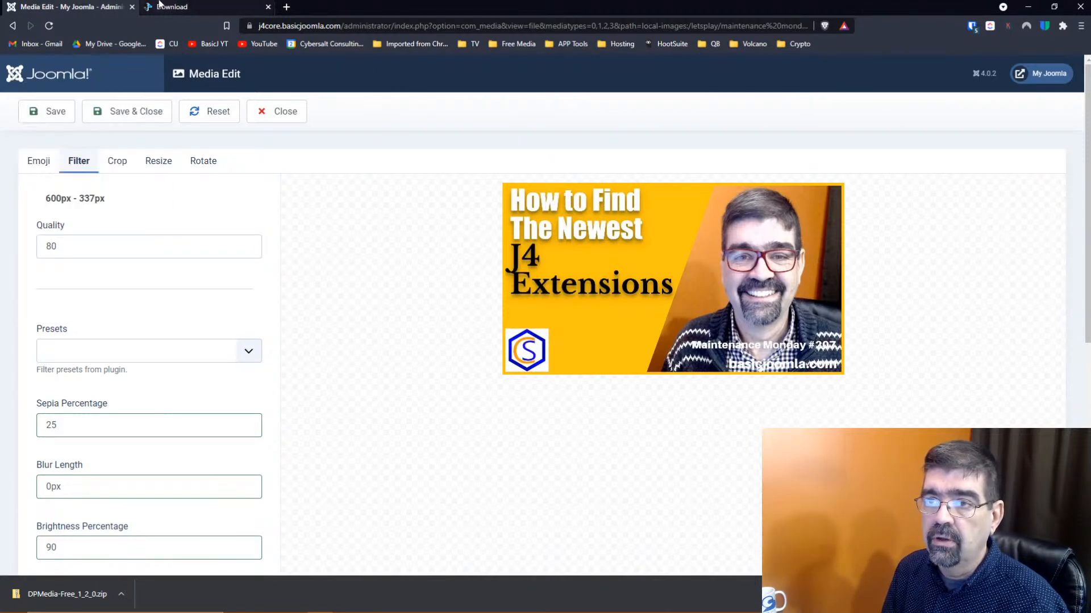
# Open the site's /administrator/ page in a new browser tab
pyautogui.click(1022, 80)
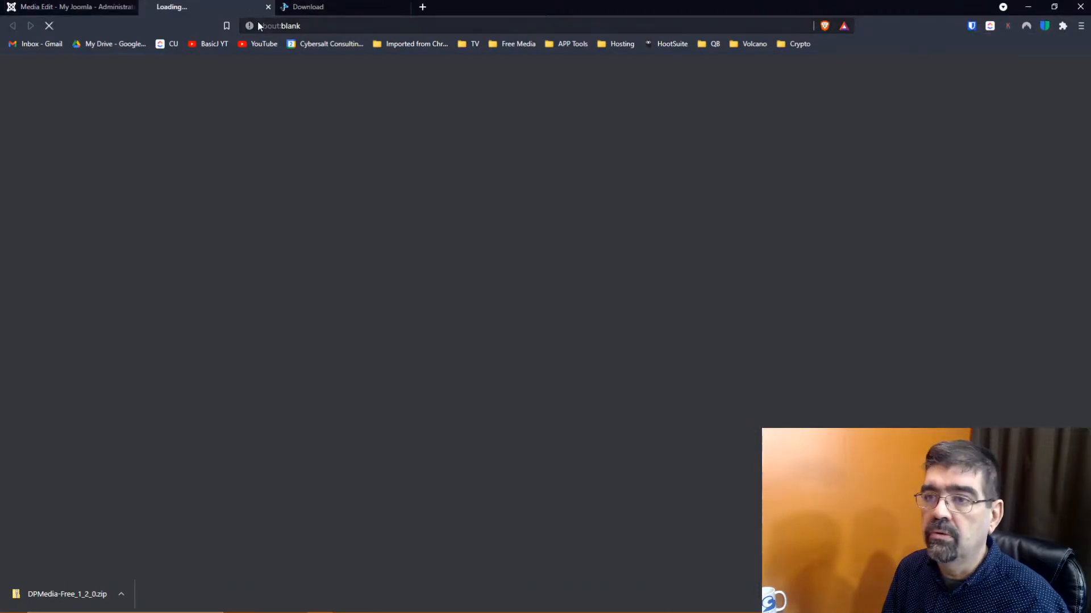
pyautogui.write('/administrator/')
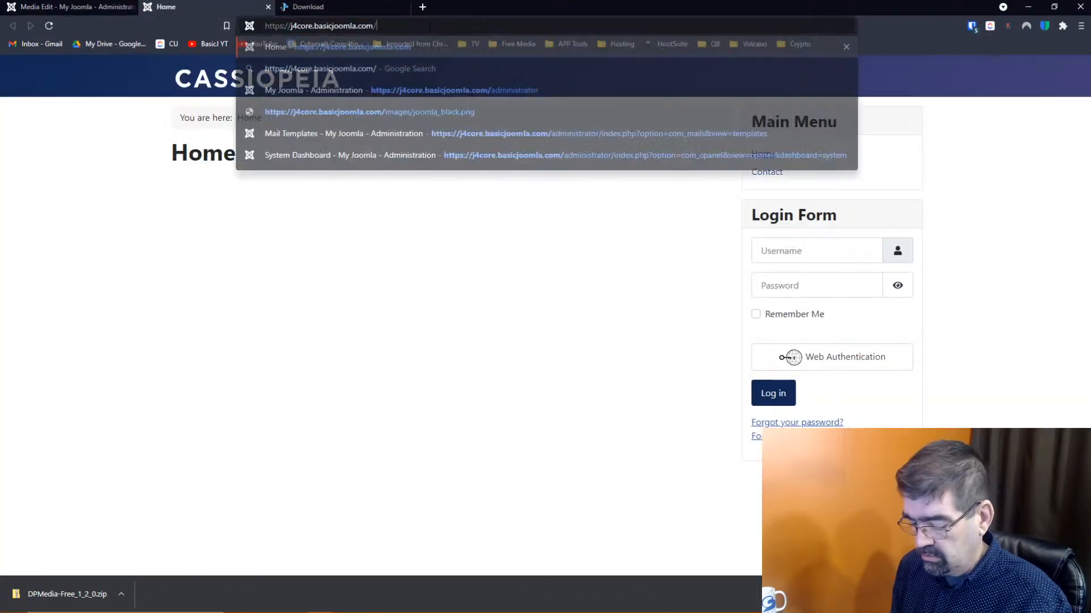
pyautogui.press('Return')
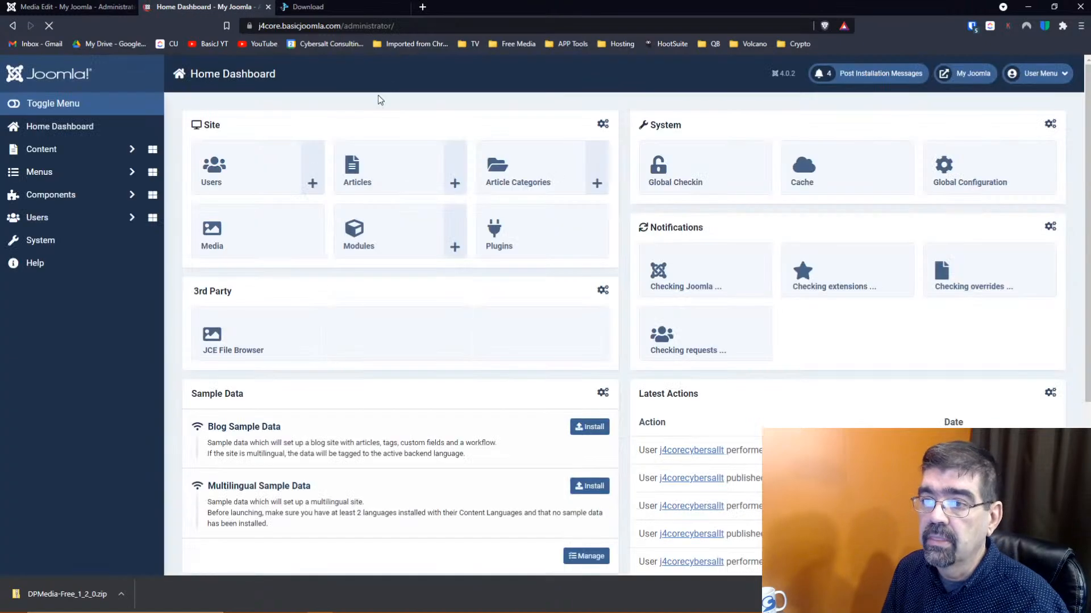
# Go from the System dashboard to the Plugins list and open DPMedia Filter
pyautogui.click(52, 244)
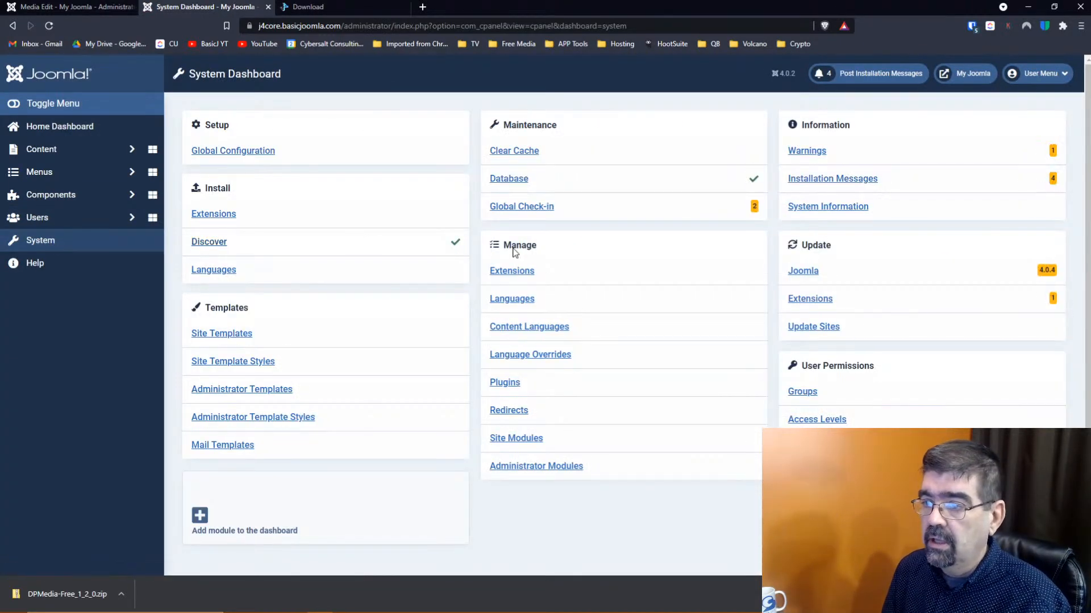
pyautogui.click(514, 273)
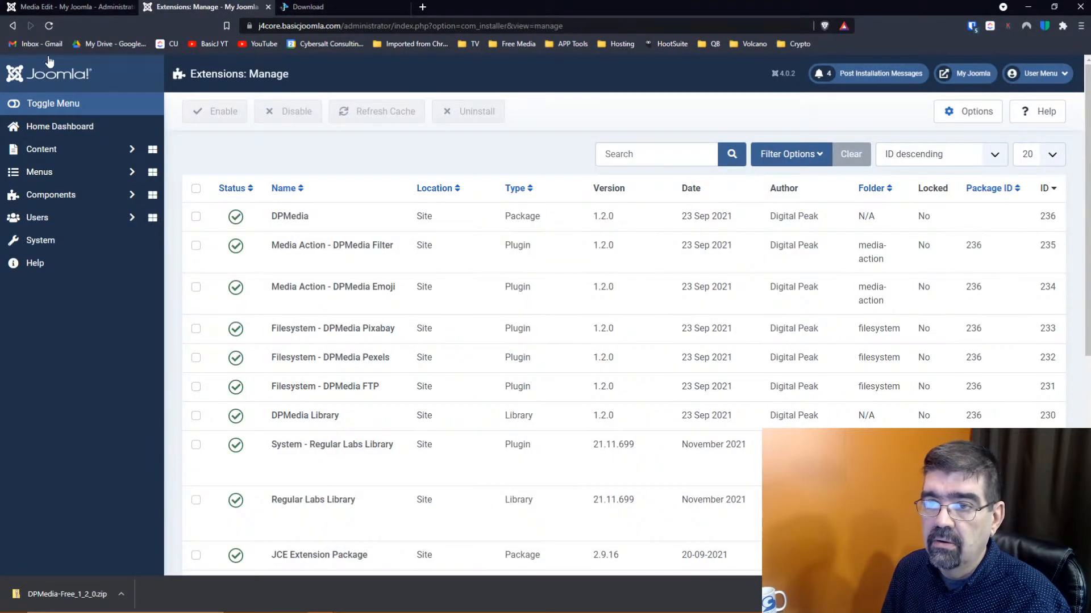
pyautogui.click(18, 26)
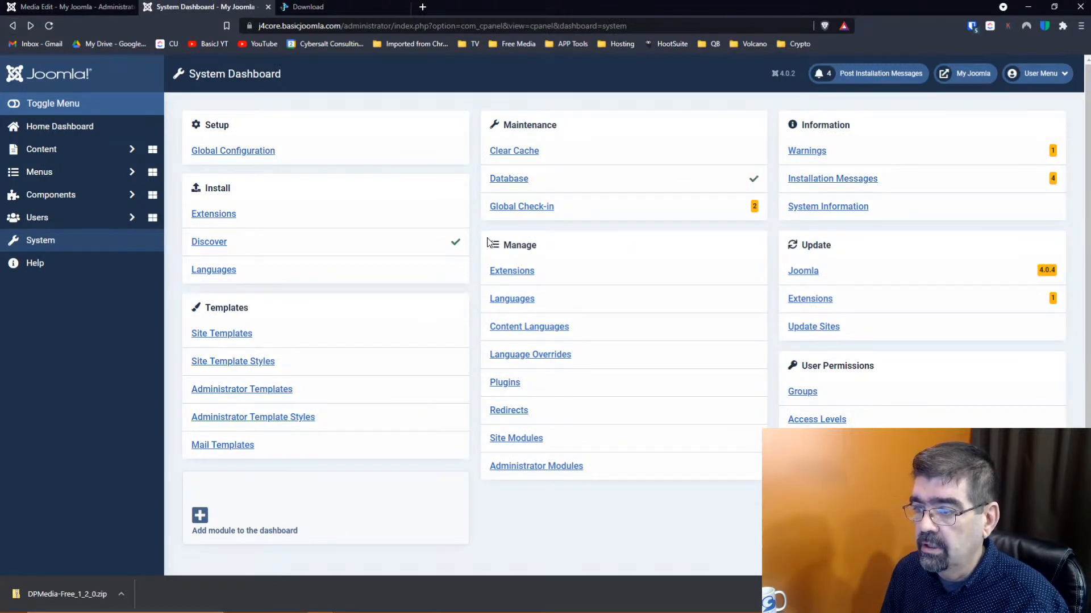
pyautogui.click(506, 384)
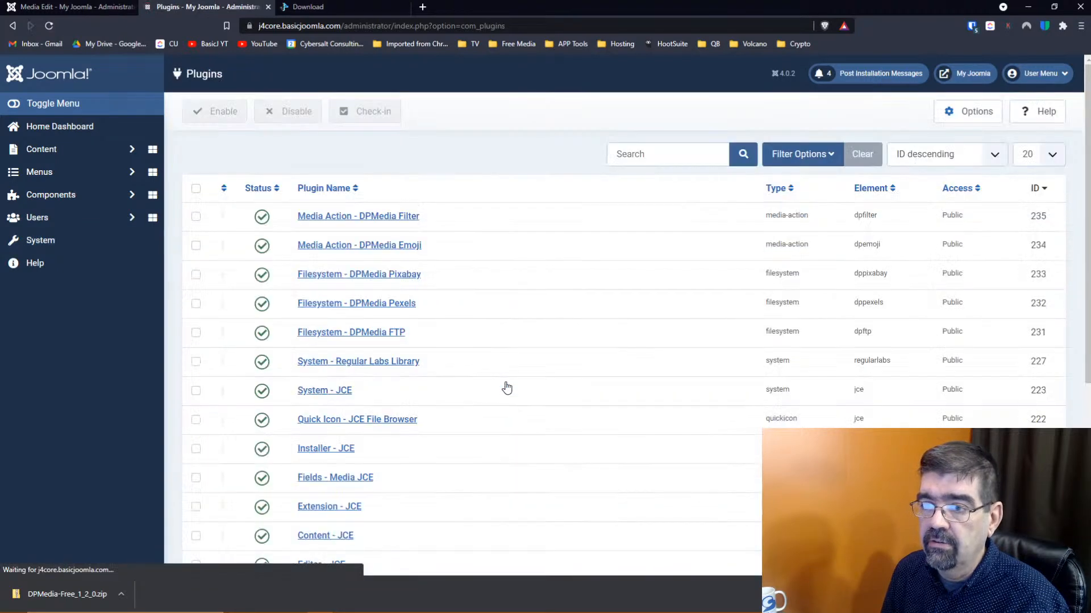
pyautogui.click(398, 219)
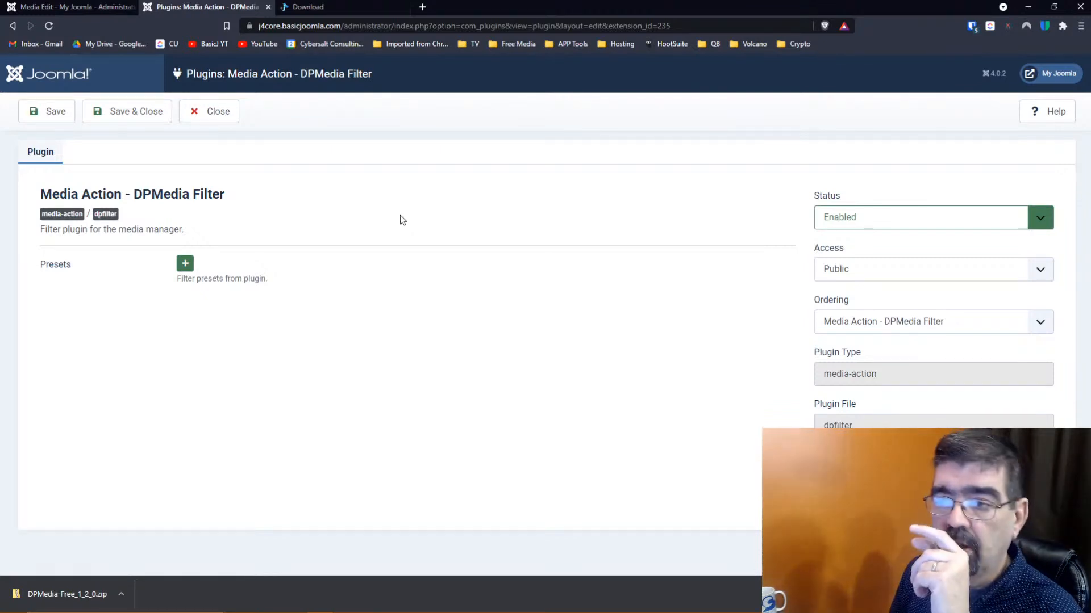
pyautogui.click(184, 265)
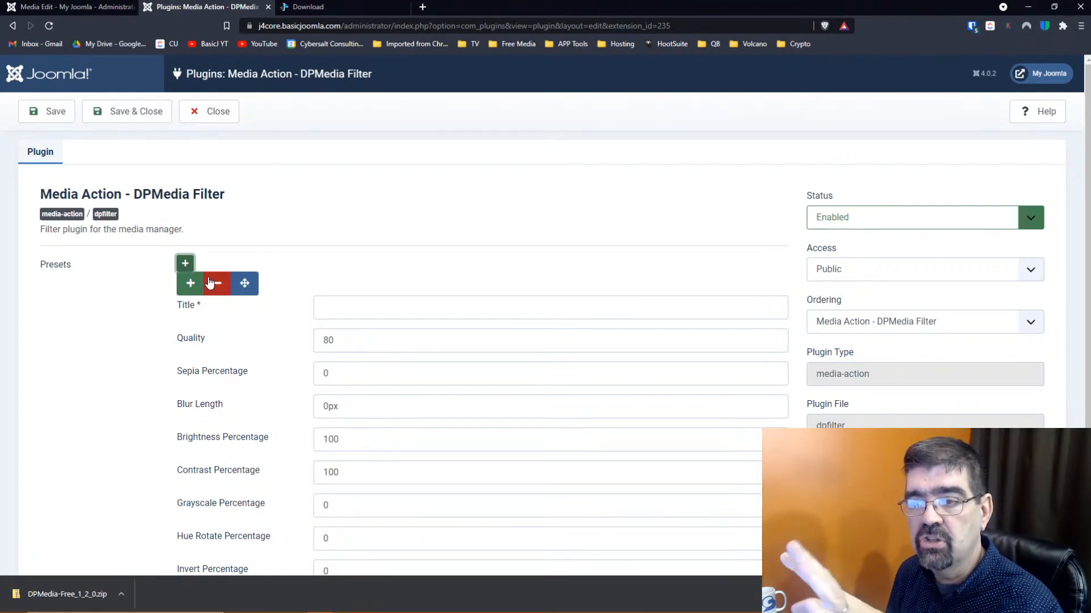
pyautogui.click(31, 7)
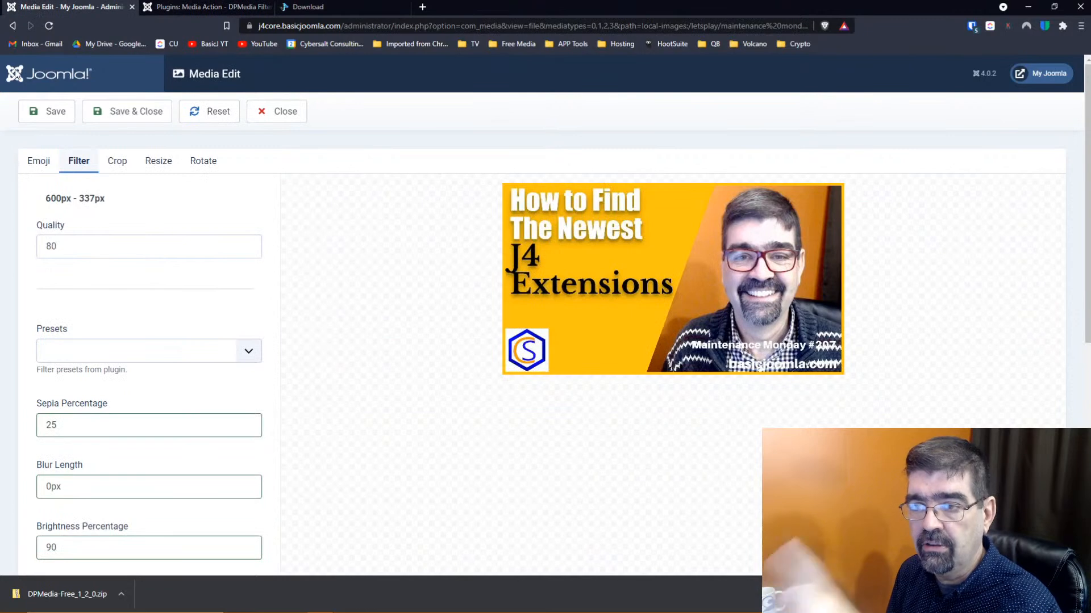
pyautogui.click(35, 164)
pyautogui.click(76, 162)
pyautogui.click(169, 7)
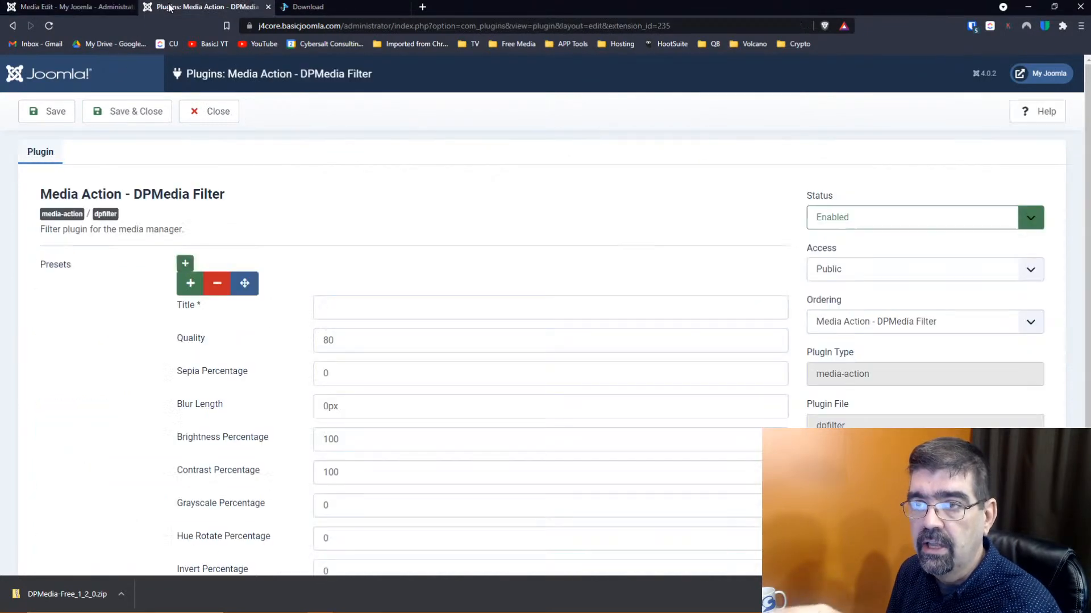
pyautogui.click(215, 111)
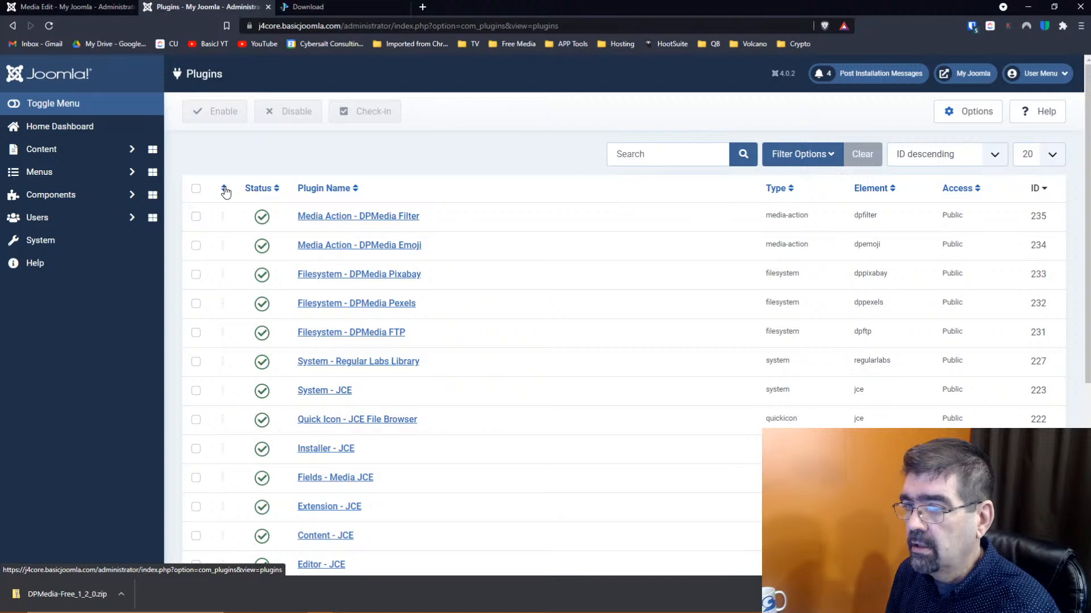
# Filter the Plugins list by the media-action plugin type
pyautogui.click(830, 159)
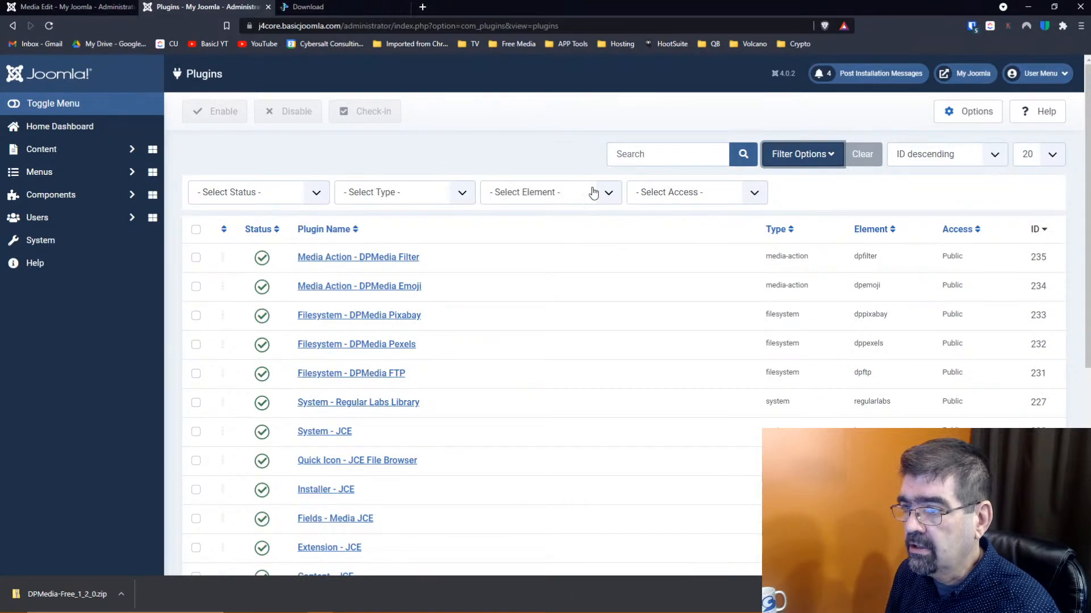
pyautogui.click(451, 196)
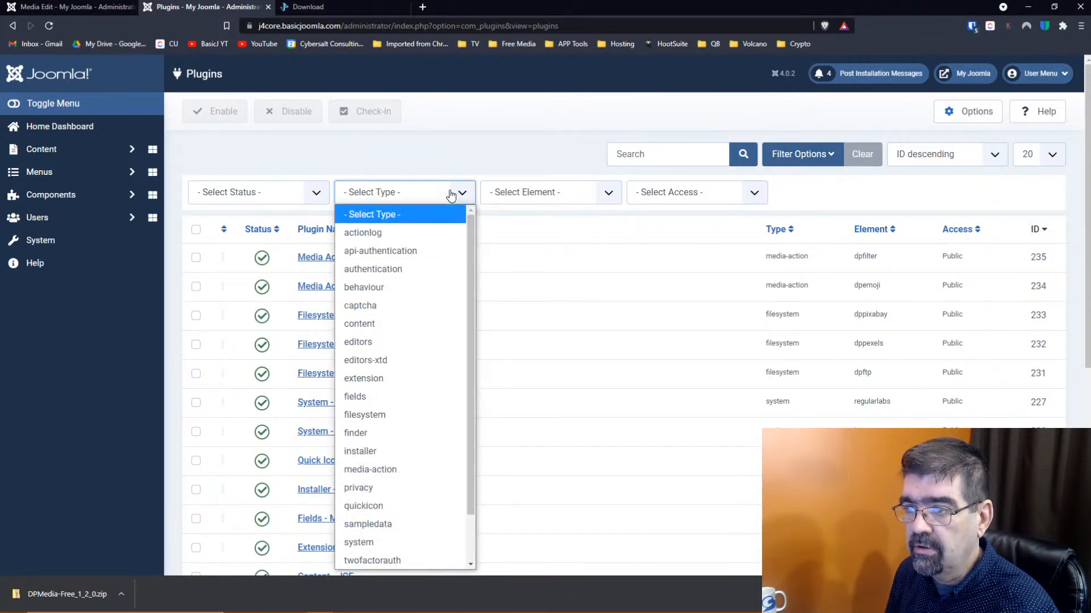
pyautogui.press('m')
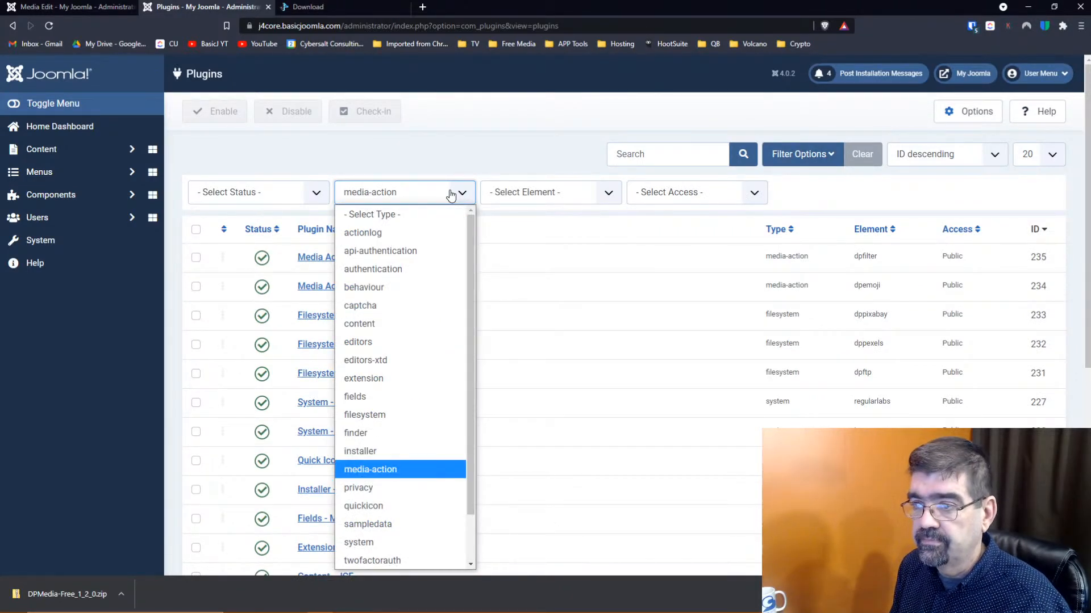
pyautogui.press('Return')
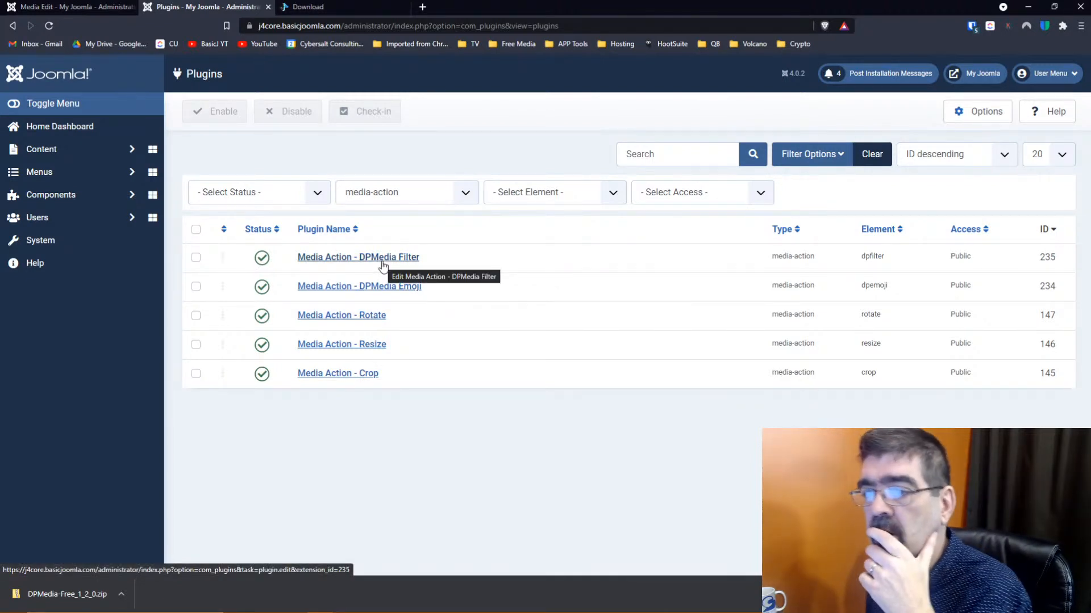
# Sort the plugins by ordering and move DPMedia Filter above DPMedia Emoji
pyautogui.click(224, 232)
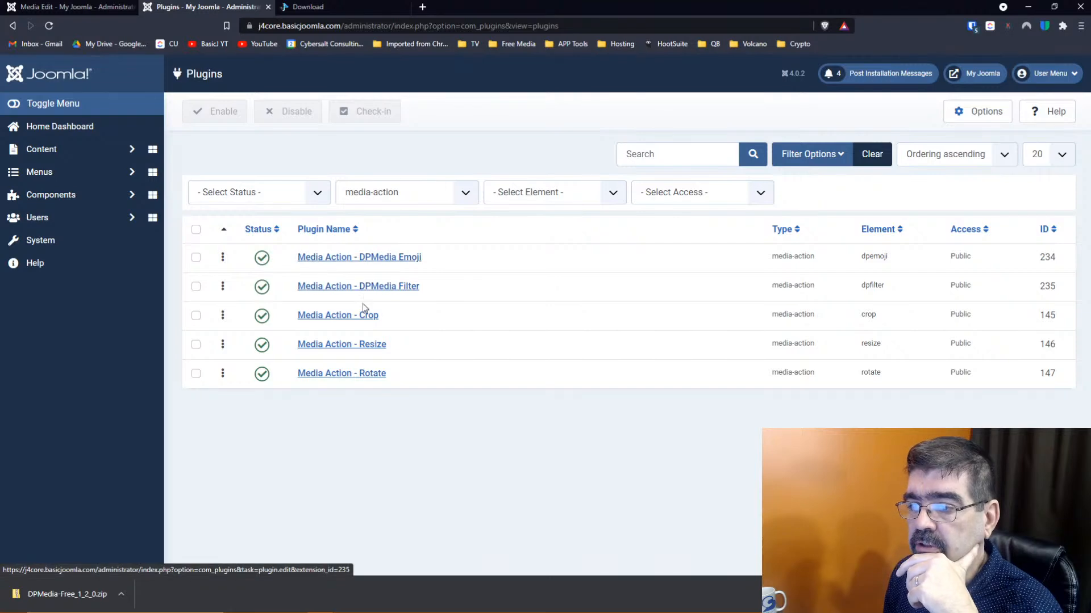
pyautogui.click(31, 8)
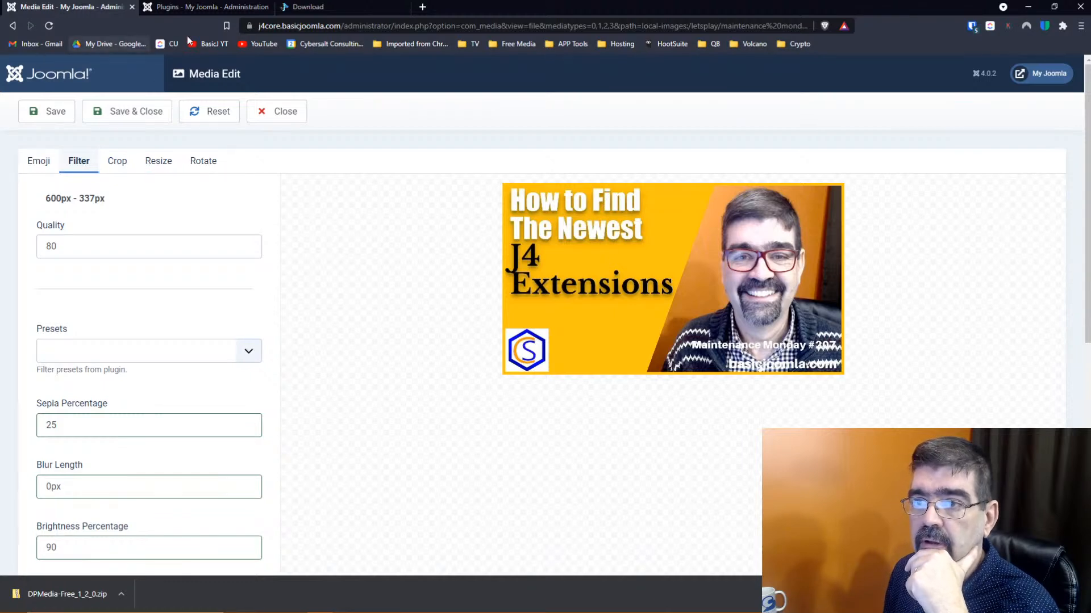
pyautogui.click(196, 7)
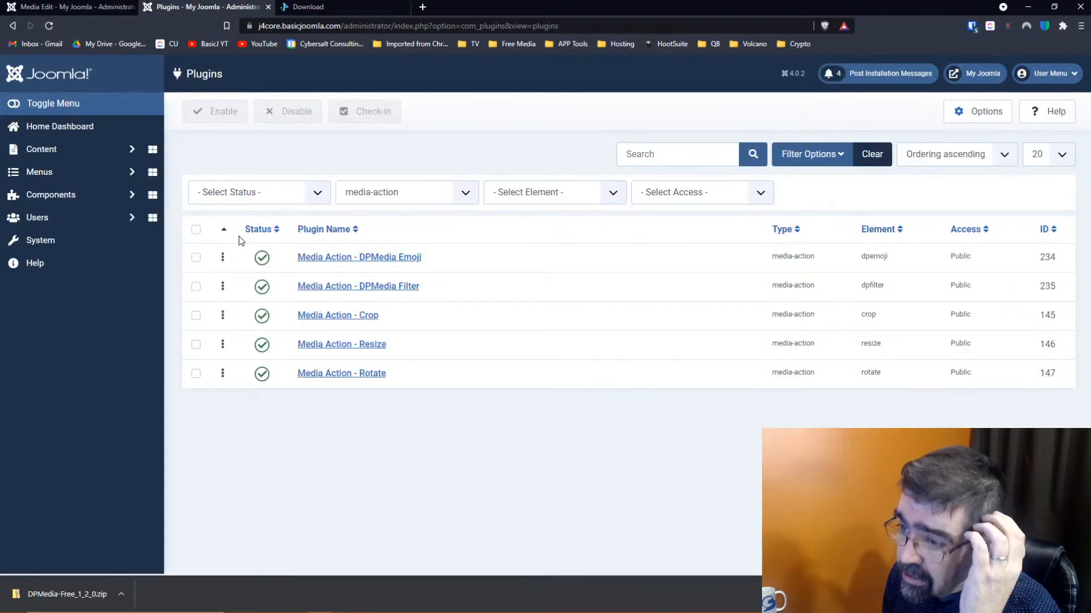
pyautogui.moveTo(224, 286); pyautogui.dragTo(223, 255)
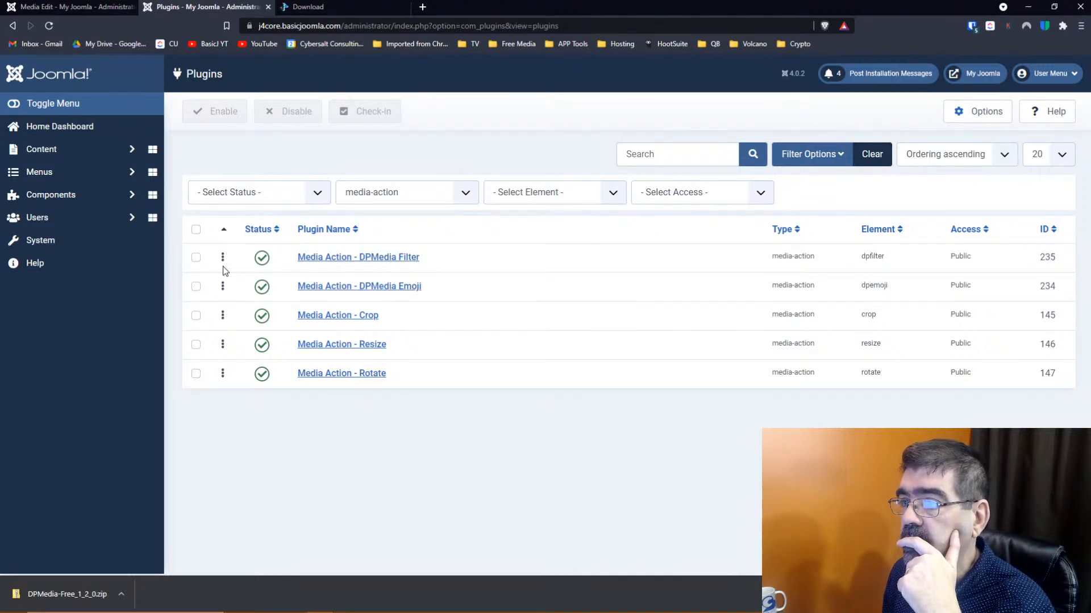
# Reload the image editor to pick up the new order, then close it to the letsplay folder
pyautogui.click(57, 8)
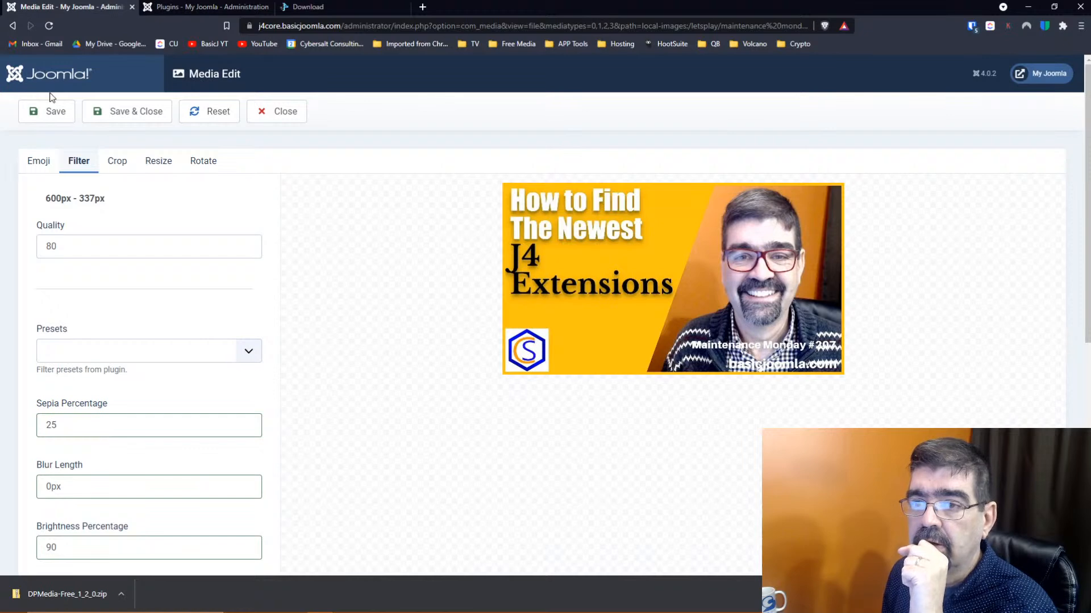
pyautogui.click(49, 25)
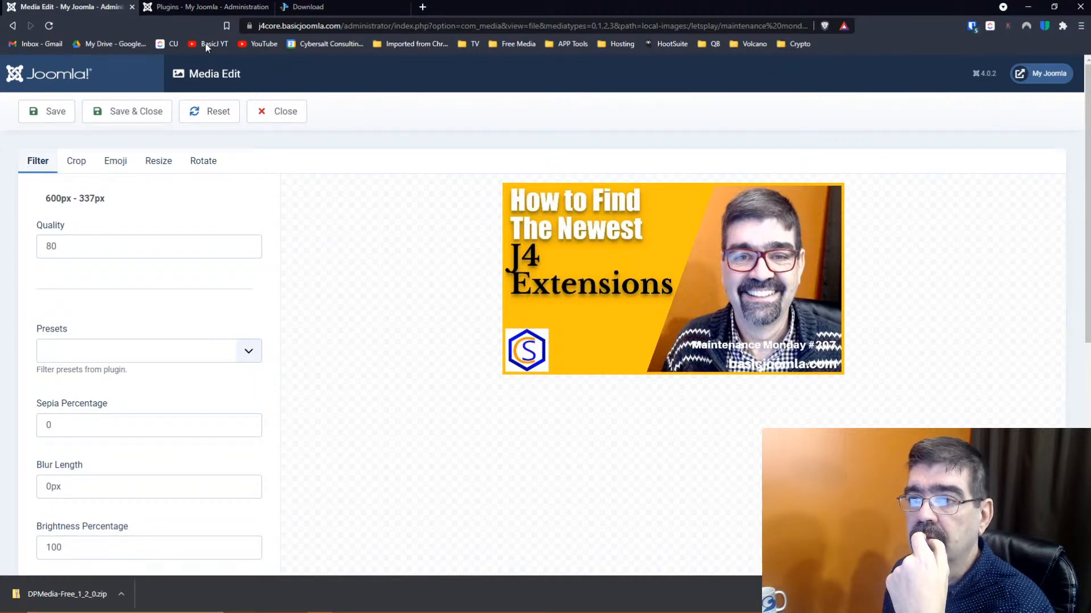
pyautogui.click(196, 6)
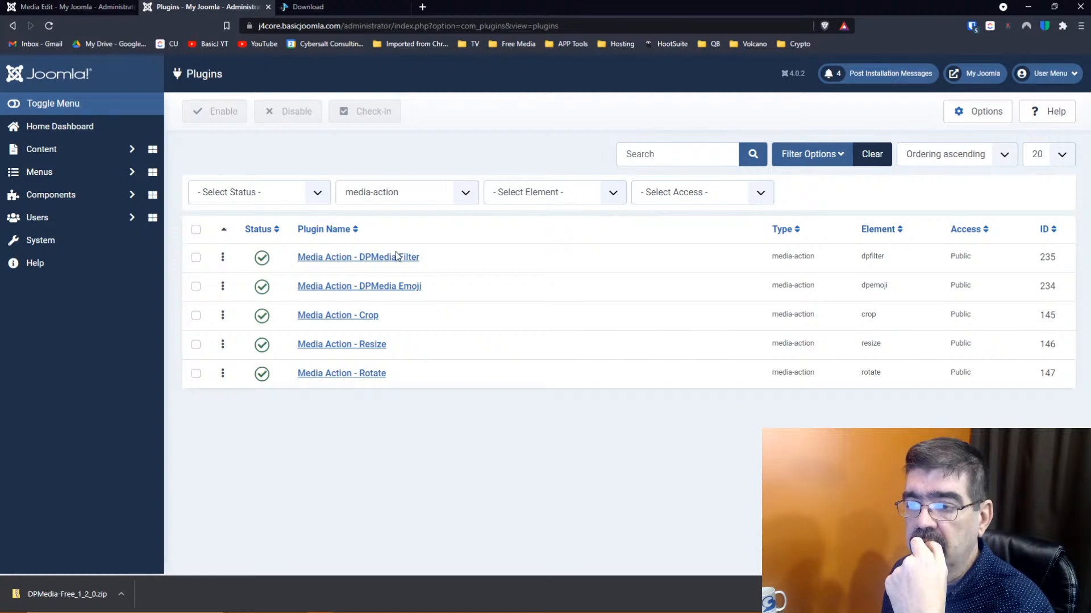
pyautogui.click(72, 7)
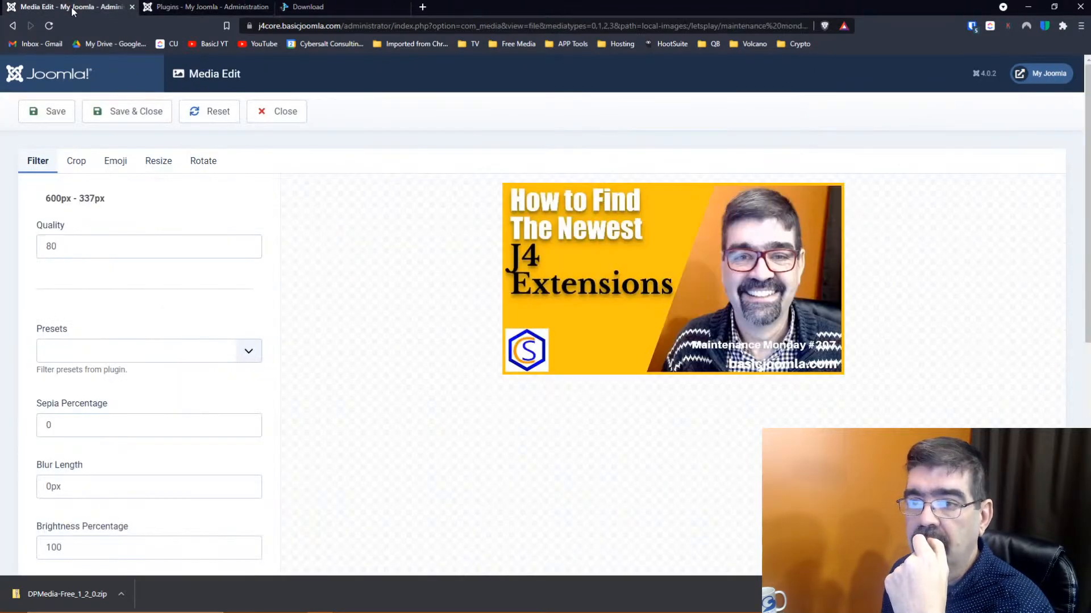
pyautogui.click(286, 112)
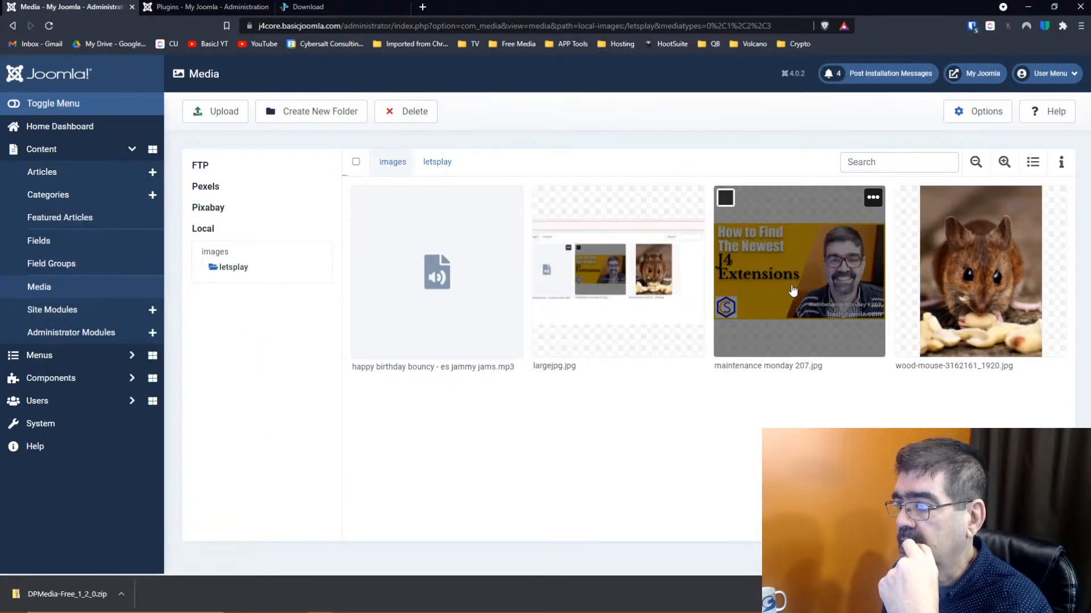
# Preview maintenance monday 207.jpg, reopen it for editing, and return to the Plugins tab
pyautogui.doubleClick(793, 290)
pyautogui.click(706, 203)
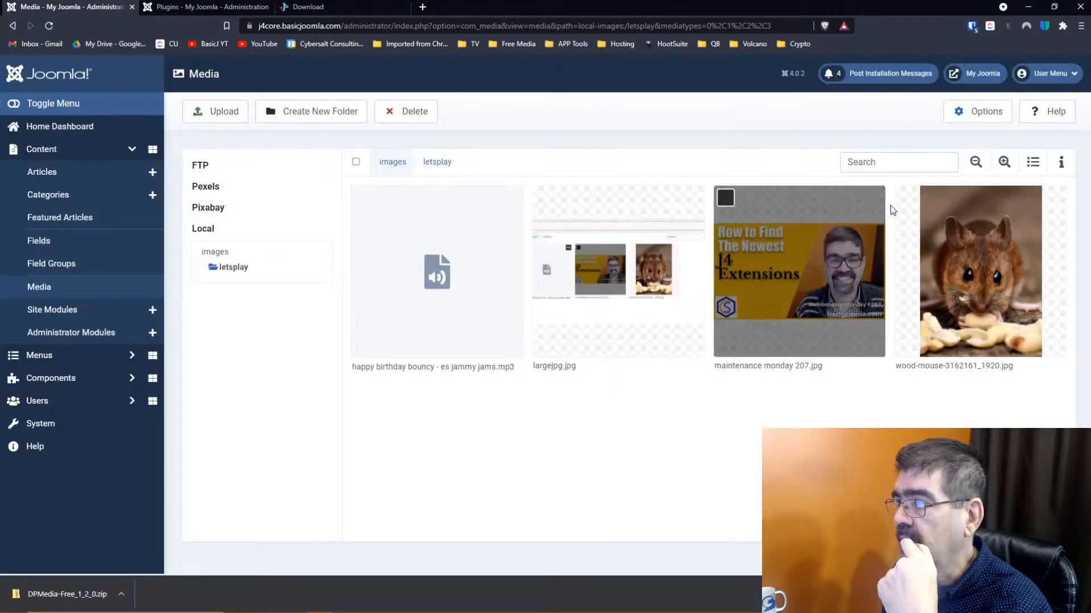
pyautogui.click(873, 197)
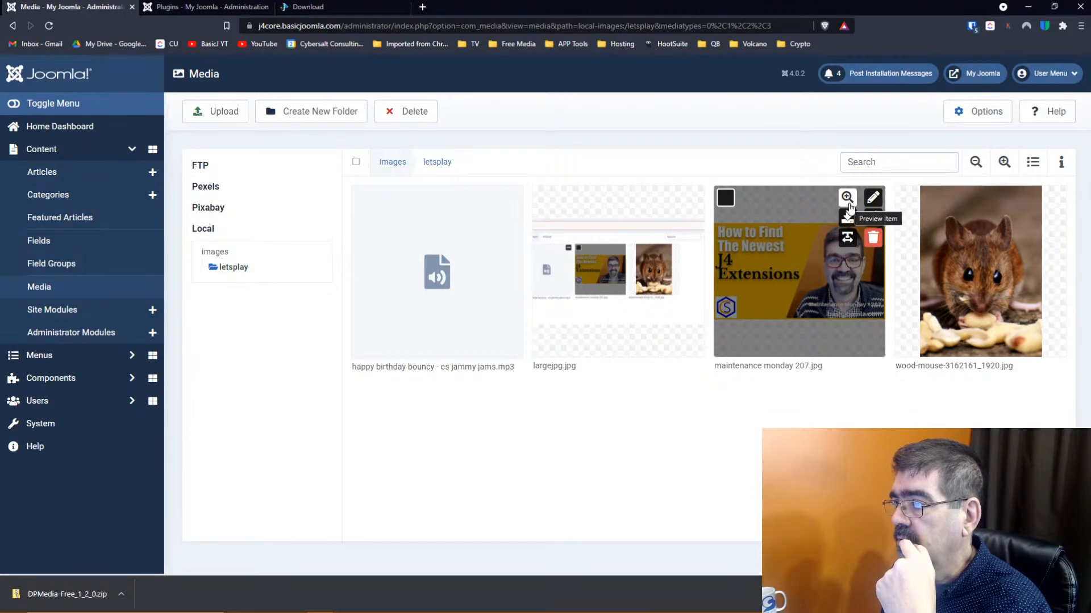
pyautogui.click(871, 198)
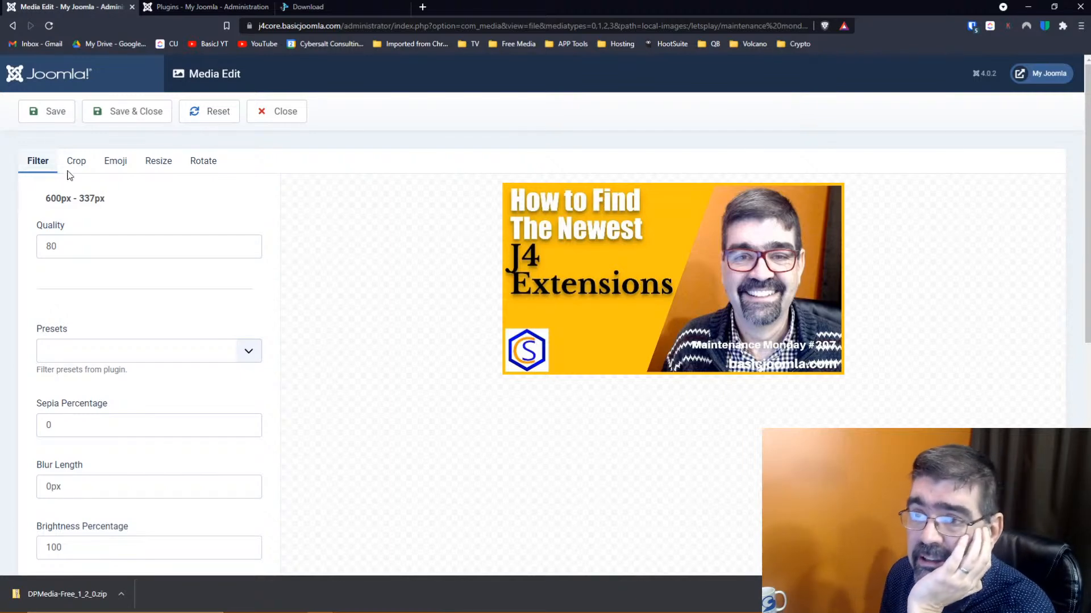
pyautogui.click(198, 10)
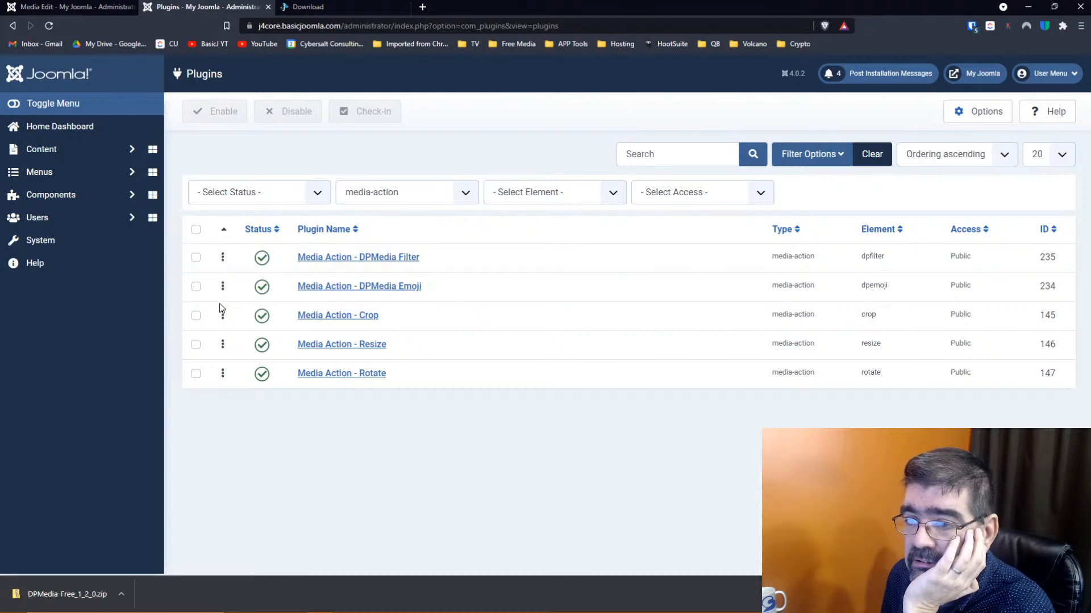
# Move DPMedia Emoji to the bottom of the ordering and reload the image editor
pyautogui.moveTo(223, 290); pyautogui.dragTo(231, 379)
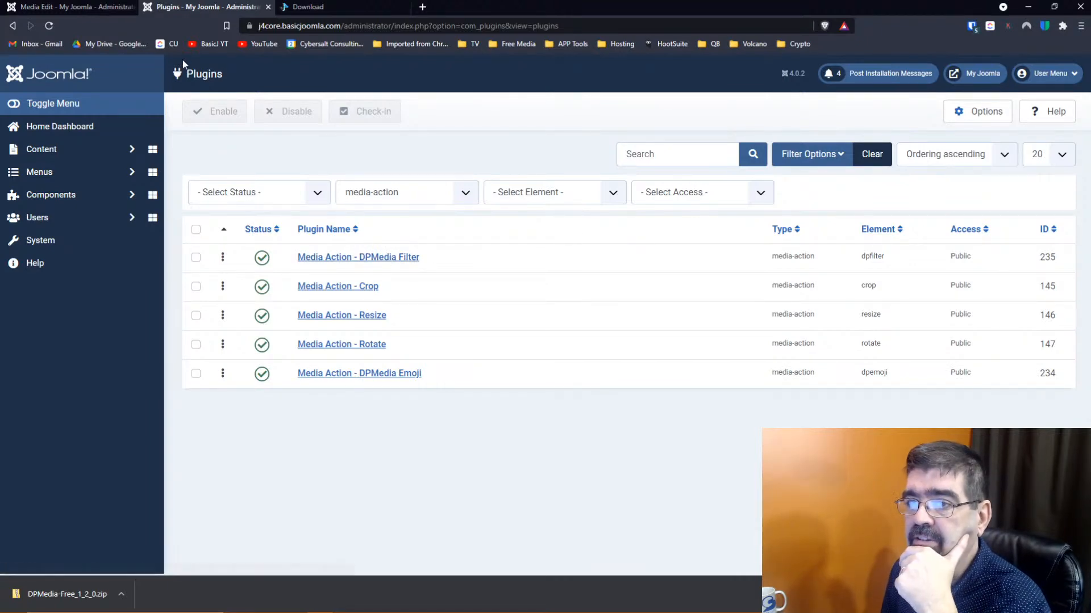
pyautogui.click(114, 9)
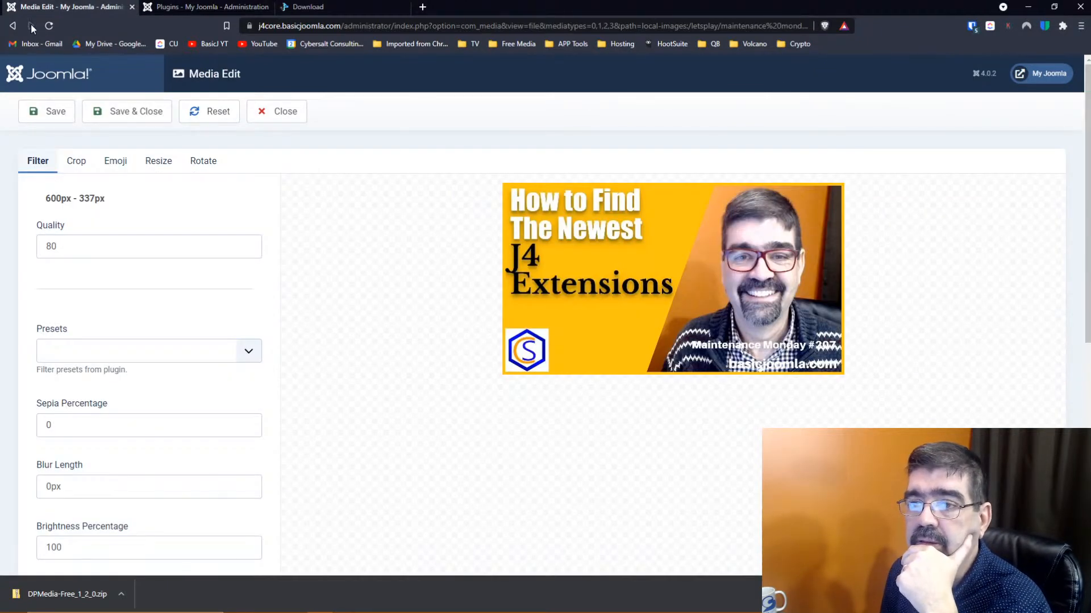
pyautogui.click(52, 25)
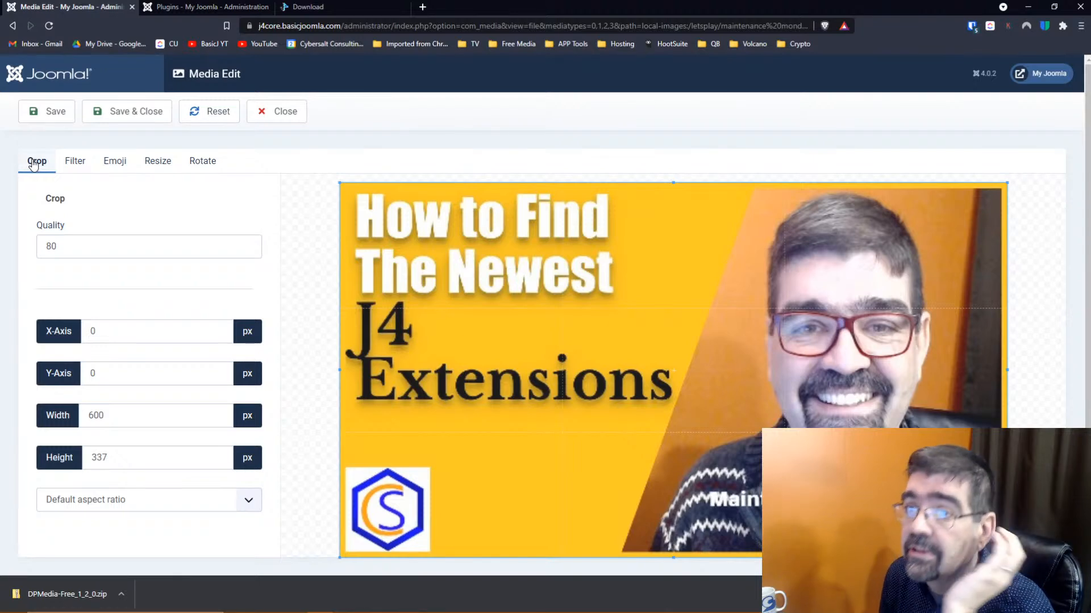
# Drag DPMedia Emoji back to second place in the plugin ordering
pyautogui.click(187, 7)
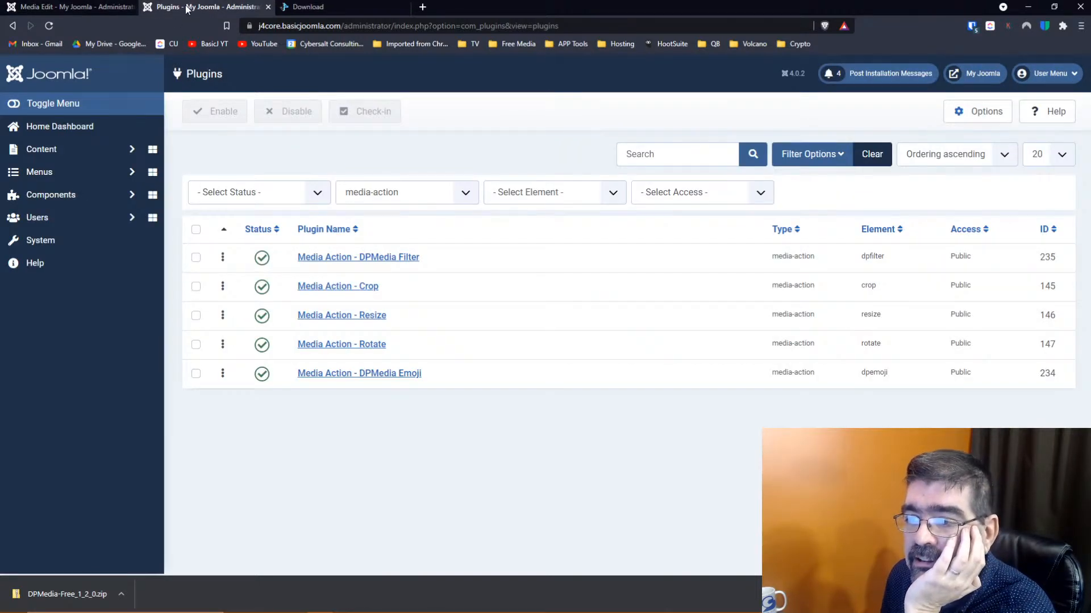
pyautogui.click(41, 8)
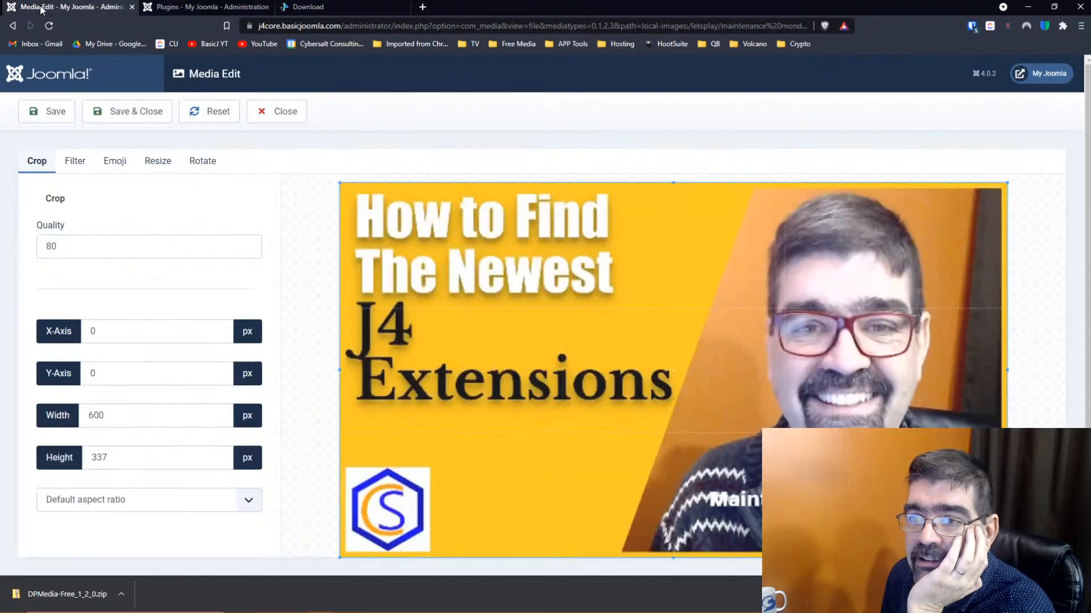
pyautogui.click(187, 8)
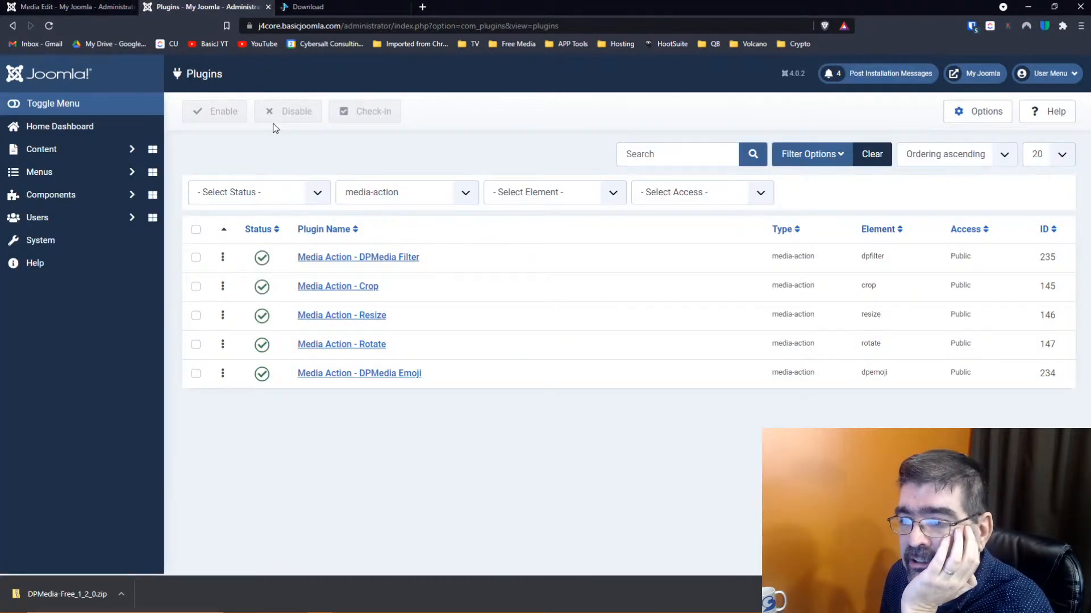
pyautogui.moveTo(222, 374); pyautogui.dragTo(222, 283)
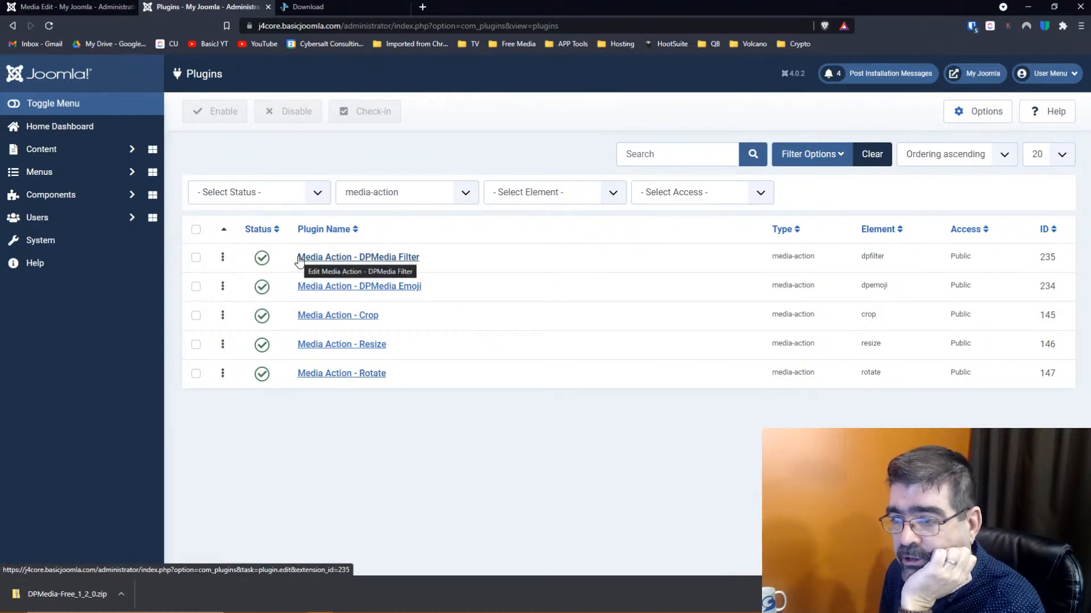
# Add a new DPMedia Filter preset titled 'My First Filter'
pyautogui.click(354, 317)
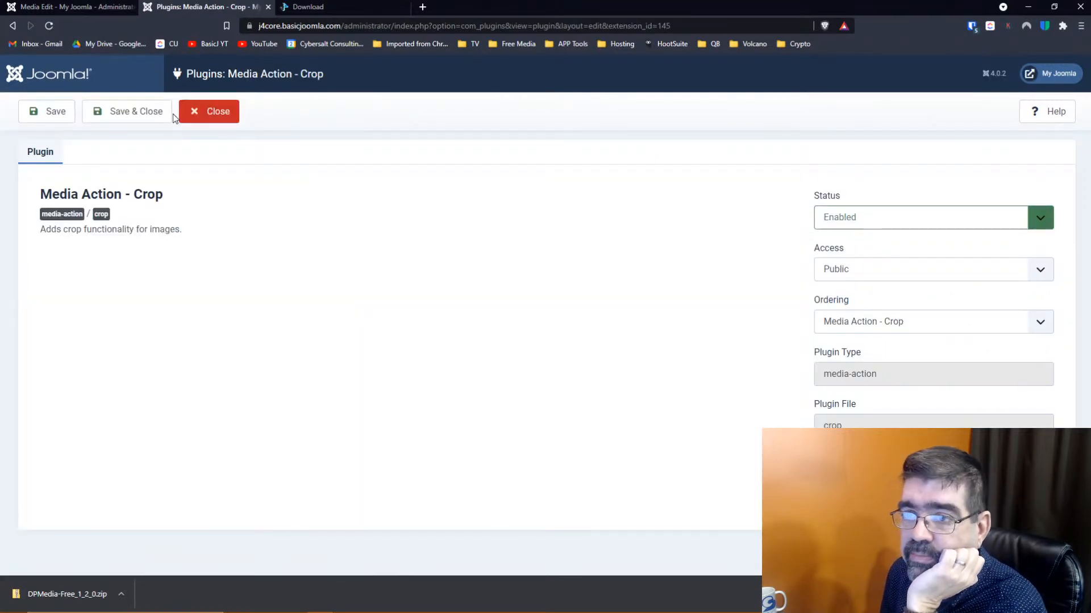
pyautogui.click(203, 119)
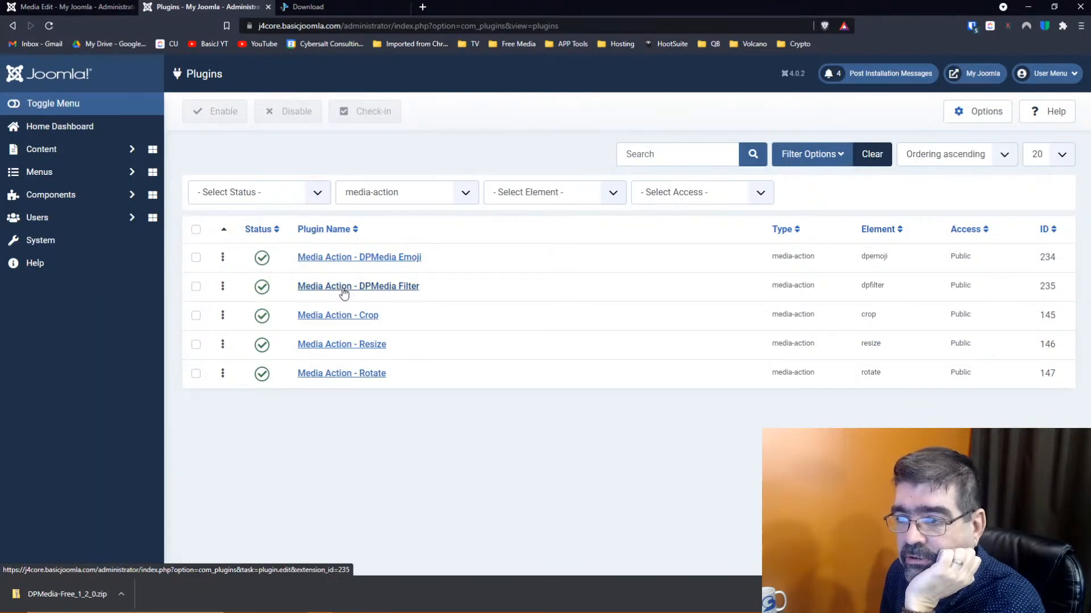
pyautogui.click(343, 287)
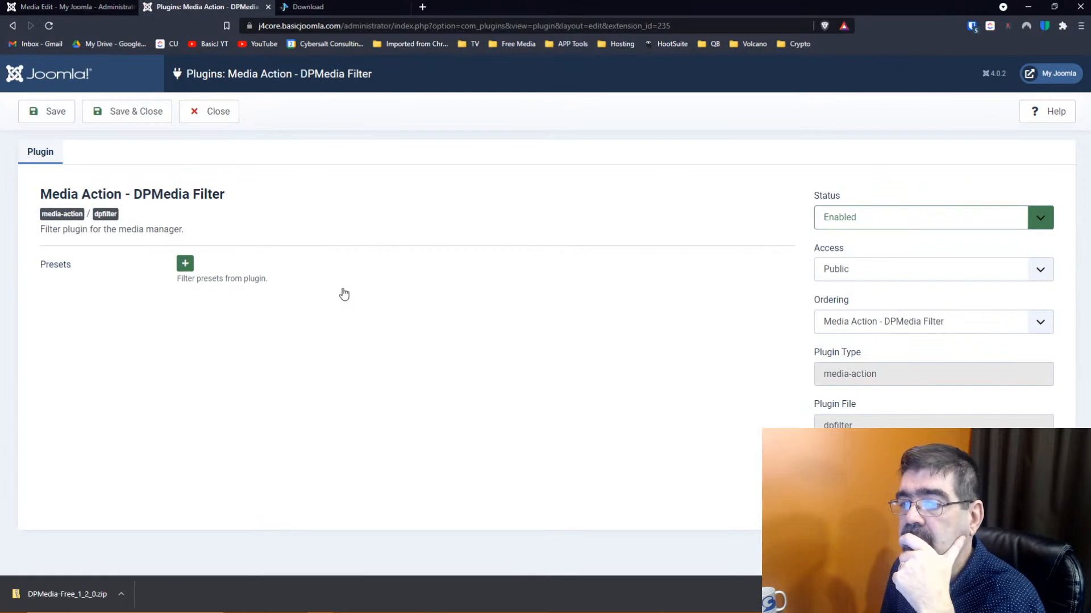
pyautogui.click(193, 265)
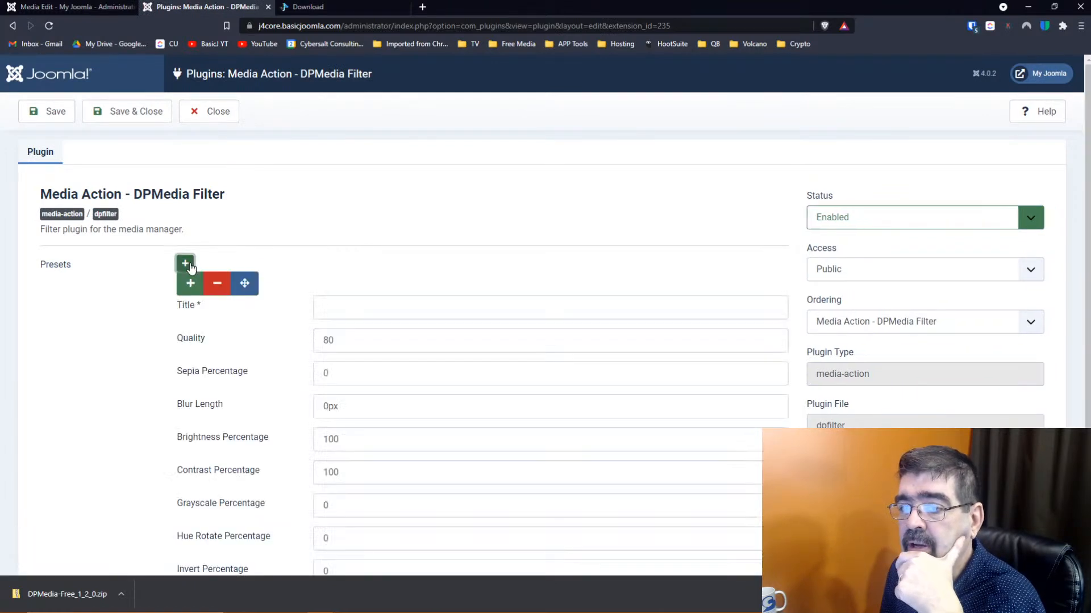
pyautogui.click(358, 312)
pyautogui.write('M')
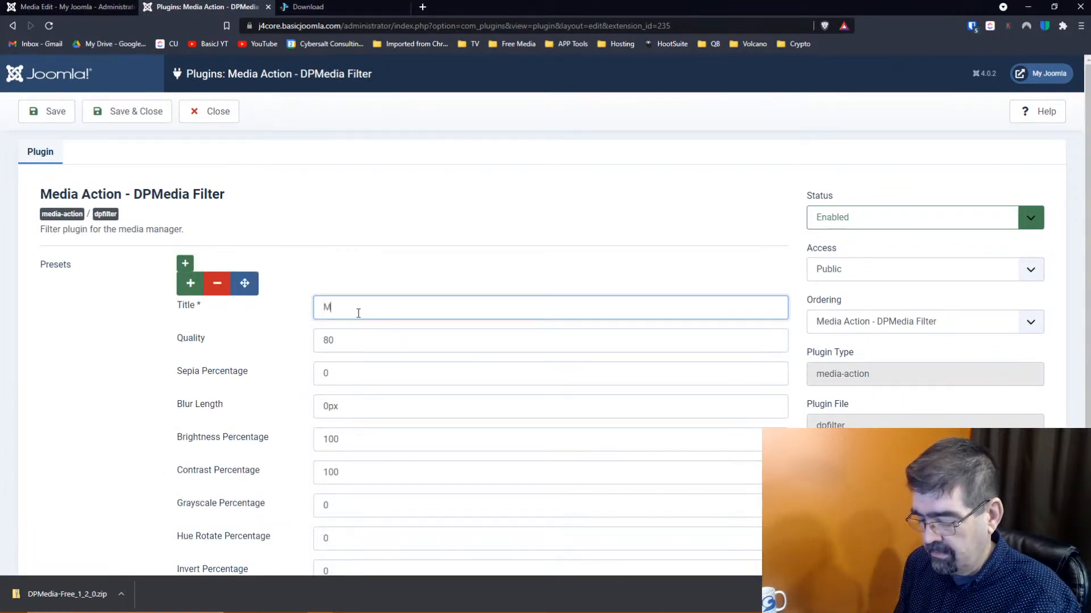
pyautogui.write('y First Fileter')
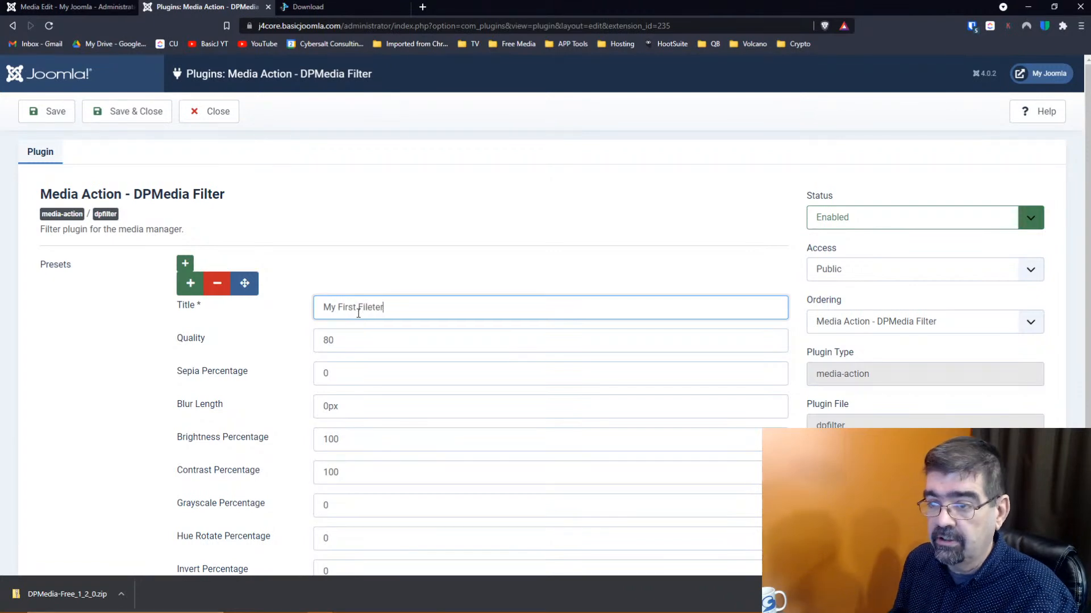
pyautogui.doubleClick(358, 312)
pyautogui.write('Filter')
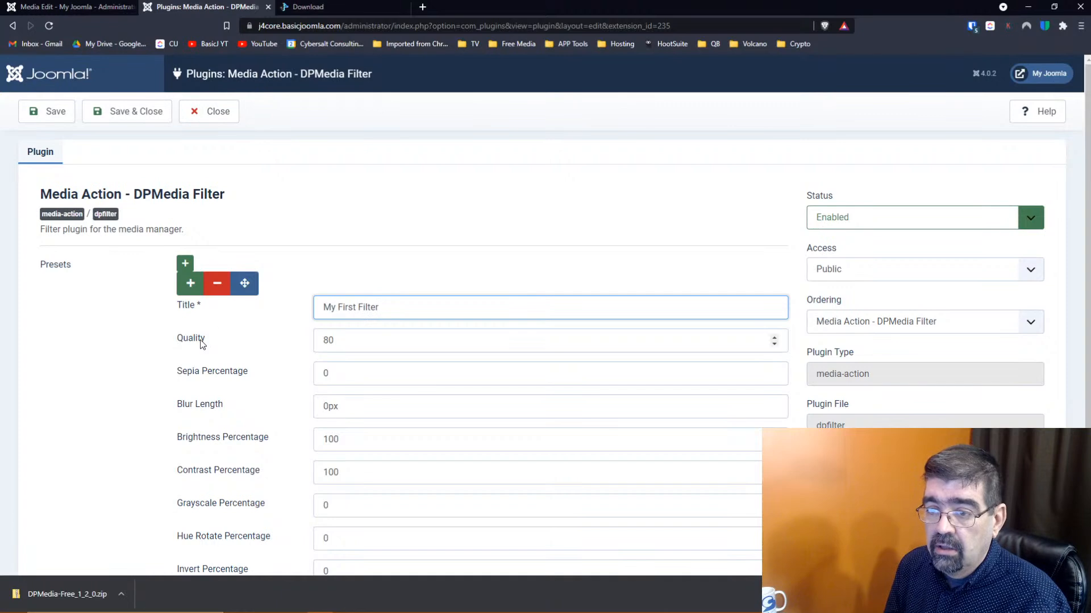
# Give the preset quality 100 and sepia, brightness and contrast 50, then save and close
pyautogui.press('Tab')
pyautogui.write('100')
pyautogui.press('Tab')
pyautogui.write('50')
pyautogui.press('Tab')
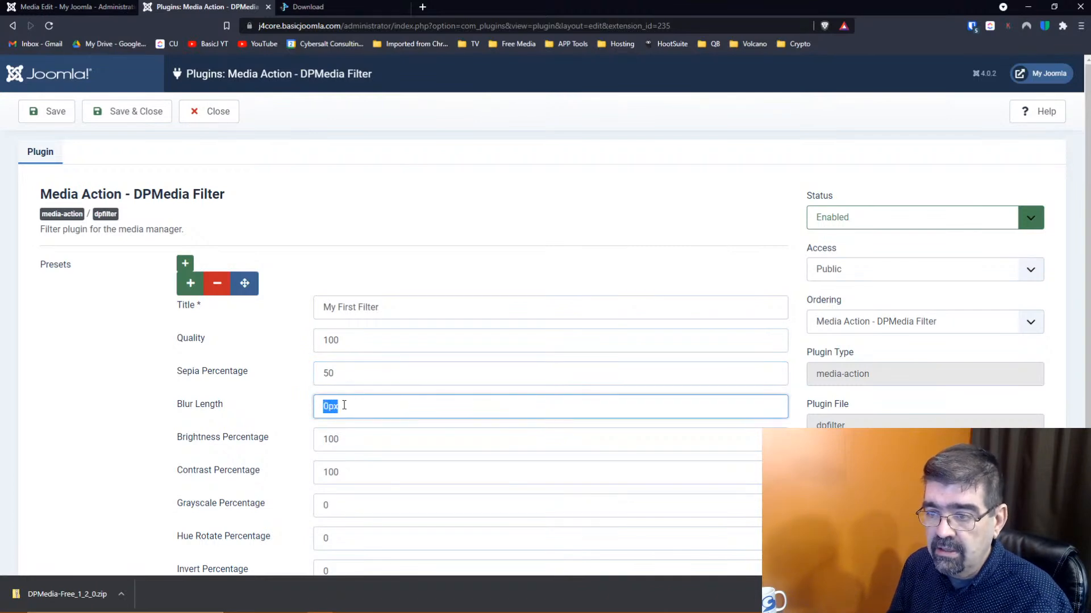
pyautogui.scroll(-1, 216, 405)
pyautogui.press('Tab')
pyautogui.write('50')
pyautogui.press('Tab')
pyautogui.write('50')
pyautogui.press('Tab')
pyautogui.scroll(-1, 326, 399)
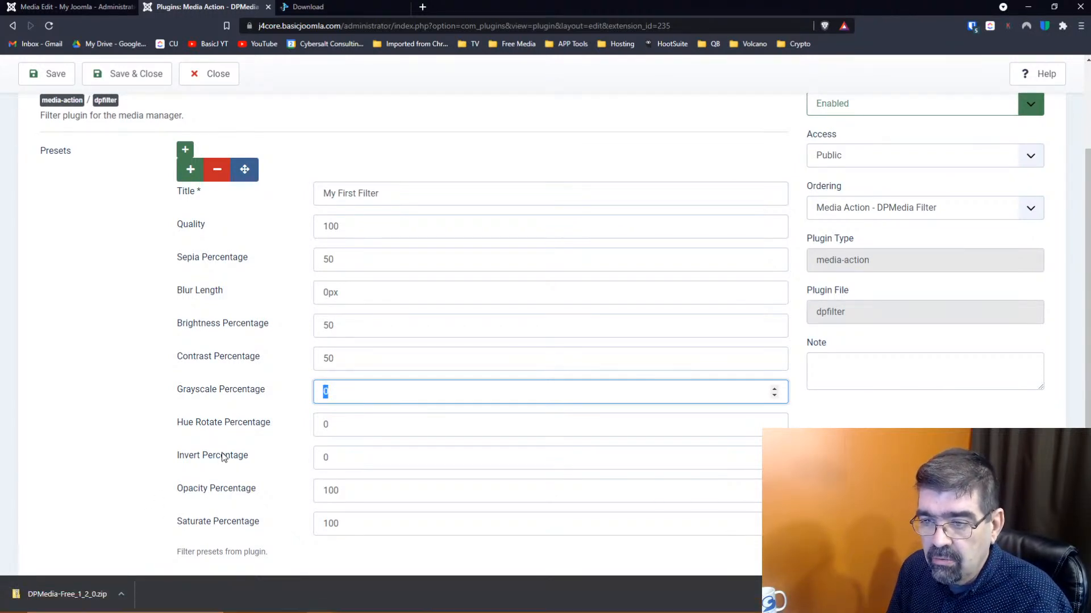
pyautogui.scroll(-1, 224, 458)
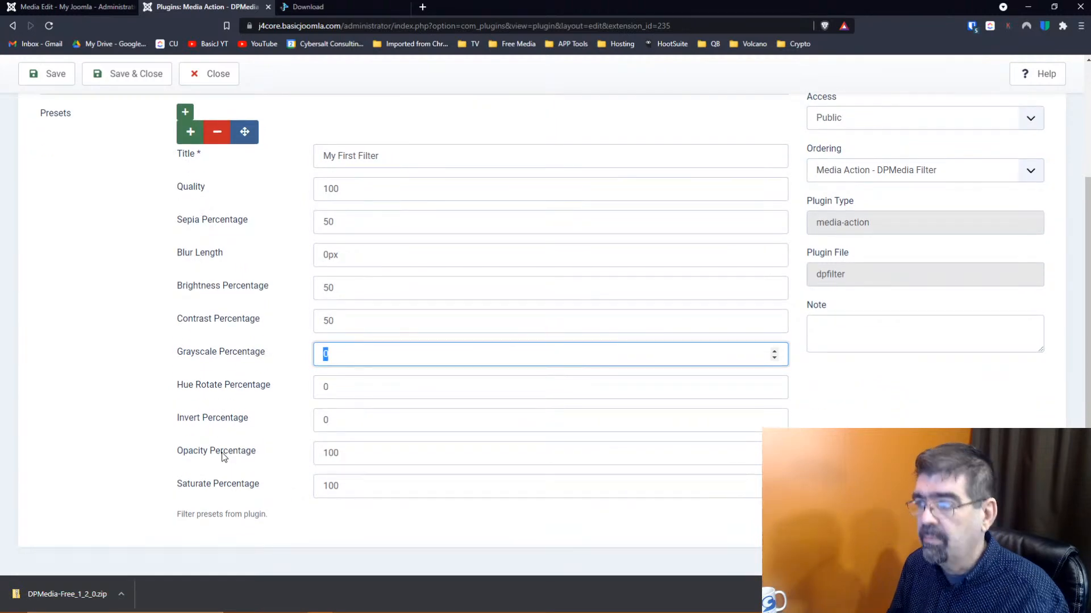
pyautogui.scroll(3, 223, 457)
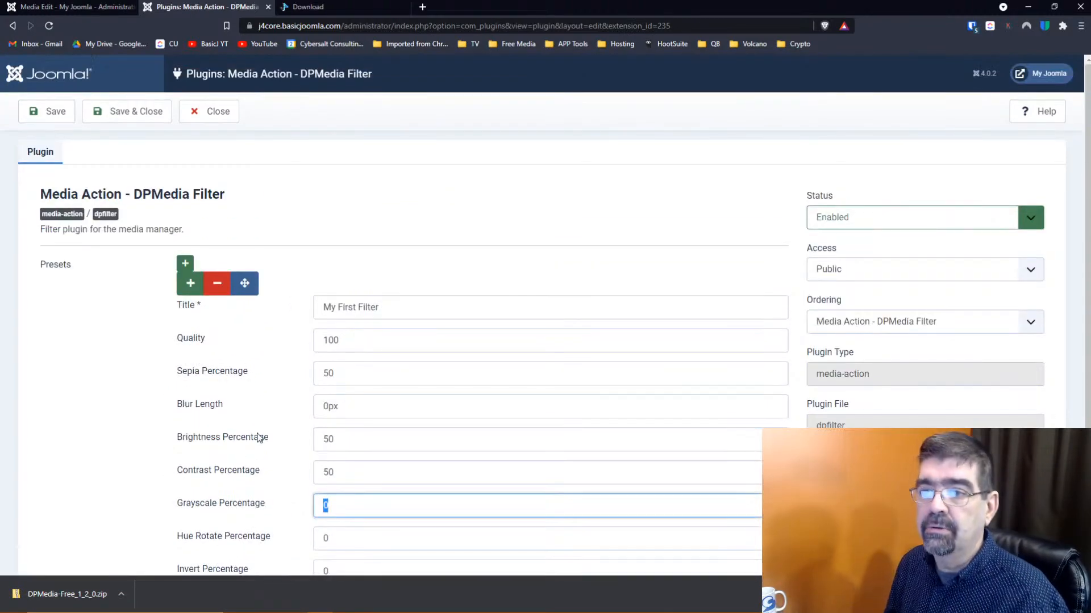
pyautogui.click(121, 115)
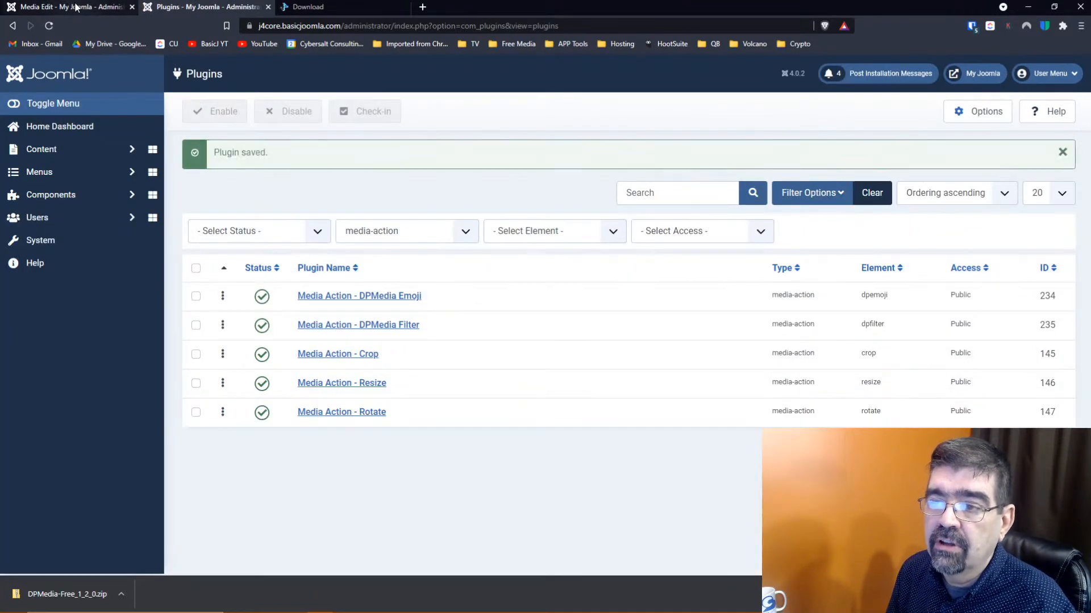
# Reload the image editor to see the new tab order, then try moving DPMedia Emoji below DPMedia Filter
pyautogui.click(76, 7)
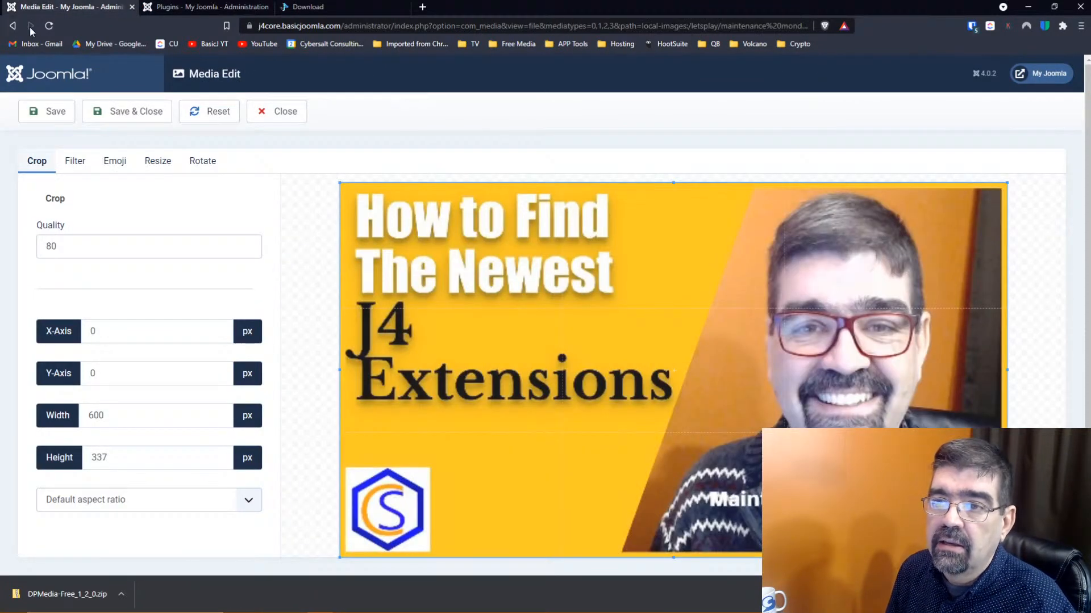
pyautogui.click(49, 25)
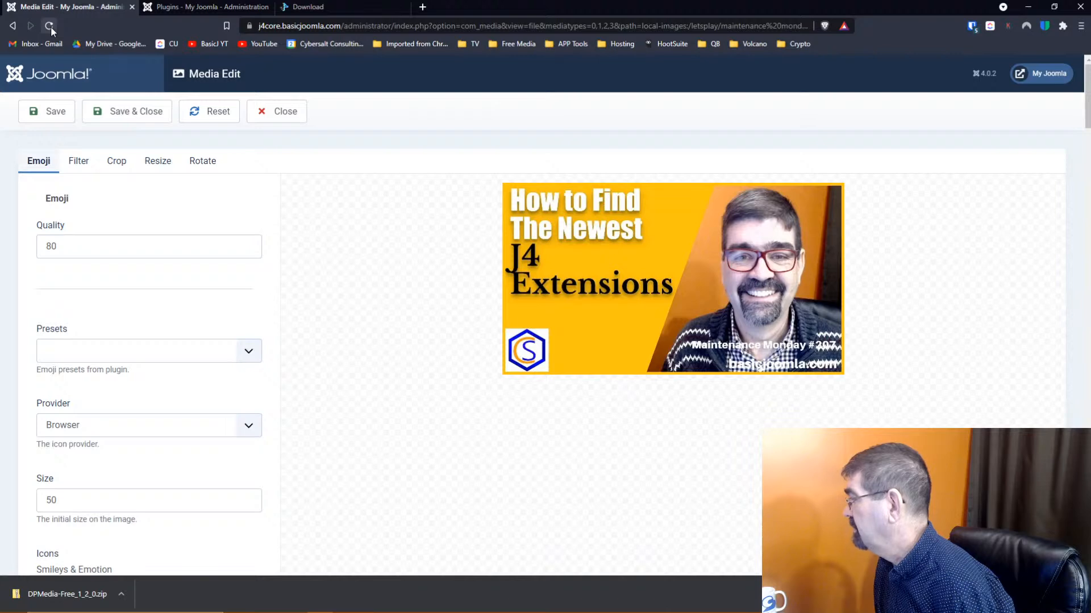
pyautogui.click(208, 6)
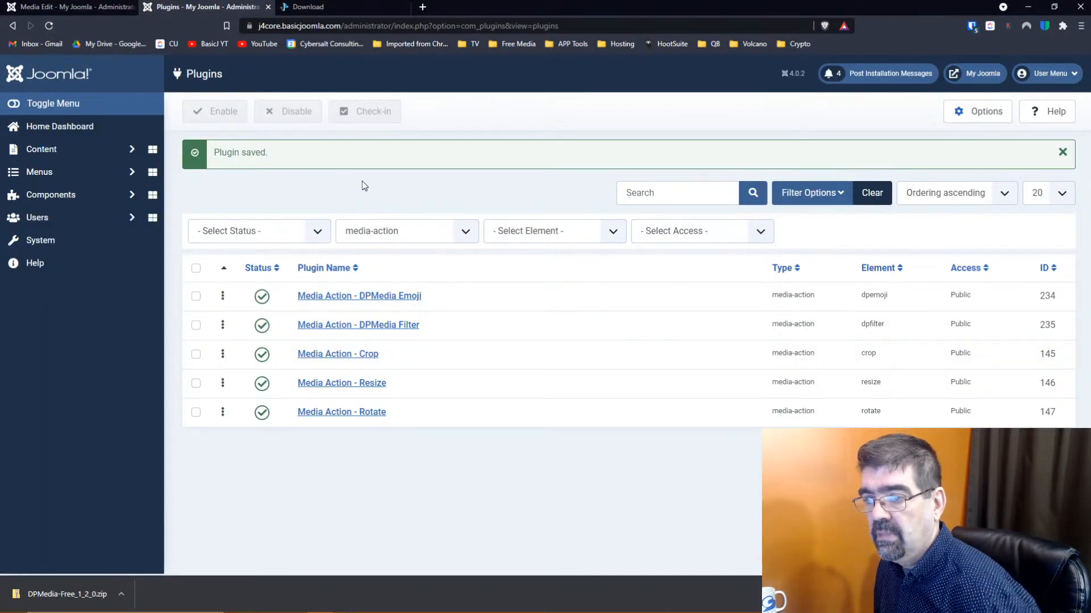
pyautogui.moveTo(222, 297)
pyautogui.mouseDown()
pyautogui.moveTo(224, 325)
pyautogui.moveTo(224, 297)
pyautogui.mouseUp()
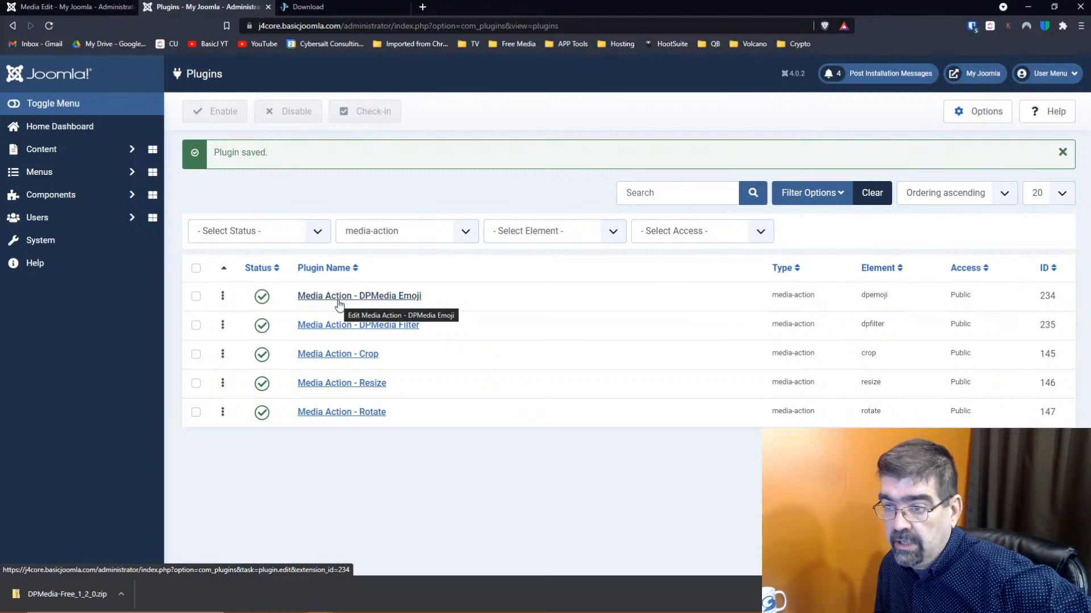
# Move DPMedia Filter to first place in the plugin ordering and save it
pyautogui.click(348, 329)
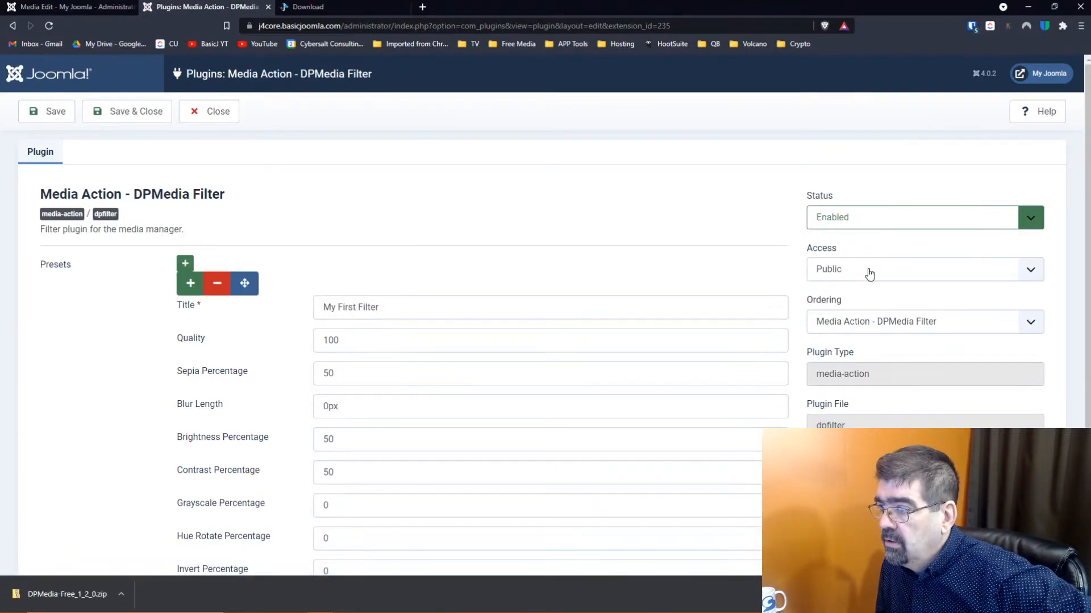
pyautogui.click(935, 329)
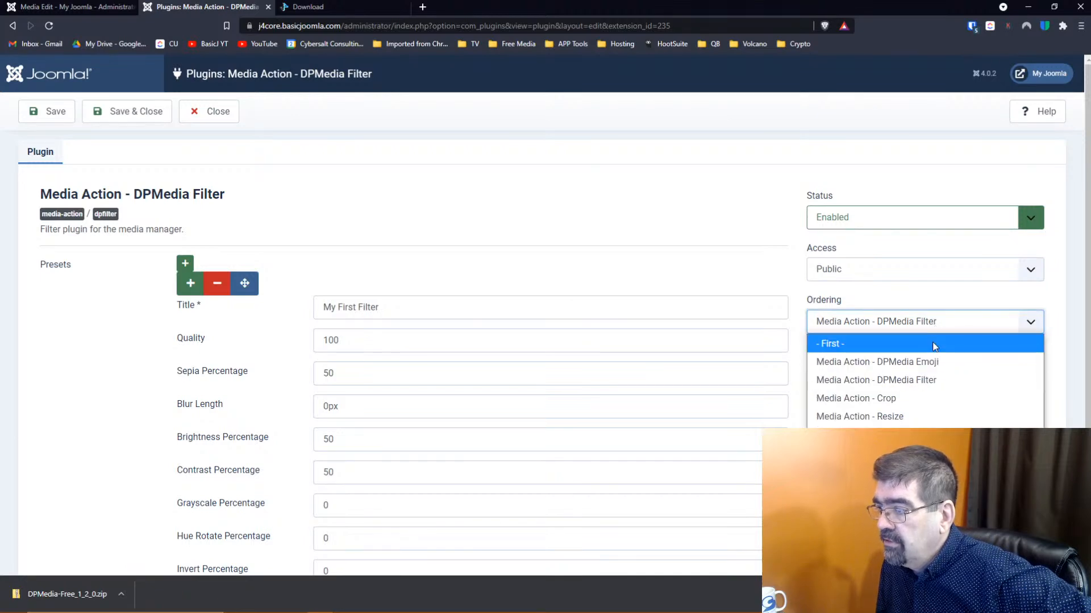
pyautogui.click(932, 344)
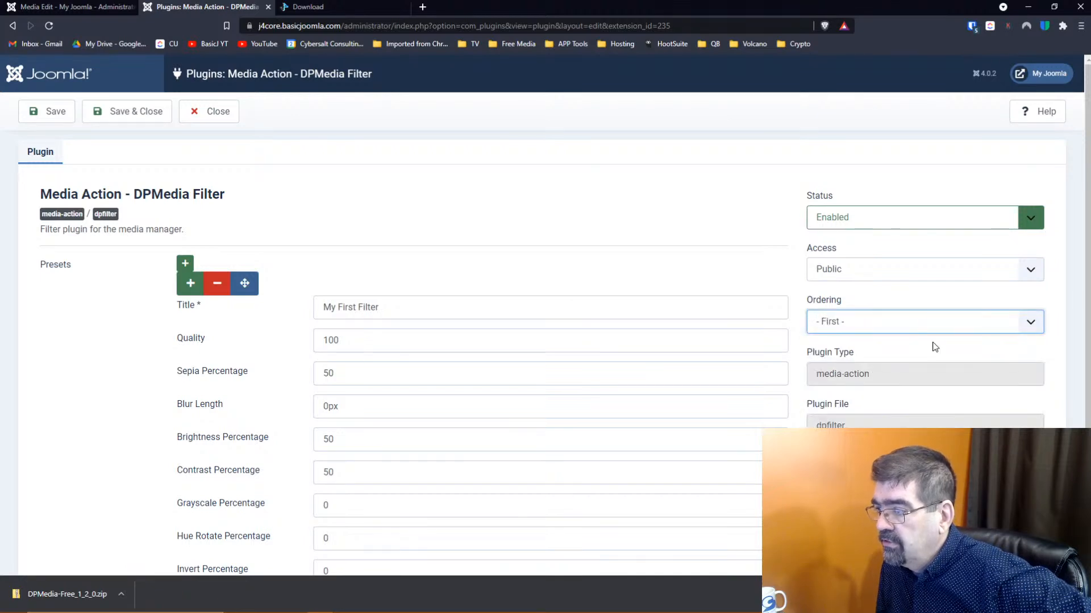
pyautogui.click(125, 117)
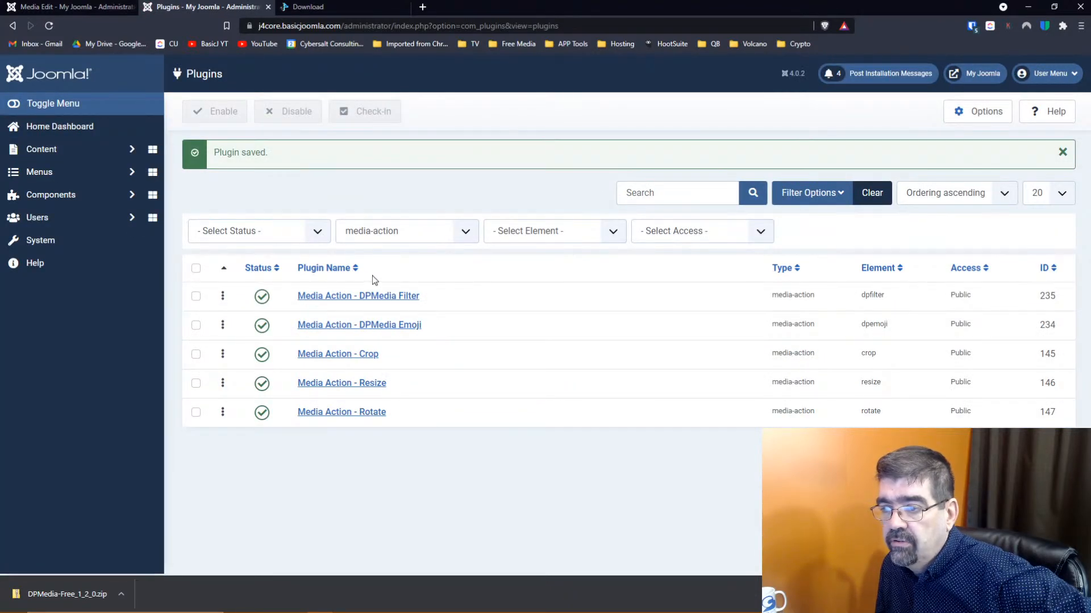
# Check DPMedia Emoji's ordering, leave it unchanged, and go back to the image editor
pyautogui.click(377, 329)
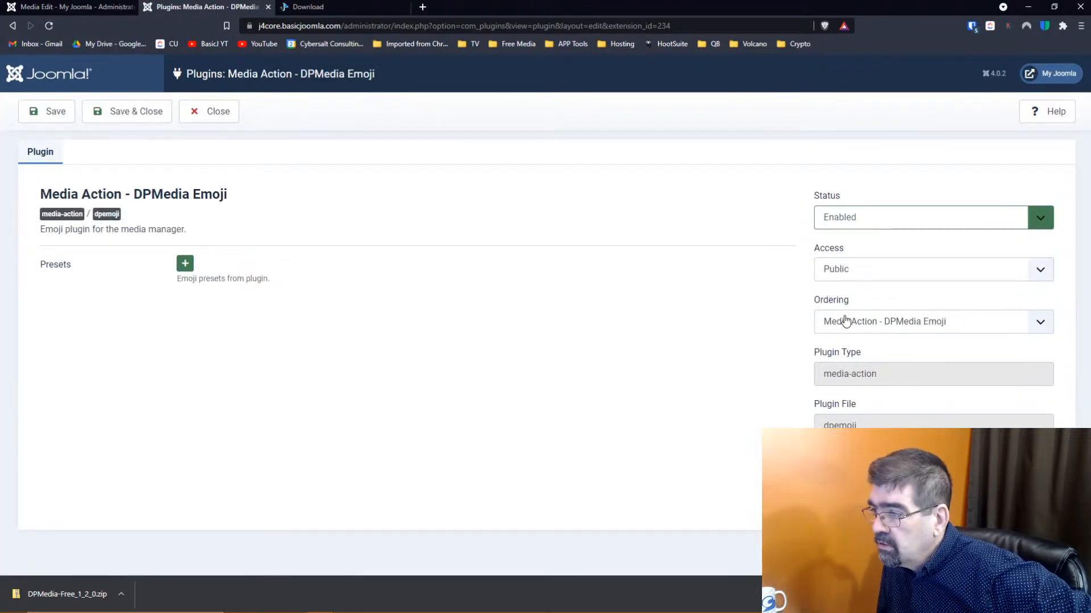
pyautogui.click(907, 327)
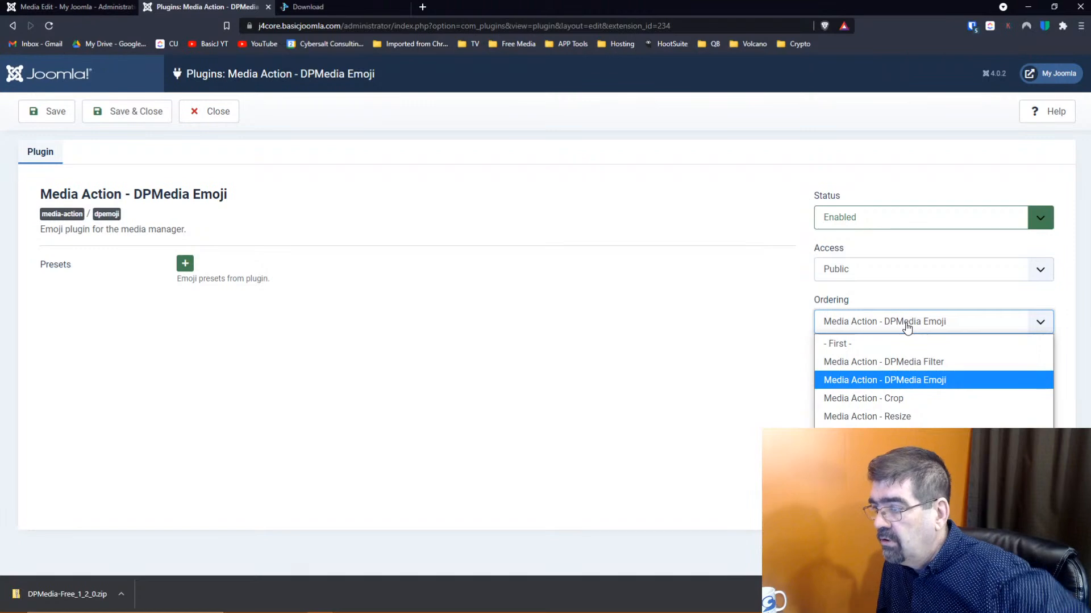
pyautogui.click(906, 327)
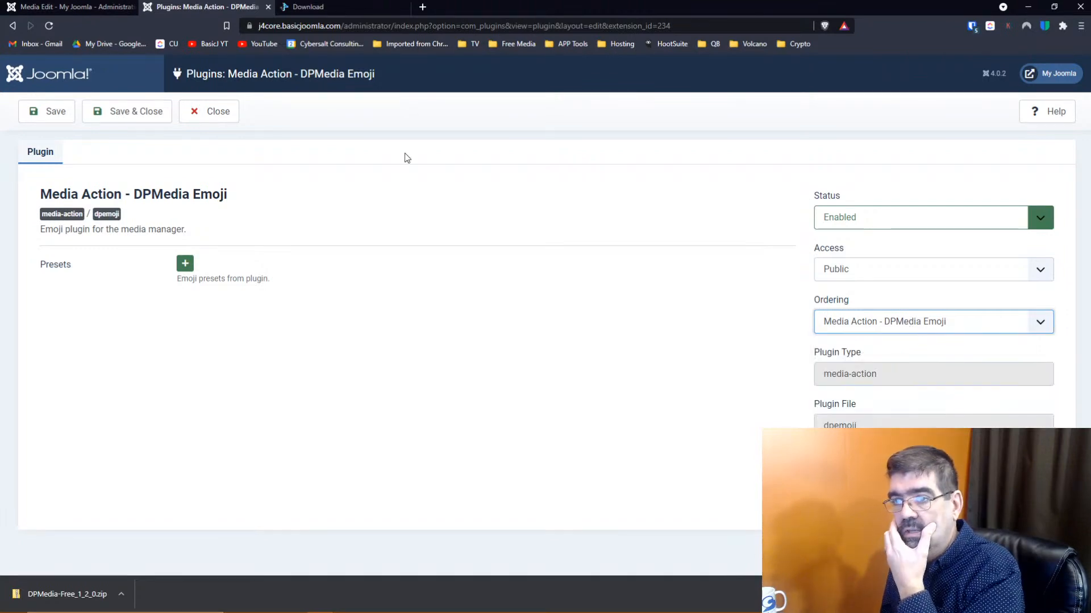
pyautogui.click(110, 118)
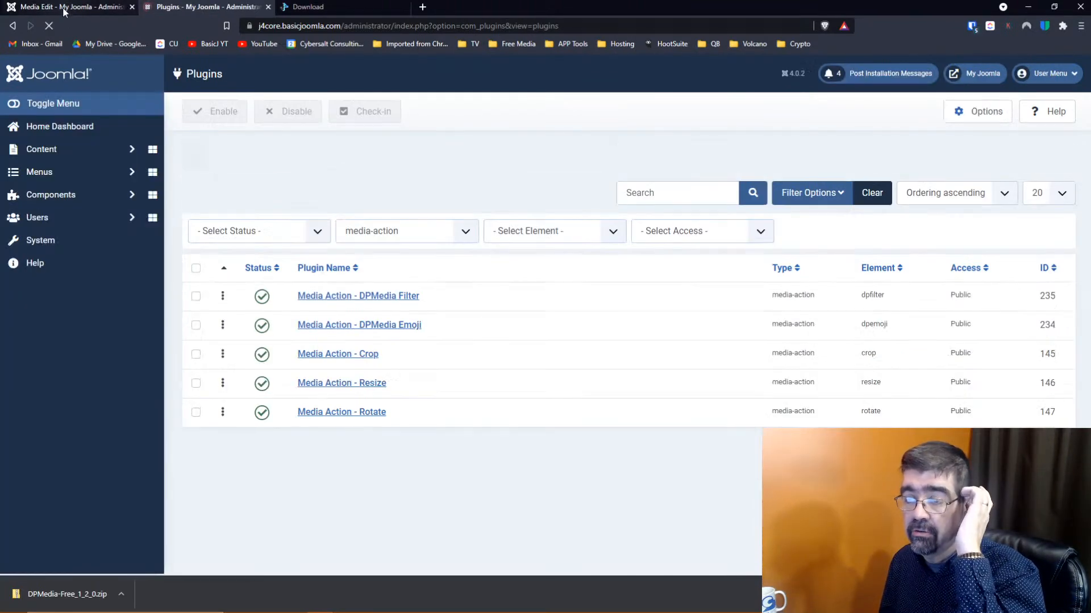
pyautogui.click(64, 10)
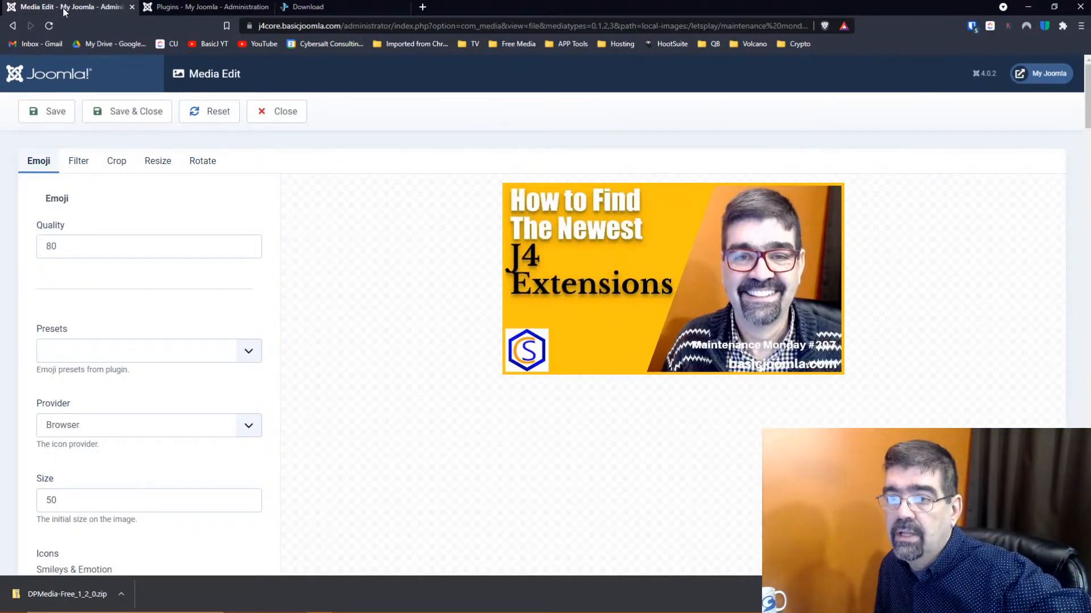
# Reload the media editor and apply the My First Filter preset to the image
pyautogui.click(49, 26)
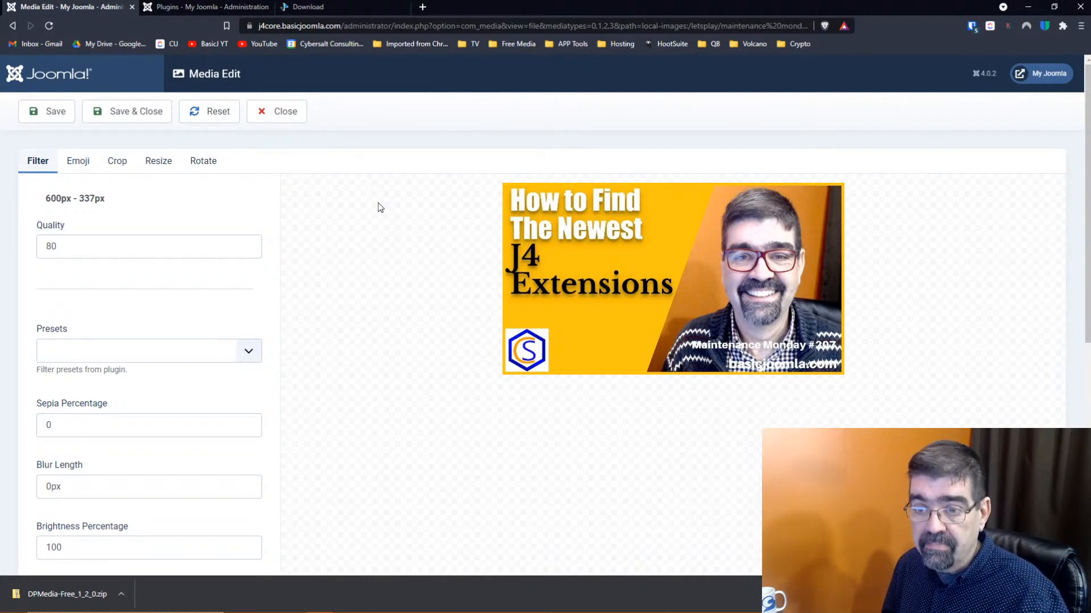
pyautogui.scroll(-2, 353, 190)
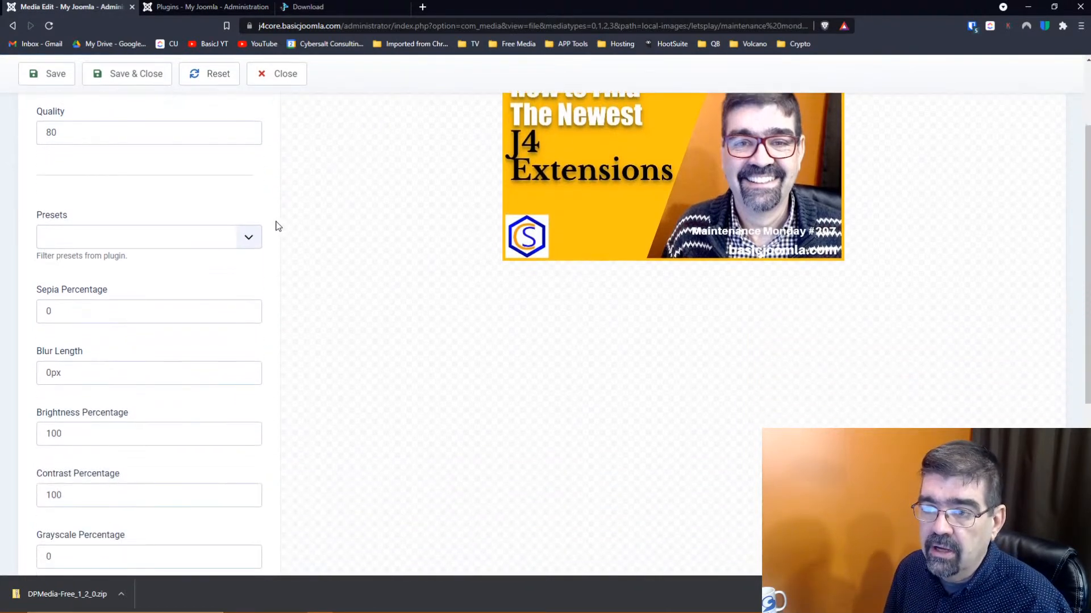
pyautogui.click(251, 239)
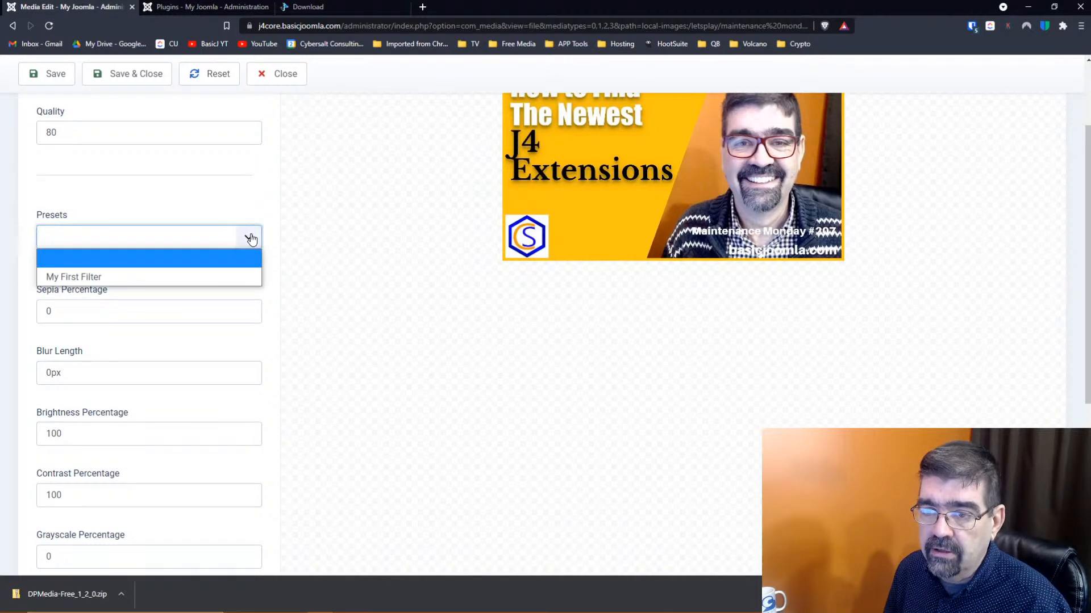
pyautogui.click(177, 277)
pyautogui.scroll(2, 375, 269)
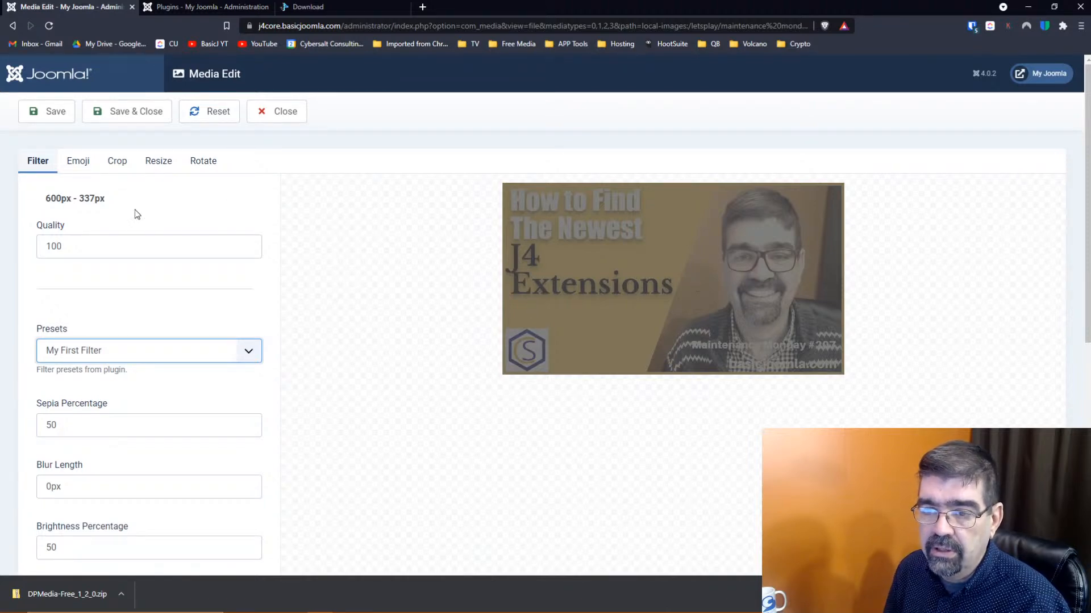
# Set Sepia to 0 and Grayscale to 100, then return to the plugins list
pyautogui.doubleClick(40, 425)
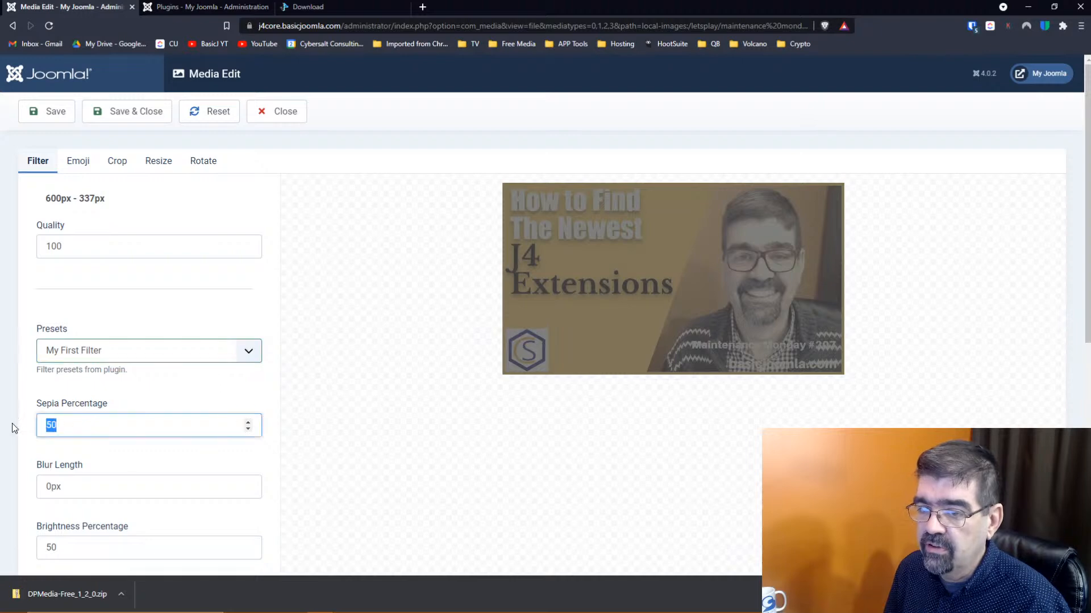
pyautogui.write('0')
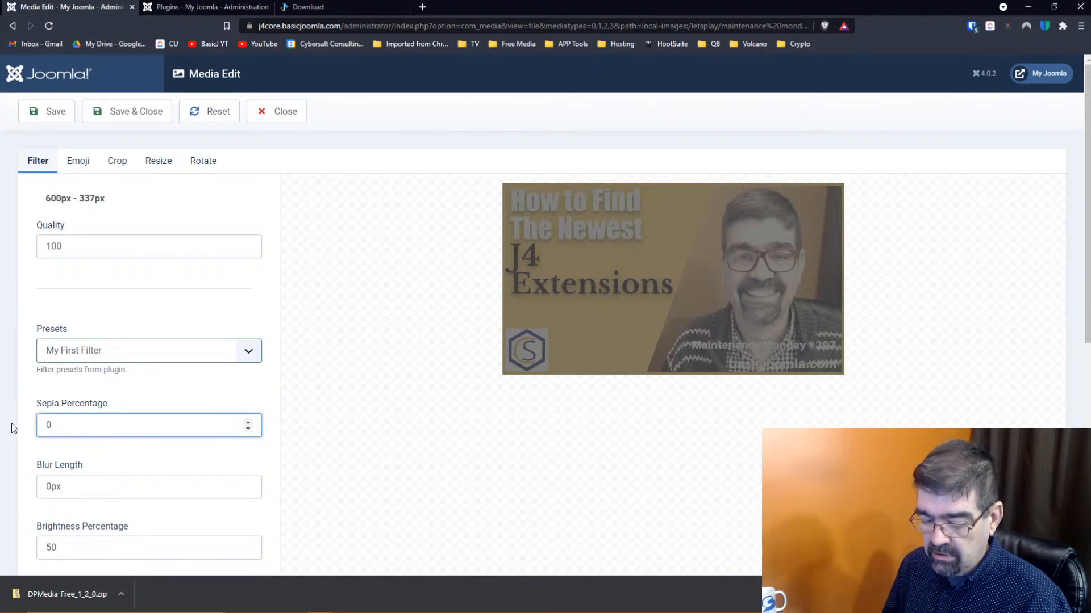
pyautogui.press('Tab')
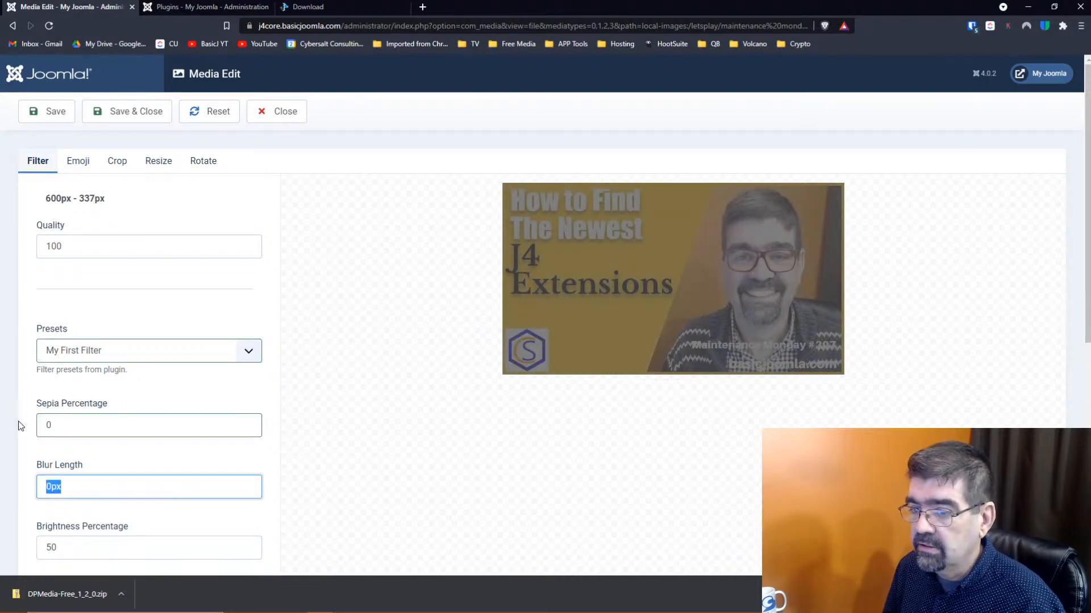
pyautogui.scroll(-3, 156, 404)
pyautogui.scroll(-3, 159, 404)
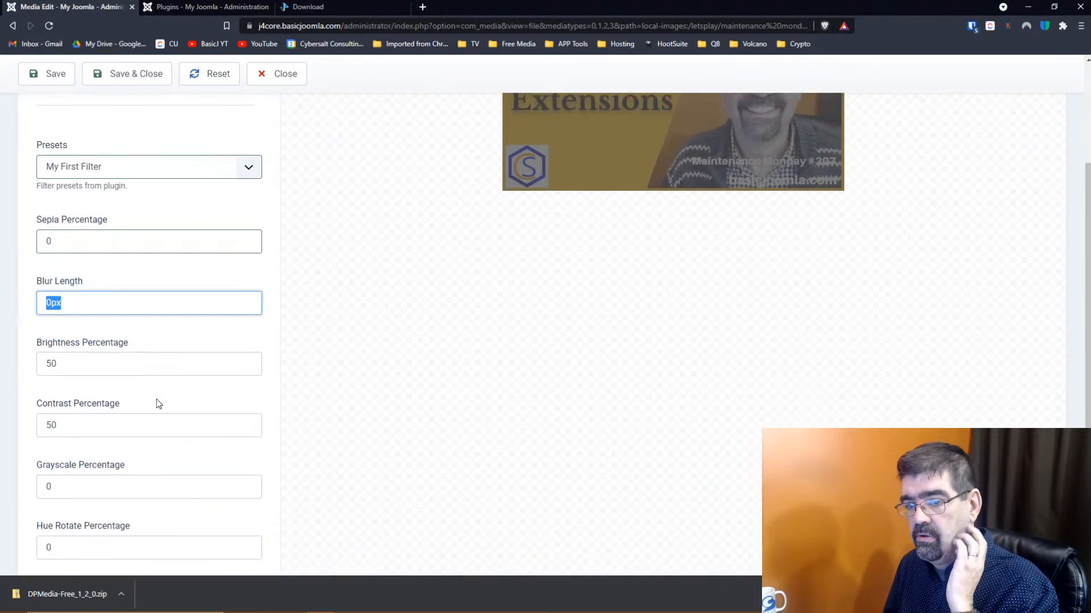
pyautogui.scroll(4, 157, 402)
pyautogui.scroll(-2, 157, 404)
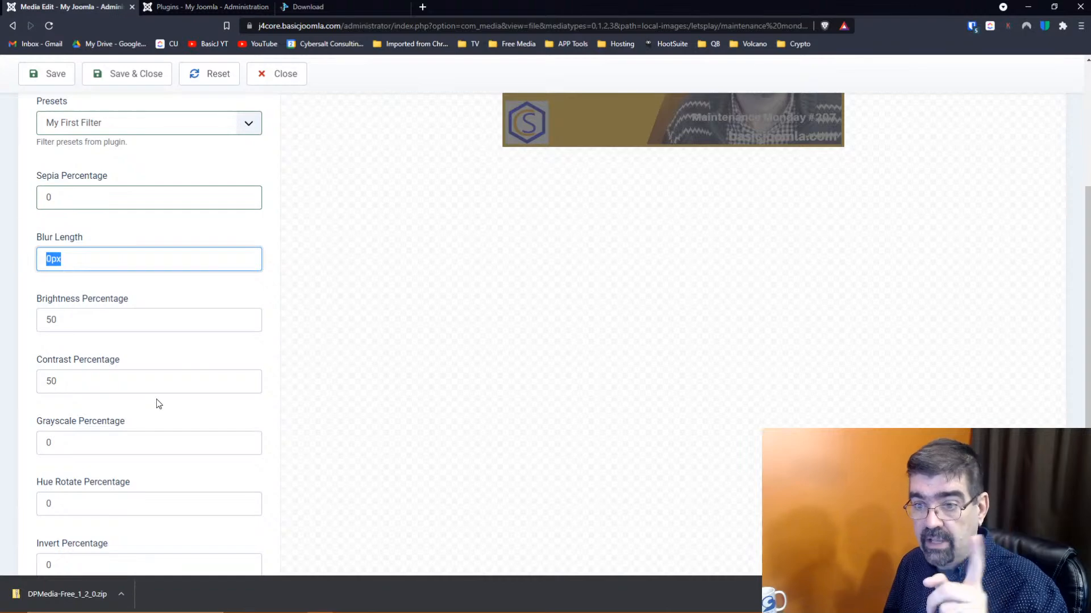
pyautogui.click(129, 444)
pyautogui.doubleClick(129, 444)
pyautogui.write('100')
pyautogui.press('Tab')
pyautogui.scroll(2, 624, 276)
pyautogui.scroll(2, 624, 273)
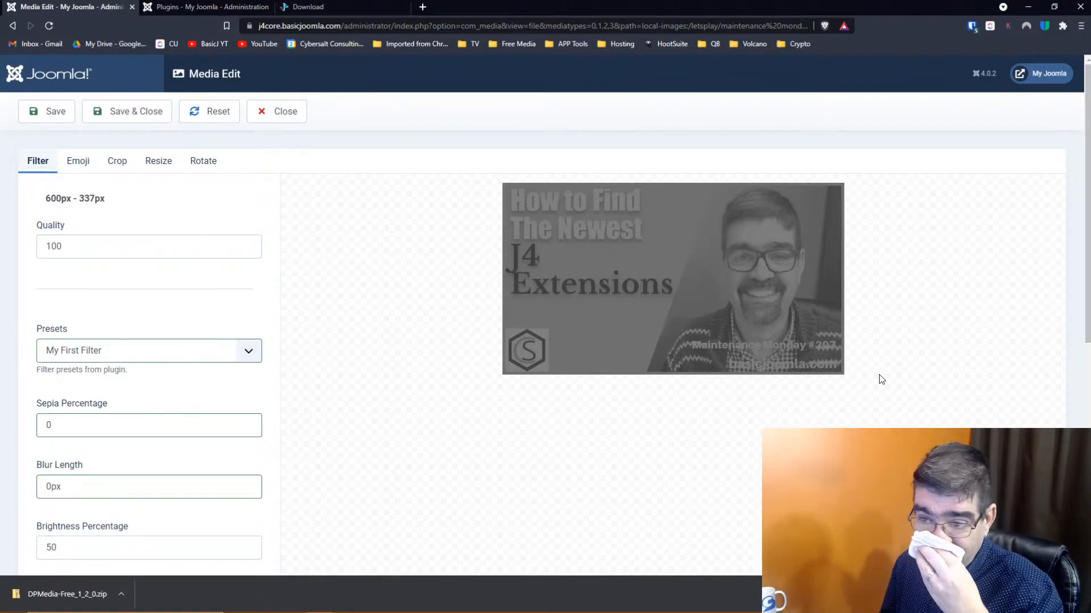
pyautogui.press('Tab')
pyautogui.scroll(6, 444, 293)
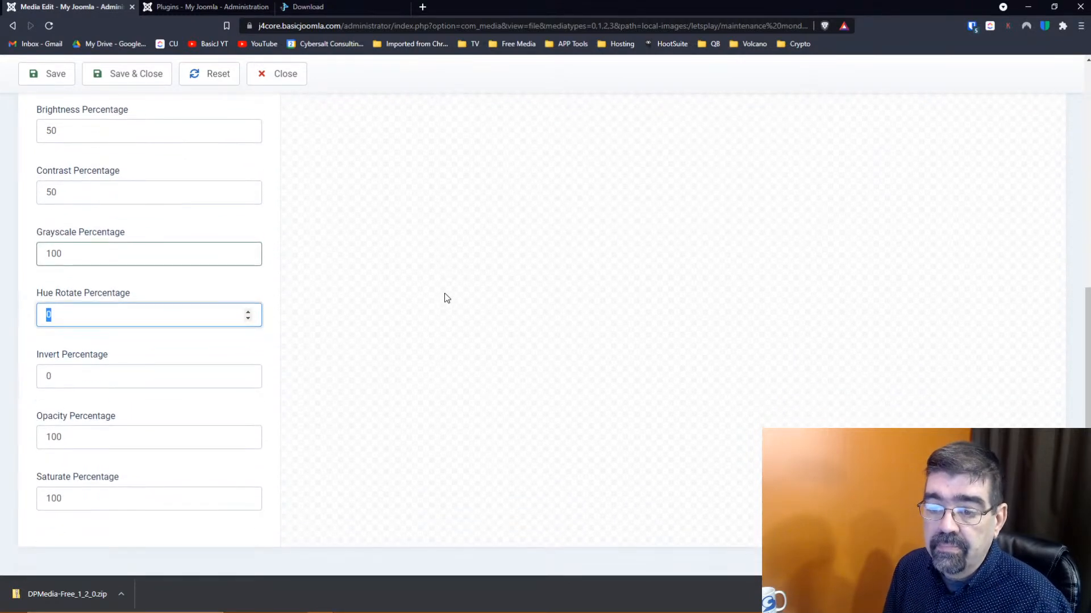
pyautogui.click(74, 162)
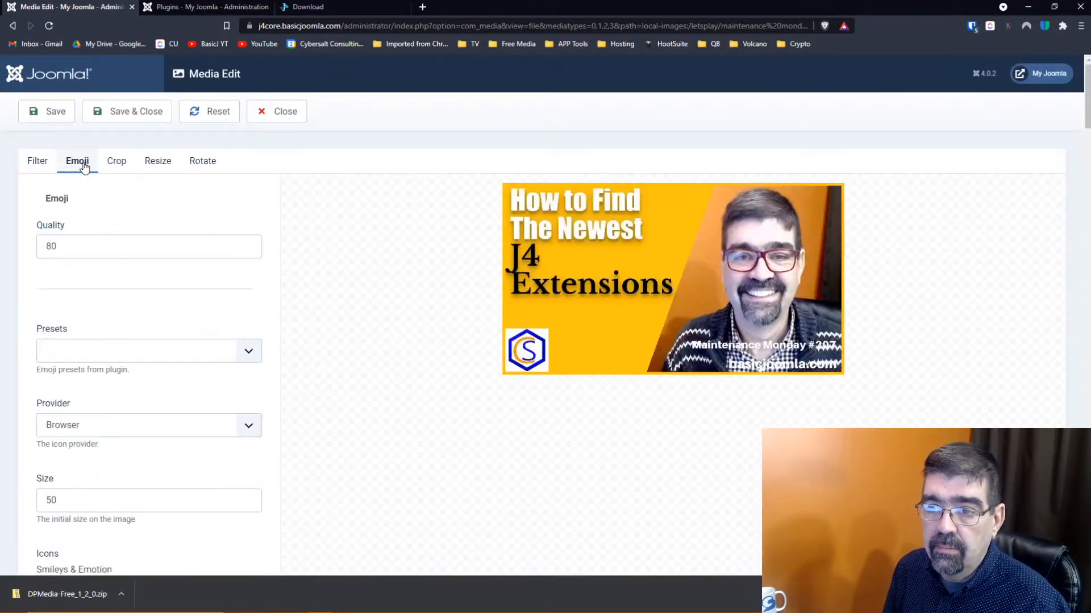
pyautogui.click(180, 7)
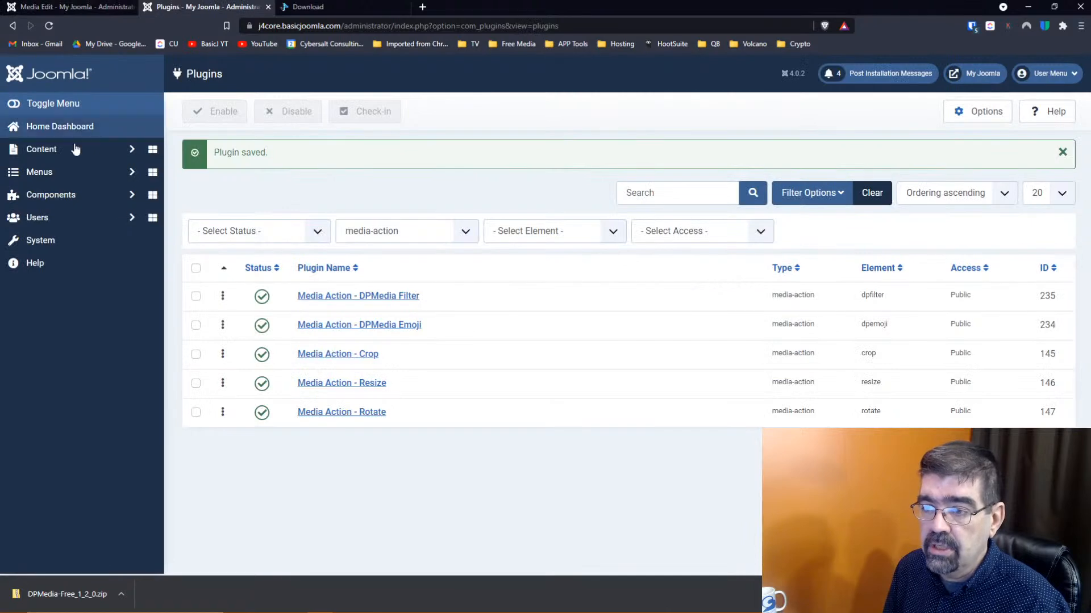
# Add a DPMedia Emoji preset titled 'Twitter' using the Twitter provider at size 250, and save
pyautogui.click(319, 327)
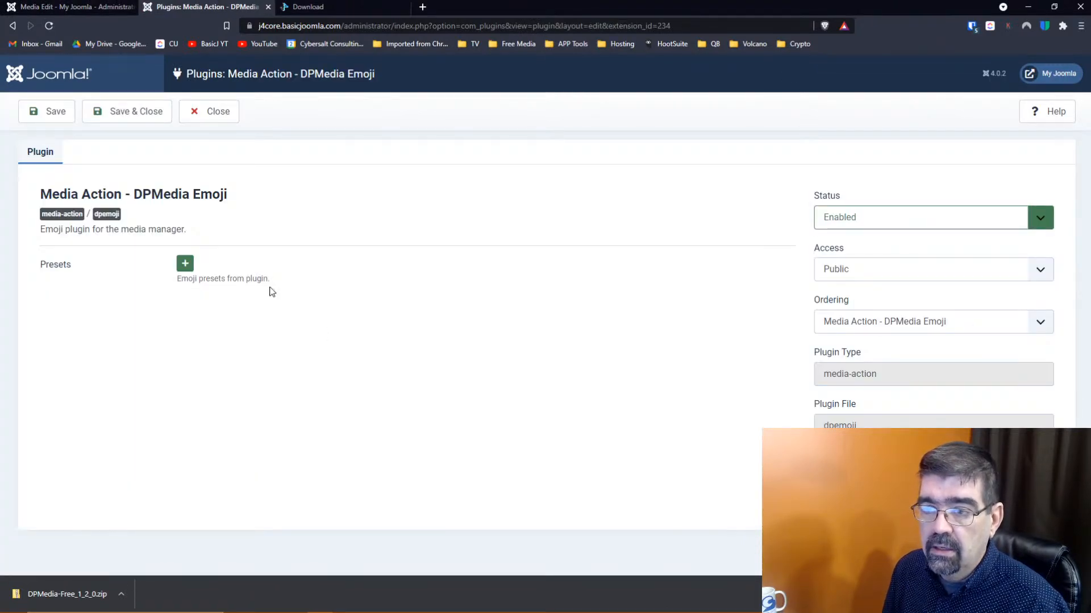
pyautogui.click(185, 265)
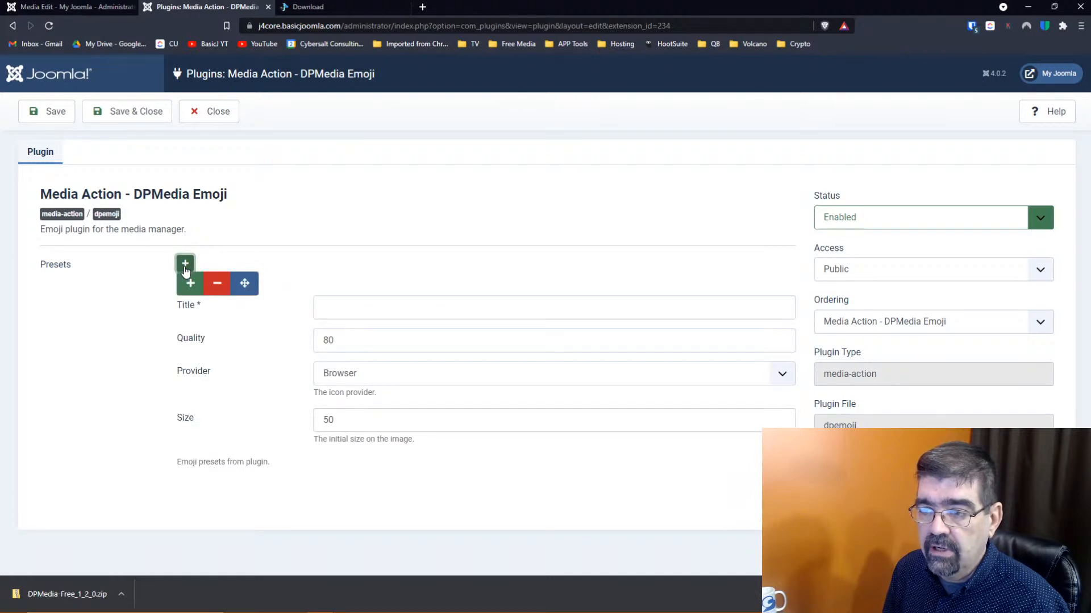
pyautogui.click(395, 301)
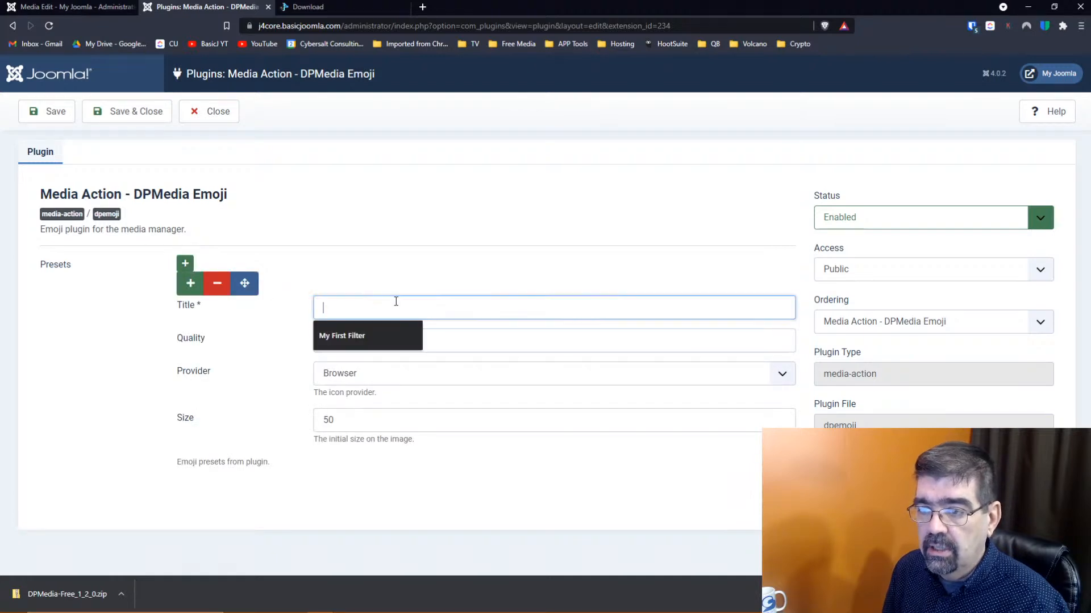
pyautogui.write('T')
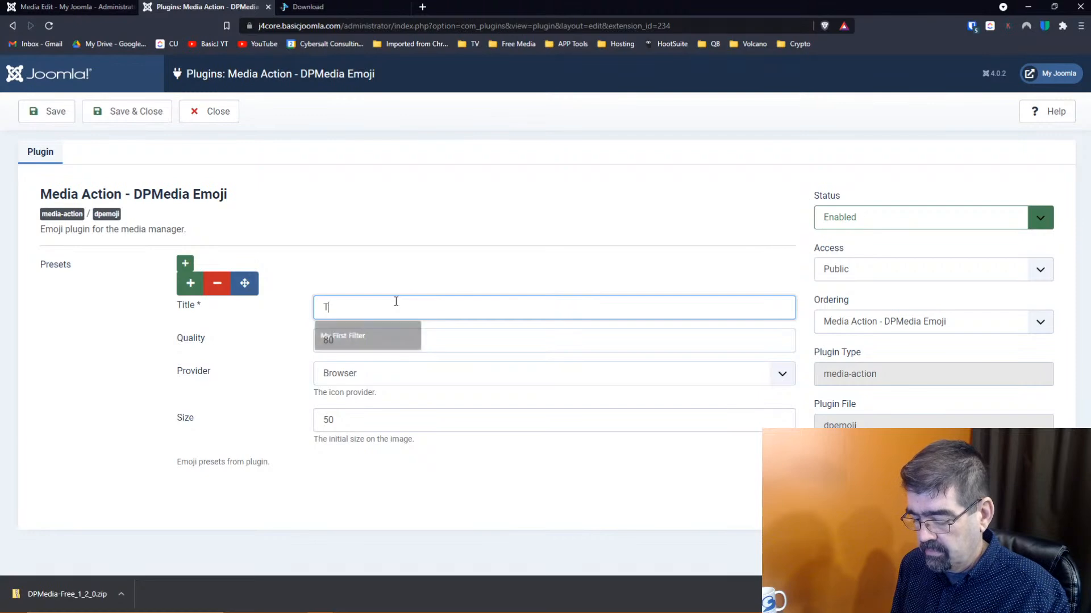
pyautogui.write('witter')
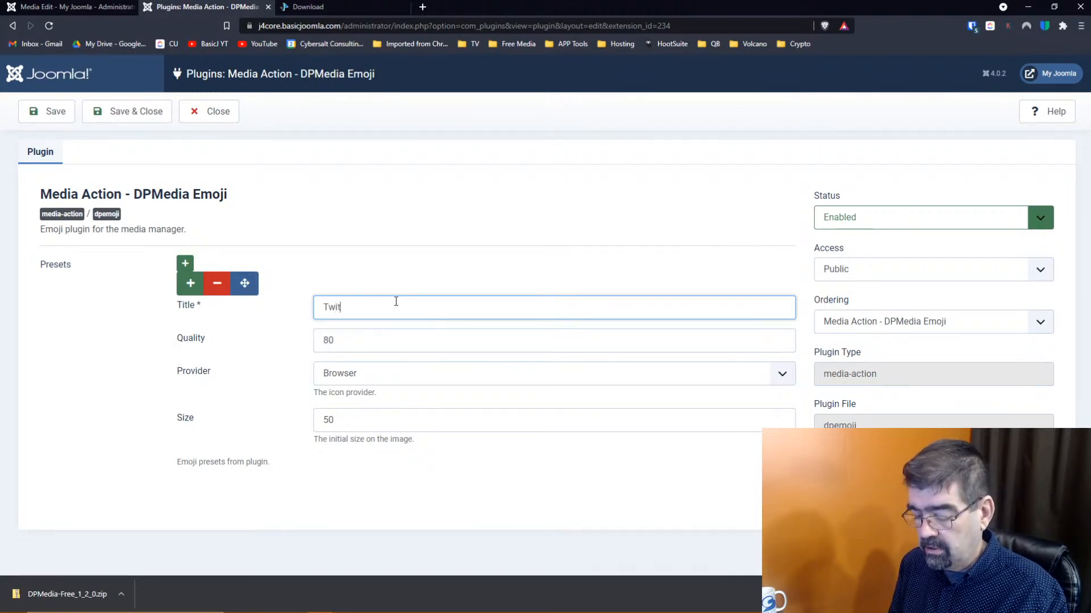
pyautogui.press('Tab')
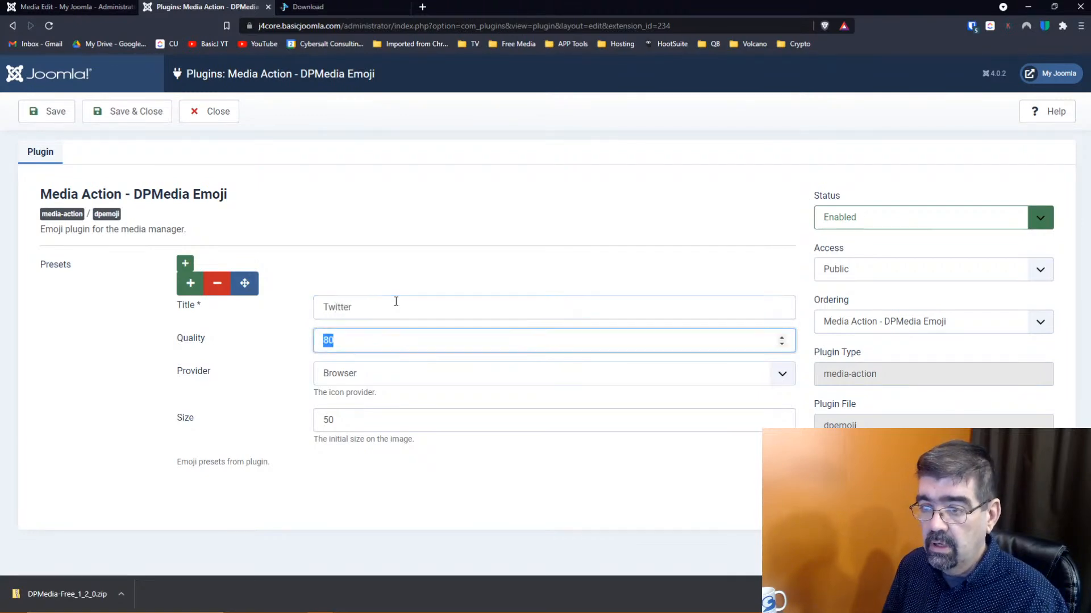
pyautogui.click(347, 378)
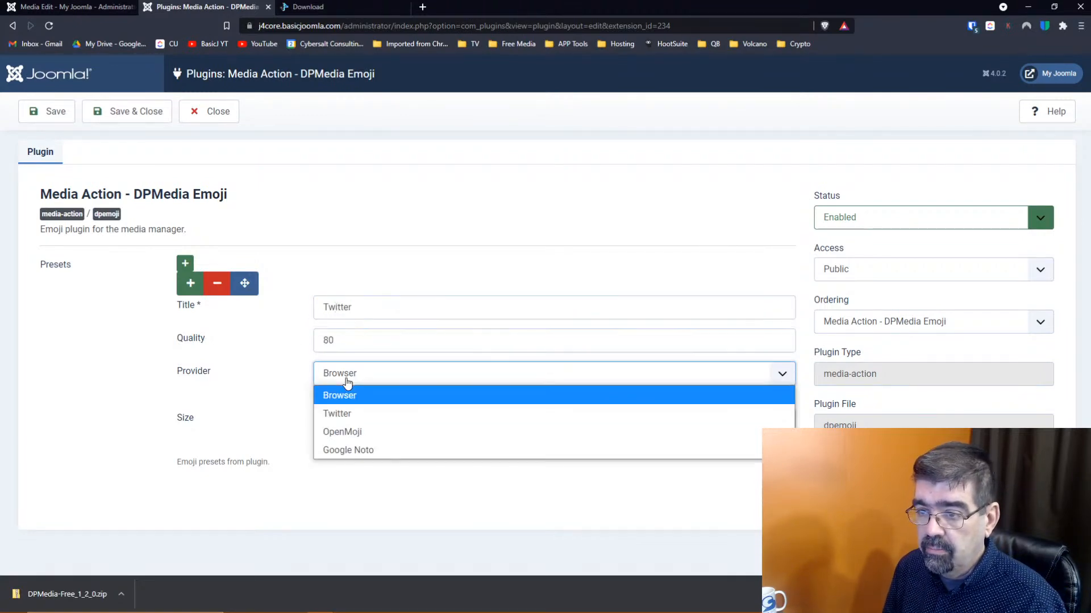
pyautogui.click(349, 417)
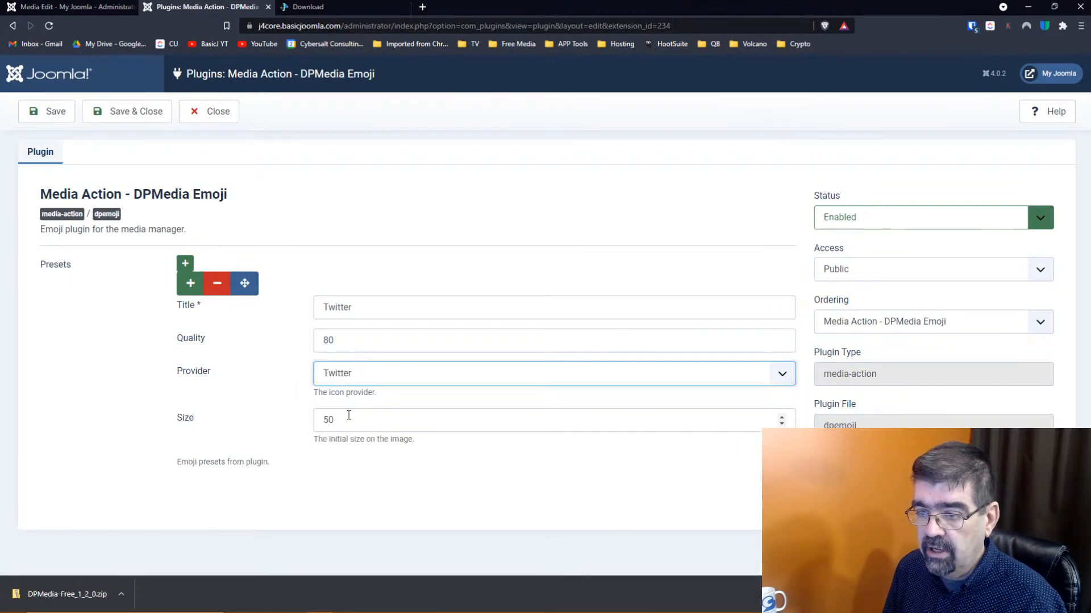
pyautogui.moveTo(363, 418); pyautogui.dragTo(310, 420)
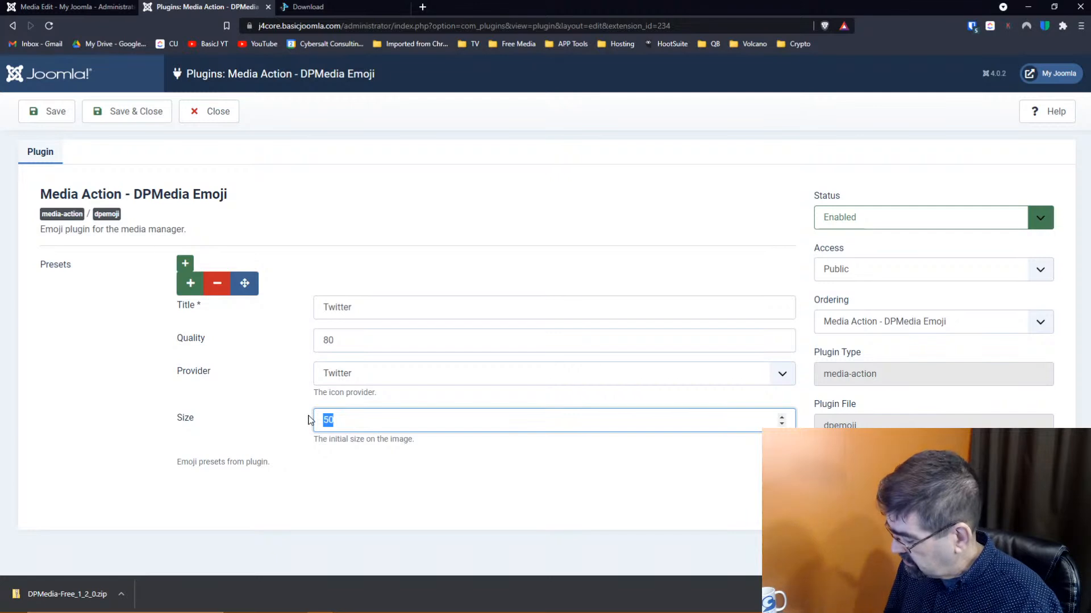
pyautogui.write('250')
pyautogui.press('Tab')
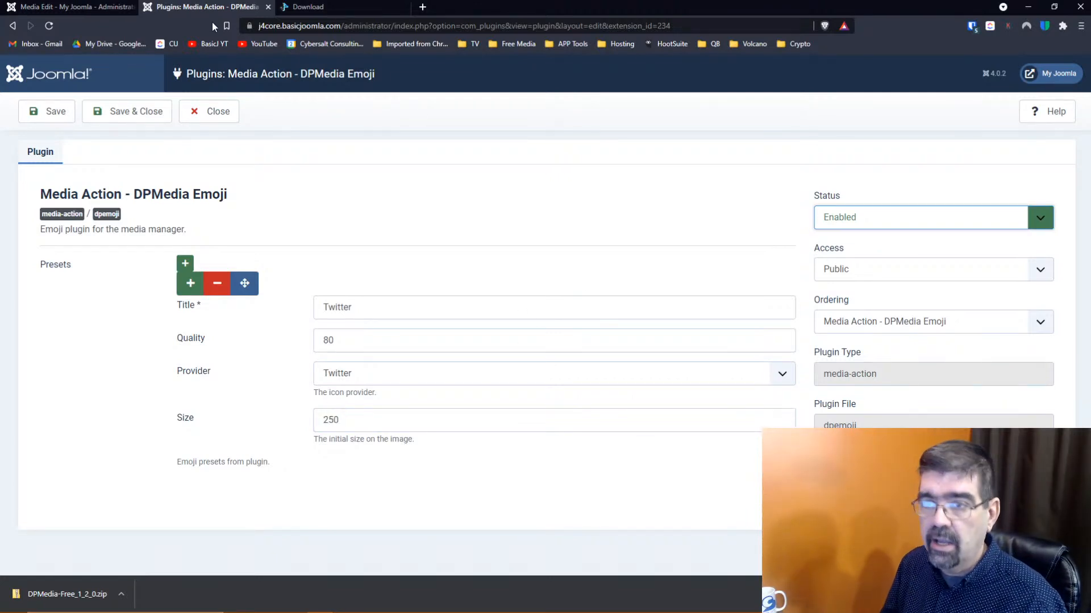
pyautogui.click(145, 111)
pyautogui.click(80, 9)
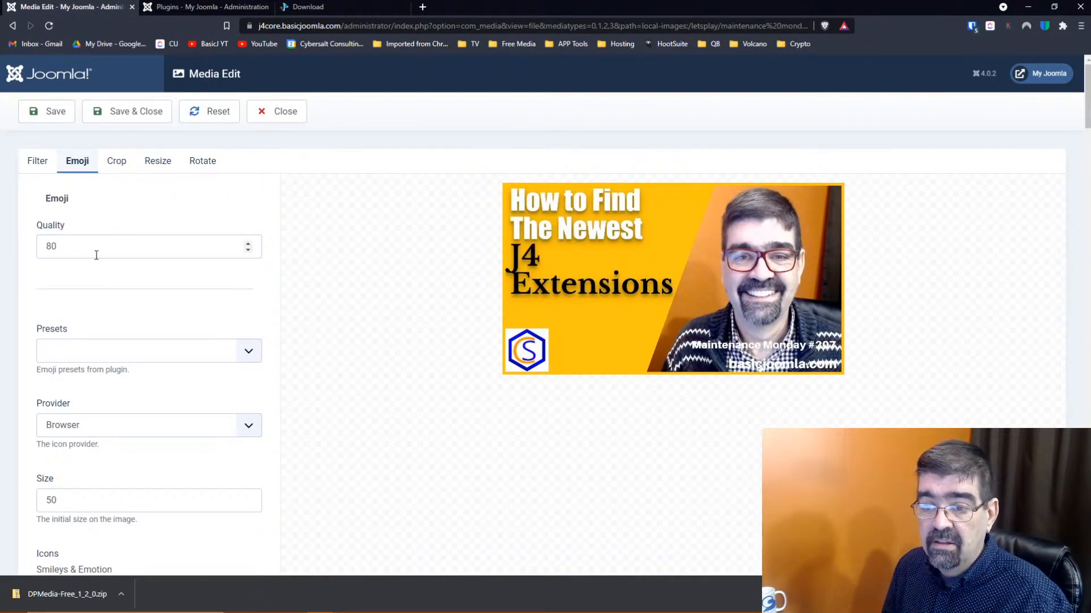
# Reload the image editor and glance at the filter presets list
pyautogui.scroll(-1, 121, 251)
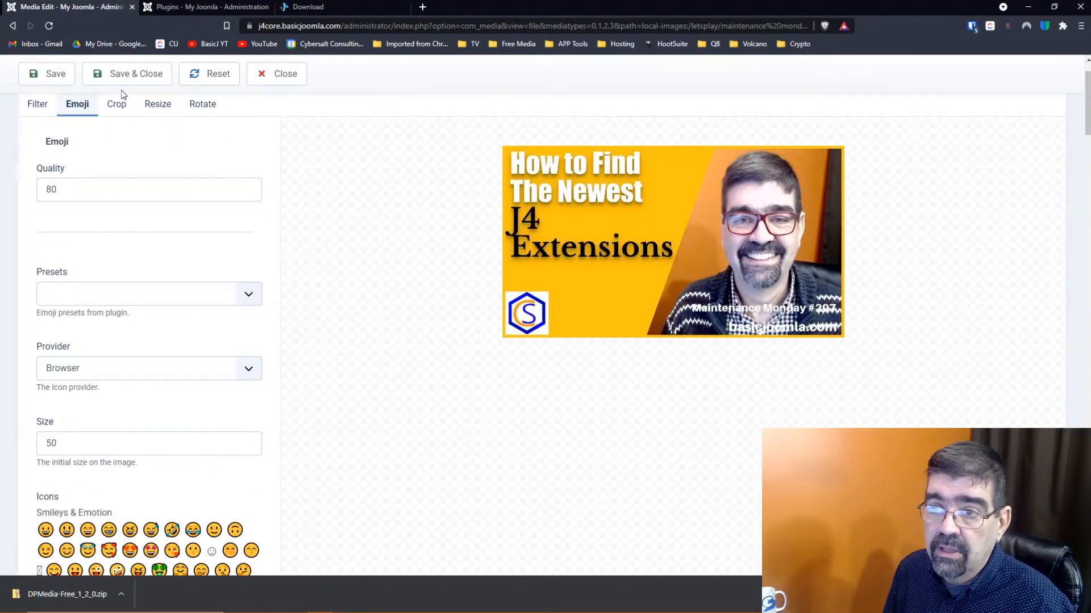
pyautogui.click(48, 27)
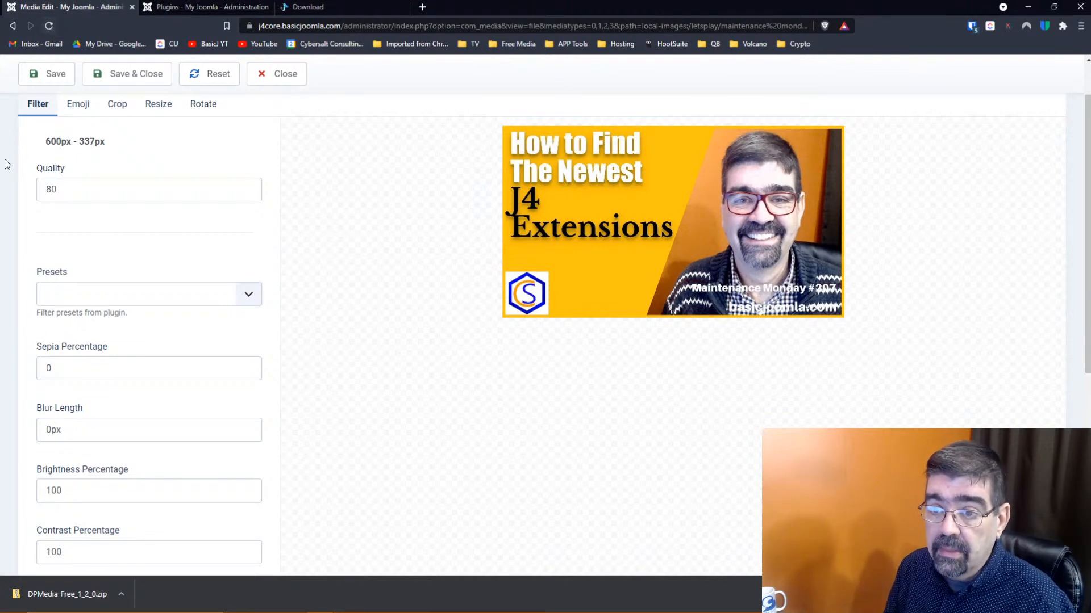
pyautogui.scroll(-2, 181, 213)
pyautogui.scroll(-1, 181, 213)
pyautogui.scroll(2, 180, 213)
pyautogui.click(246, 236)
pyautogui.click(249, 241)
pyautogui.scroll(2, 301, 195)
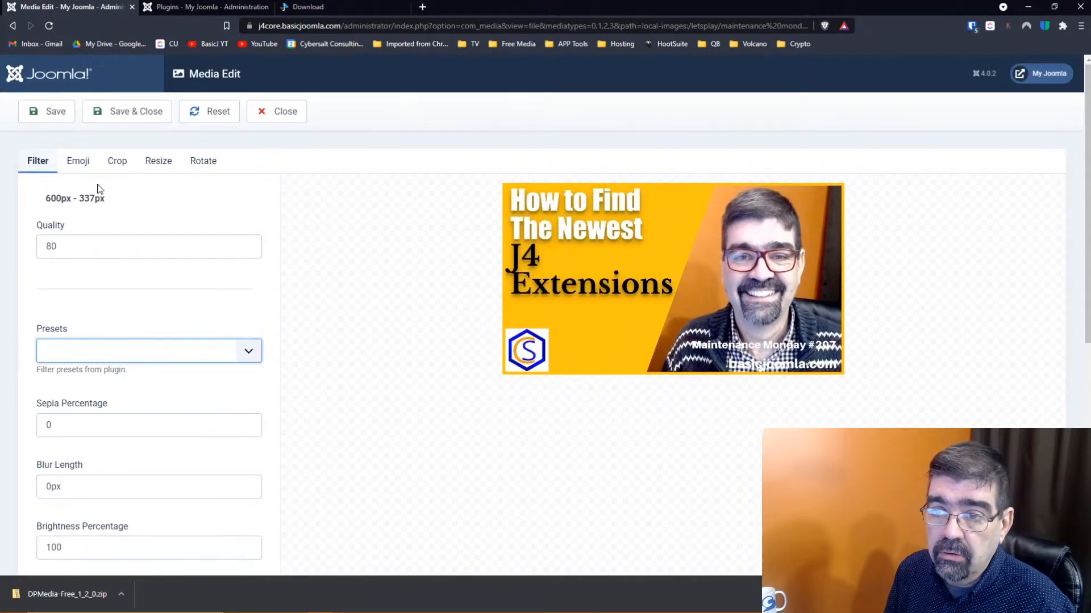
# Apply the Twitter emoji preset and browse the resulting emoji grid
pyautogui.click(76, 166)
pyautogui.click(248, 351)
pyautogui.click(218, 389)
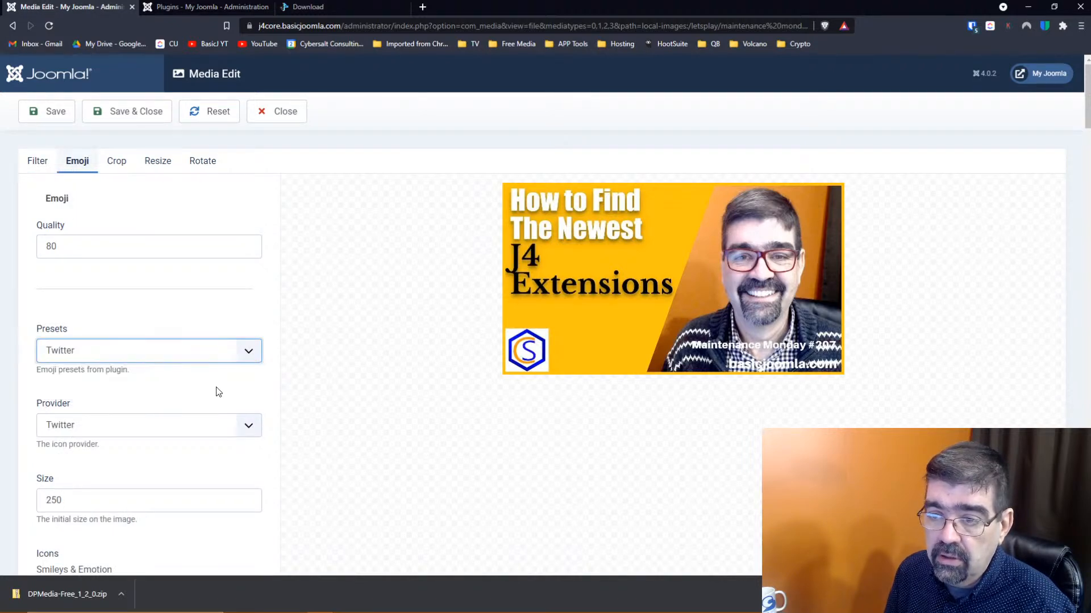
pyautogui.scroll(-8, 206, 340)
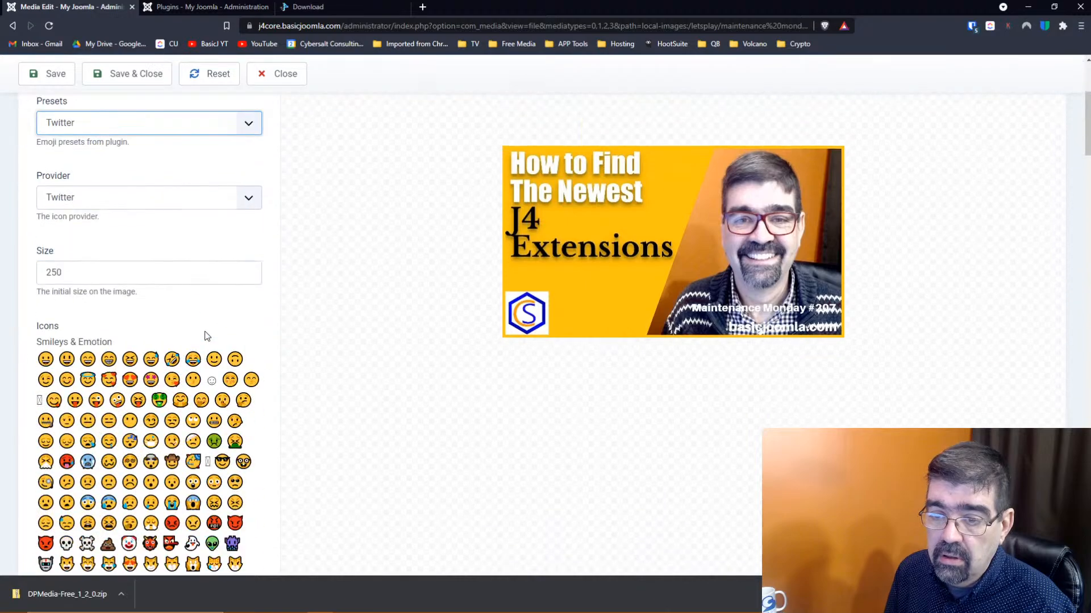
pyautogui.scroll(-20, 206, 335)
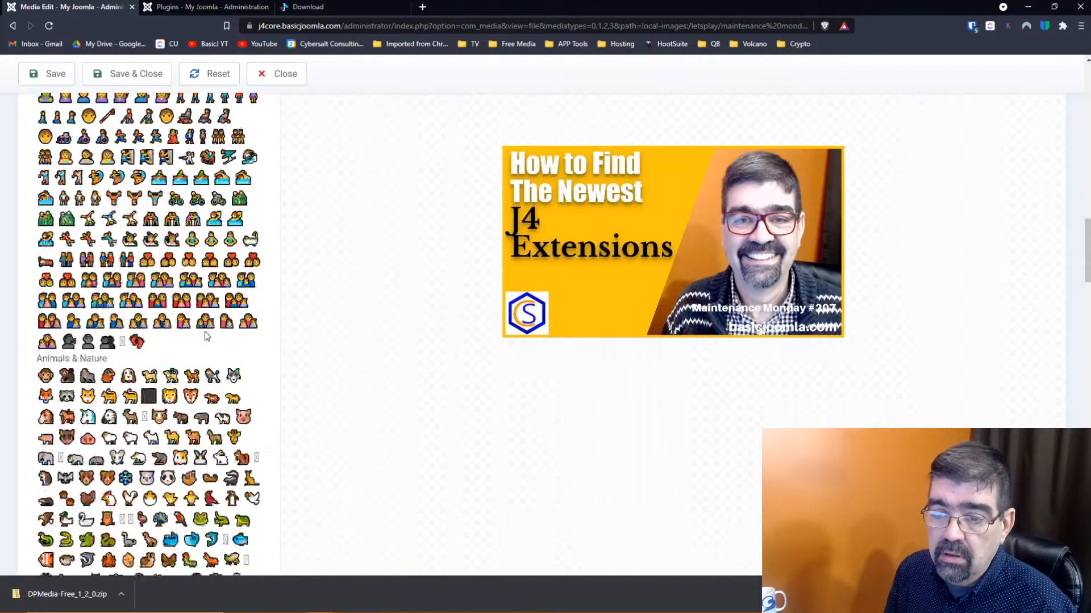
pyautogui.scroll(-10, 207, 335)
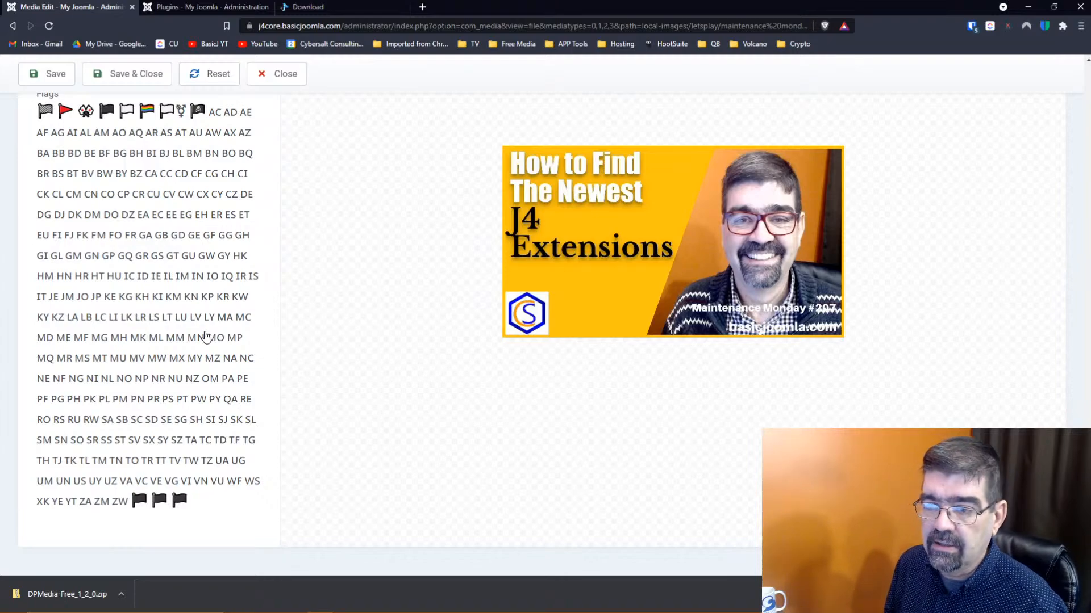
pyautogui.scroll(15, 207, 336)
pyautogui.scroll(20, 206, 336)
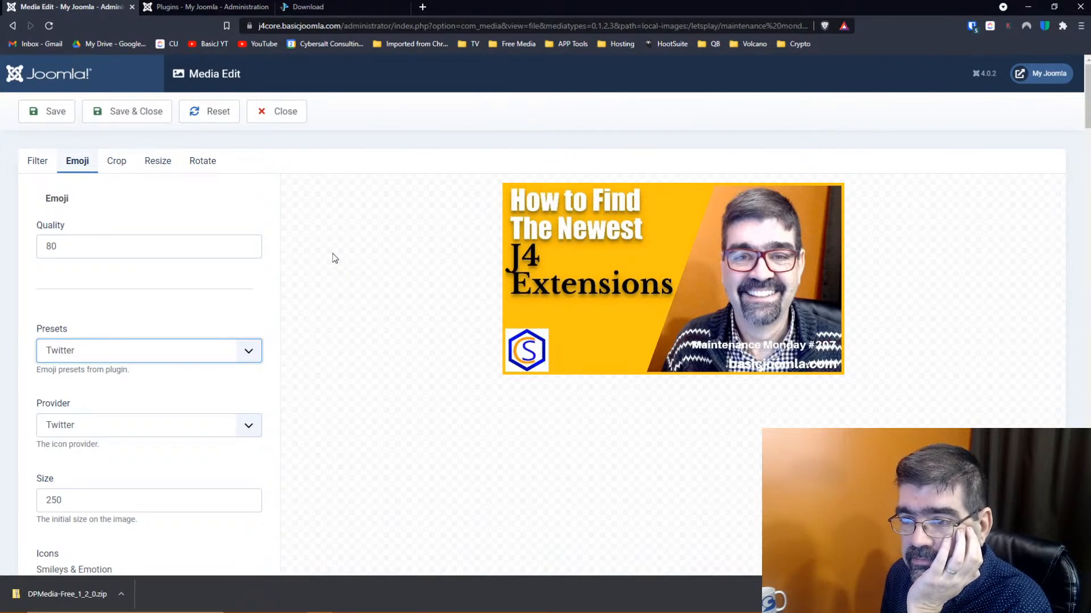
# Drop a laughing emoji onto the thumbnail, over the face, then move it to the left side
pyautogui.scroll(-5, 332, 253)
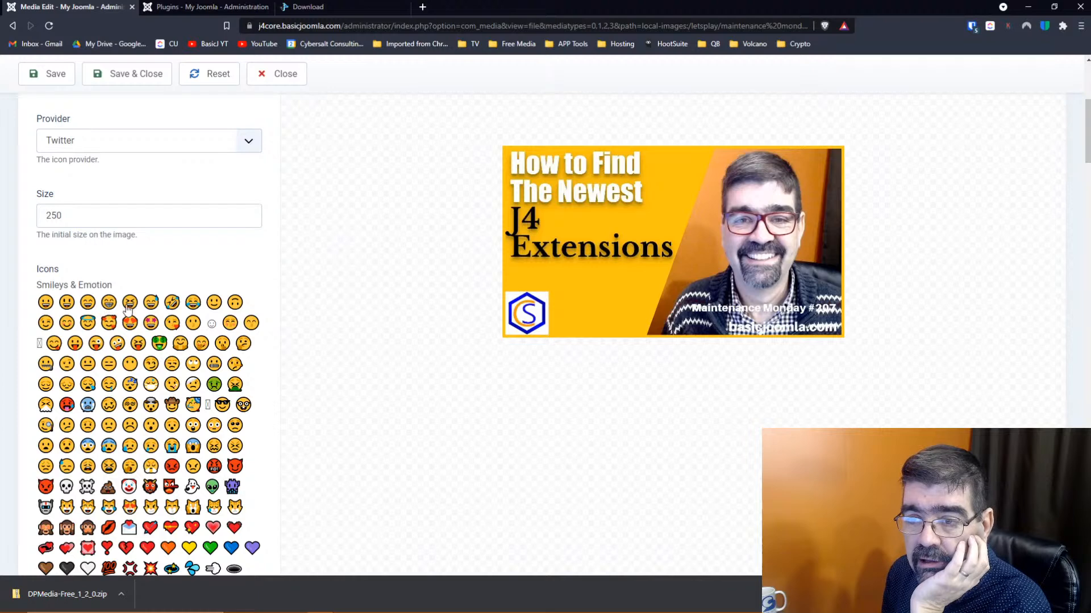
pyautogui.moveTo(129, 308); pyautogui.dragTo(603, 290)
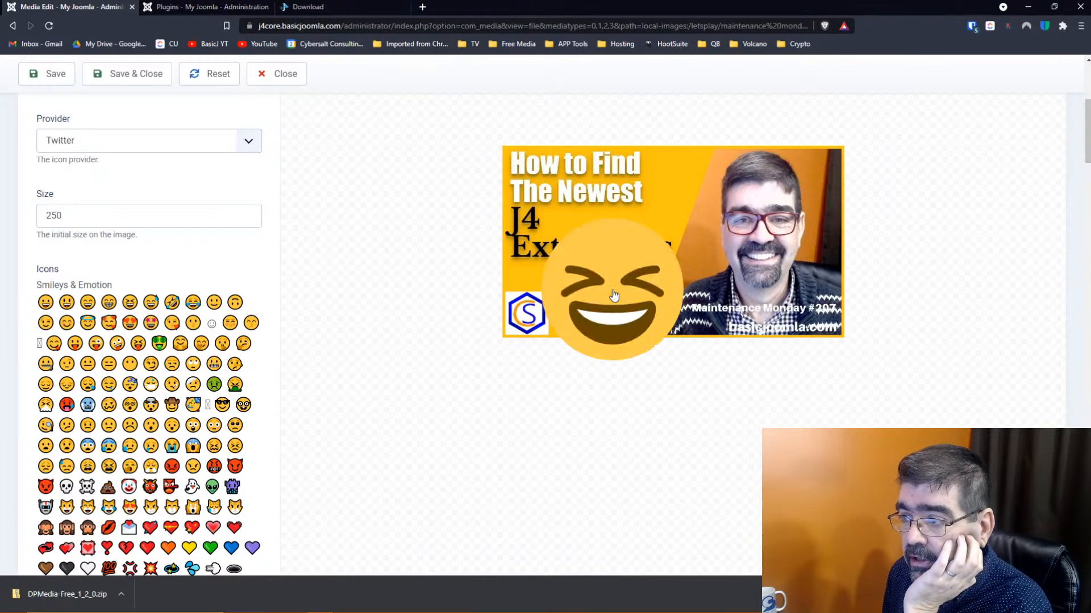
pyautogui.moveTo(587, 327); pyautogui.dragTo(741, 256)
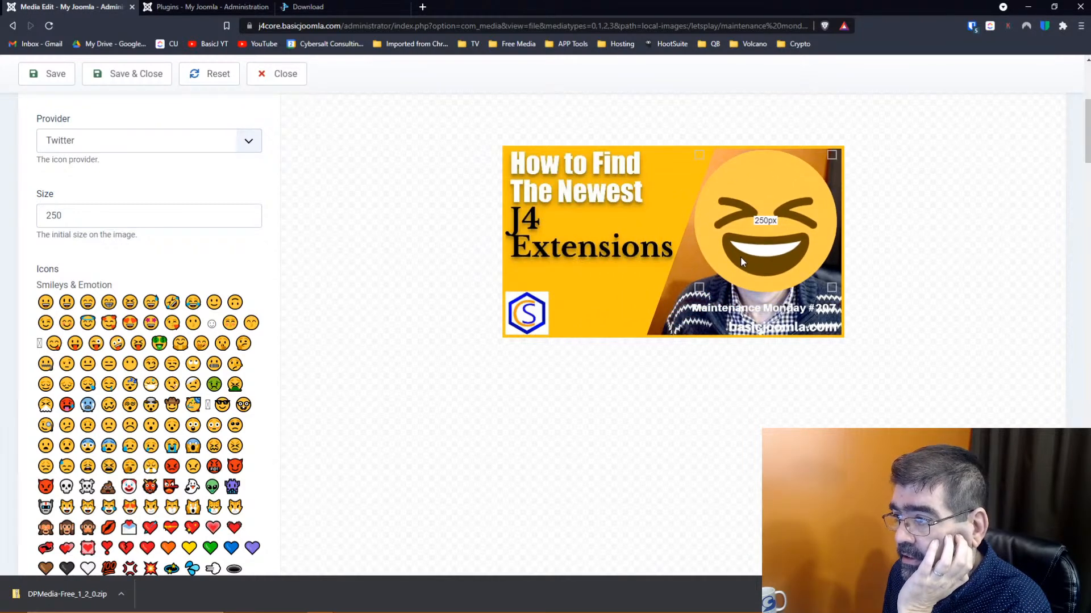
pyautogui.doubleClick(741, 257)
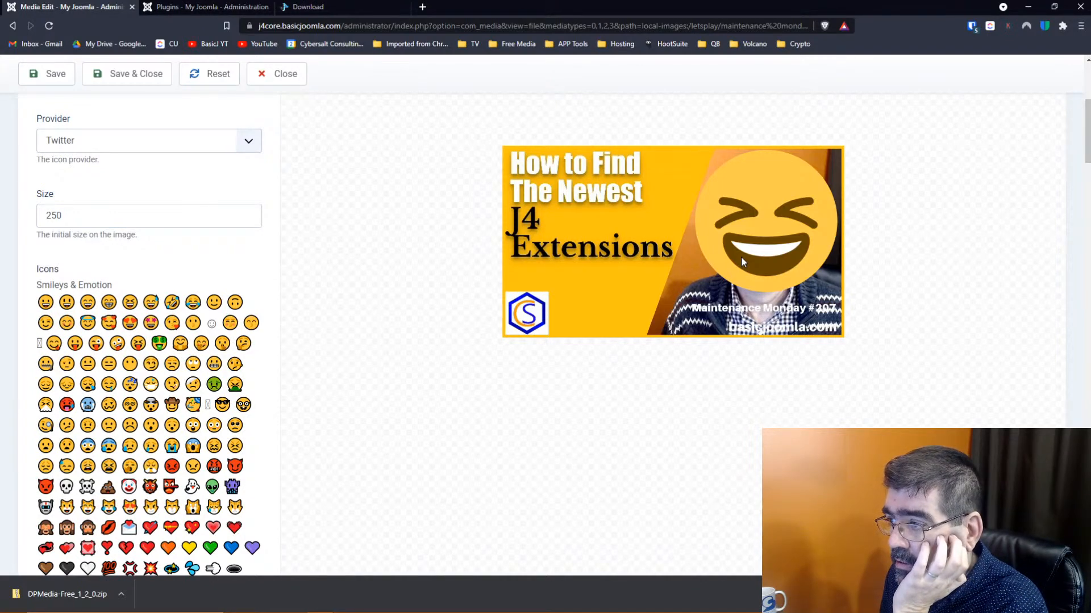
pyautogui.rightClick(740, 257)
pyautogui.press('Escape')
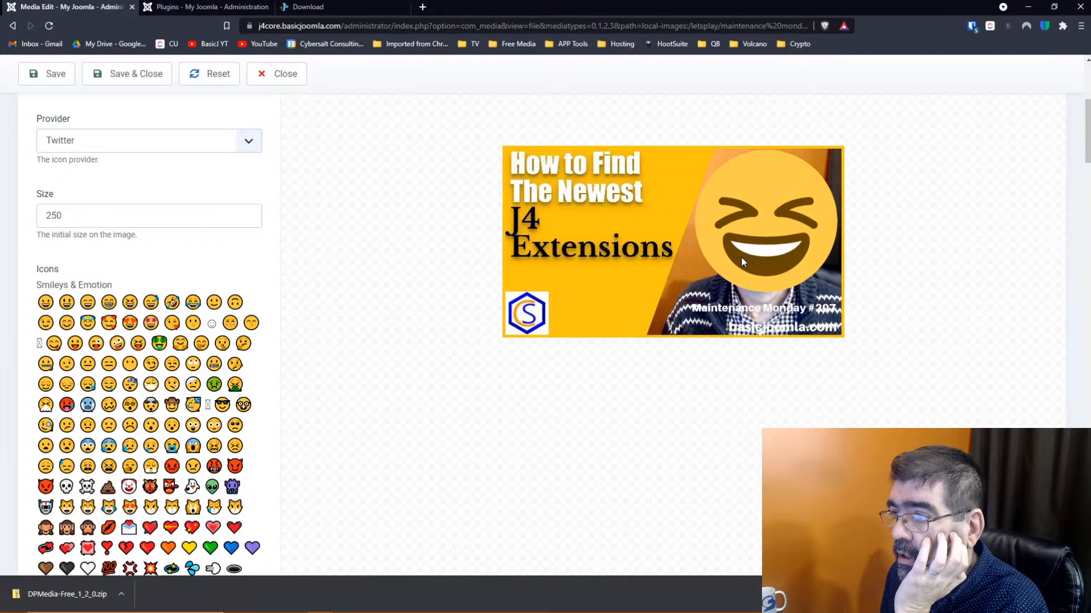
pyautogui.moveTo(741, 257); pyautogui.dragTo(550, 268)
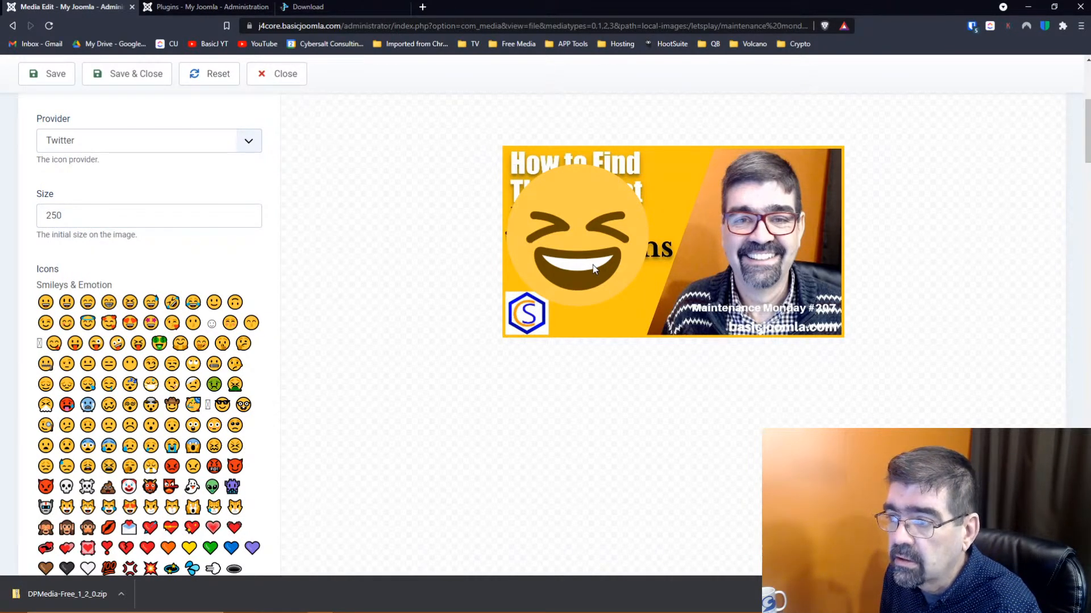
# Shrink the laughing emoji with its corner handle and move it toward the lower middle
pyautogui.moveTo(646, 302)
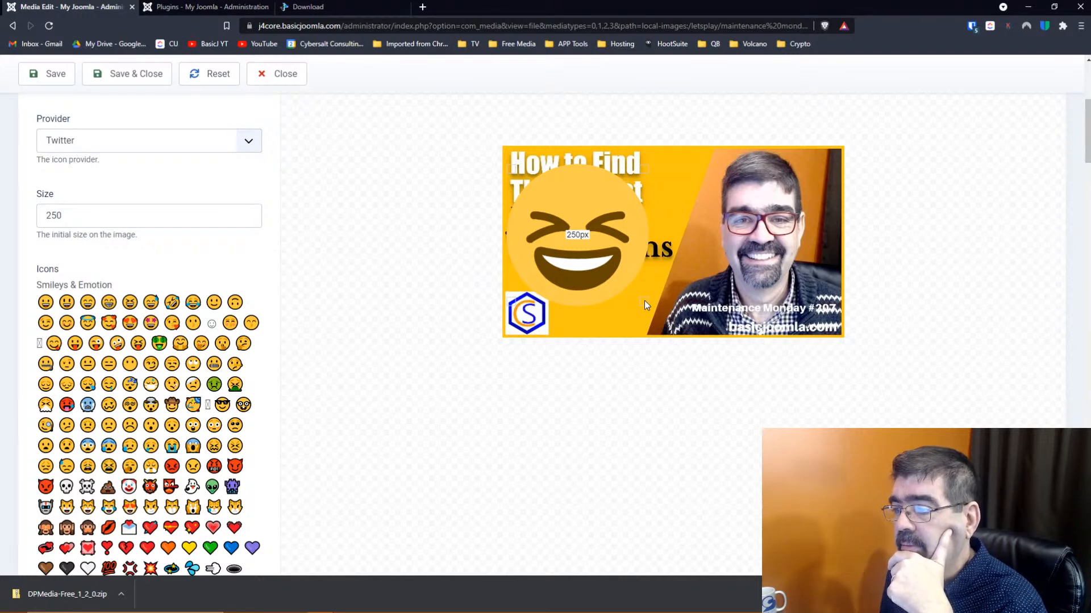
pyautogui.rightClick(645, 301)
pyautogui.press('Escape')
pyautogui.moveTo(642, 301); pyautogui.dragTo(596, 257)
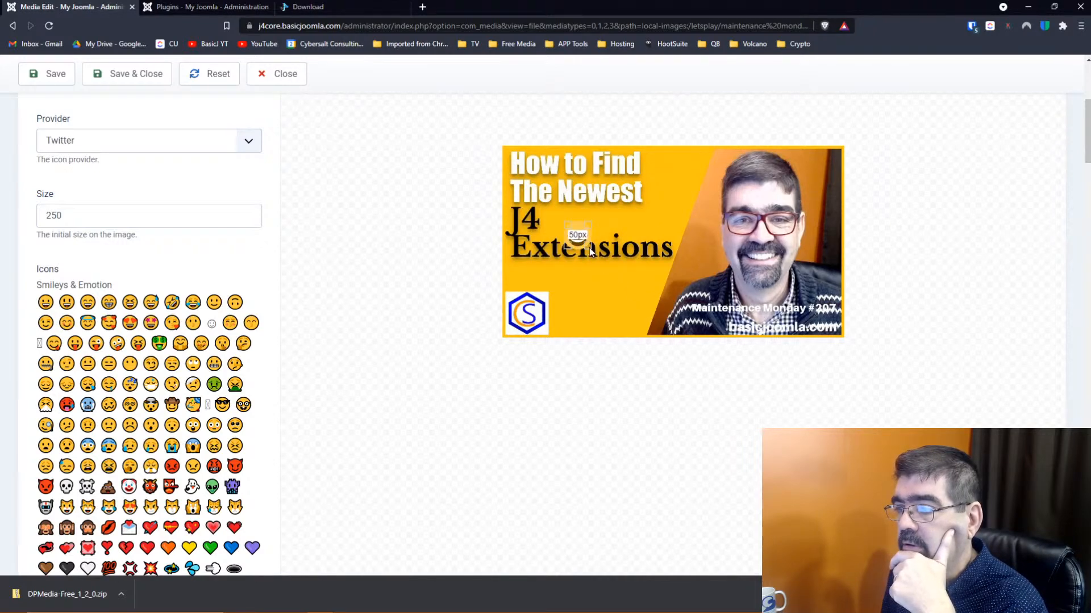
pyautogui.moveTo(577, 236); pyautogui.dragTo(630, 307)
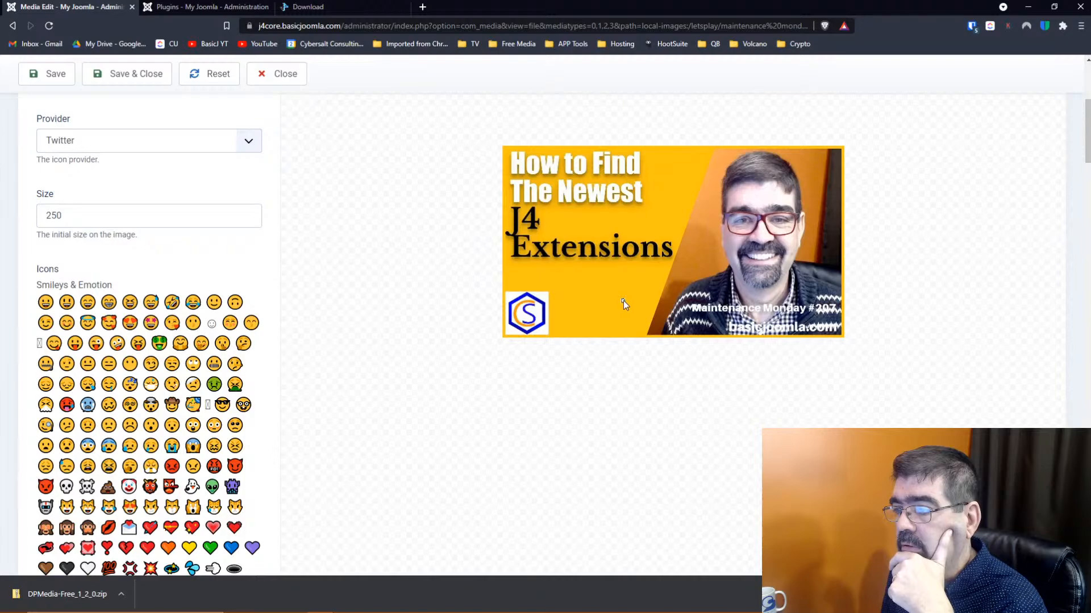
# Clear the selected emoji preset so it is blank
pyautogui.scroll(-5, 294, 247)
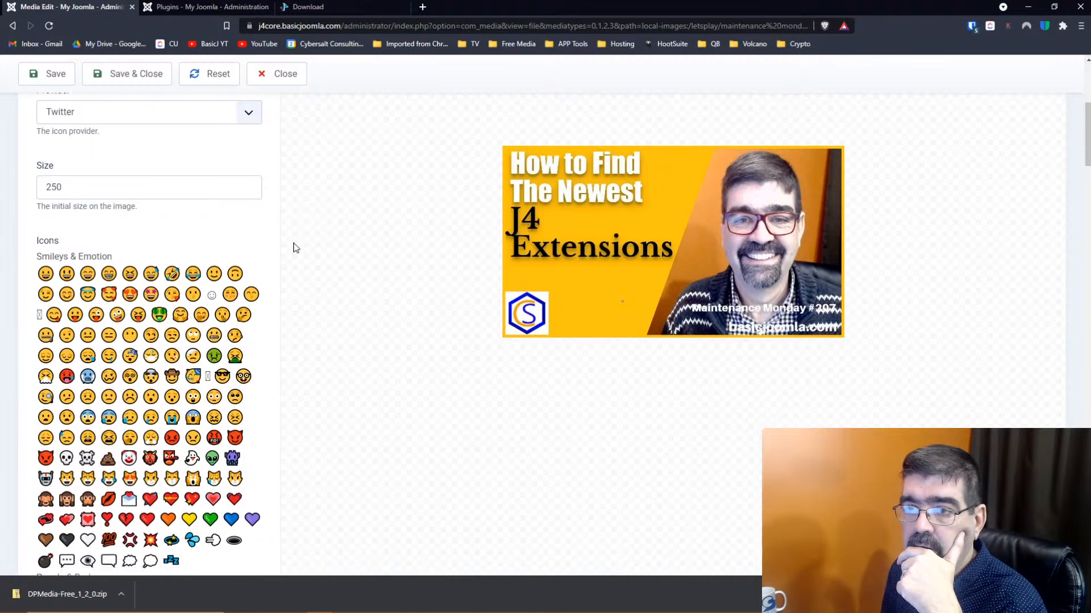
pyautogui.scroll(-5, 294, 248)
pyautogui.scroll(15, 293, 248)
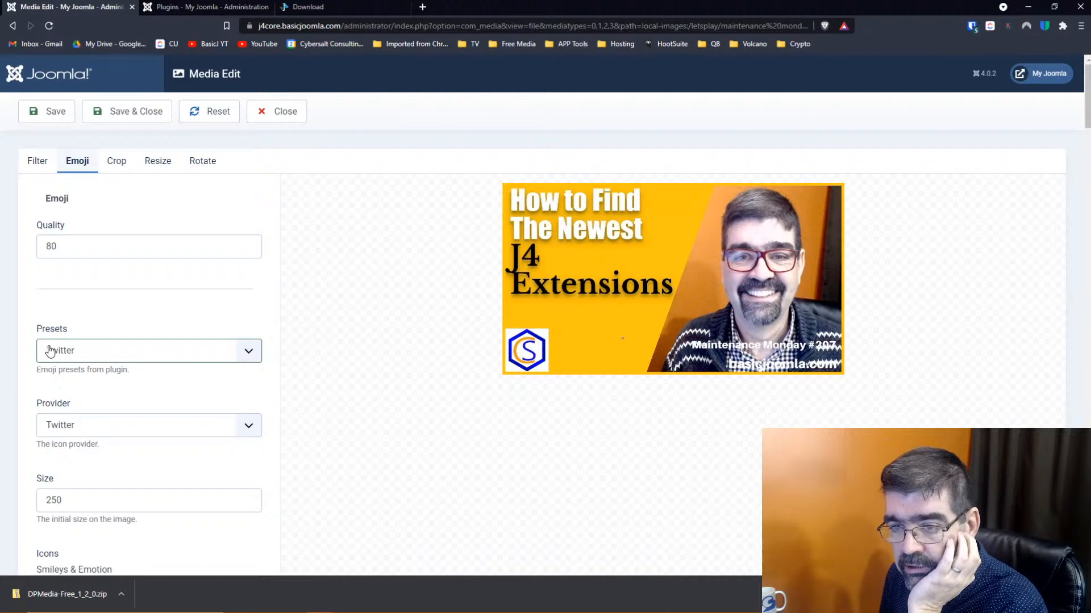
pyautogui.click(246, 357)
pyautogui.click(238, 373)
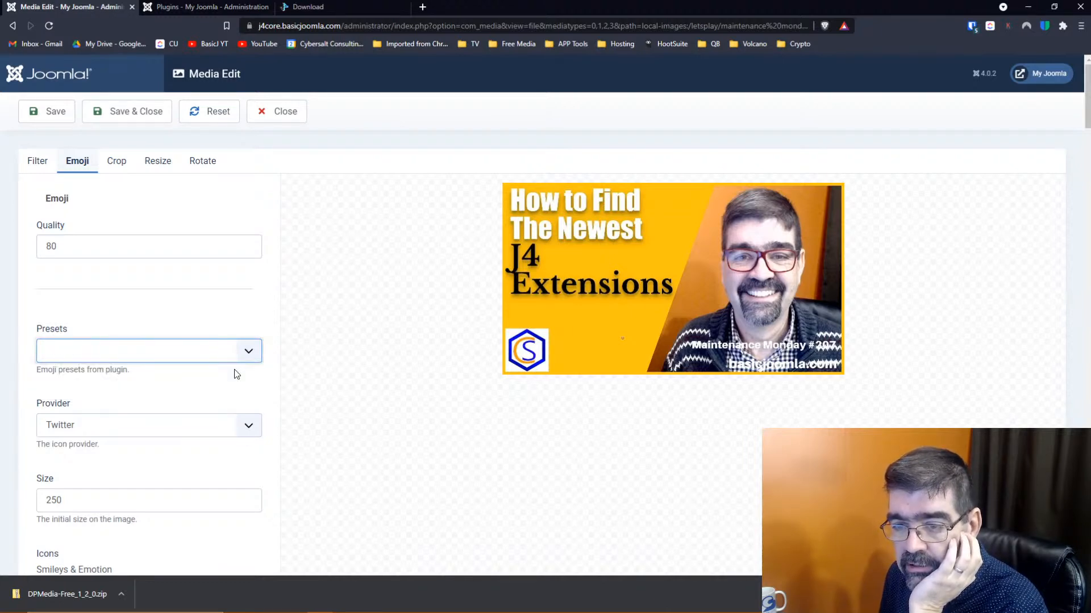
# Switch the emoji provider to OpenMoji, then Google Noto, and return to the plugins list
pyautogui.click(248, 425)
pyautogui.scroll(-2, 329, 379)
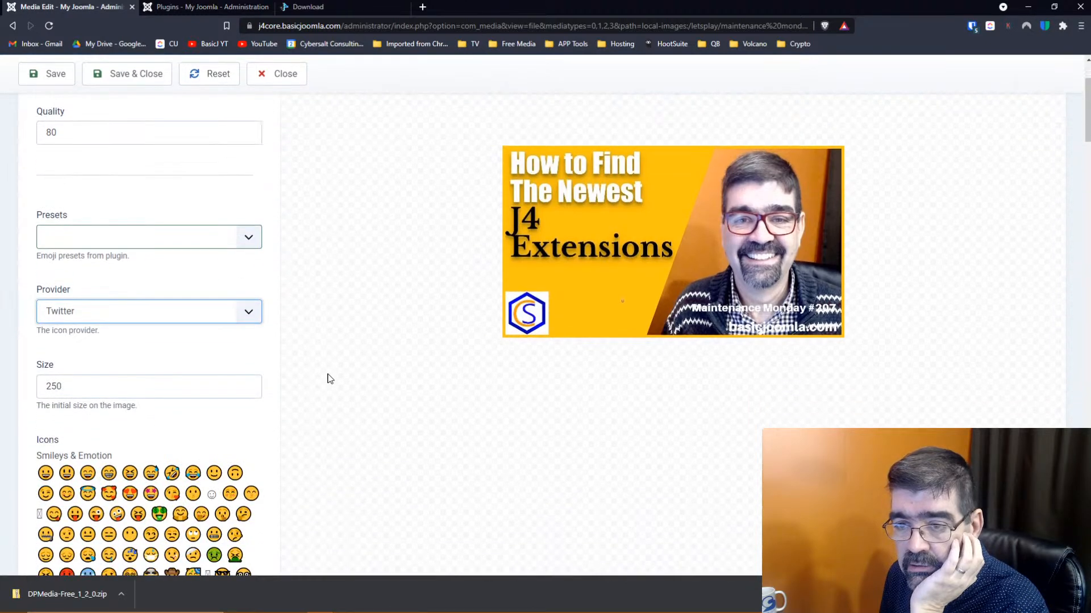
pyautogui.click(248, 311)
pyautogui.click(135, 367)
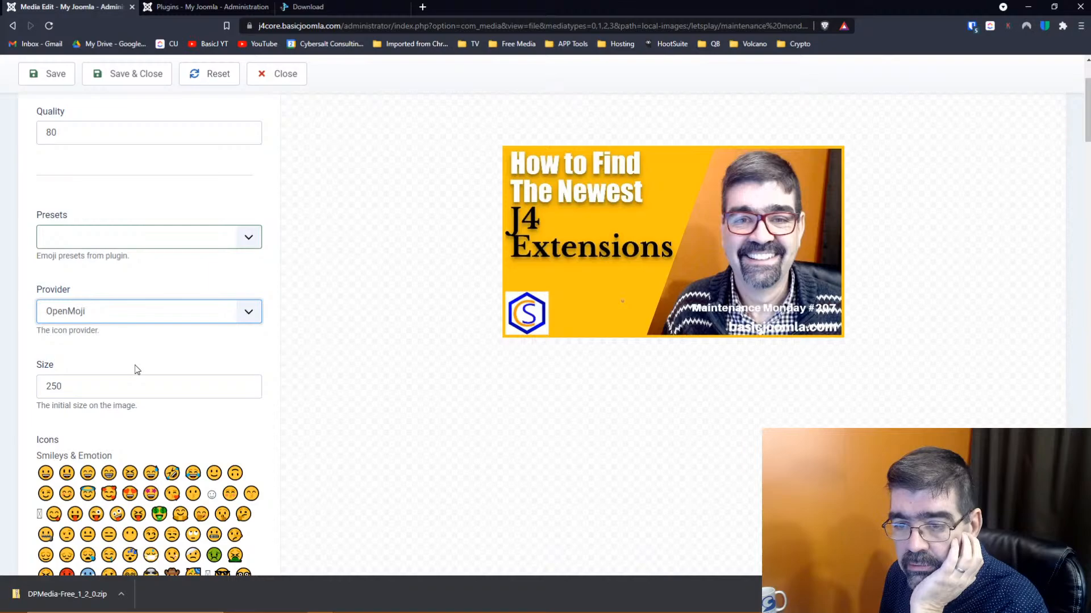
pyautogui.click(253, 314)
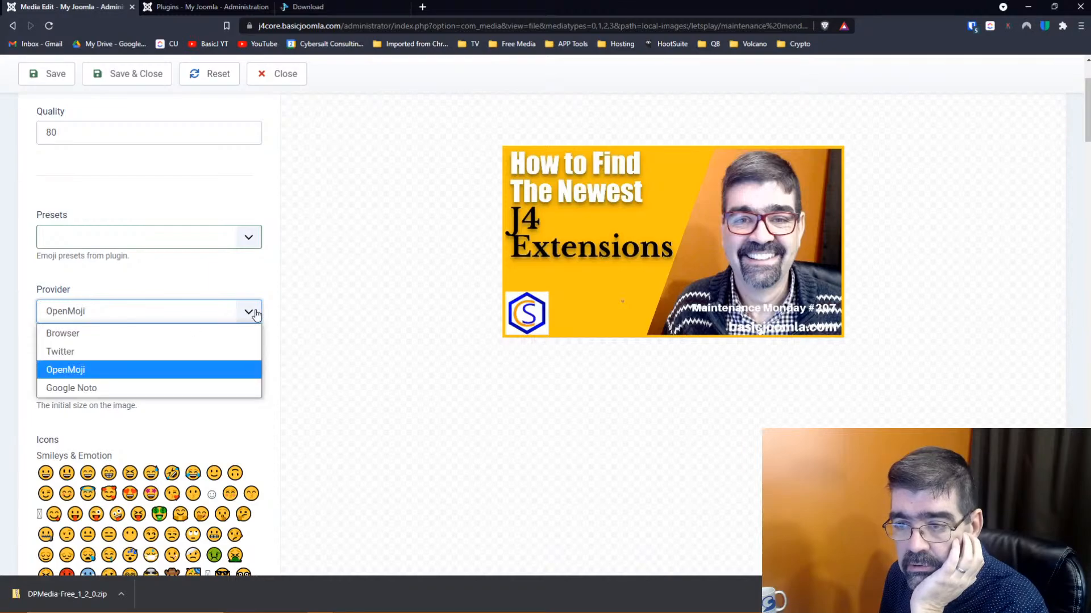
pyautogui.click(164, 387)
pyautogui.scroll(-15, 164, 387)
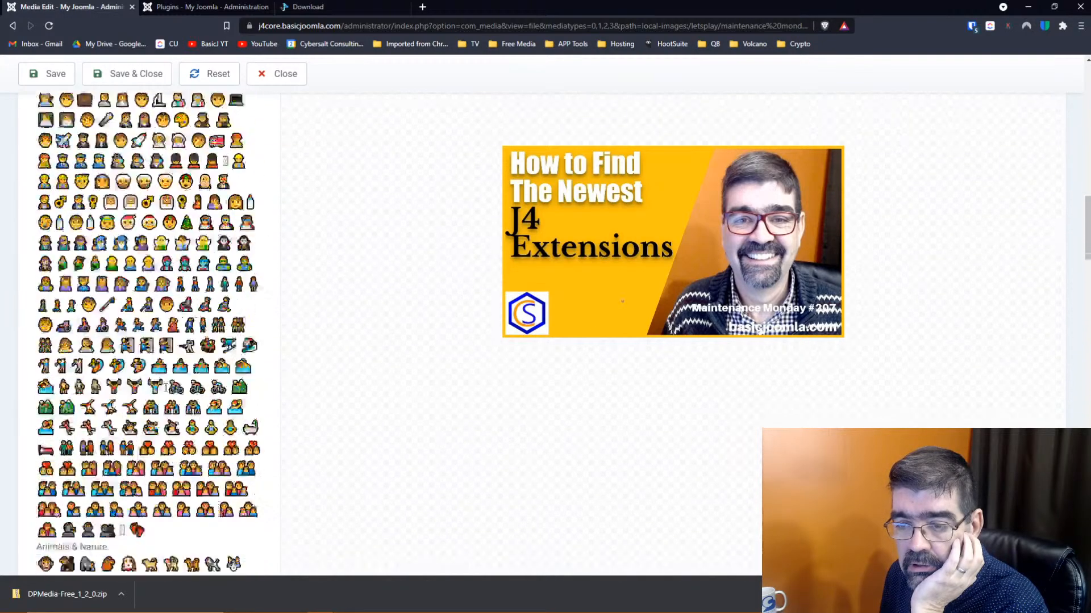
pyautogui.scroll(-10, 165, 387)
pyautogui.scroll(20, 164, 387)
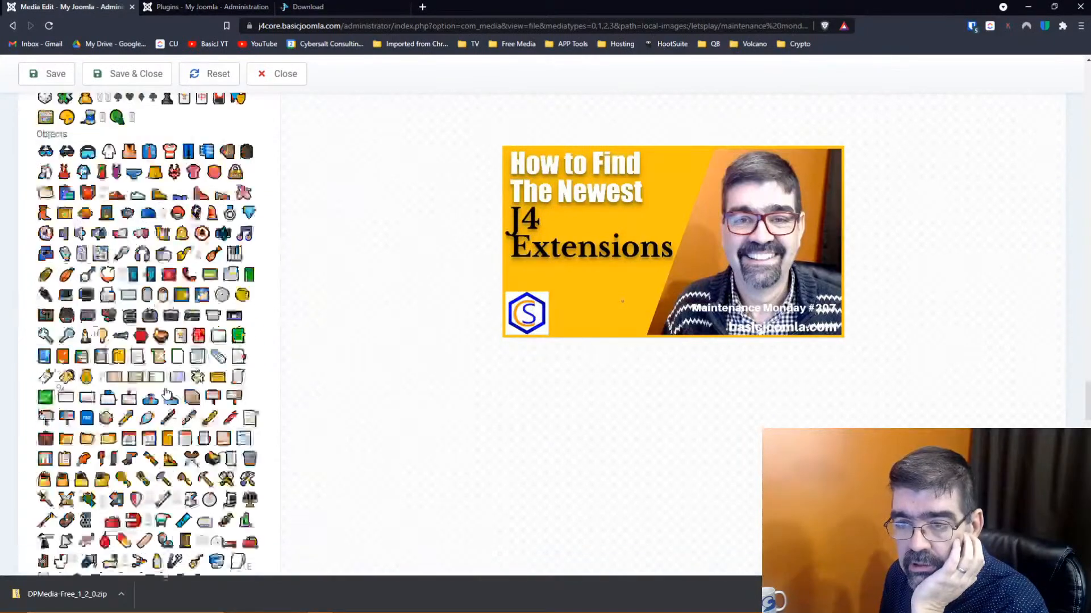
pyautogui.scroll(15, 167, 393)
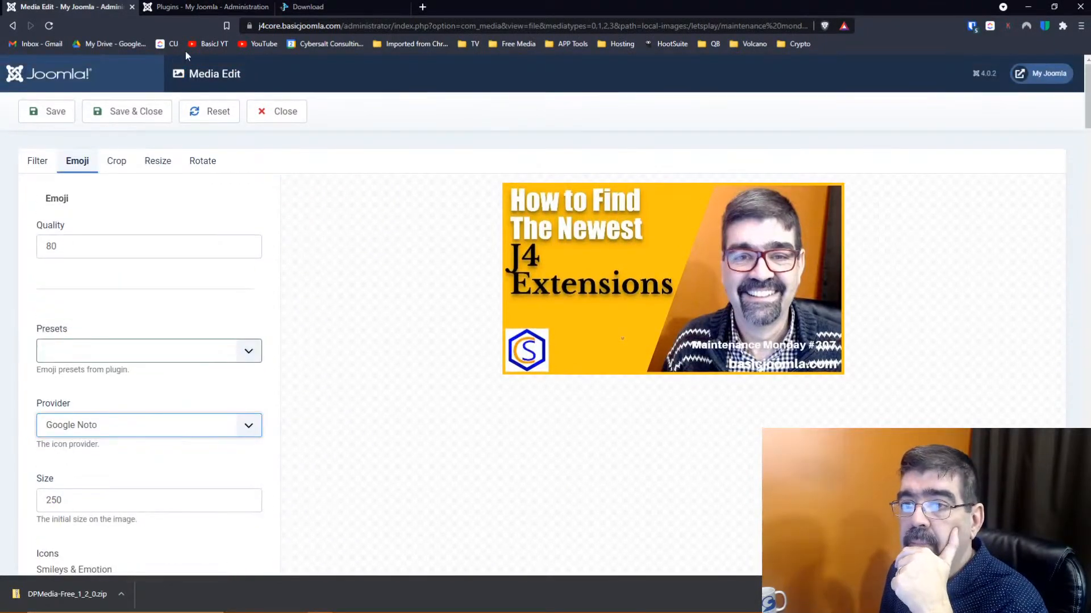
pyautogui.click(186, 7)
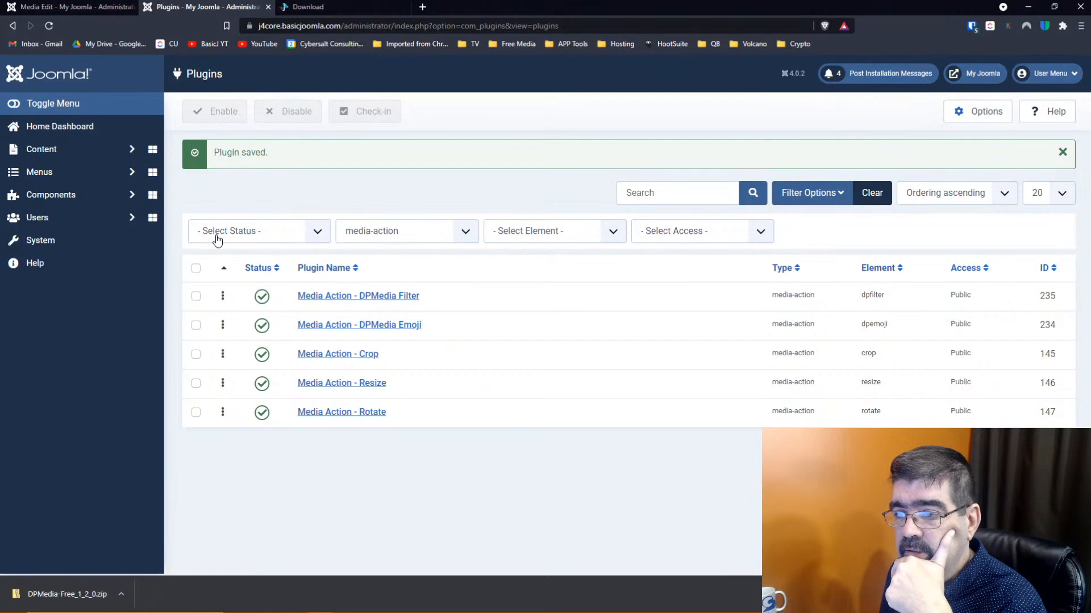
# Add a new DPMedia Emoji preset and move it above the Twitter preset
pyautogui.click(363, 328)
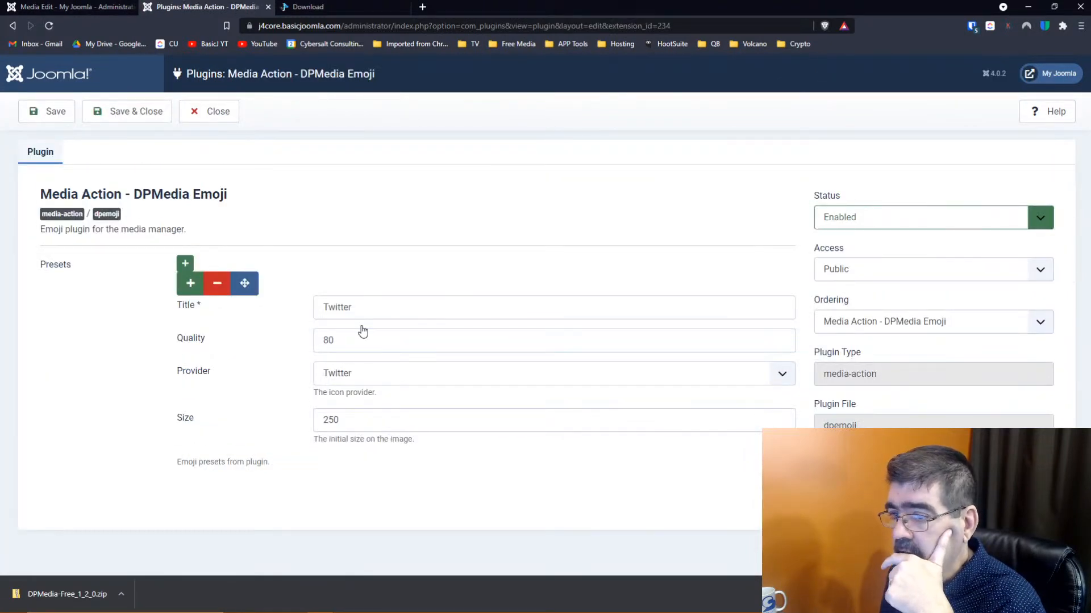
pyautogui.moveTo(244, 282); pyautogui.dragTo(253, 284)
pyautogui.click(185, 263)
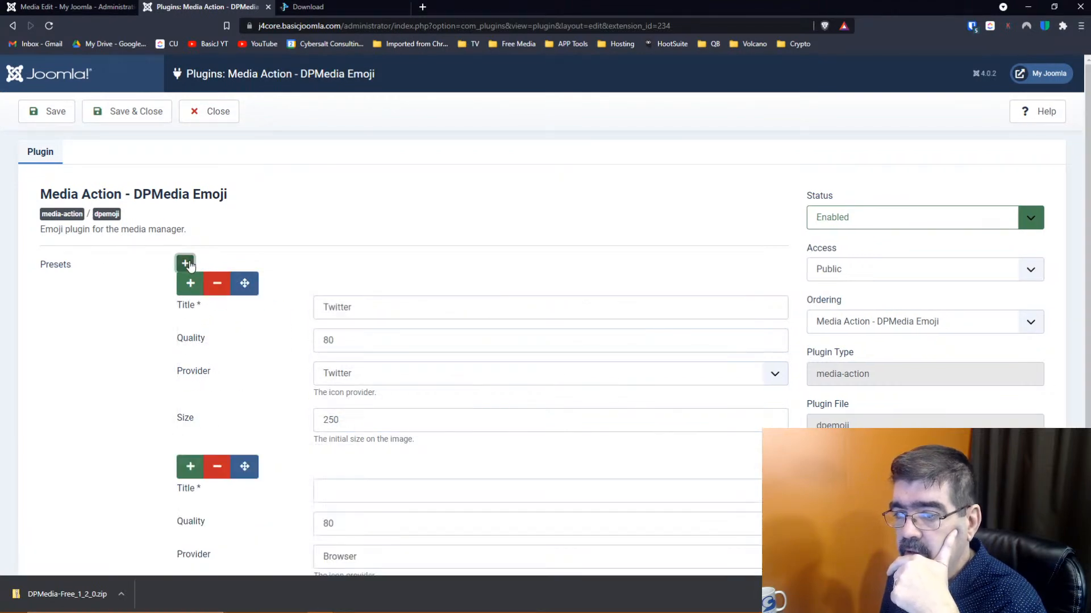
pyautogui.moveTo(245, 467); pyautogui.dragTo(246, 295)
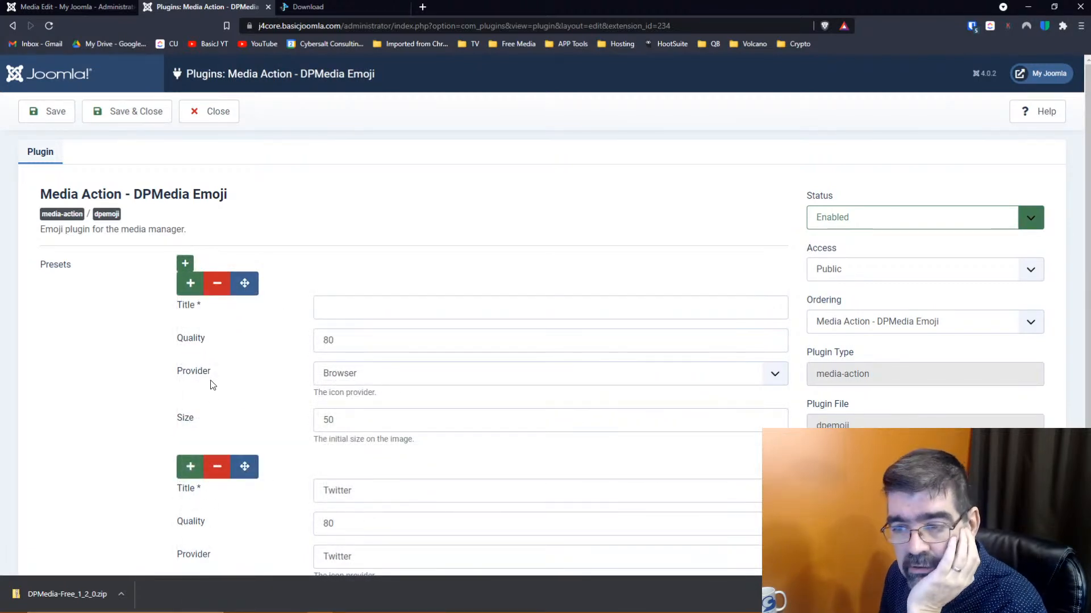
# Title the new preset '100 px' with size 100 and Twitter provider, then save and close
pyautogui.scroll(-2, 213, 385)
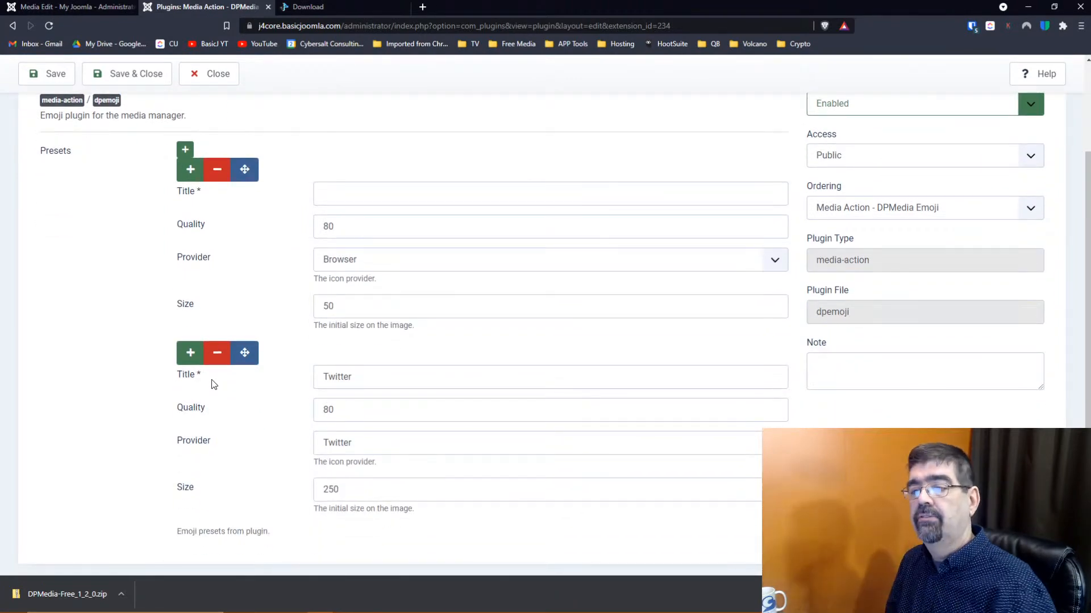
pyautogui.moveTo(375, 304); pyautogui.dragTo(287, 307)
pyautogui.click(354, 192)
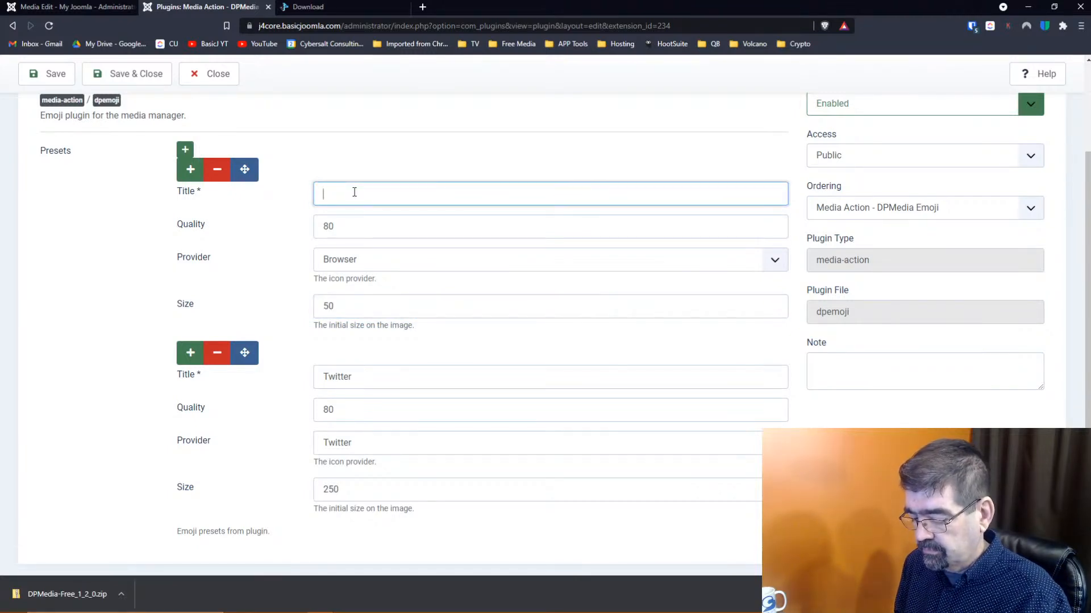
pyautogui.write('100 px')
pyautogui.click(351, 304)
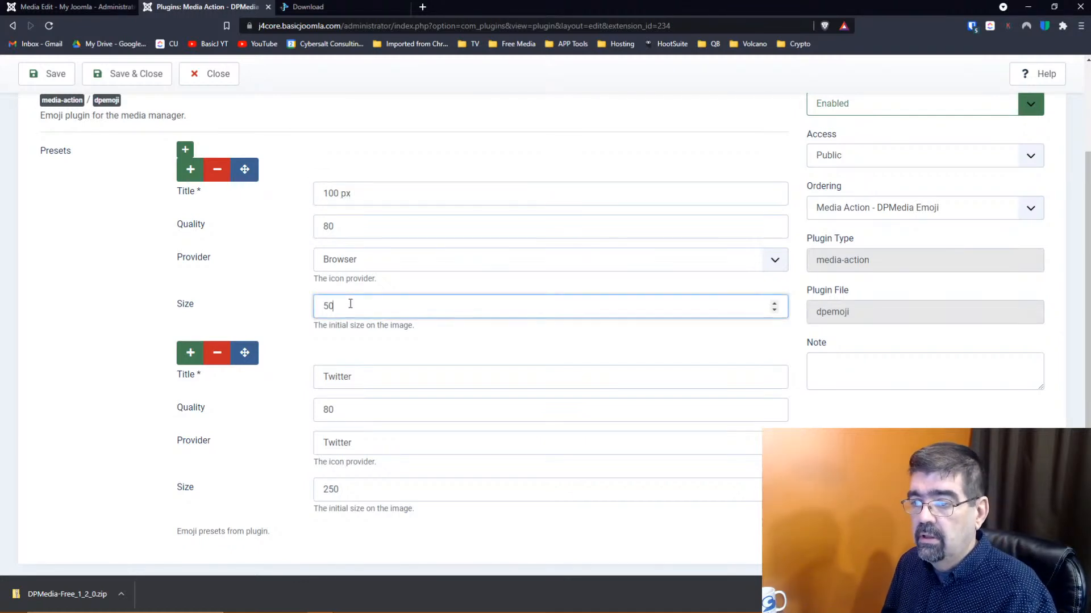
pyautogui.write('100')
pyautogui.press('Tab')
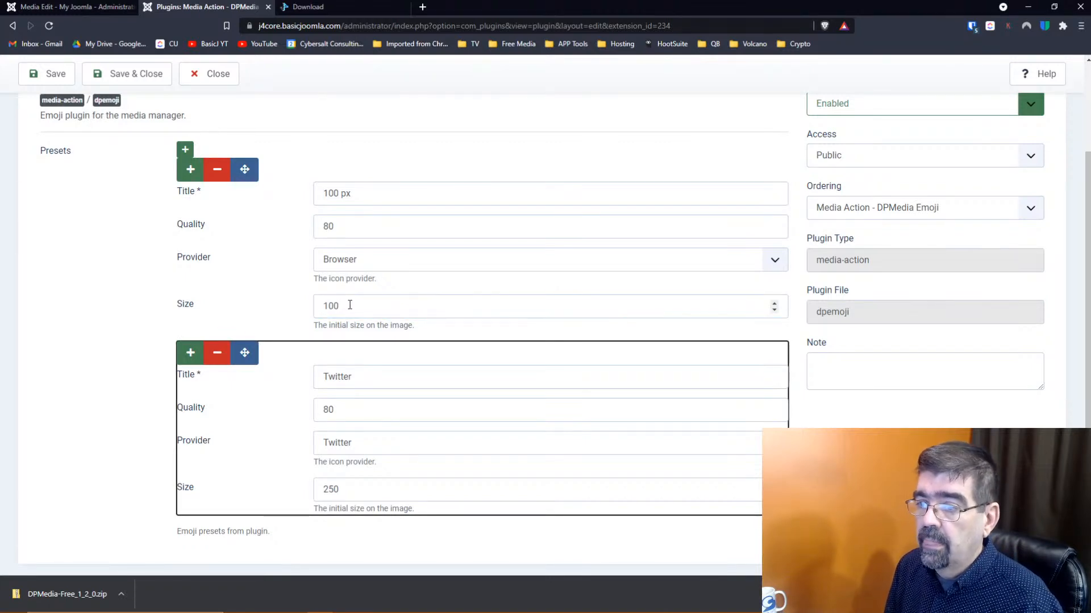
pyautogui.click(335, 262)
pyautogui.click(337, 300)
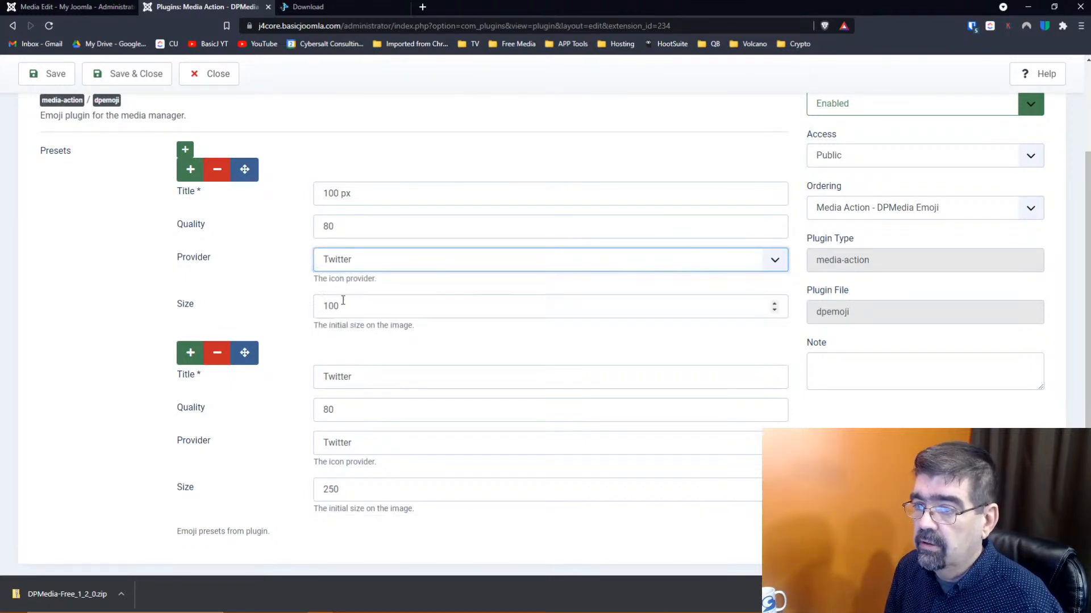
pyautogui.scroll(-1, 235, 284)
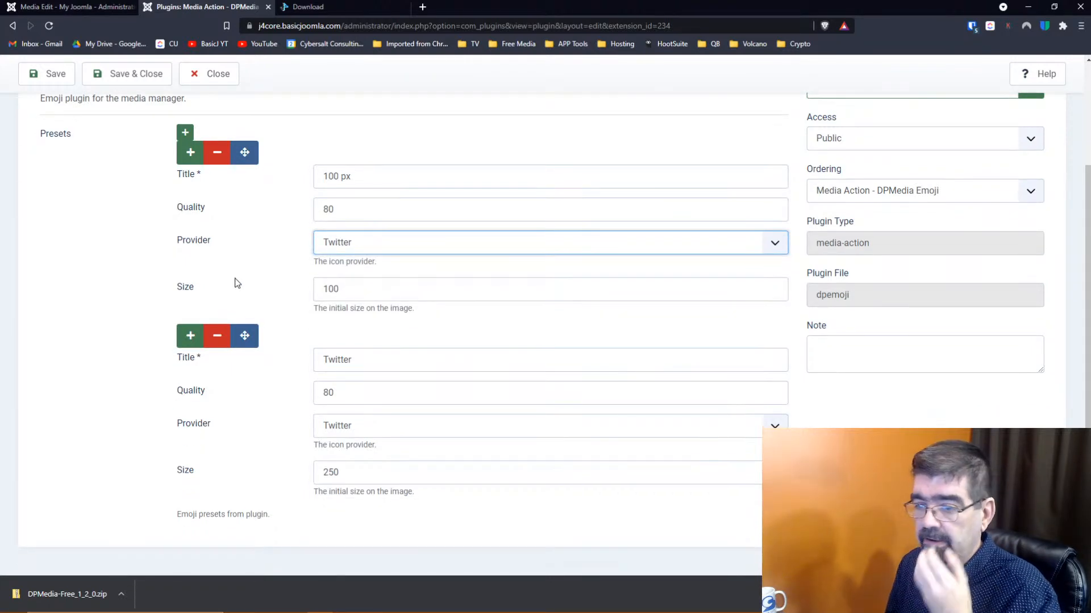
pyautogui.click(128, 78)
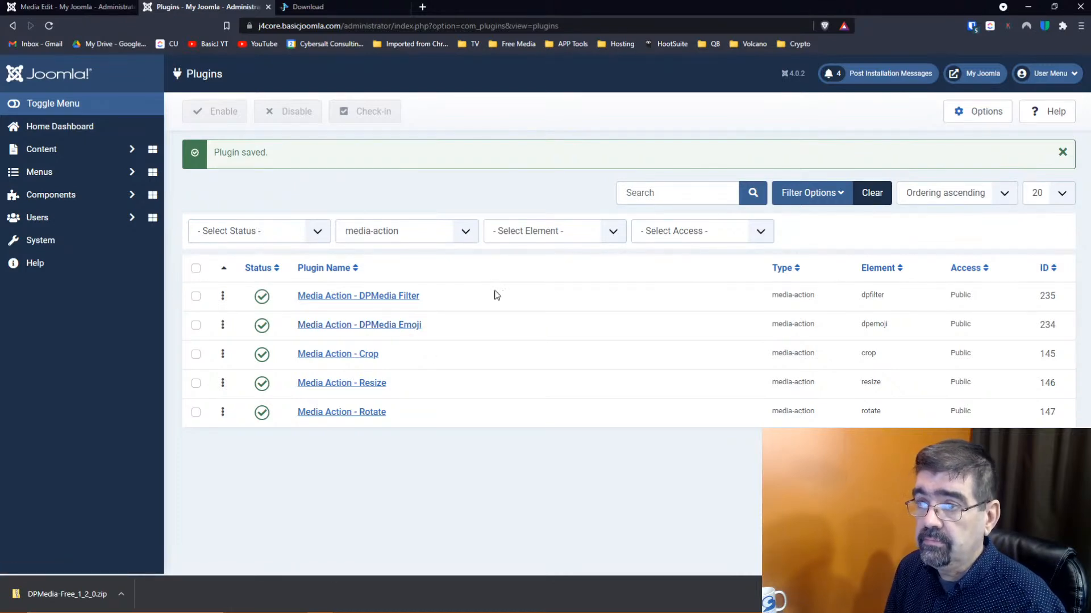
# Reload the image editor and apply the 100 px emoji preset
pyautogui.click(77, 6)
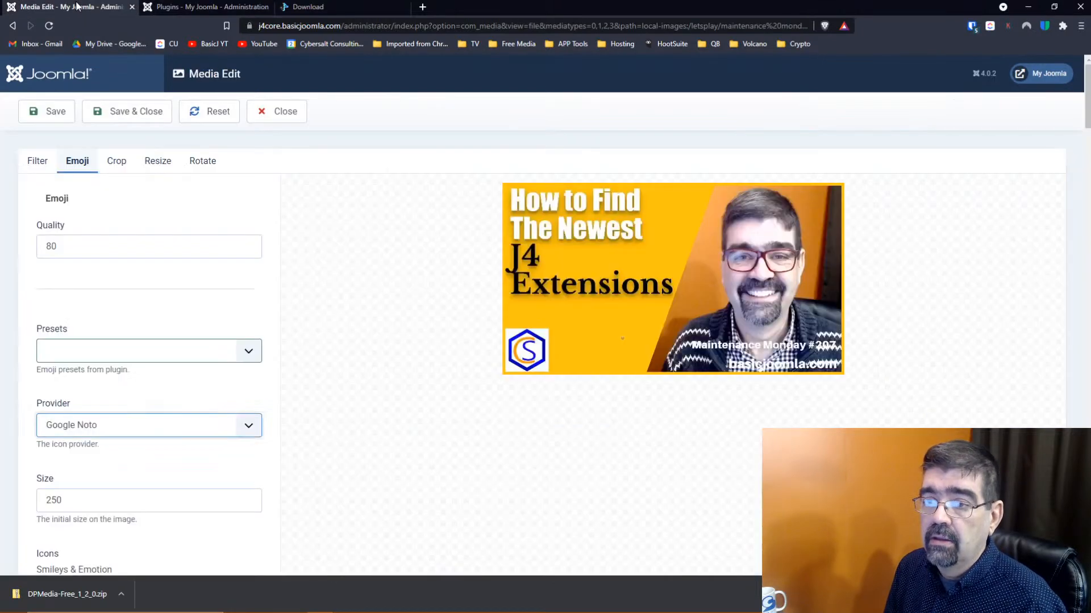
pyautogui.click(50, 25)
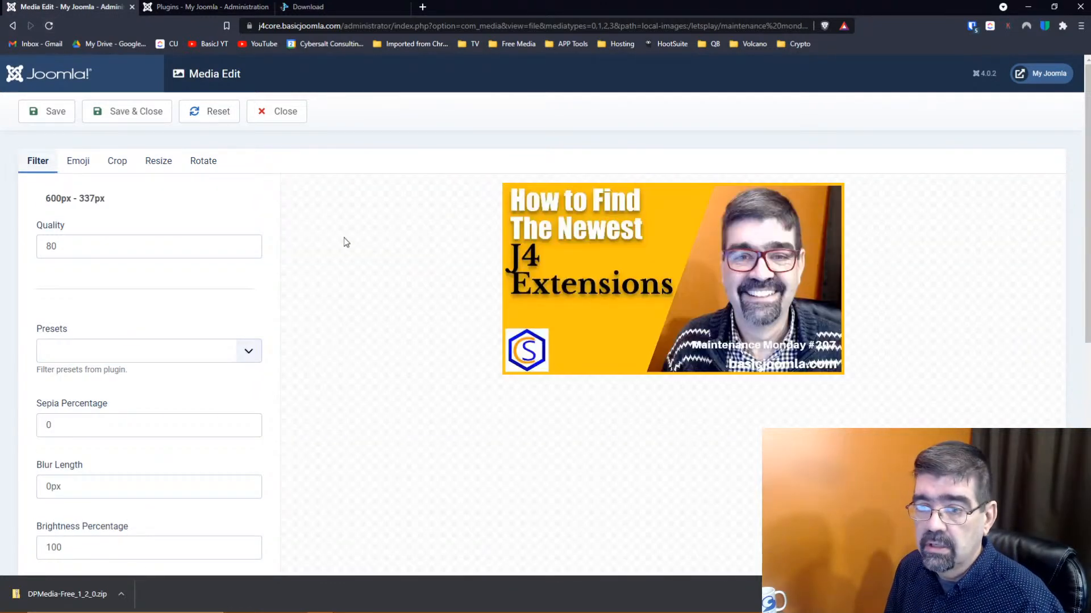
pyautogui.click(248, 352)
pyautogui.click(249, 355)
pyautogui.click(76, 161)
pyautogui.click(258, 350)
pyautogui.click(189, 389)
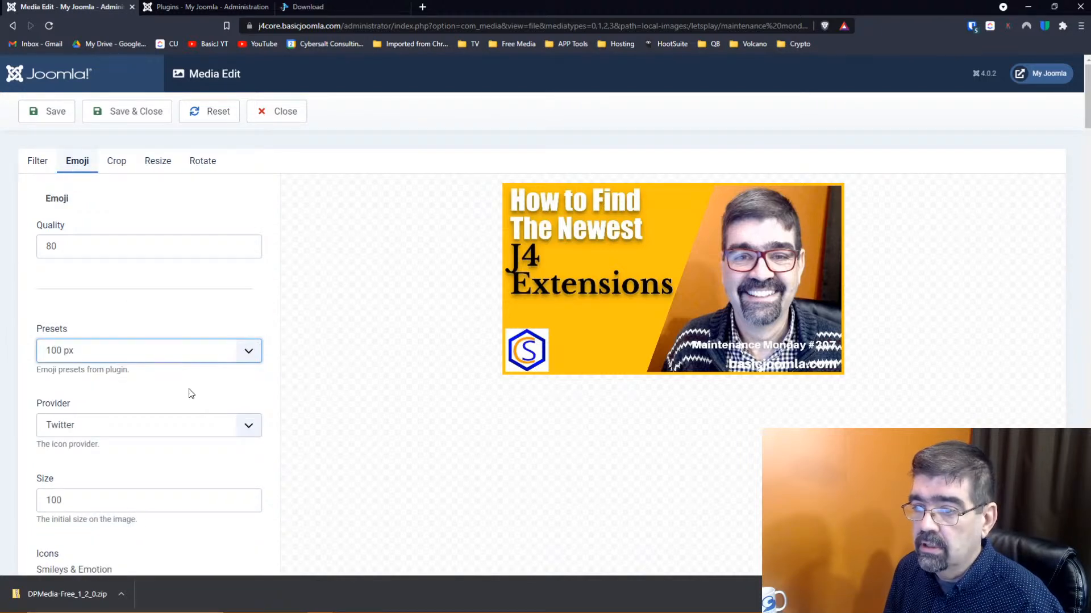
pyautogui.scroll(-5, 307, 312)
pyautogui.scroll(-3, 174, 300)
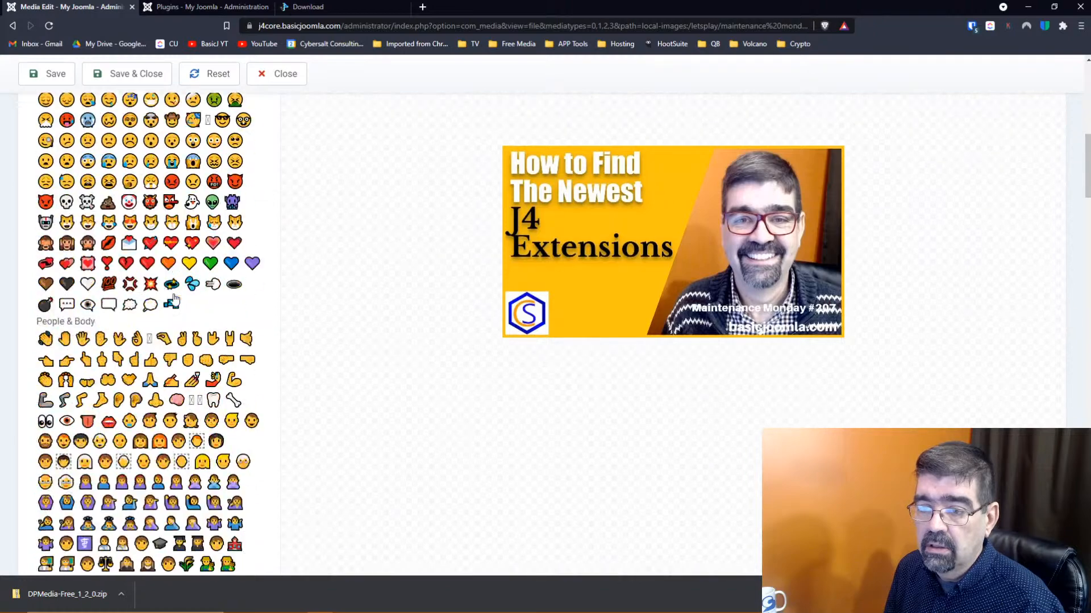
# Place a tooth emoji on the thumbnail's lower middle, below the Extensions title
pyautogui.moveTo(213, 400); pyautogui.dragTo(625, 281)
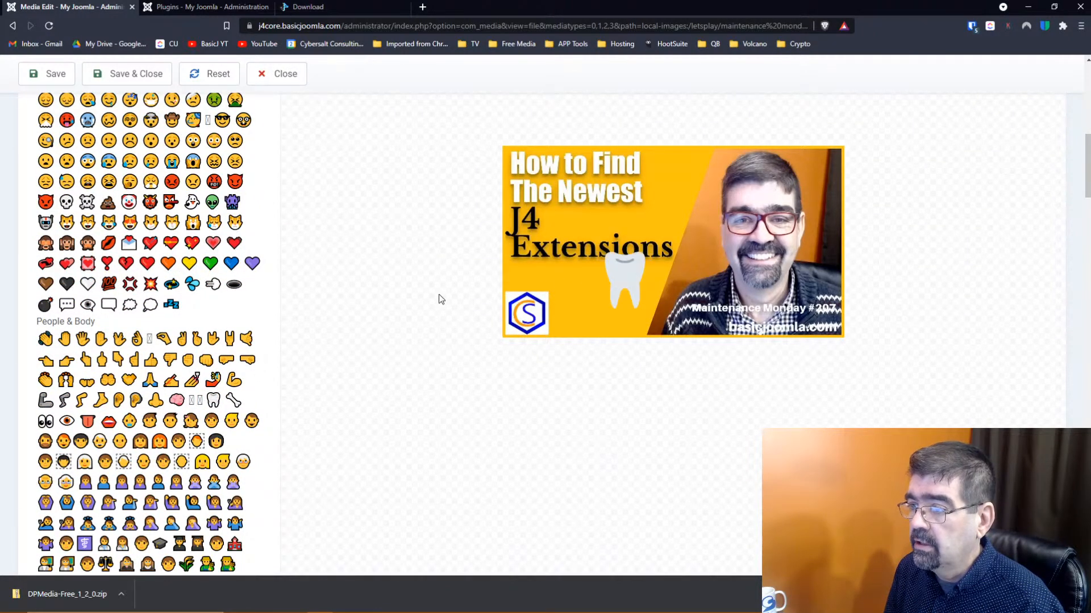
pyautogui.moveTo(633, 270)
pyautogui.mouseDown()
pyautogui.moveTo(641, 278)
pyautogui.moveTo(626, 254)
pyautogui.mouseUp()
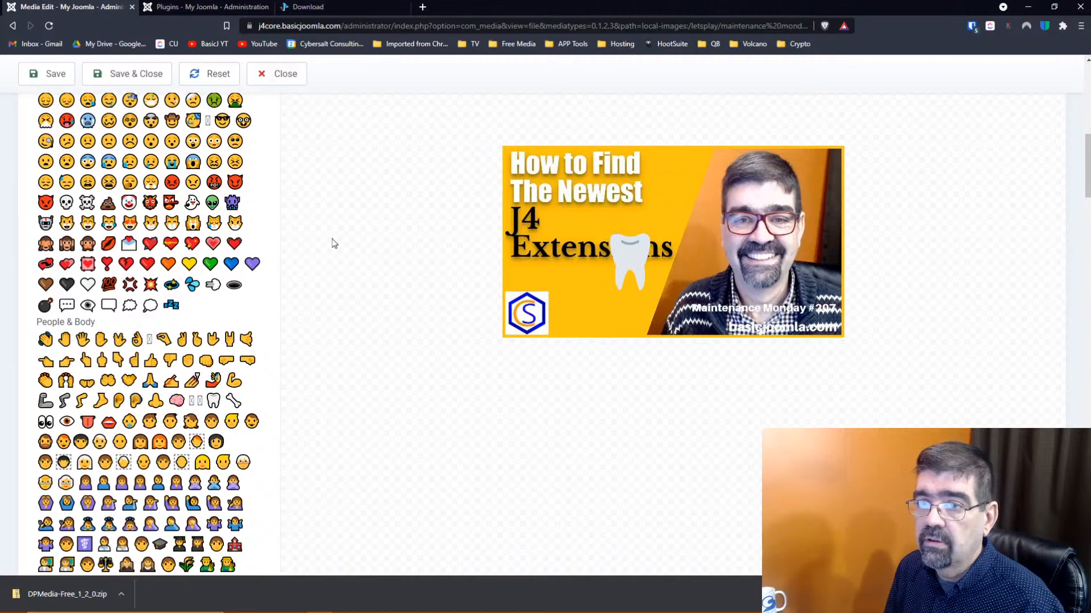
pyautogui.scroll(5, 335, 244)
pyautogui.scroll(-20, 326, 242)
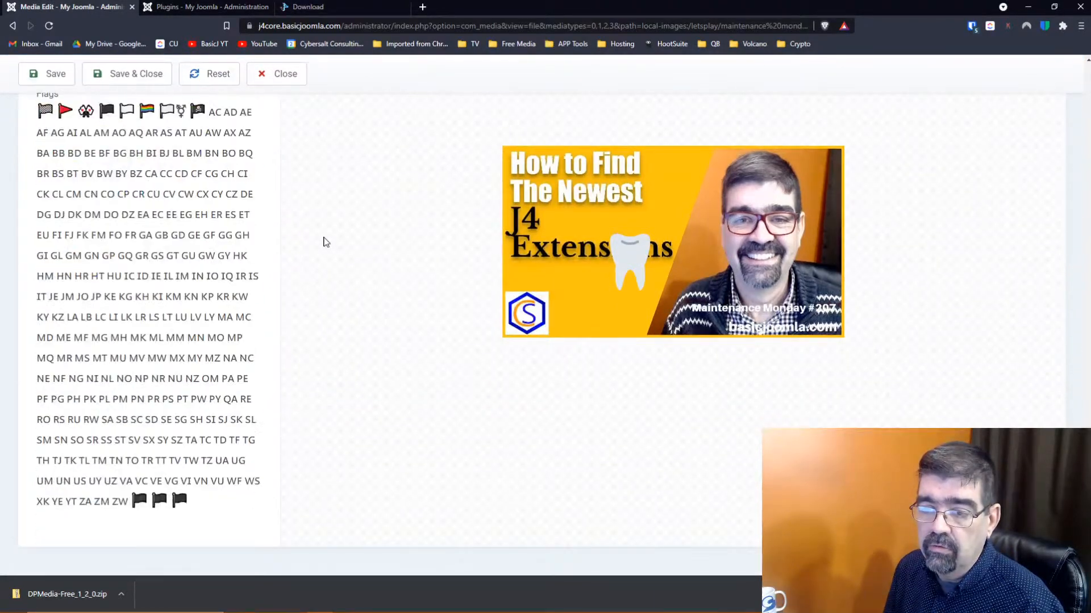
pyautogui.scroll(20, 326, 242)
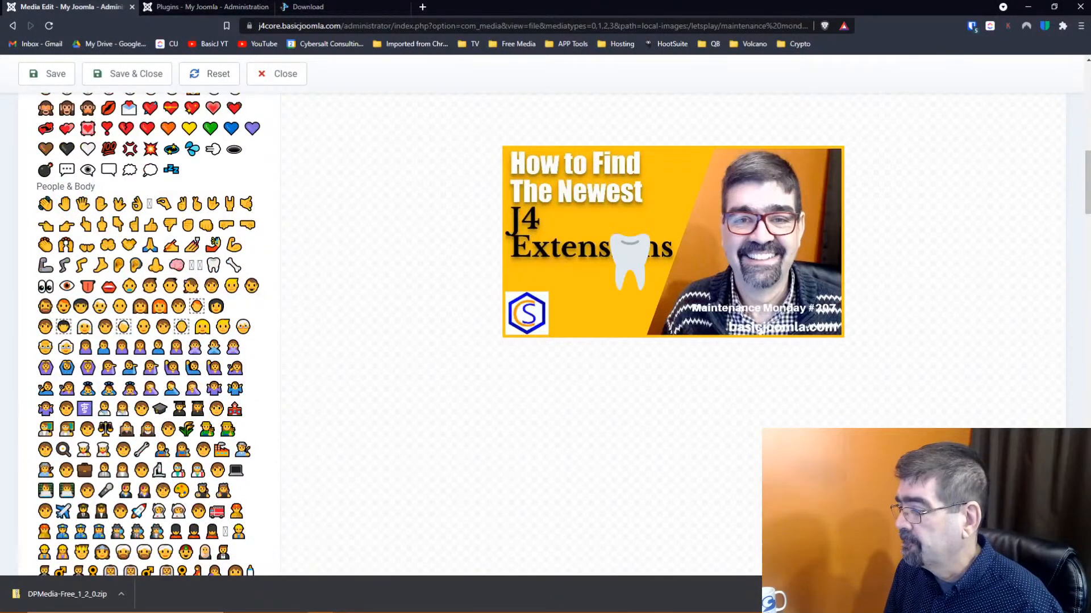
pyautogui.click(1079, 594)
pyautogui.moveTo(624, 273); pyautogui.dragTo(589, 294)
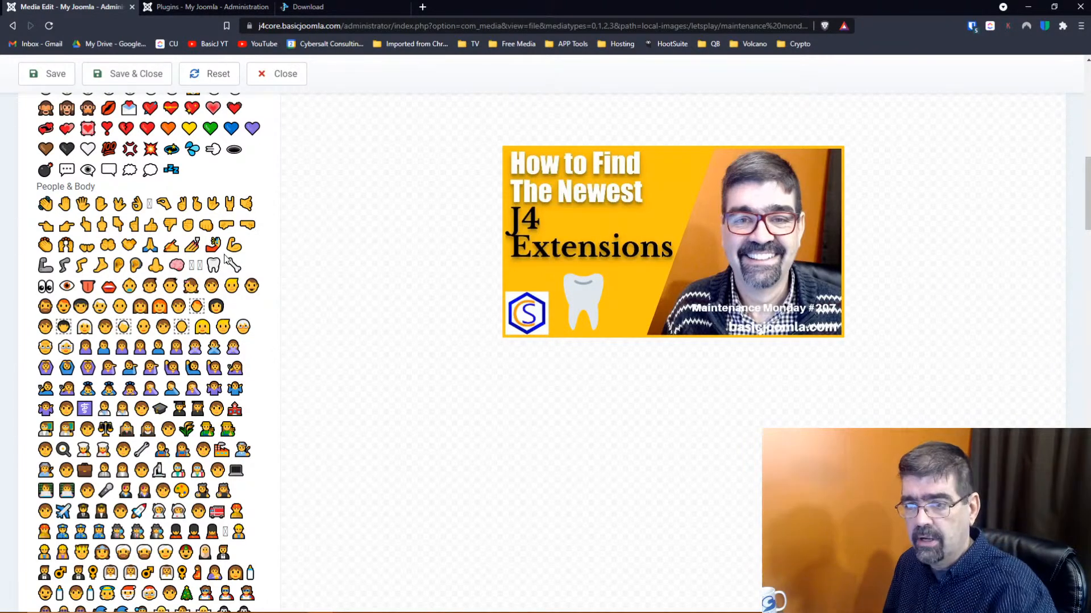
pyautogui.scroll(12, 132, 255)
pyautogui.scroll(3, 132, 255)
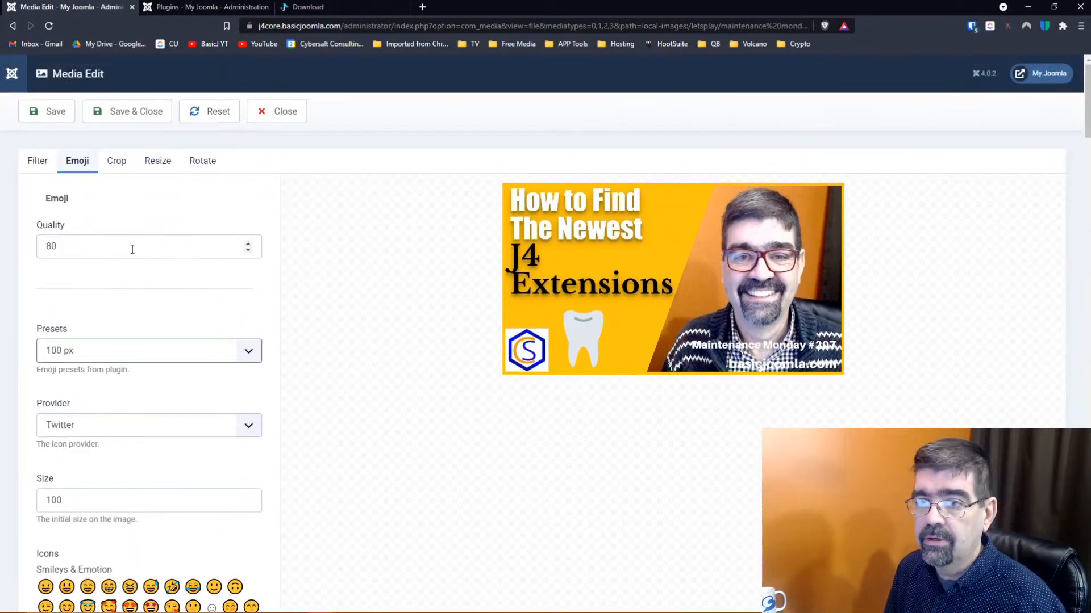
# Close the image editor to the media manager, expand Components, and view the DPMedia download page
pyautogui.click(189, 9)
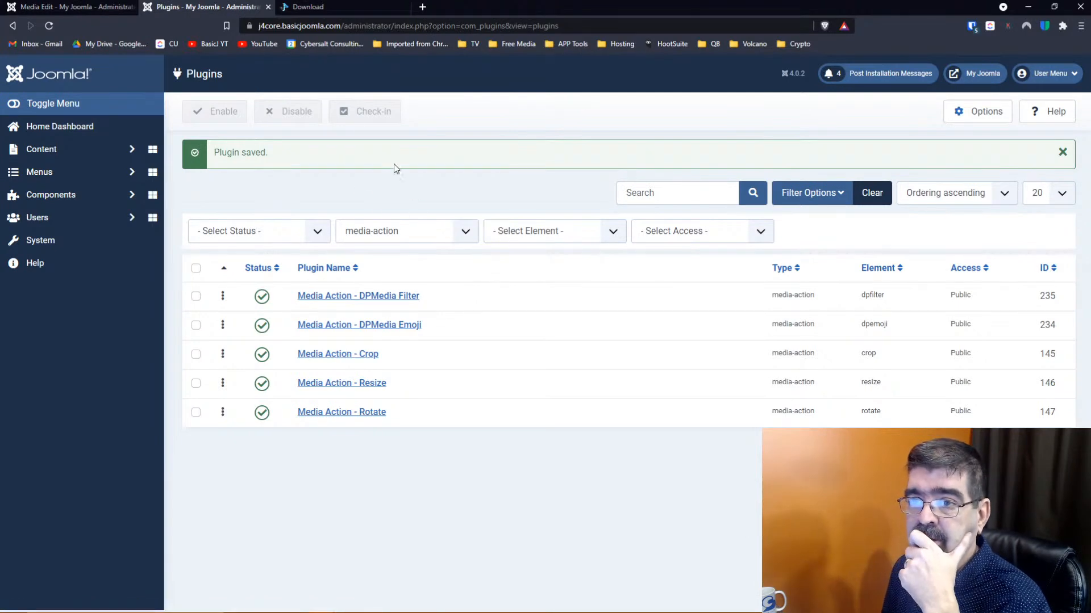
pyautogui.click(73, 8)
pyautogui.click(278, 116)
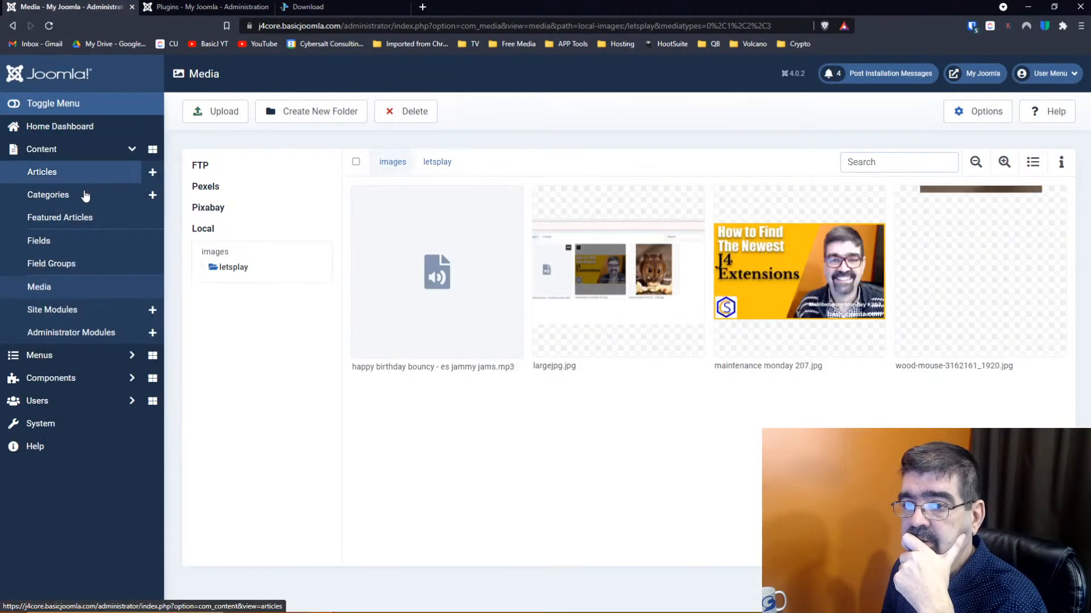
pyautogui.click(92, 378)
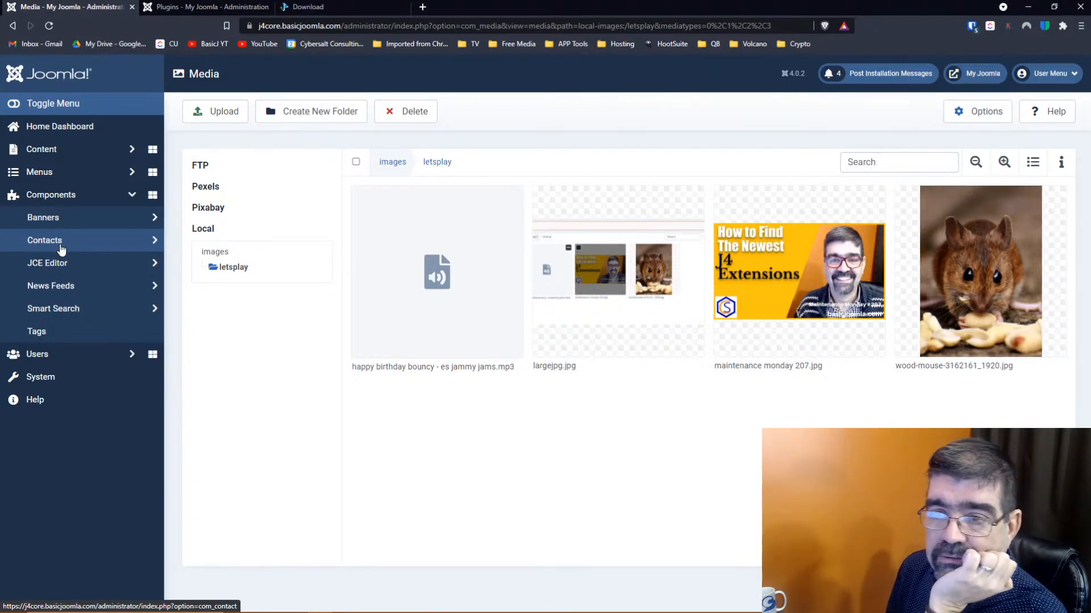
pyautogui.click(310, 6)
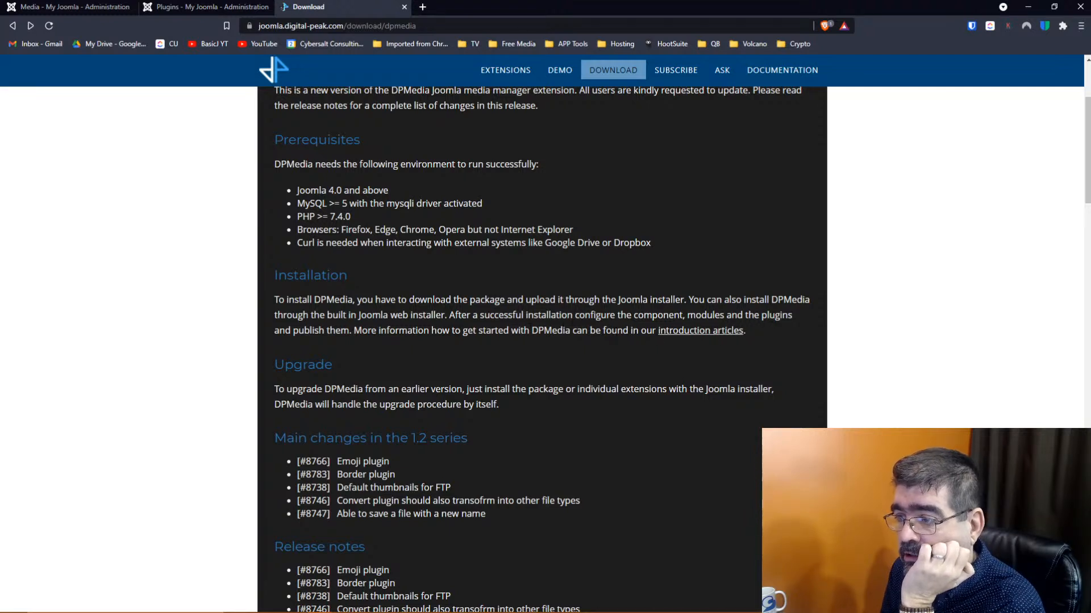
# Read through the DPMedia introduction article on its storage and editing plugins
pyautogui.click(703, 331)
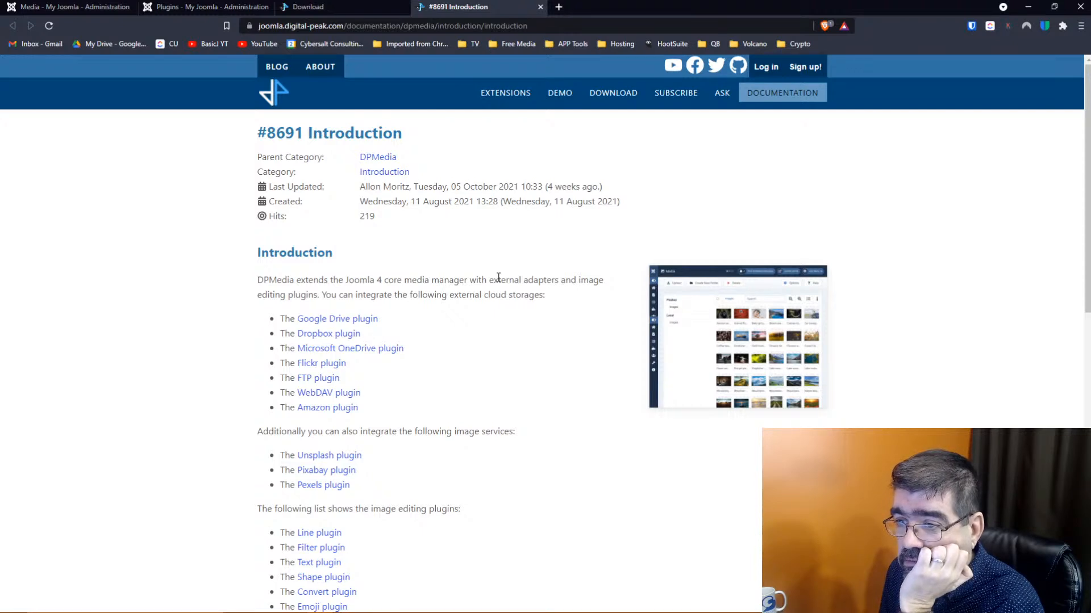
pyautogui.scroll(-1, 498, 277)
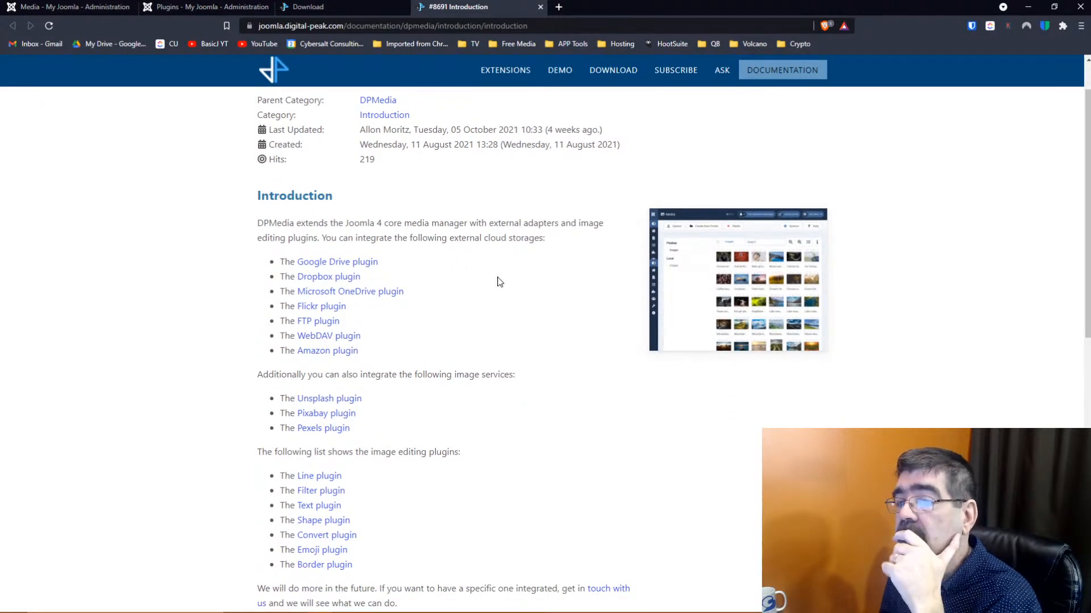
pyautogui.scroll(-1, 514, 284)
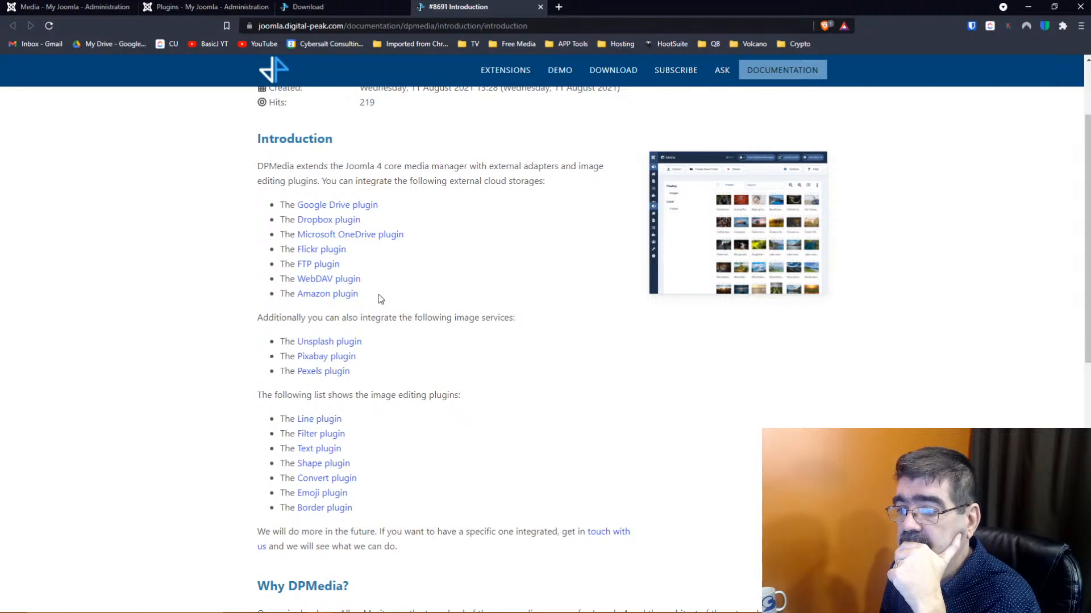
pyautogui.scroll(-2, 378, 295)
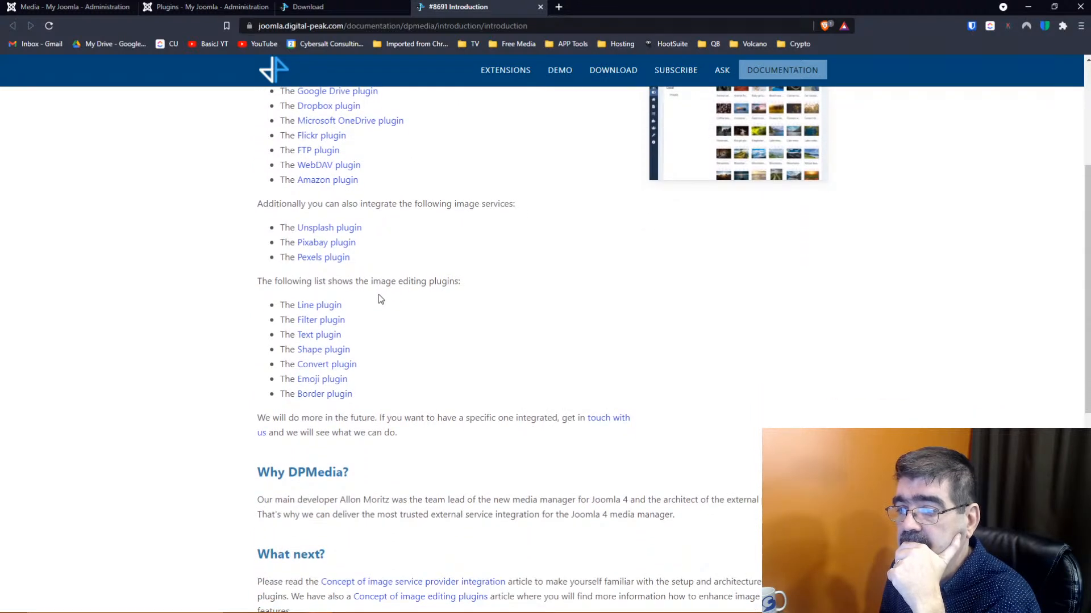
pyautogui.scroll(-2, 378, 295)
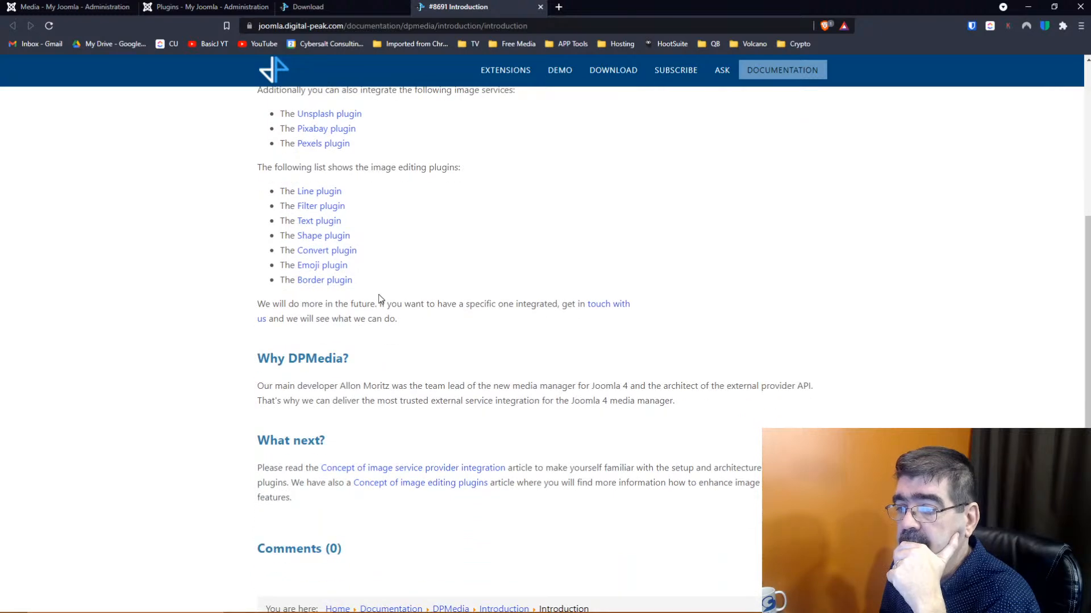
pyautogui.scroll(-3, 379, 294)
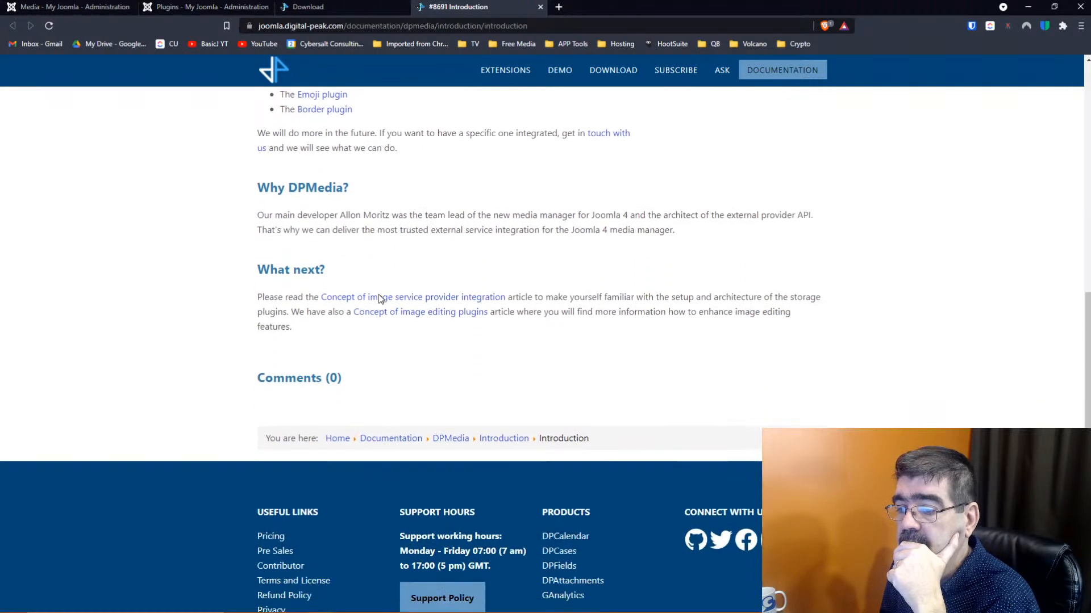
pyautogui.scroll(9, 379, 294)
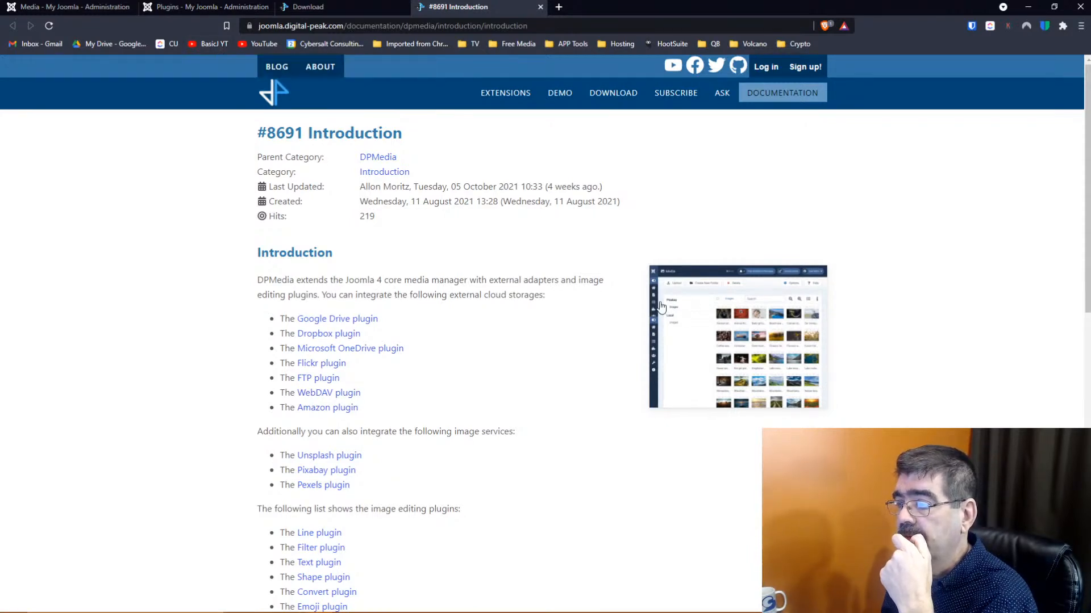
# View the enlarged media manager screenshot, then return to Joomla's Media manager
pyautogui.click(722, 327)
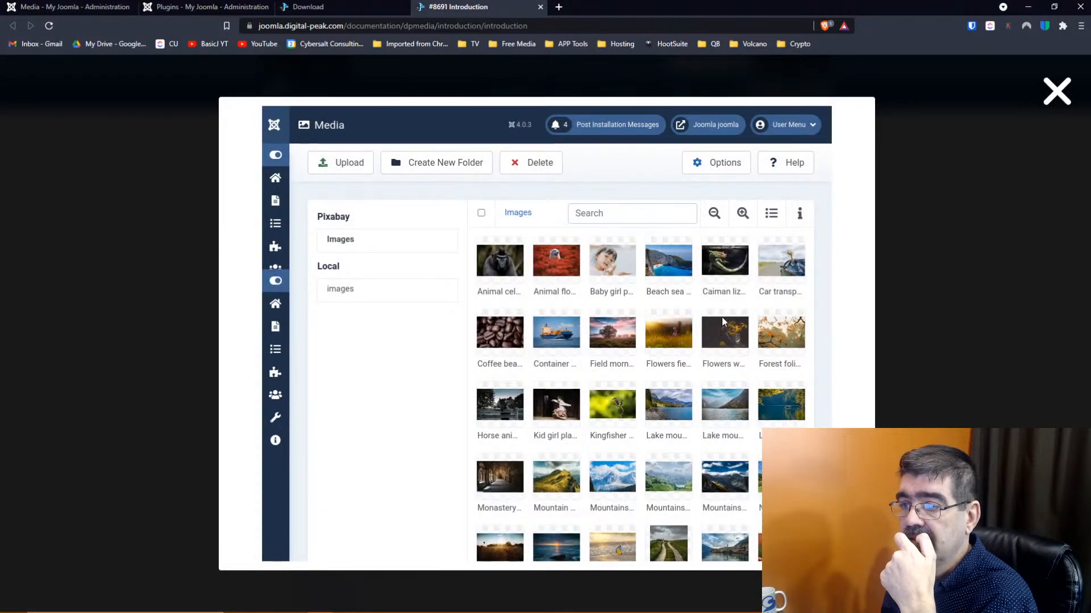
pyautogui.click(155, 222)
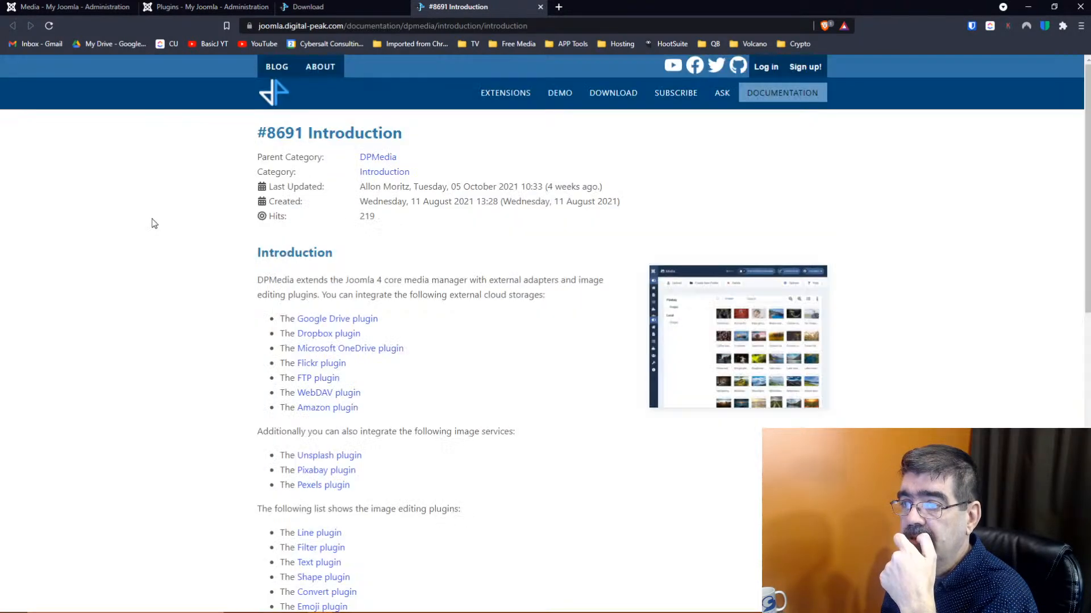
pyautogui.click(43, 6)
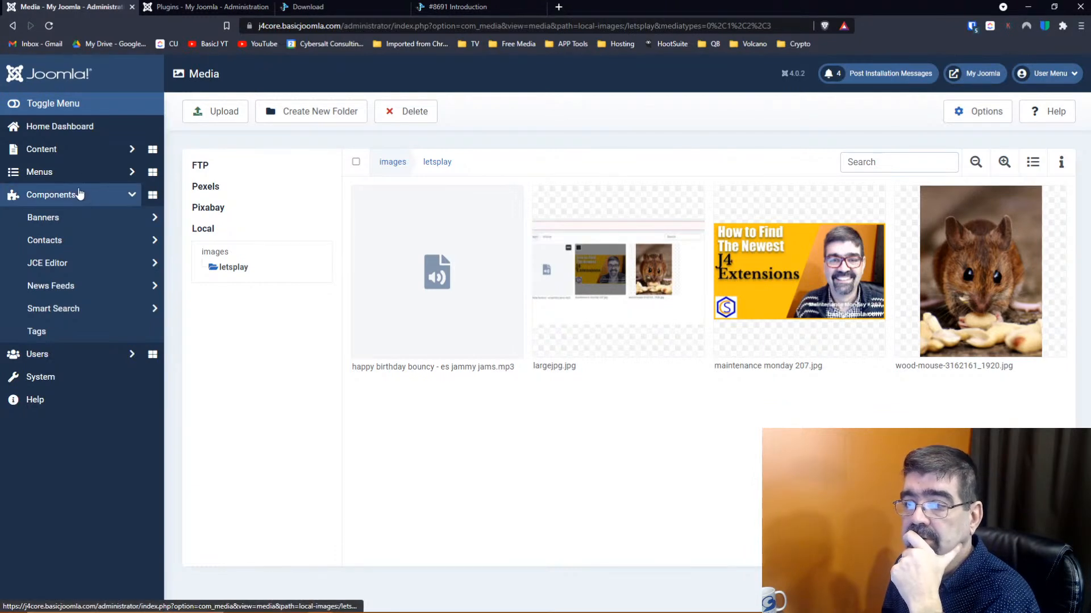
# Open the Media Options and switch to the Plugins component's permission settings
pyautogui.click(969, 111)
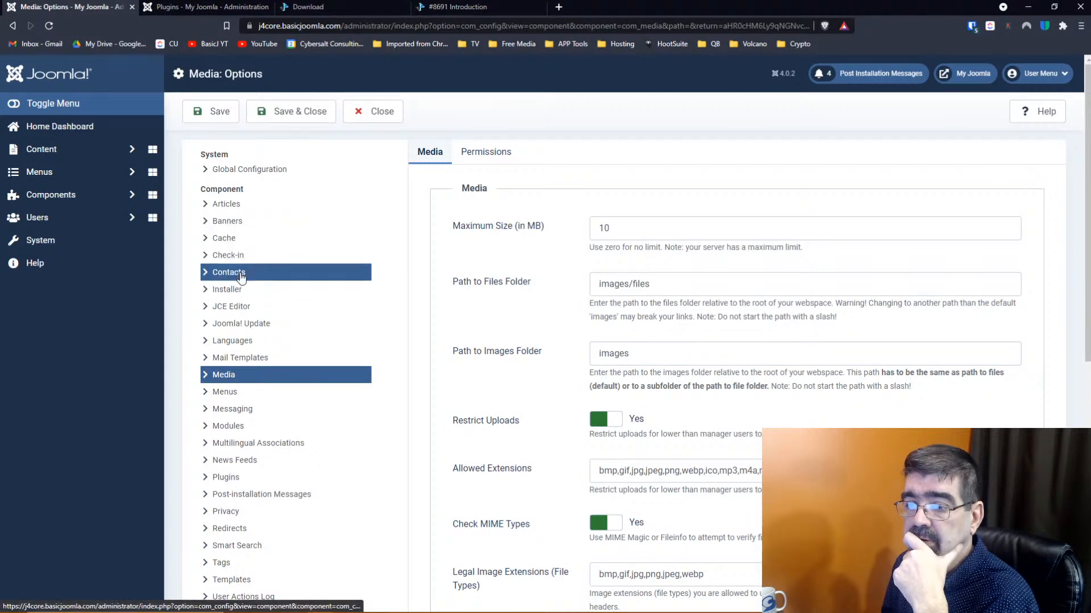
pyautogui.scroll(-1, 241, 277)
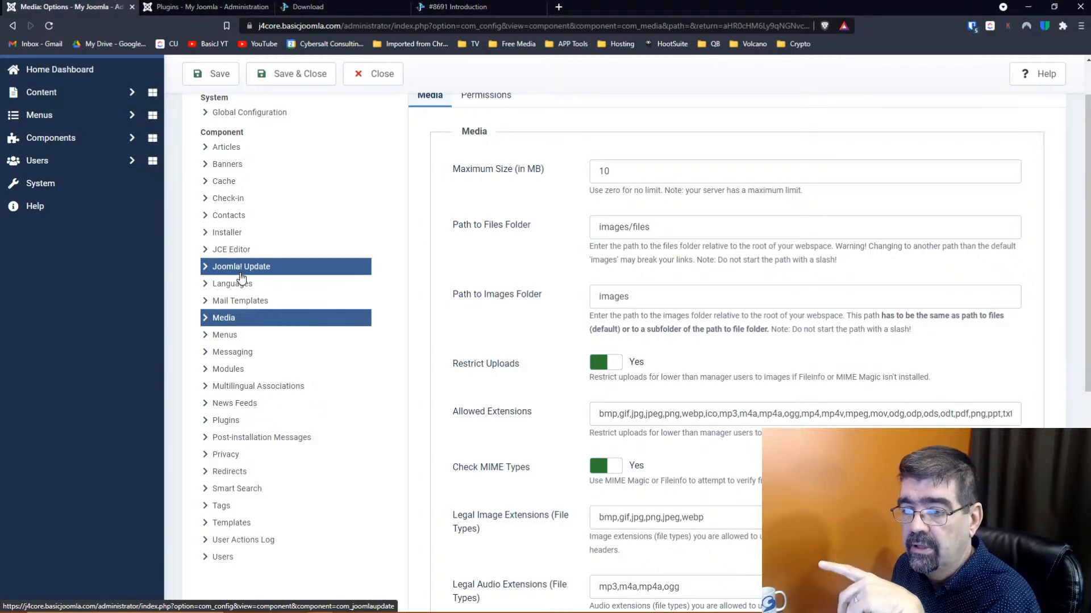
pyautogui.click(218, 422)
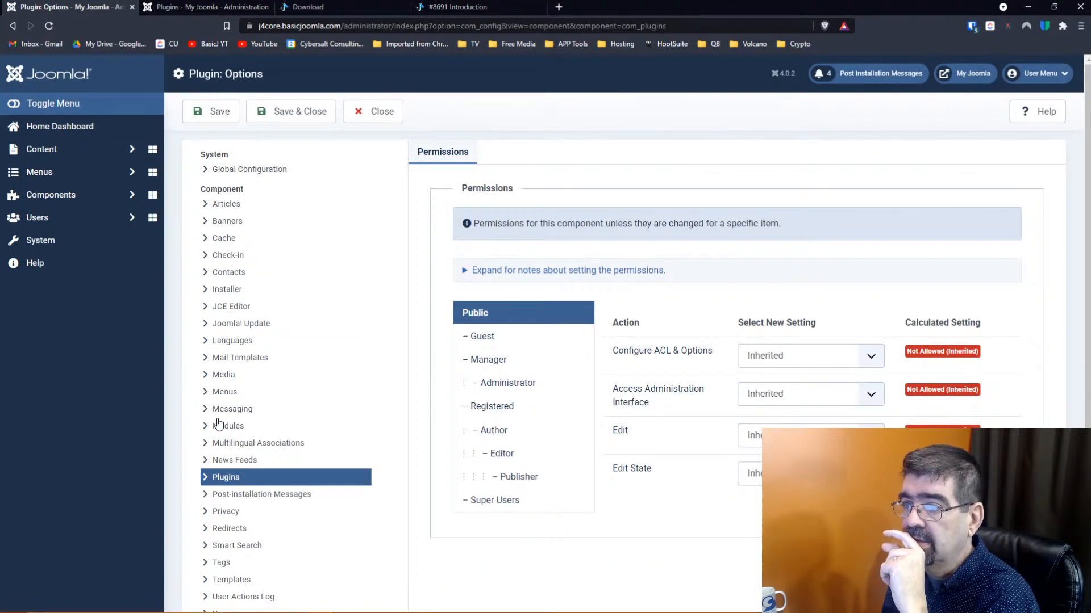
# Close Plugin Options and bring the Digital Peak folder of plugin zips alongside the browser
pyautogui.click(366, 122)
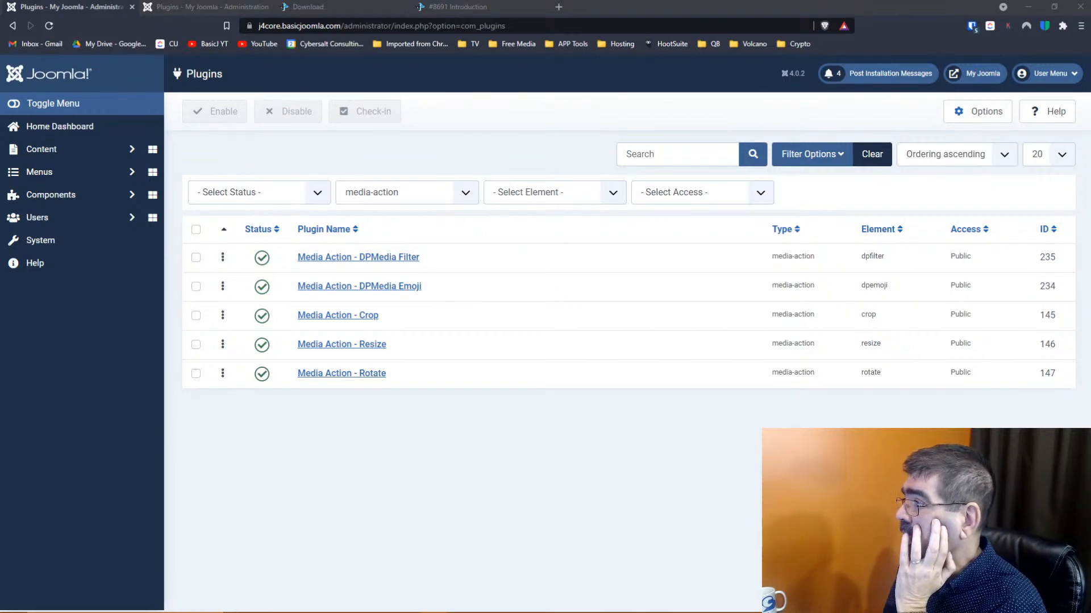
pyautogui.moveTo(1090, 85); pyautogui.dragTo(449, 36)
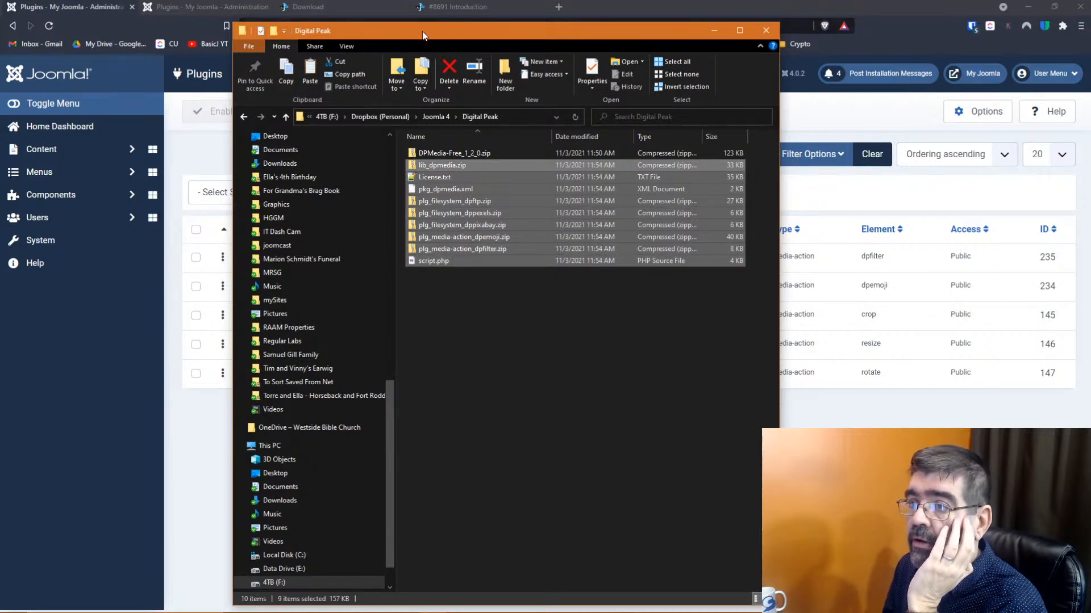
# Upload the DPMedia Filter, Pixabay, Pexels and FTP zips through System > Install > Extensions
pyautogui.moveTo(417, 33); pyautogui.dragTo(0, 34)
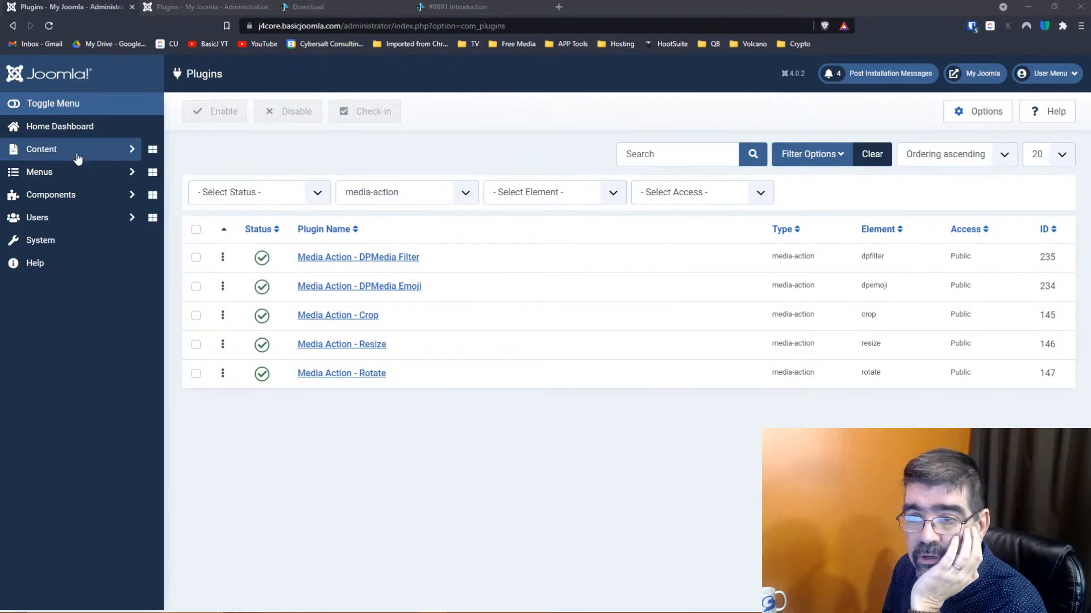
pyautogui.click(44, 243)
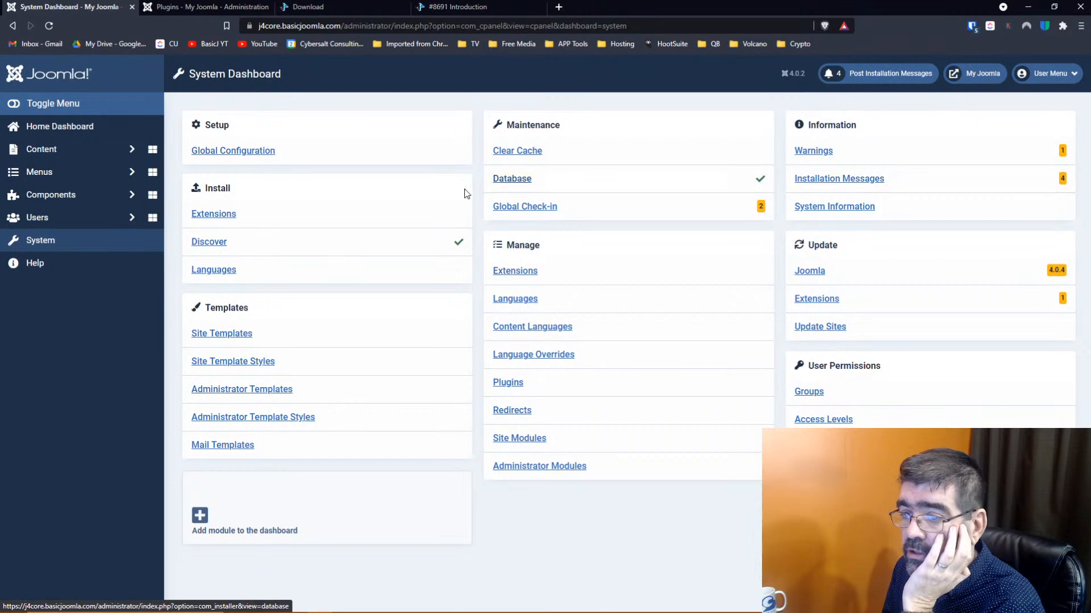
pyautogui.click(215, 218)
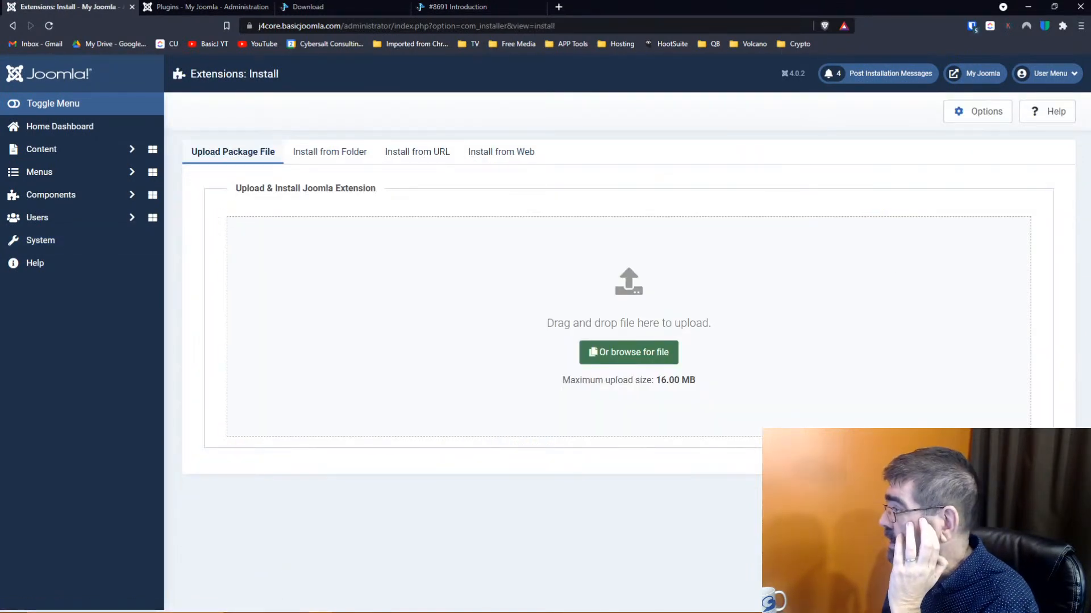
pyautogui.moveTo(710, 8); pyautogui.dragTo(561, 308)
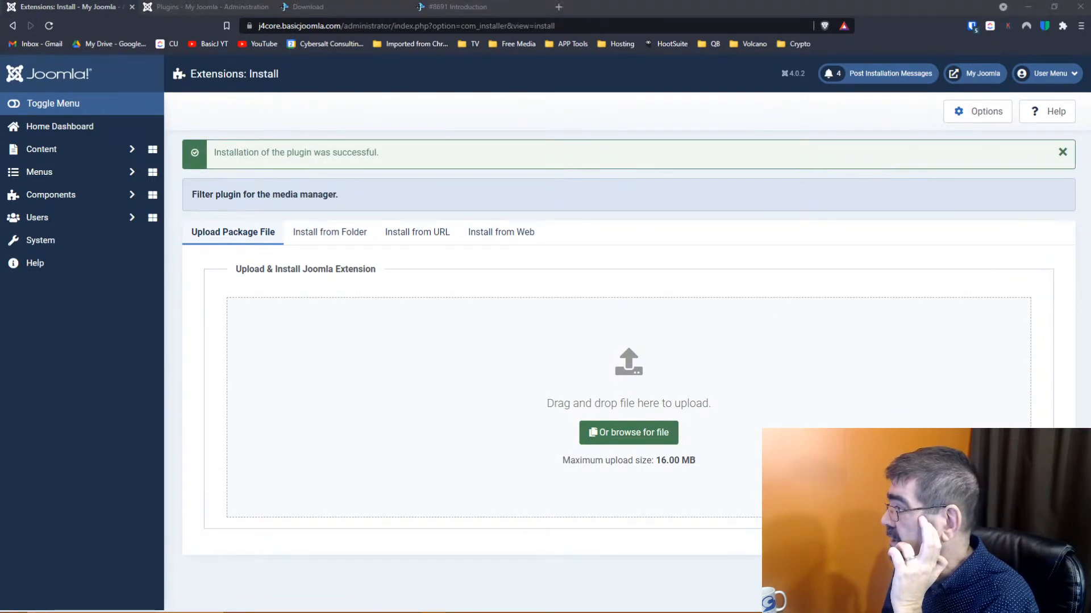
pyautogui.moveTo(570, 360); pyautogui.dragTo(530, 395)
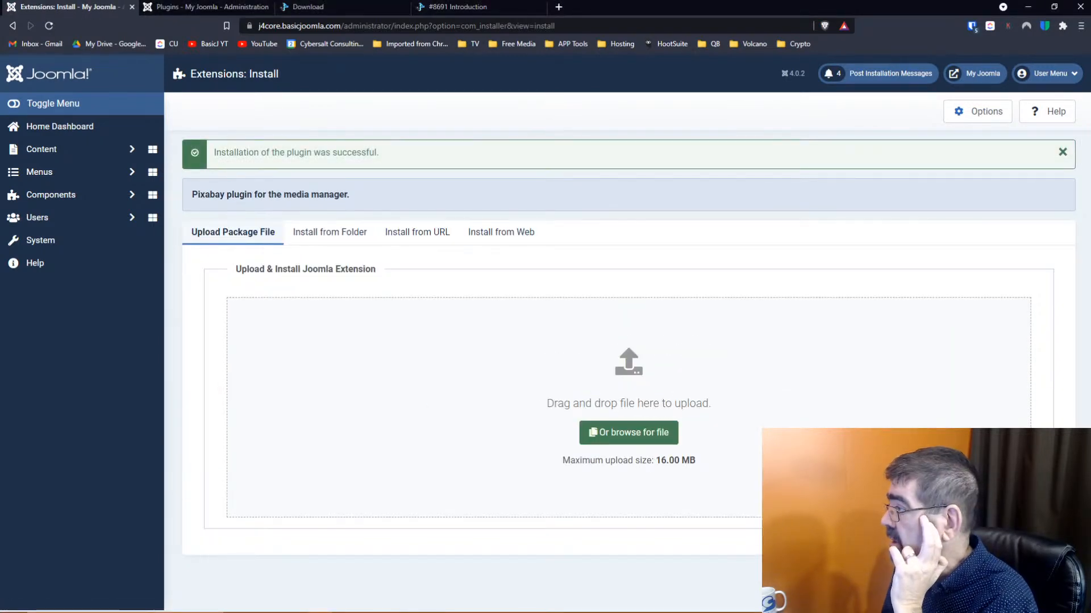
pyautogui.moveTo(711, 344); pyautogui.dragTo(491, 367)
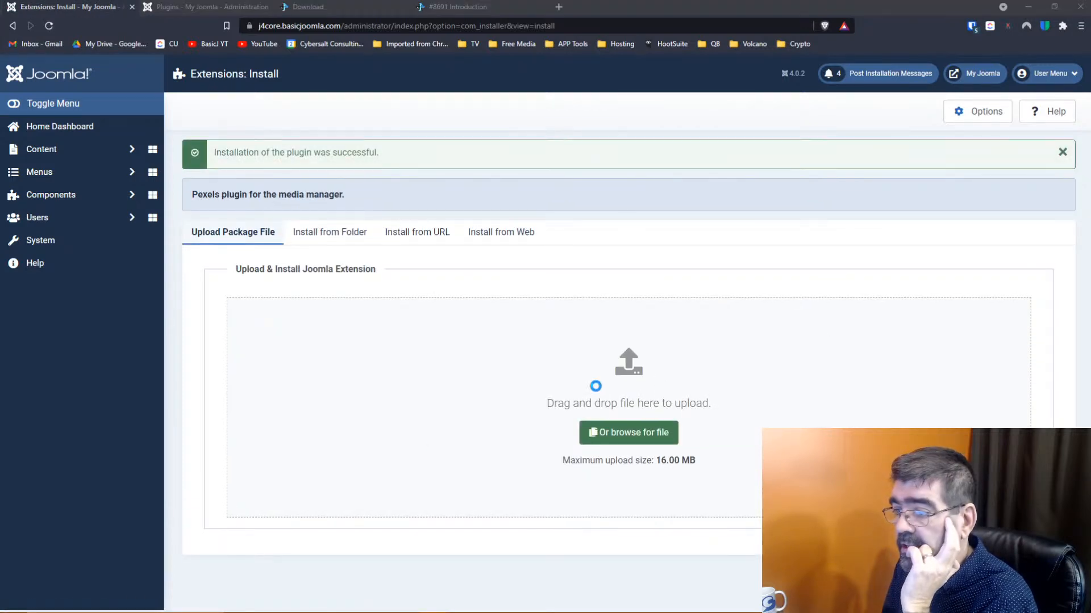
pyautogui.moveTo(696, 364); pyautogui.dragTo(637, 395)
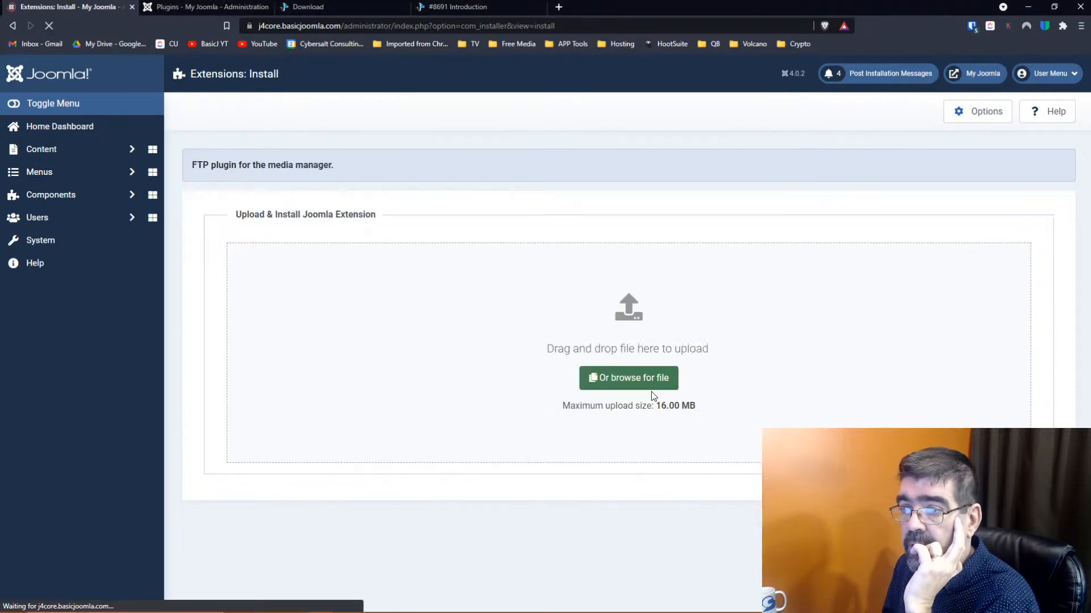
pyautogui.click(45, 248)
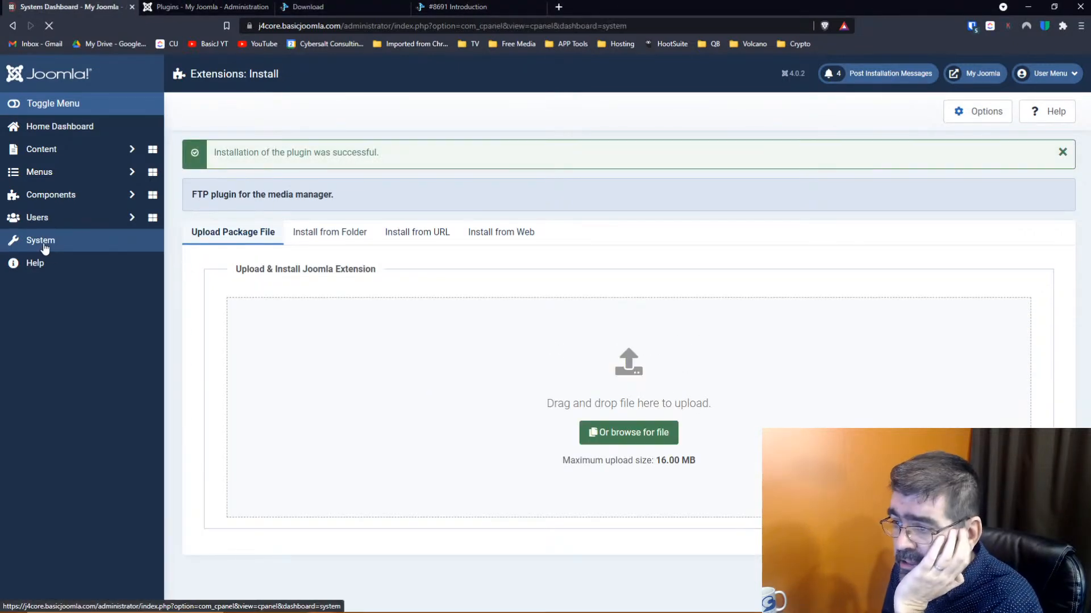
# Show all plugin types in System > Plugins and sort the list by ID
pyautogui.click(508, 384)
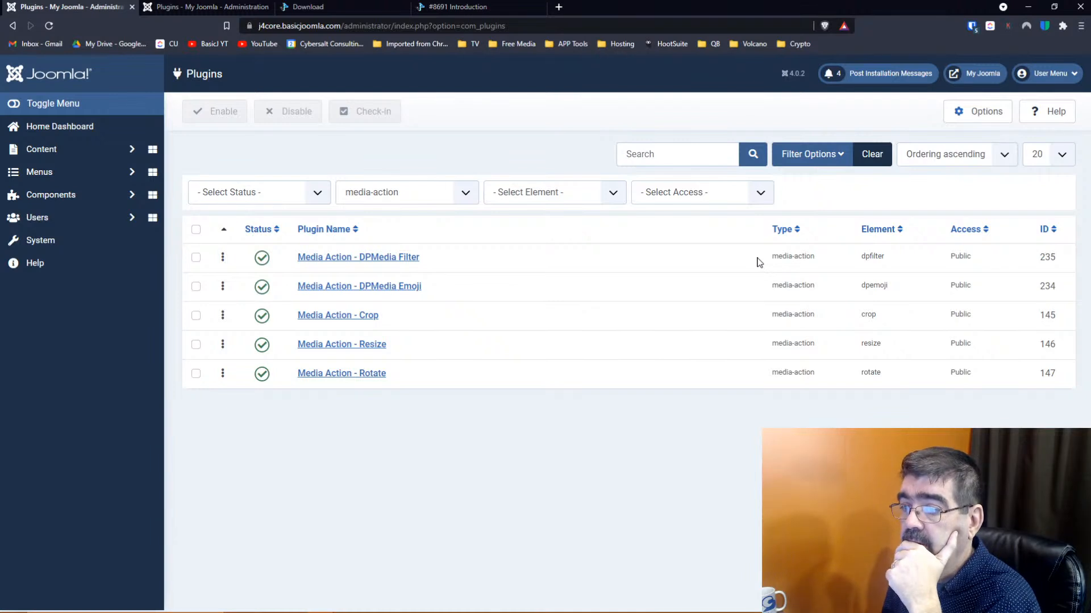
pyautogui.click(436, 194)
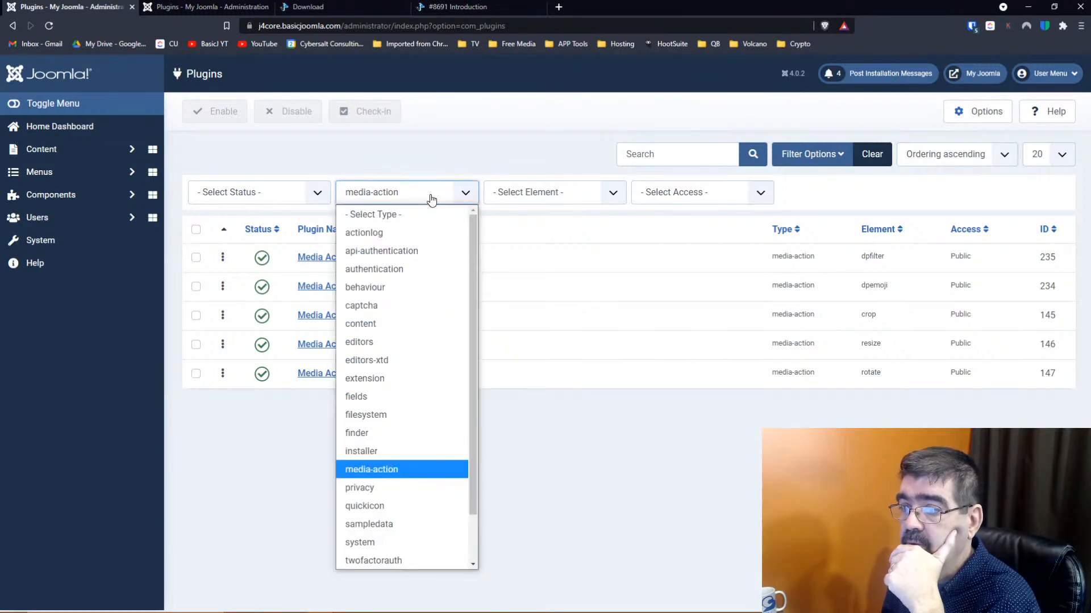
pyautogui.click(420, 214)
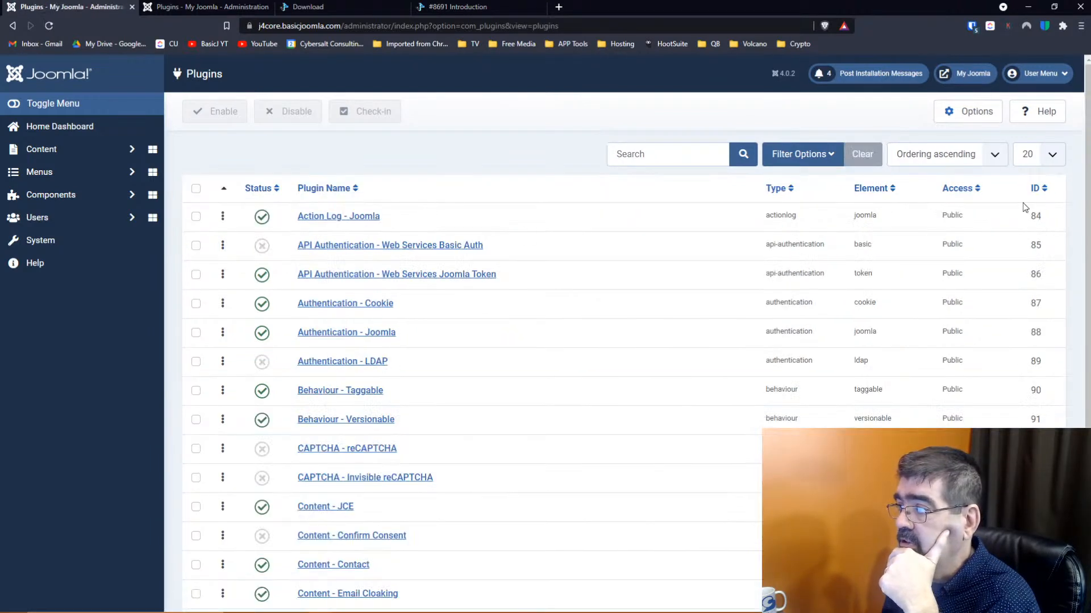
pyautogui.click(1035, 191)
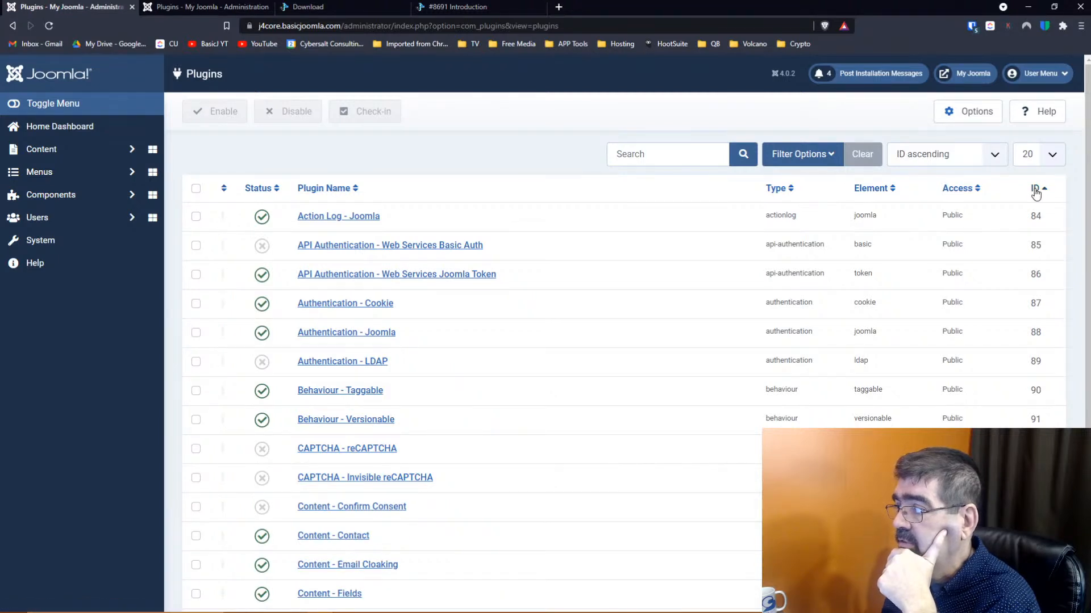
pyautogui.click(1036, 191)
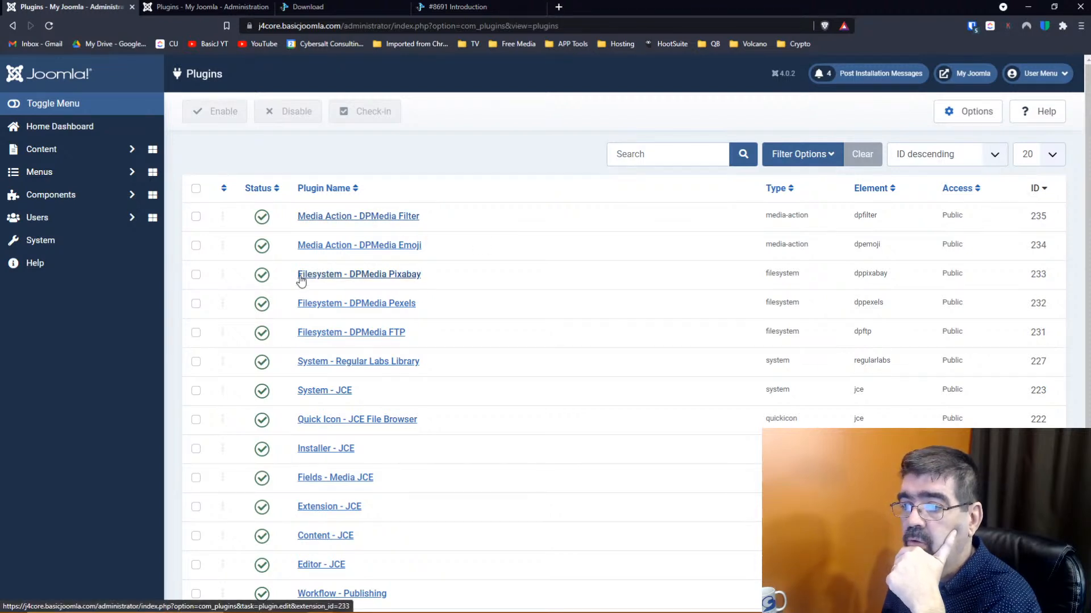
pyautogui.click(341, 275)
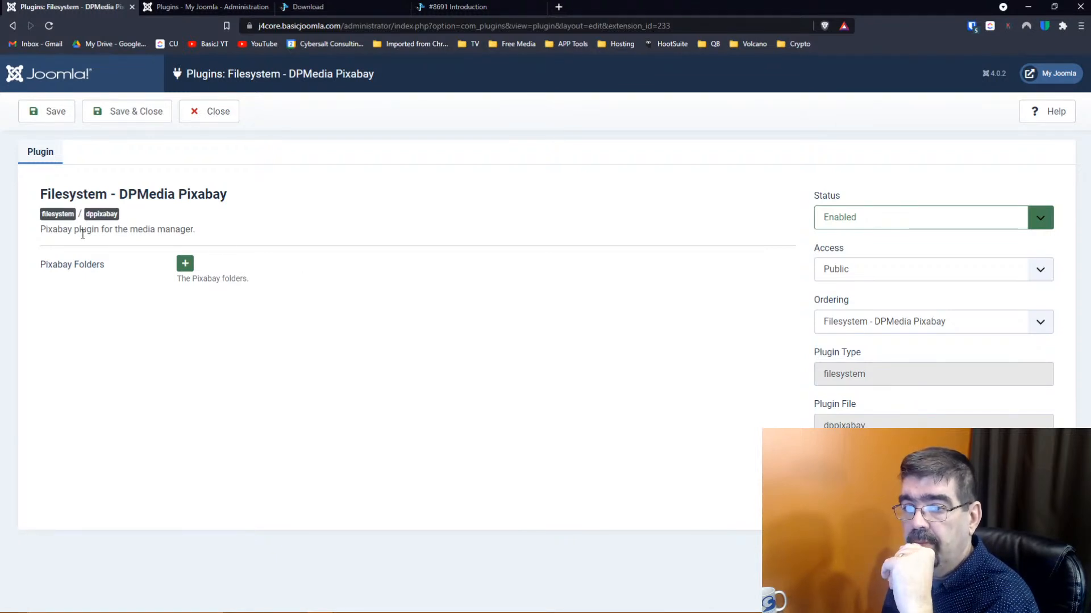
pyautogui.click(185, 265)
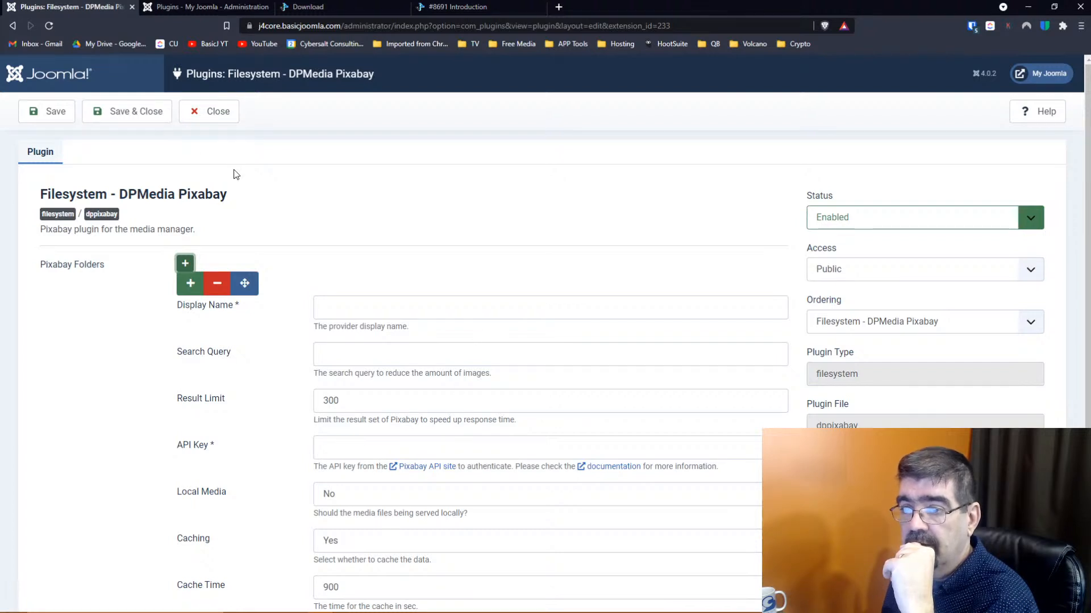
pyautogui.click(222, 121)
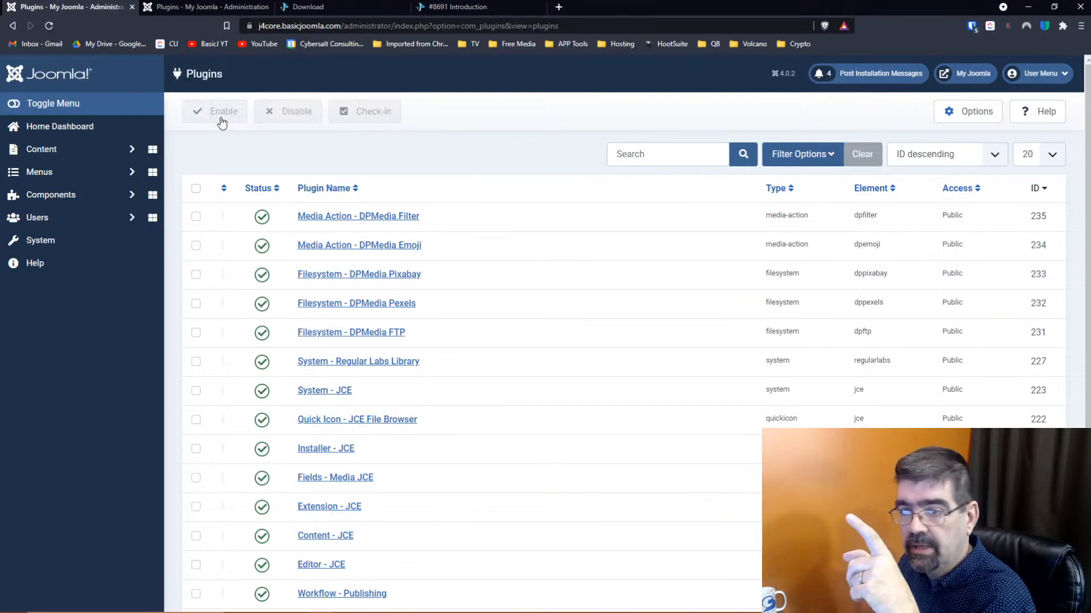
# Add an FTP Folders entry with display name 'Cybersalt' to Filesystem - DPMedia FTP
pyautogui.click(365, 337)
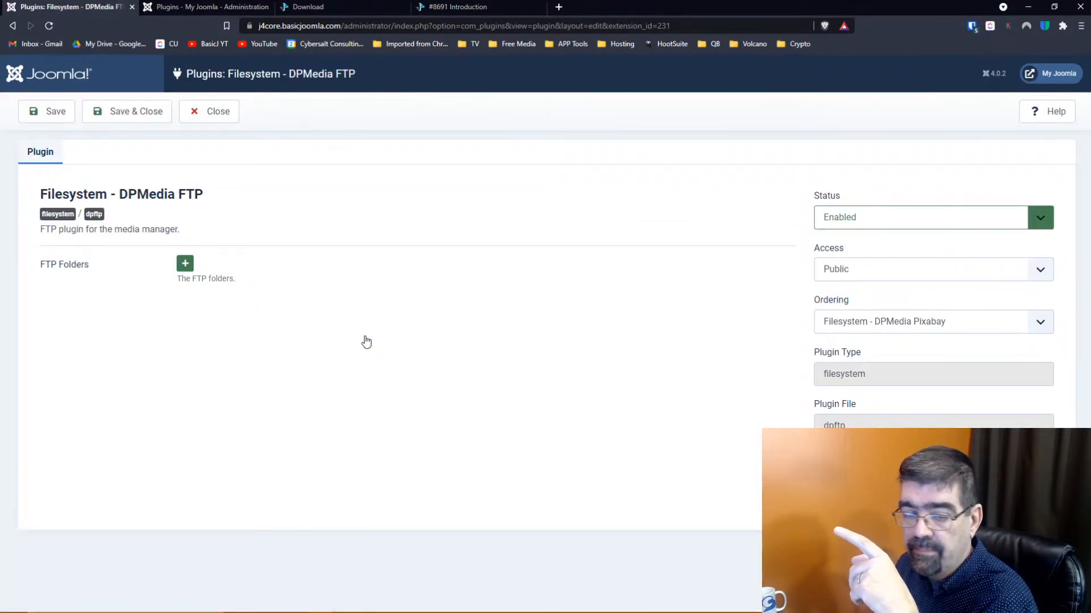
pyautogui.click(184, 265)
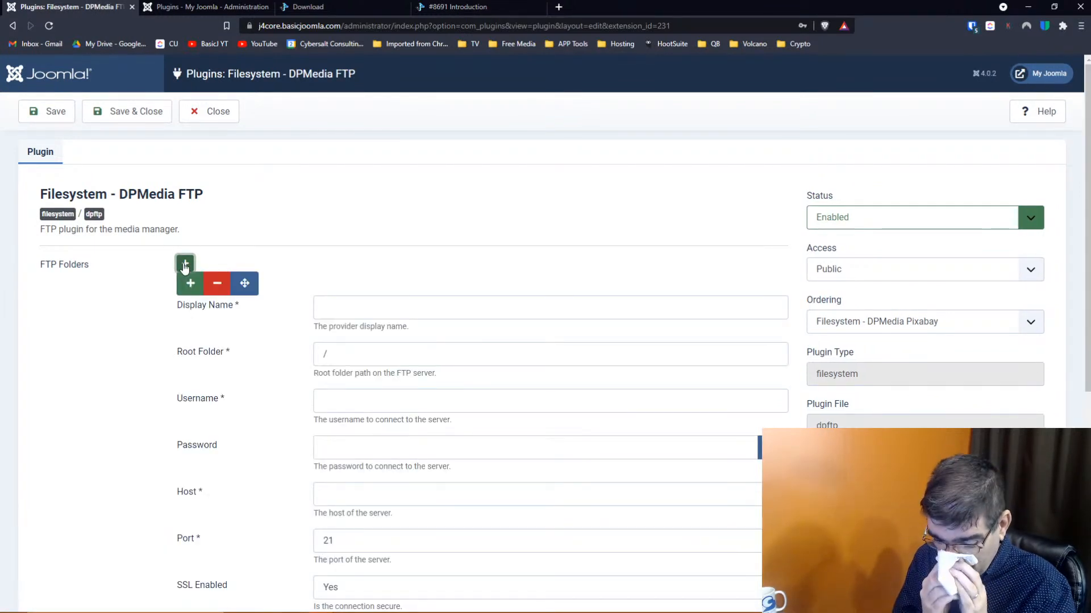
pyautogui.click(377, 316)
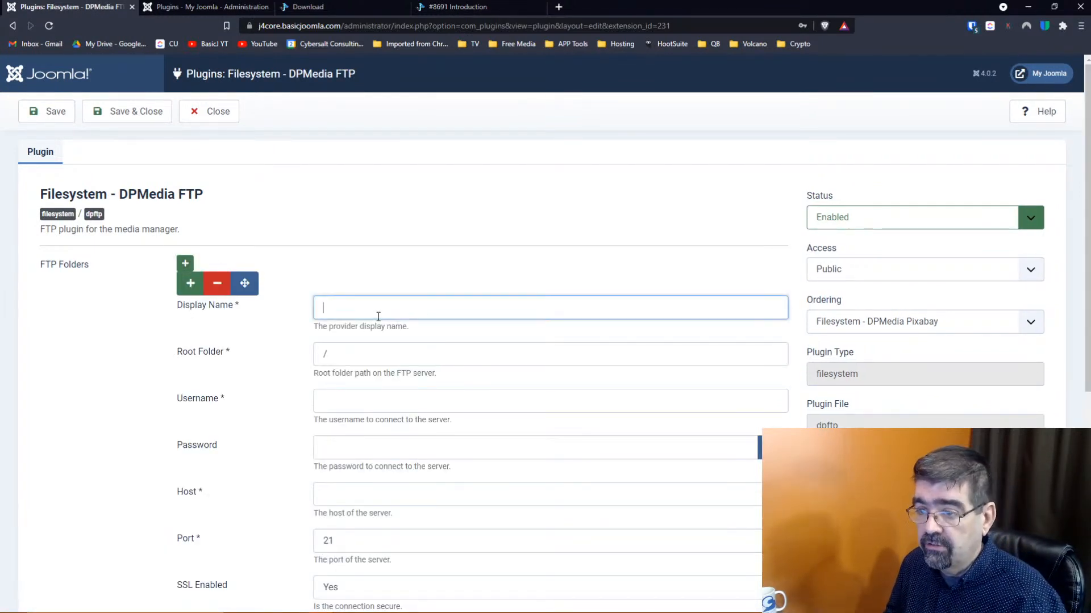
pyautogui.write('Cybersalt')
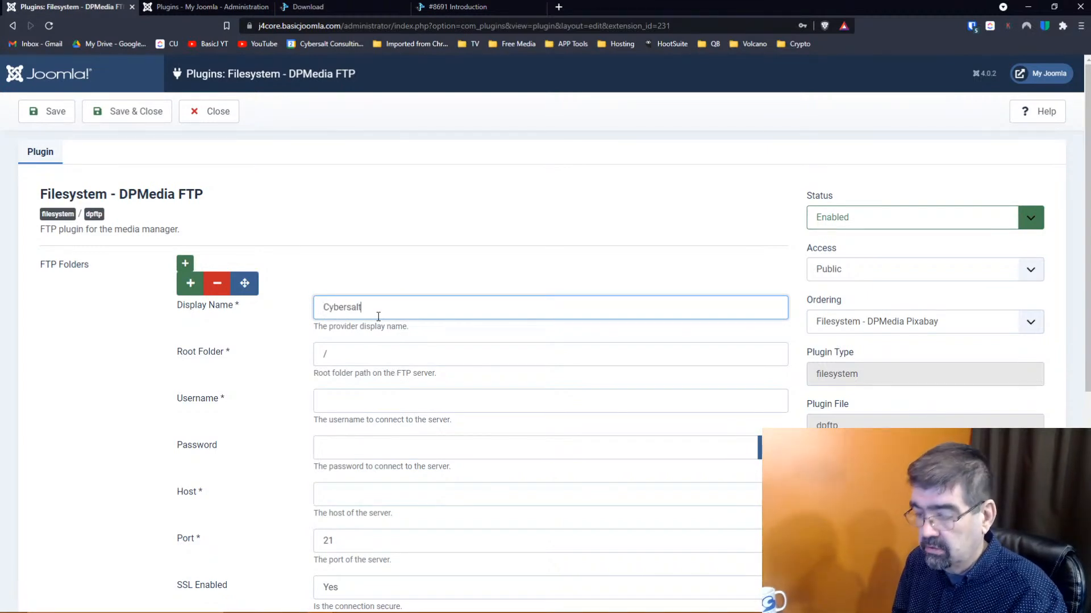
pyautogui.press('Tab')
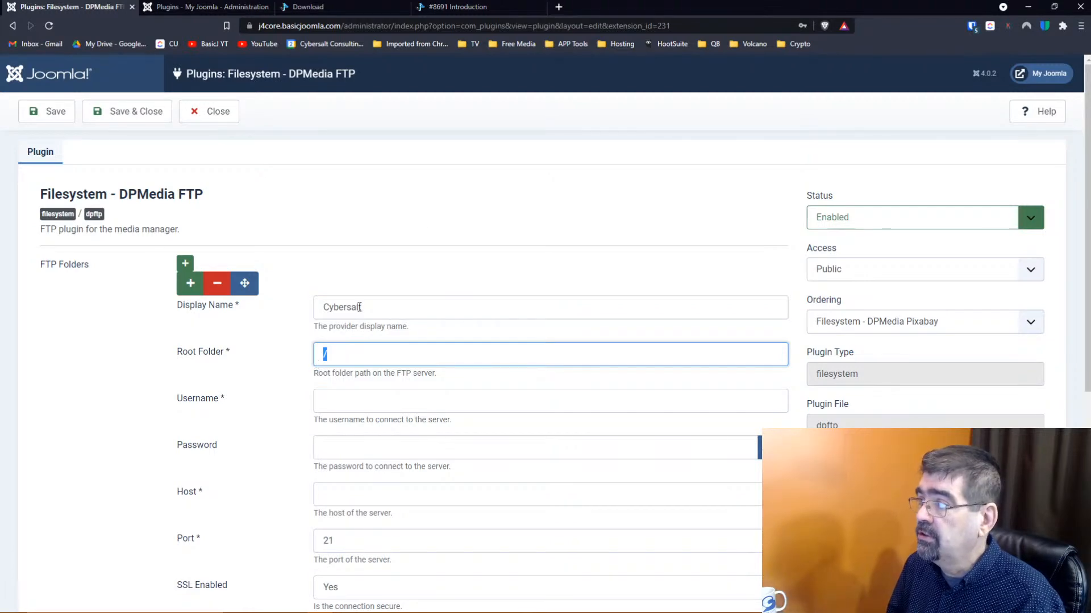
pyautogui.click(559, 7)
pyautogui.hotkey('ctrl', 'w')
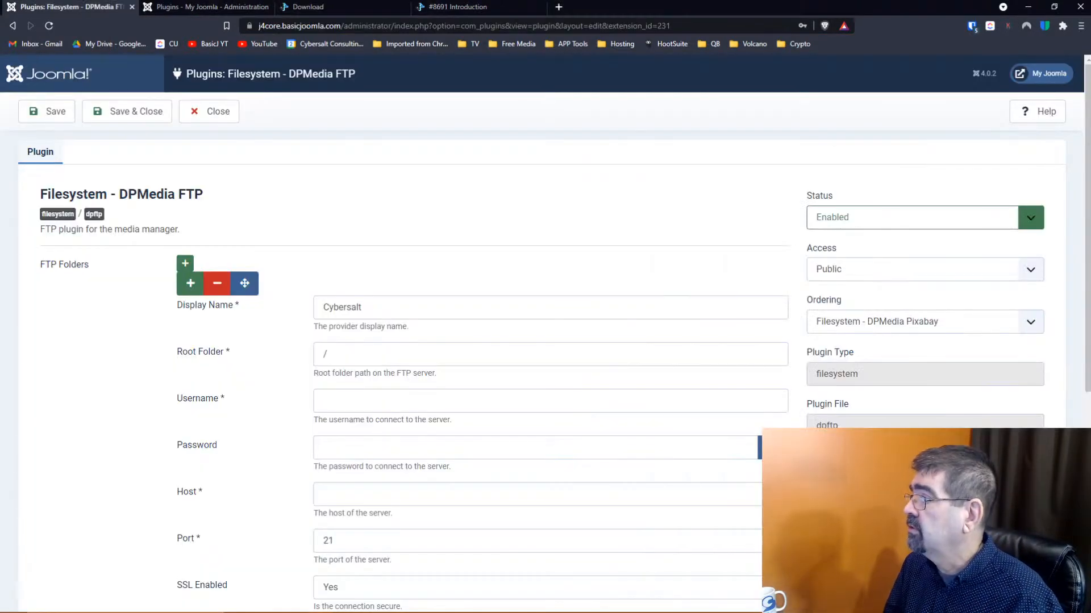
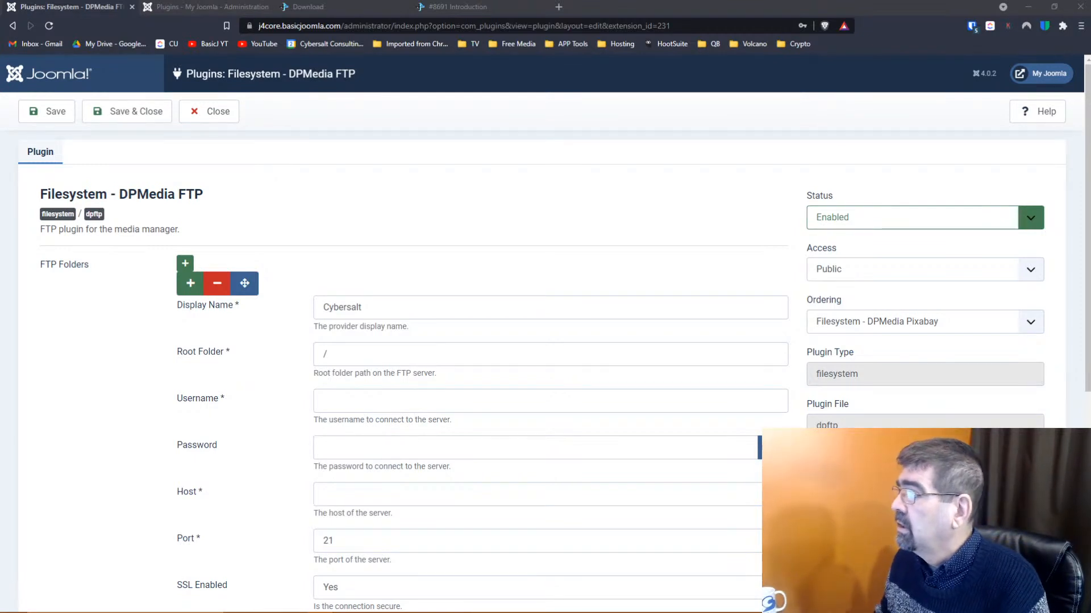
# Bring the cPanel browser window to the front, setting the Joomla FTP plugin form aside
pyautogui.hotkey('alt', 'Tab')
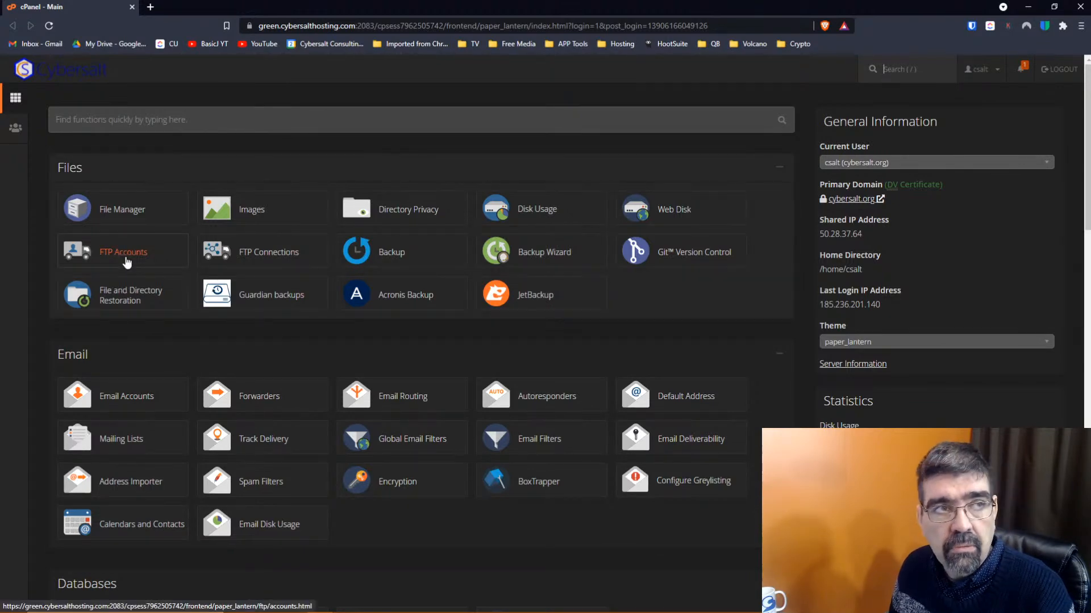
# Start a new FTP account on cybersalt.org and enter its login name
pyautogui.click(126, 261)
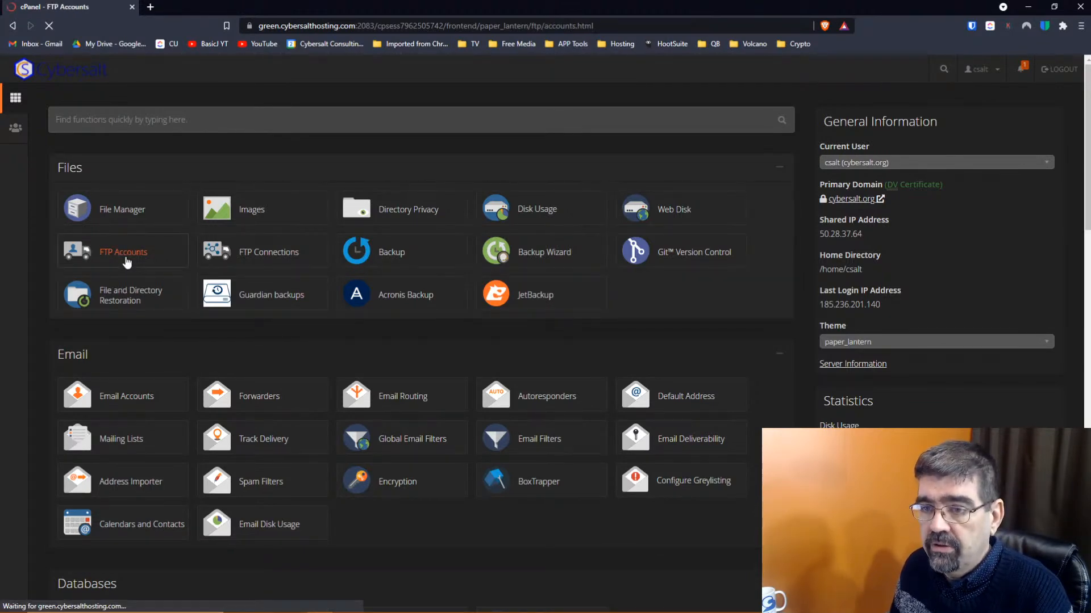
pyautogui.click(126, 258)
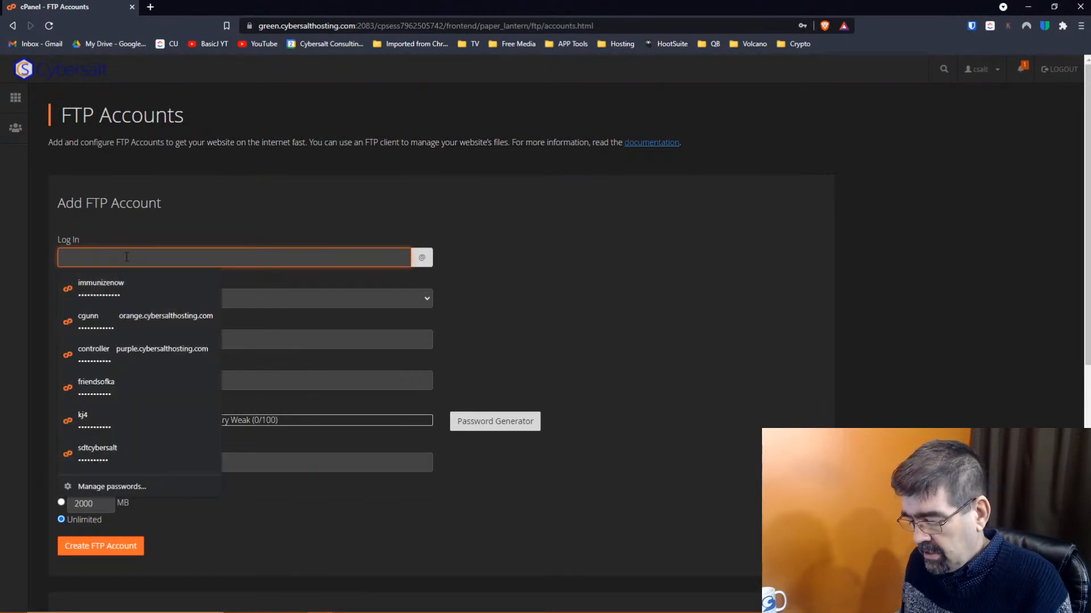
pyautogui.write('dp')
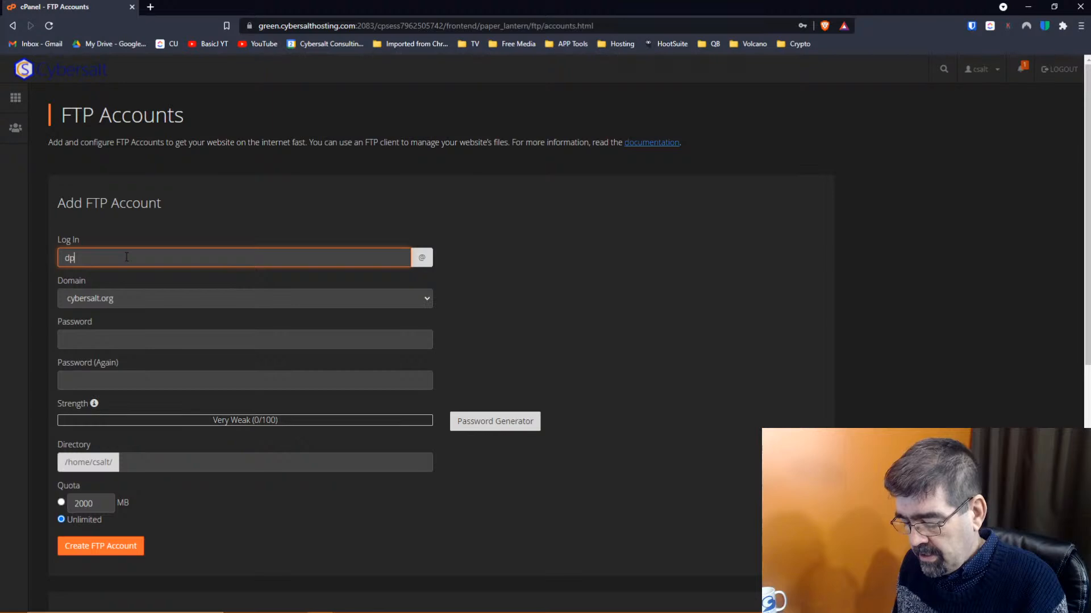
pyautogui.write('media')
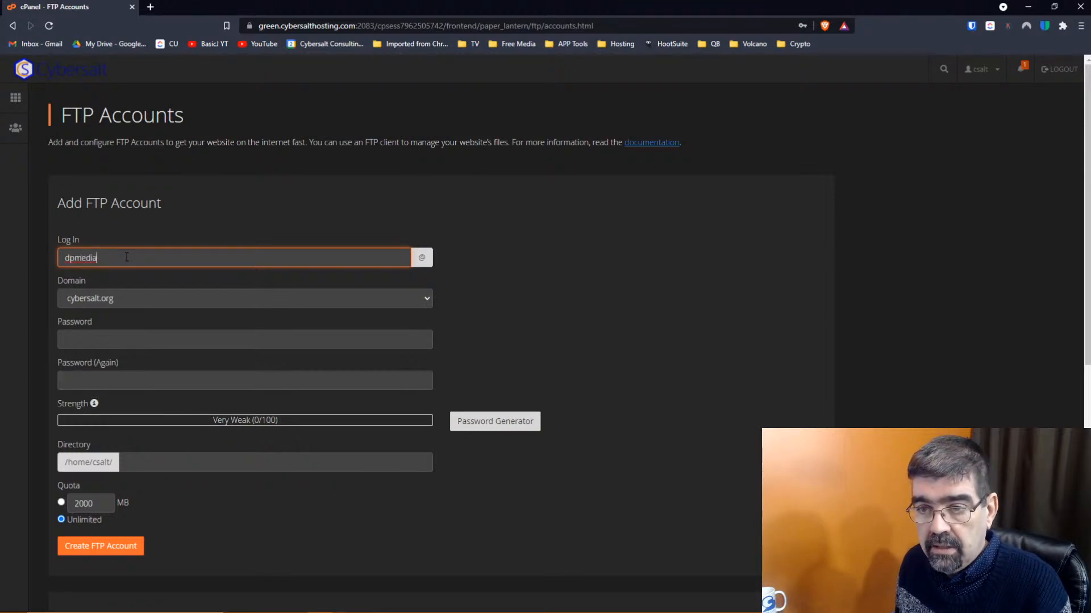
pyautogui.press('Tab')
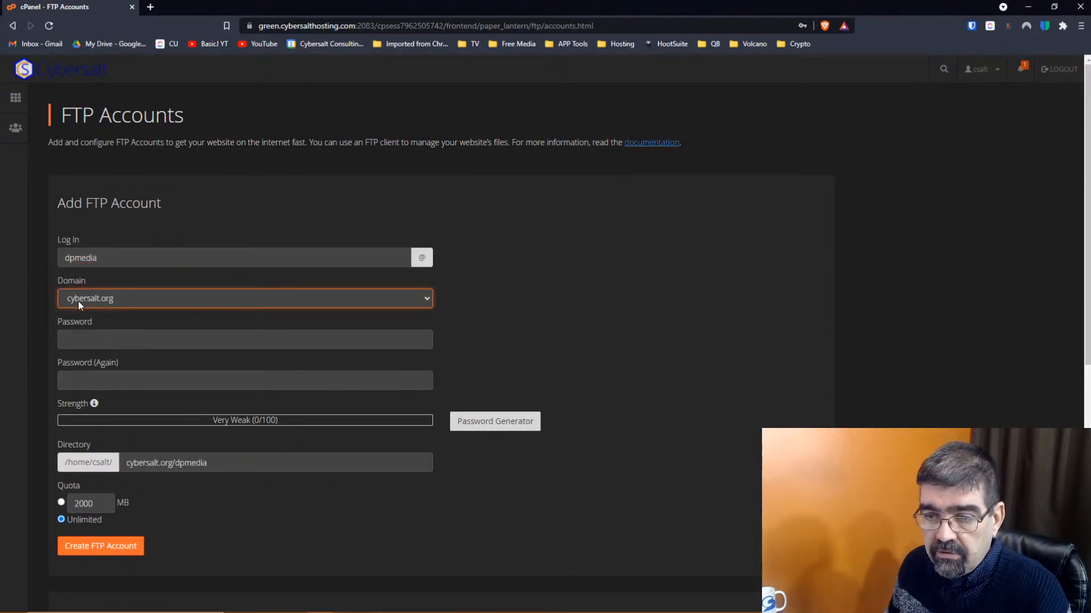
# Generate a strong password with Bitwarden and enter it in both password fields
pyautogui.click(125, 336)
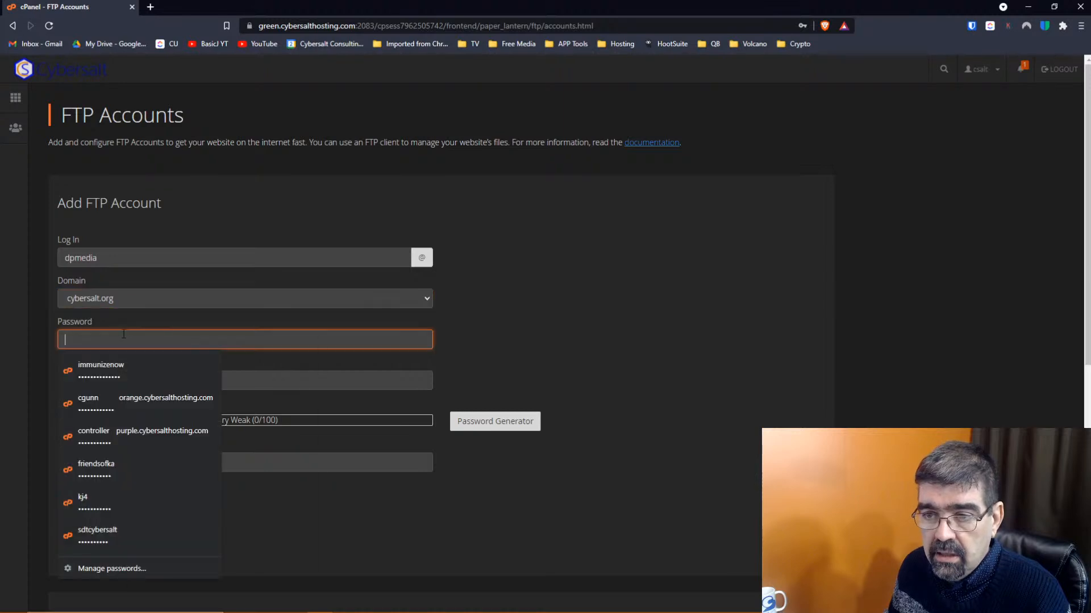
pyautogui.rightClick(124, 339)
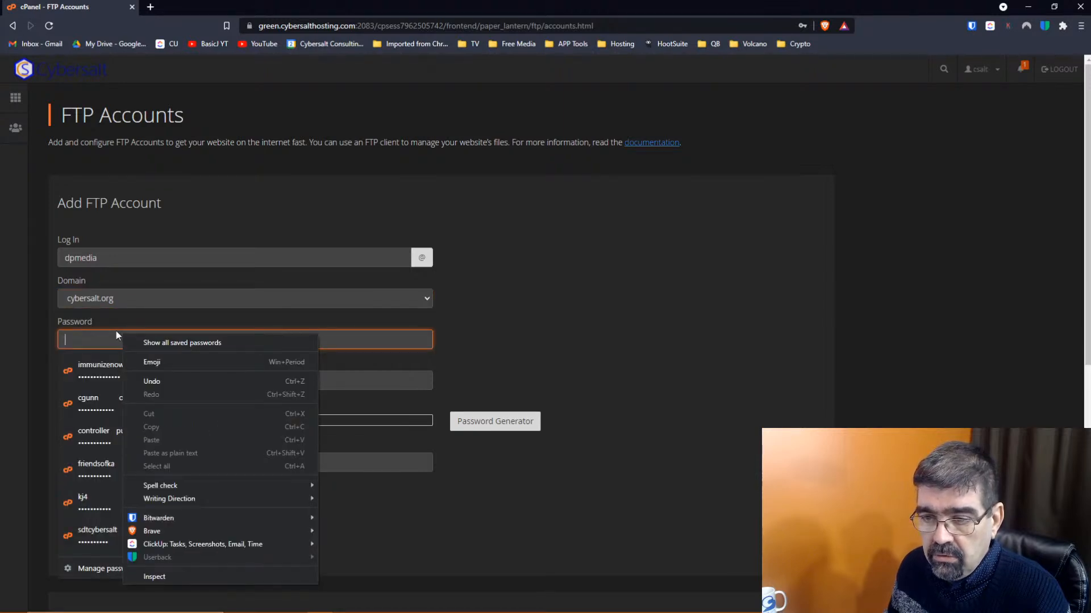
pyautogui.moveTo(243, 530)
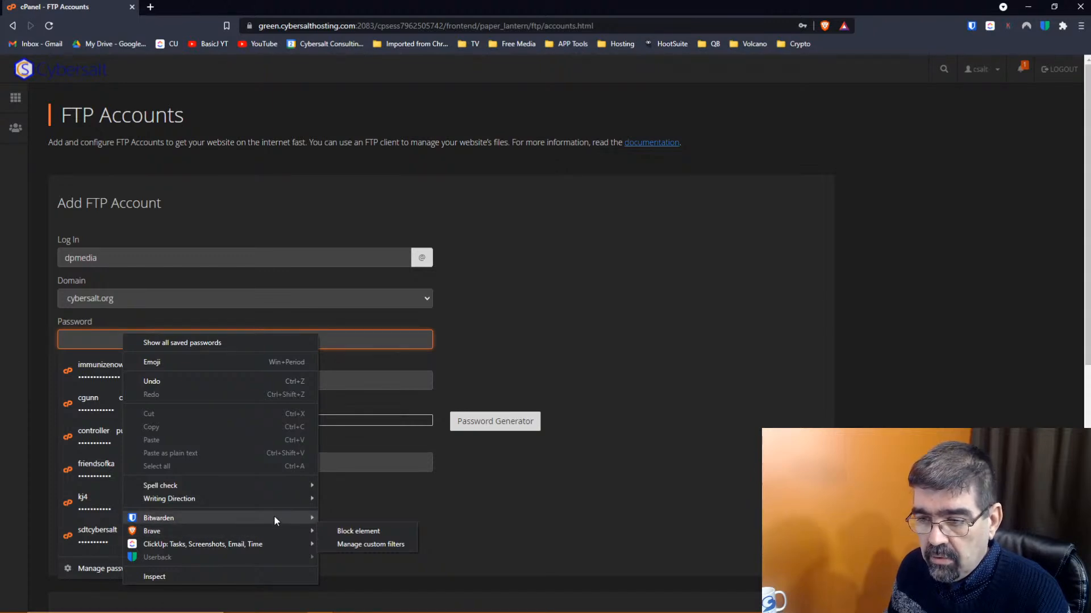
pyautogui.moveTo(276, 518)
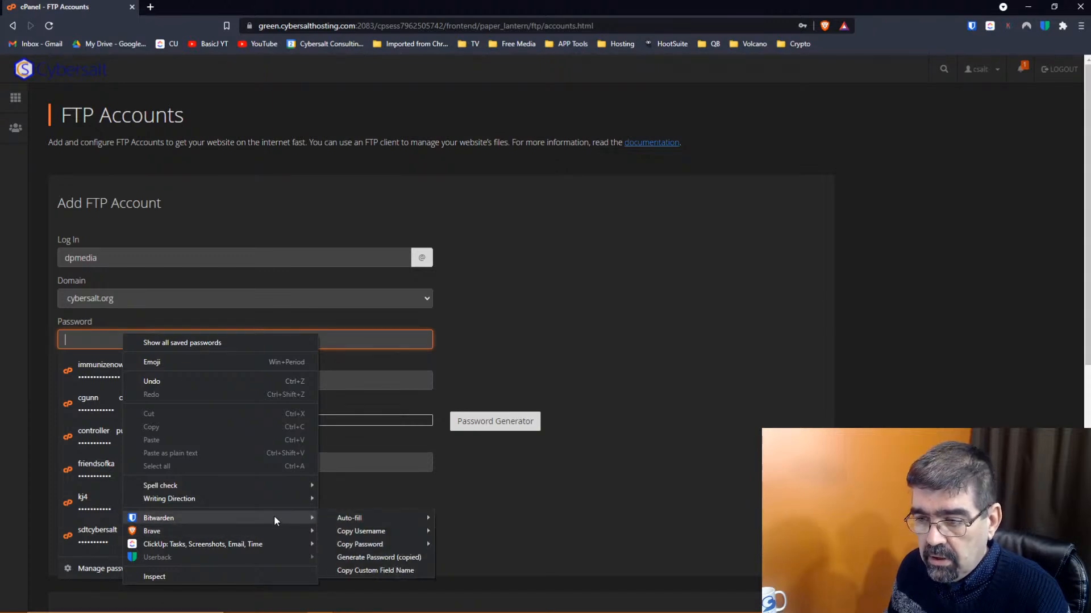
pyautogui.click(379, 557)
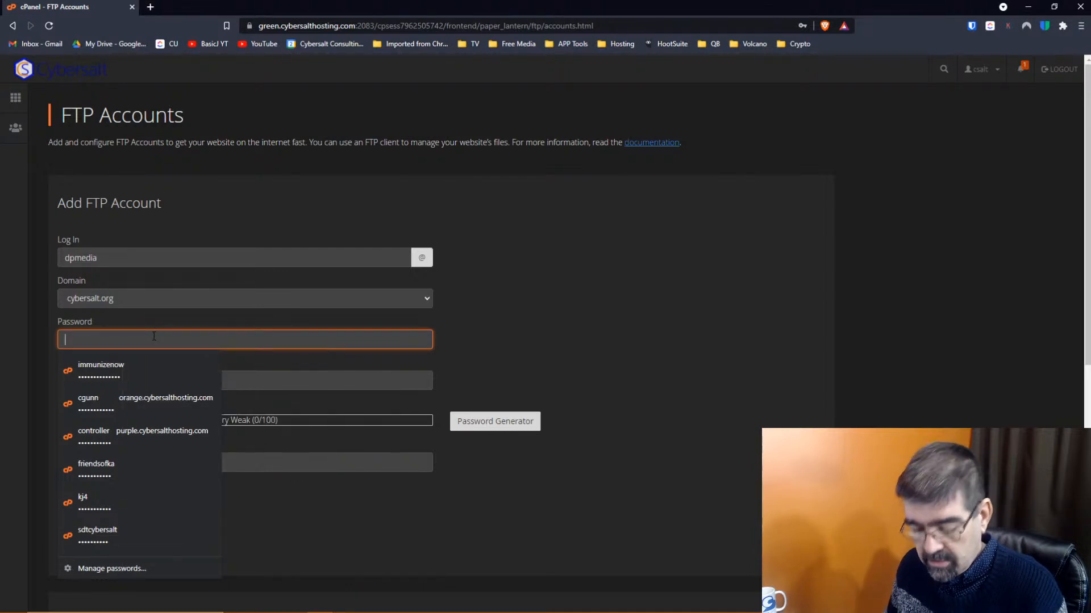
pyautogui.hotkey('ctrl', 'v')
pyautogui.click(165, 380)
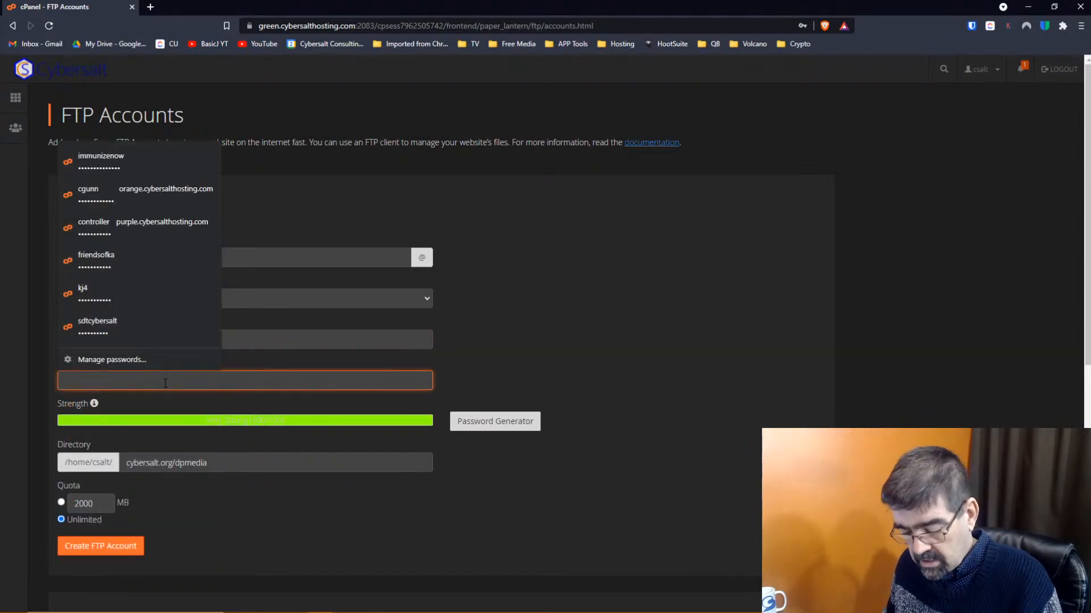
pyautogui.hotkey('ctrl', 'v')
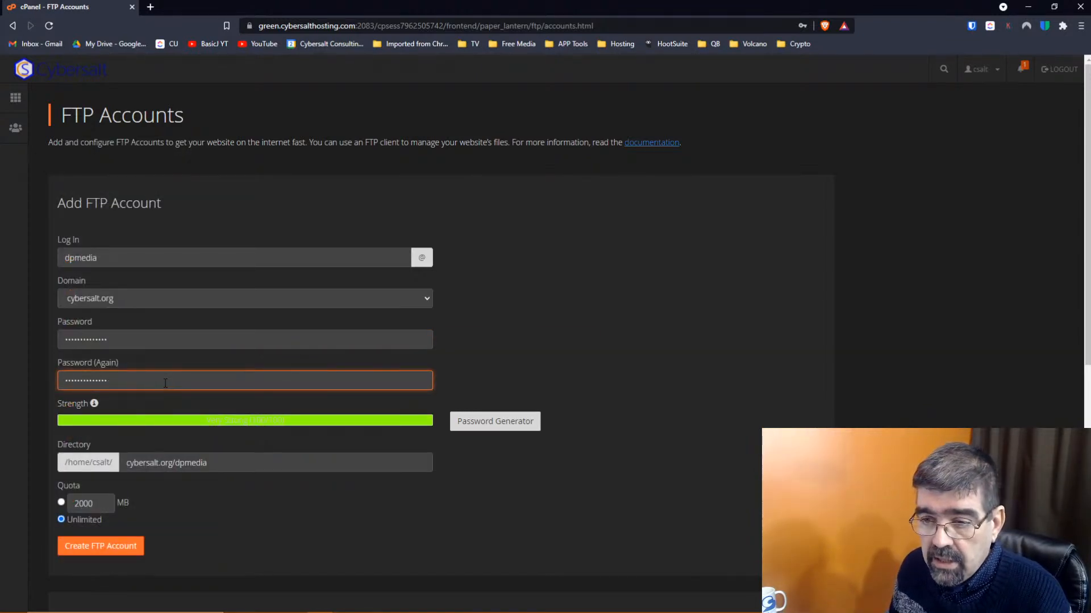
# Select the default directory path and open cPanel home in a new tab
pyautogui.scroll(-2, 166, 383)
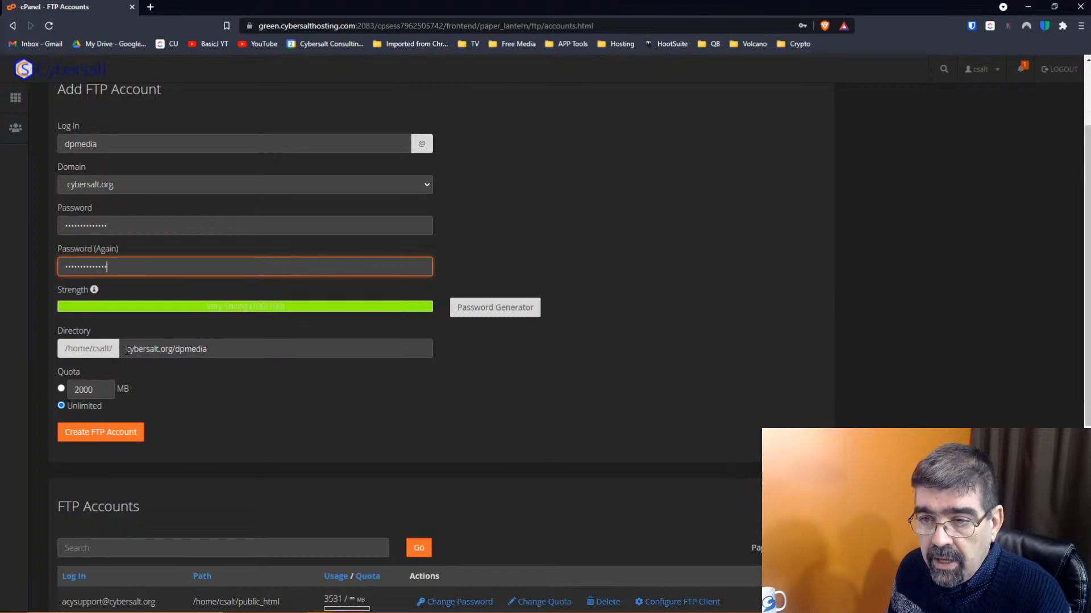
pyautogui.moveTo(126, 350); pyautogui.dragTo(251, 350)
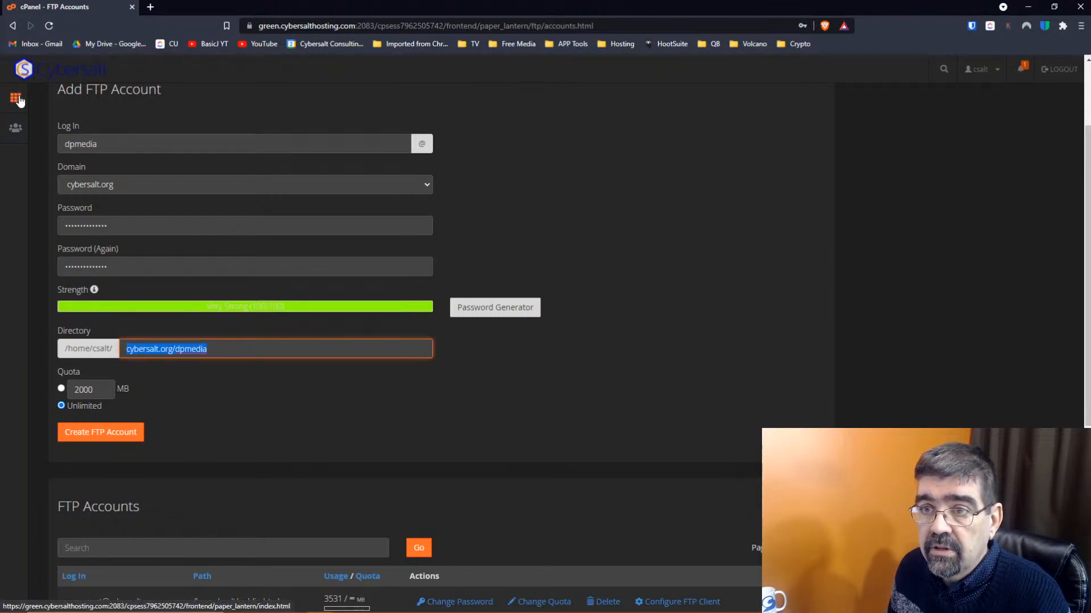
pyautogui.rightClick(15, 98)
pyautogui.click(52, 103)
# Copy the public_html/images path from File Manager, then return to the cPanel home tab
pyautogui.click(177, 7)
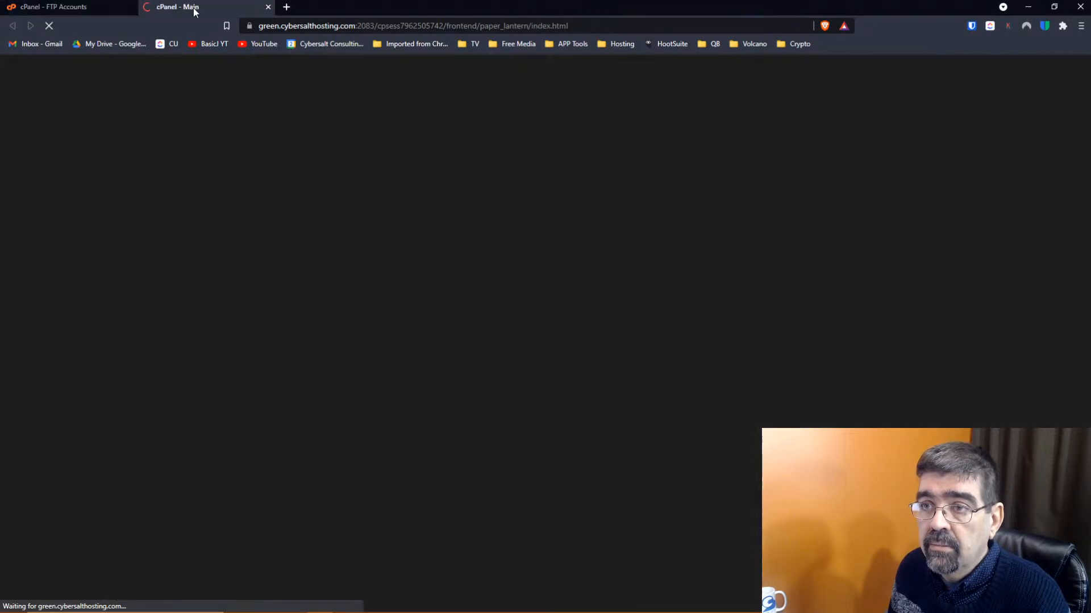
pyautogui.click(113, 213)
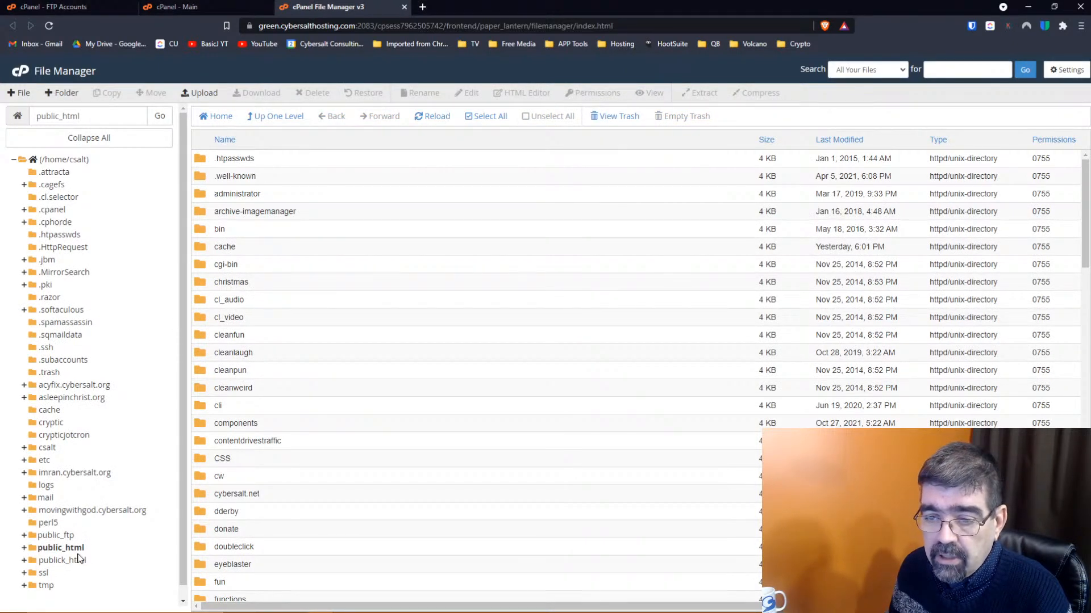
pyautogui.scroll(-2, 324, 372)
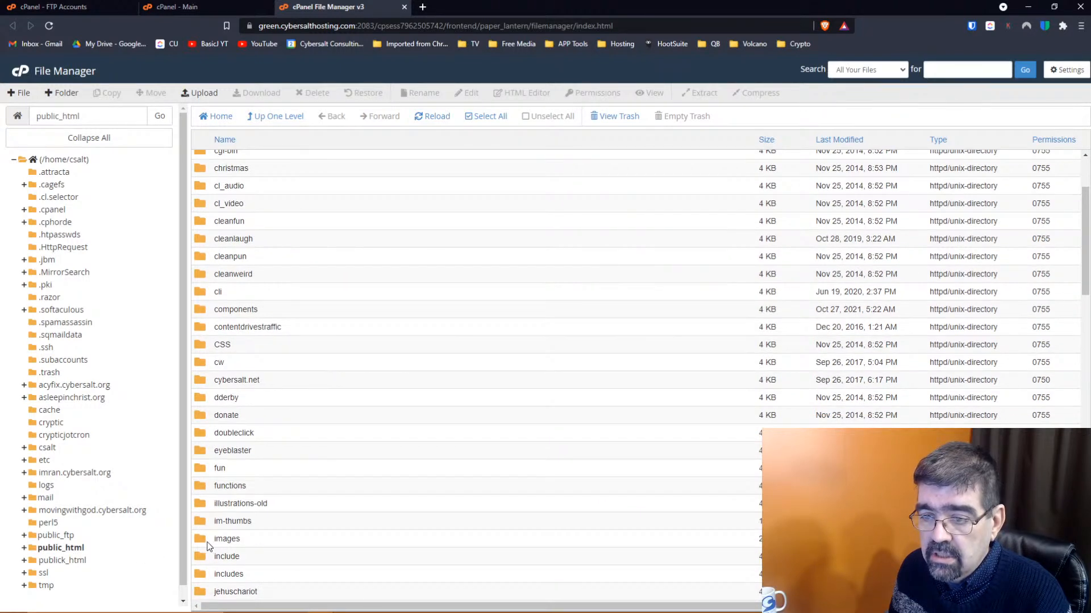
pyautogui.doubleClick(203, 543)
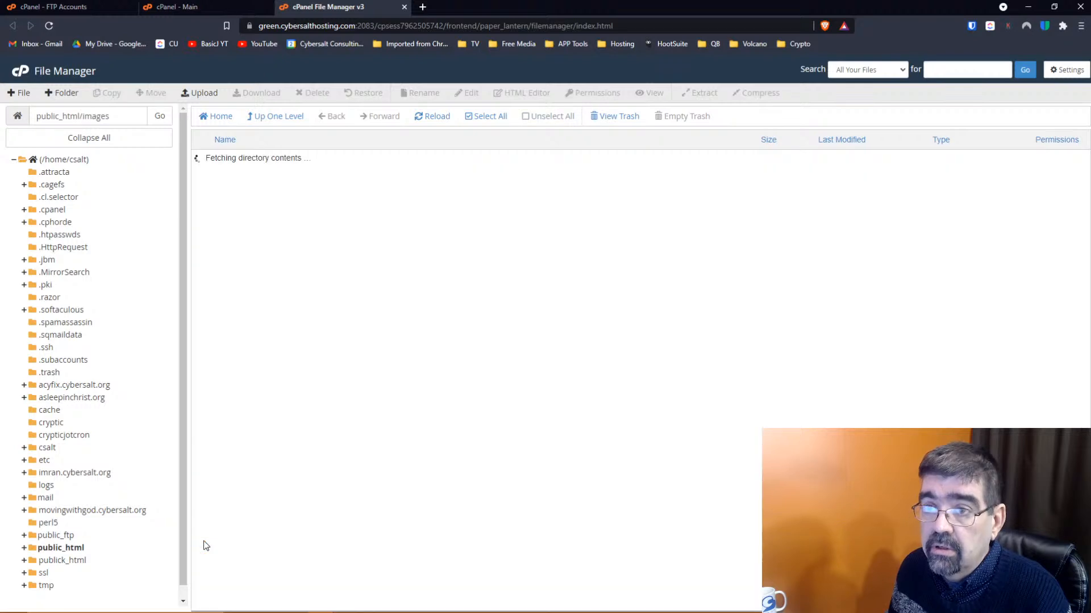
pyautogui.moveTo(120, 117); pyautogui.dragTo(35, 117)
pyautogui.rightClick(69, 117)
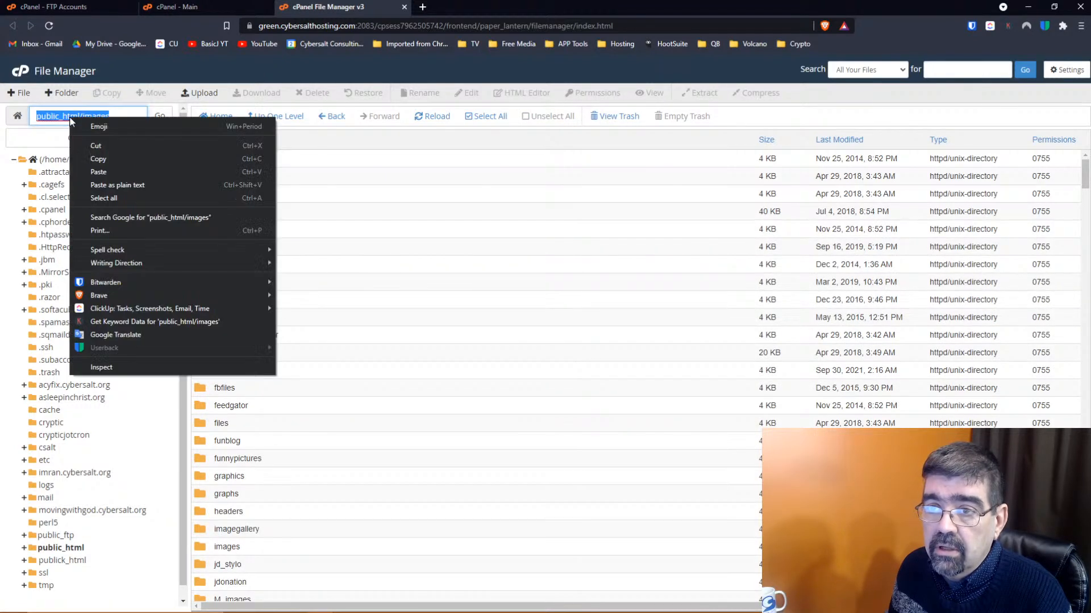
pyautogui.click(98, 159)
pyautogui.click(198, 11)
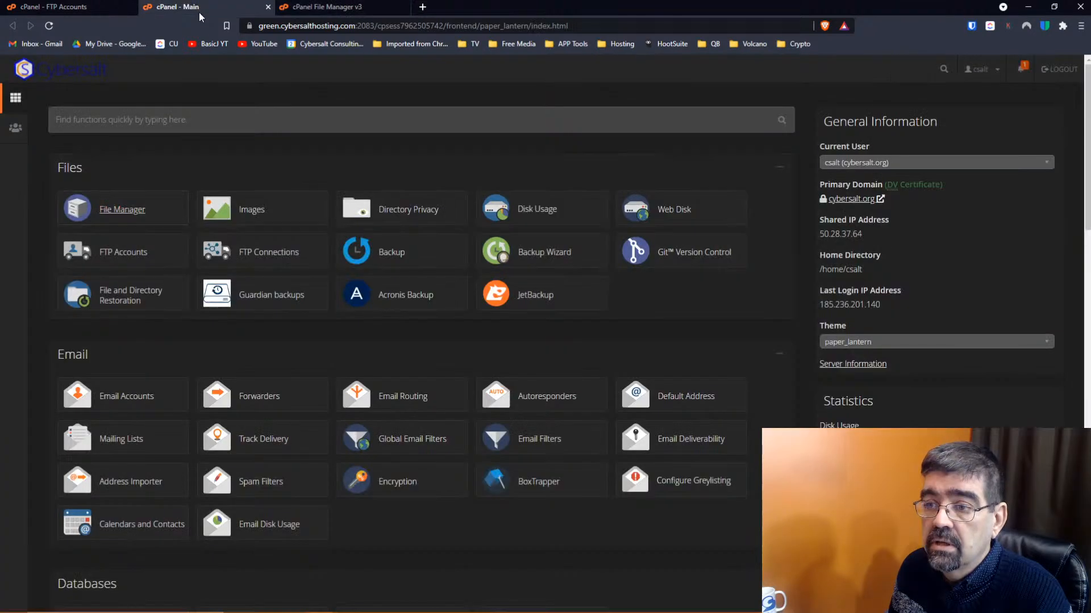
# Set the FTP account directory to public_html/images and create the account
pyautogui.click(99, 12)
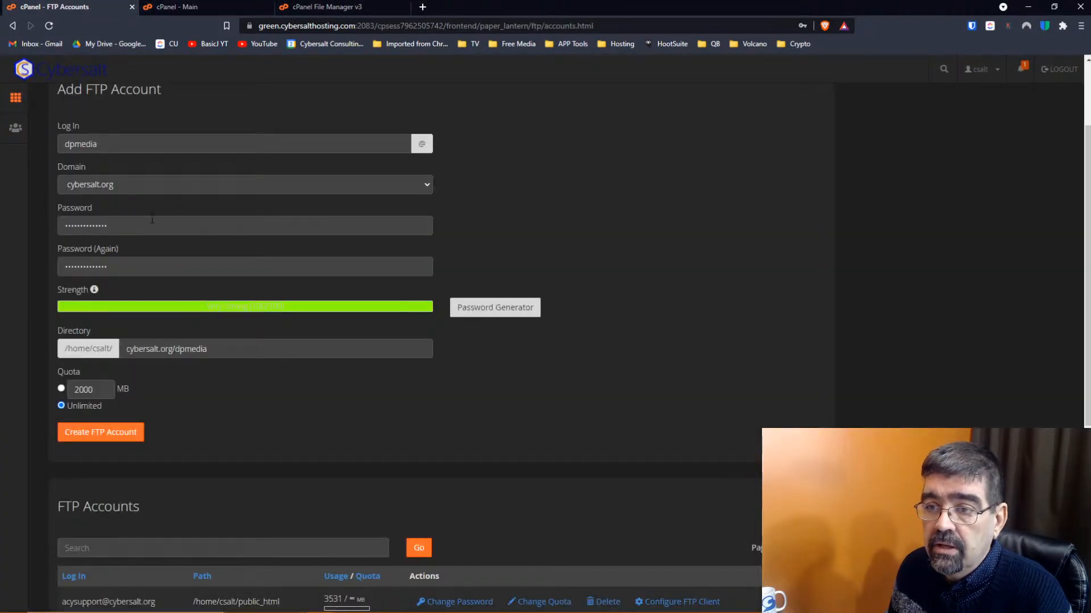
pyautogui.tripleClick(269, 352)
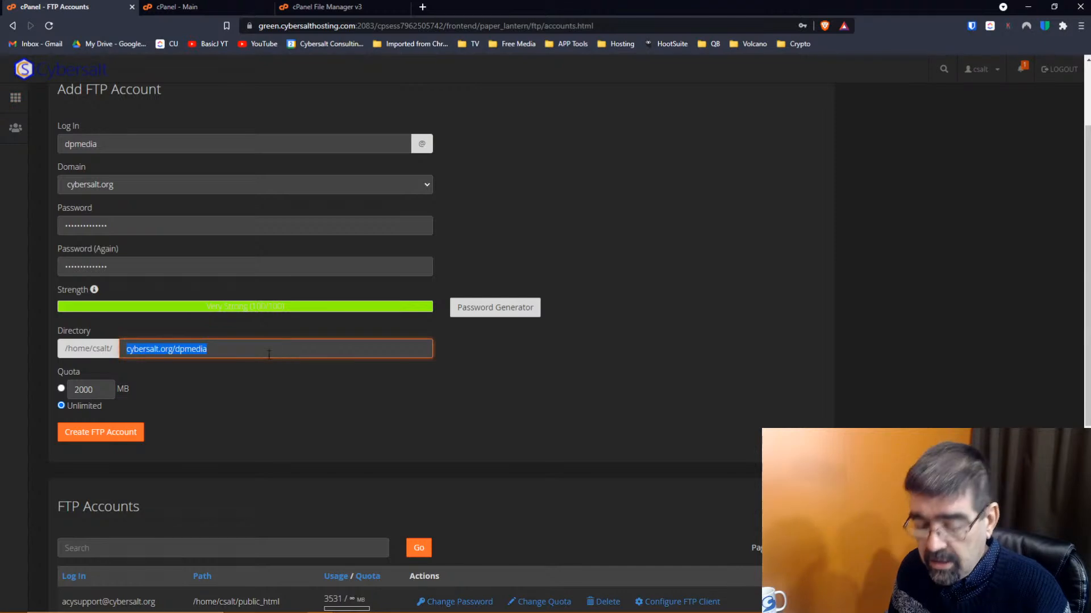
pyautogui.hotkey('ctrl', 'v')
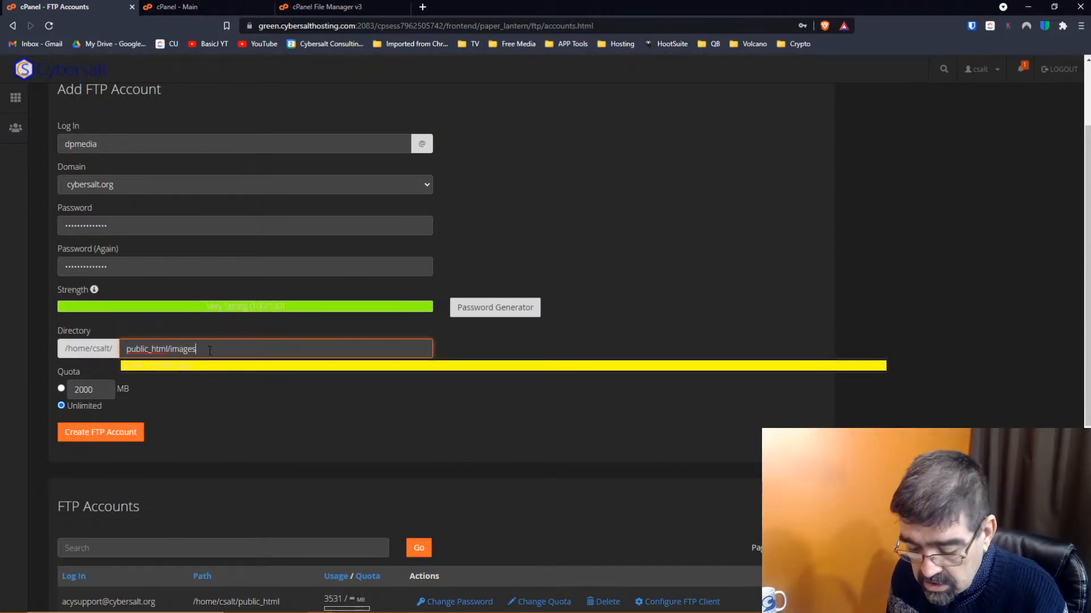
pyautogui.press('Tab')
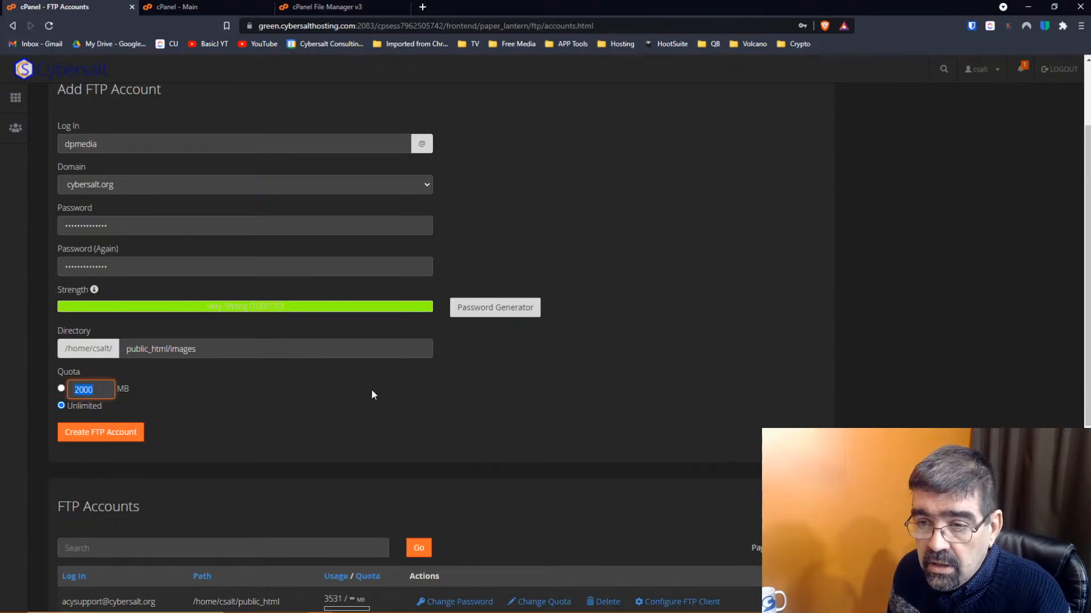
pyautogui.scroll(-1, 360, 397)
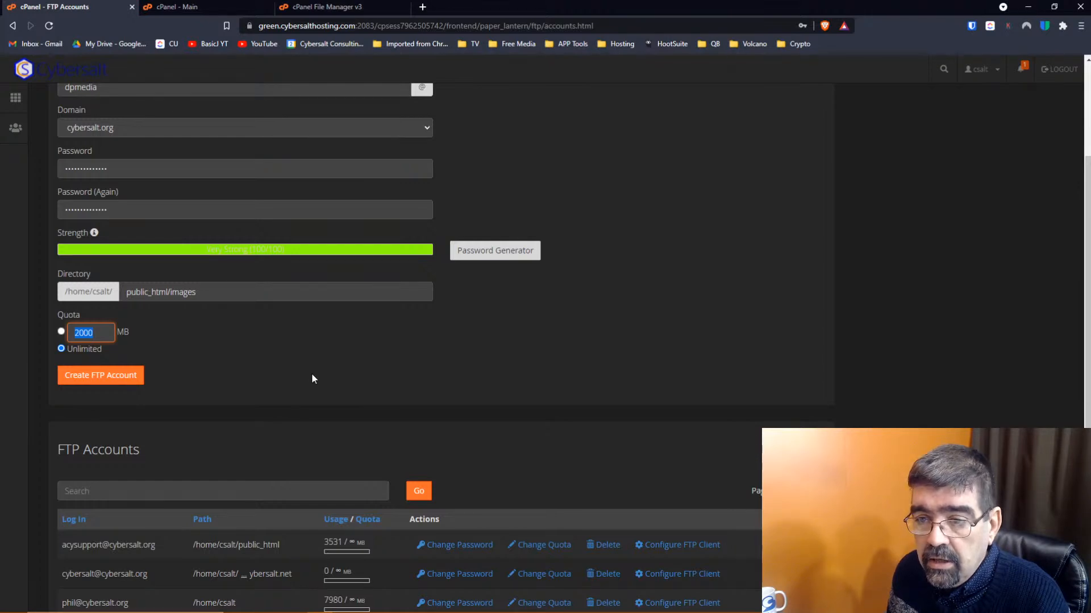
pyautogui.click(109, 376)
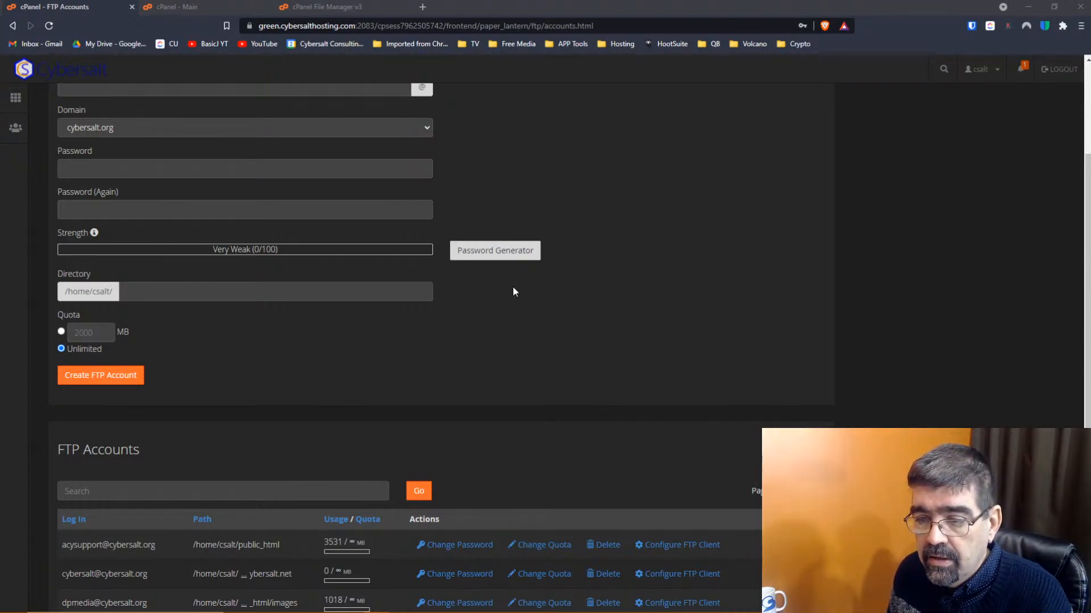
pyautogui.scroll(-4, 513, 292)
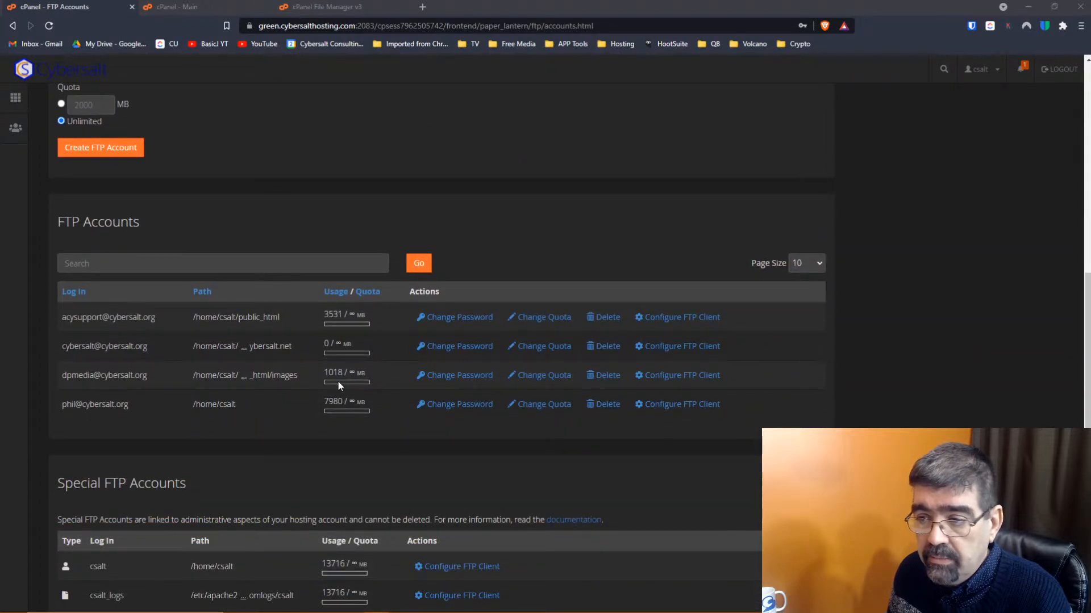
# Read the new account's FTP username and server ftp.cybersalt.org, then minimize cPanel
pyautogui.click(660, 377)
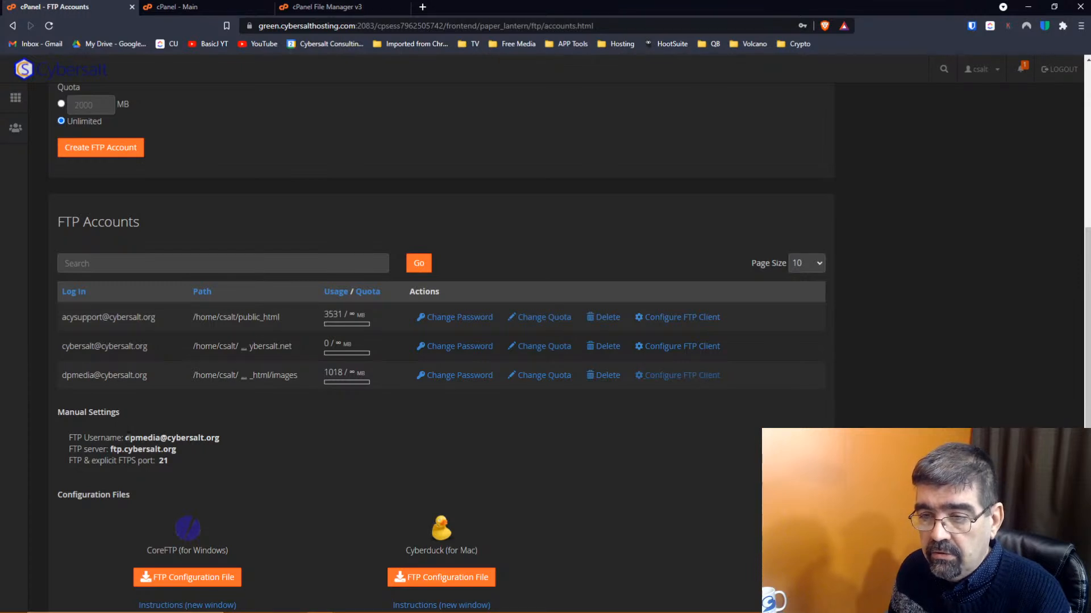
pyautogui.moveTo(127, 438); pyautogui.dragTo(220, 440)
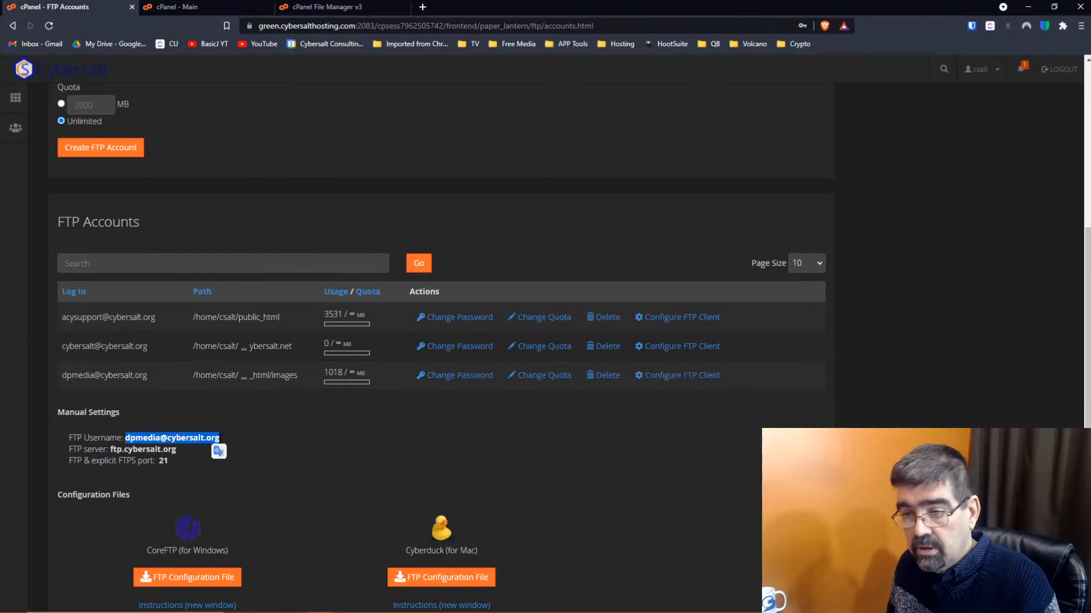
pyautogui.moveTo(111, 449); pyautogui.dragTo(176, 450)
pyautogui.press('super+c')
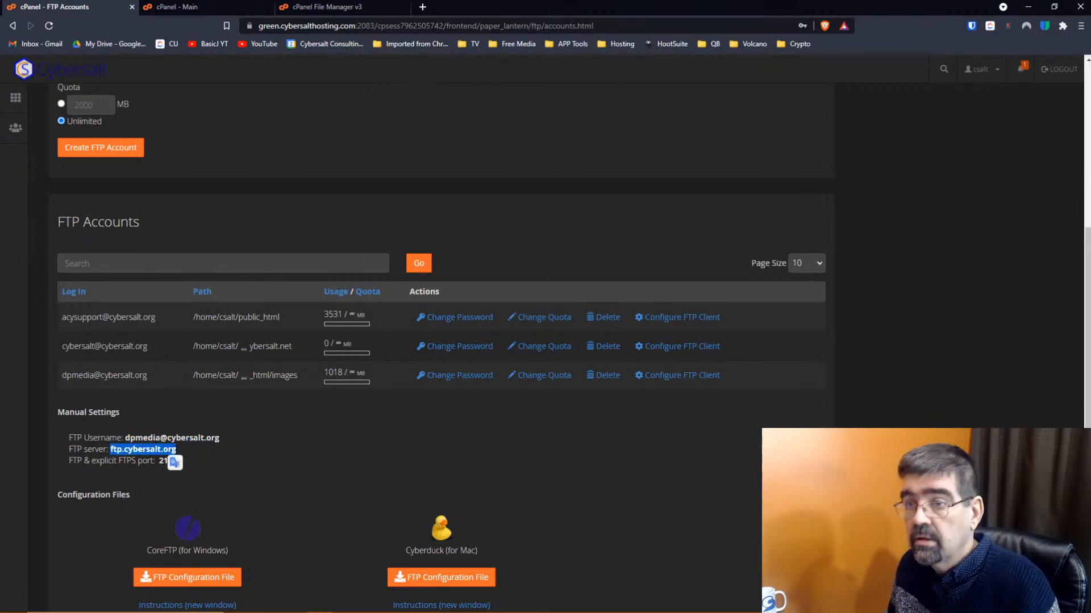
pyautogui.scroll(-1, 214, 463)
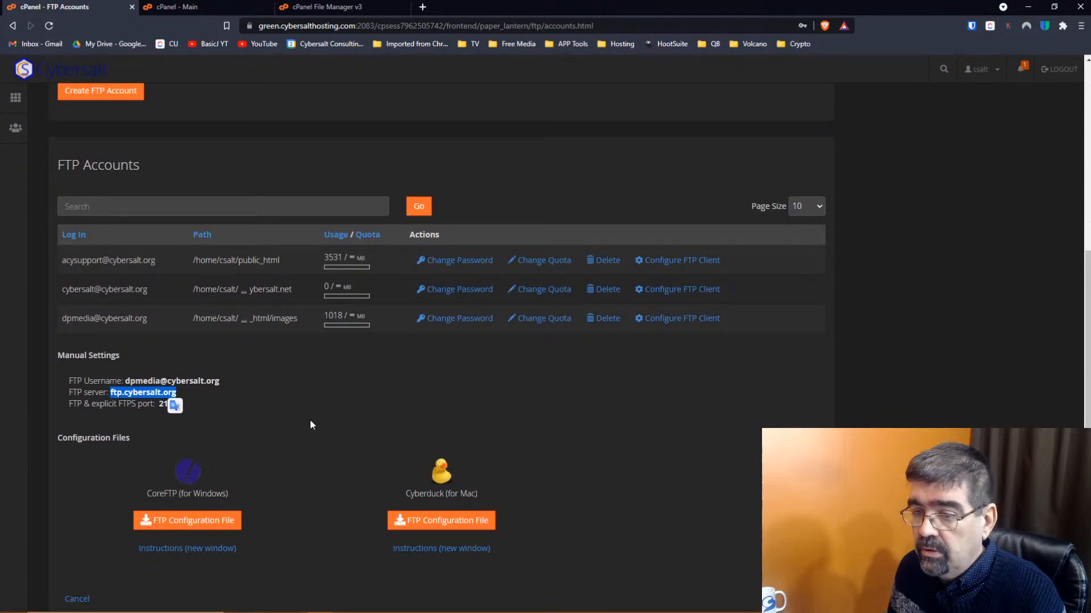
pyautogui.click(1028, 7)
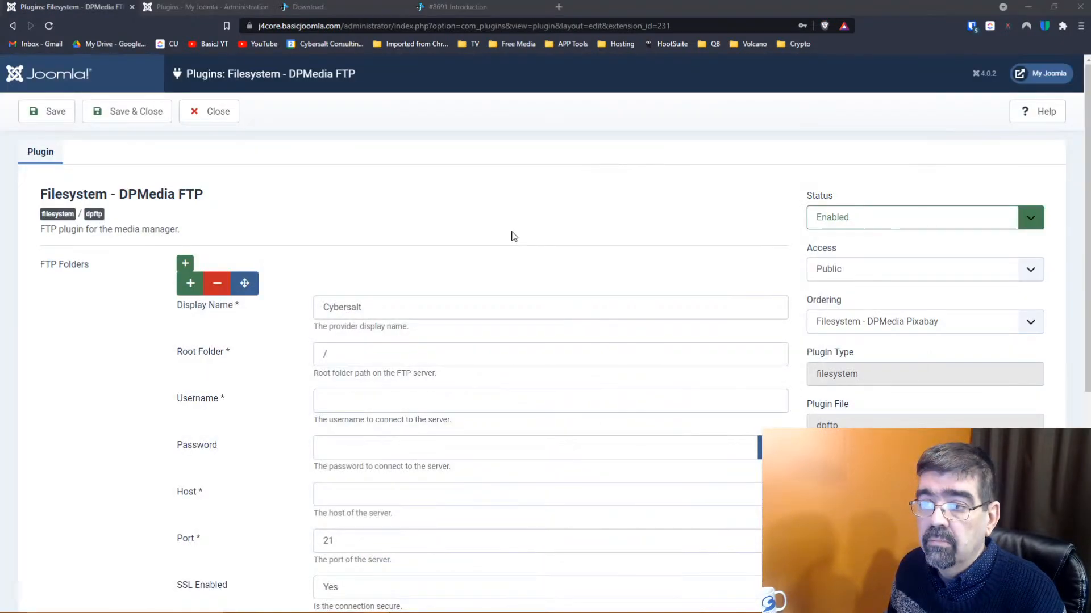
# Set the DPMedia FTP plugin's root folder to public_html/images
pyautogui.scroll(-2, 480, 241)
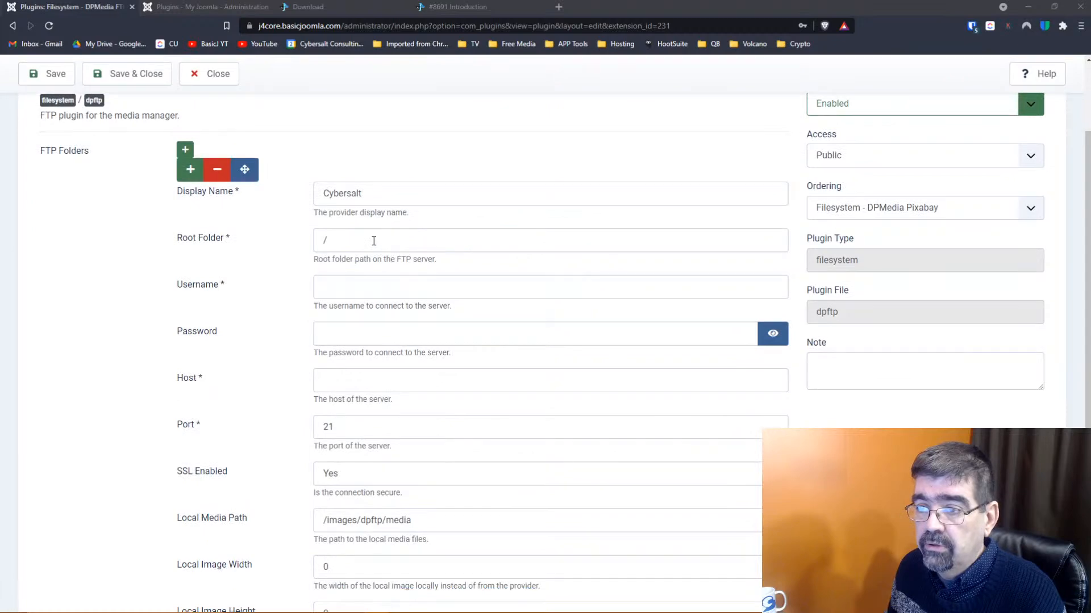
pyautogui.moveTo(377, 239); pyautogui.dragTo(279, 243)
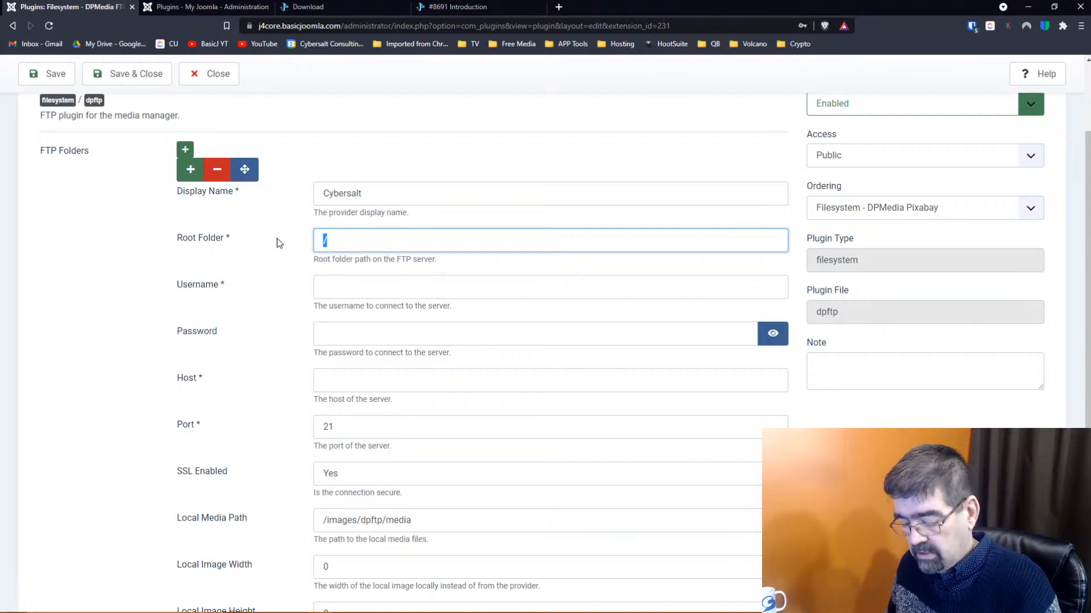
pyautogui.press('super+v')
pyautogui.click(380, 375)
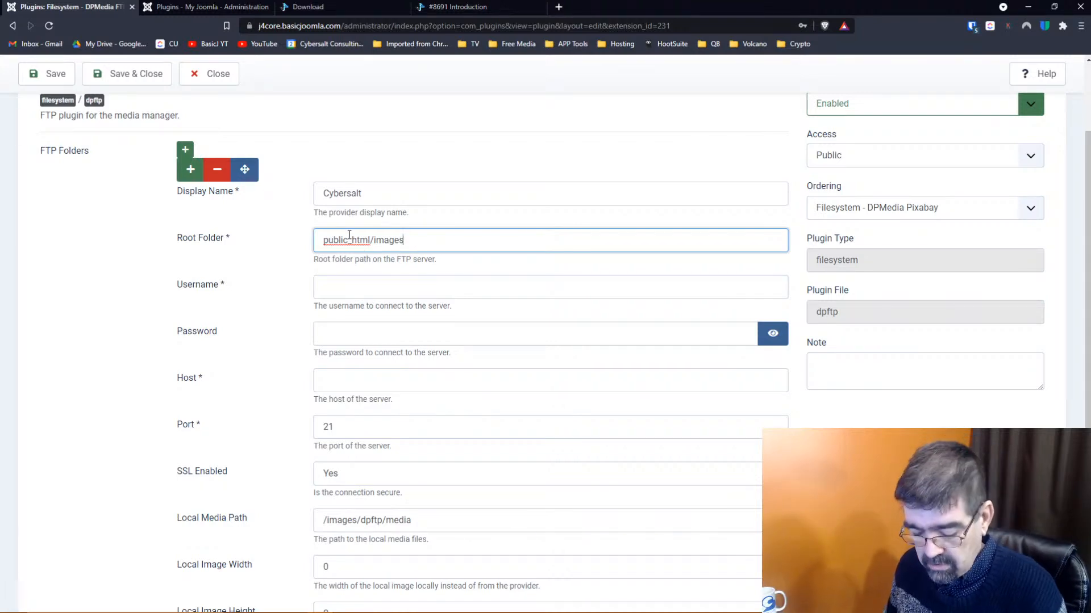
pyautogui.hotkey('ctrl', 'z')
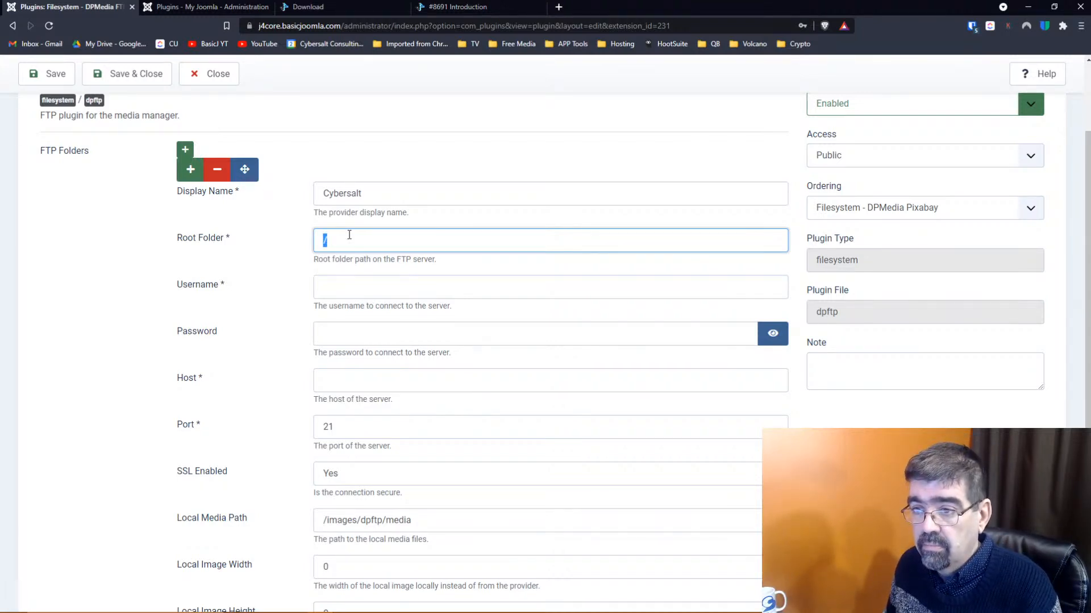
pyautogui.hotkey('ctrl', 'y')
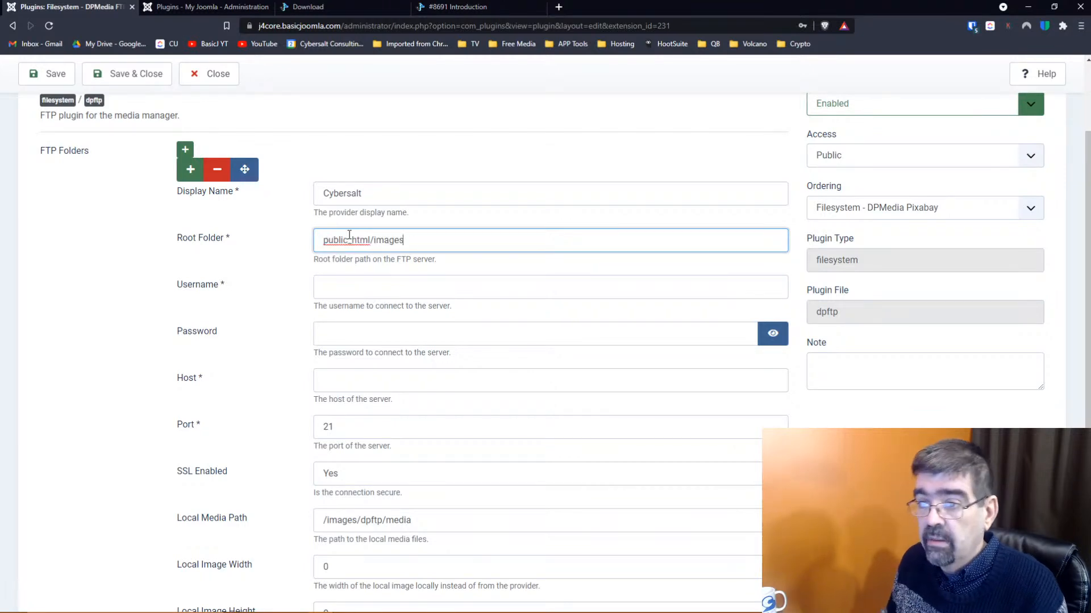
# Fill in the FTP account's username and password from clipboard history
pyautogui.click(369, 292)
pyautogui.press('super+v')
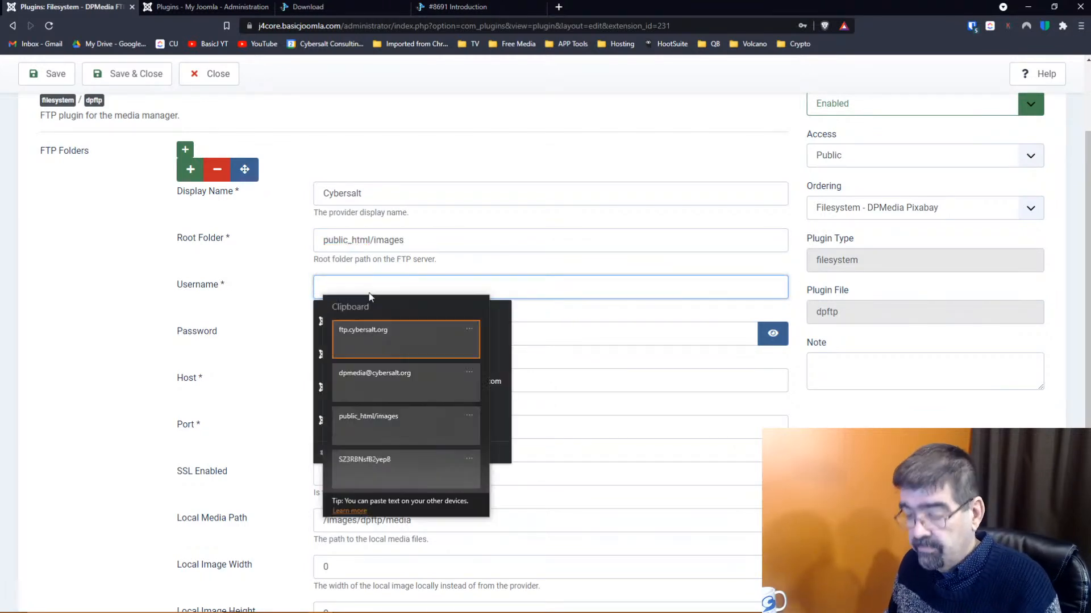
pyautogui.click(377, 383)
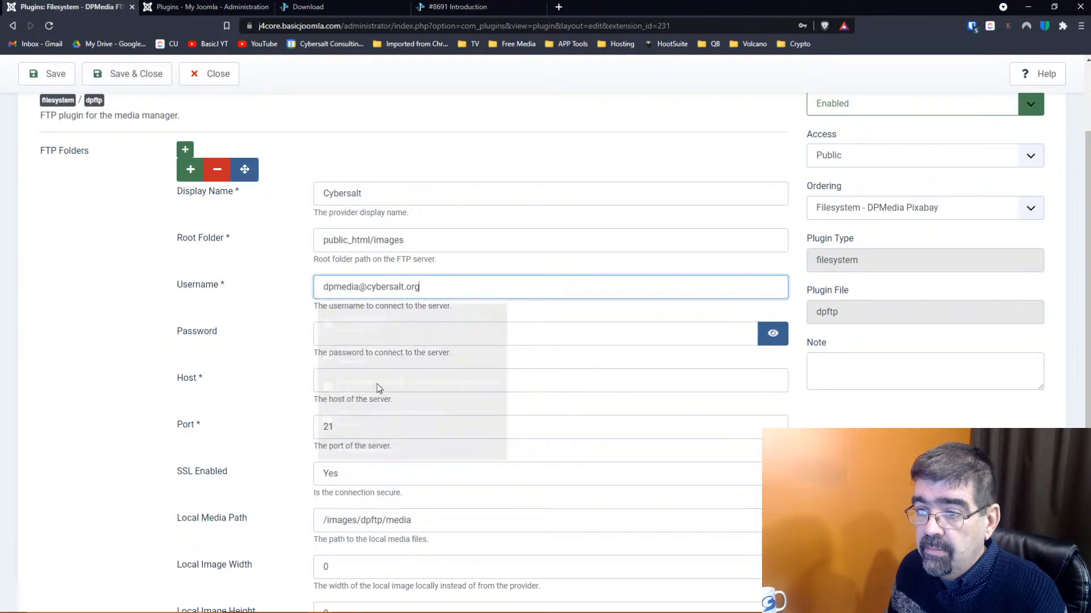
pyautogui.click(359, 335)
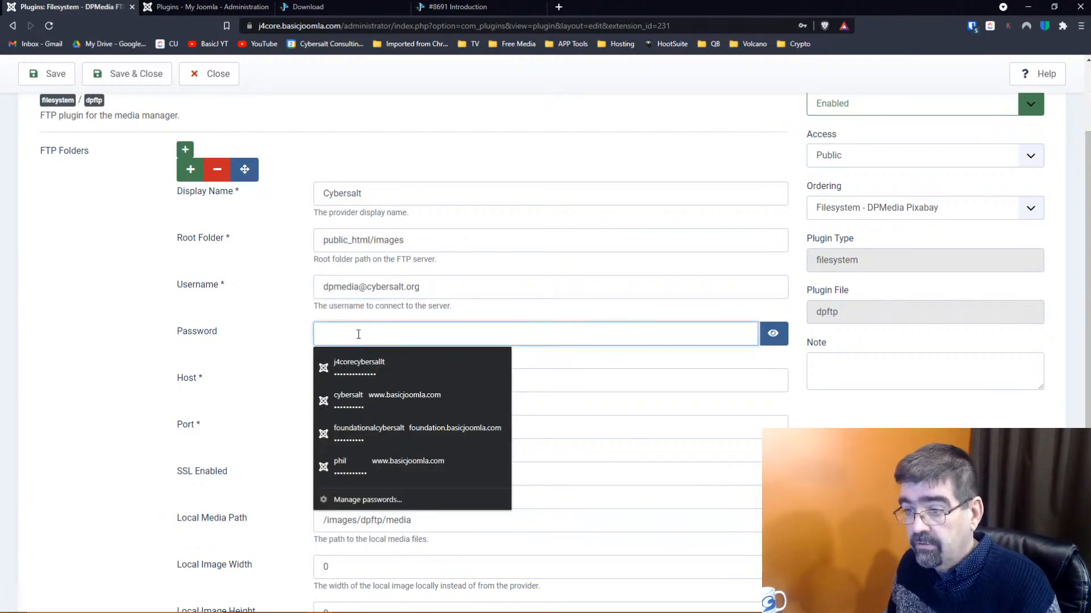
pyautogui.press('super+v')
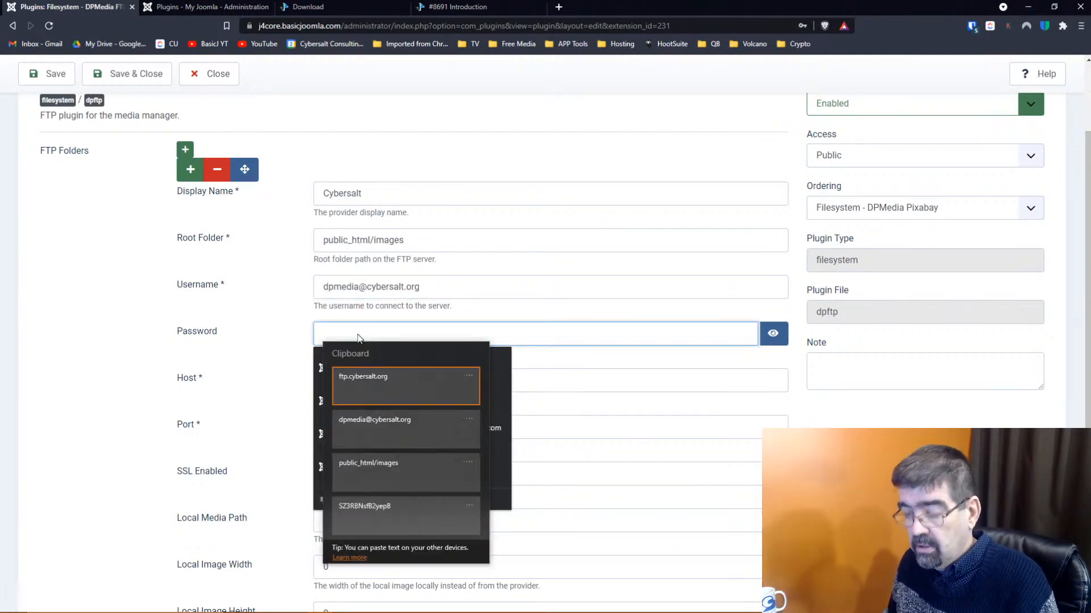
pyautogui.click(387, 511)
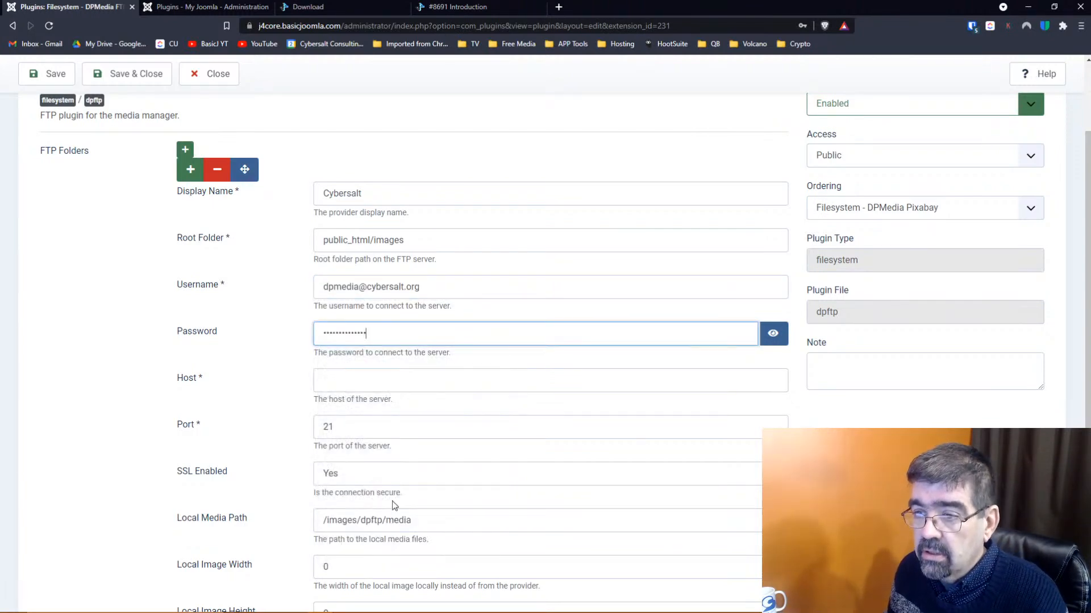
# Set the host to ftp.cybersalt.org, save the plugin, and return to the Plugins list
pyautogui.click(425, 375)
pyautogui.press('super+v')
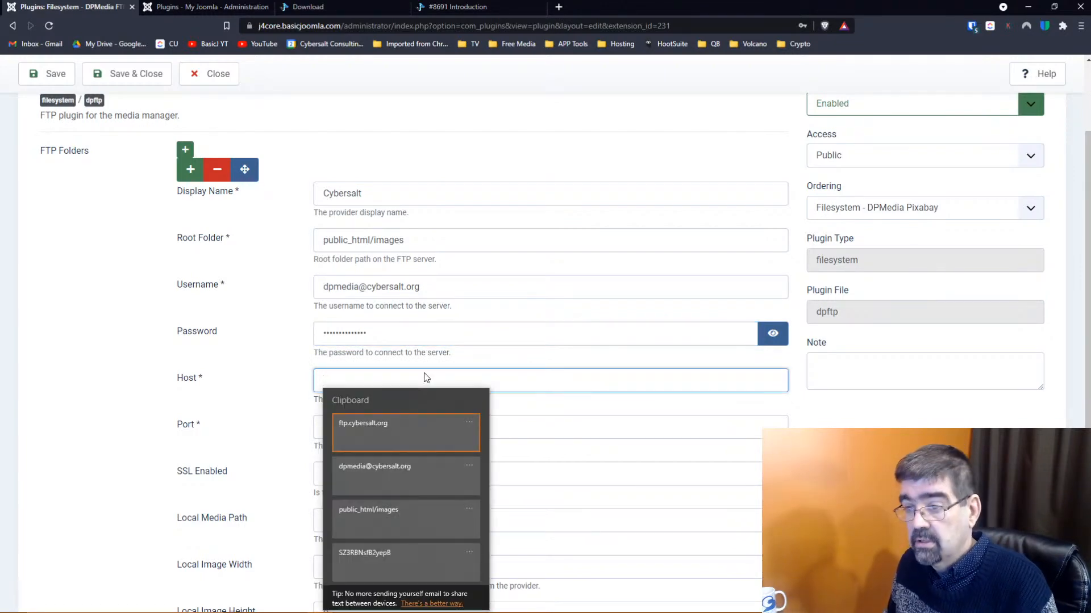
pyautogui.click(408, 430)
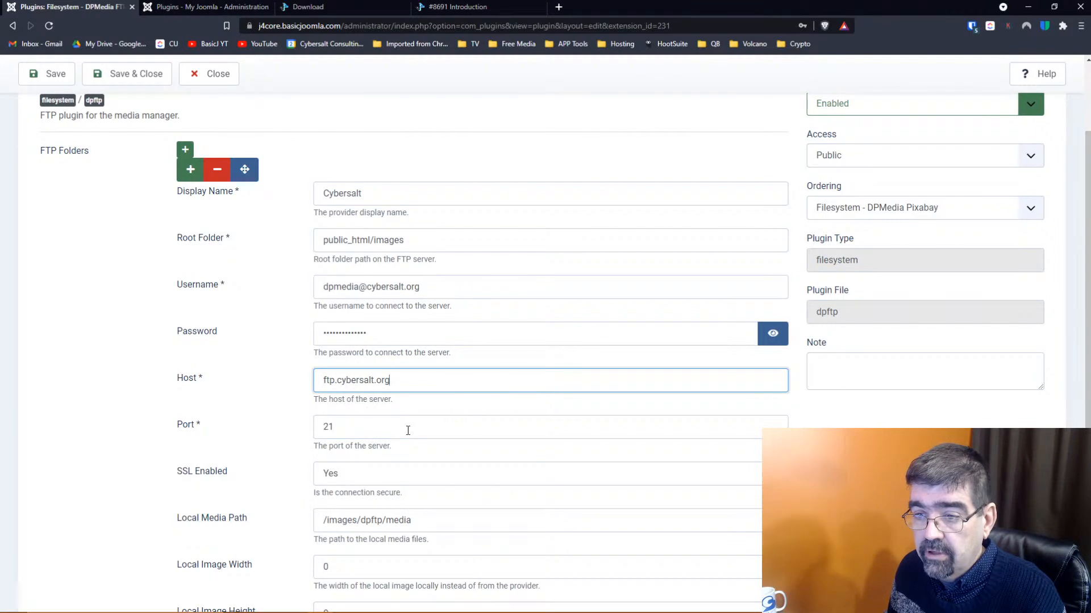
pyautogui.scroll(-2, 408, 431)
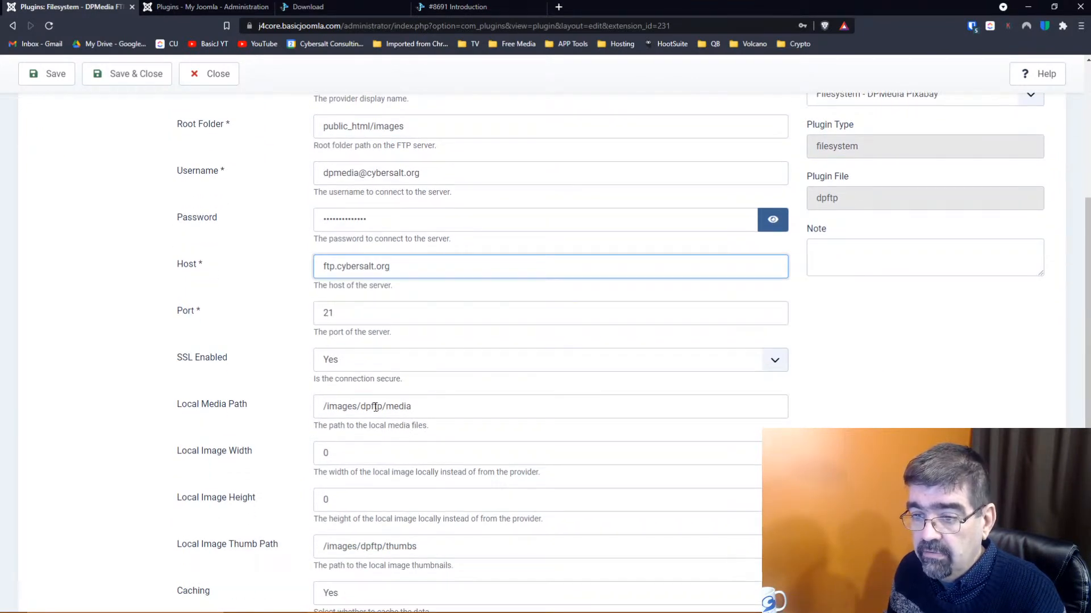
pyautogui.scroll(-2, 375, 407)
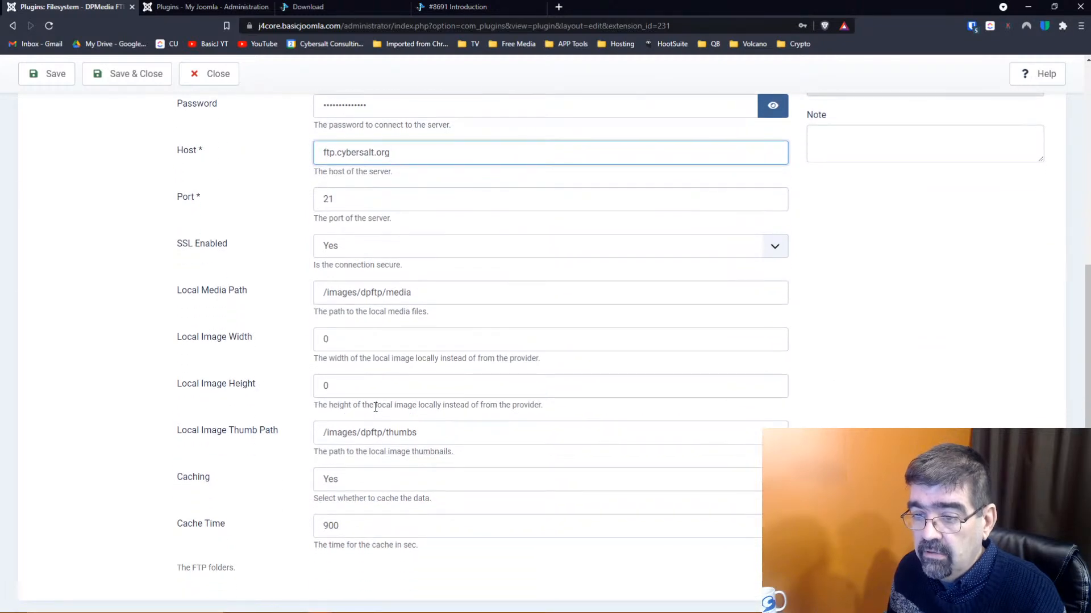
pyautogui.scroll(-1, 374, 408)
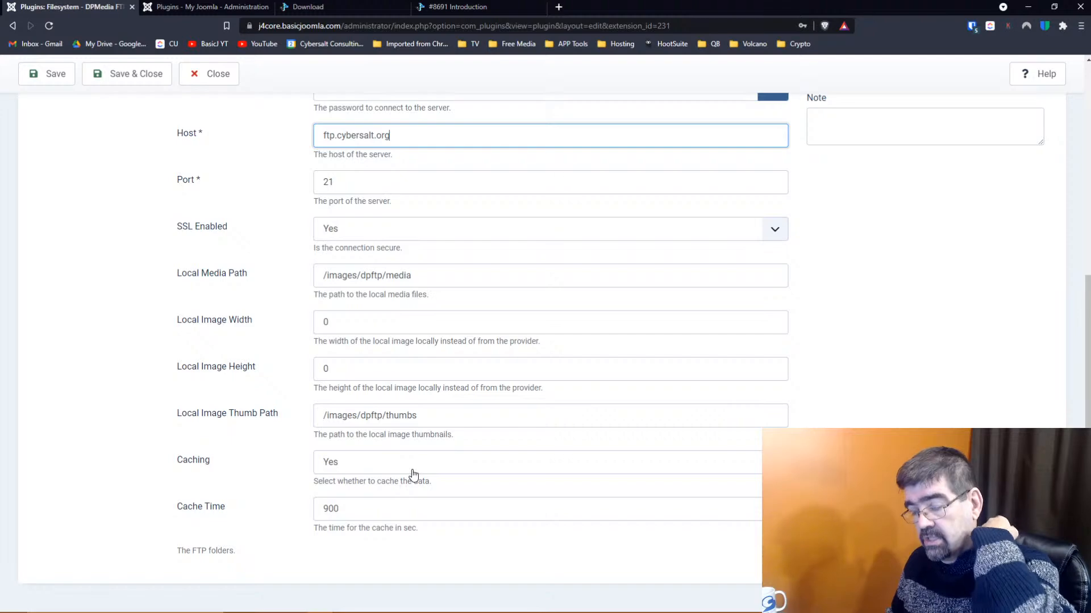
pyautogui.scroll(6, 414, 476)
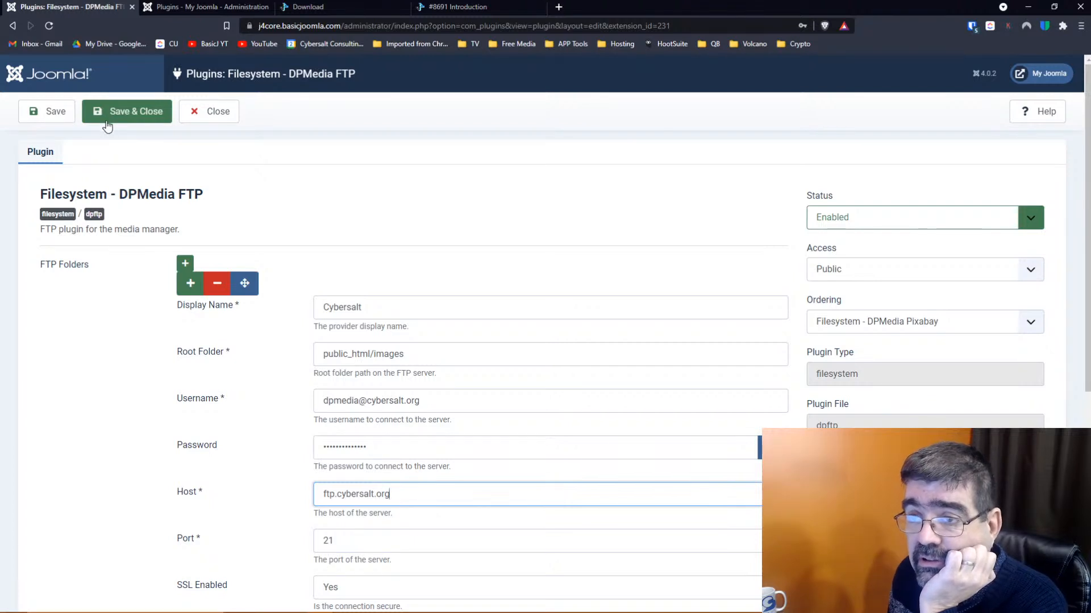
pyautogui.click(51, 111)
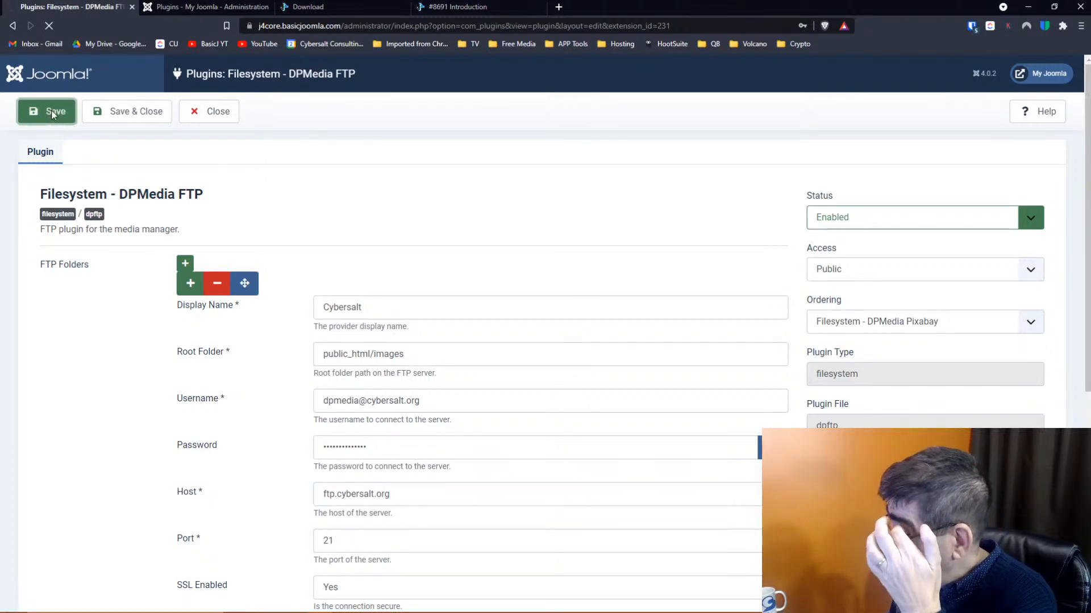
pyautogui.click(196, 10)
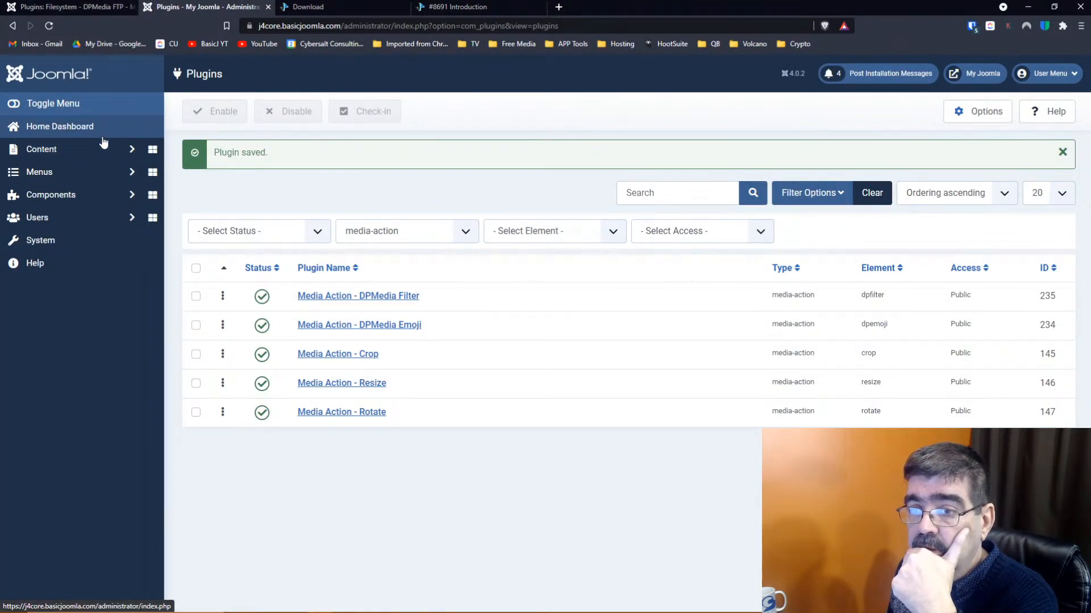
# Open the Cybersalt FTP folder in Content > Media and copy the getLanguage() deprecation error text
pyautogui.click(74, 151)
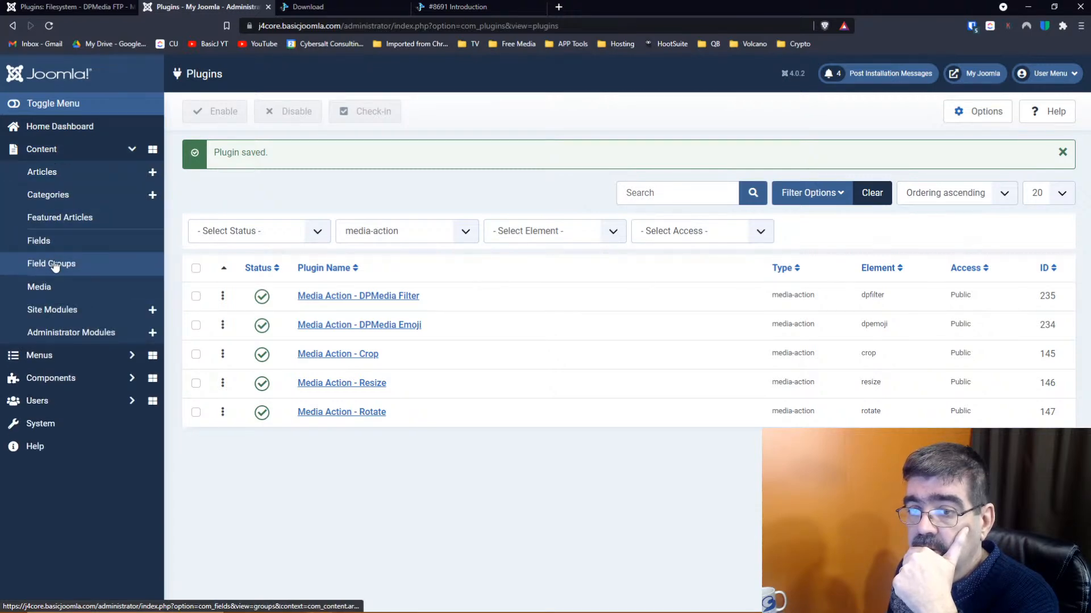
pyautogui.click(50, 290)
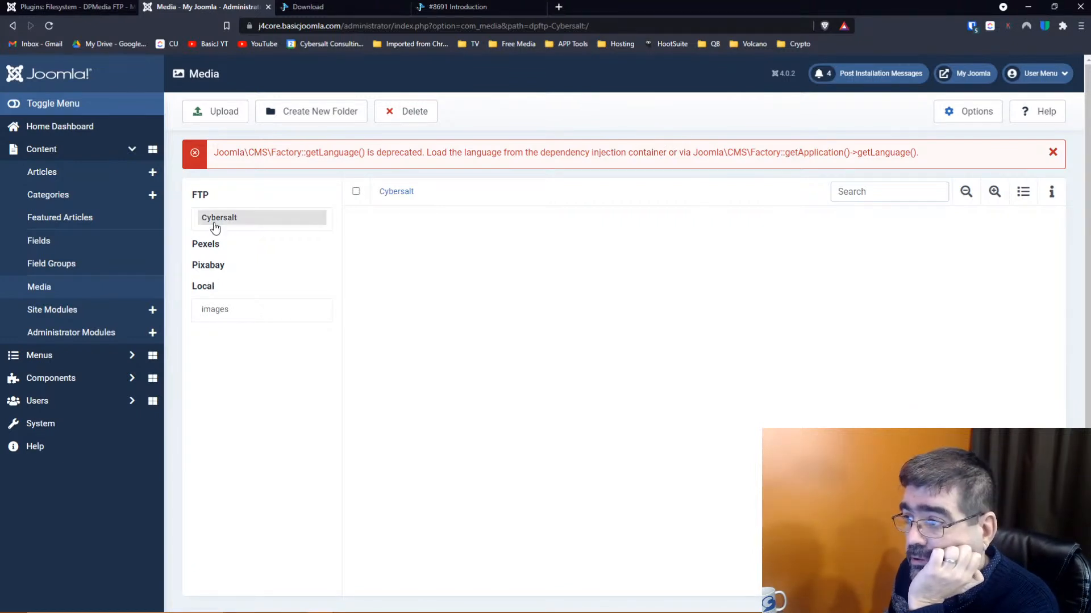
pyautogui.click(109, 289)
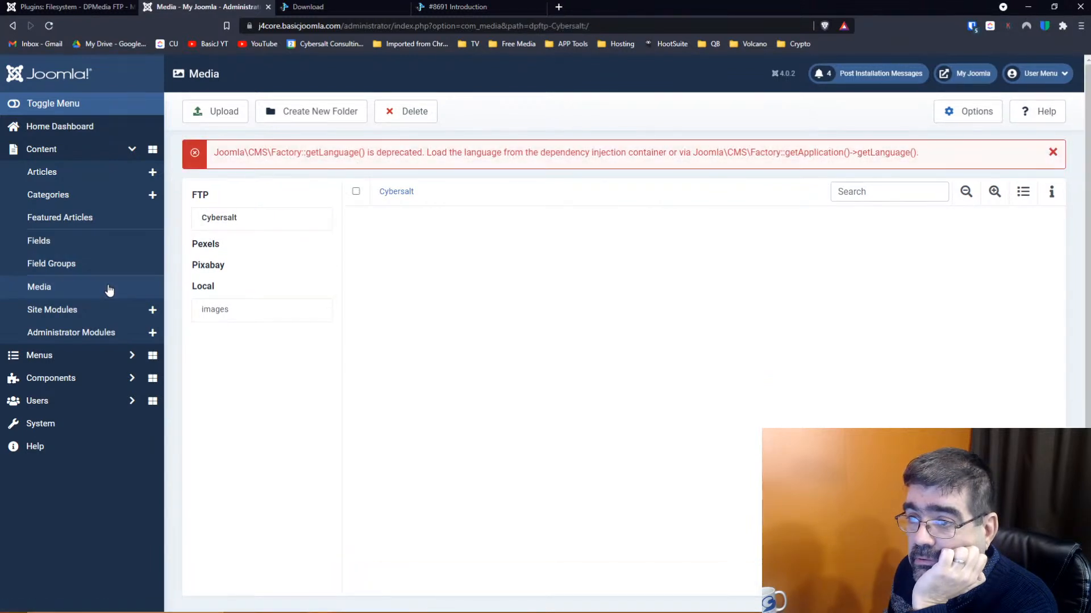
pyautogui.click(395, 192)
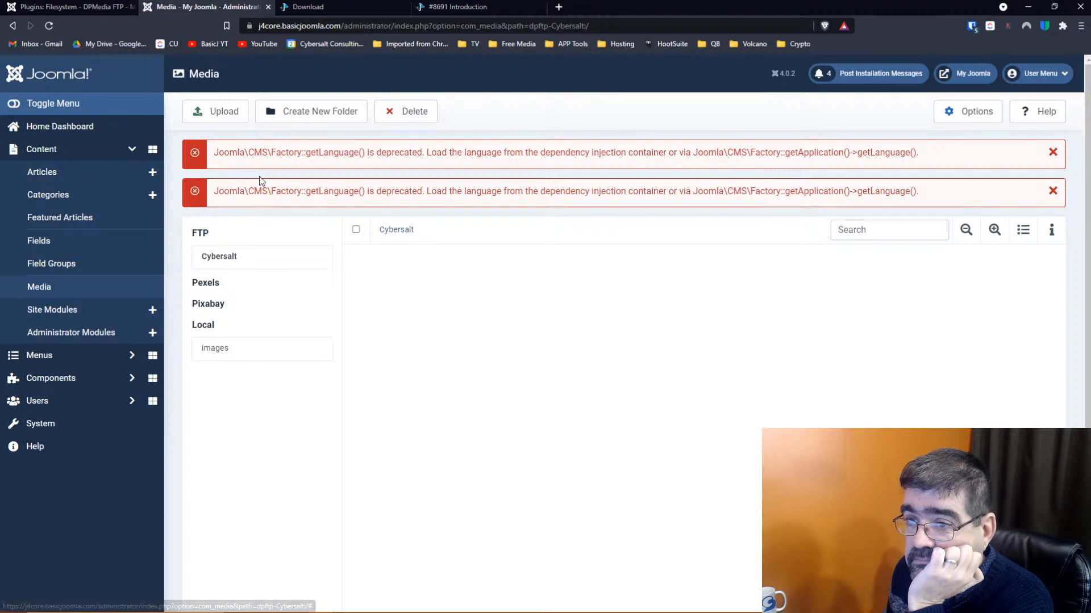
pyautogui.moveTo(215, 191); pyautogui.dragTo(426, 193)
pyautogui.press('super+c')
pyautogui.rightClick(426, 193)
pyautogui.press('Escape')
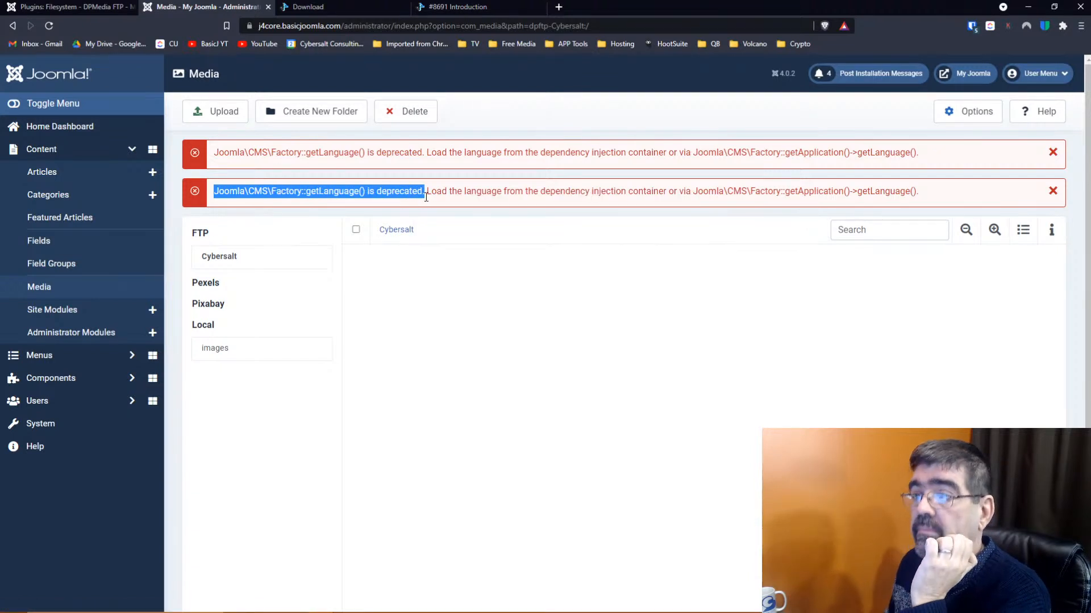
# Search Google for dpmedia plus the copied getLanguage() deprecation error
pyautogui.click(558, 6)
pyautogui.write('d')
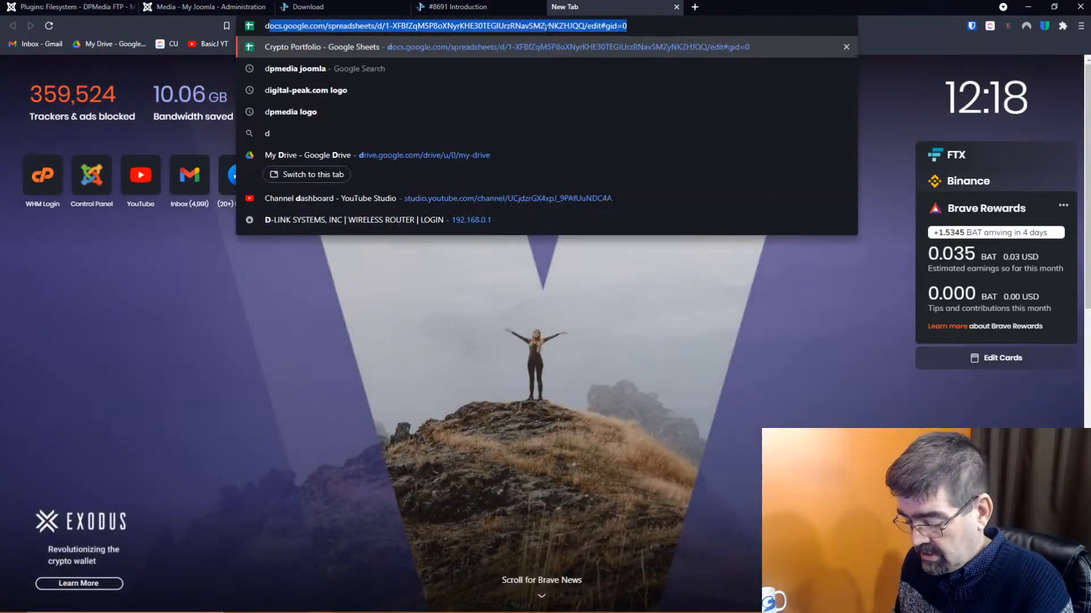
pyautogui.write('pmedia jooml')
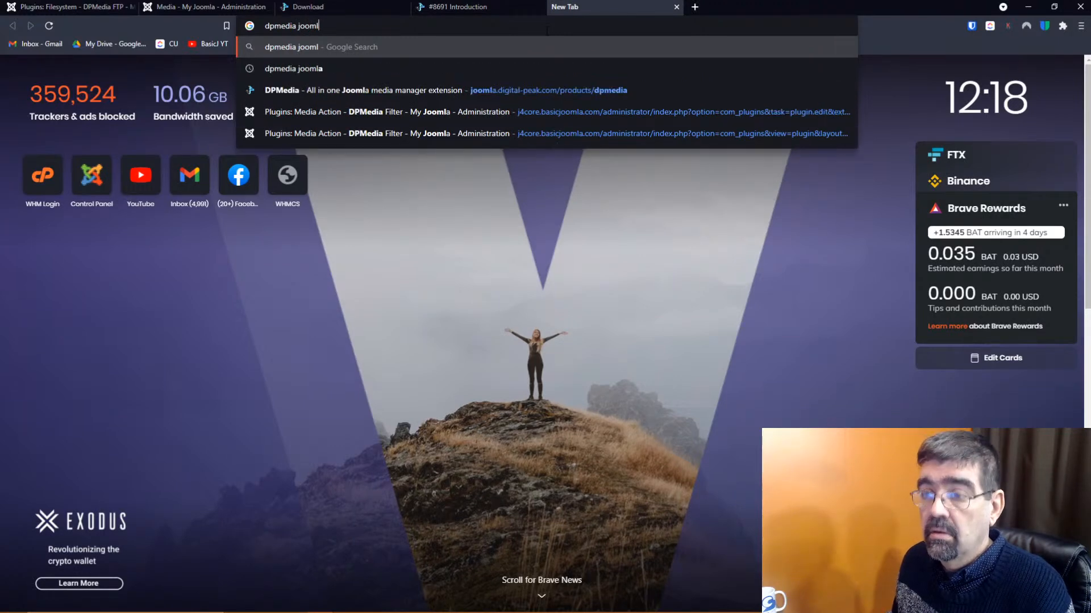
pyautogui.press('BackSpace')
pyautogui.press('BackSpace')
pyautogui.press('BackSpace')
pyautogui.press('BackSpace')
pyautogui.press('BackSpace')
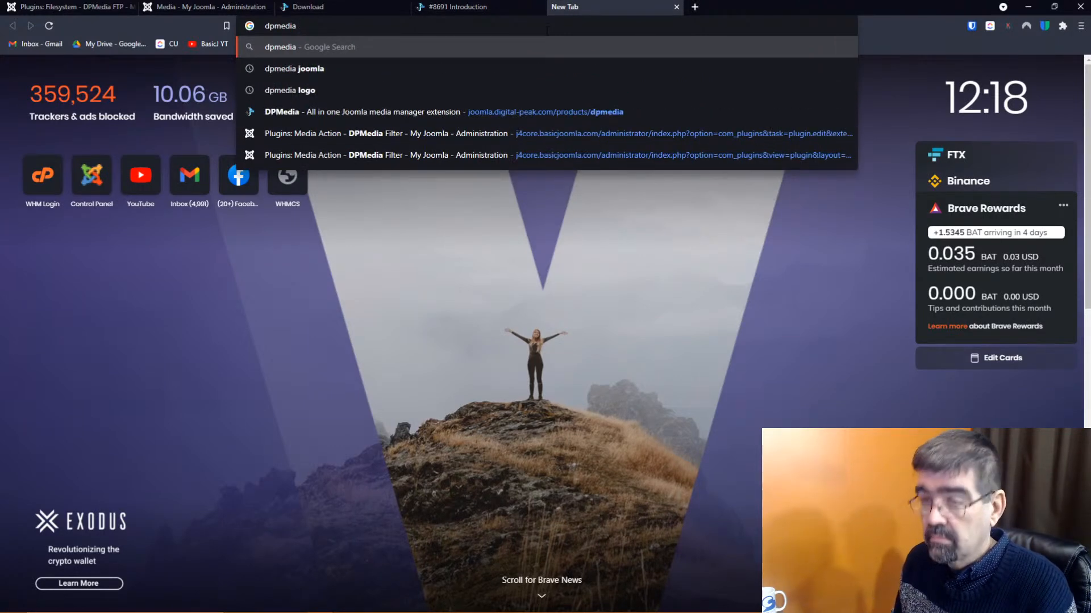
pyautogui.press('super+v')
pyautogui.click(407, 112)
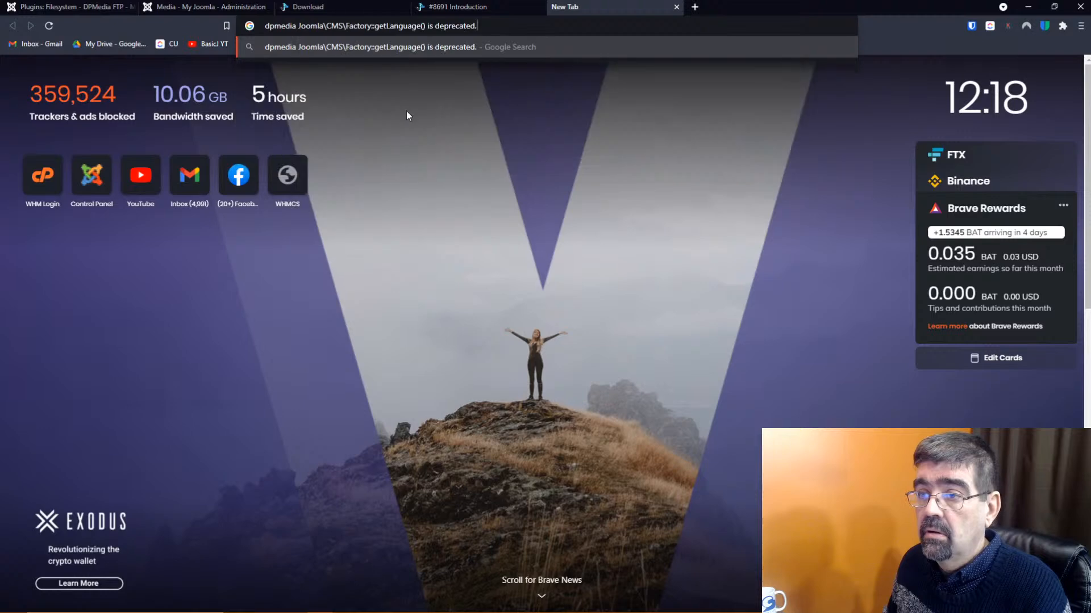
pyautogui.press('Return')
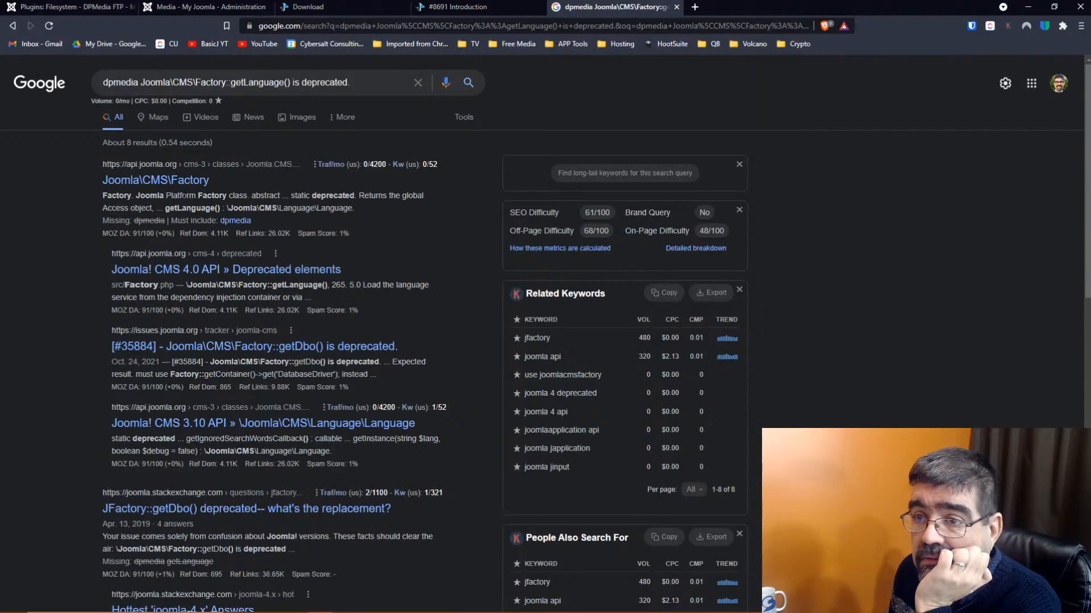
# Check the Factory documentation and getDbo issue results, then return to the Media manager
pyautogui.click(169, 184)
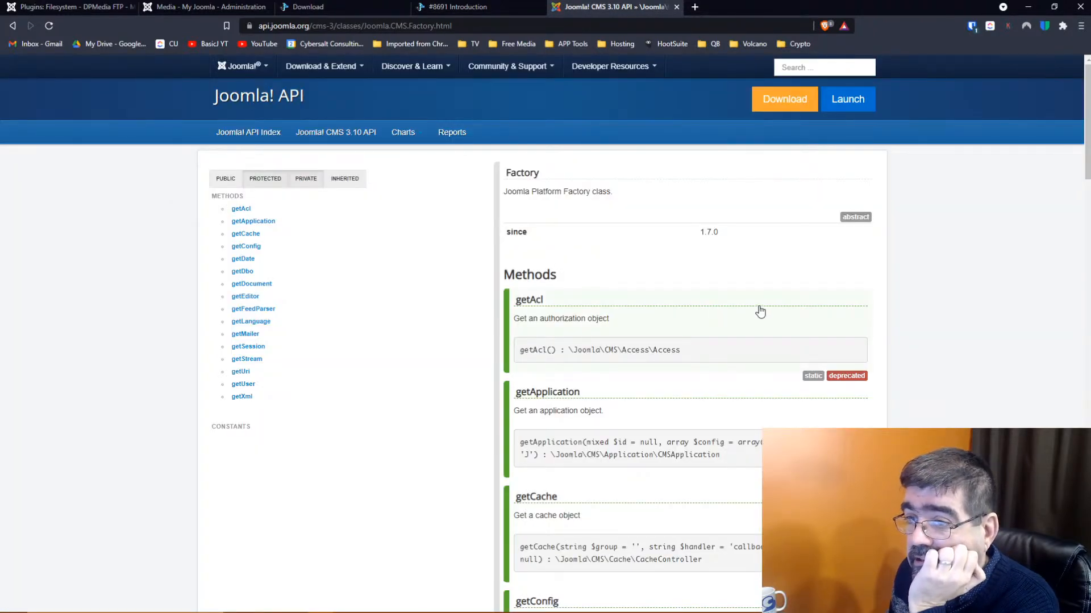
pyautogui.click(12, 26)
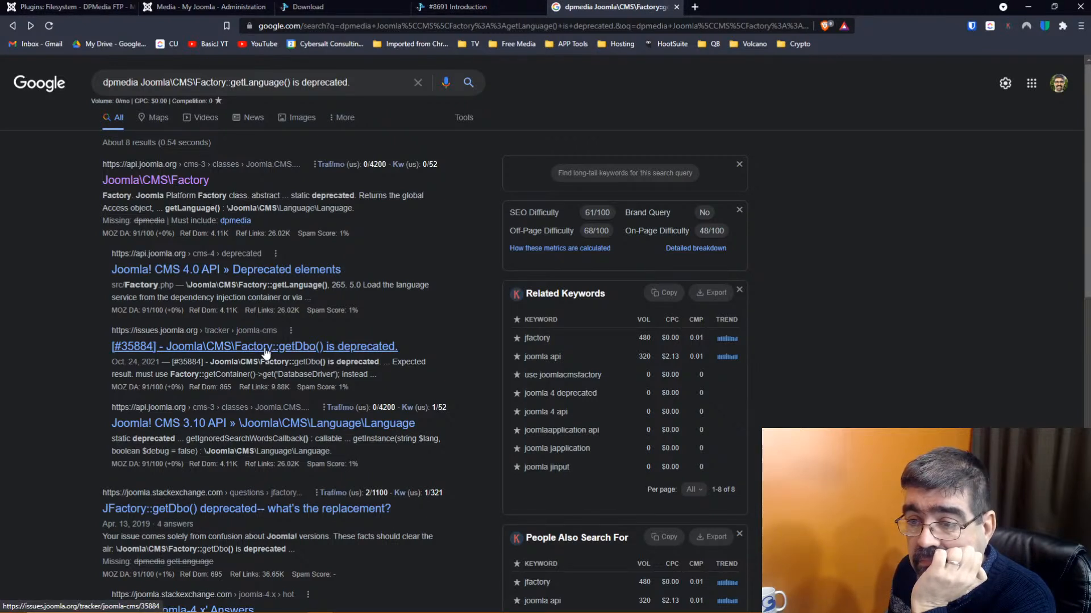
pyautogui.click(322, 352)
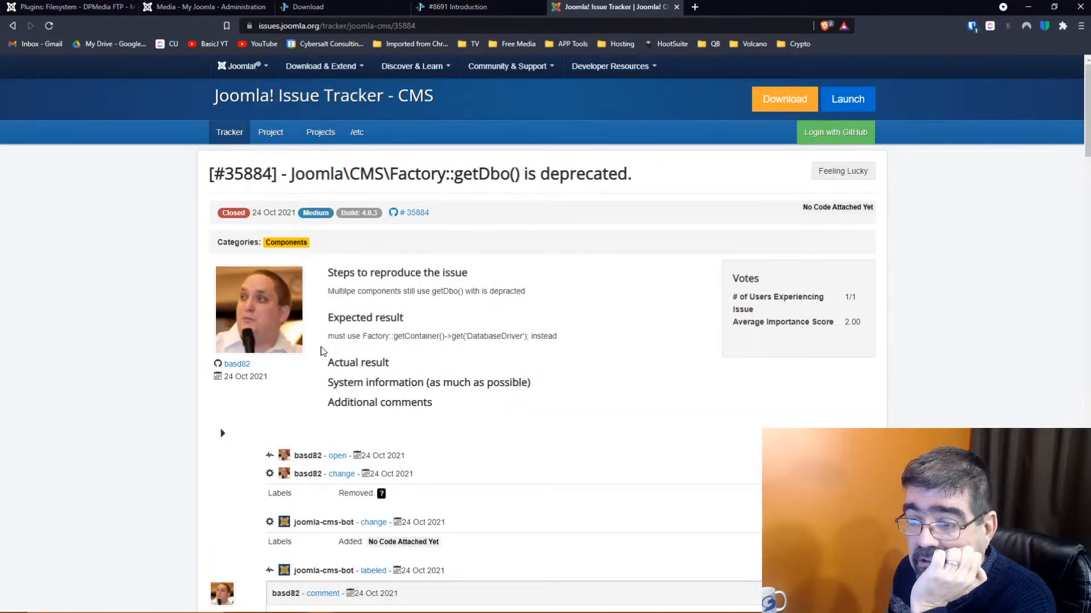
pyautogui.click(11, 26)
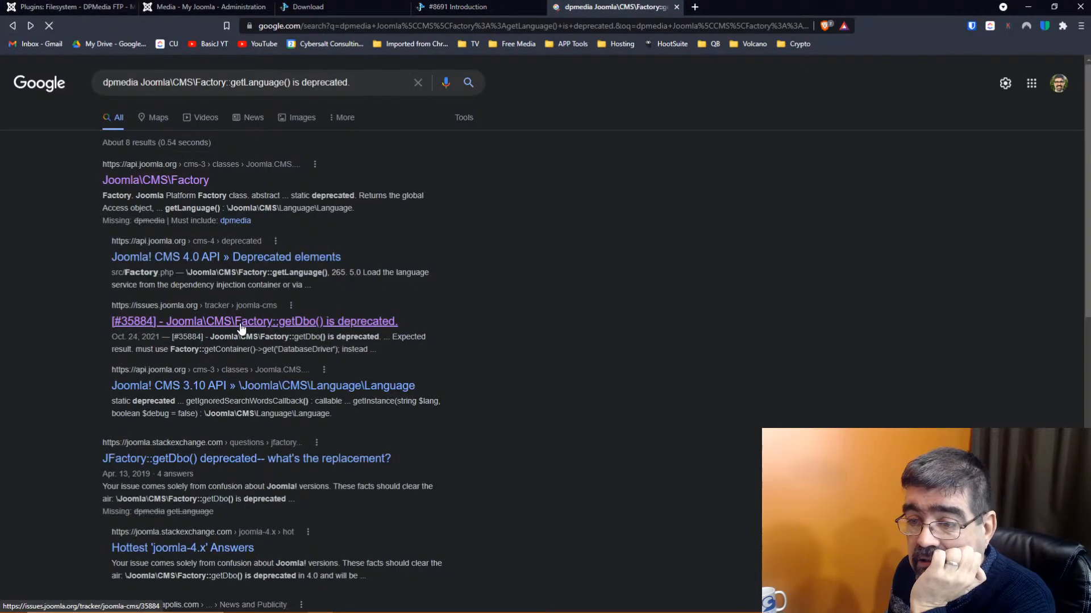
pyautogui.scroll(-1, 240, 328)
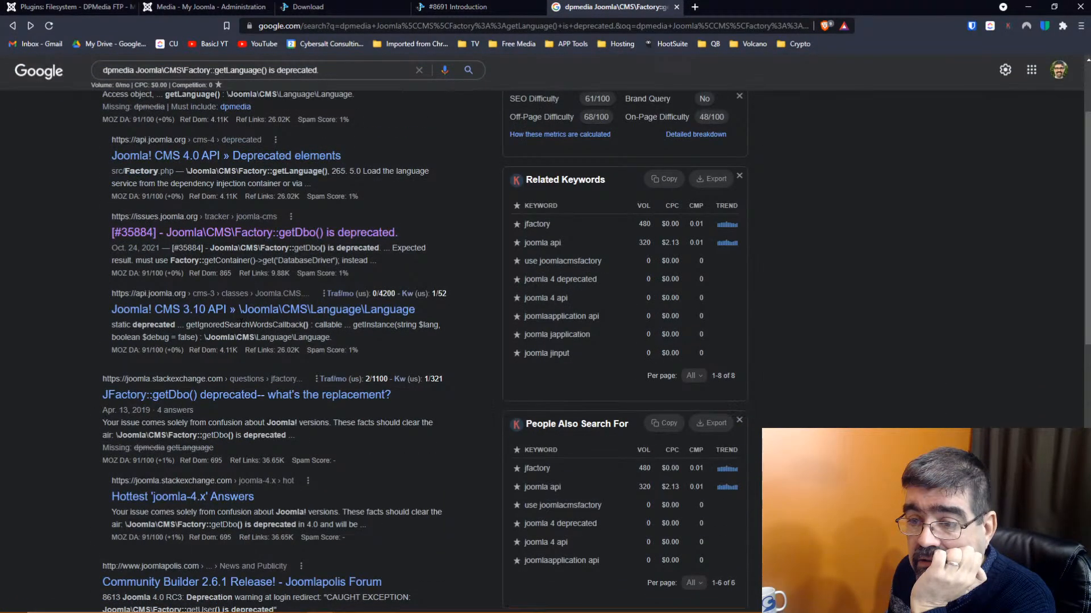
pyautogui.scroll(-4, 240, 323)
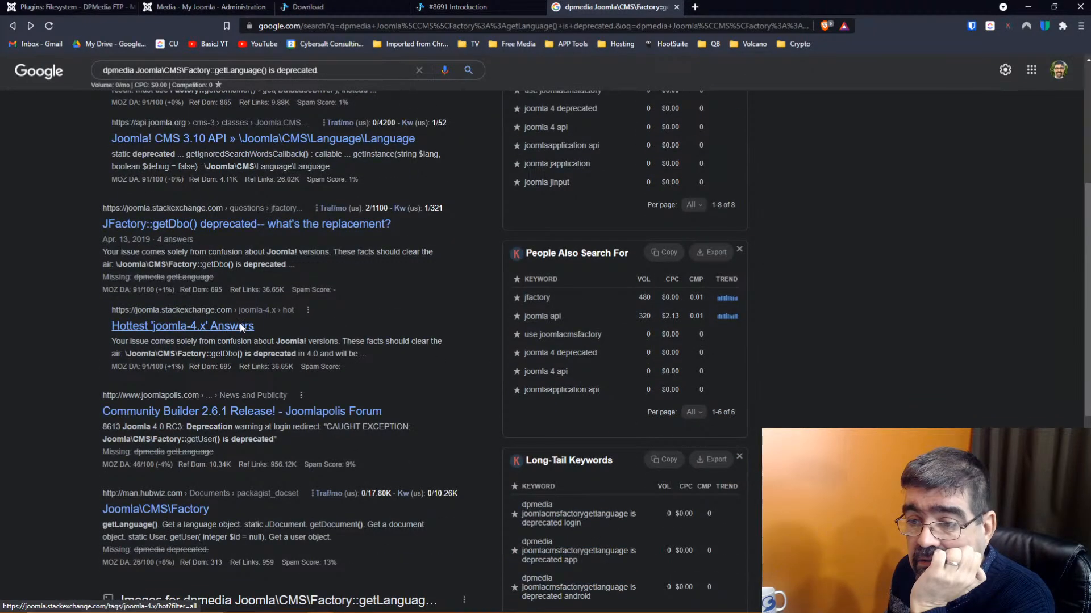
pyautogui.scroll(-1, 240, 323)
pyautogui.scroll(3, 239, 322)
pyautogui.click(185, 7)
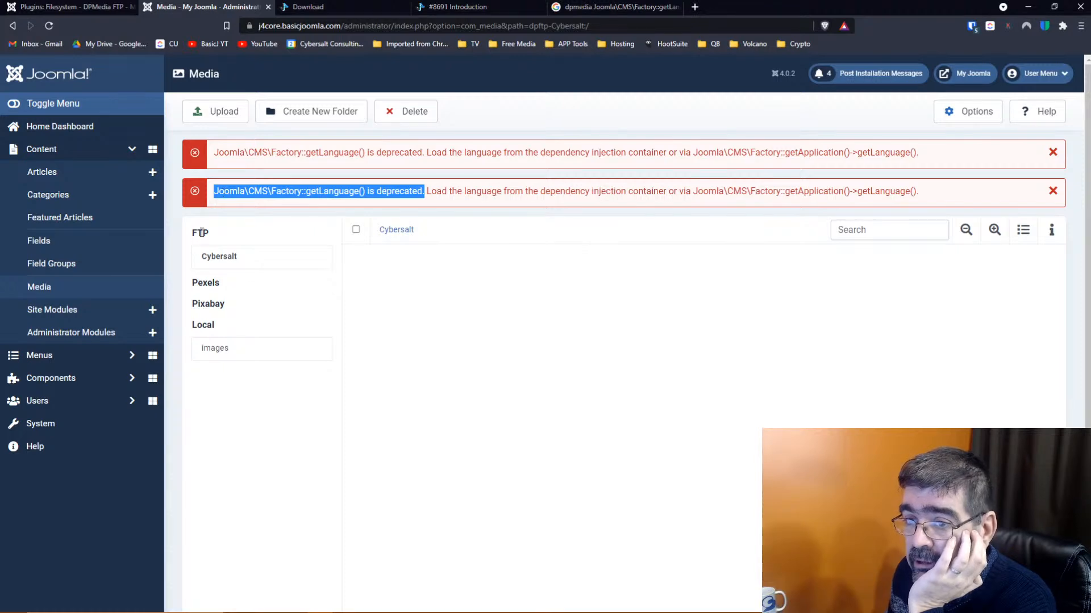
# Save and close the DPMedia FTP plugin and disable the Pixabay and Pexels plugins
pyautogui.click(214, 354)
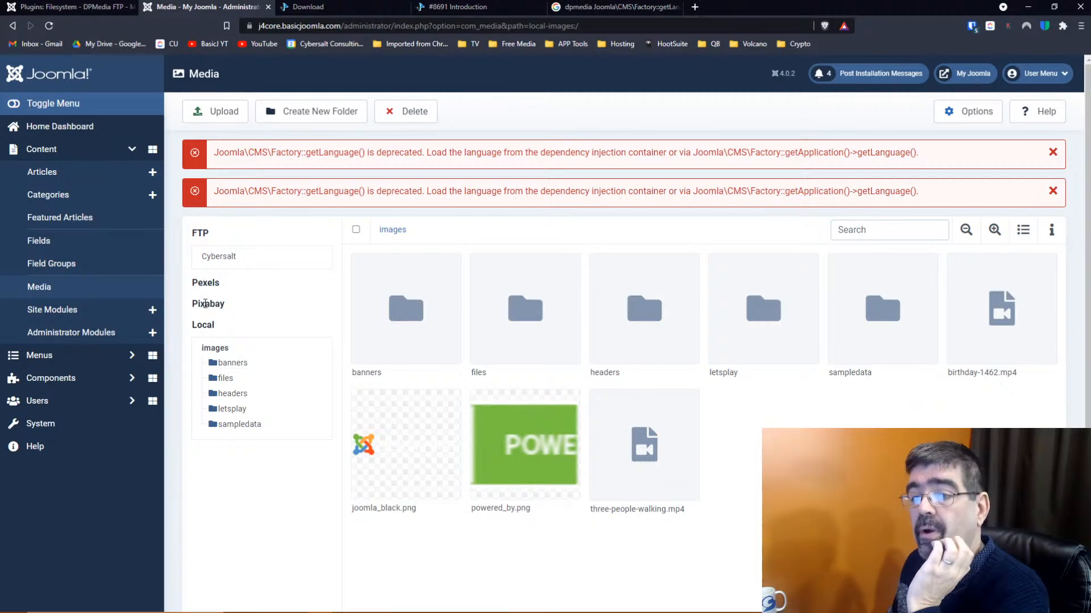
pyautogui.click(61, 8)
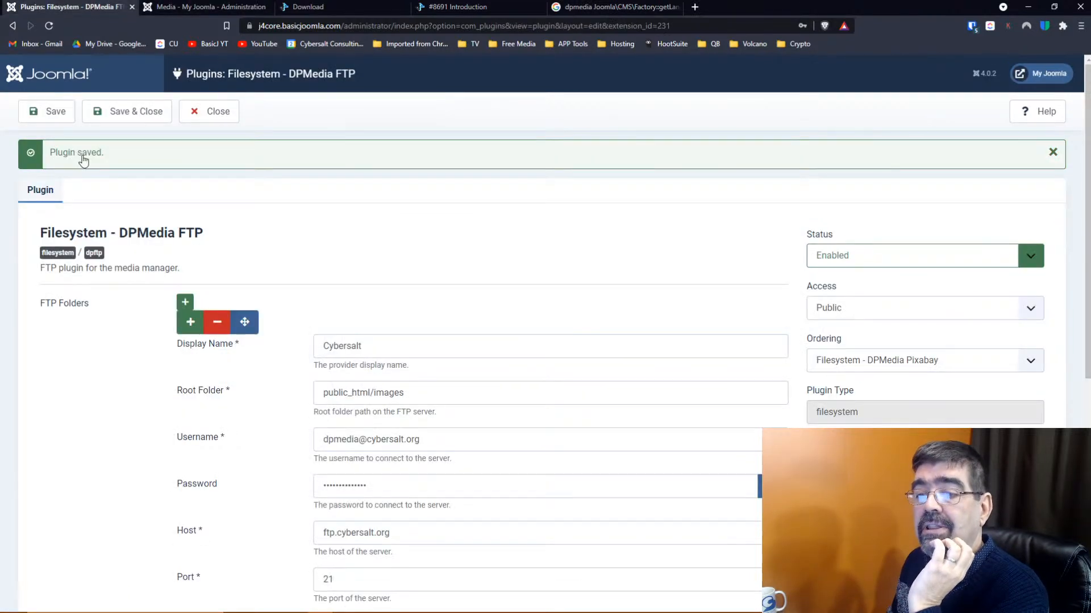
pyautogui.click(133, 111)
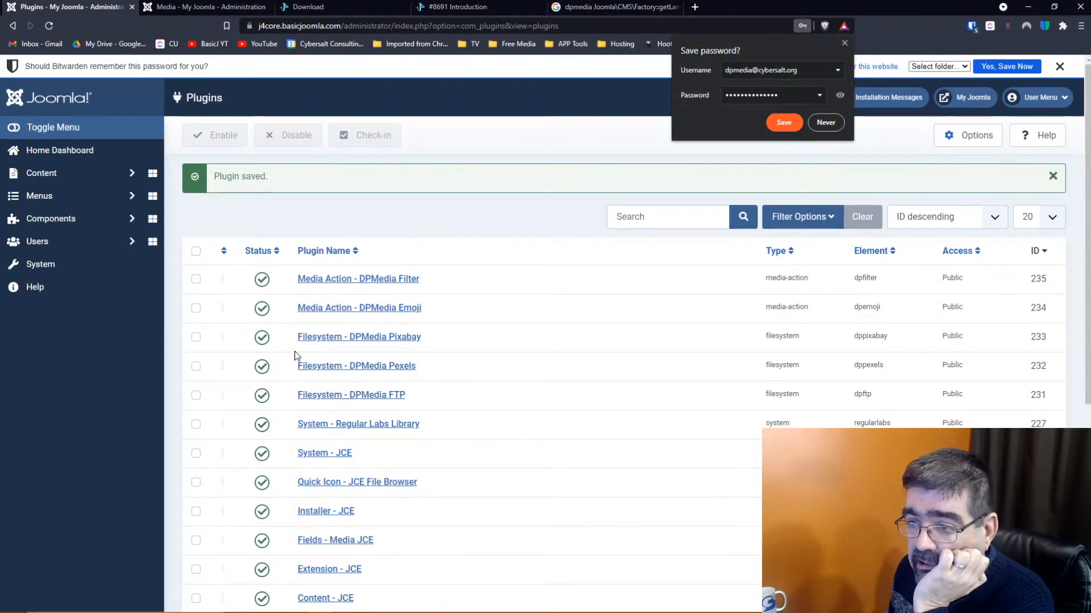
pyautogui.click(265, 343)
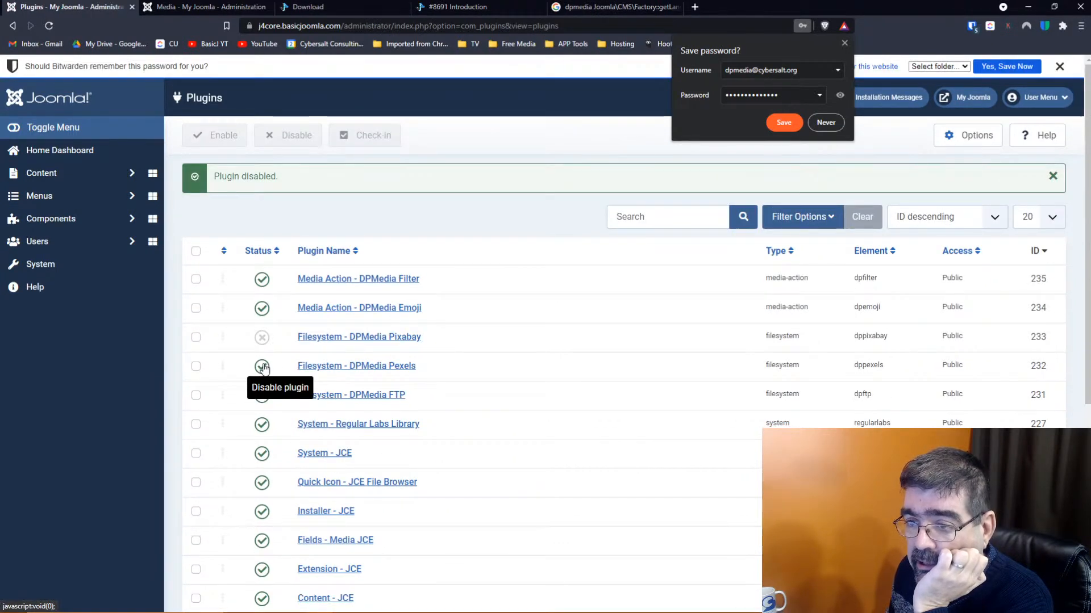
pyautogui.click(262, 366)
# Reload the Media manager and open the Cybersalt FTP folder
pyautogui.click(174, 8)
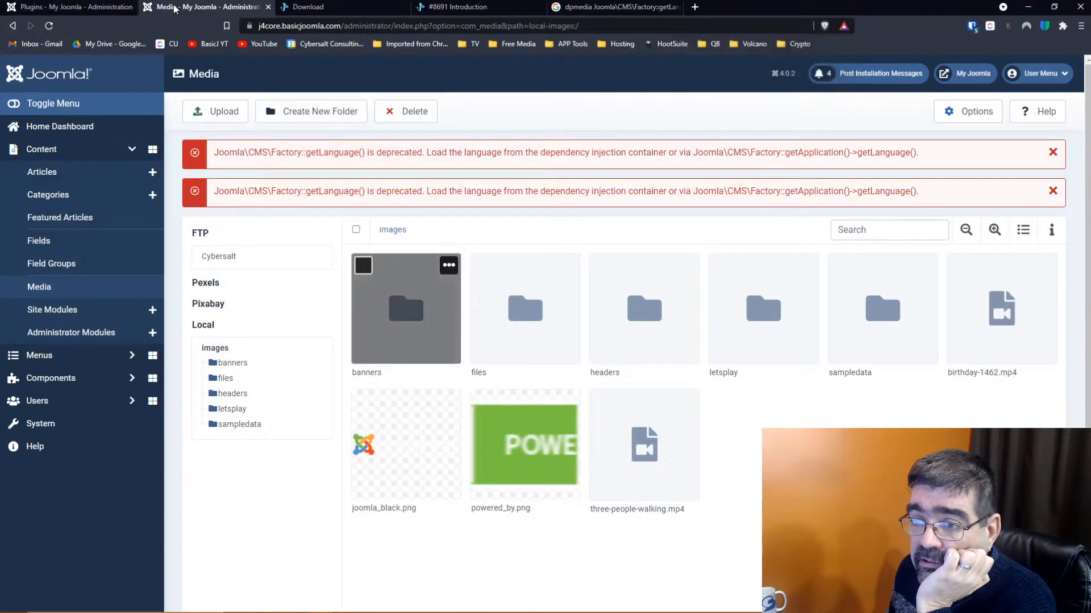
pyautogui.click(50, 26)
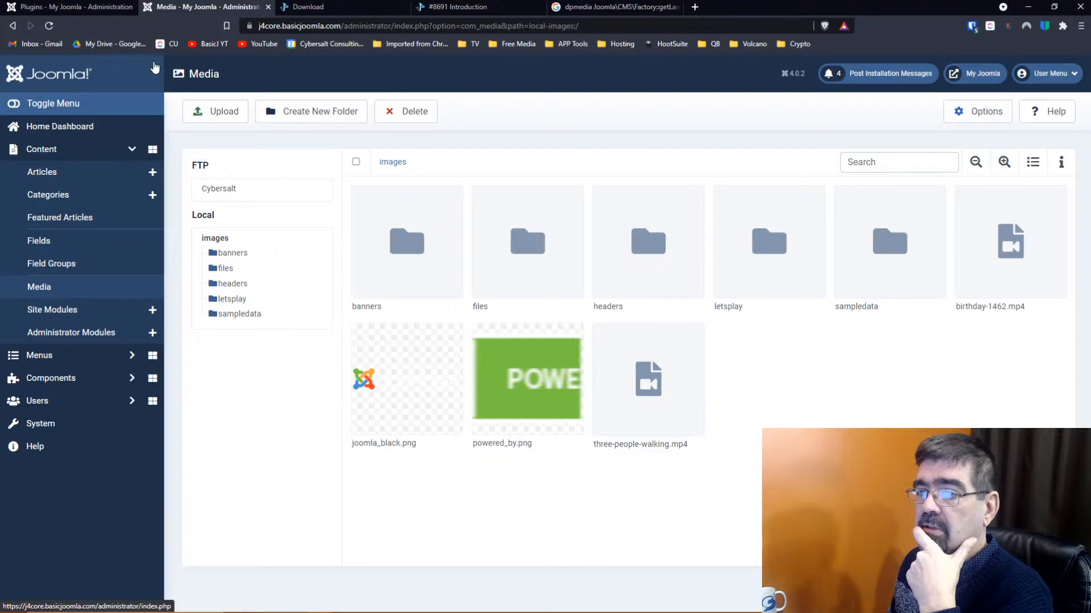
pyautogui.click(227, 188)
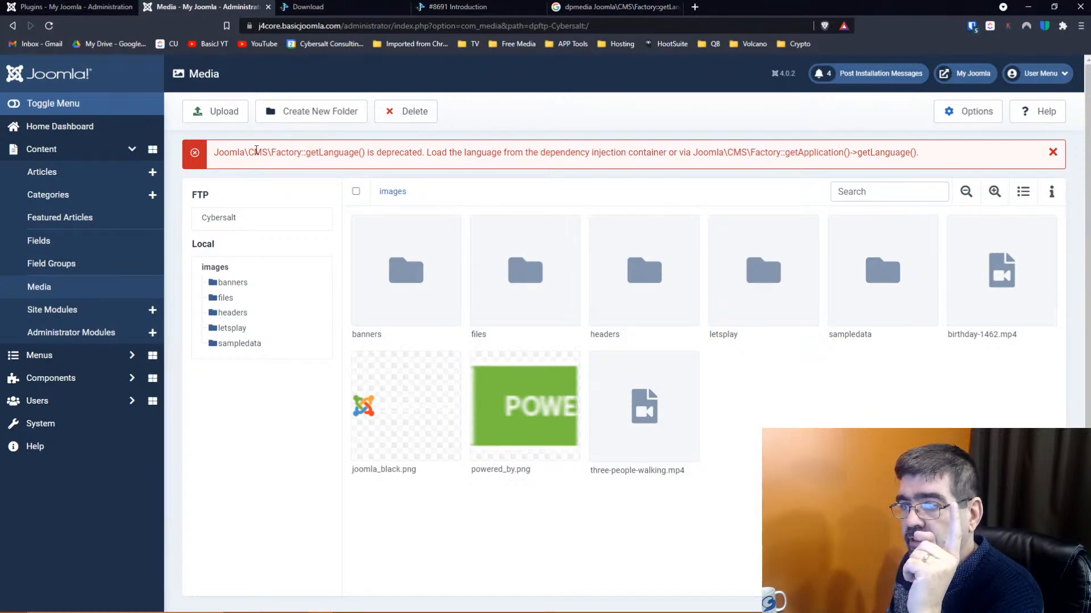
# Select the remaining getLanguage deprecation error, then go back to the Plugins list
pyautogui.moveTo(214, 157); pyautogui.dragTo(940, 157)
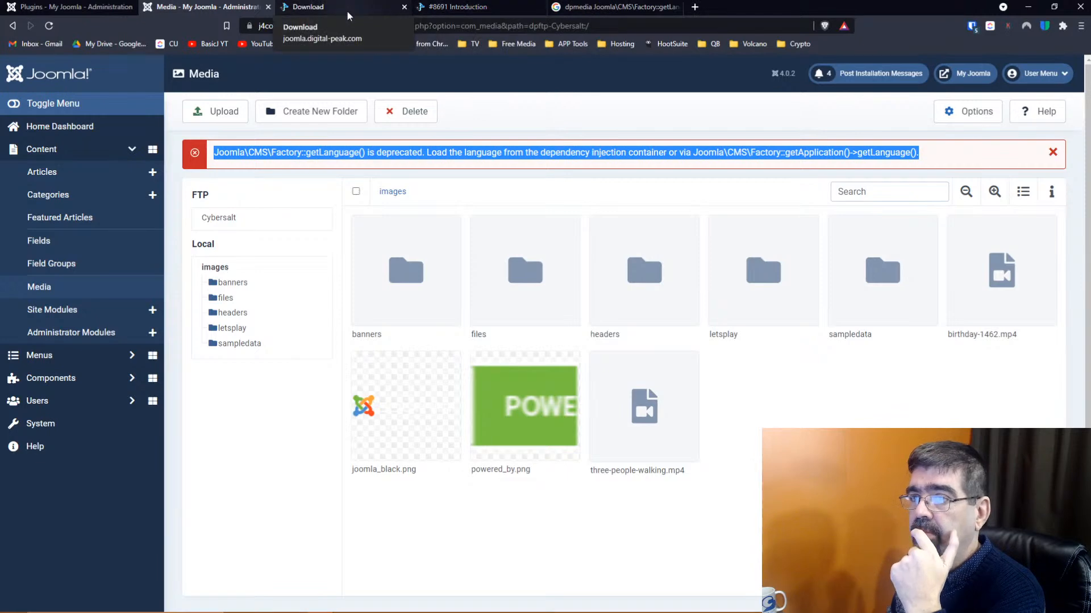
pyautogui.click(68, 7)
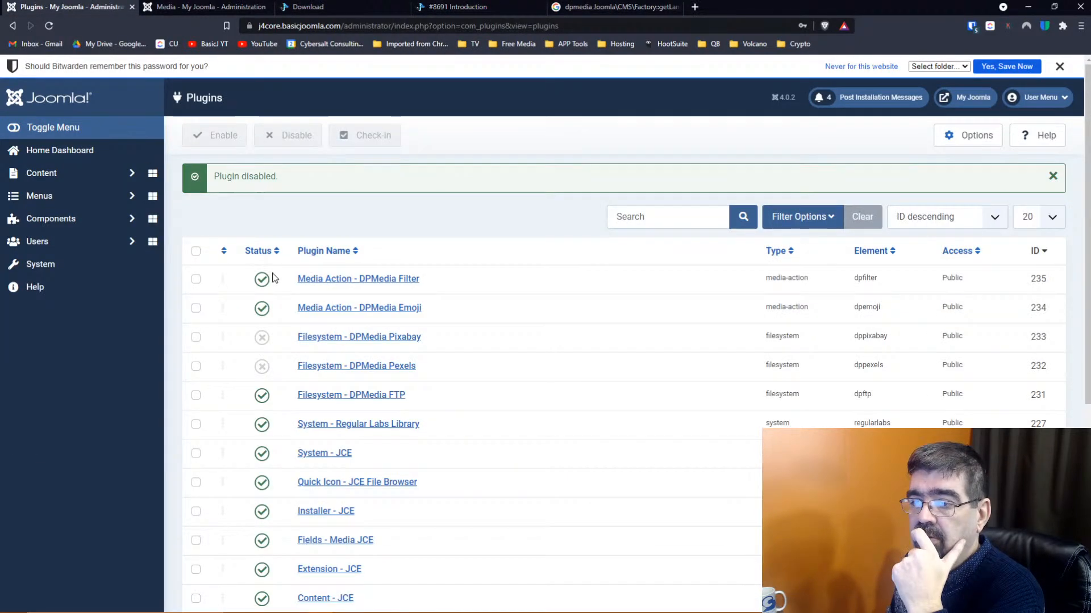
# In the DPMedia Pixabay plugin, add an empty Pixabay folder entry and open the Pixabay API site link
pyautogui.click(362, 339)
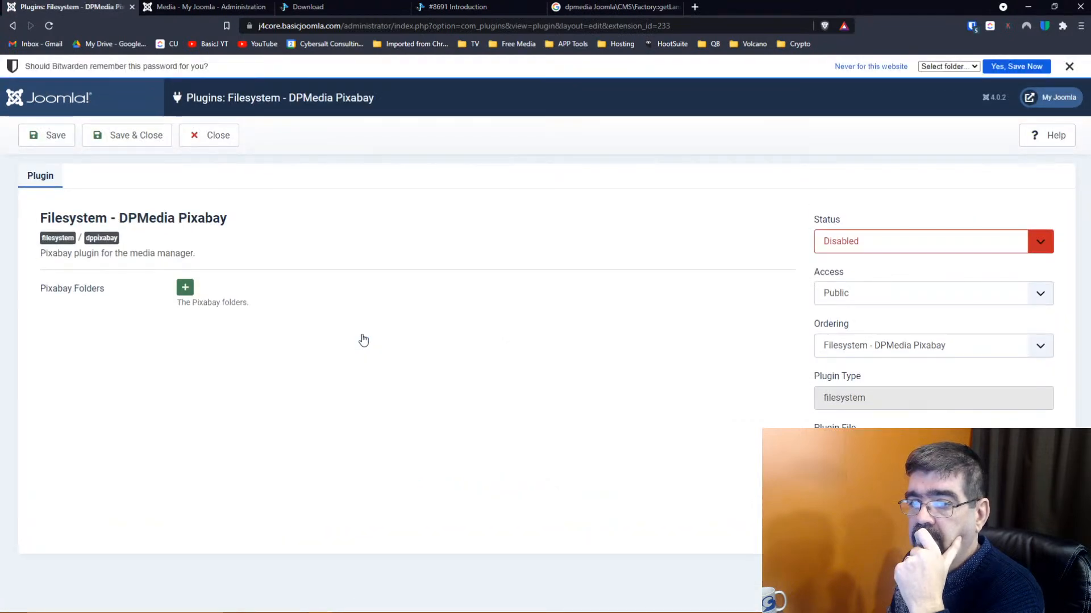
pyautogui.click(185, 287)
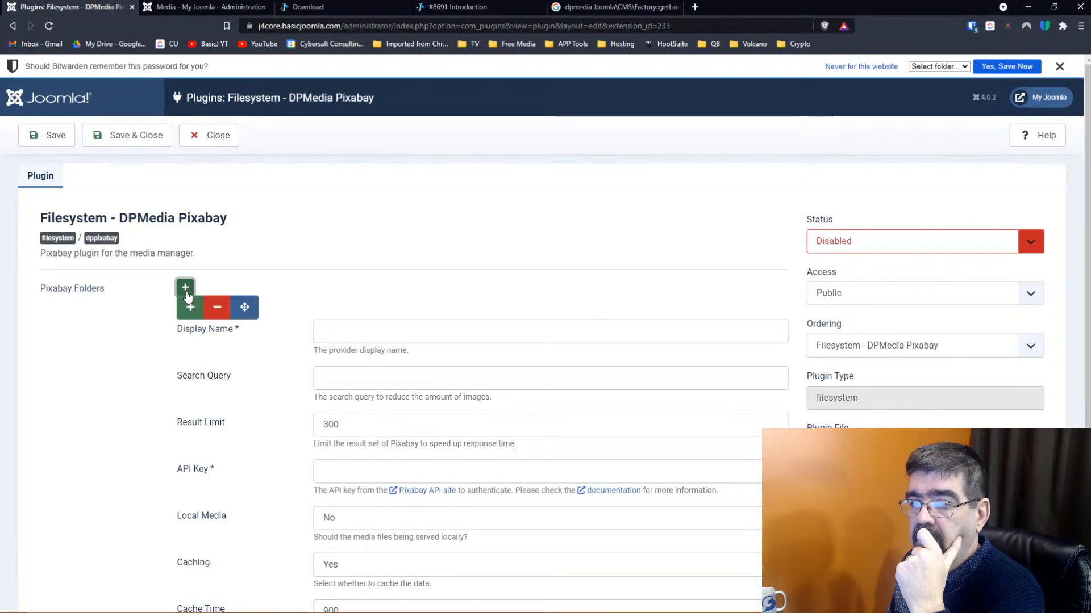
pyautogui.click(347, 331)
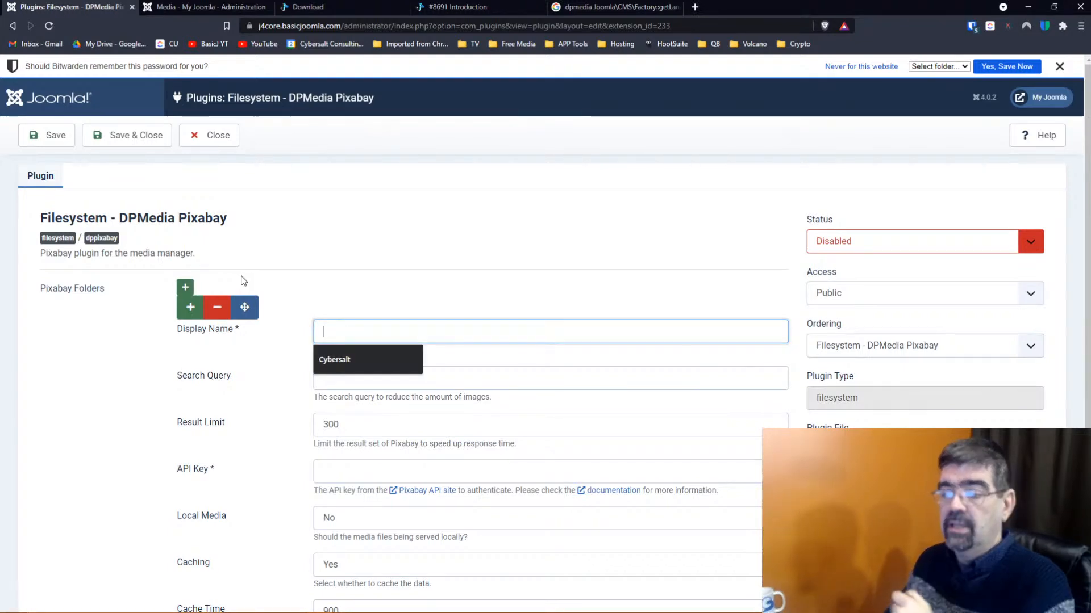
pyautogui.scroll(-2, 243, 284)
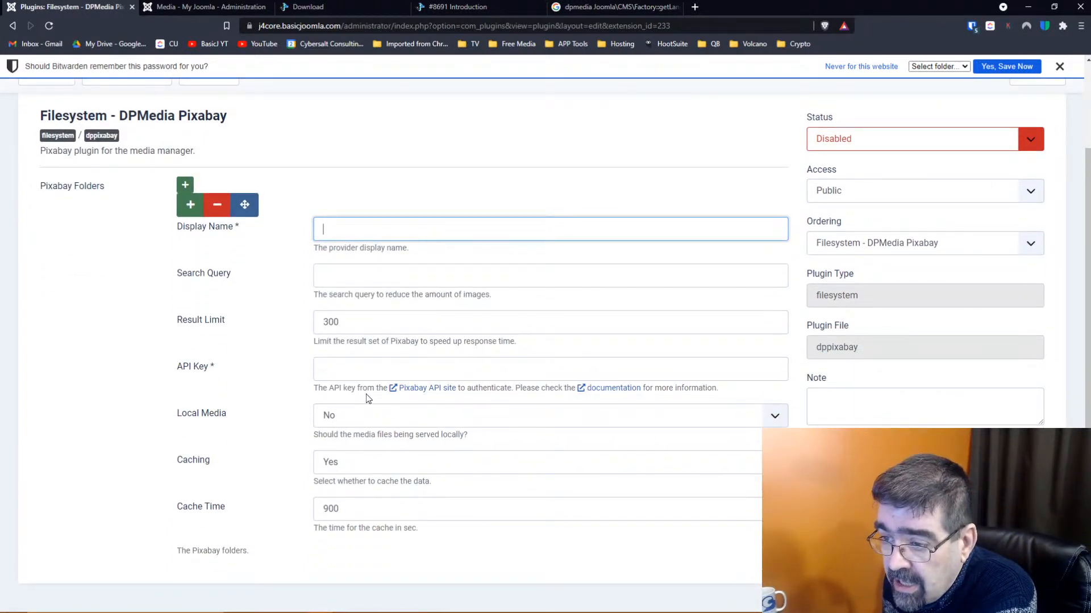
pyautogui.click(428, 392)
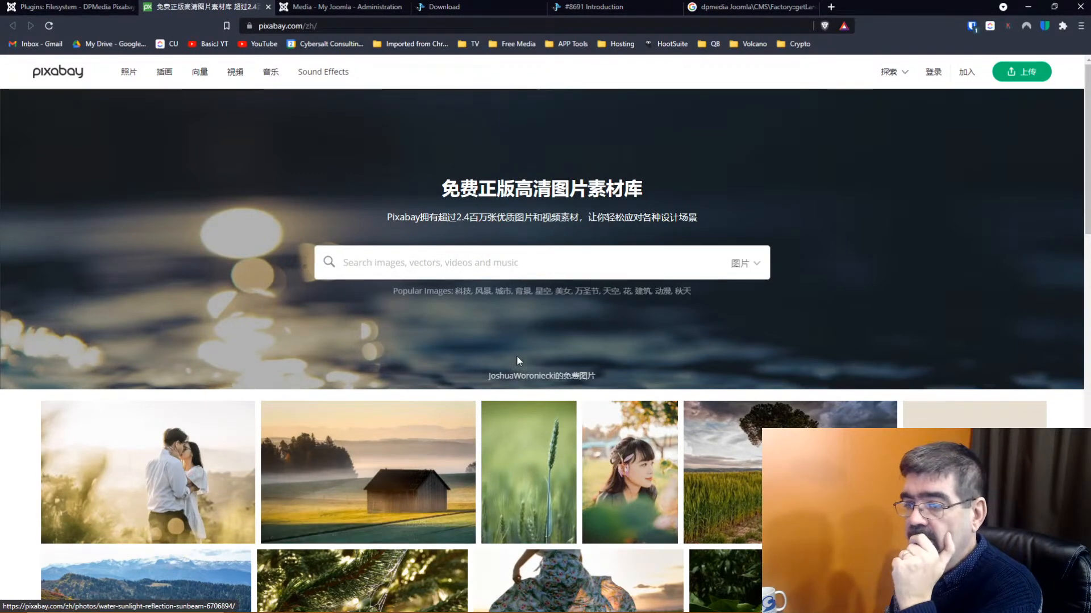
# Open the Pixabay API docs page in a maximized Firefox window
pyautogui.moveTo(303, 26); pyautogui.dragTo(372, 27)
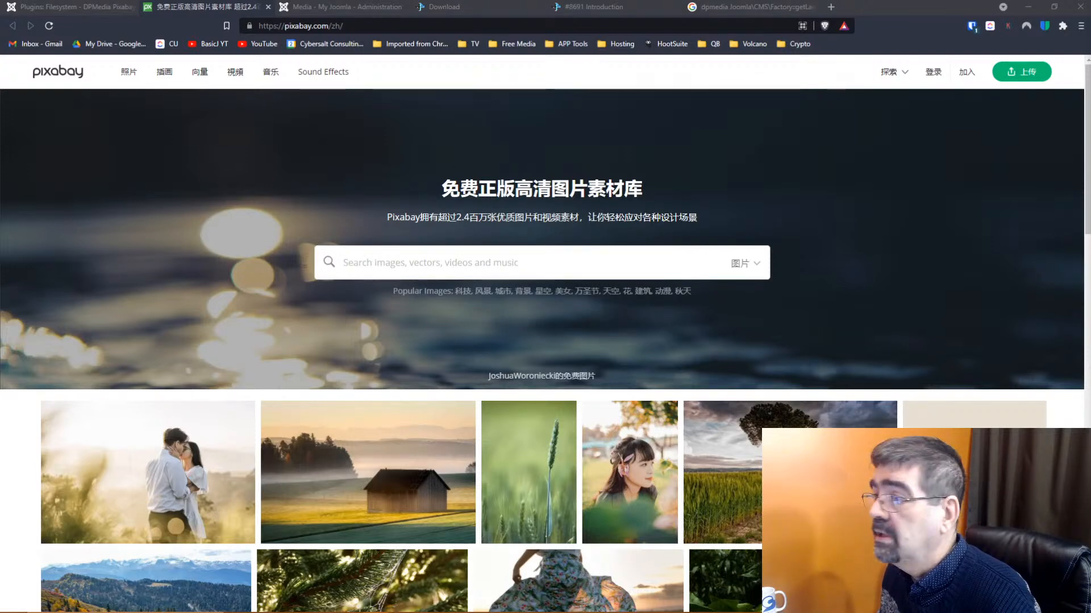
pyautogui.moveTo(1090, 34); pyautogui.dragTo(228, 184)
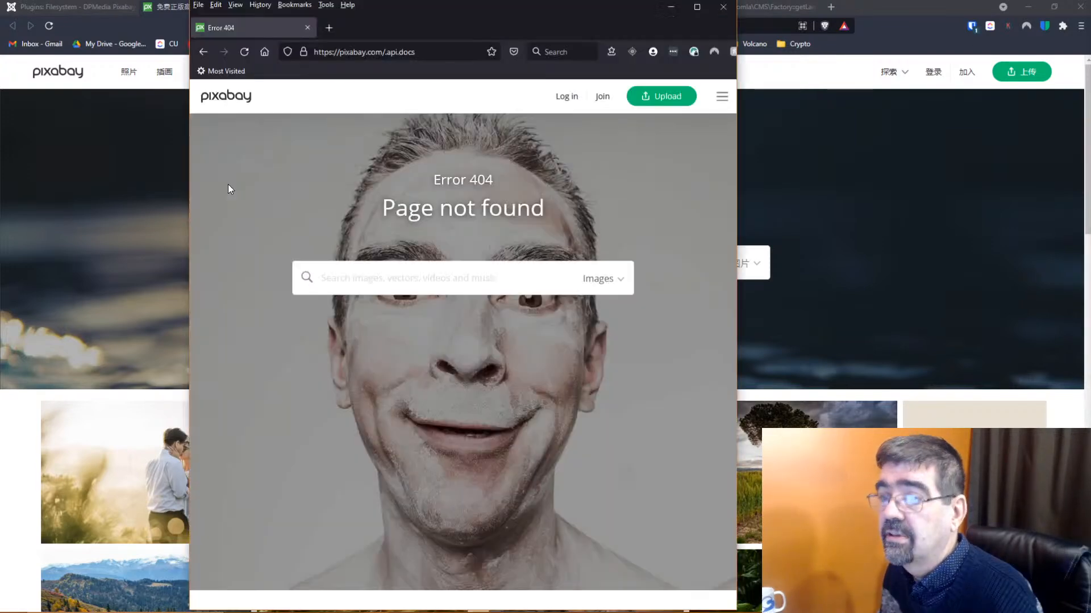
pyautogui.click(697, 7)
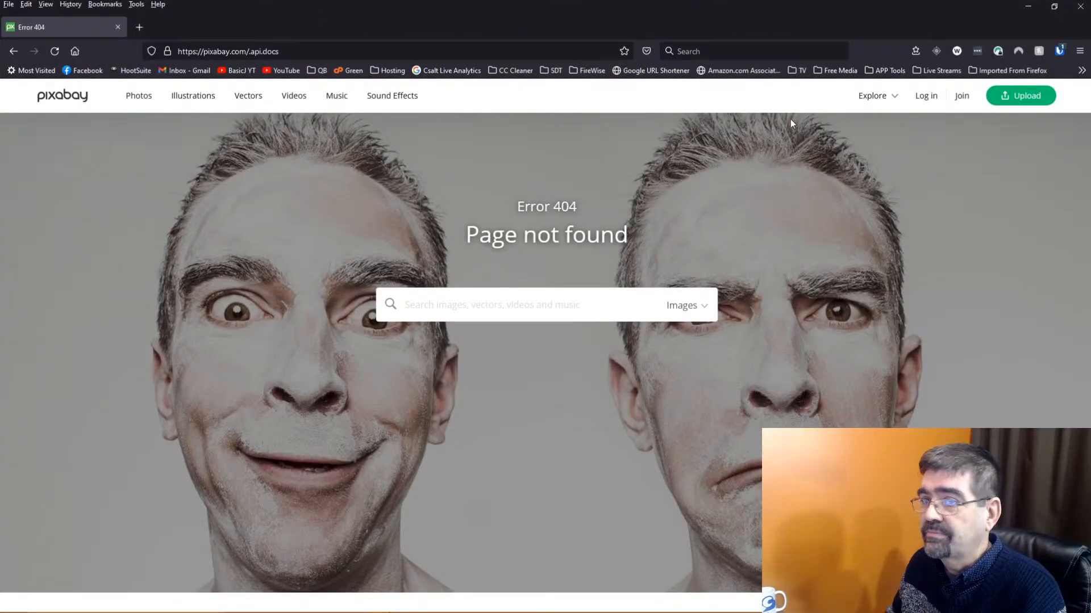
pyautogui.hotkey('alt', 'Tab')
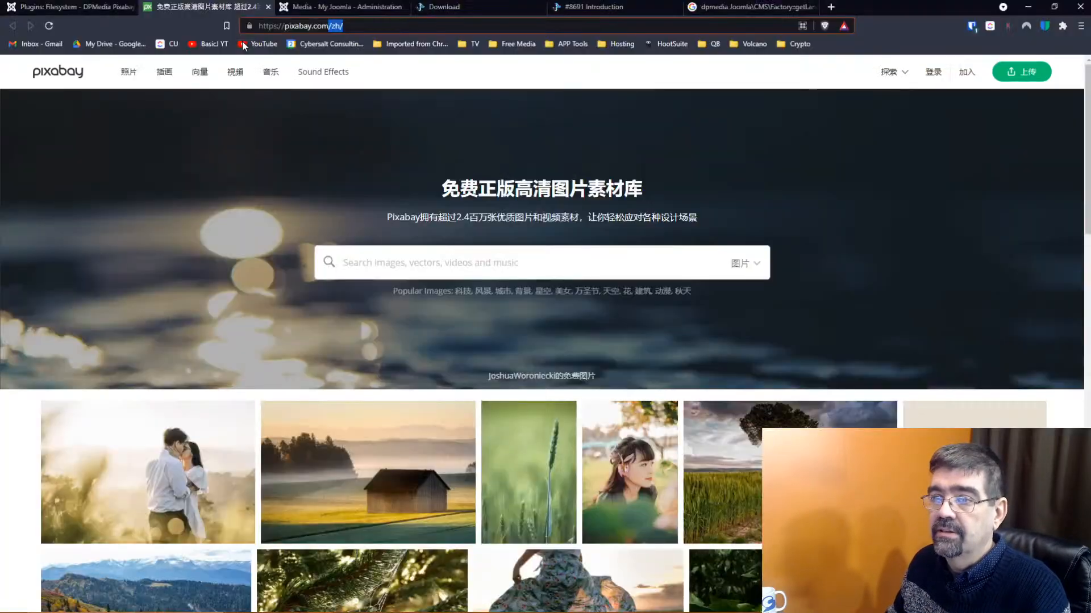
pyautogui.click(51, 7)
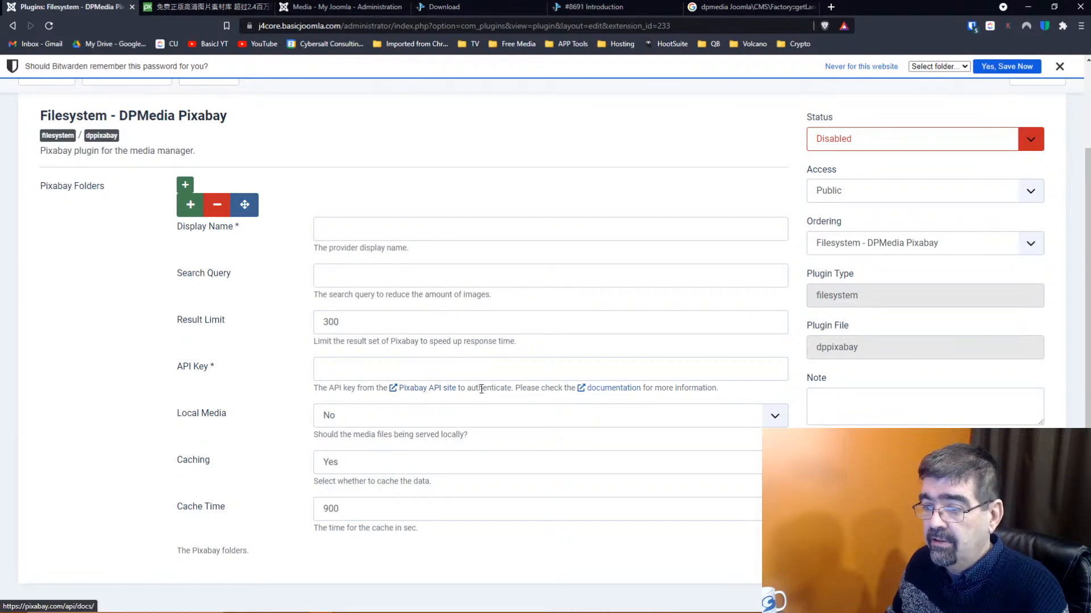
# Return to the Pixabay 404 page in Firefox and open the log-in form
pyautogui.hotkey('alt', 'Tab')
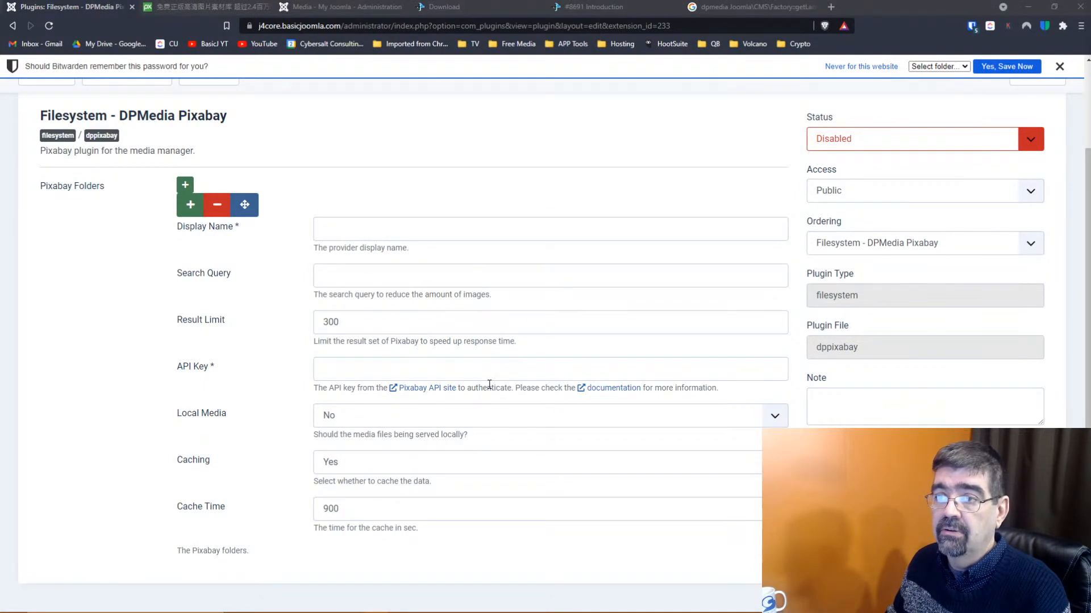
pyautogui.click(208, 5)
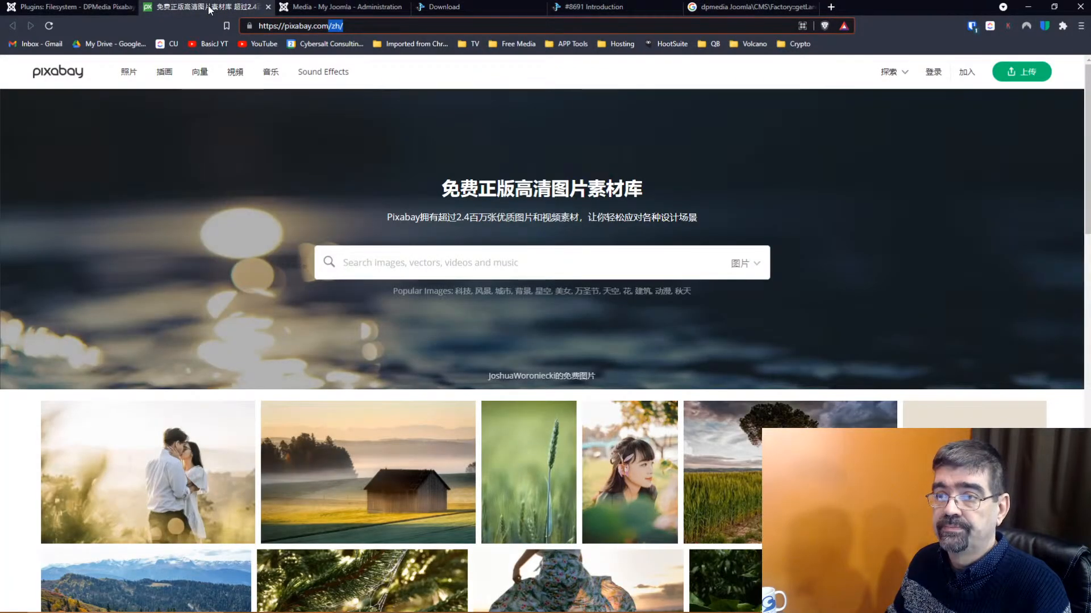
pyautogui.doubleClick(337, 29)
pyautogui.click(63, 7)
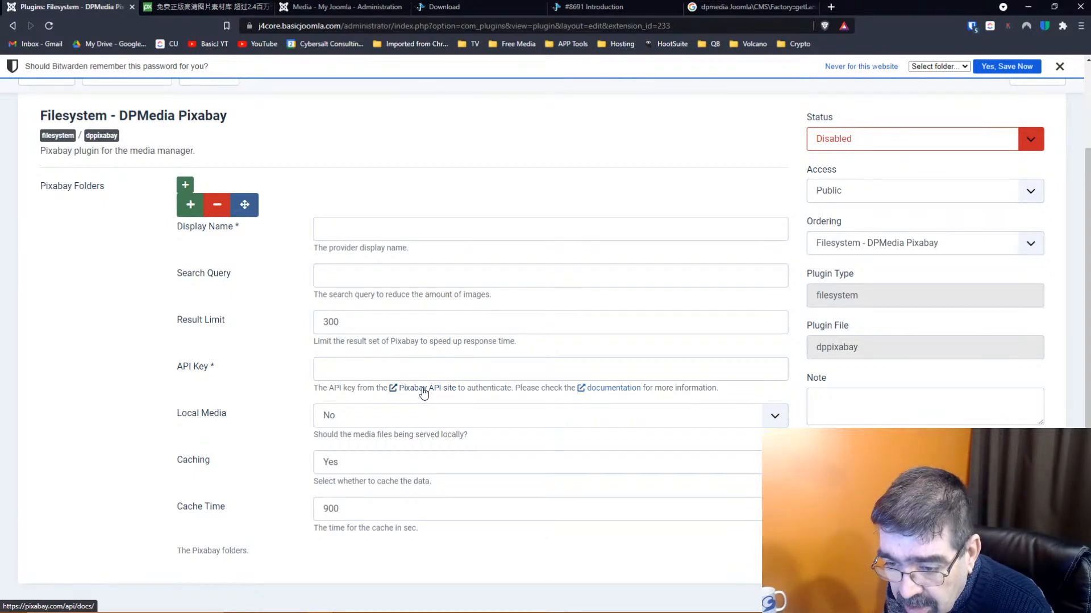
pyautogui.hotkey('alt', 'Tab')
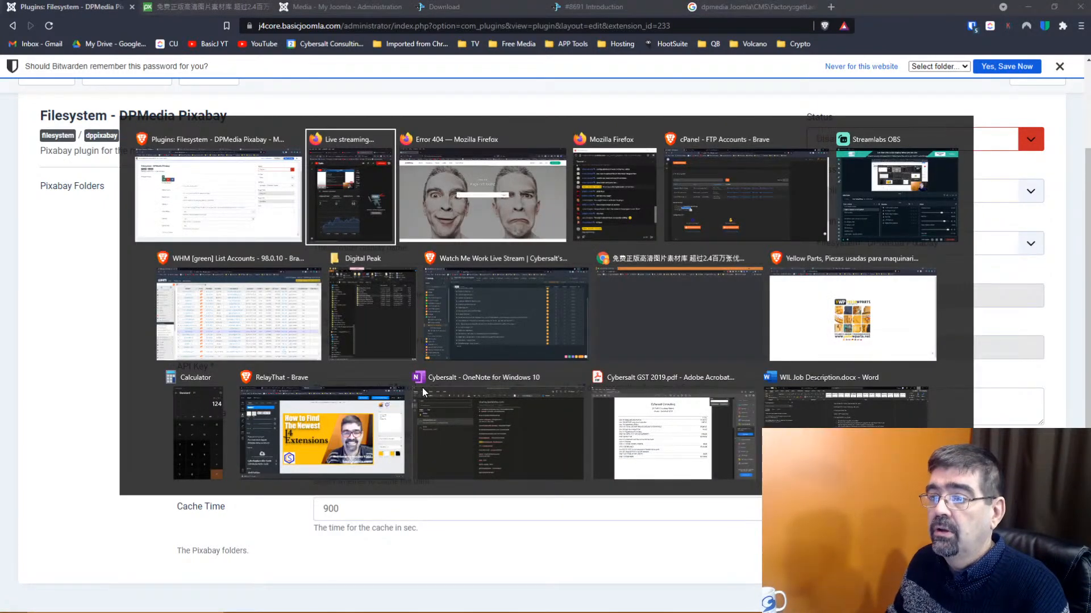
pyautogui.hotkey('alt', 'Tab')
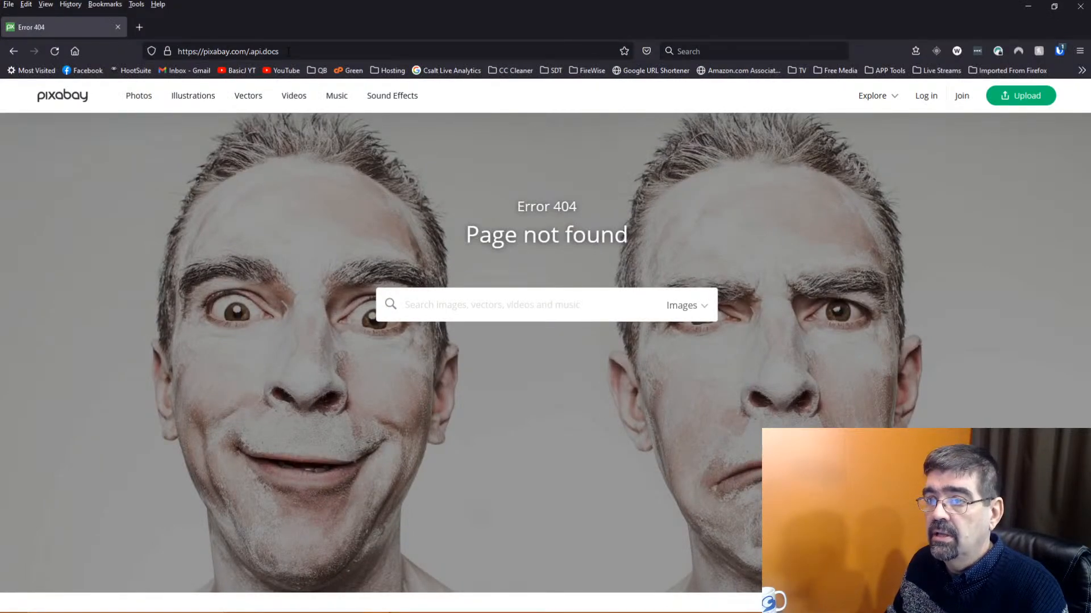
pyautogui.hotkey('alt', 'Tab')
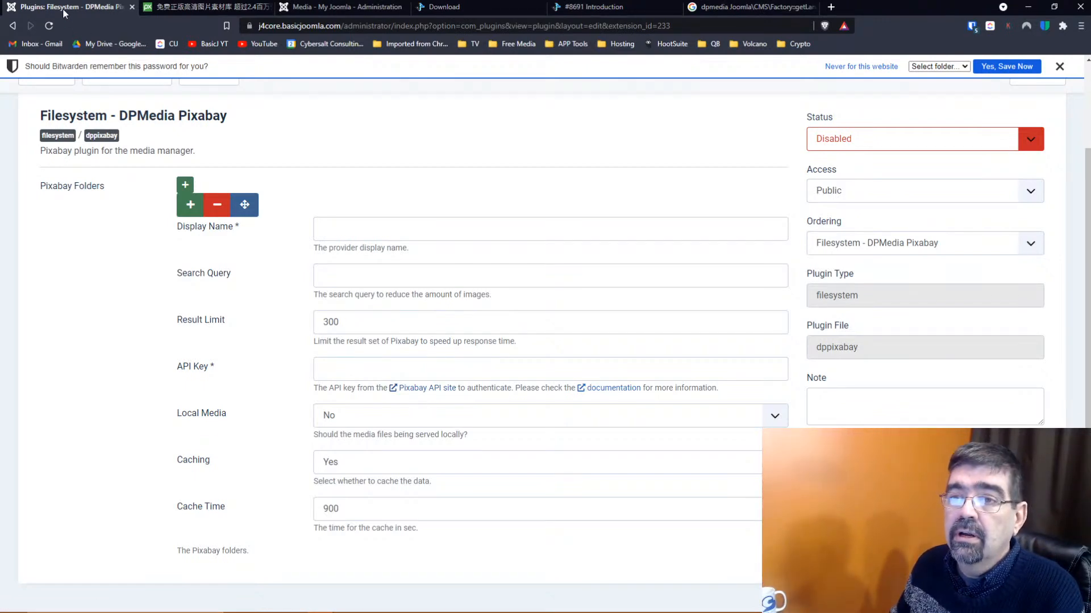
pyautogui.hotkey('alt', 'Tab')
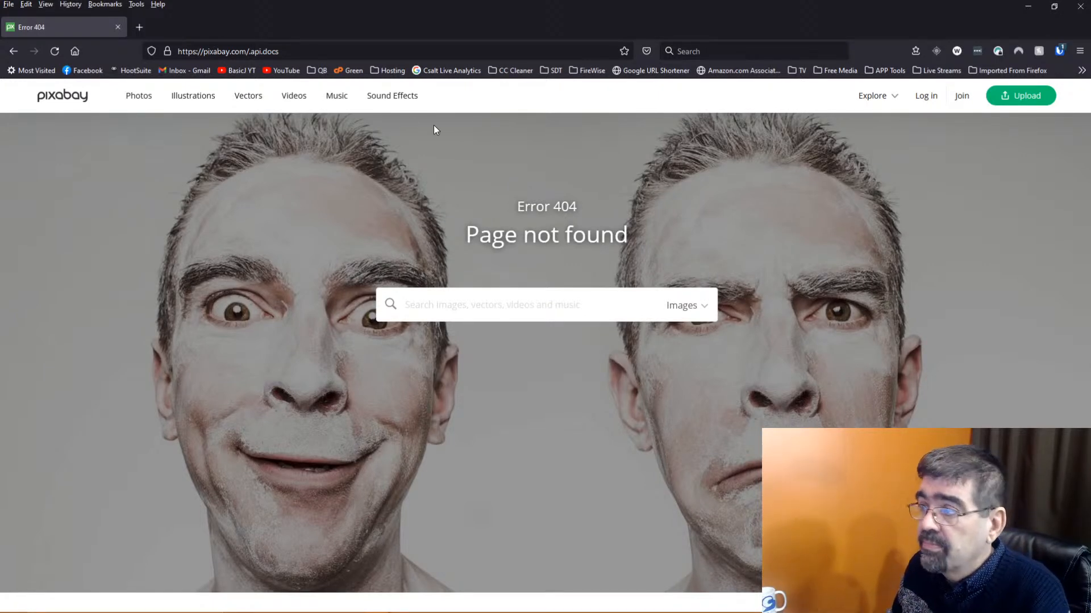
pyautogui.click(934, 100)
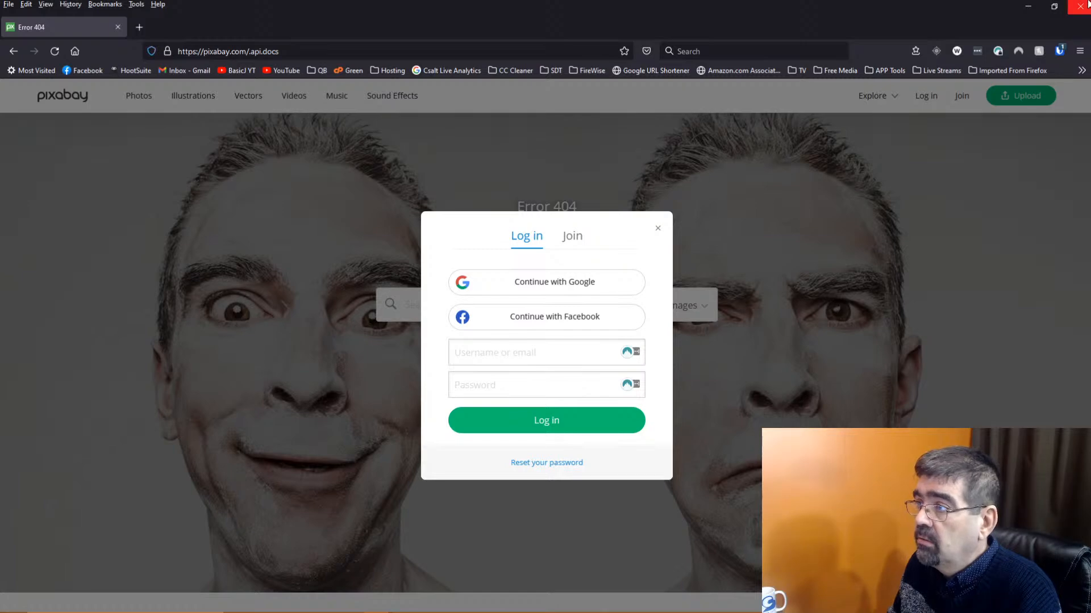
# Log in to Pixabay with the saved credentials from the password manager
pyautogui.click(1058, 53)
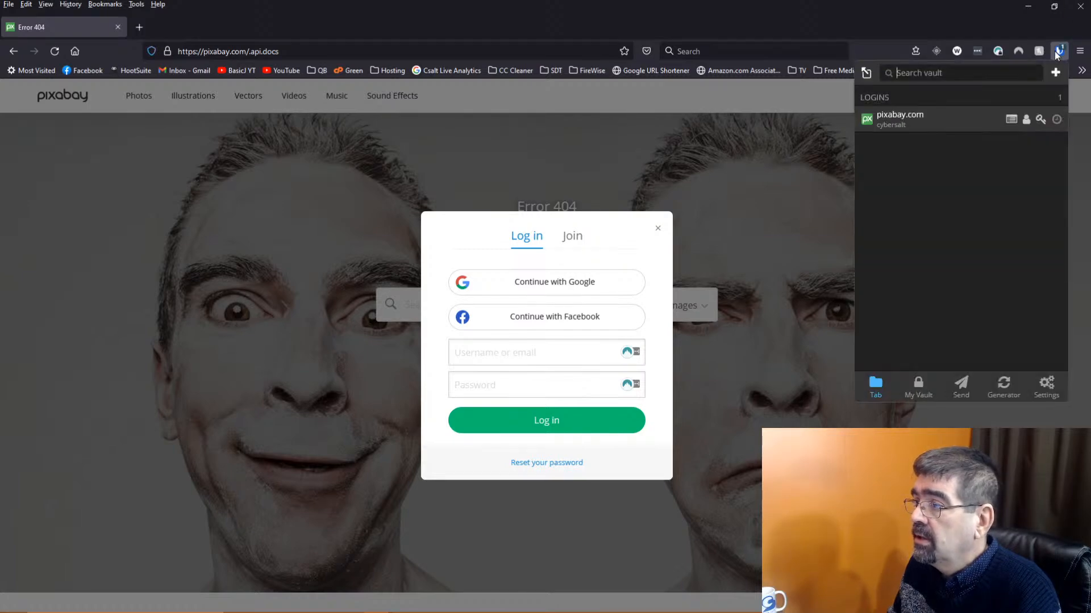
pyautogui.click(911, 120)
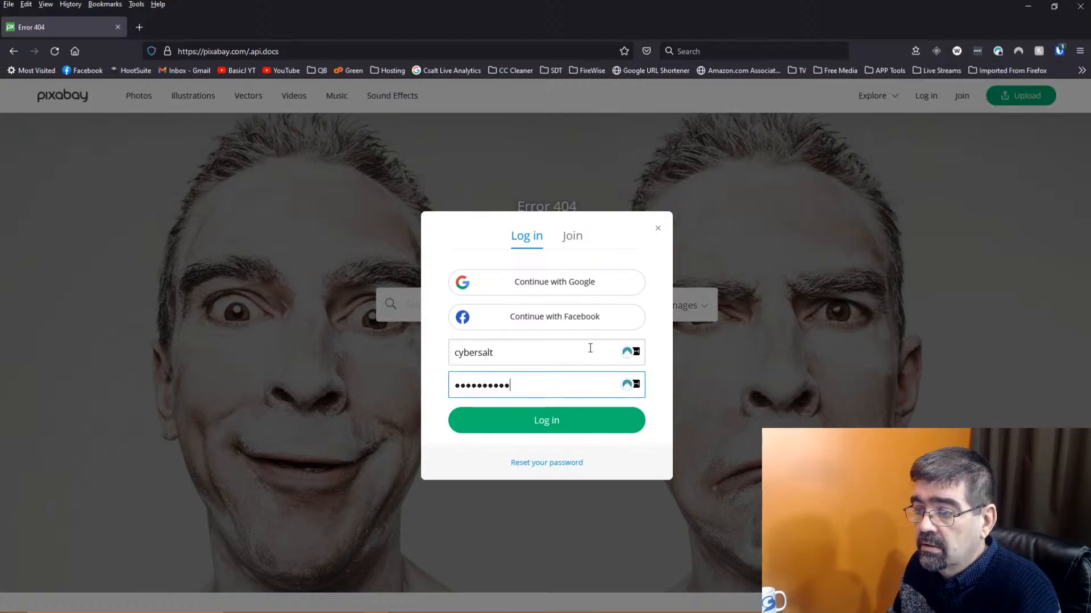
pyautogui.click(544, 423)
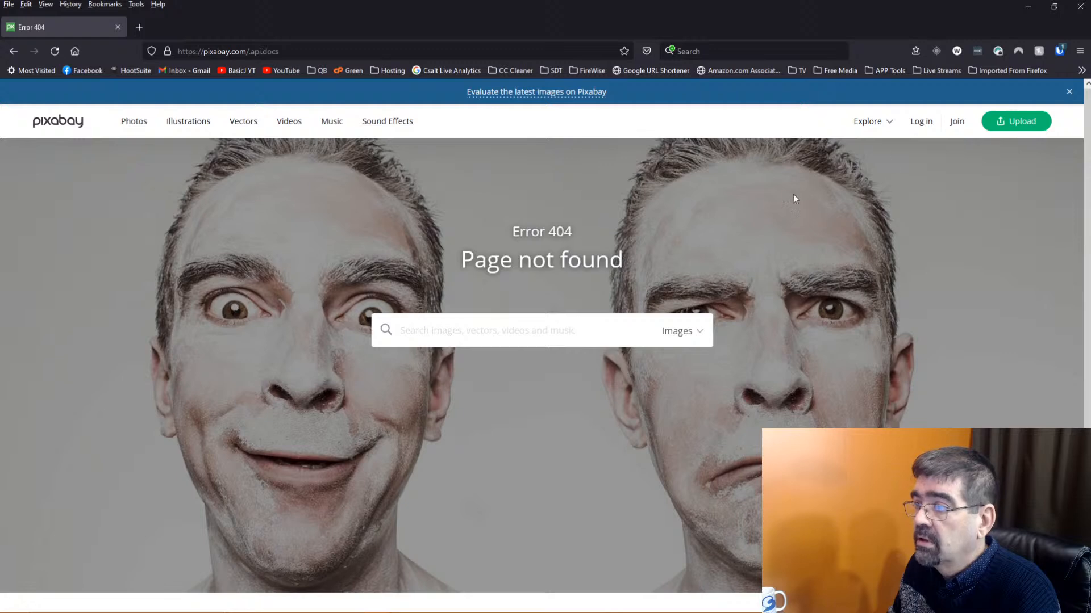
# Try joining Pixabay with a username, e-mail and the saved password, then choose Continue with Google
pyautogui.click(956, 123)
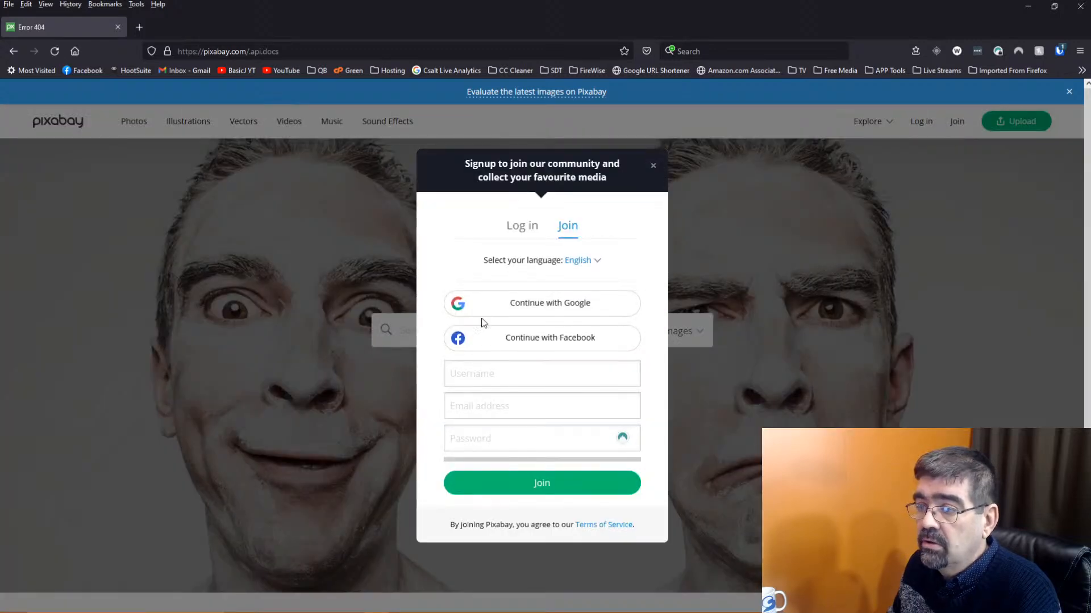
pyautogui.click(514, 374)
pyautogui.write('cybersalt')
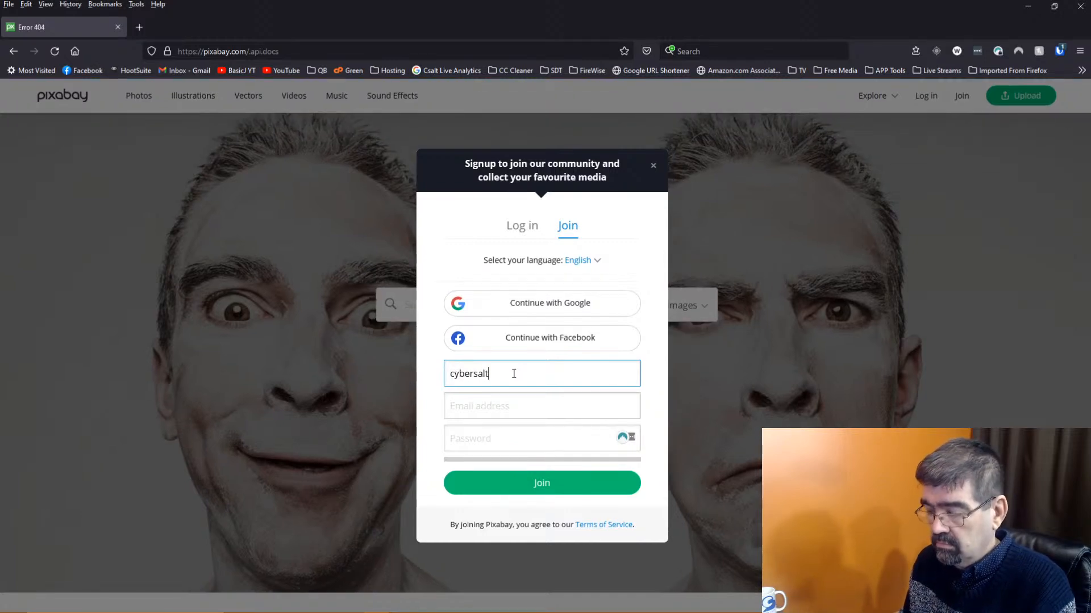
pyautogui.press('Tab')
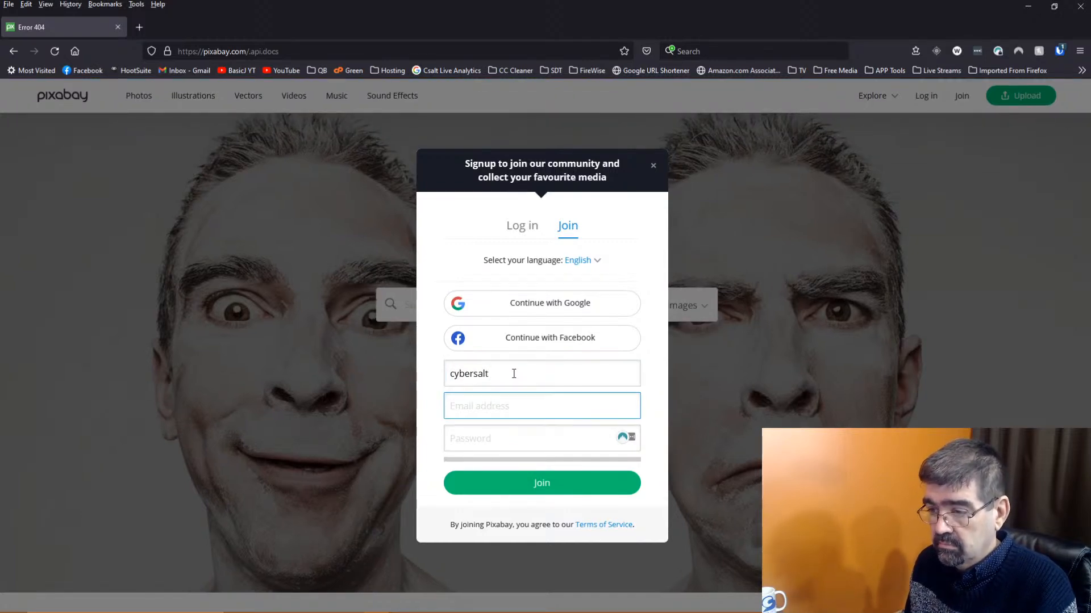
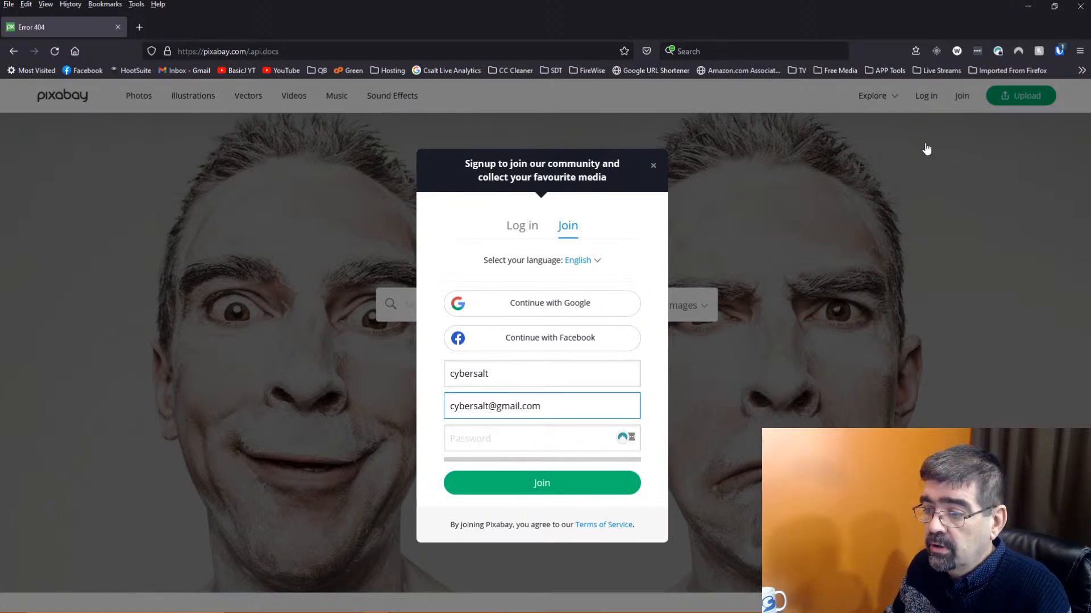
pyautogui.click(1059, 52)
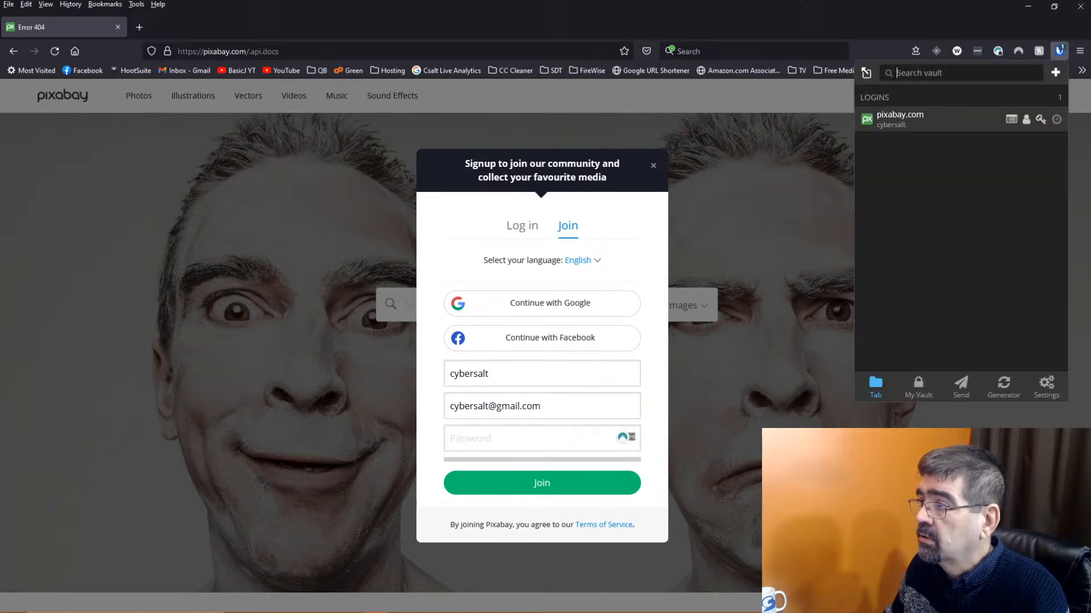
pyautogui.click(1040, 120)
pyautogui.click(490, 437)
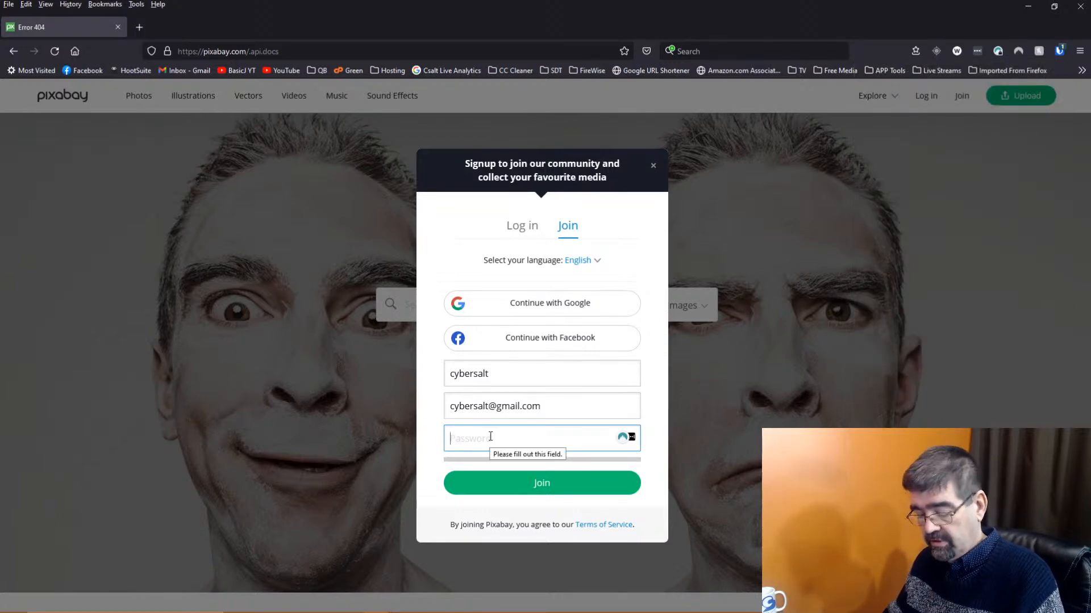
pyautogui.hotkey('ctrl', 'v')
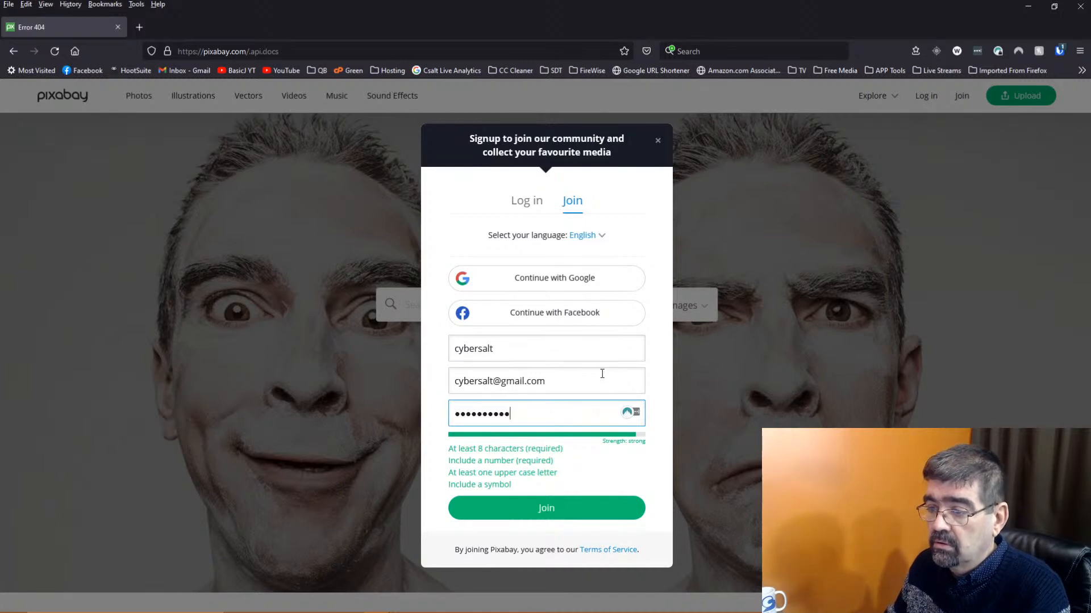
pyautogui.click(553, 509)
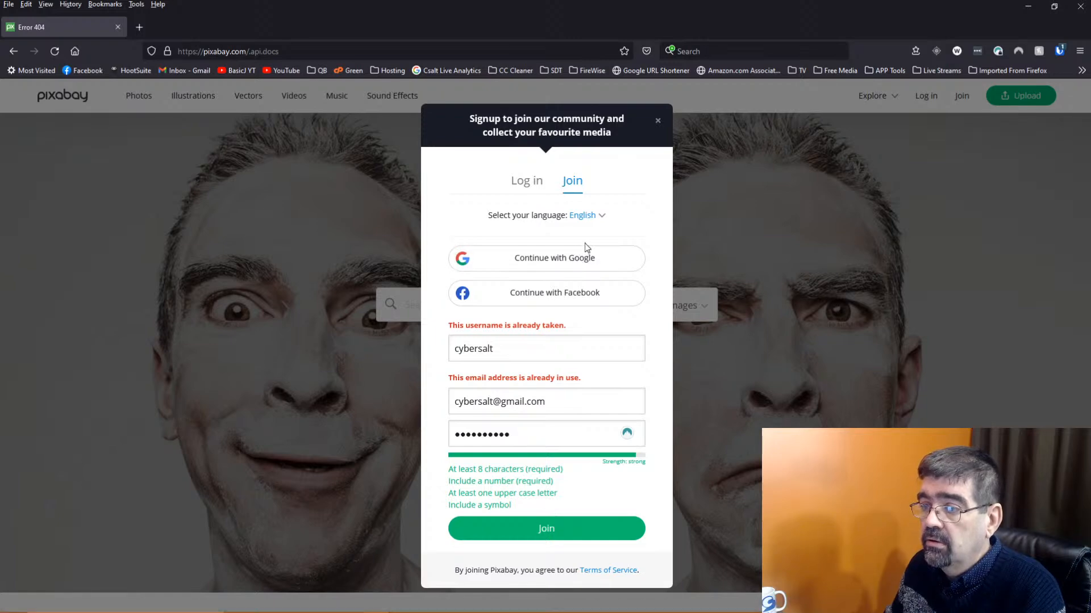
pyautogui.click(550, 258)
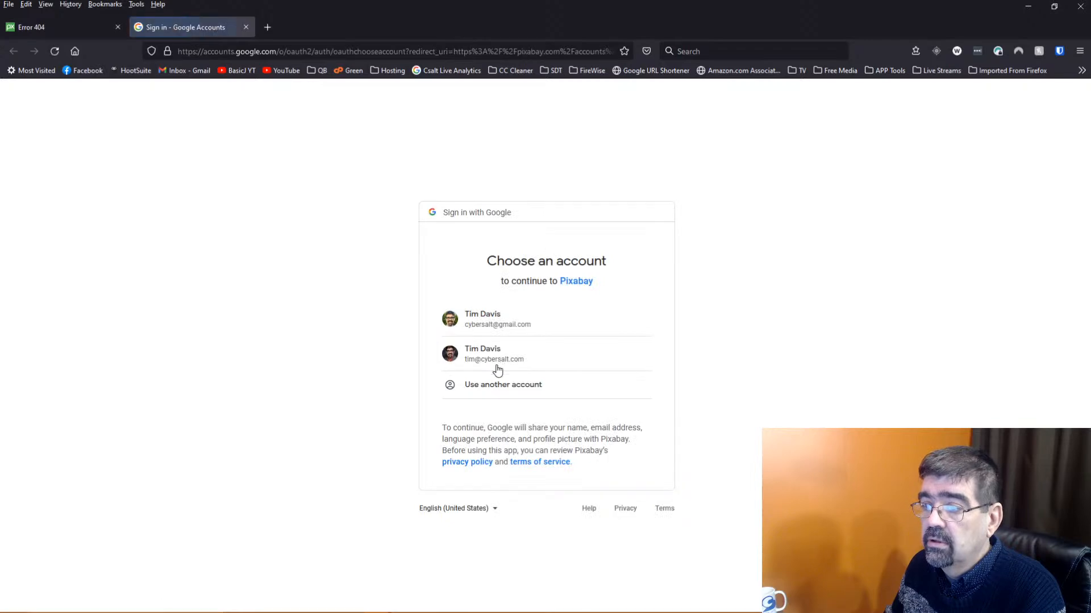
# Sign in with the first Google account, then correct the address to pixabay.com/api/docs and load it
pyautogui.click(495, 330)
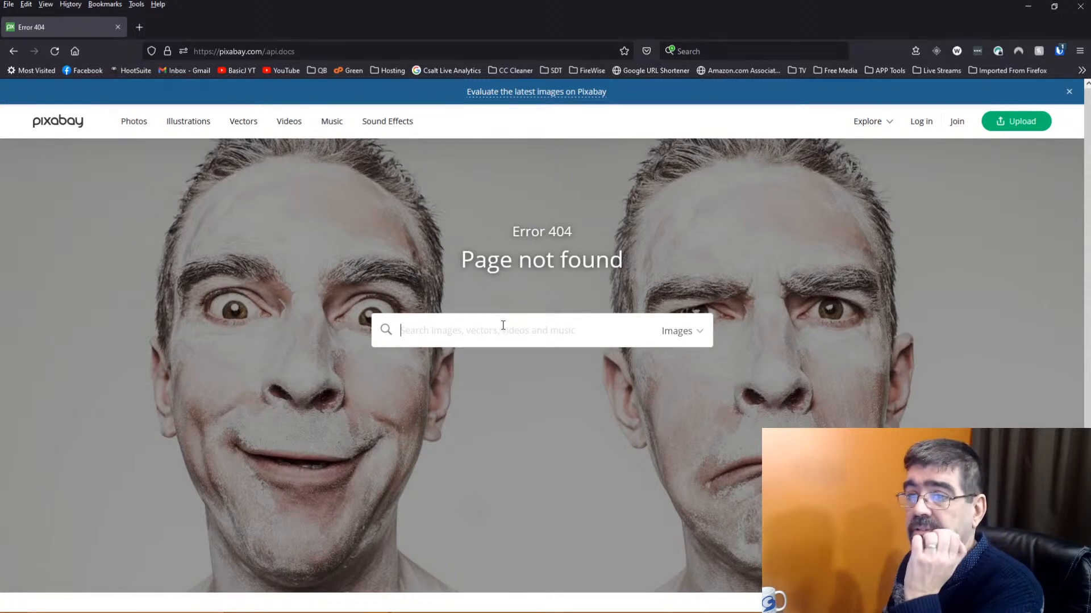
pyautogui.click(318, 51)
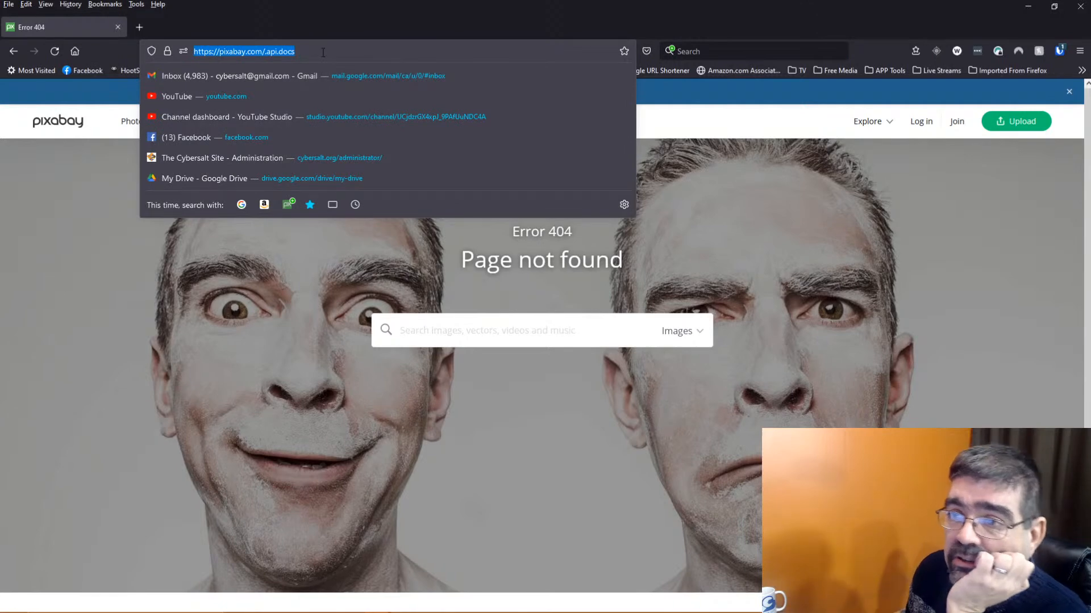
pyautogui.press('Home')
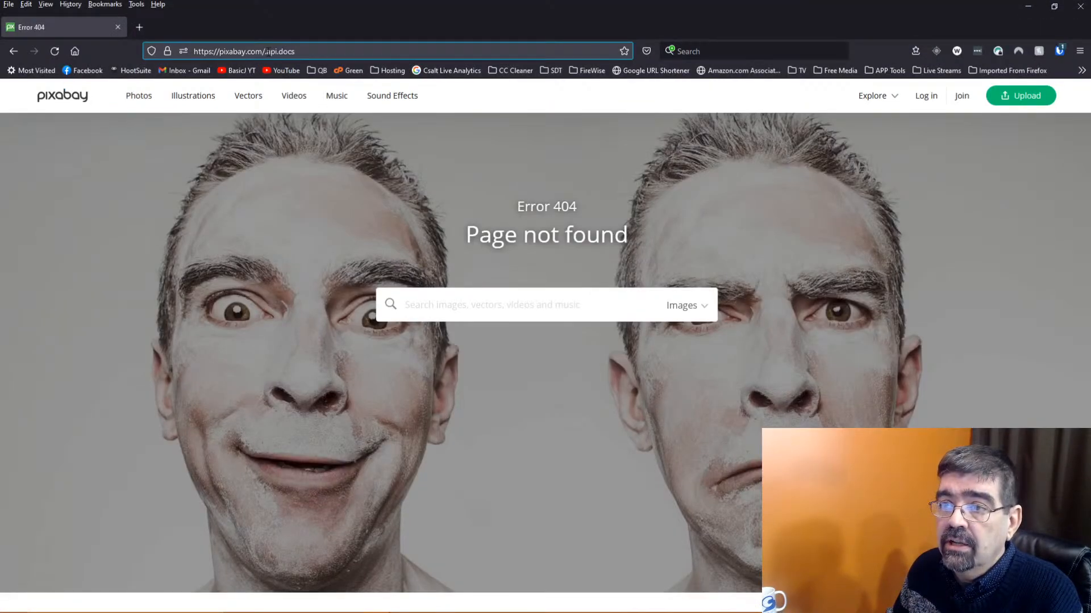
pyautogui.click(267, 51)
pyautogui.press('BackSpace')
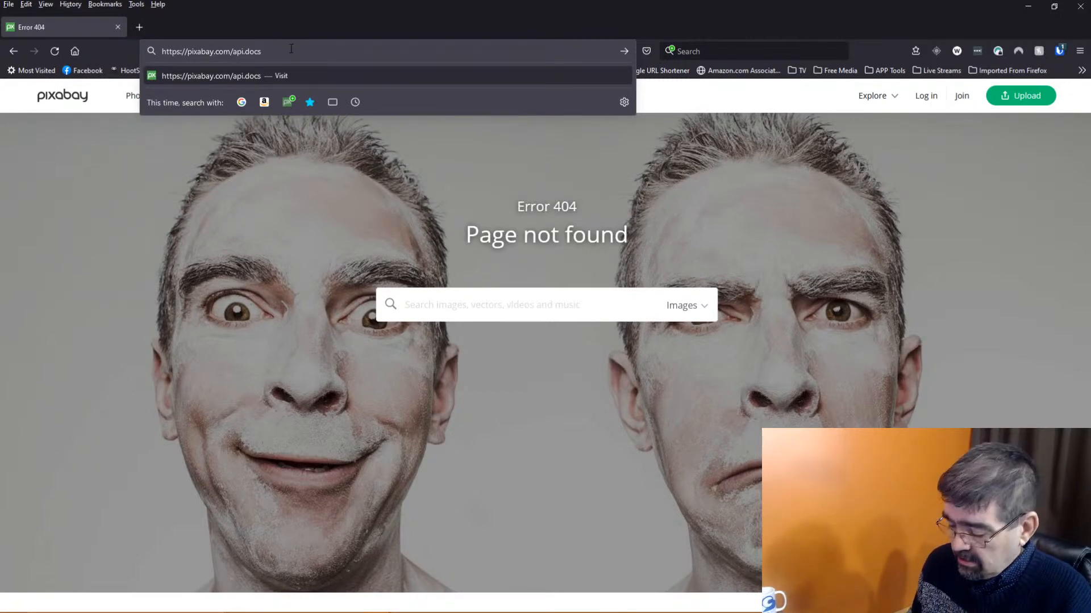
pyautogui.press('BackSpace')
pyautogui.write('/')
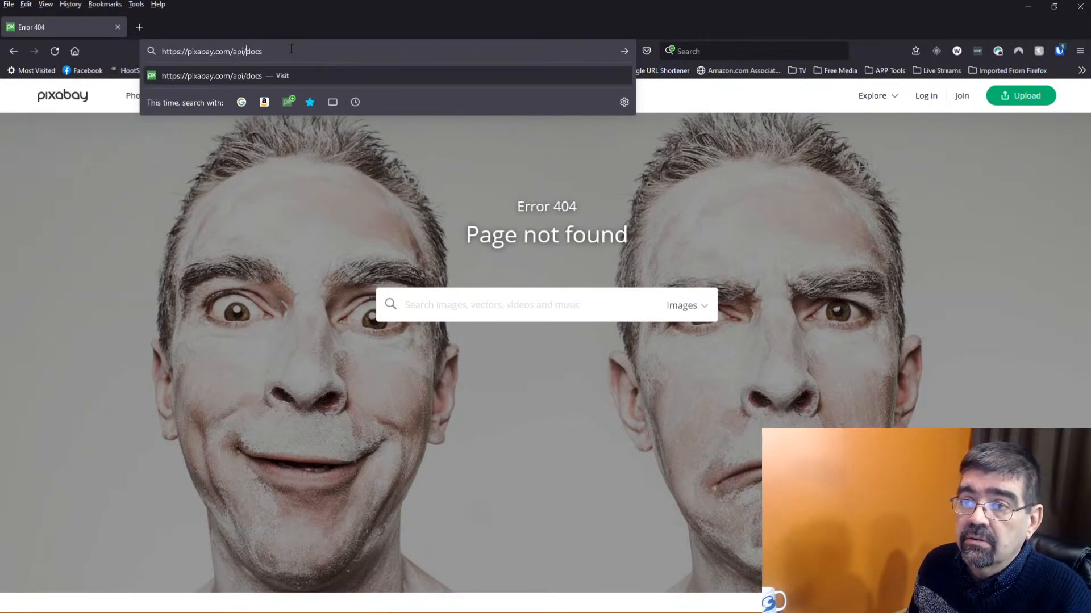
pyautogui.press('Return')
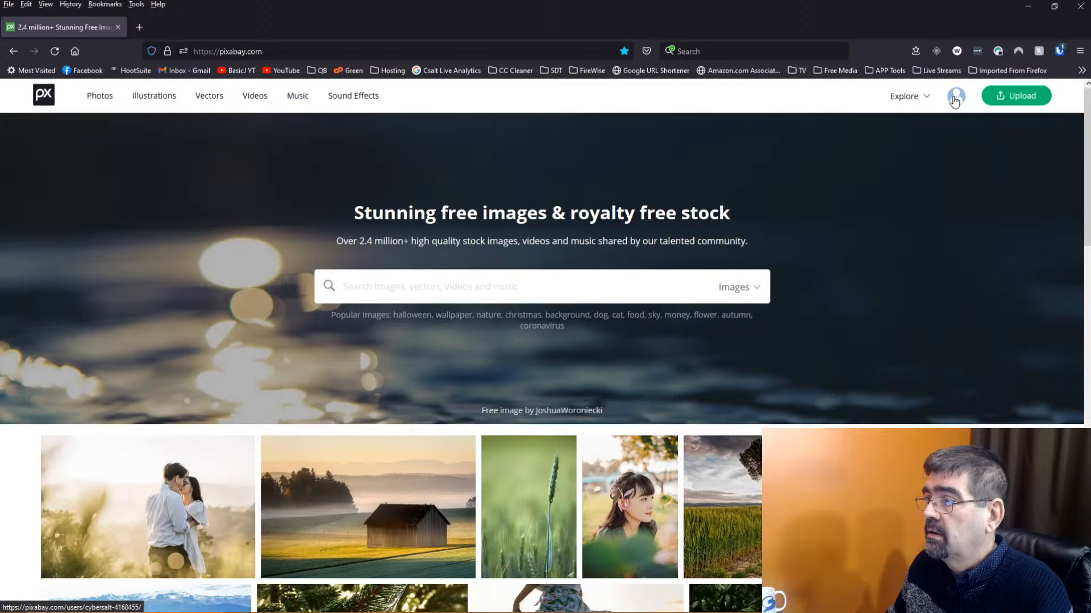
pyautogui.moveTo(955, 100)
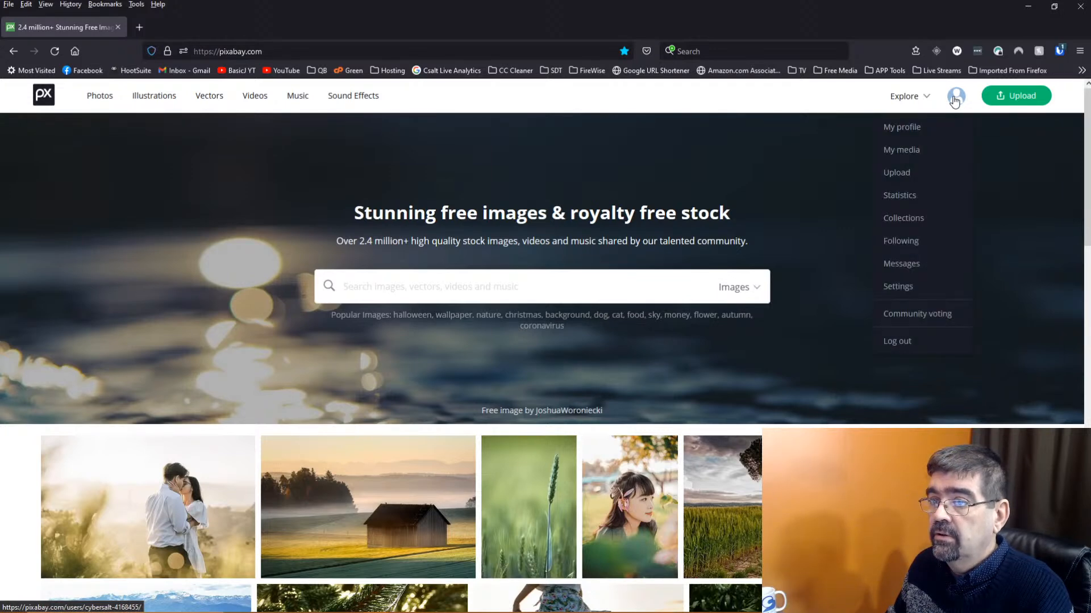
# Go to the upload page and accept the Pixabay License upload agreements
pyautogui.click(899, 287)
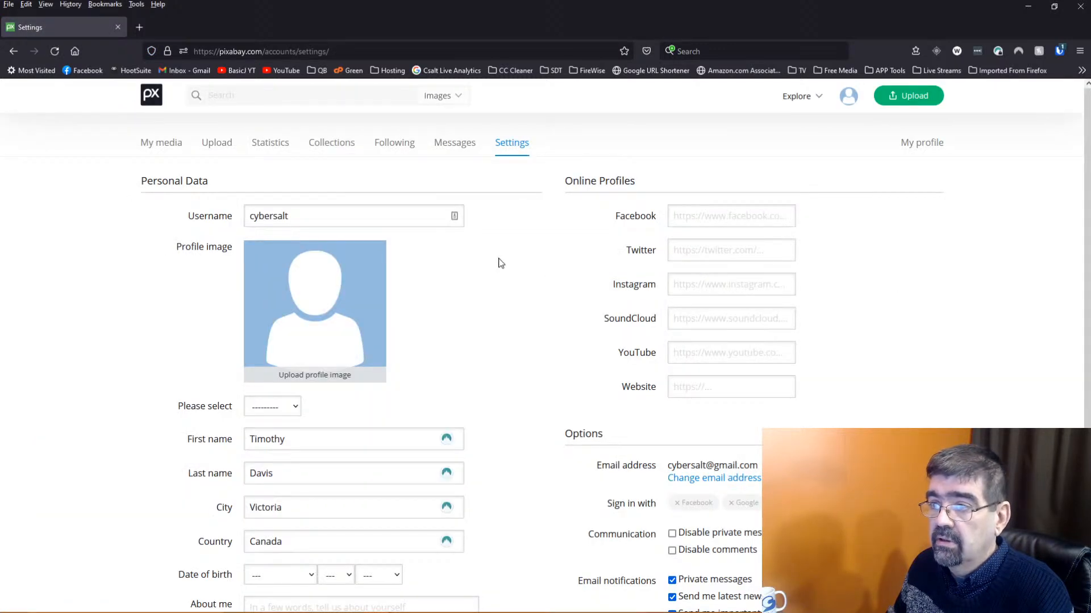
pyautogui.scroll(-4, 500, 263)
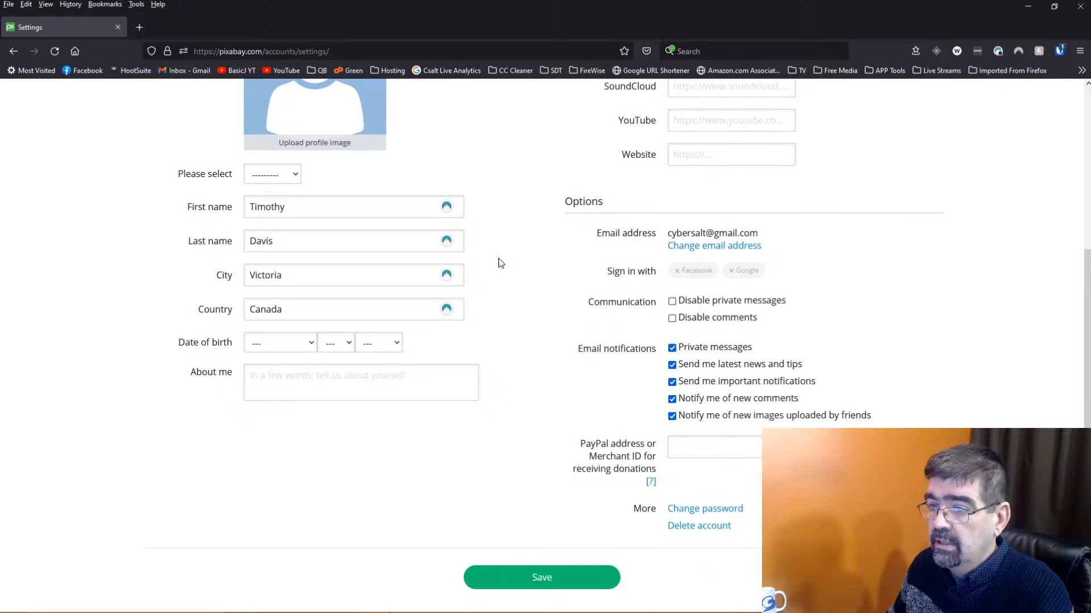
pyautogui.scroll(-1, 500, 263)
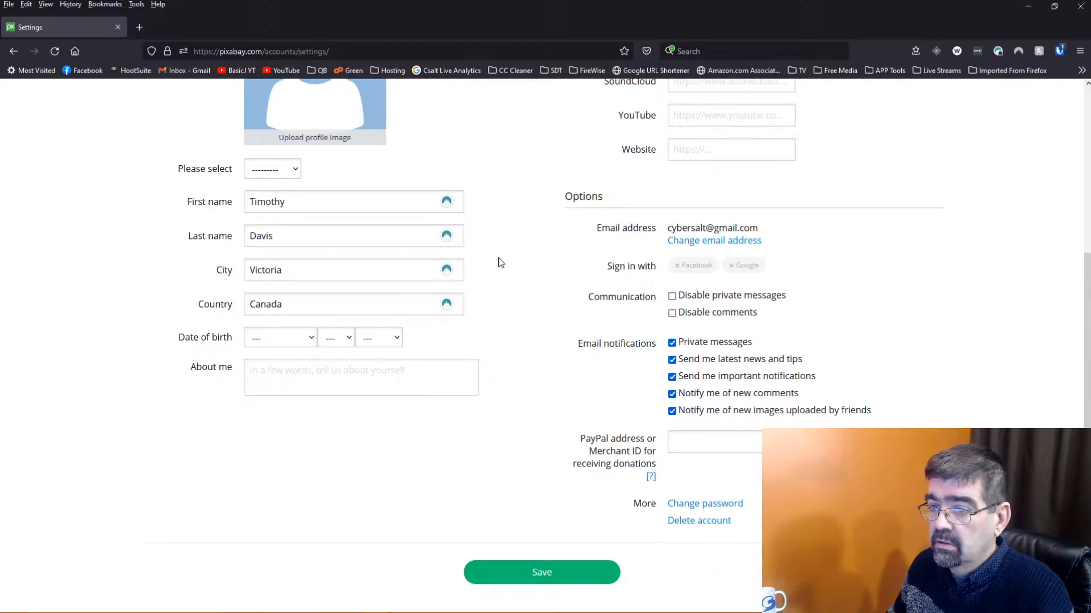
pyautogui.scroll(4, 500, 263)
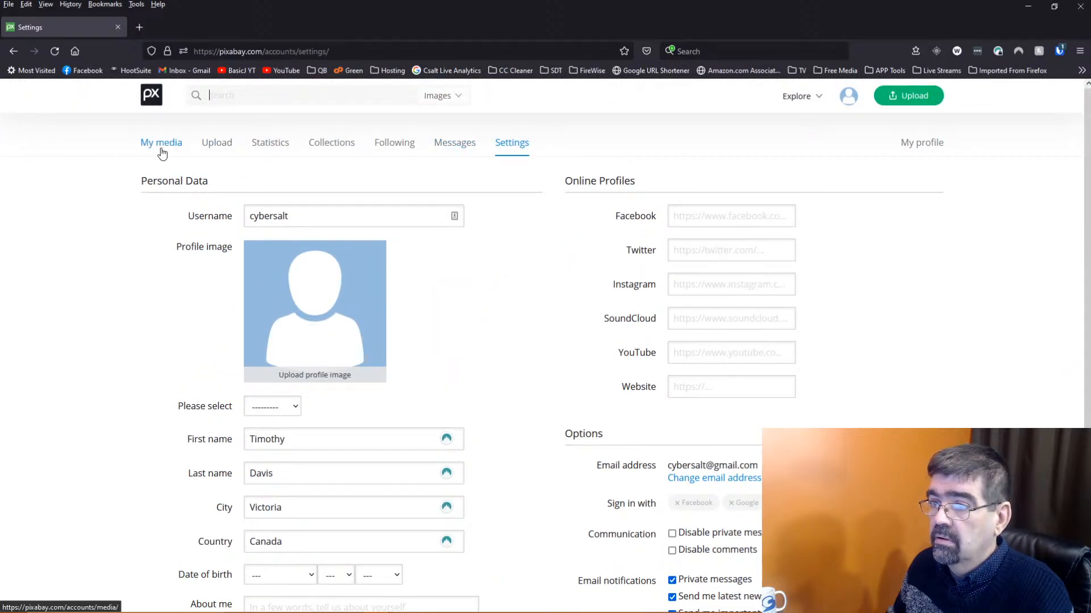
pyautogui.click(217, 149)
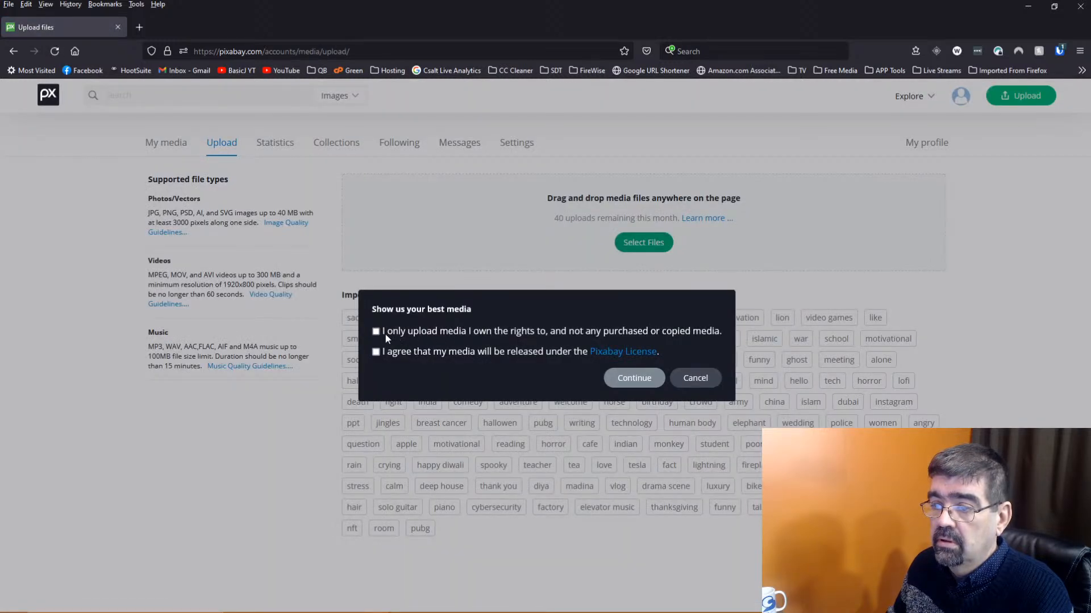
pyautogui.click(377, 352)
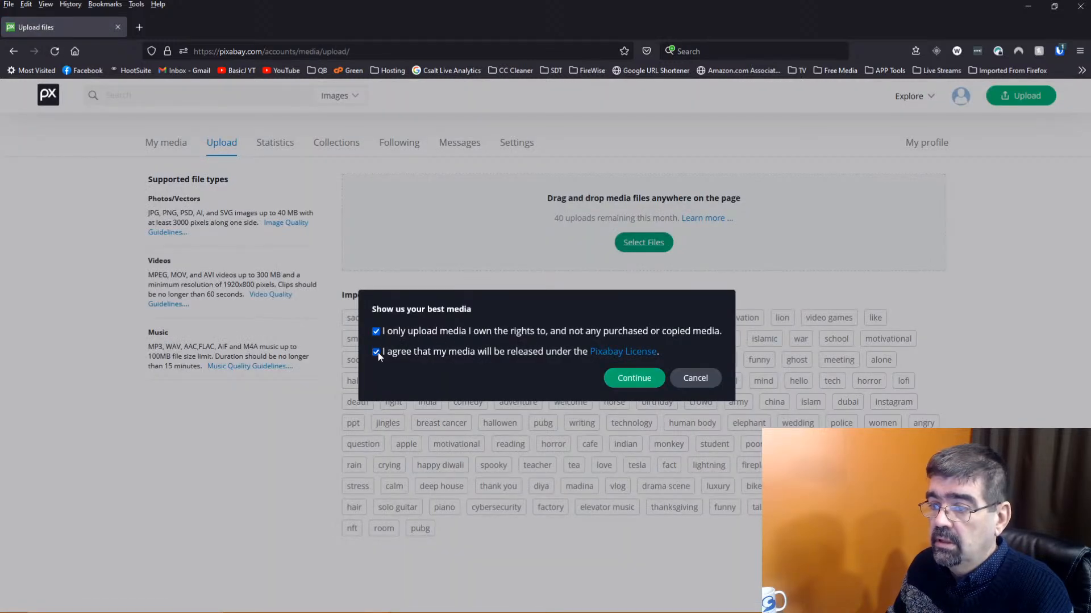
pyautogui.click(630, 380)
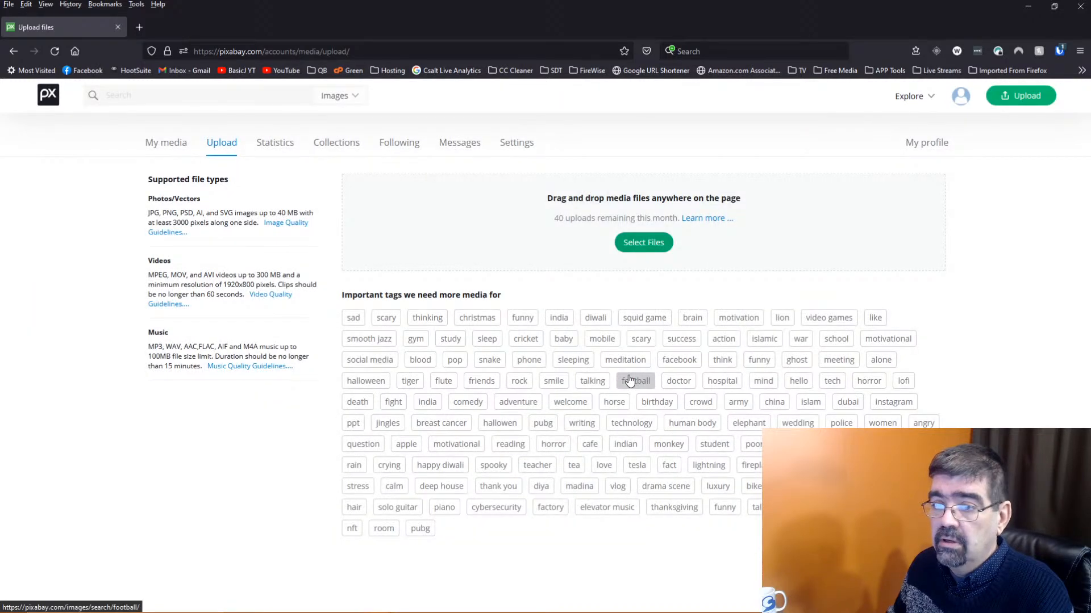
# Browse the account's Statistics, Collections, Following and Messages pages, ending on Settings
pyautogui.click(267, 147)
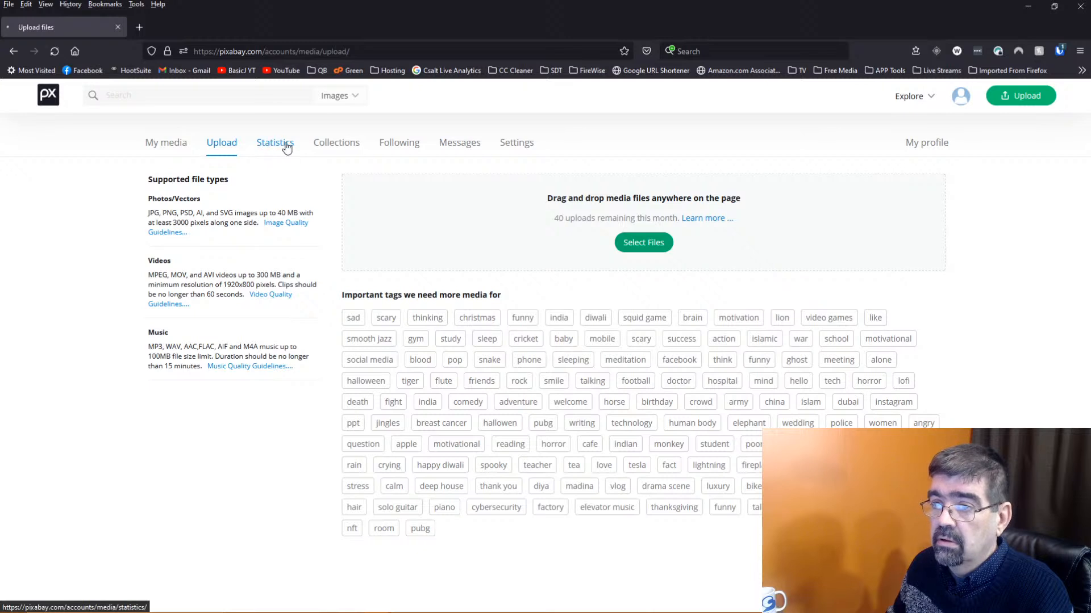
pyautogui.click(333, 146)
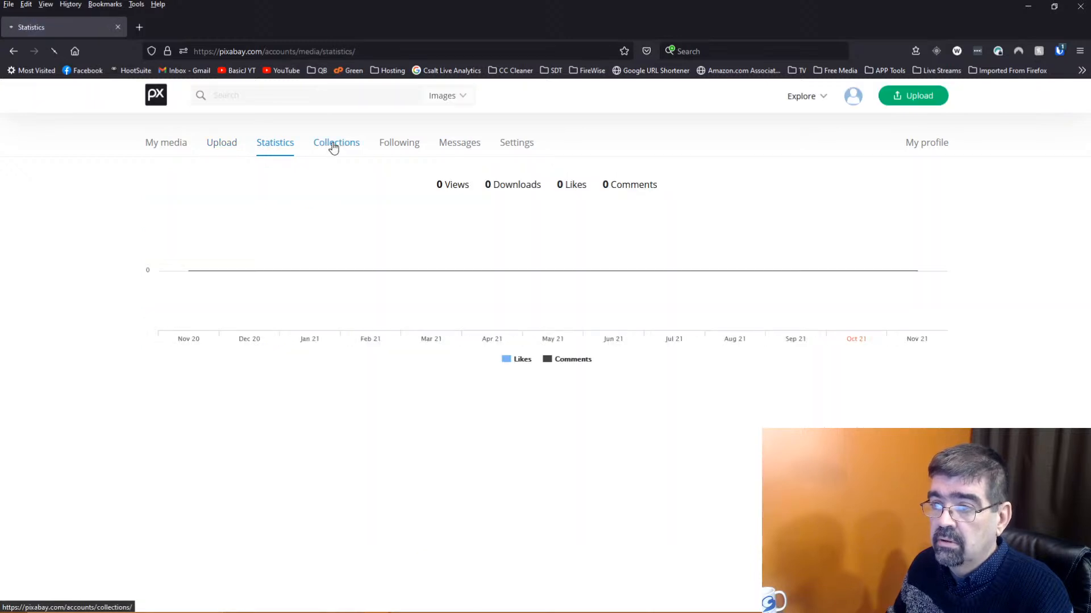
pyautogui.click(410, 154)
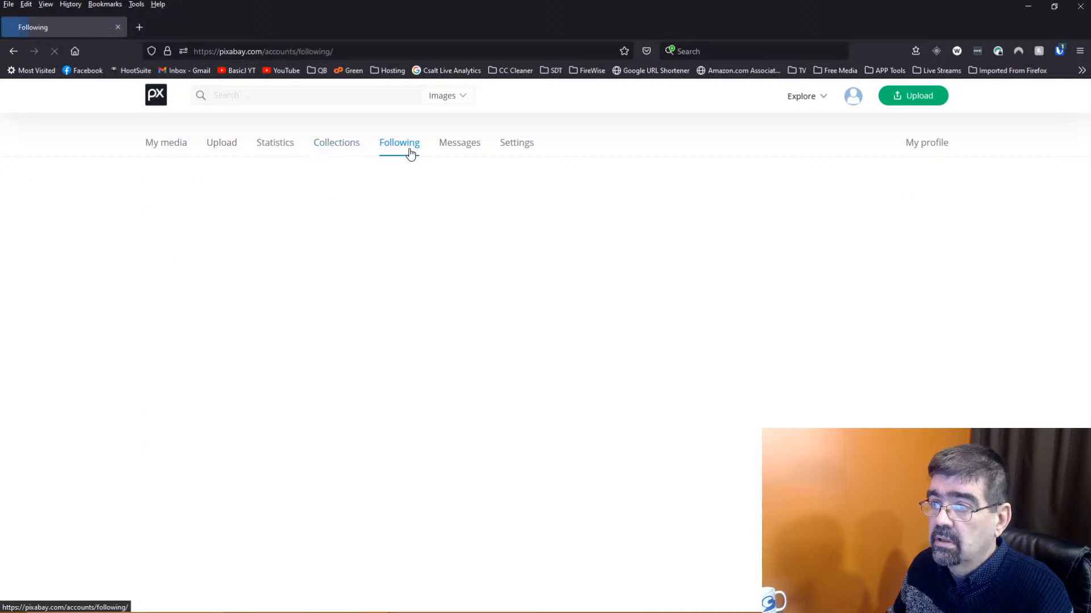
pyautogui.click(461, 147)
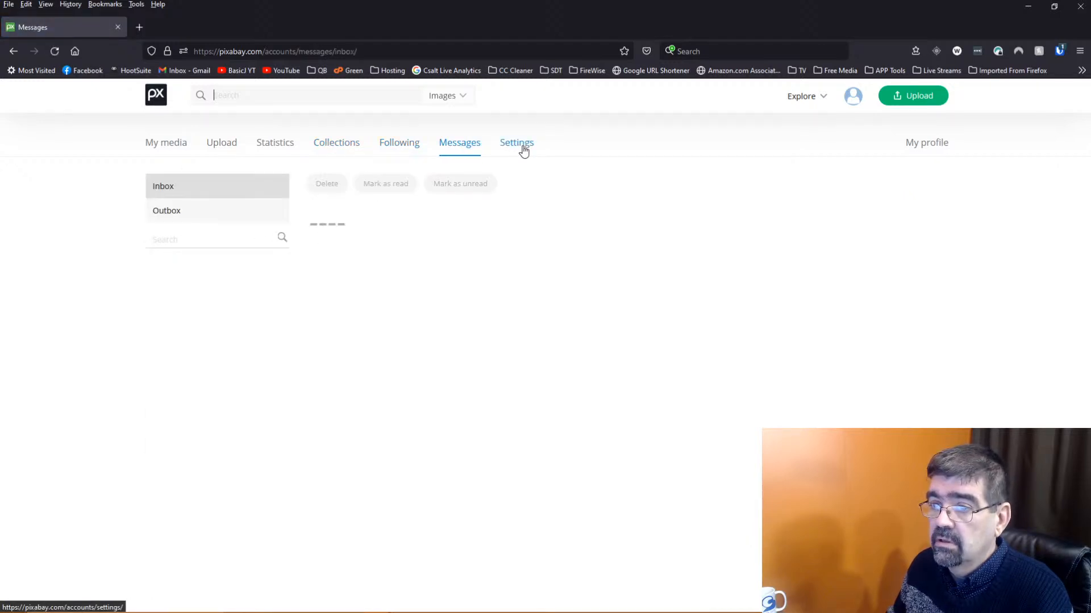
pyautogui.click(523, 149)
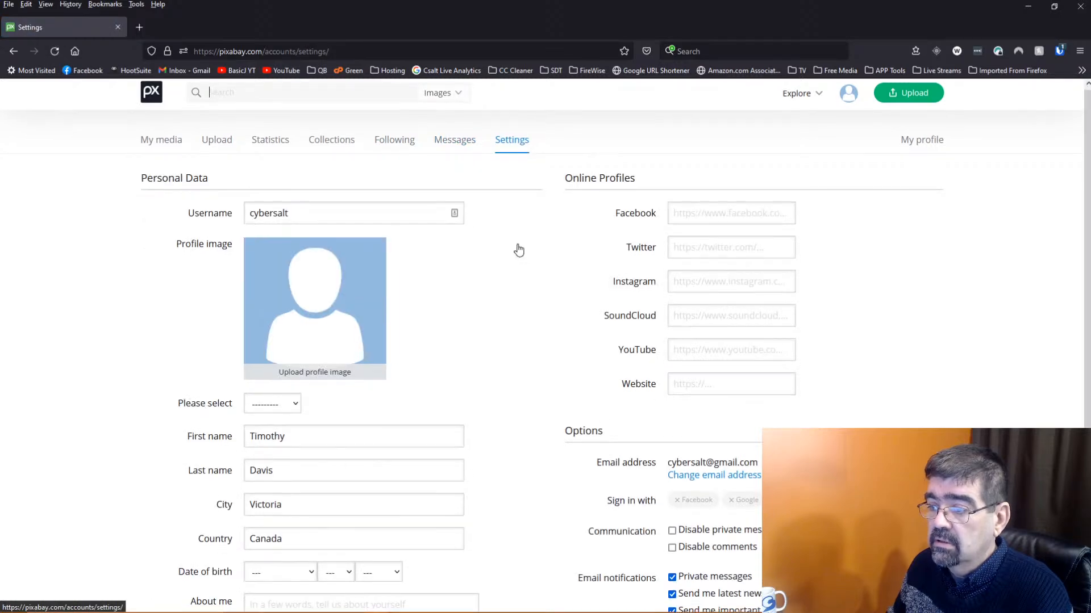
pyautogui.scroll(-5, 519, 250)
pyautogui.scroll(5, 516, 246)
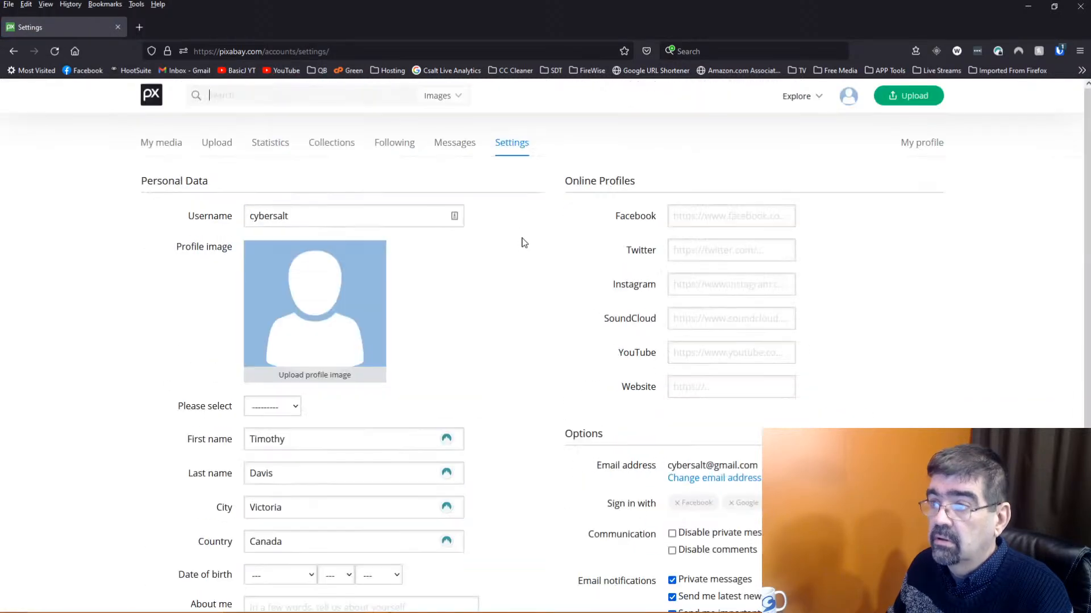
pyautogui.click(138, 29)
# Search the web for 'pixabay api', open the Pixabay Developer API page and its Get Started link
pyautogui.click(302, 51)
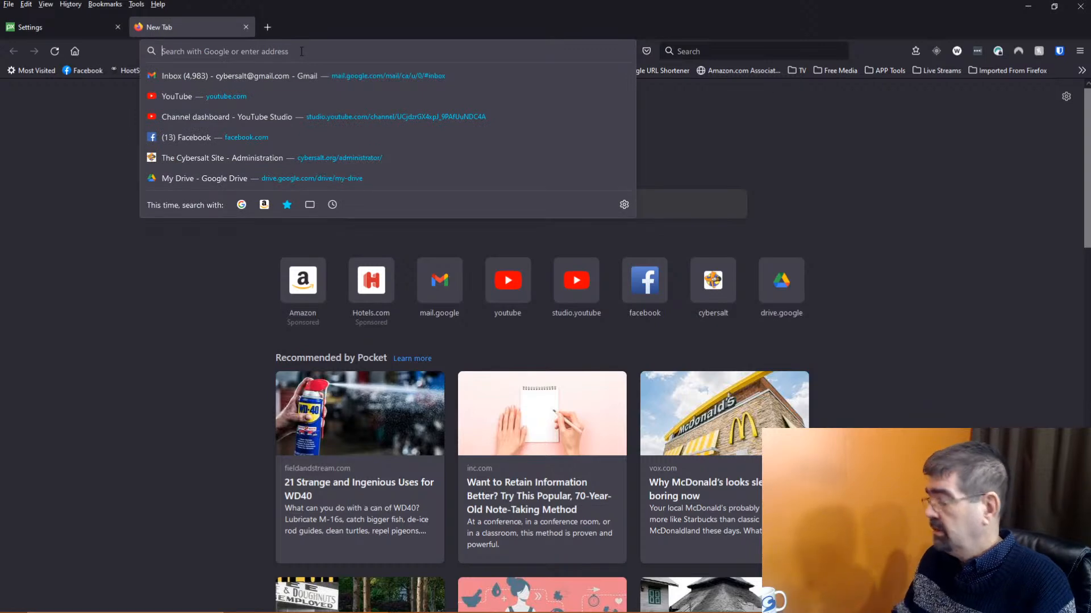
pyautogui.write('pic')
pyautogui.press('BackSpace')
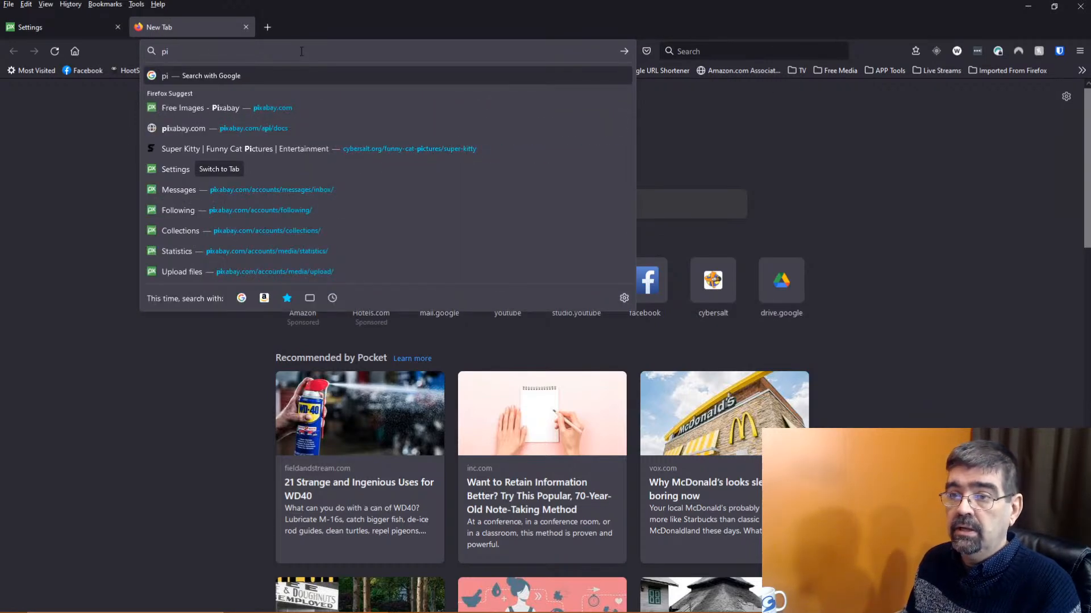
pyautogui.write('xabay api')
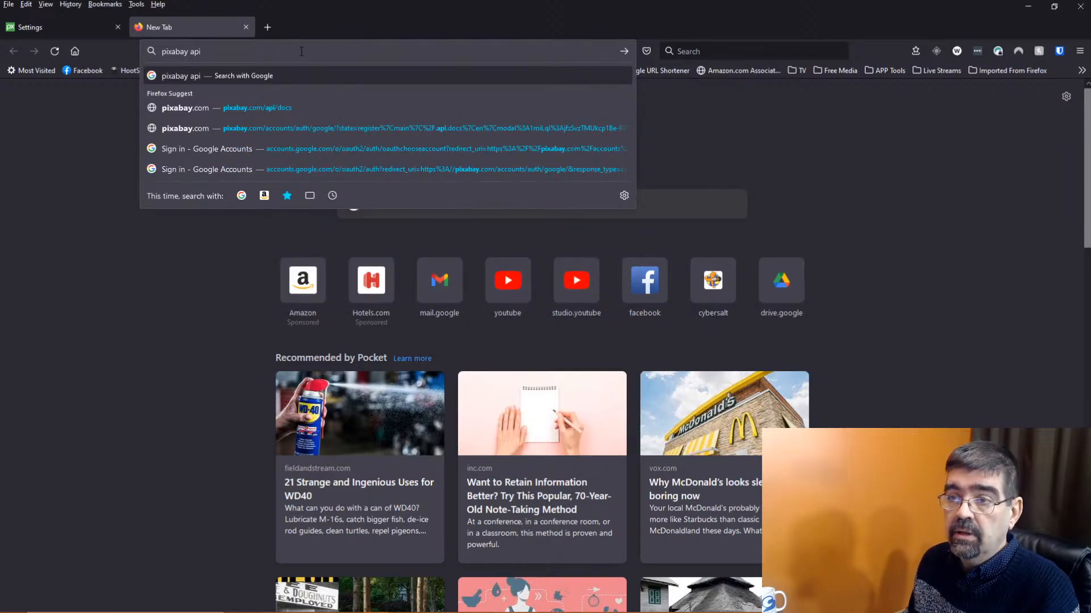
pyautogui.press('Return')
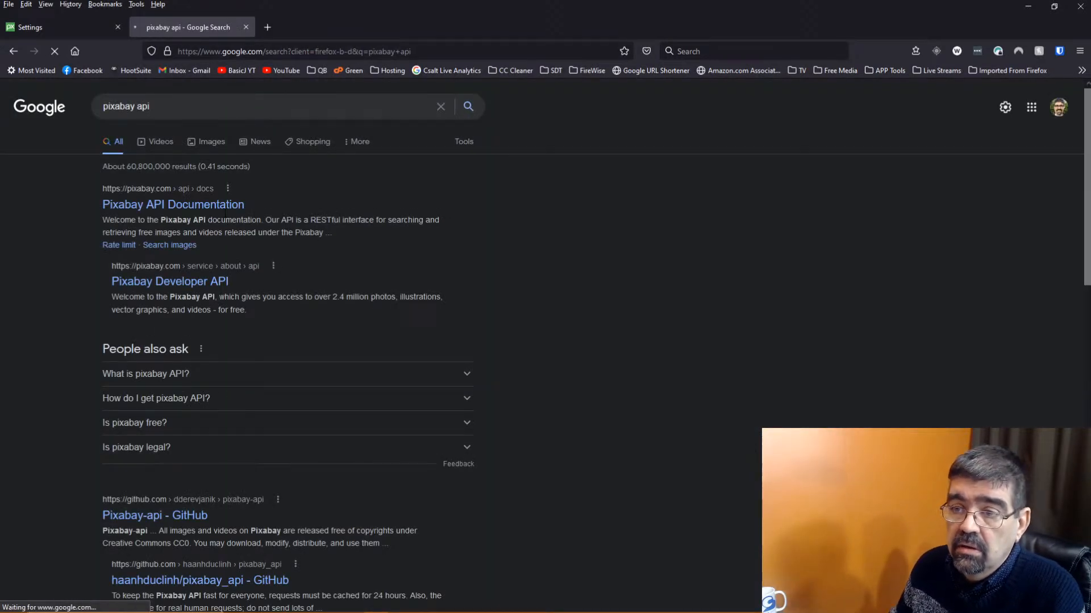
pyautogui.click(224, 208)
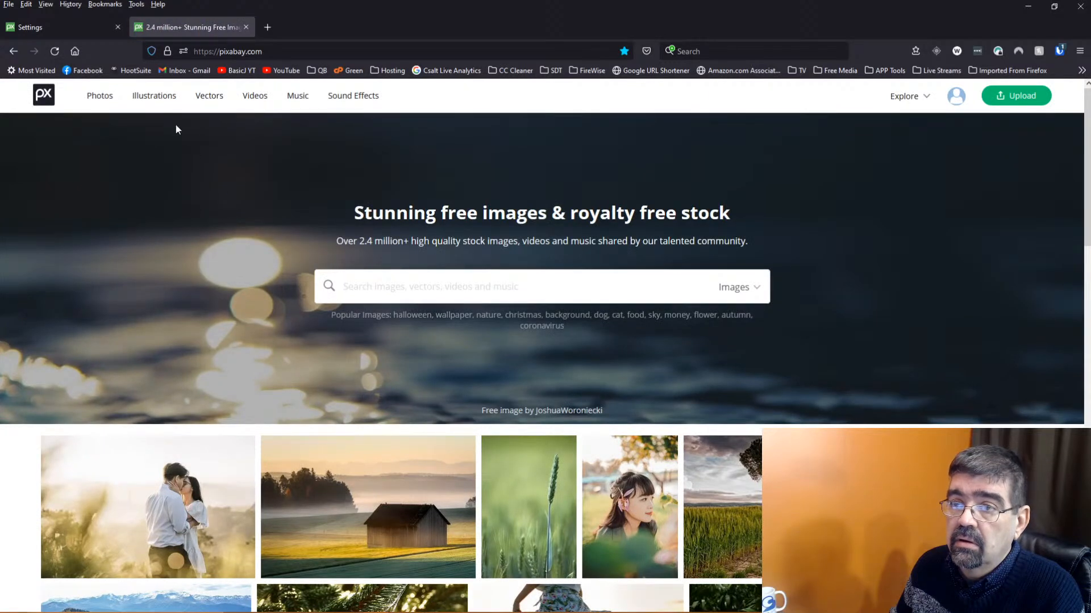
pyautogui.click(14, 52)
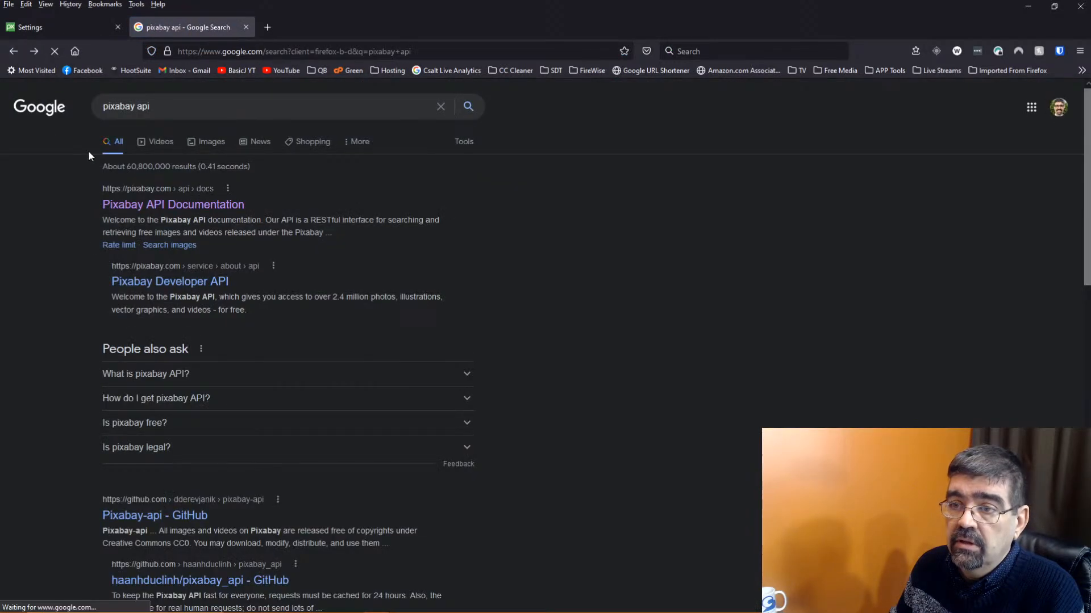
pyautogui.click(186, 283)
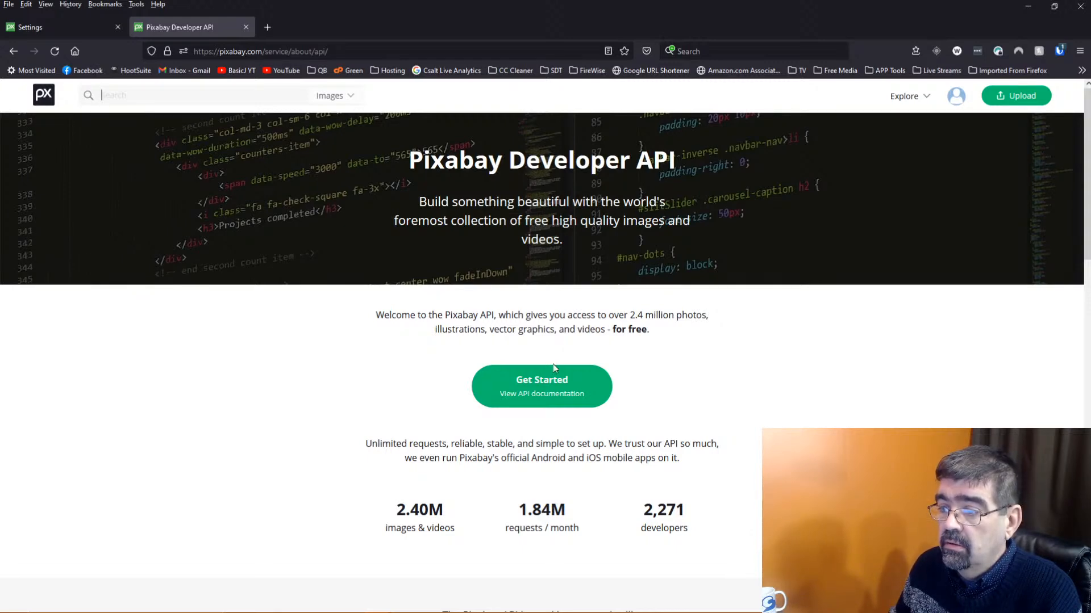
pyautogui.click(549, 394)
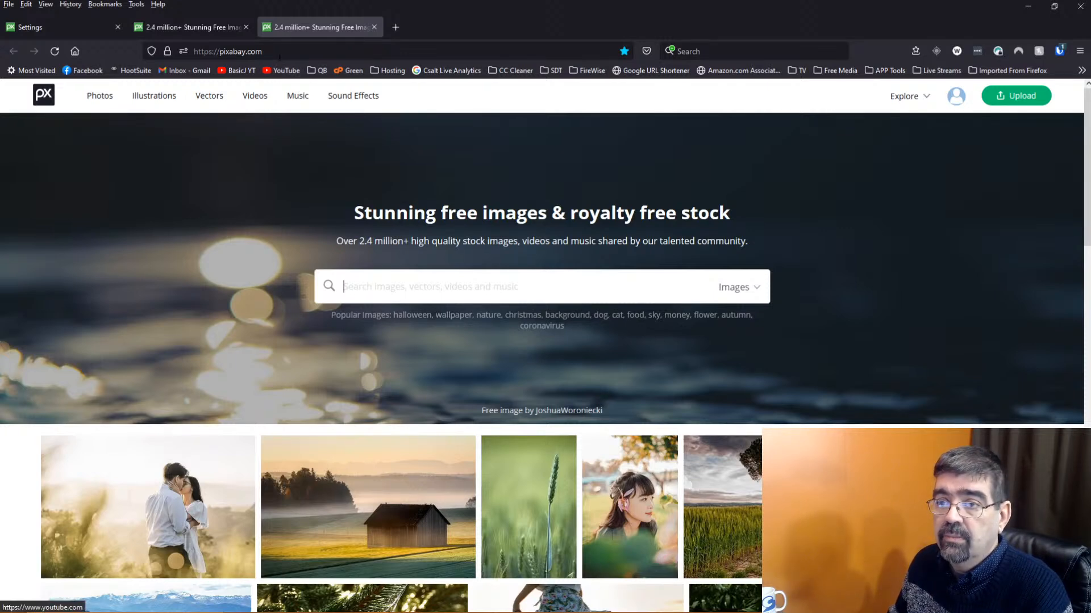
pyautogui.click(158, 29)
pyautogui.click(68, 28)
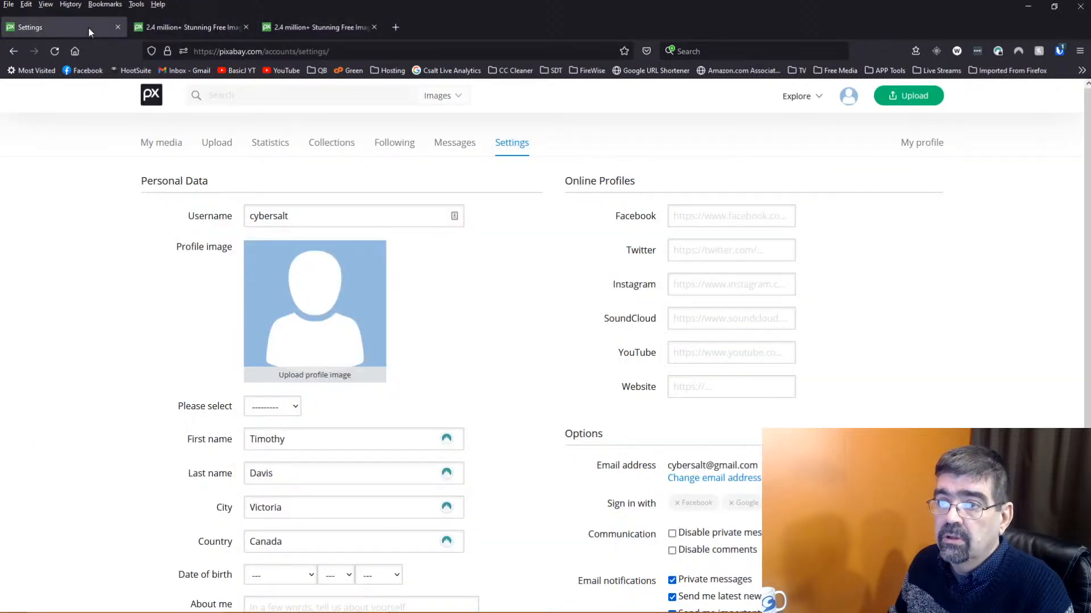
pyautogui.click(182, 28)
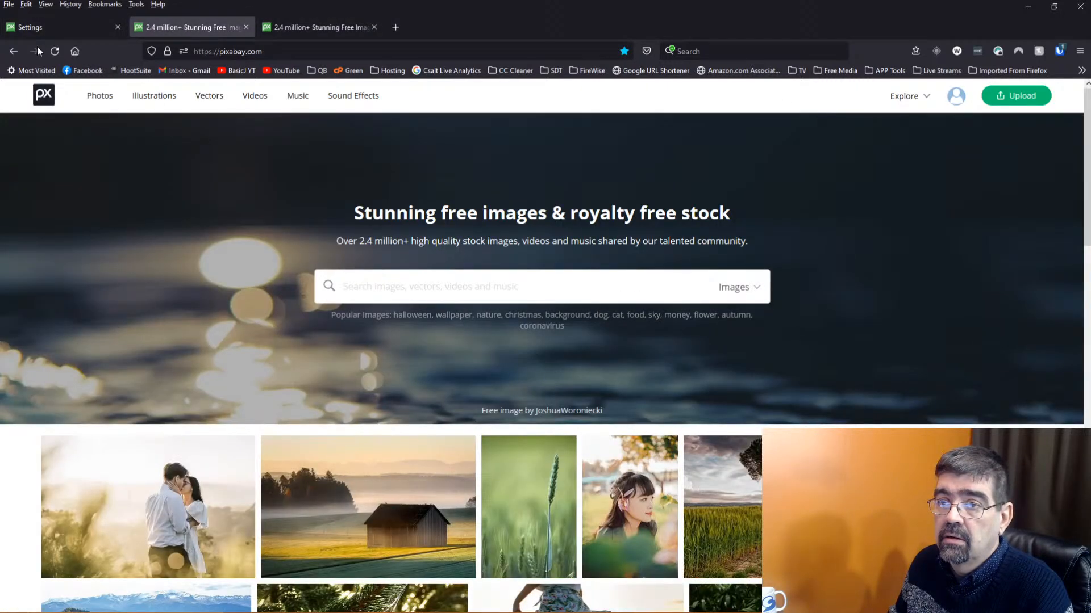
pyautogui.click(316, 27)
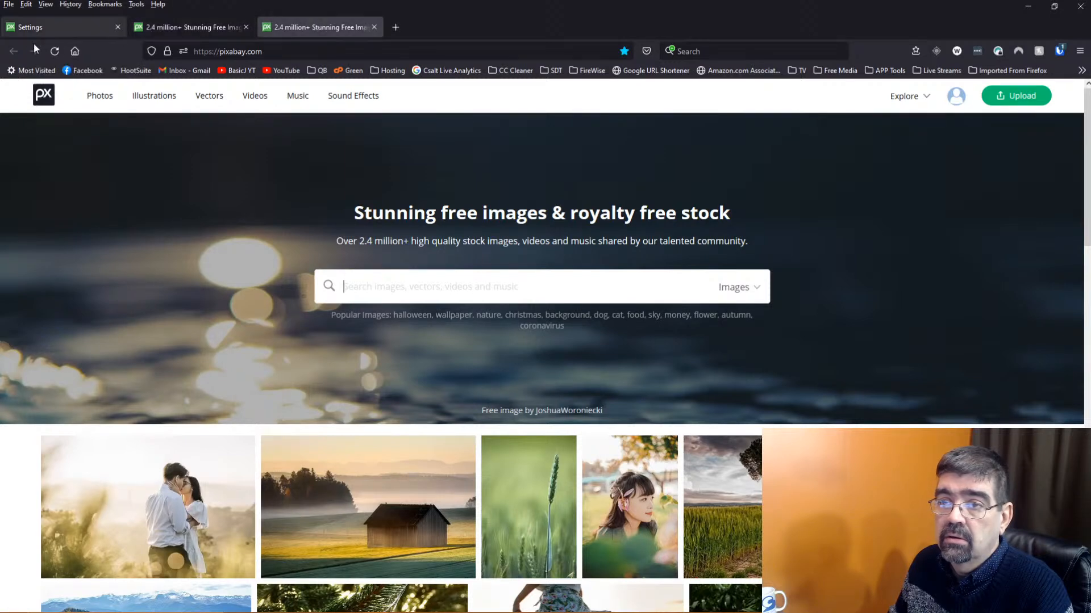
pyautogui.click(153, 27)
pyautogui.rightClick(16, 50)
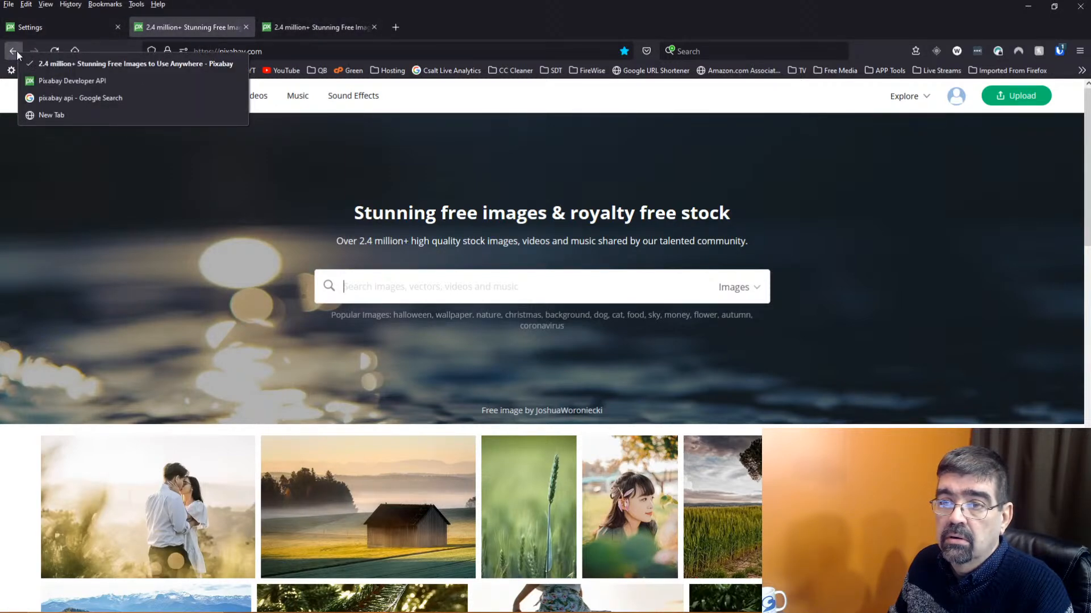
pyautogui.click(50, 85)
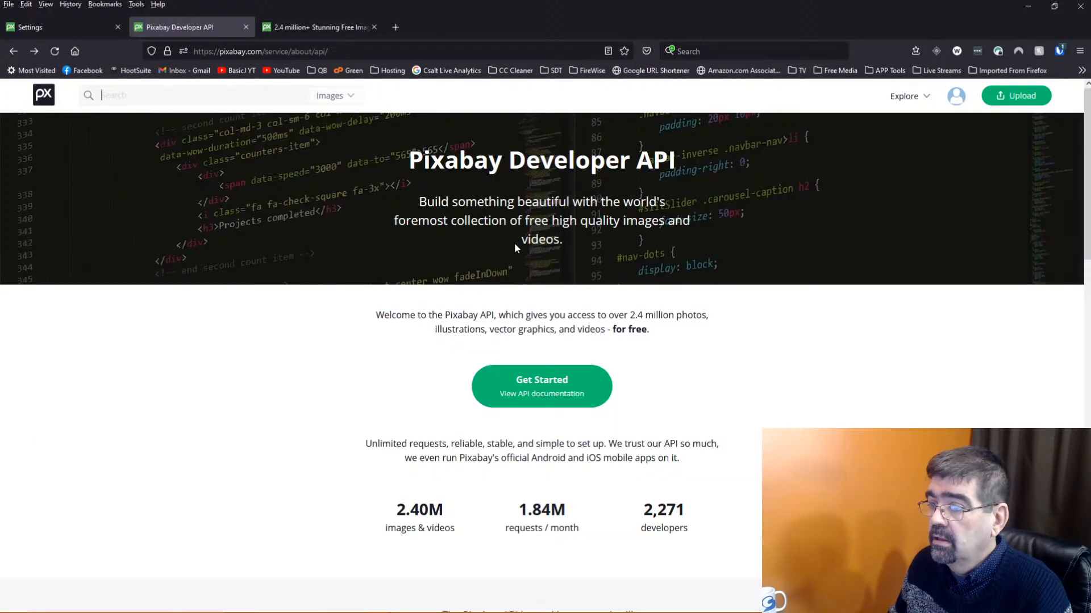
pyautogui.click(543, 395)
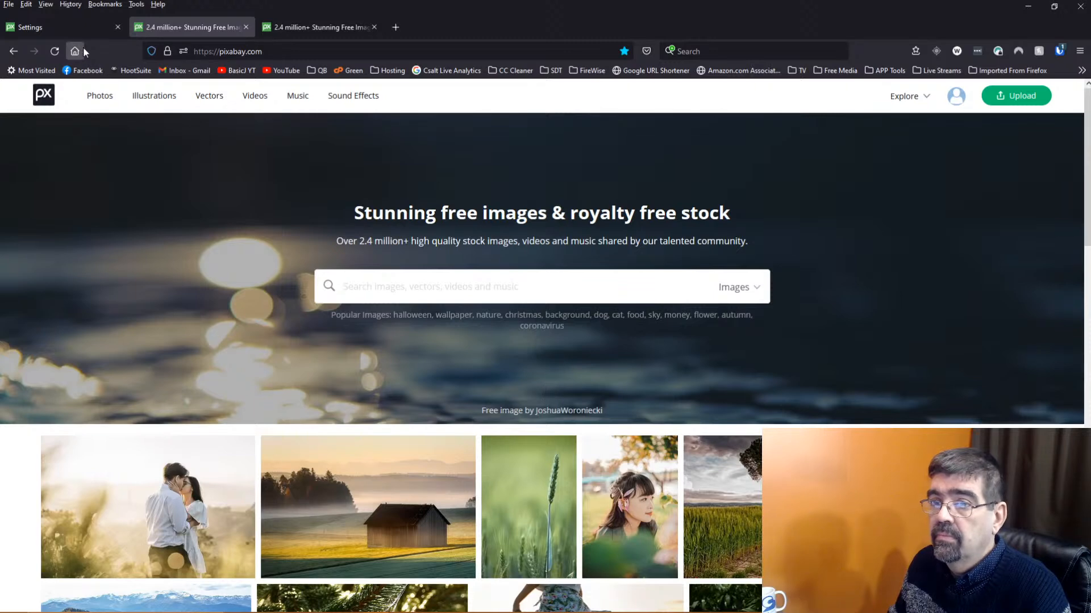
pyautogui.click(62, 31)
pyautogui.click(326, 27)
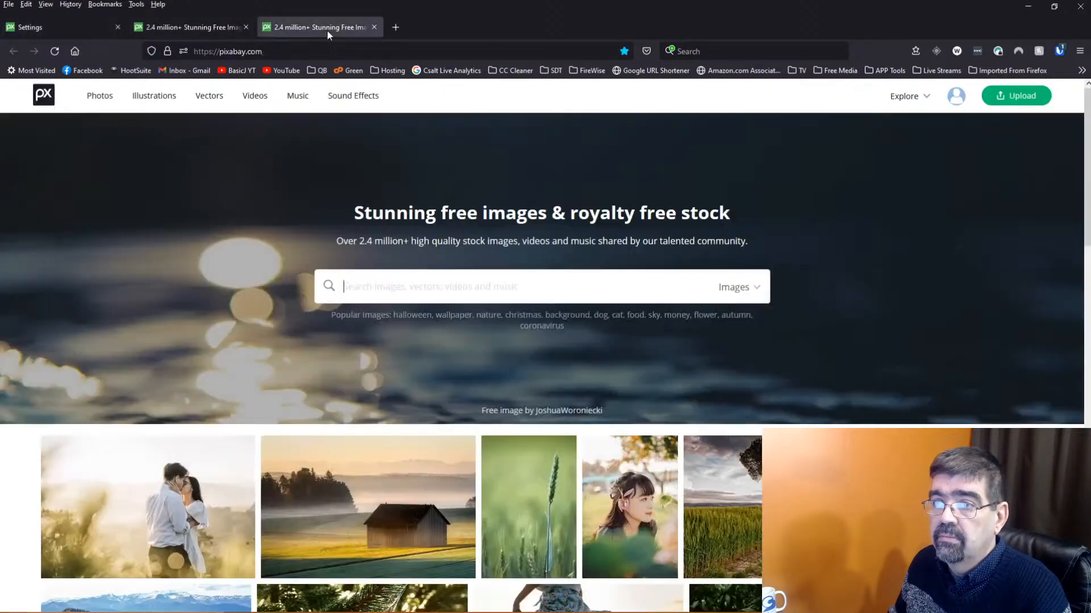
pyautogui.click(332, 50)
# Load pexels.com and start signing up as someone who downloads photos
pyautogui.write('pex')
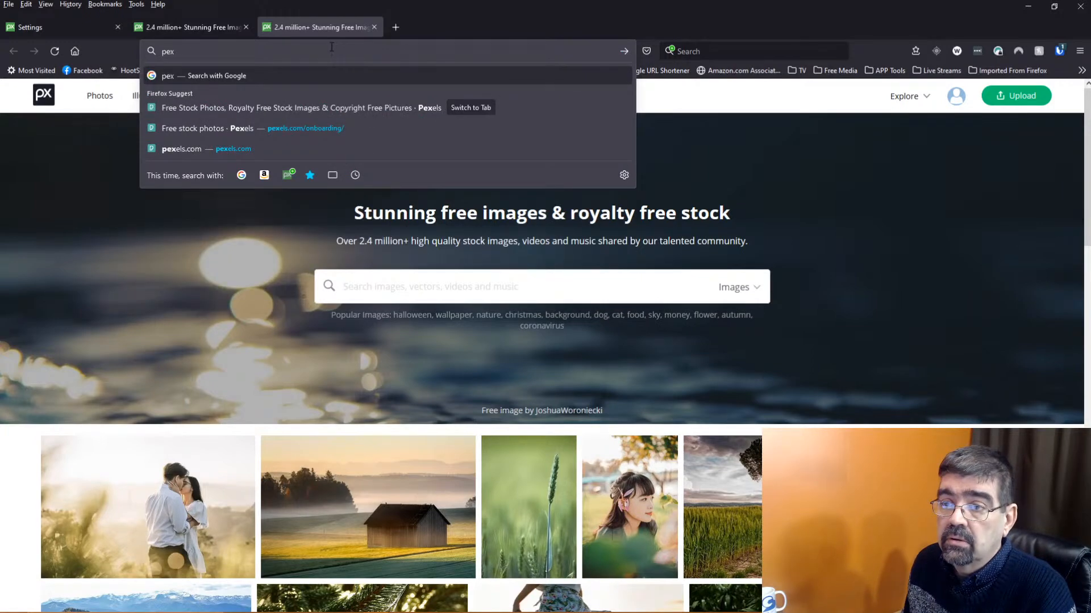
pyautogui.press('Down')
pyautogui.press('Down')
pyautogui.press('Down')
pyautogui.press('Down')
pyautogui.press('Up')
pyautogui.press('Return')
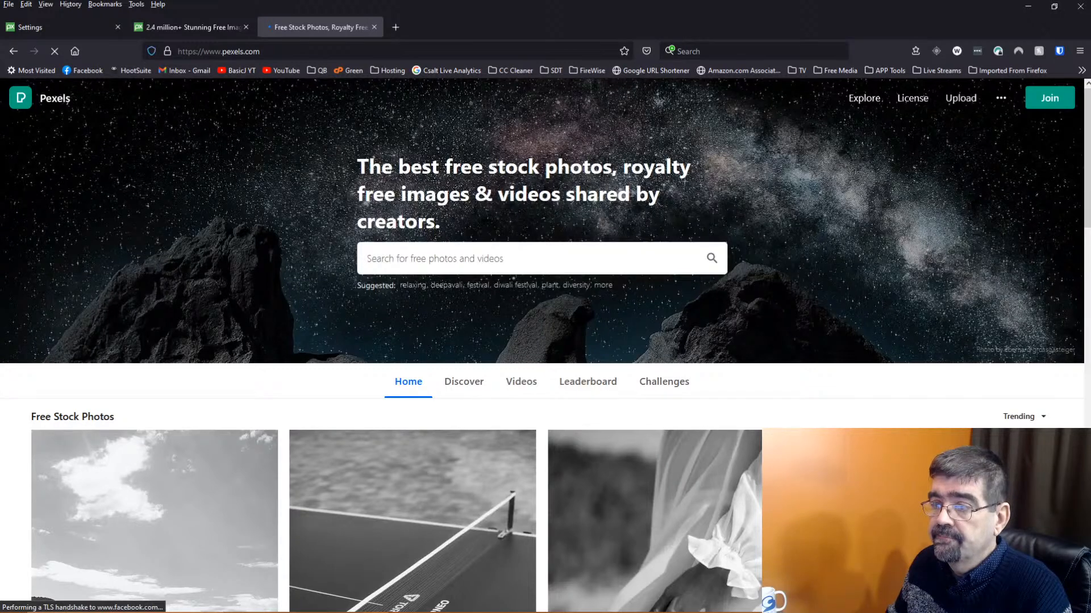
pyautogui.click(1049, 98)
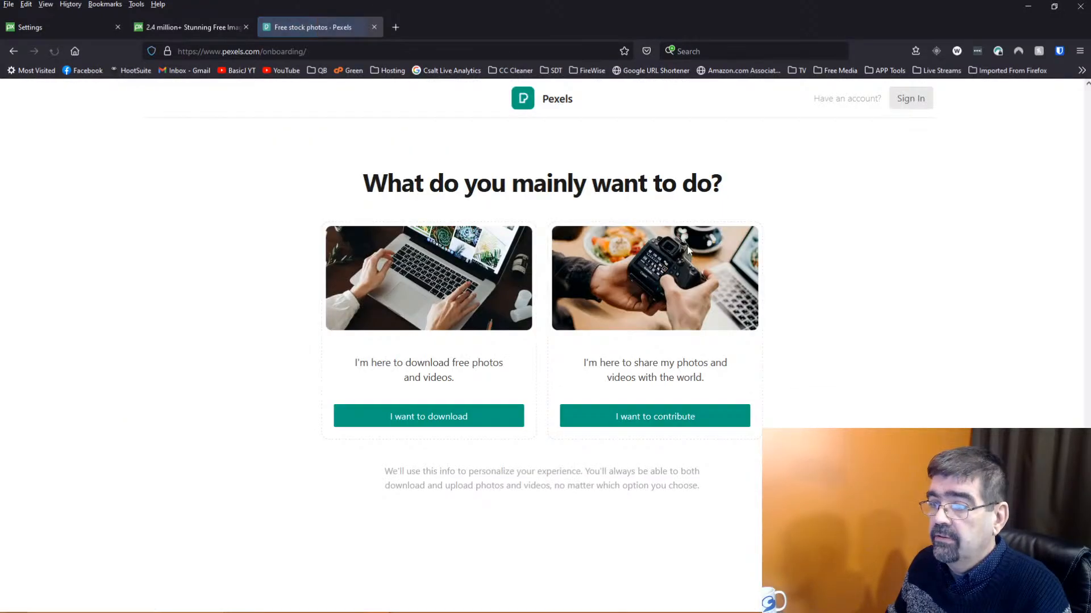
pyautogui.click(413, 420)
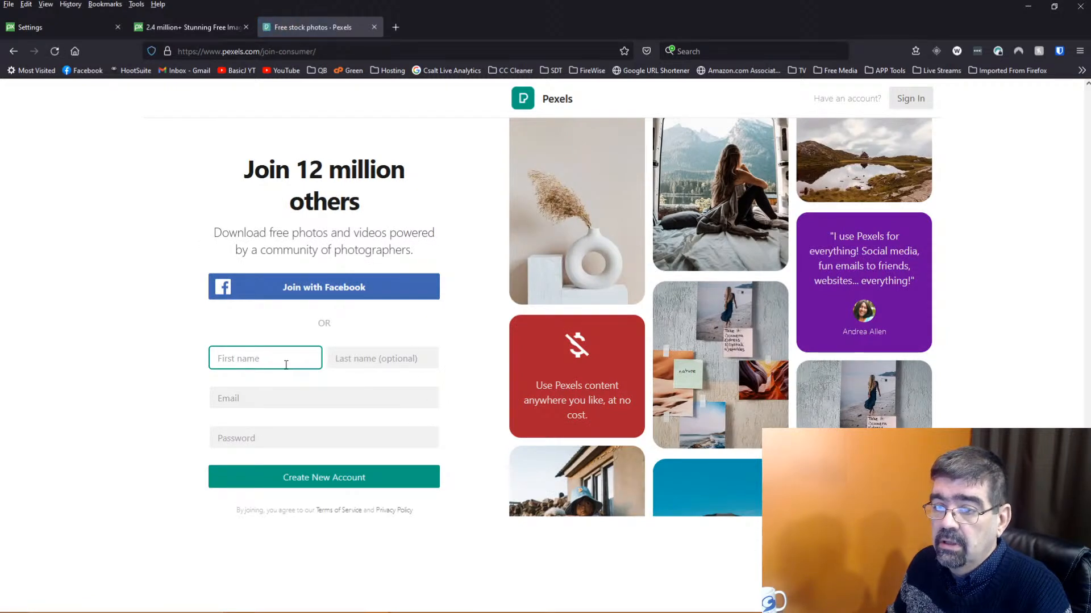
# Fill in first name, last name, e-mail and a generated strong password, and submit the sign-up
pyautogui.press('Tab')
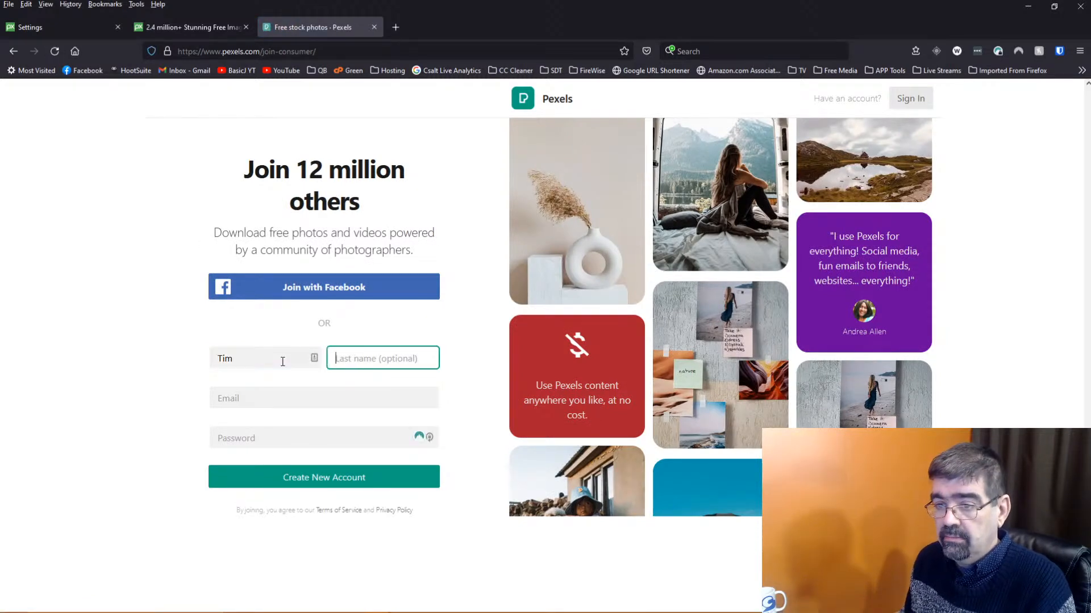
pyautogui.press('Tab')
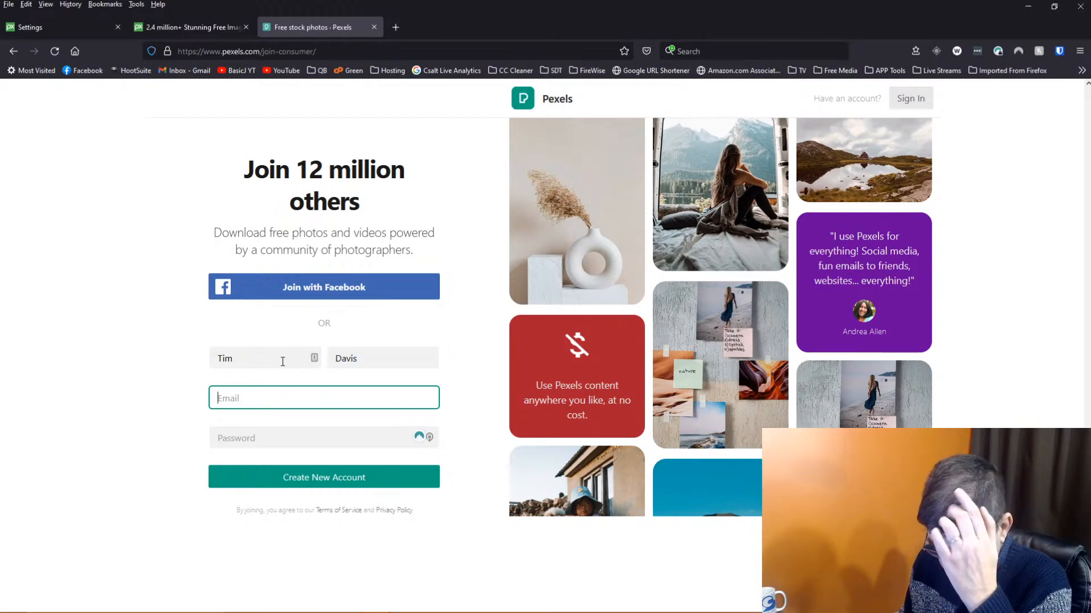
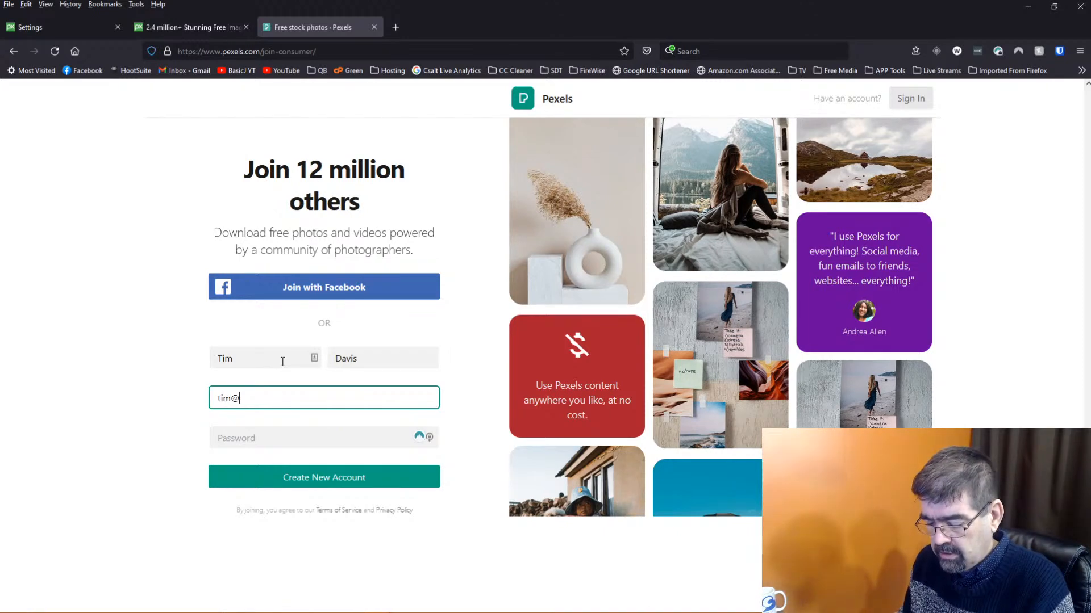
pyautogui.press('Tab')
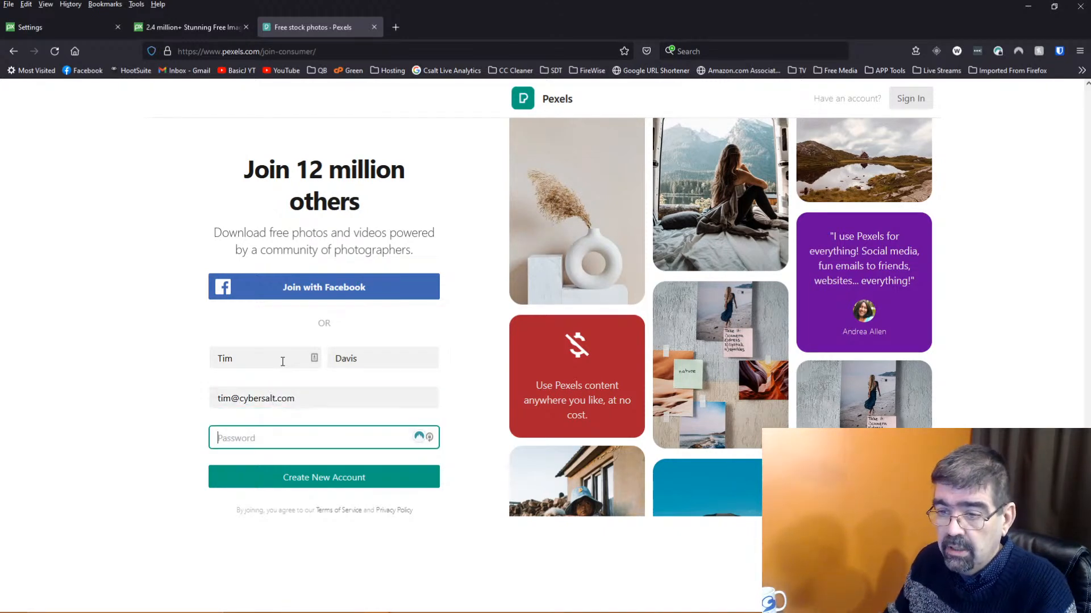
pyautogui.rightClick(306, 434)
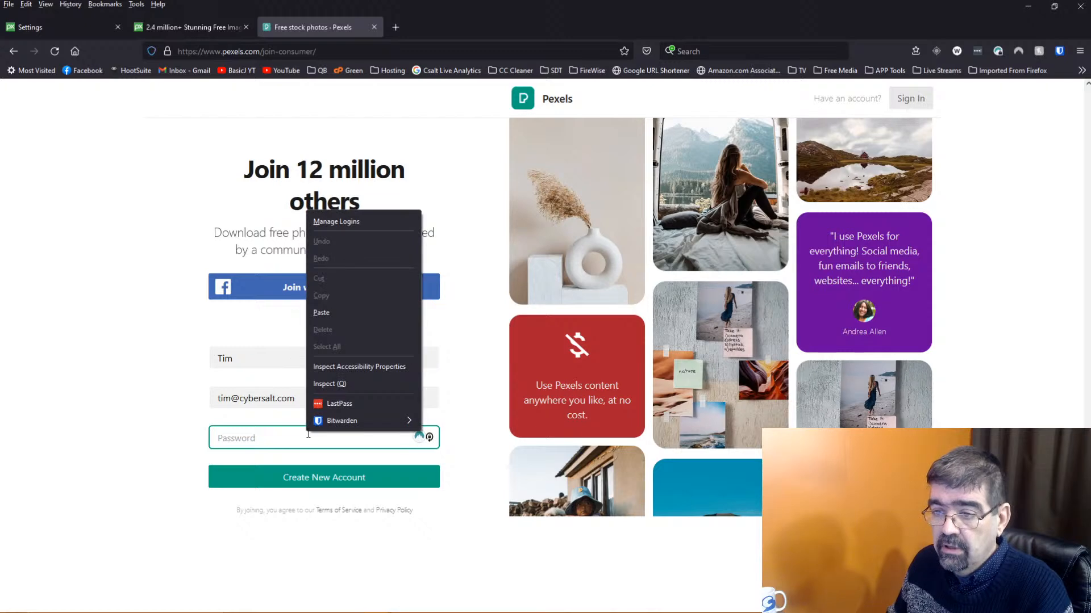
pyautogui.moveTo(346, 419)
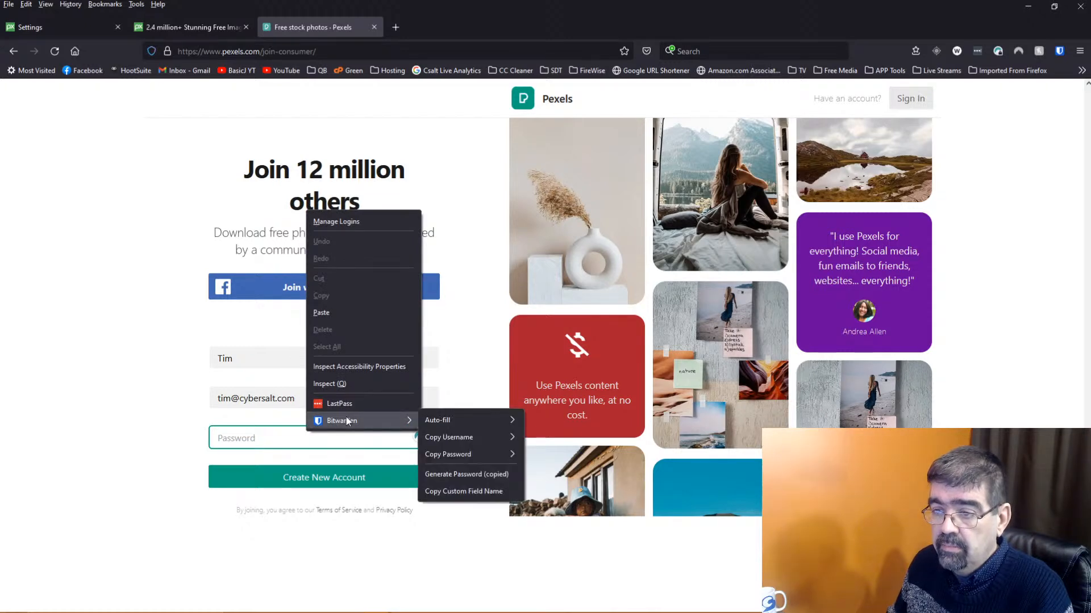
pyautogui.click(456, 475)
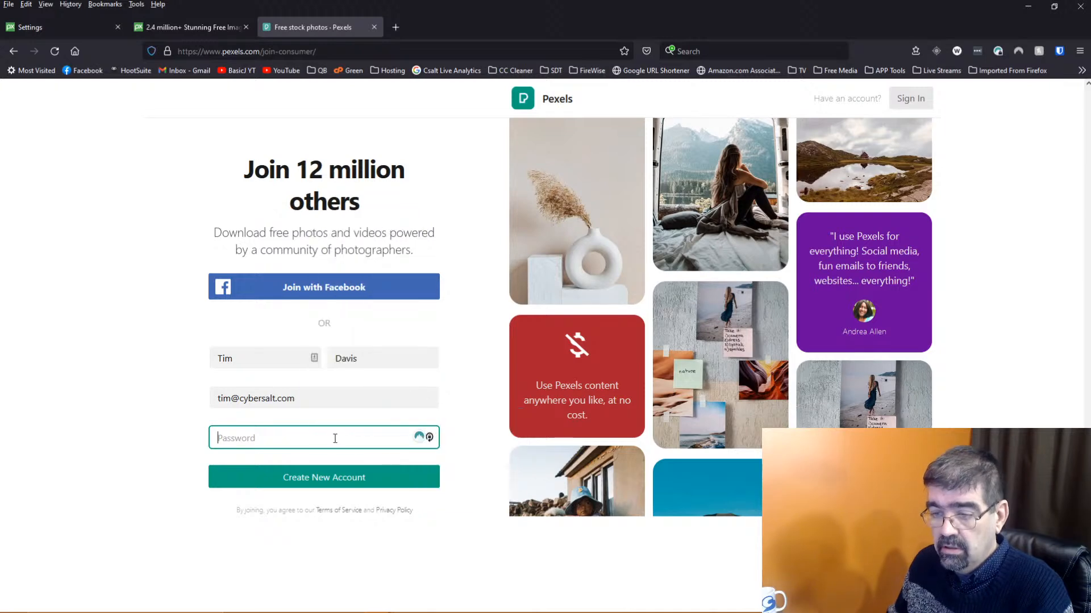
pyautogui.hotkey('ctrl', 'v')
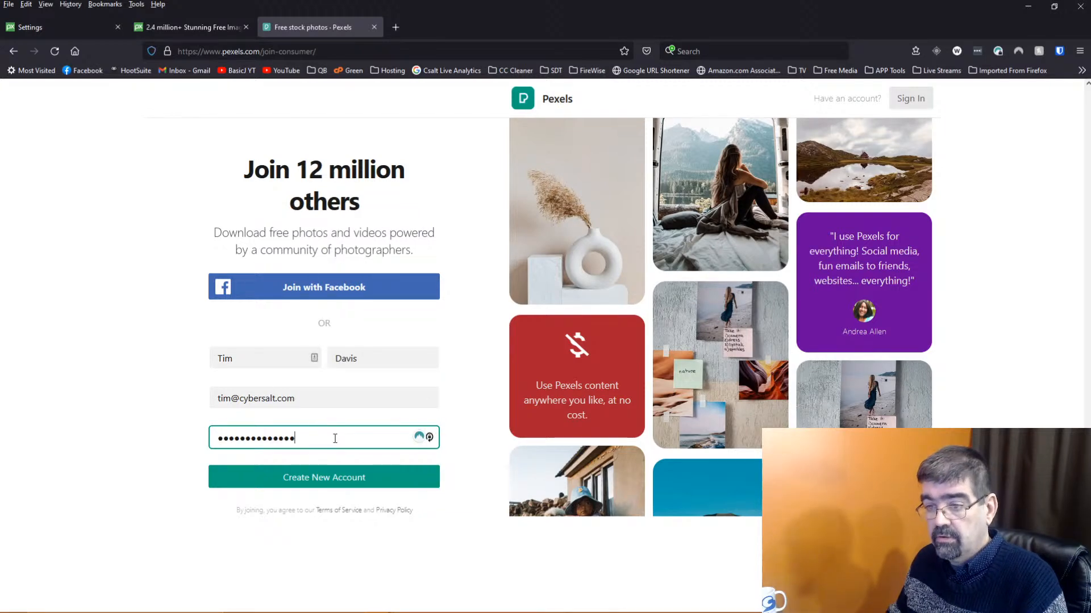
pyautogui.click(337, 480)
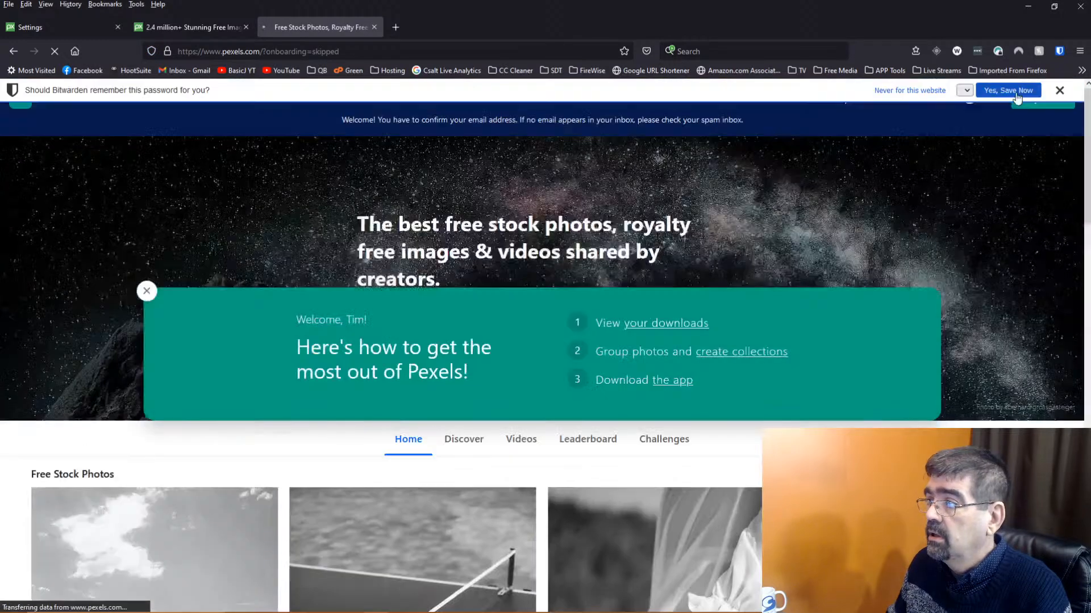
# Save the new Pexels login in the password manager and minimize the browser
pyautogui.click(1013, 93)
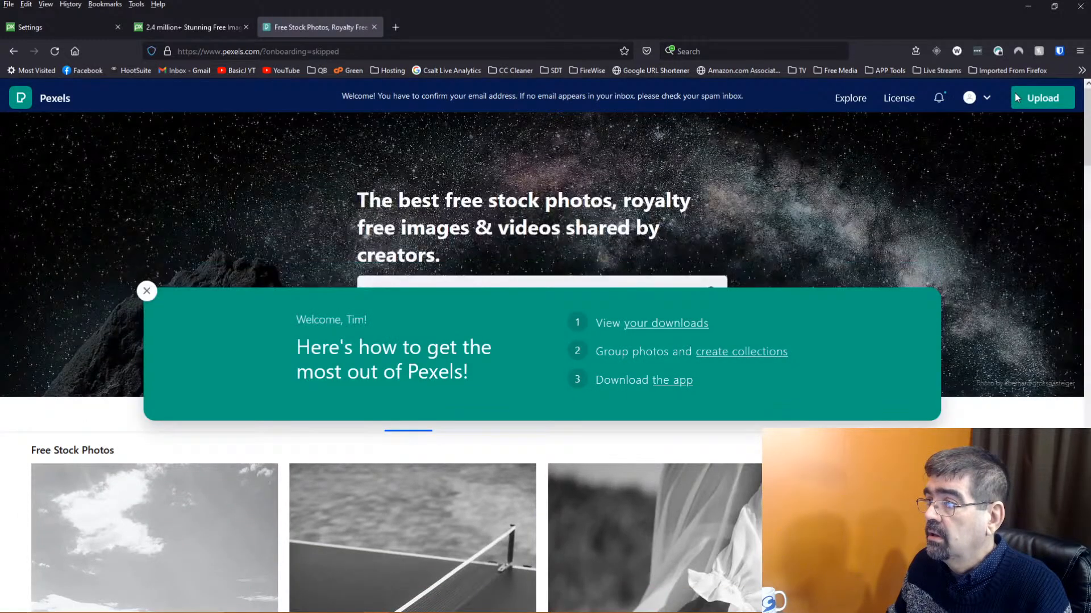
pyautogui.click(1059, 55)
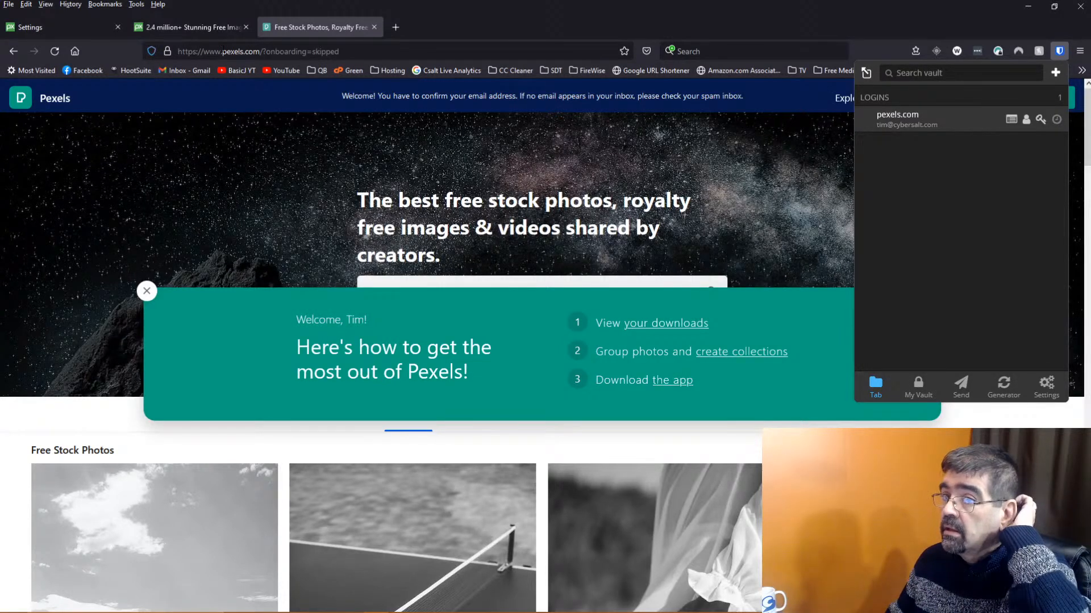
pyautogui.click(1029, 7)
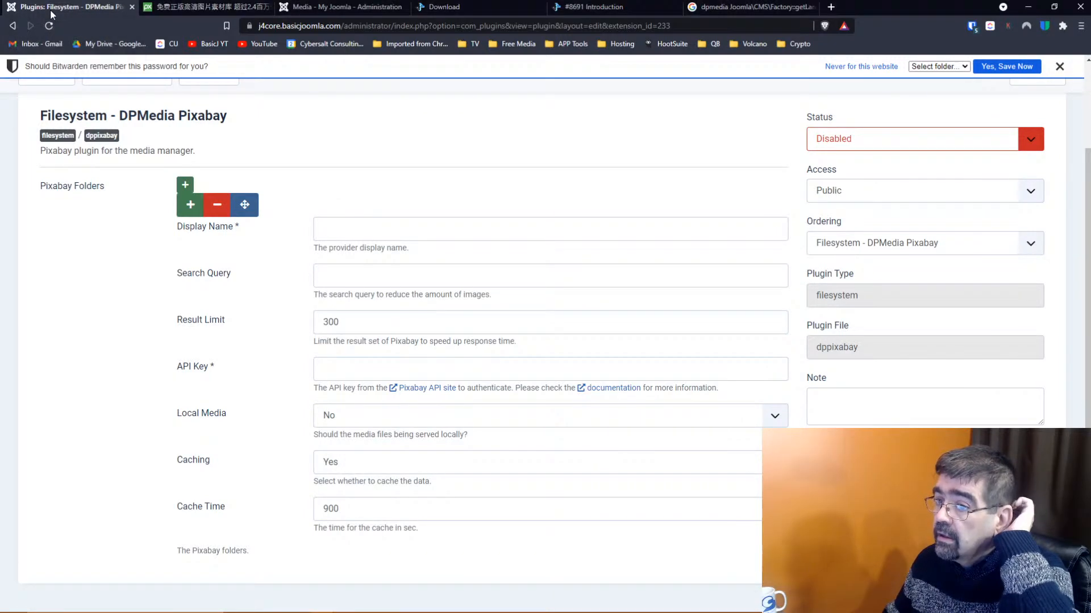
# Close the Pixabay plugin settings and open the DPMedia Pexels plugin
pyautogui.scroll(1, 972, 134)
pyautogui.scroll(1, 972, 134)
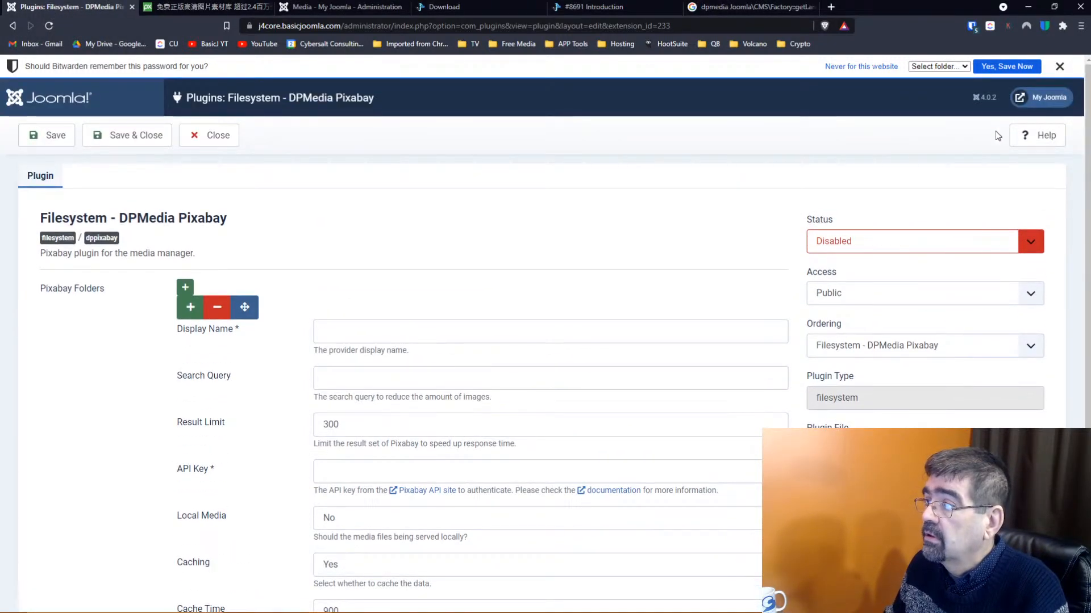
pyautogui.click(220, 138)
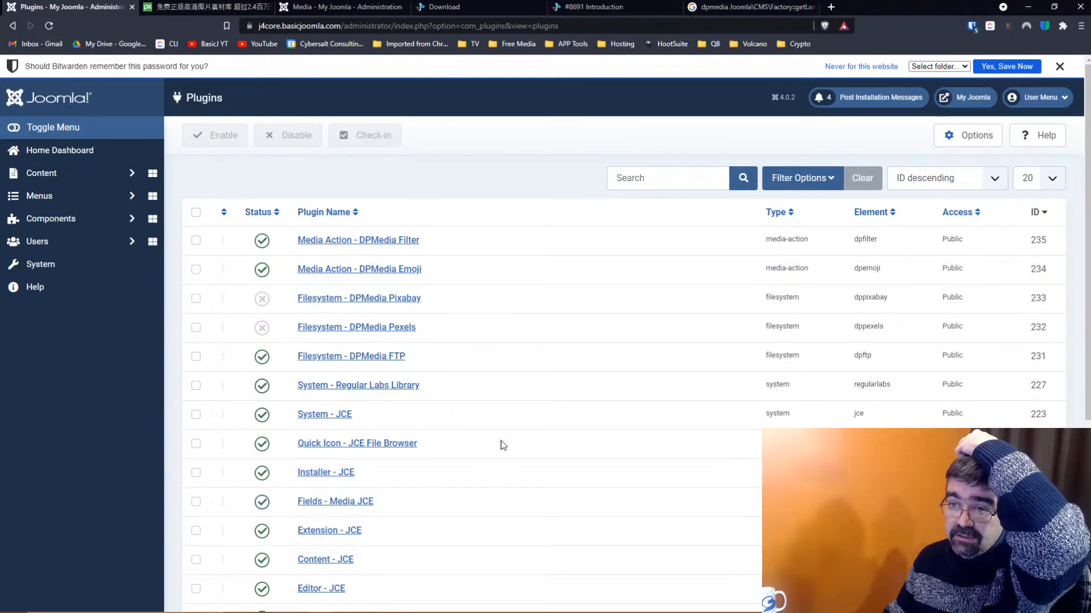
pyautogui.click(375, 334)
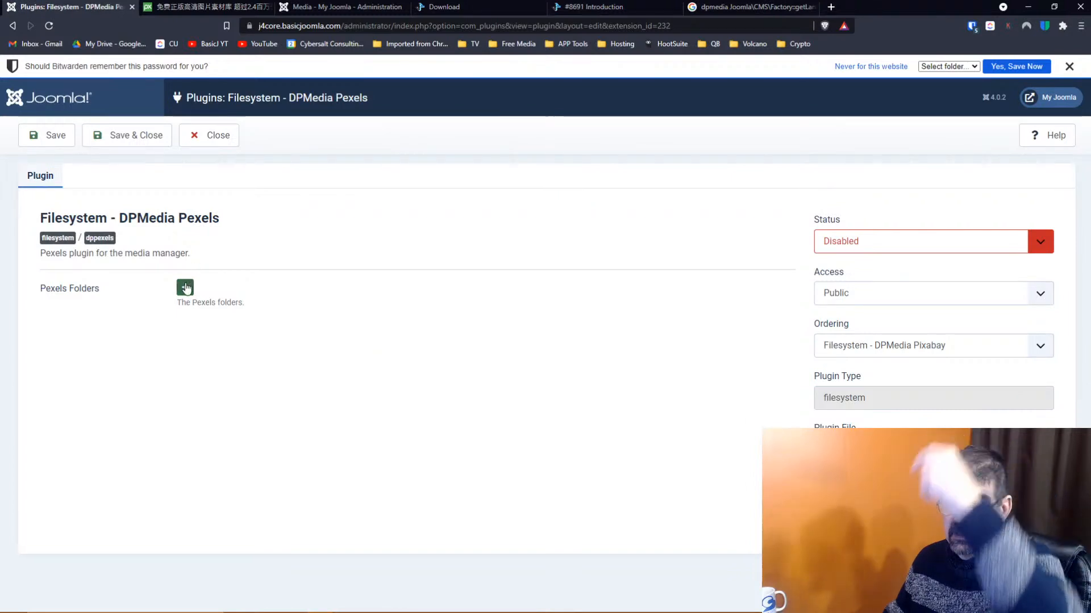
# Add a Pexels folder entry with Display Name 'Pexels', fixing the 'Pexals' typo
pyautogui.click(185, 286)
pyautogui.click(365, 332)
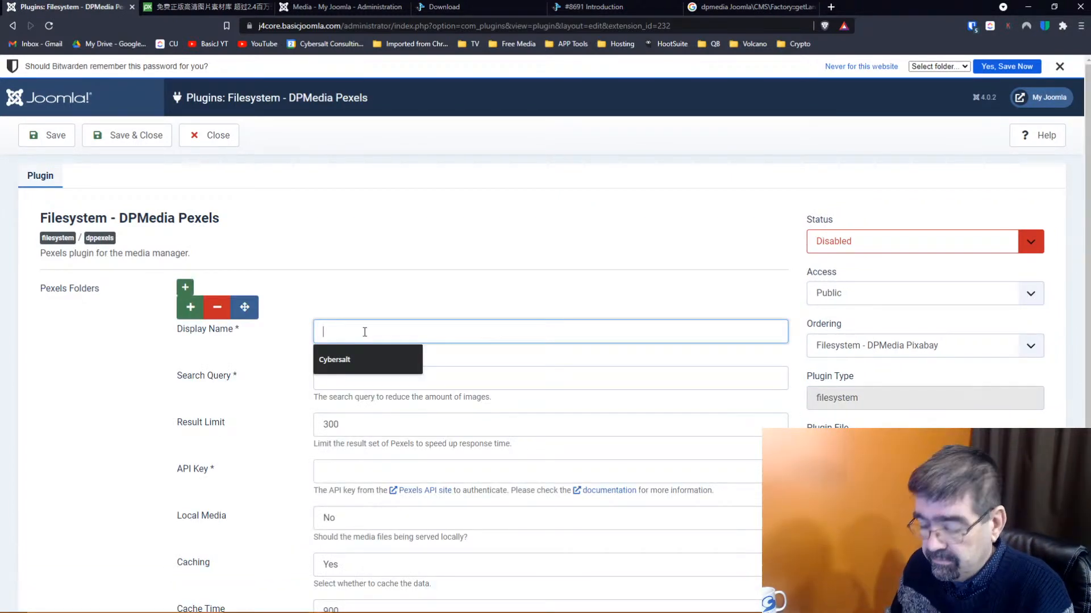
pyautogui.write('Pexals')
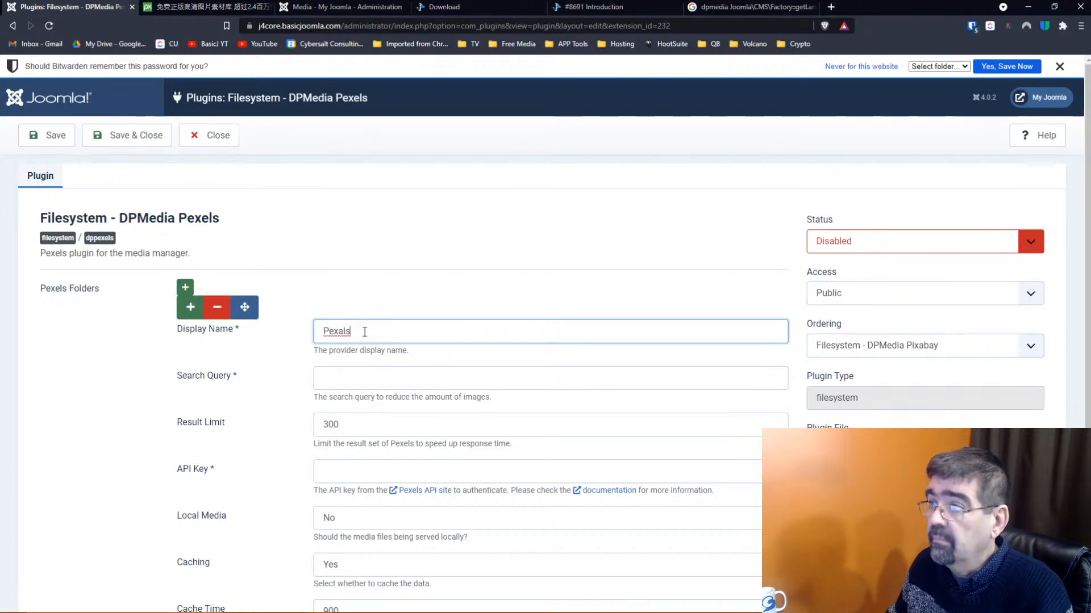
pyautogui.press('Tab')
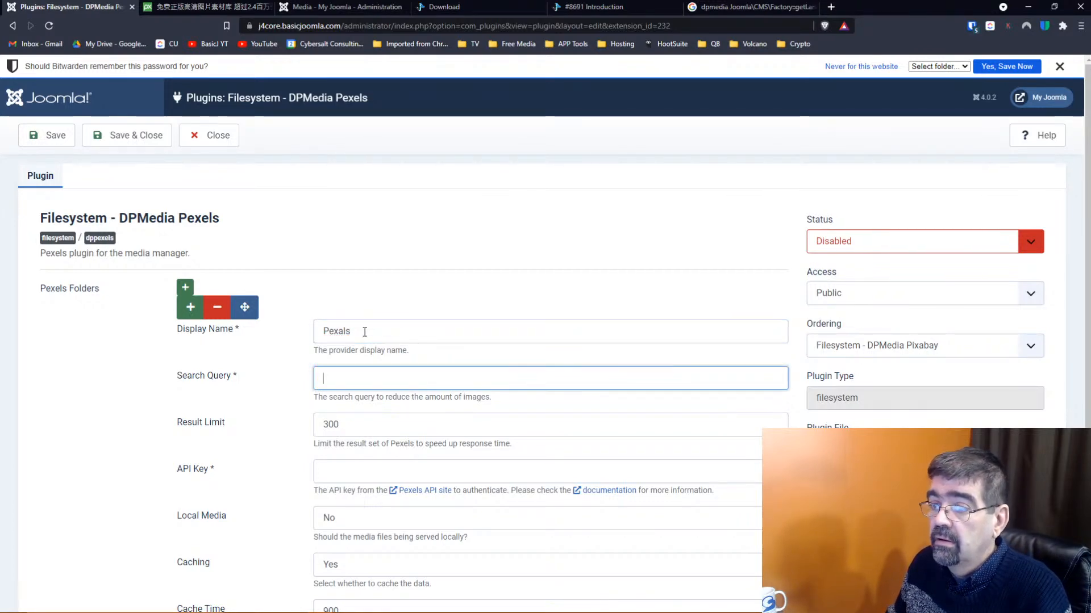
pyautogui.moveTo(339, 332); pyautogui.dragTo(343, 331)
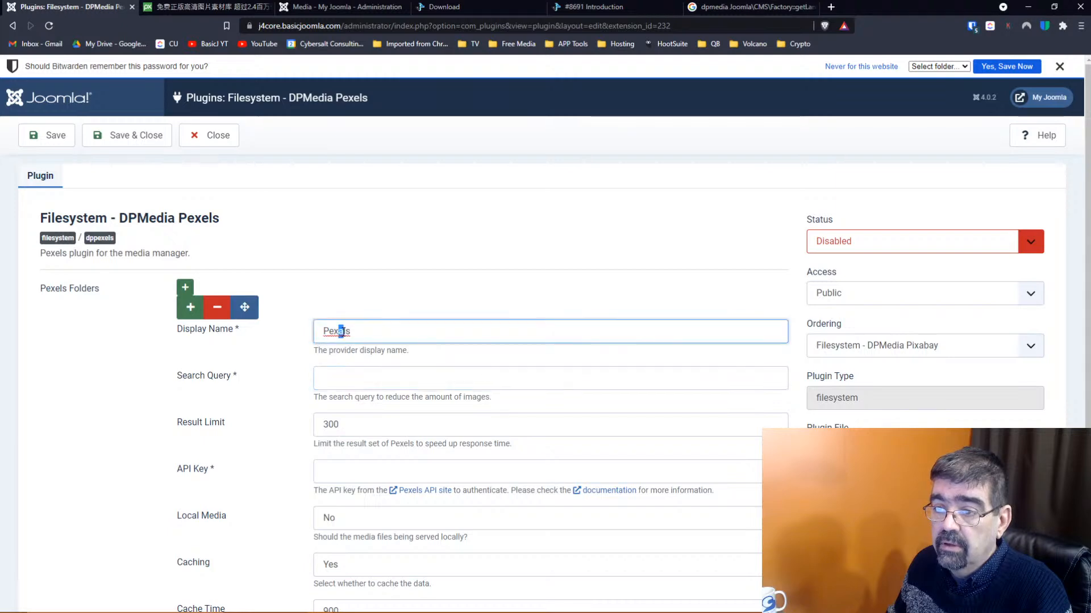
pyautogui.write('e')
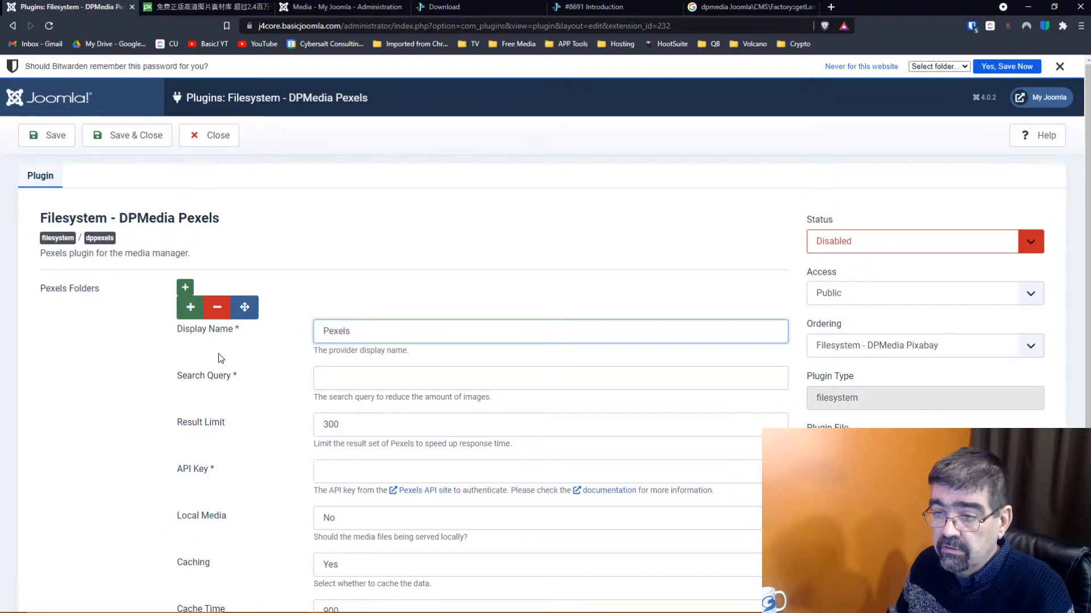
pyautogui.scroll(-1, 218, 355)
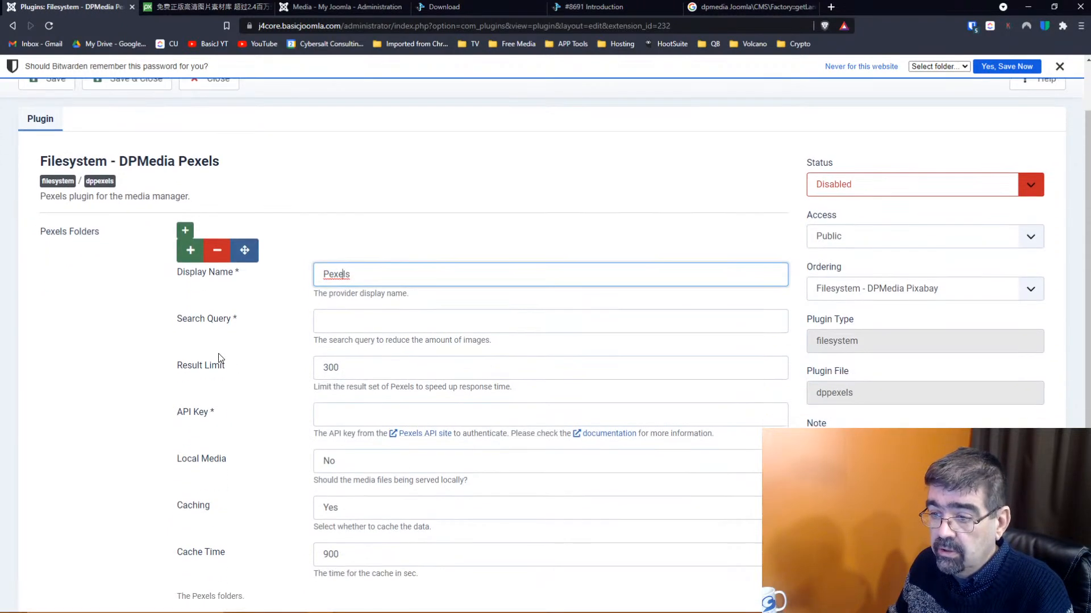
pyautogui.click(435, 434)
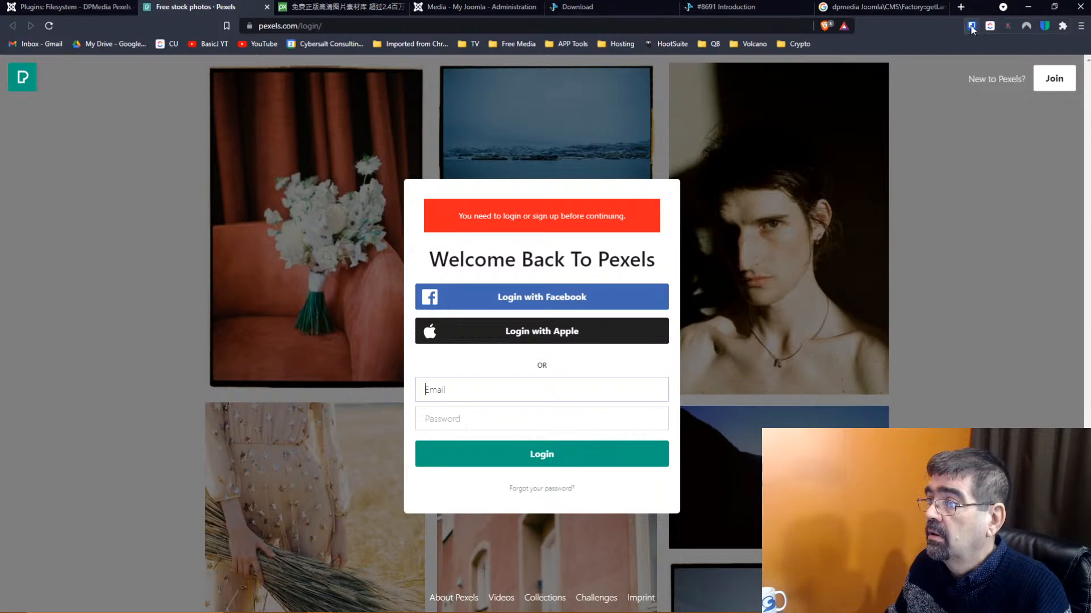
pyautogui.click(972, 27)
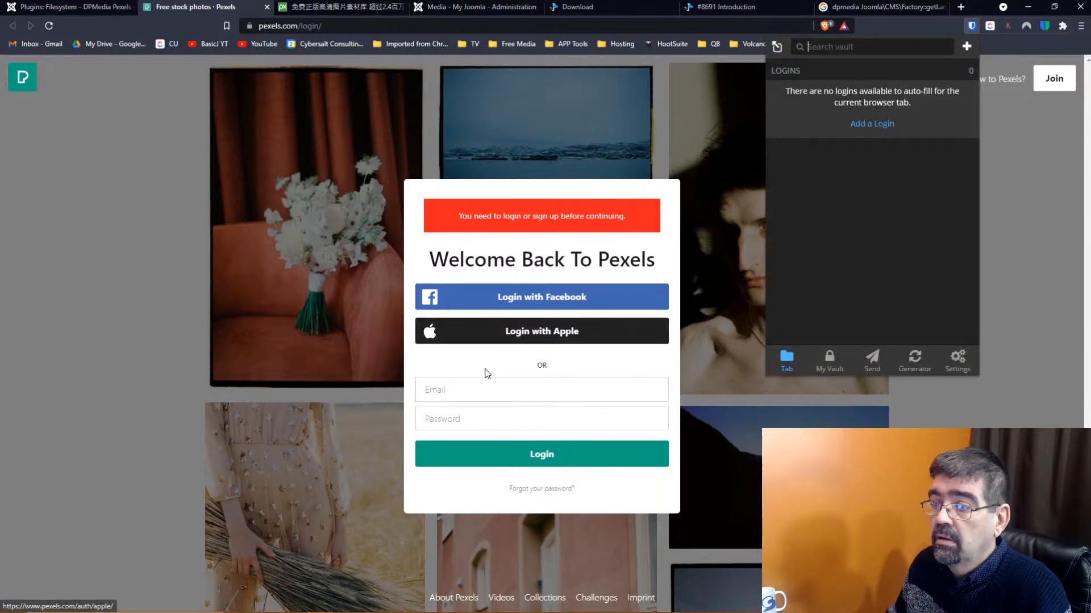
pyautogui.click(488, 391)
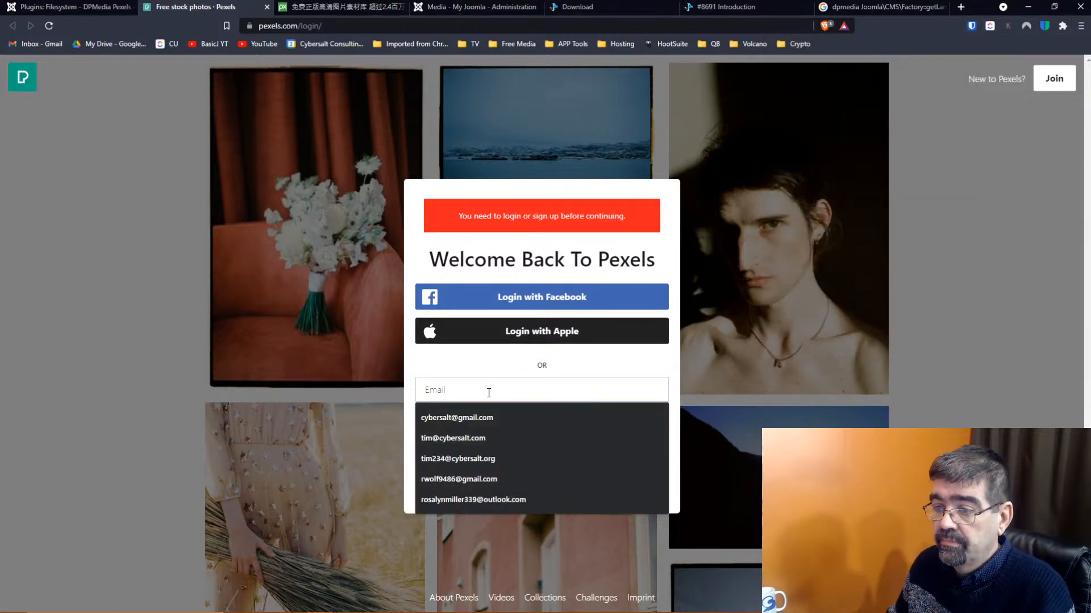
pyautogui.click(492, 439)
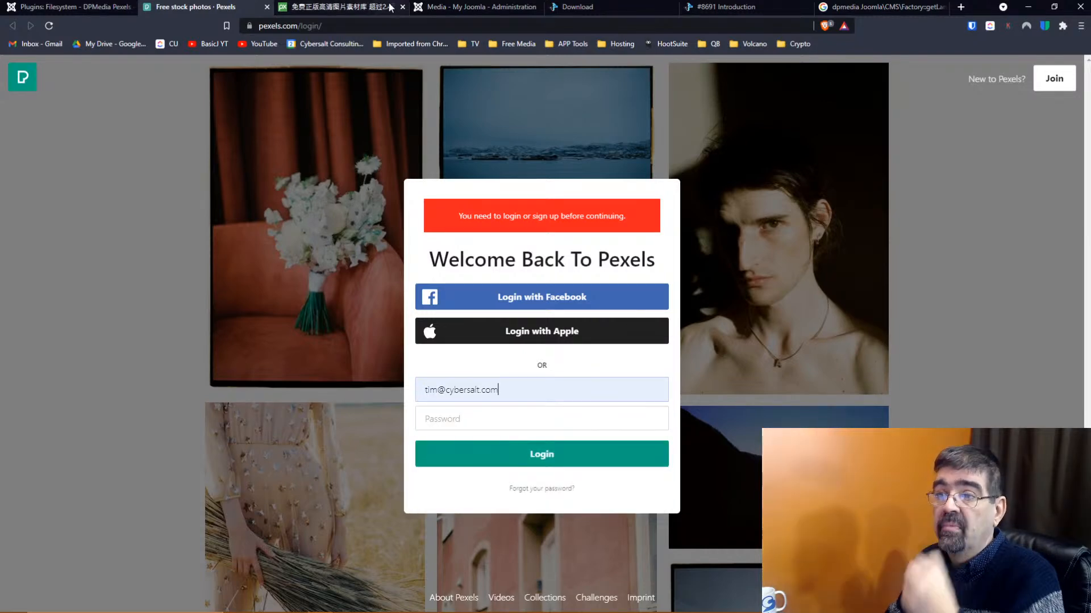
pyautogui.middleClick(168, 9)
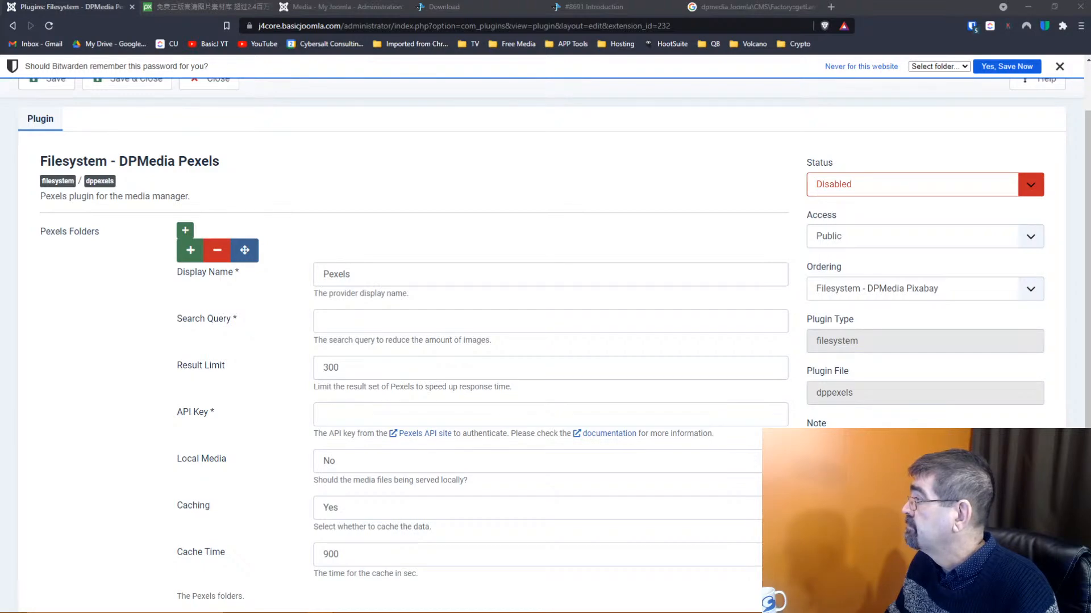
# Bring the logged-in Pexels window forward and detach a new tab from it
pyautogui.moveTo(1088, 5); pyautogui.dragTo(523, 13)
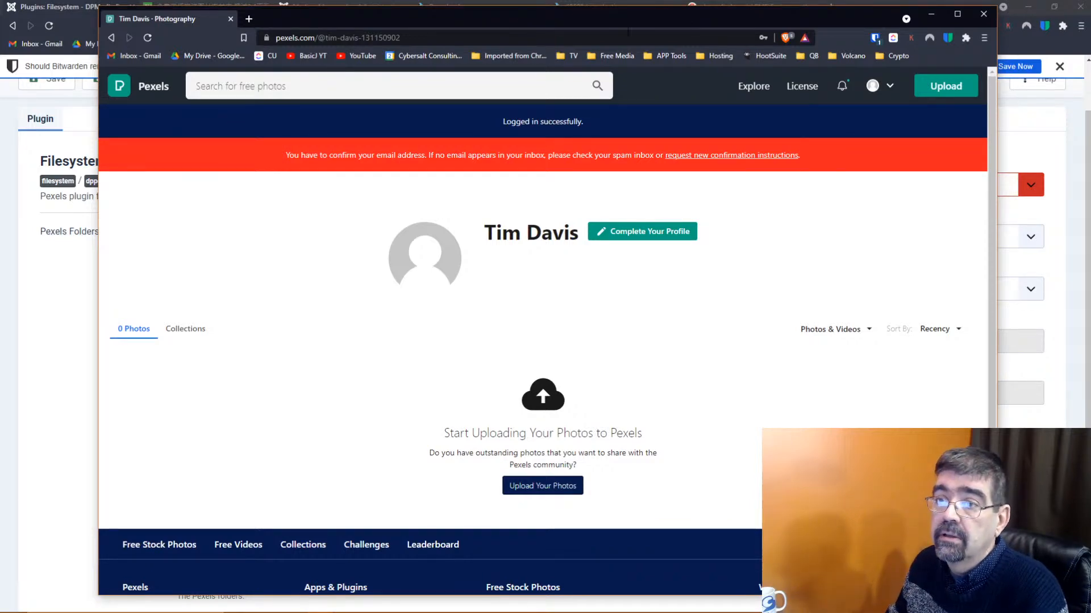
pyautogui.click(250, 19)
pyautogui.moveTo(279, 21); pyautogui.dragTo(1088, 28)
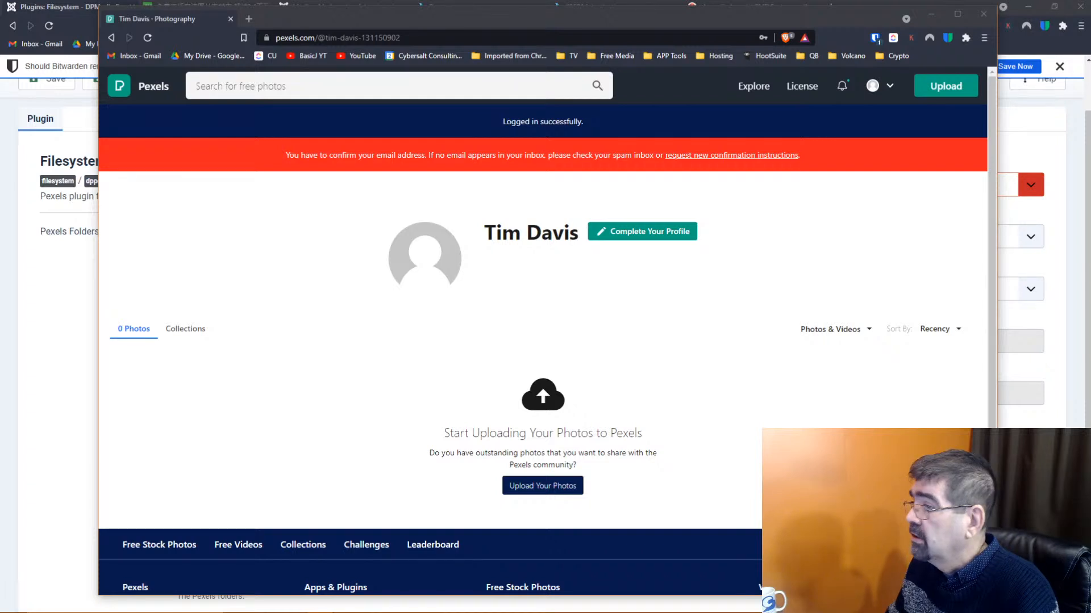
# Save the Pexels profile via Update Profile, then switch back to Joomla
pyautogui.click(646, 231)
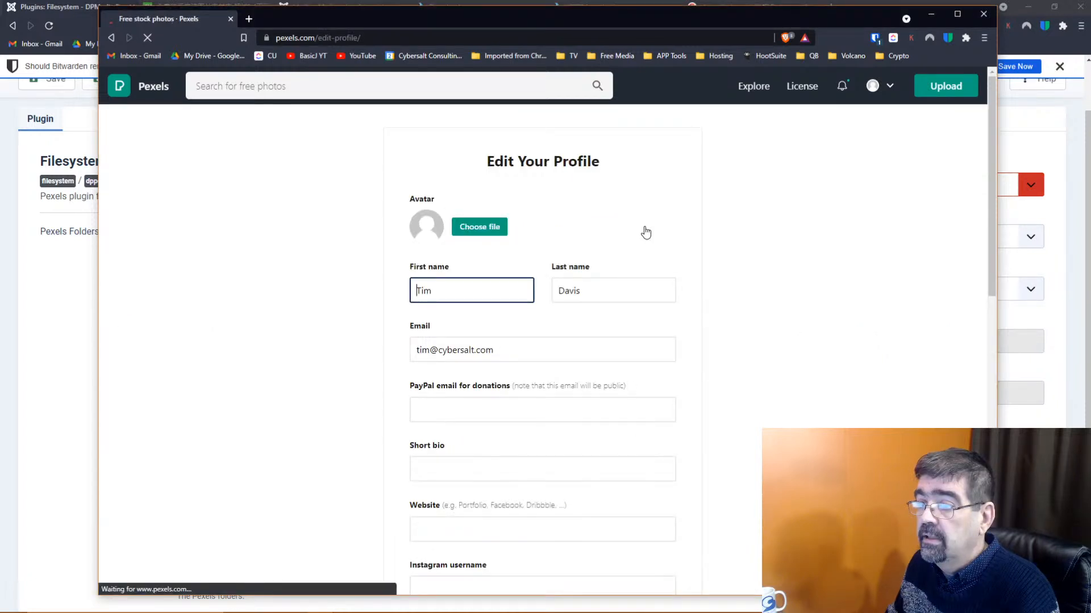
pyautogui.scroll(-4, 396, 284)
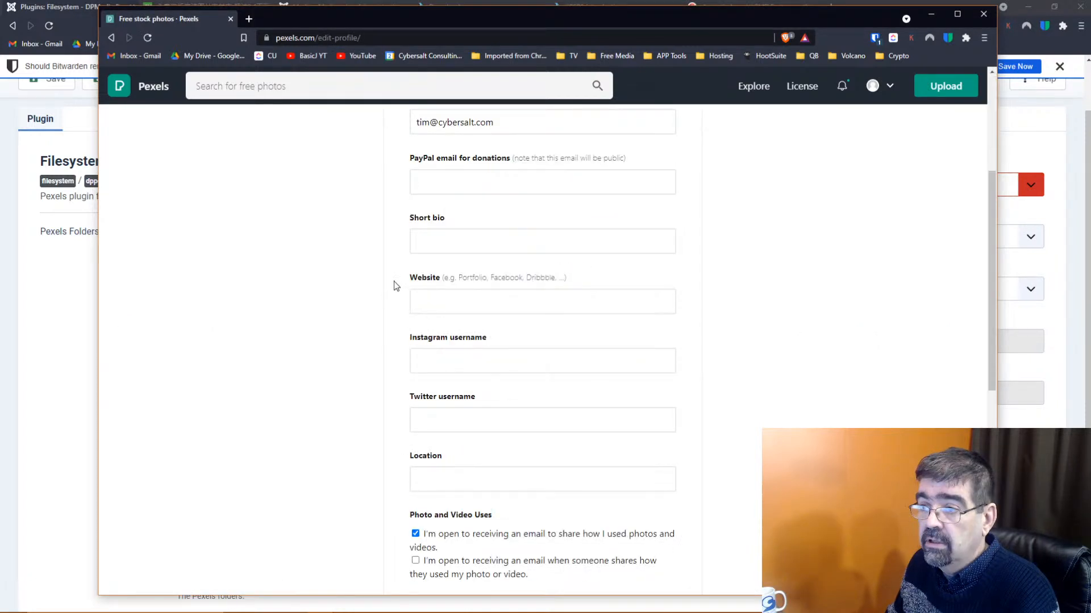
pyautogui.scroll(-8, 393, 281)
pyautogui.scroll(2, 397, 318)
pyautogui.click(459, 407)
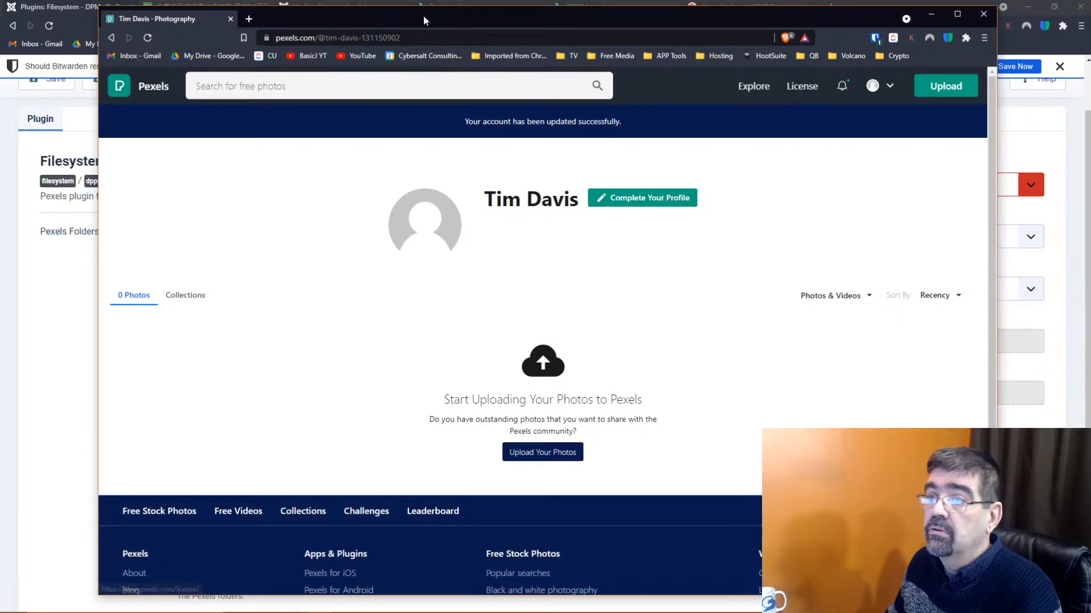
pyautogui.hotkey('alt', 'Tab')
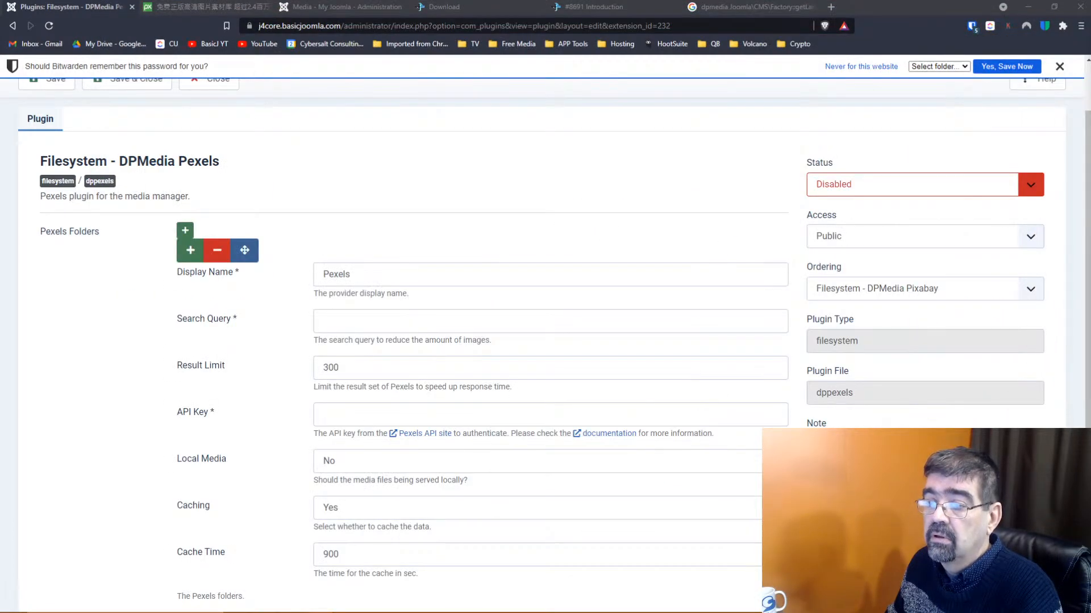
# Start the Pexels API key request with project name 'Joomla 4 Core' and category Design Tools
pyautogui.click(419, 434)
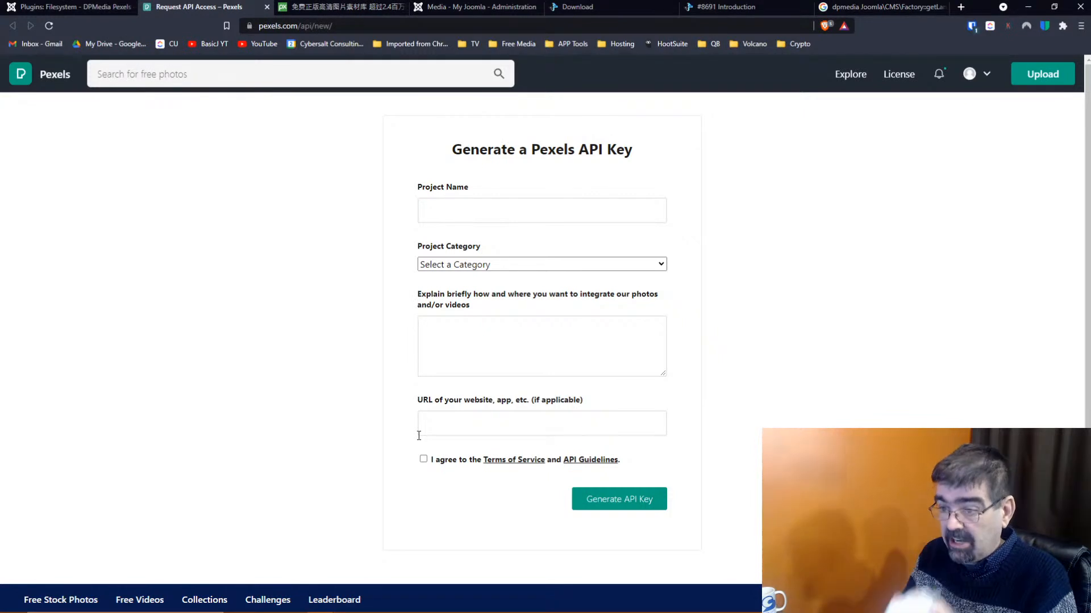
pyautogui.click(470, 211)
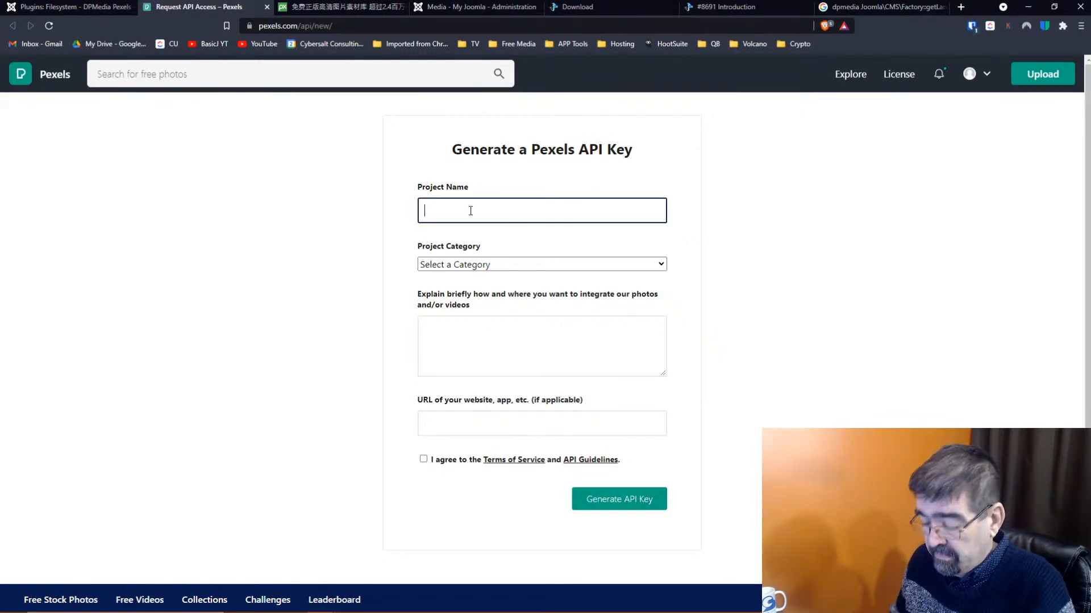
pyautogui.write('Joomla')
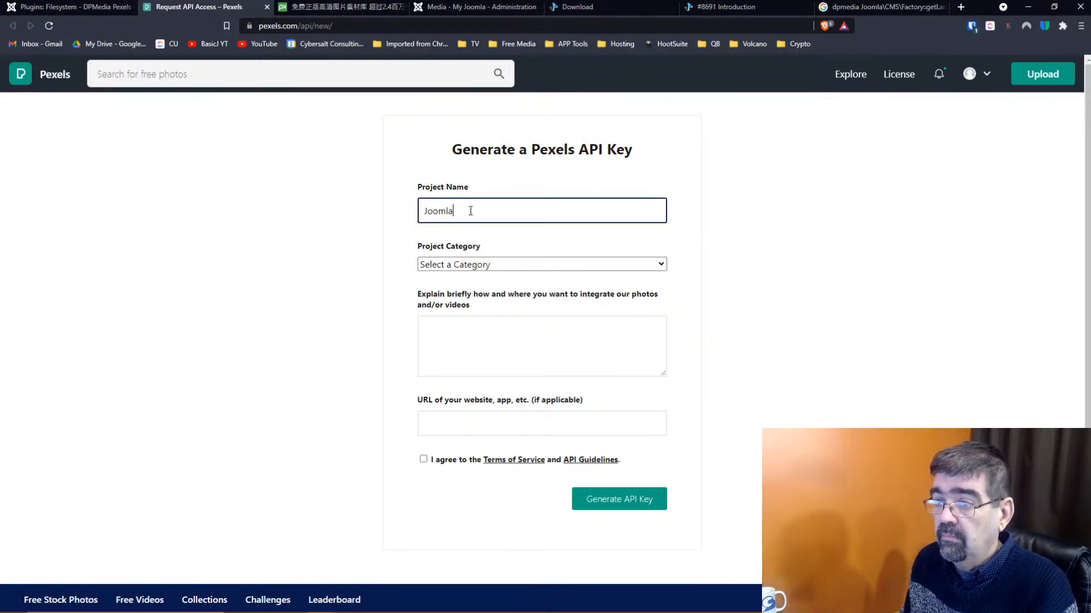
pyautogui.write(' 4')
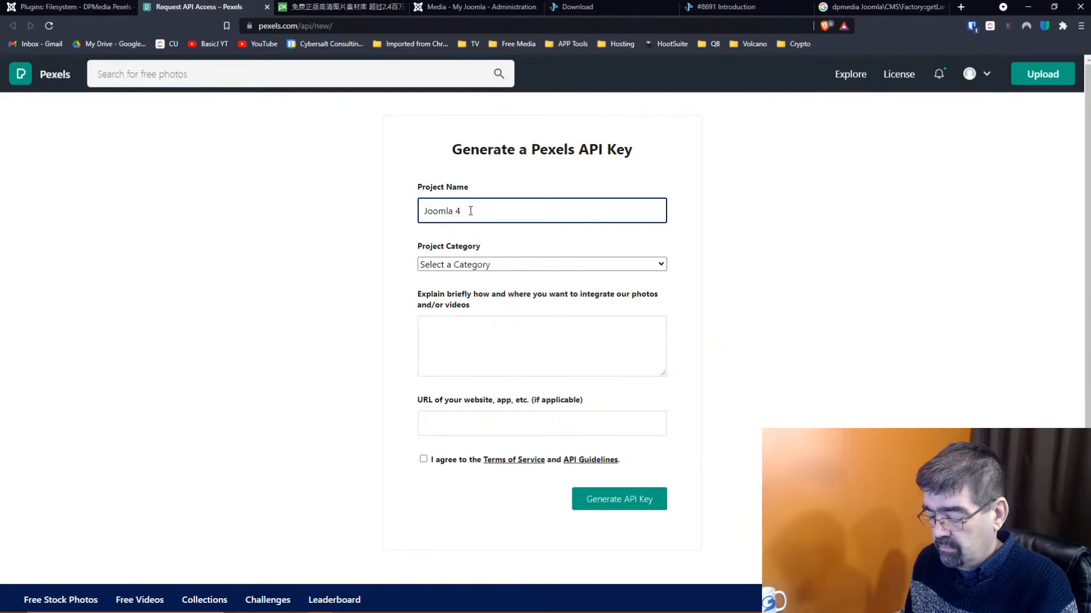
pyautogui.write(' Core')
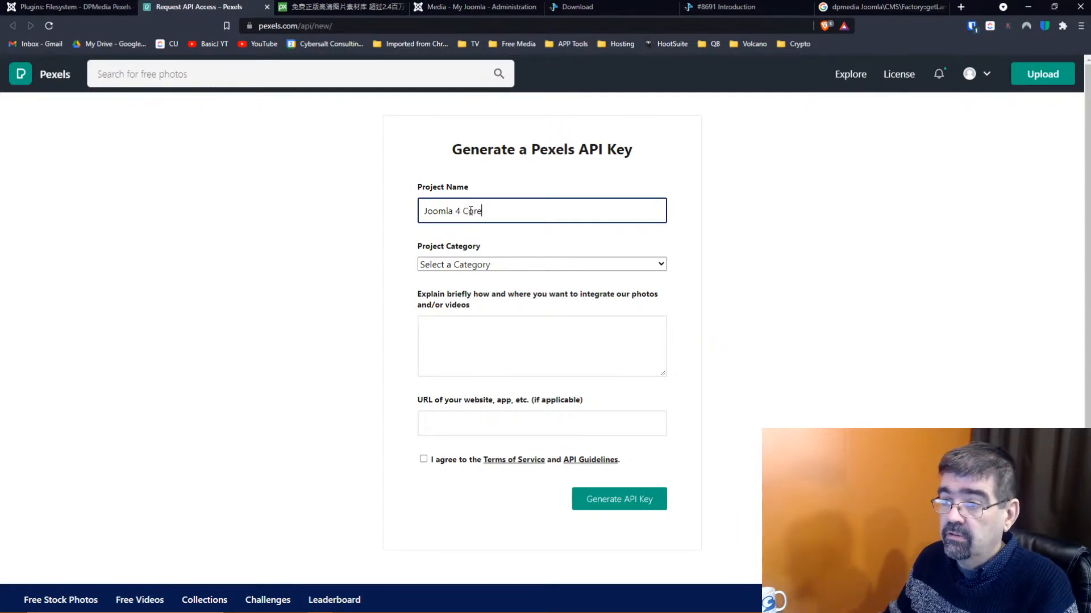
pyautogui.click(466, 266)
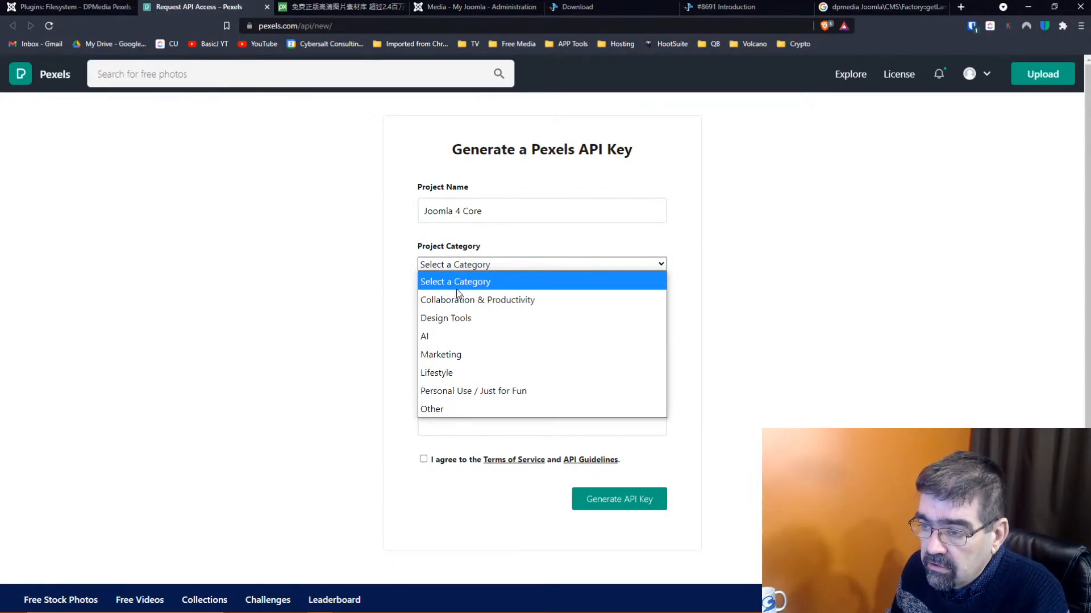
pyautogui.click(455, 319)
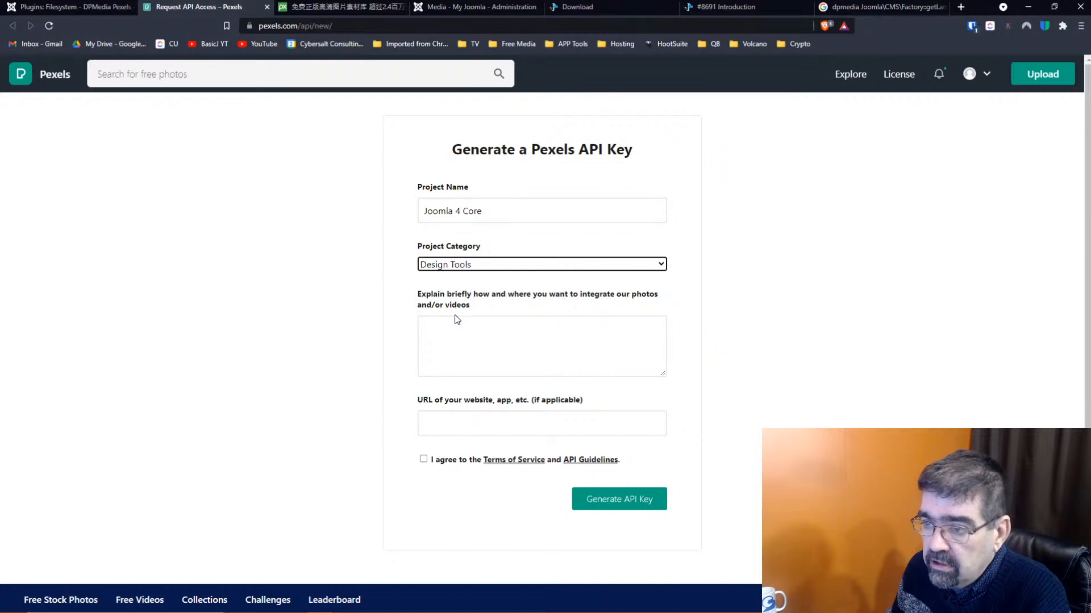
# Enter the description 'To look for images in the editor of my Joomla site.'
pyautogui.click(469, 335)
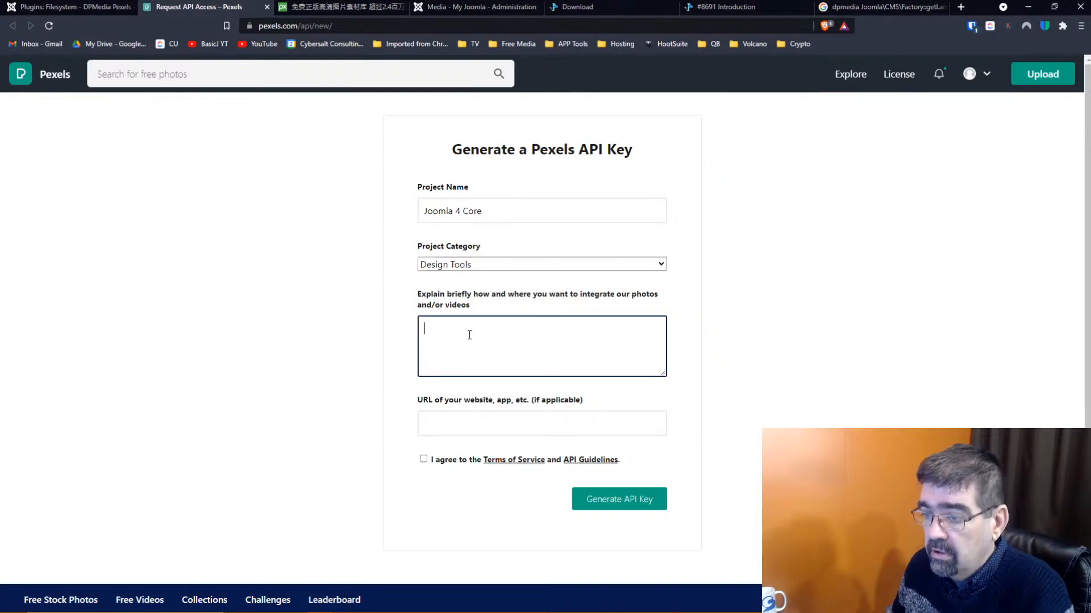
pyautogui.write('To ')
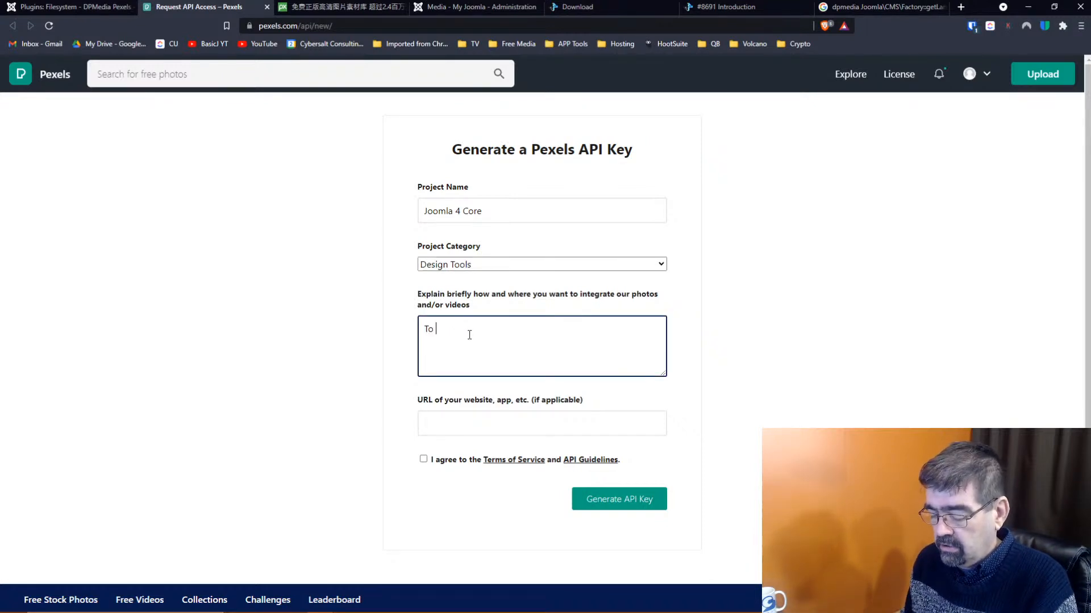
pyautogui.write('look for images in')
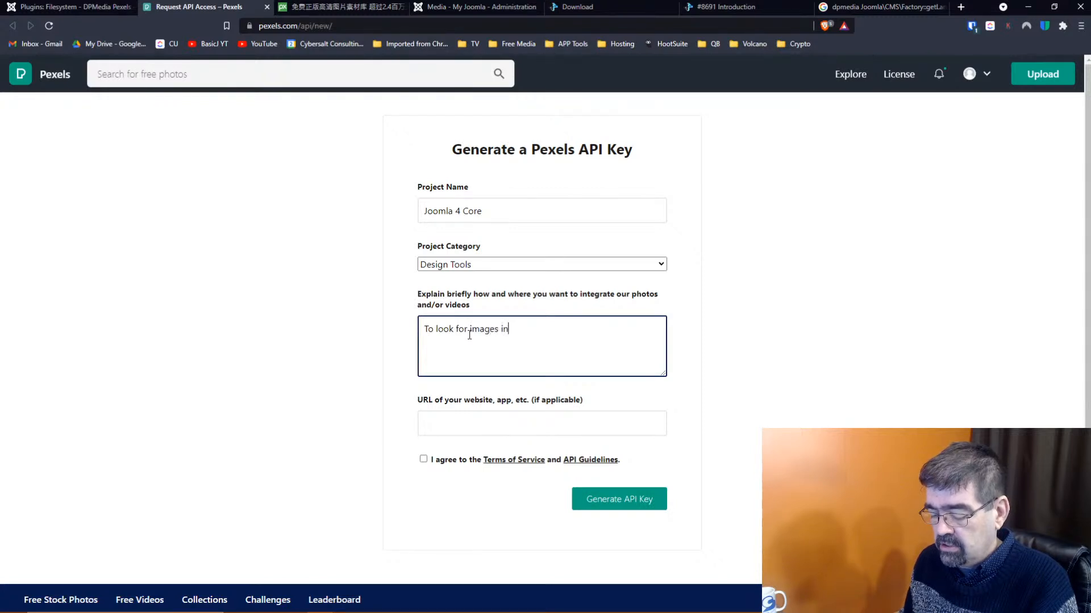
pyautogui.write(' my')
pyautogui.write(' the ')
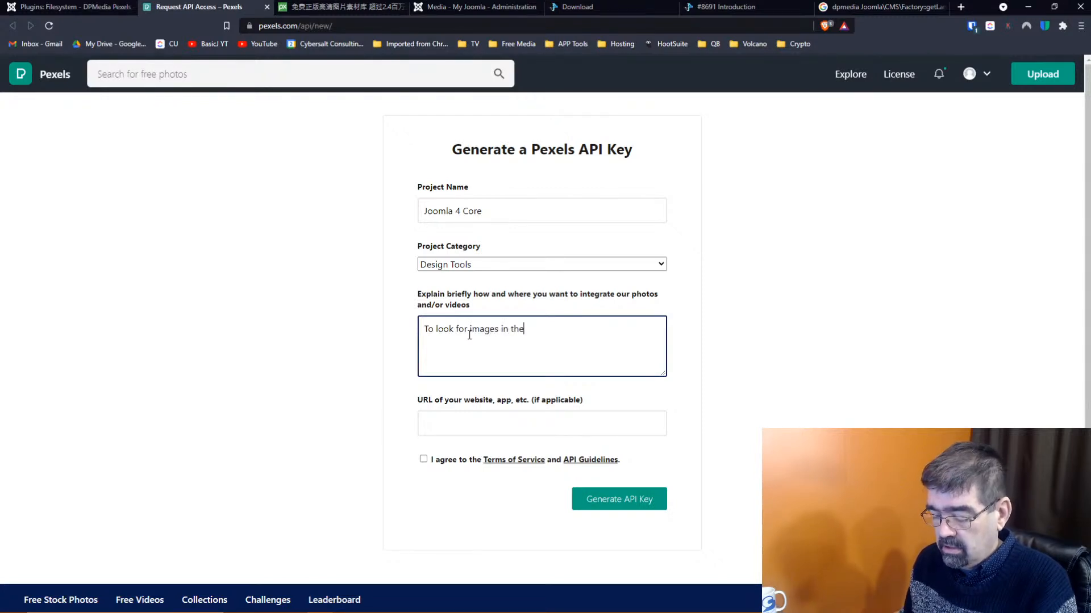
pyautogui.write('ed')
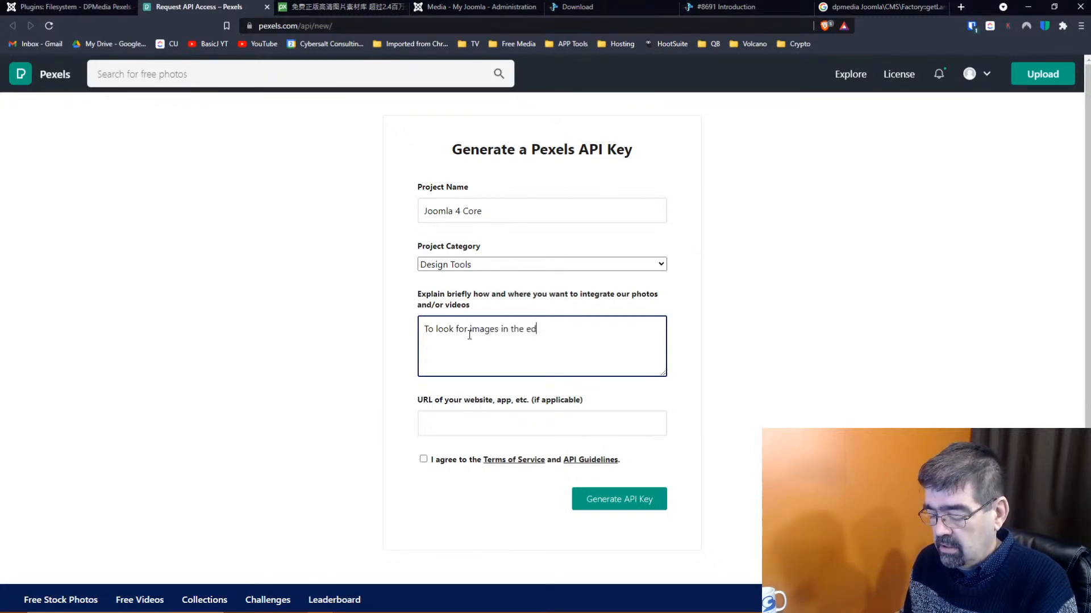
pyautogui.write('itro')
pyautogui.press('BackSpace')
pyautogui.press('BackSpace')
pyautogui.press('BackSpace')
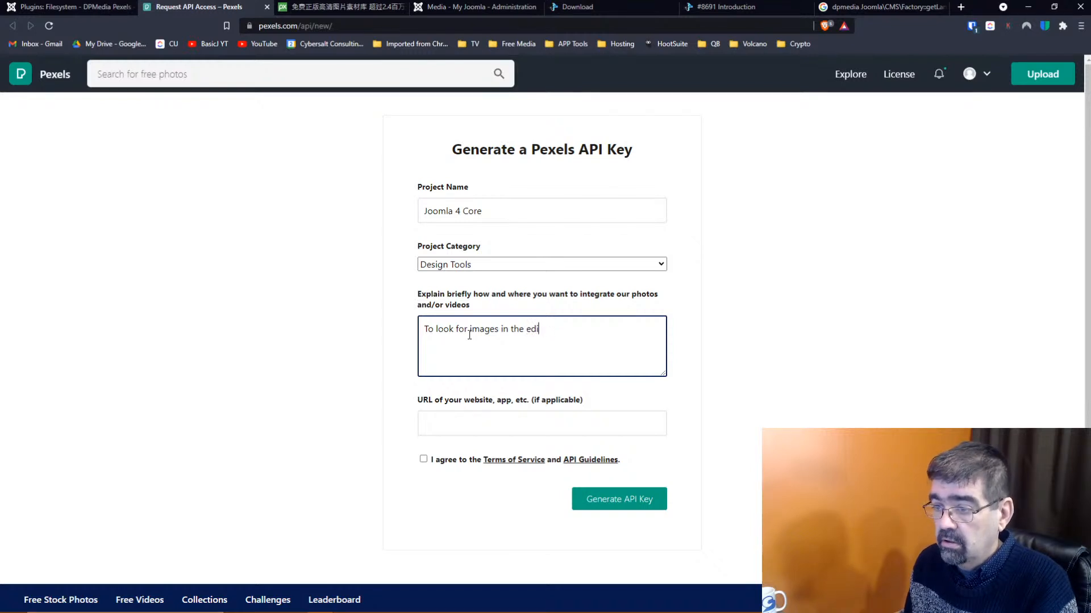
pyautogui.write('or of my J')
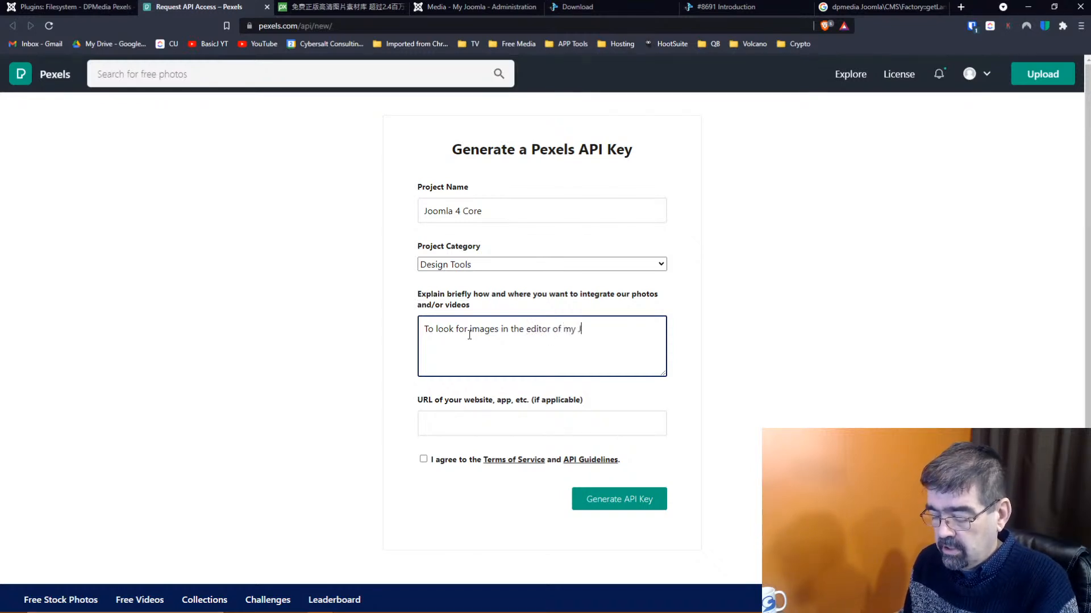
pyautogui.write('oomla site')
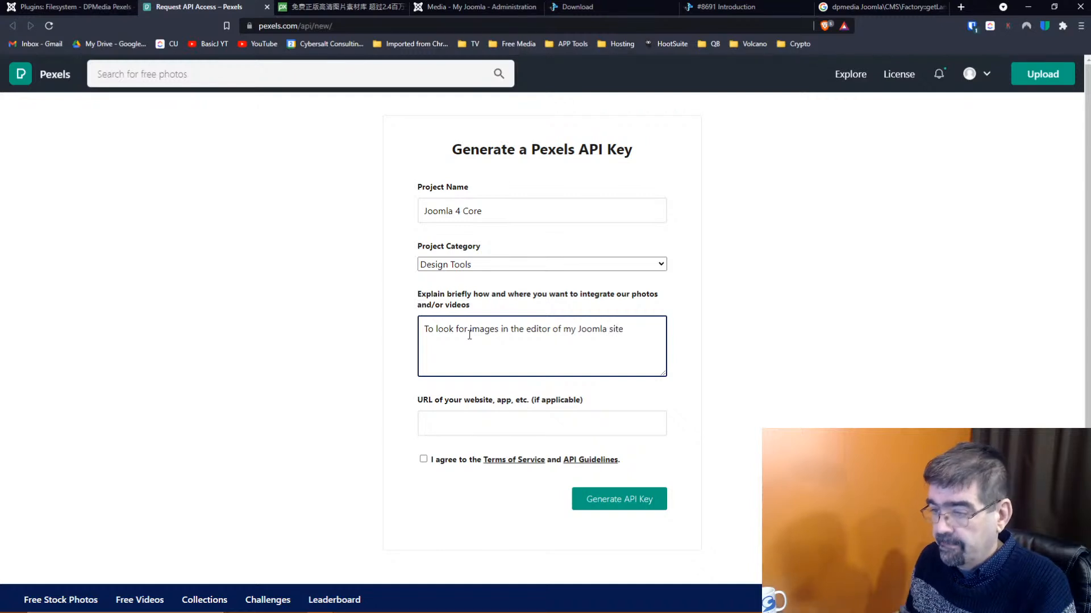
pyautogui.write('.')
pyautogui.click(490, 426)
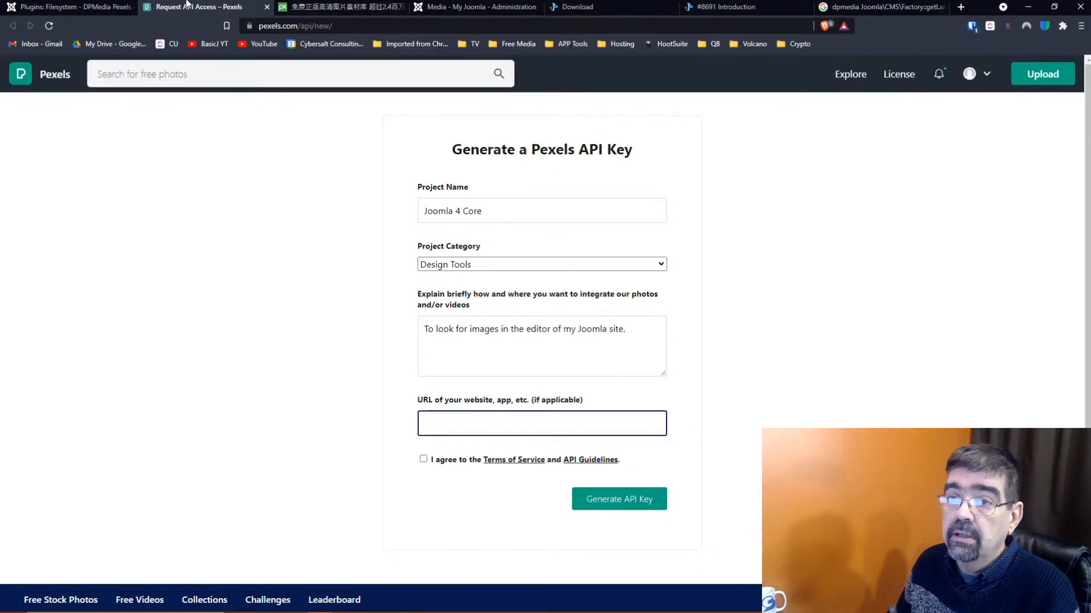
# Generate a Pexels API key using the Joomla site's domain as the URL, accepting the terms
pyautogui.click(68, 8)
pyautogui.click(273, 26)
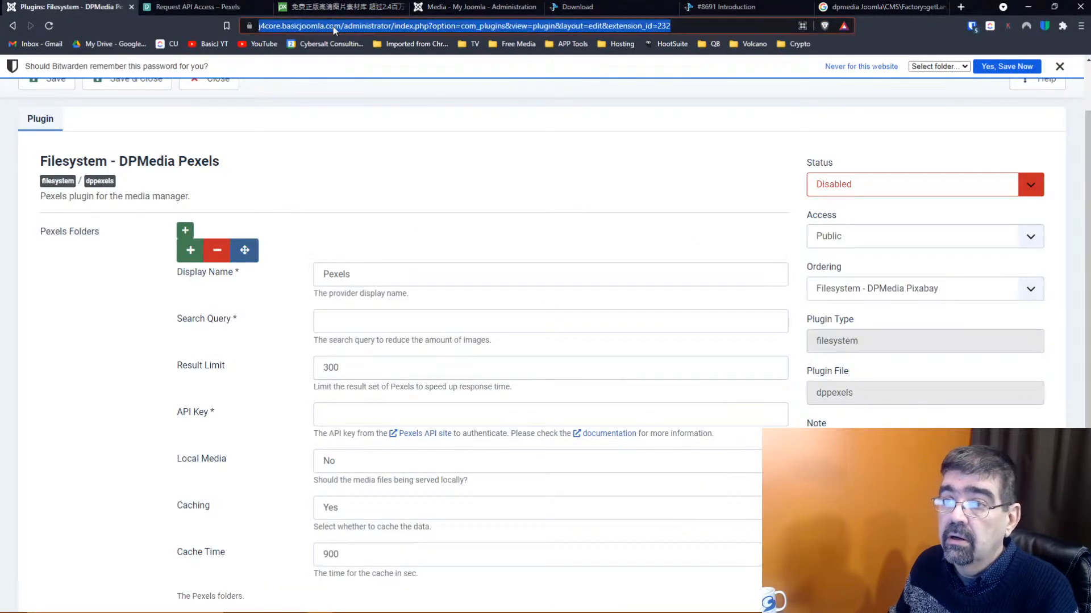
pyautogui.click(360, 26)
pyautogui.moveTo(366, 26); pyautogui.dragTo(259, 27)
pyautogui.hotkey('ctrl', 'c')
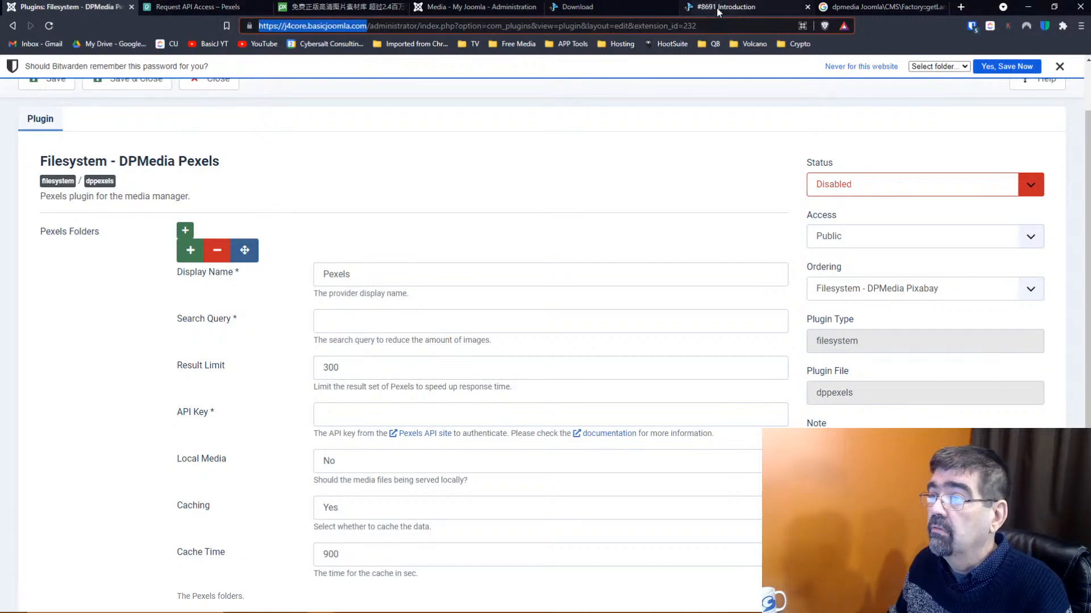
pyautogui.click(196, 6)
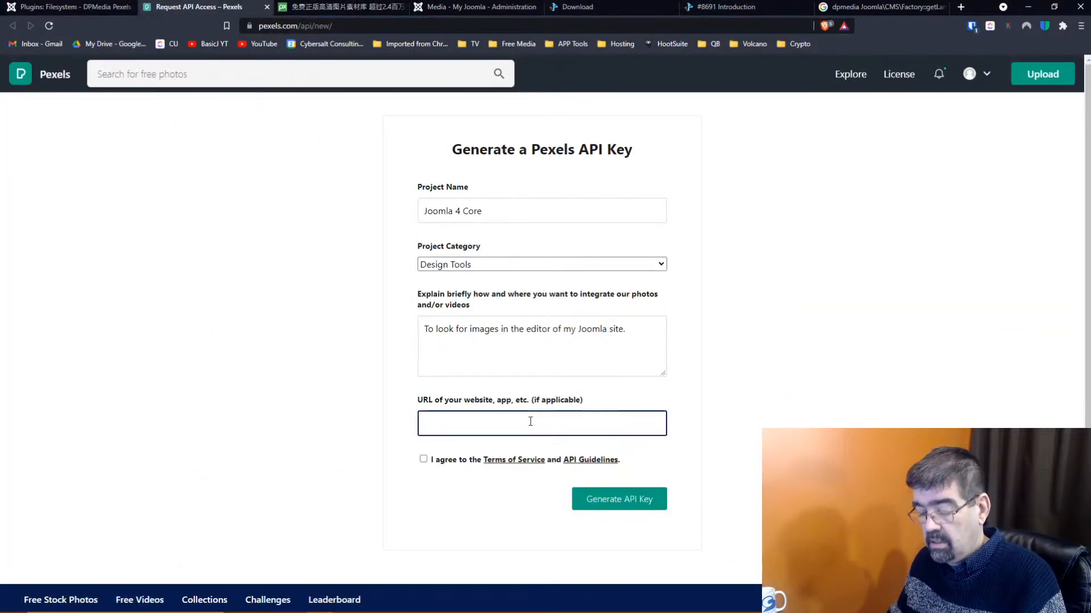
pyautogui.hotkey('ctrl', 'v')
pyautogui.click(423, 458)
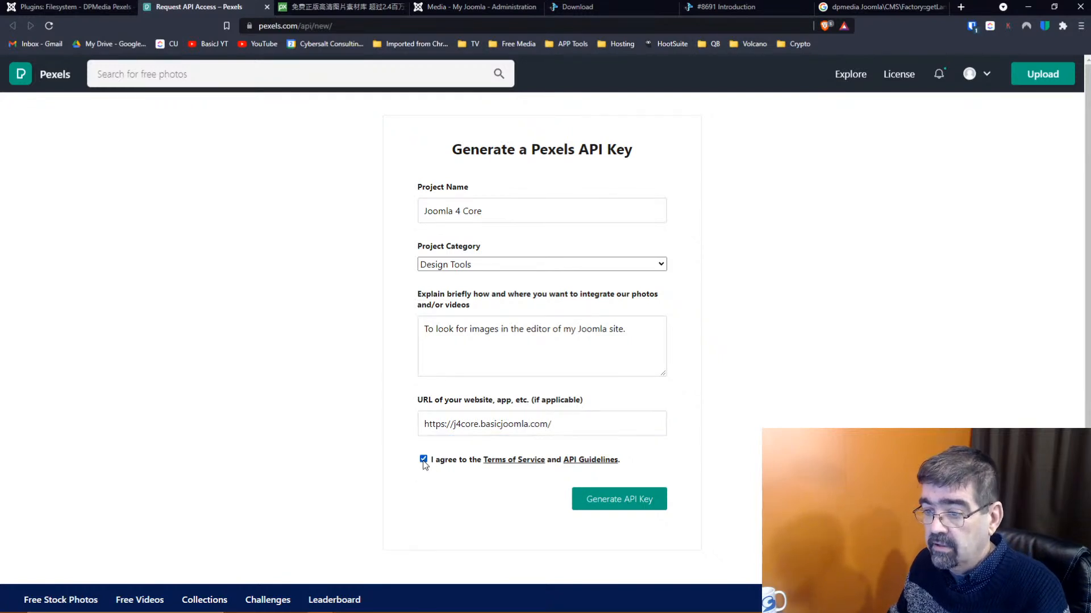
pyautogui.click(615, 501)
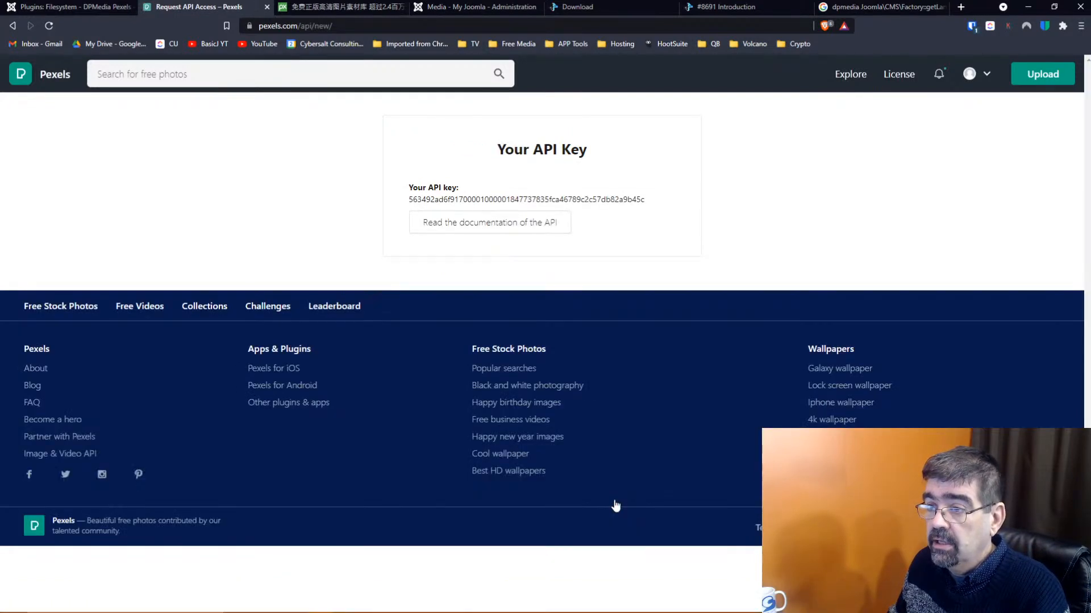
# Copy the new Pexels API key and return to the Joomla plugin settings
pyautogui.doubleClick(594, 197)
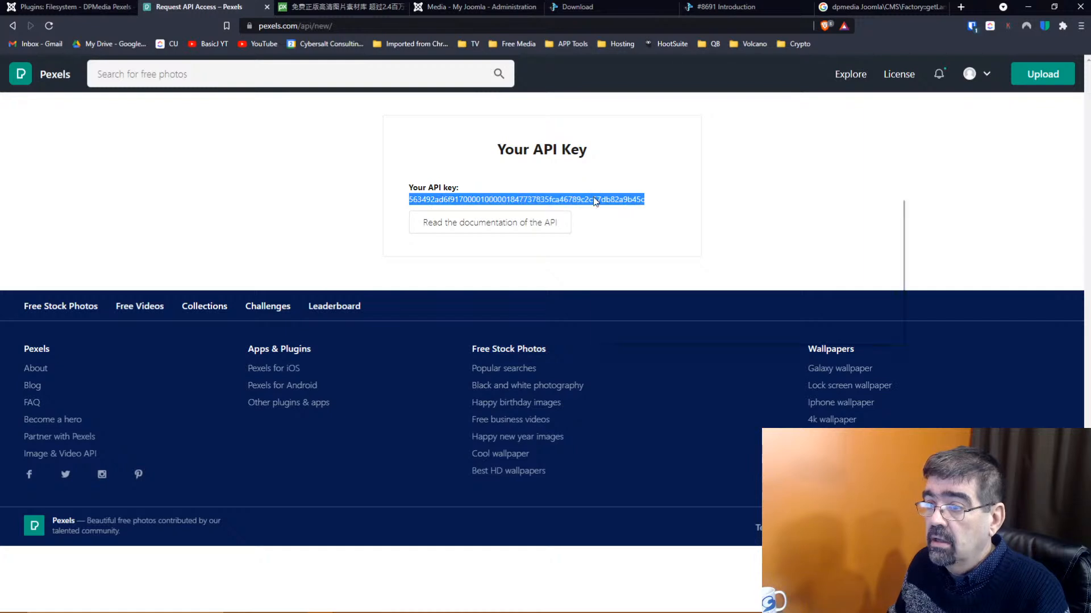
pyautogui.rightClick(592, 197)
pyautogui.click(612, 205)
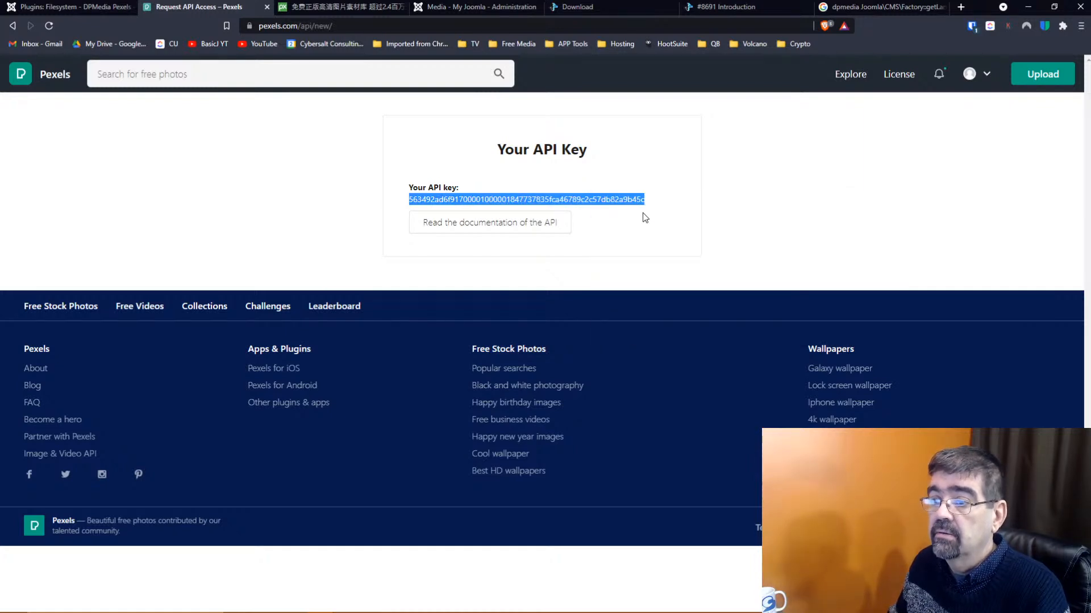
pyautogui.click(56, 8)
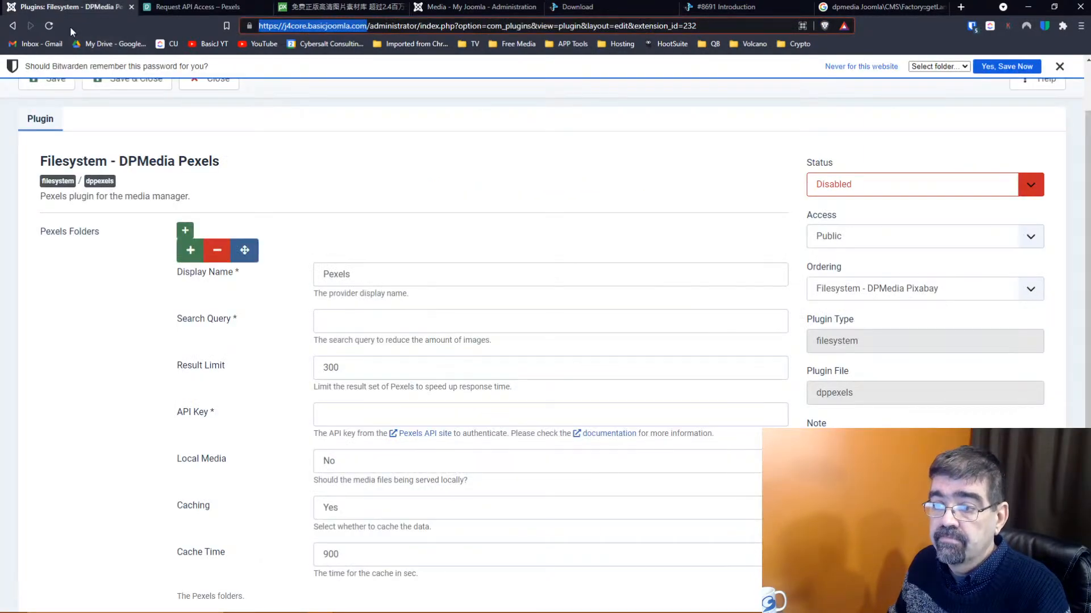
# Paste the Pexels API key into the plugin and have media files served locally
pyautogui.click(363, 420)
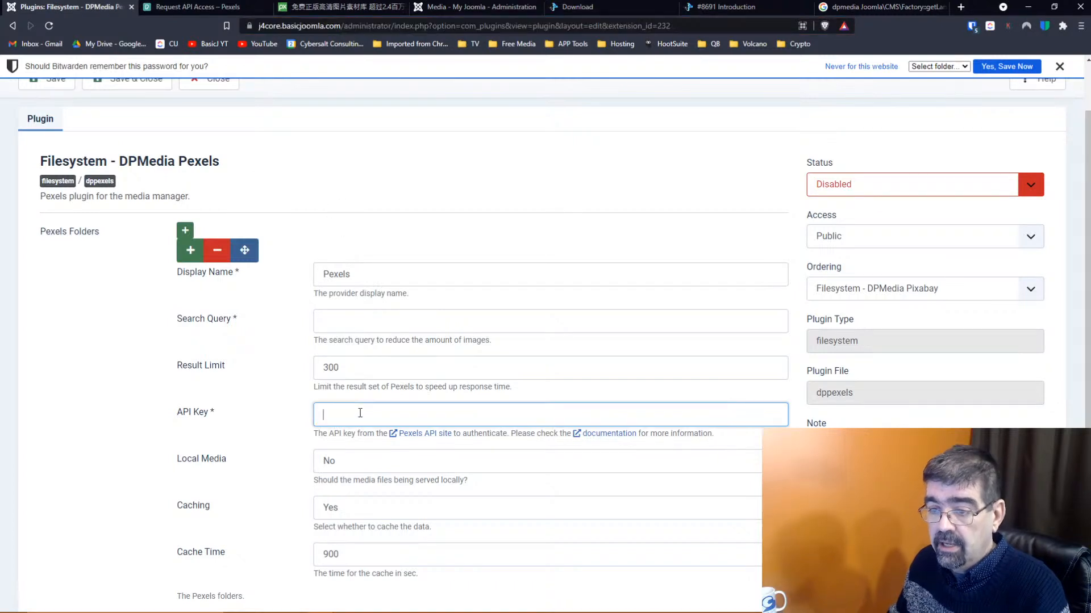
pyautogui.hotkey('ctrl', 'v')
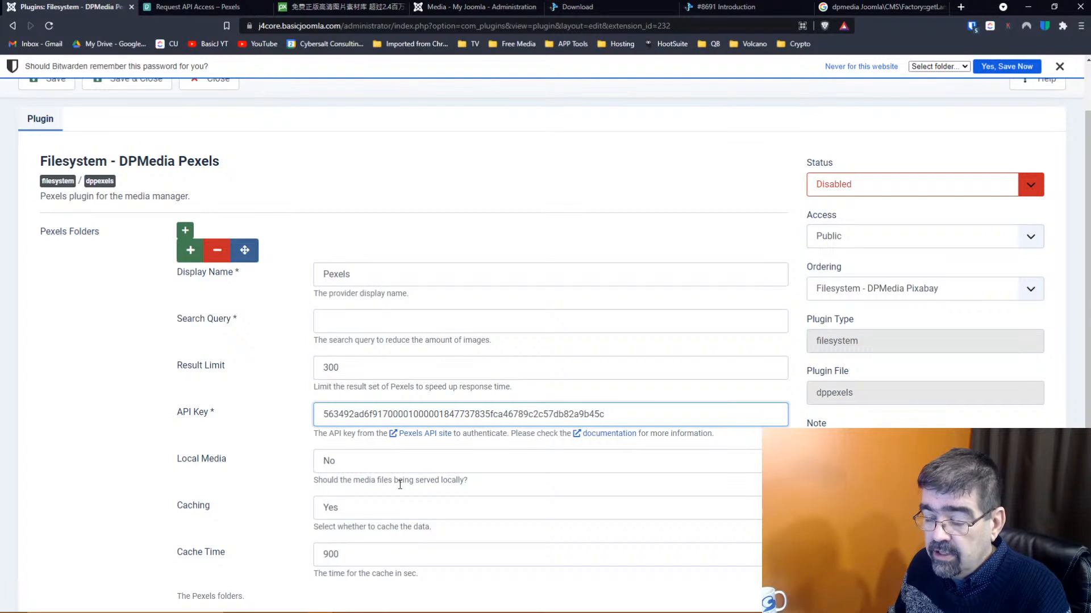
pyautogui.click(329, 461)
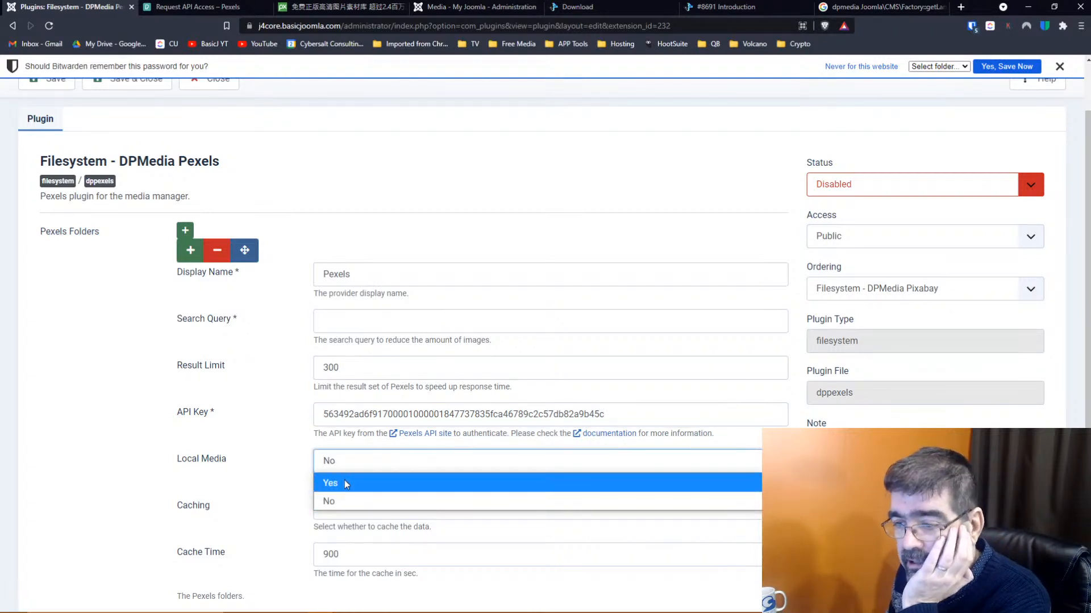
pyautogui.click(344, 480)
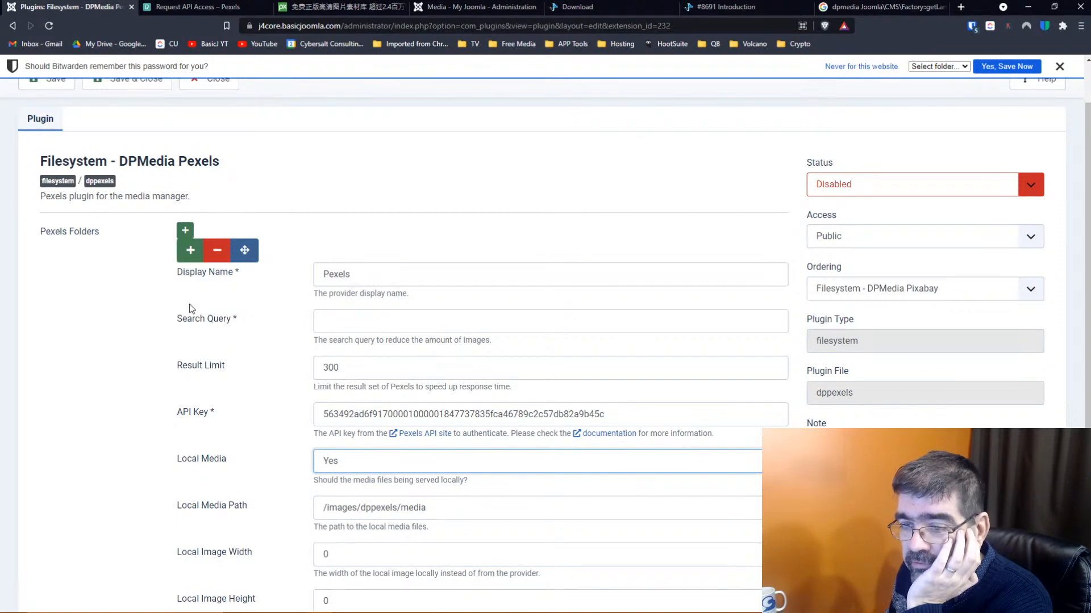
# Set the Local Image Width to 600
pyautogui.scroll(-2, 470, 156)
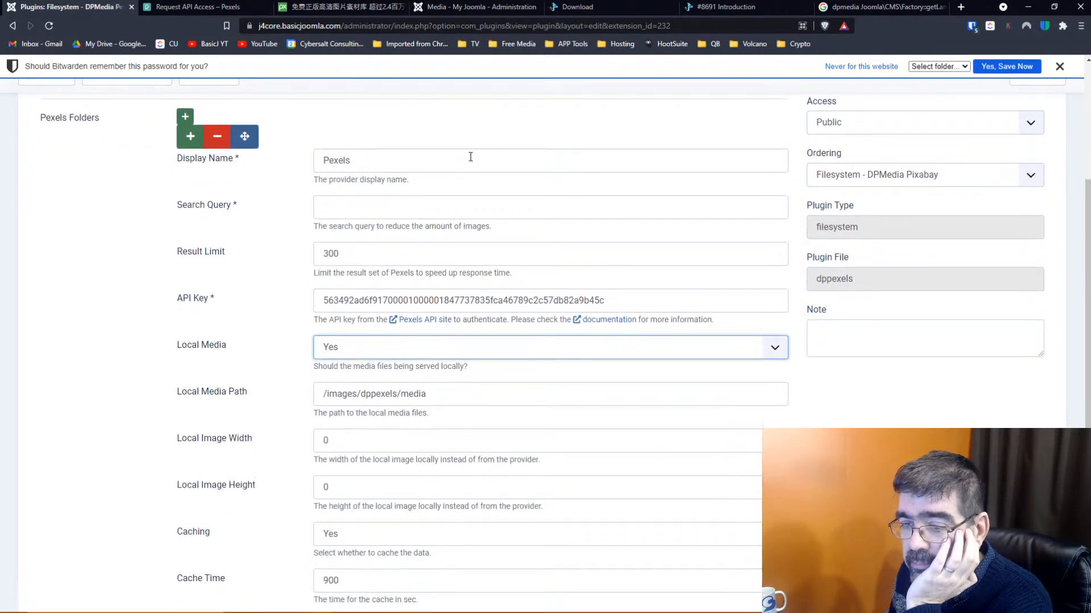
pyautogui.scroll(-1, 458, 148)
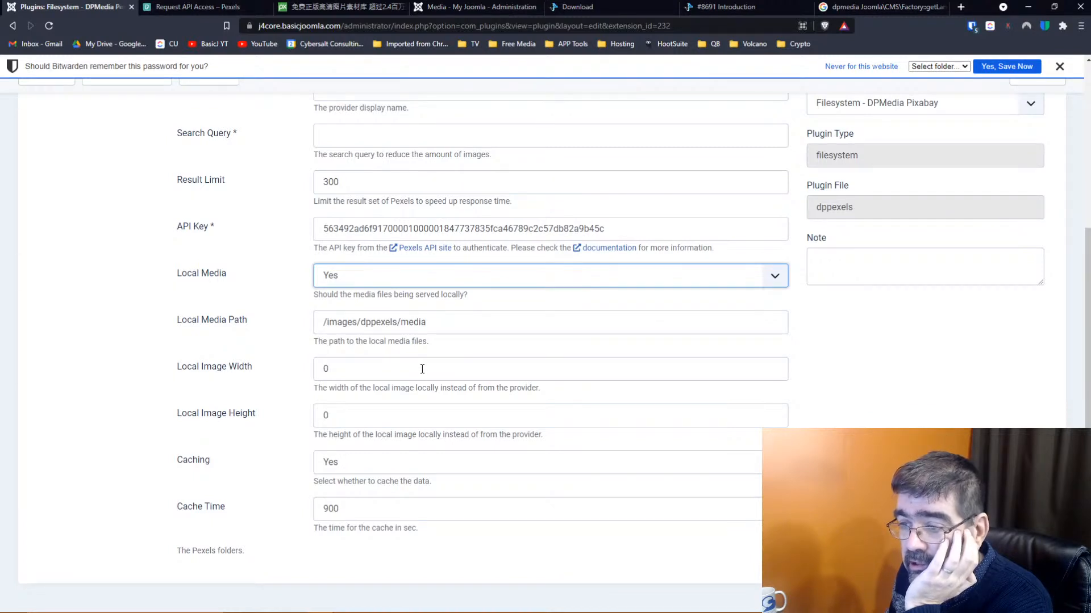
pyautogui.click(286, 372)
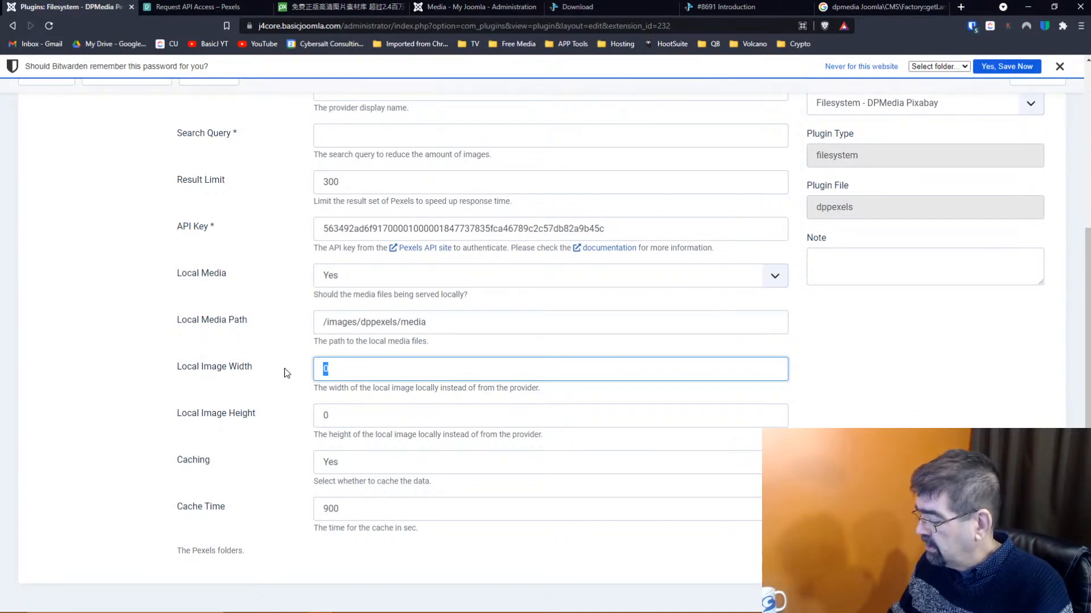
pyautogui.write('640')
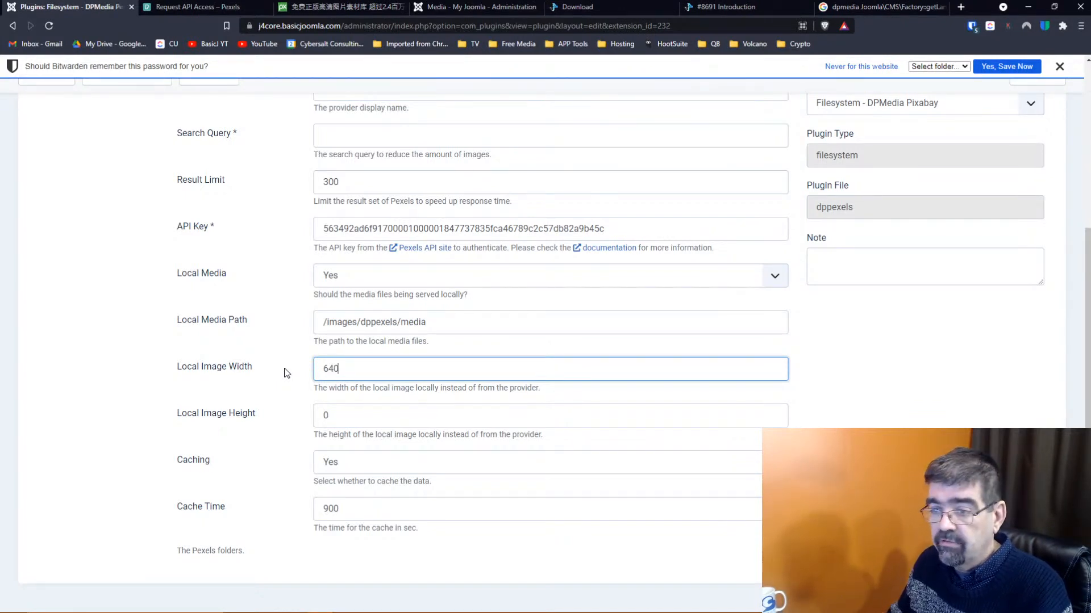
pyautogui.doubleClick(329, 372)
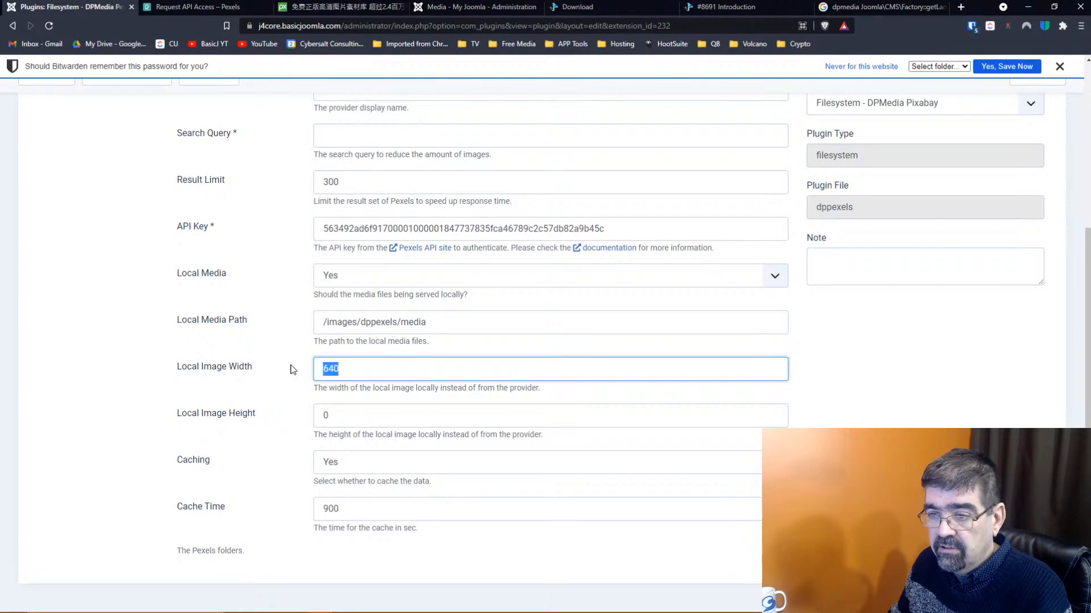
pyautogui.write('600')
pyautogui.press('Tab')
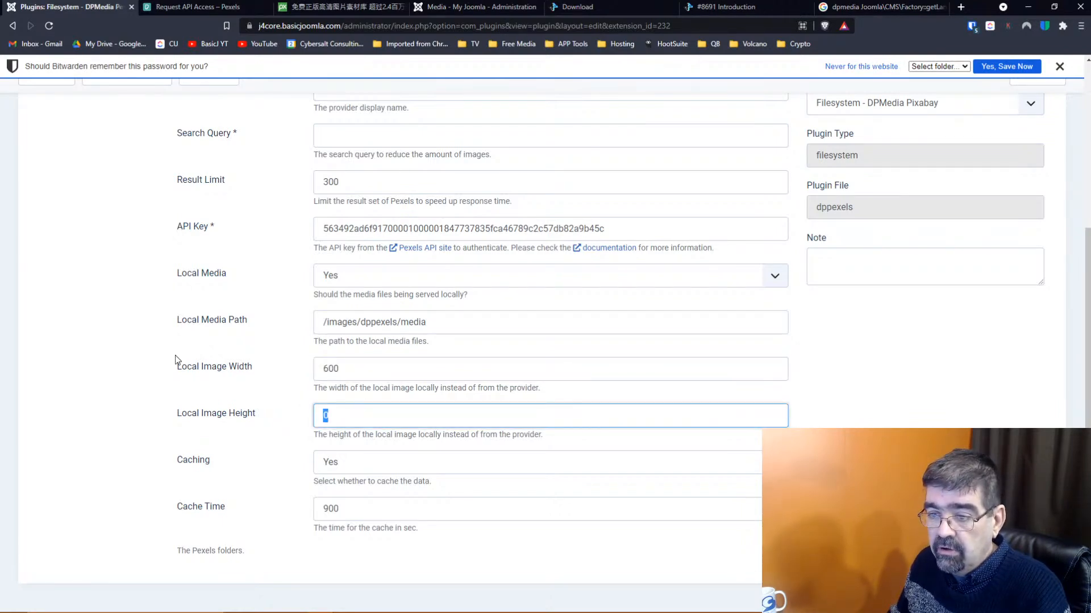
# Enter 'Trains' as the search query, then clear it so it is empty
pyautogui.scroll(3, 187, 366)
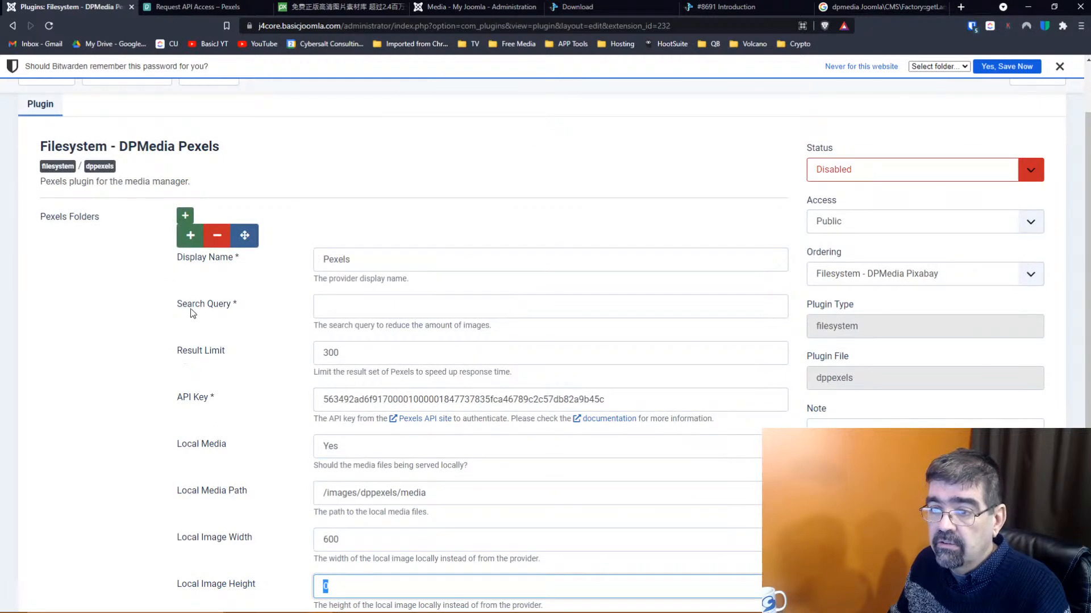
pyautogui.click(342, 306)
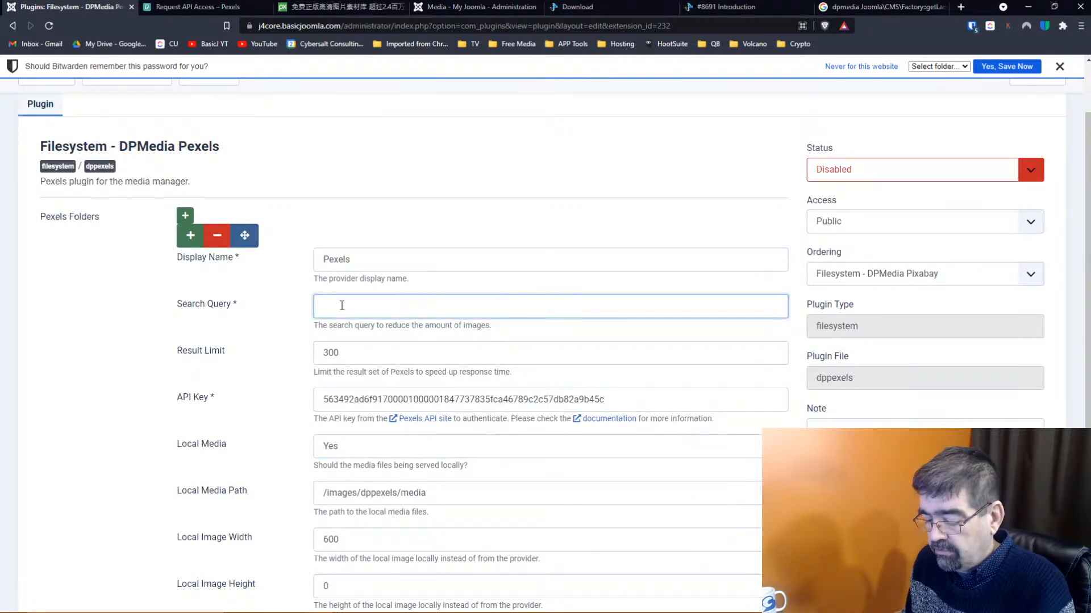
pyautogui.write('Trains')
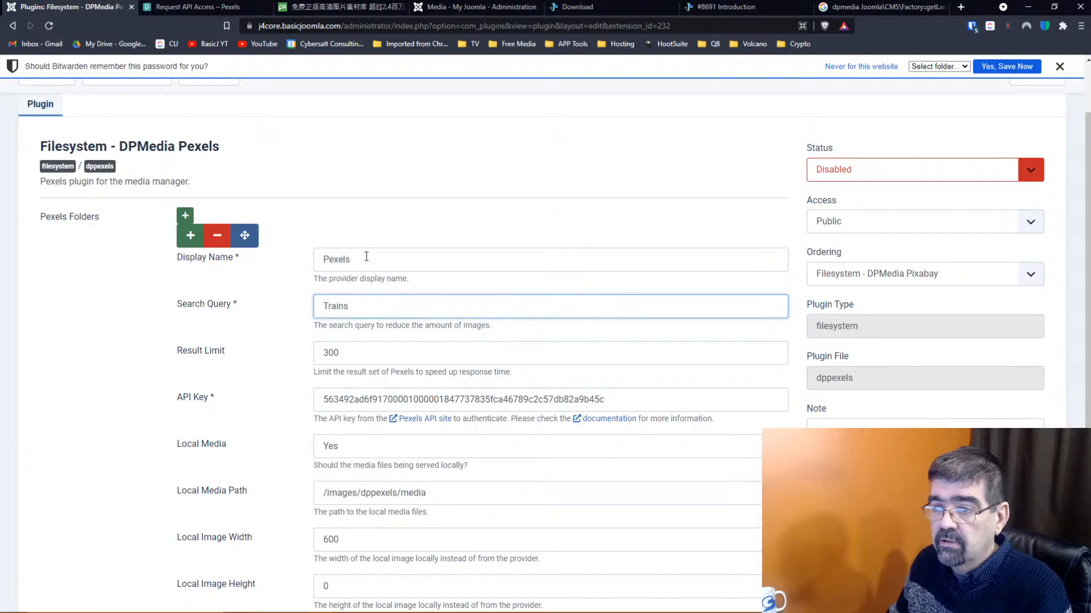
pyautogui.doubleClick(367, 257)
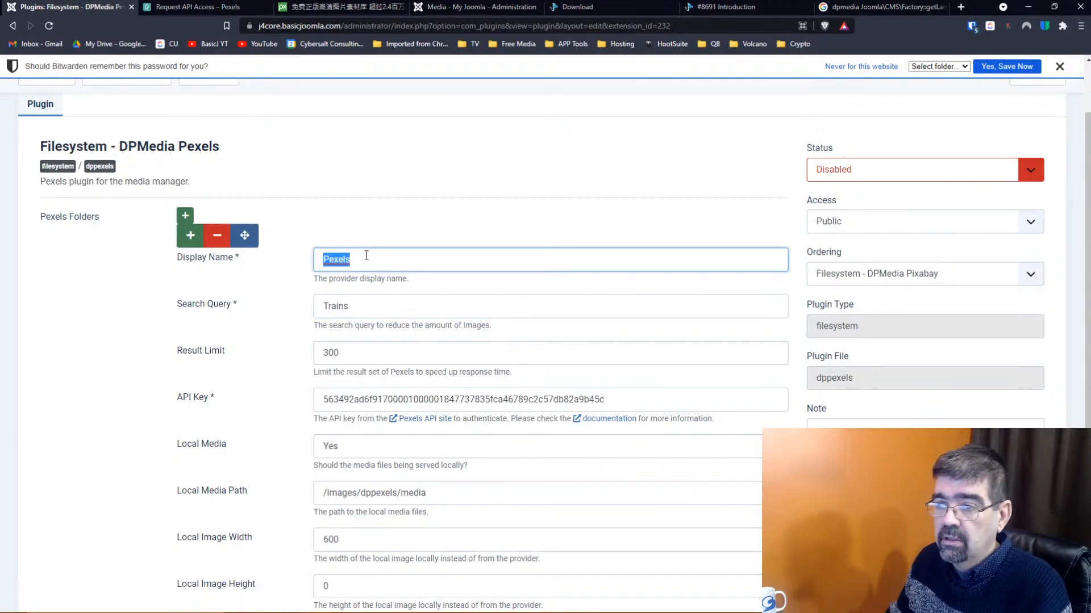
pyautogui.press('Tab')
pyautogui.press('BackSpace')
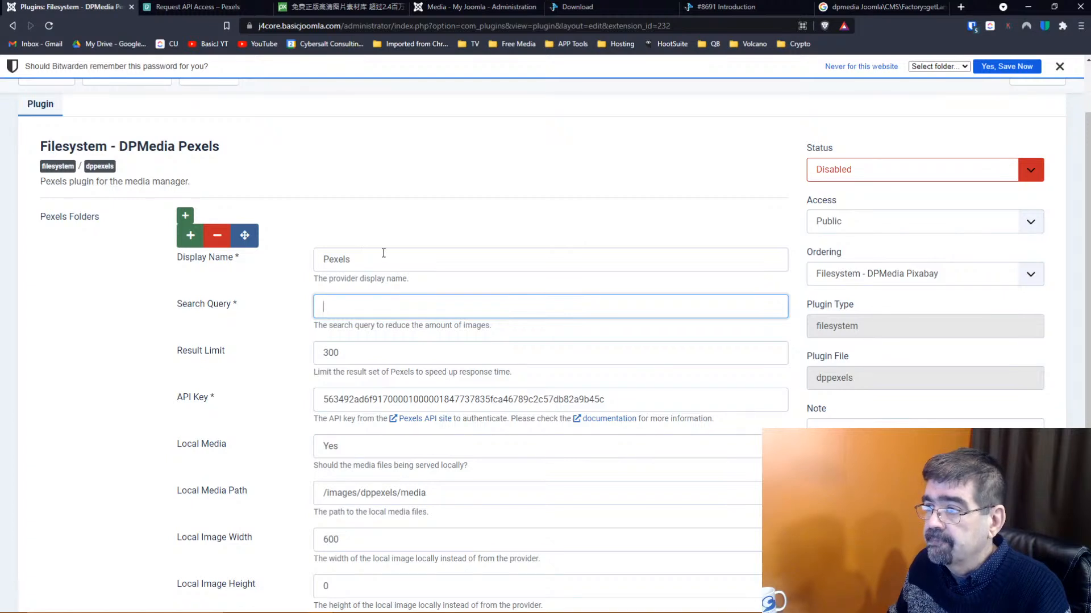
# Enable the plugin, rename it 'Pexels - All', and let the password manager save the login
pyautogui.click(881, 170)
pyautogui.click(871, 186)
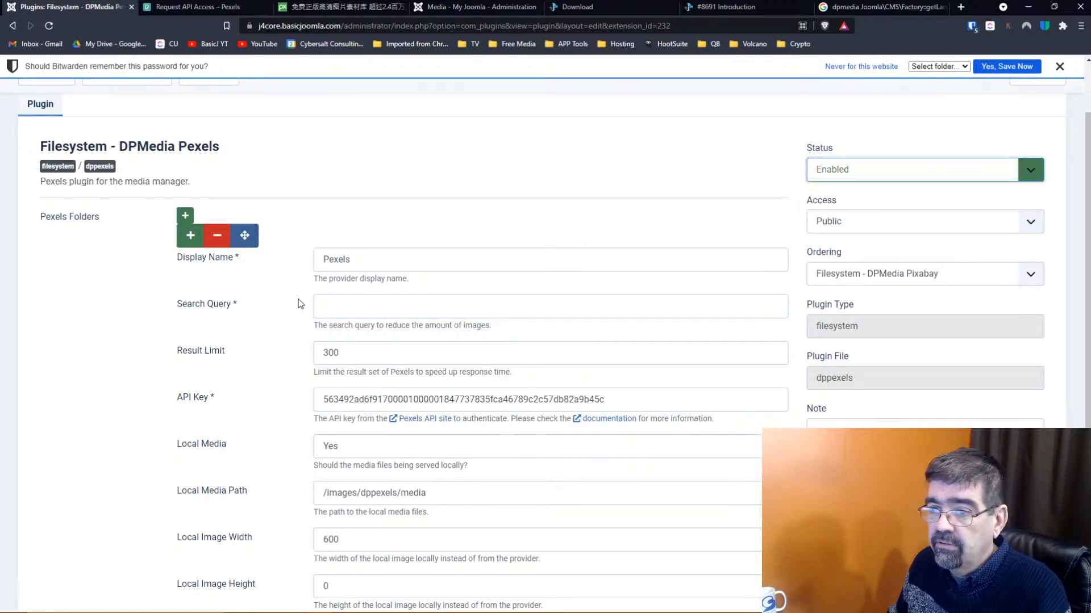
pyautogui.click(379, 263)
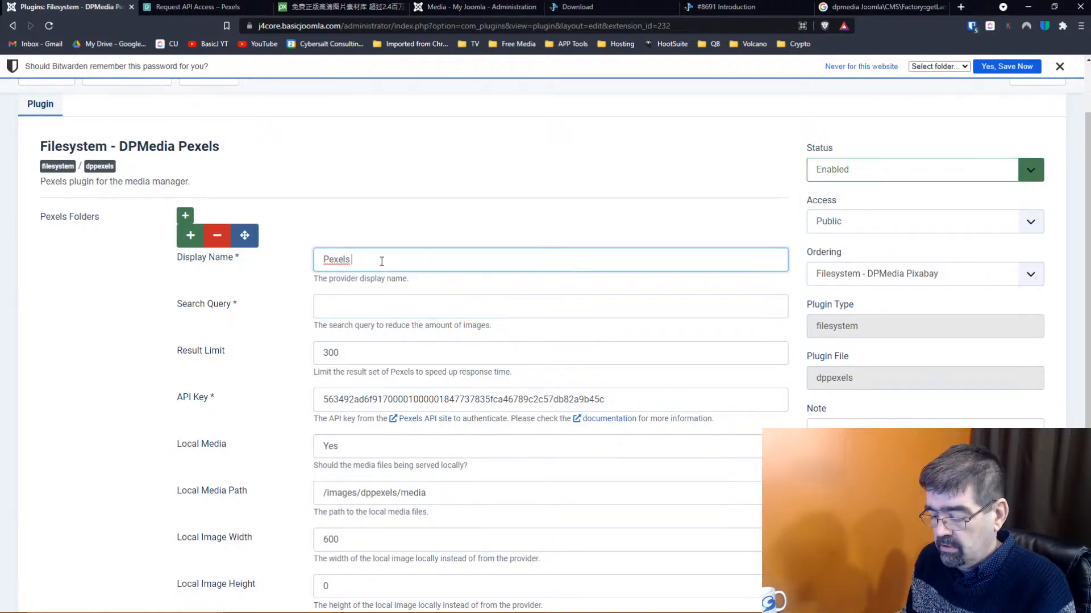
pyautogui.write('-')
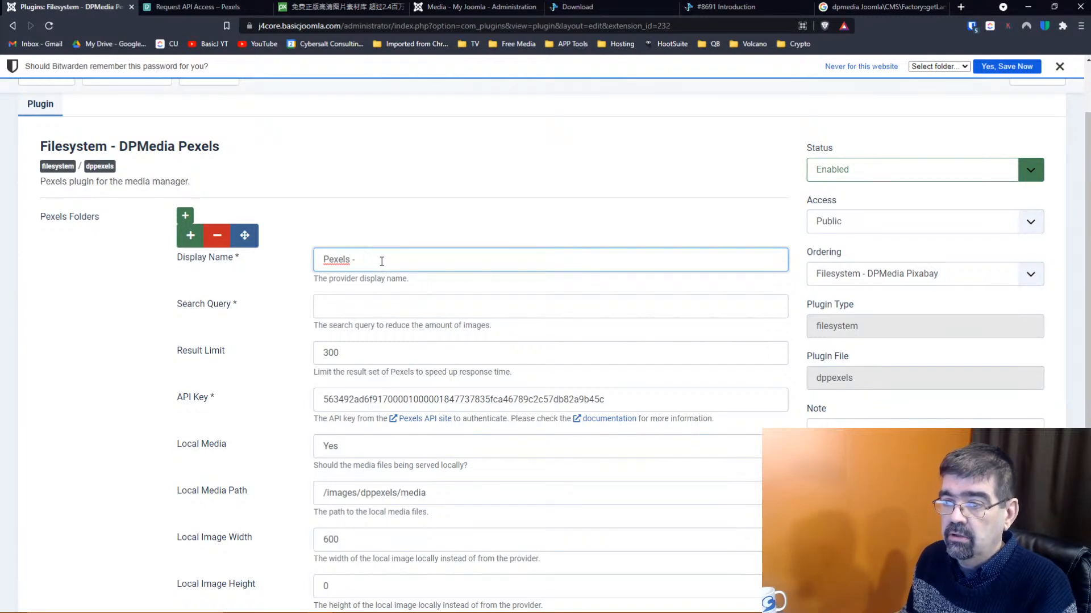
pyautogui.write(' AllAll')
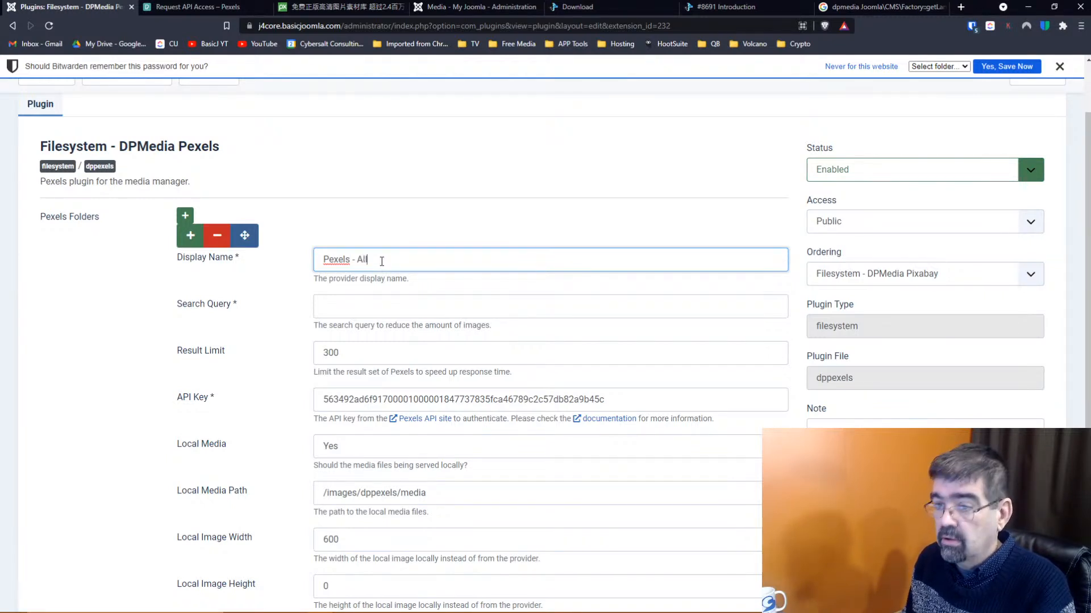
pyautogui.scroll(-3, 382, 261)
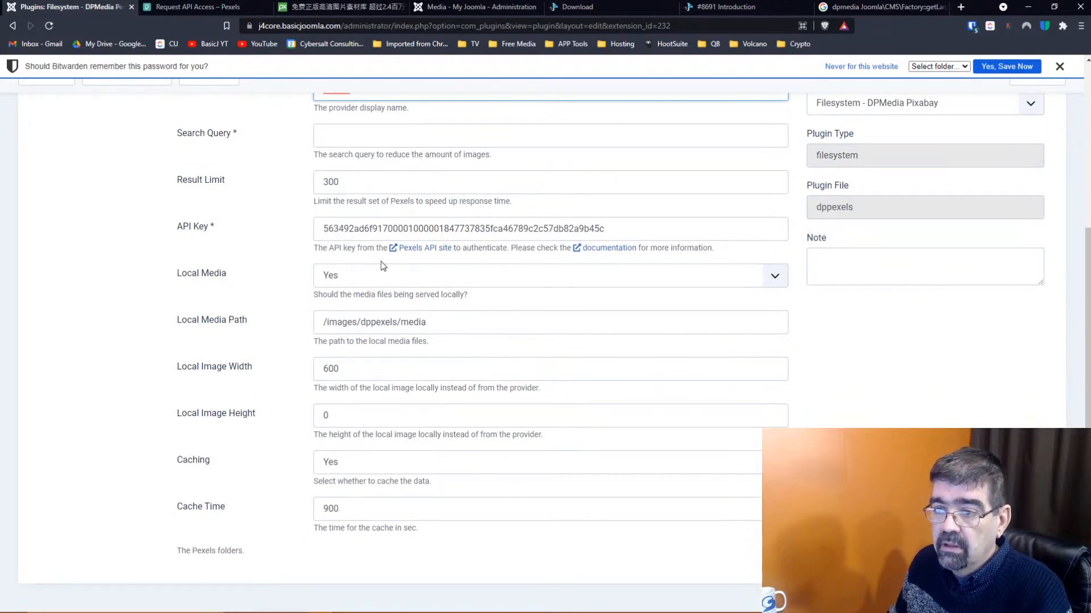
pyautogui.scroll(4, 689, 270)
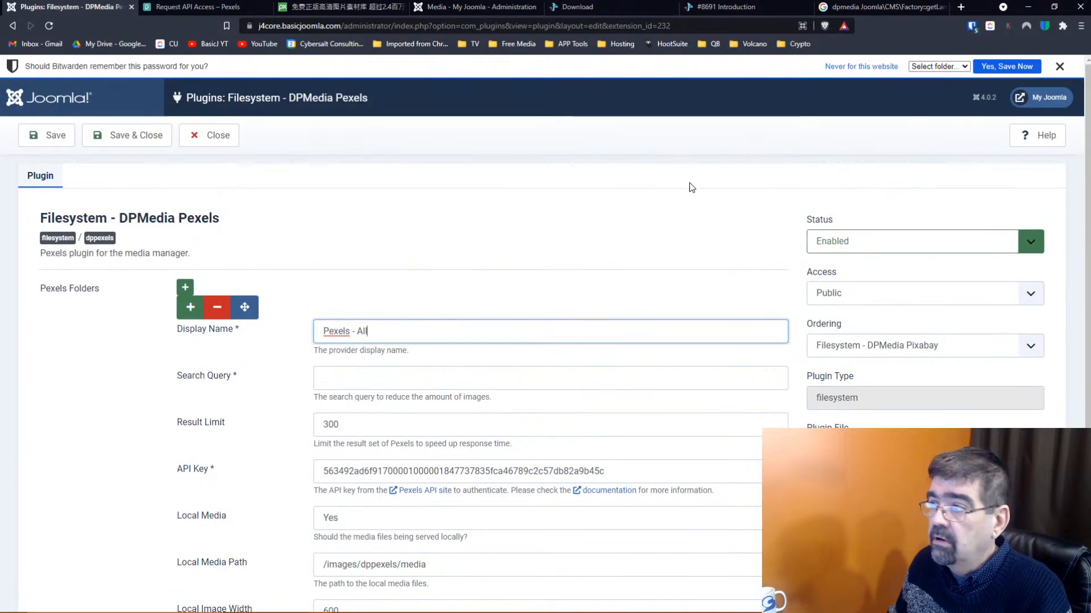
pyautogui.click(1006, 67)
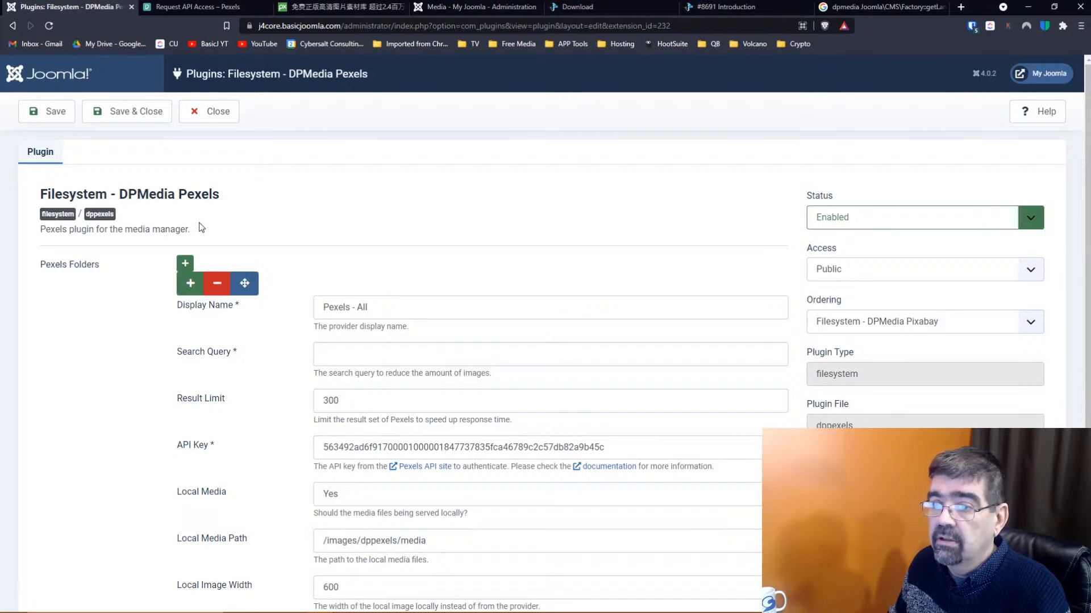
# Save the Pexels plugin with search query '*' and close back to the Plugins list
pyautogui.click(54, 118)
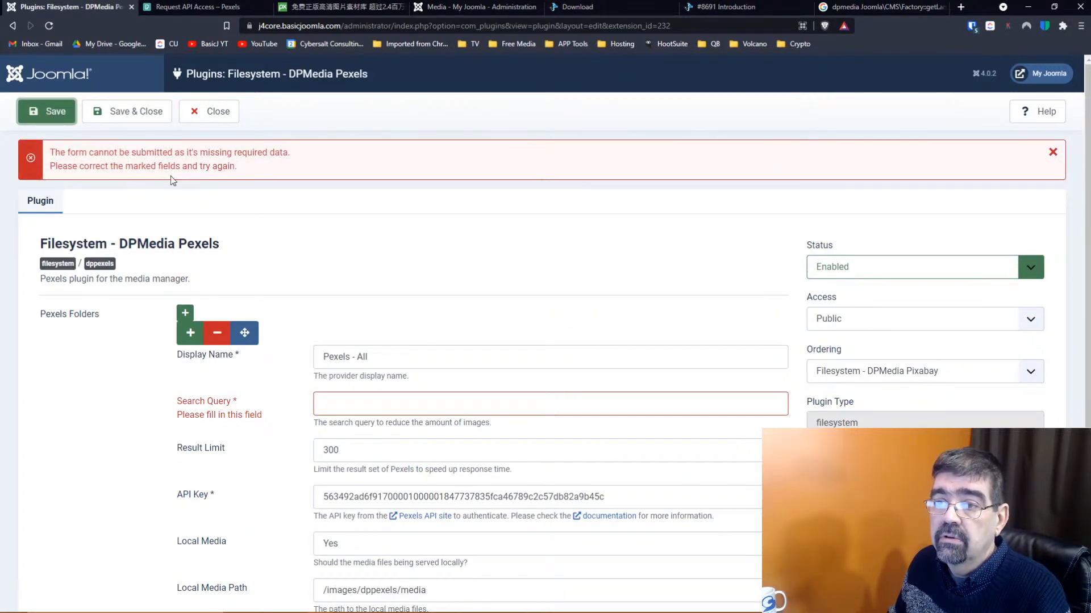
pyautogui.click(355, 402)
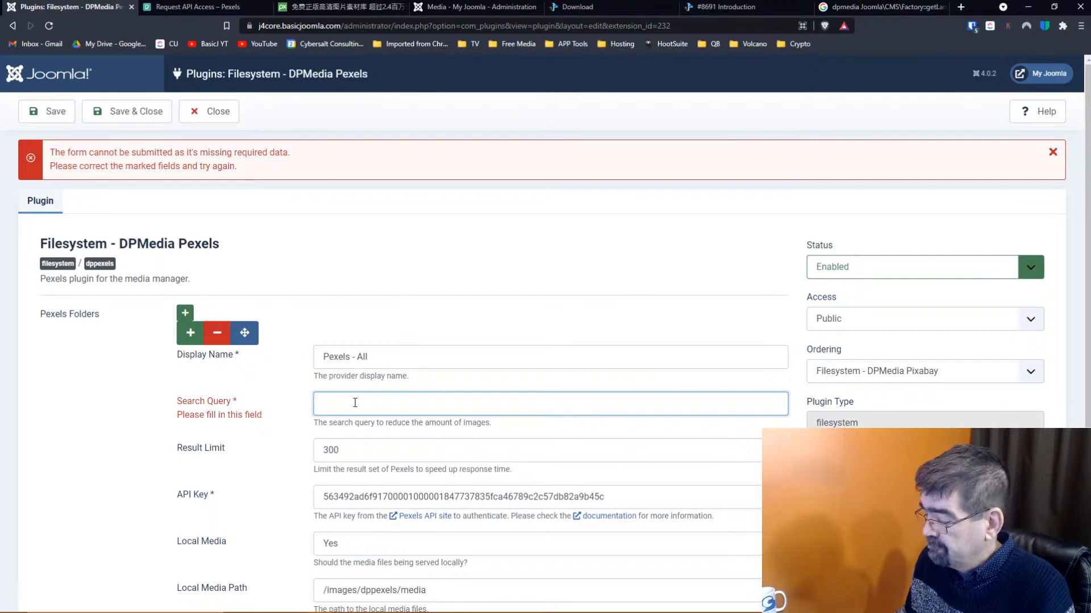
pyautogui.write('*')
pyautogui.press('Tab')
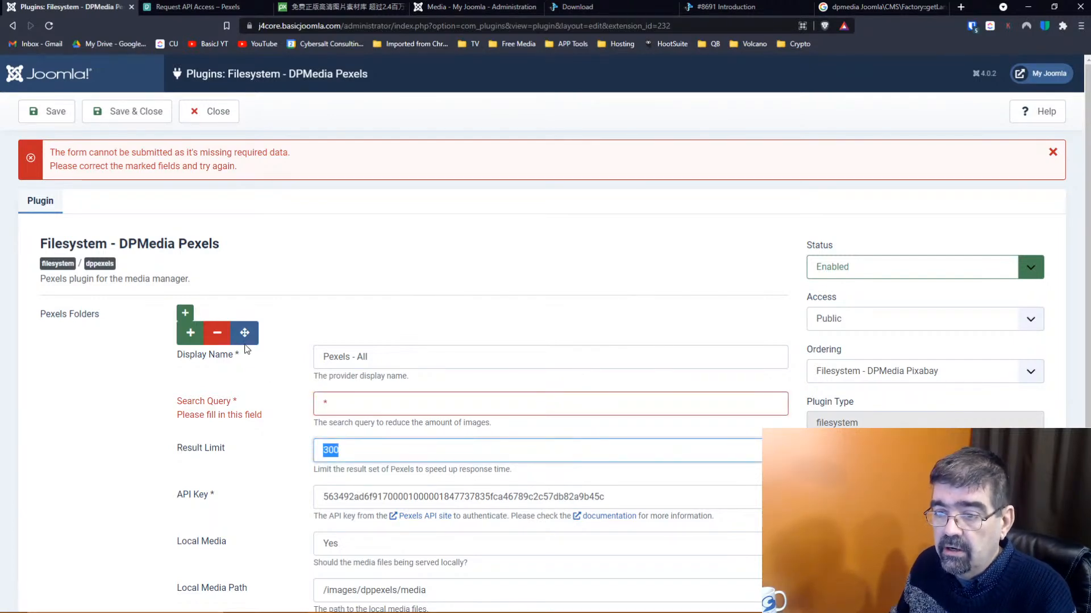
pyautogui.click(50, 113)
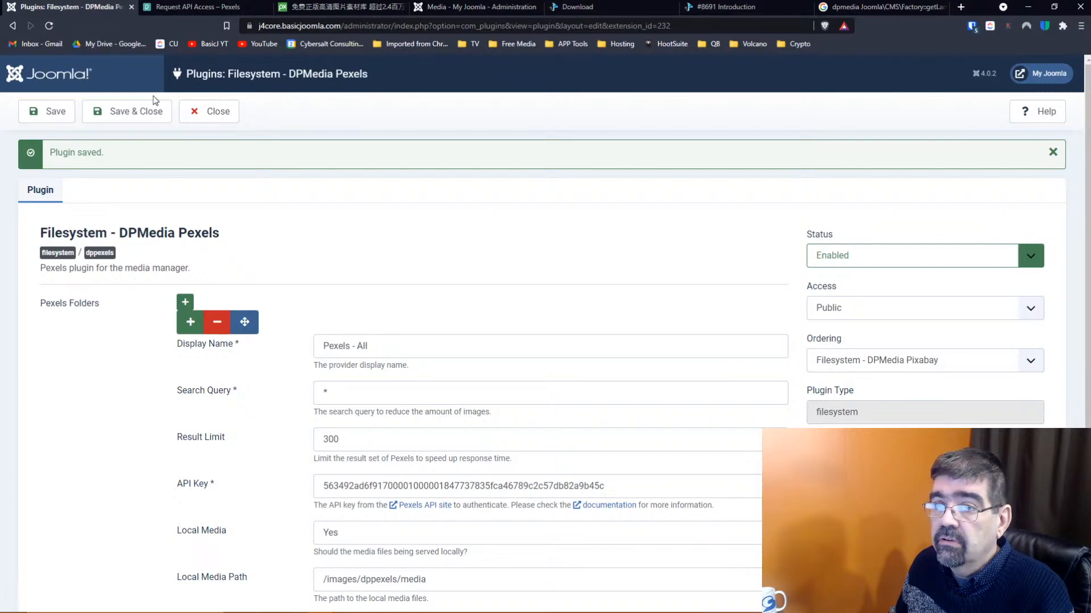
pyautogui.click(209, 111)
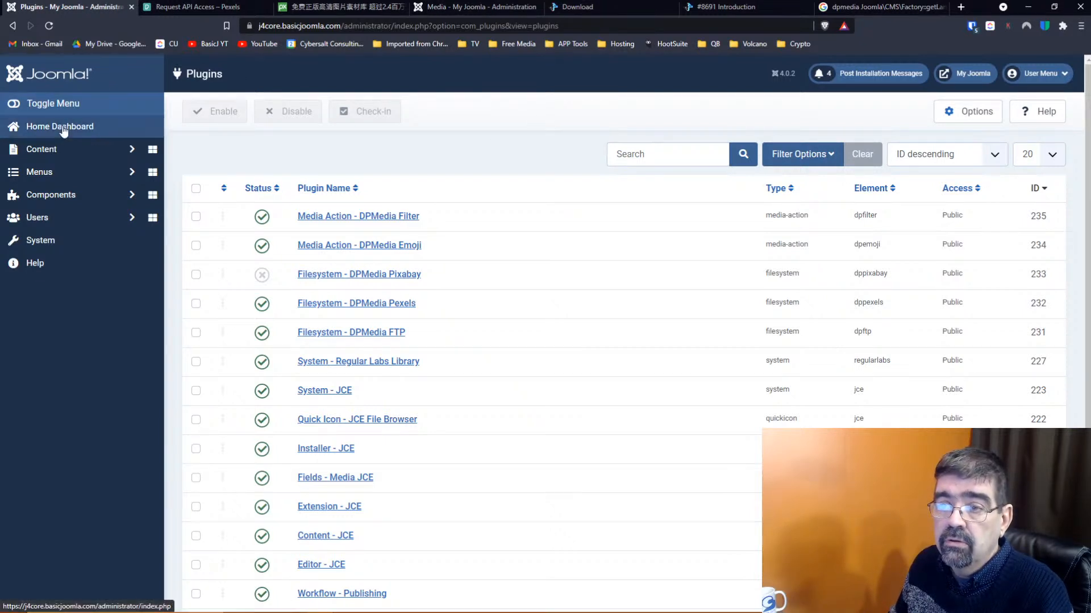
# Open Content > Media and browse the Cybersalt FTP and Pexels - All sources
pyautogui.click(59, 151)
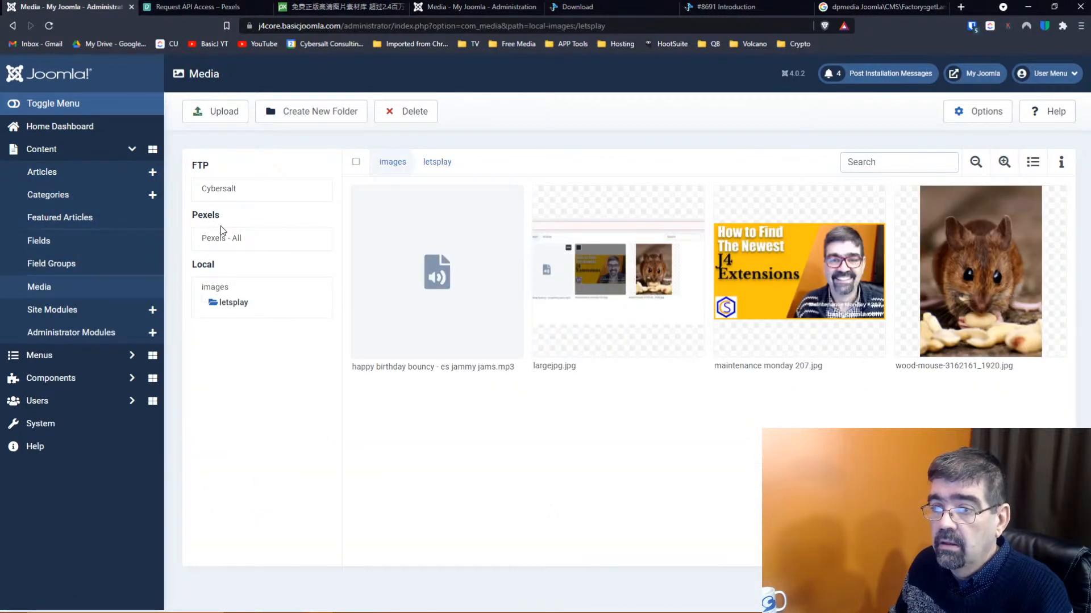
pyautogui.click(233, 190)
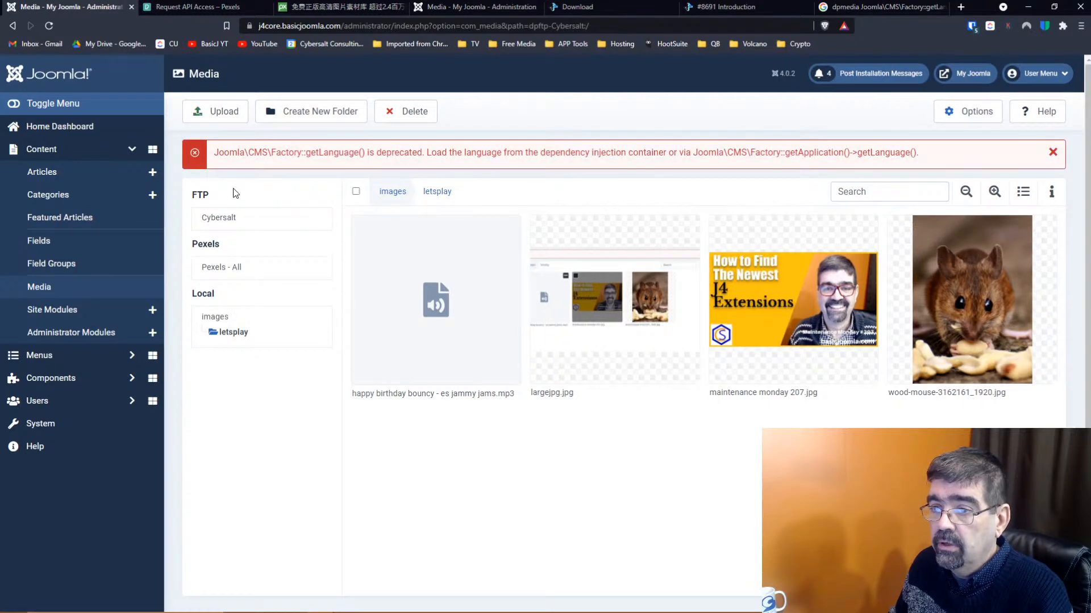
pyautogui.click(226, 270)
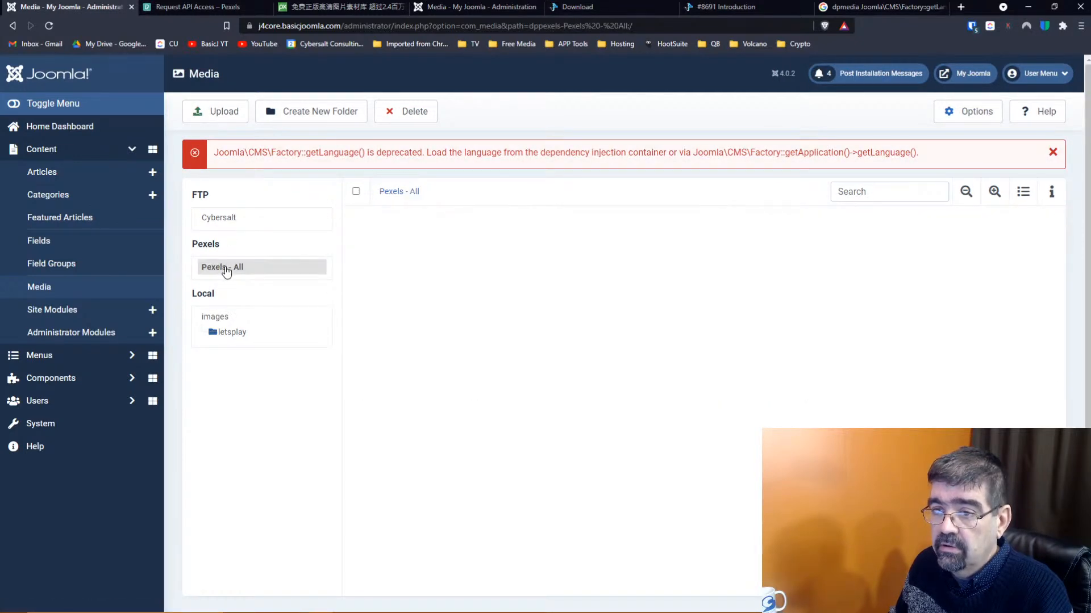
pyautogui.click(225, 225)
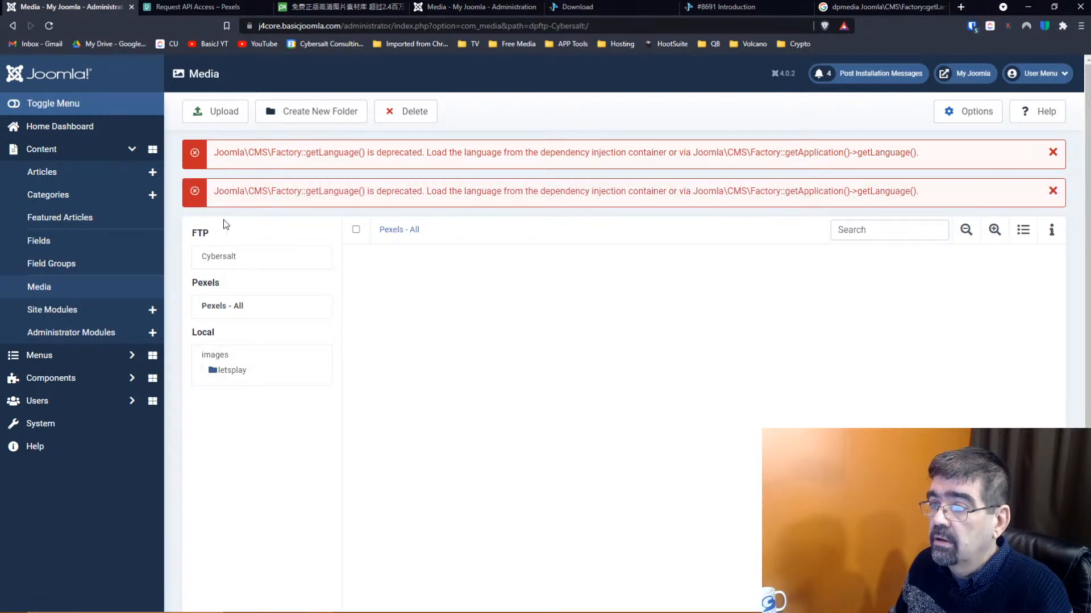
pyautogui.click(224, 307)
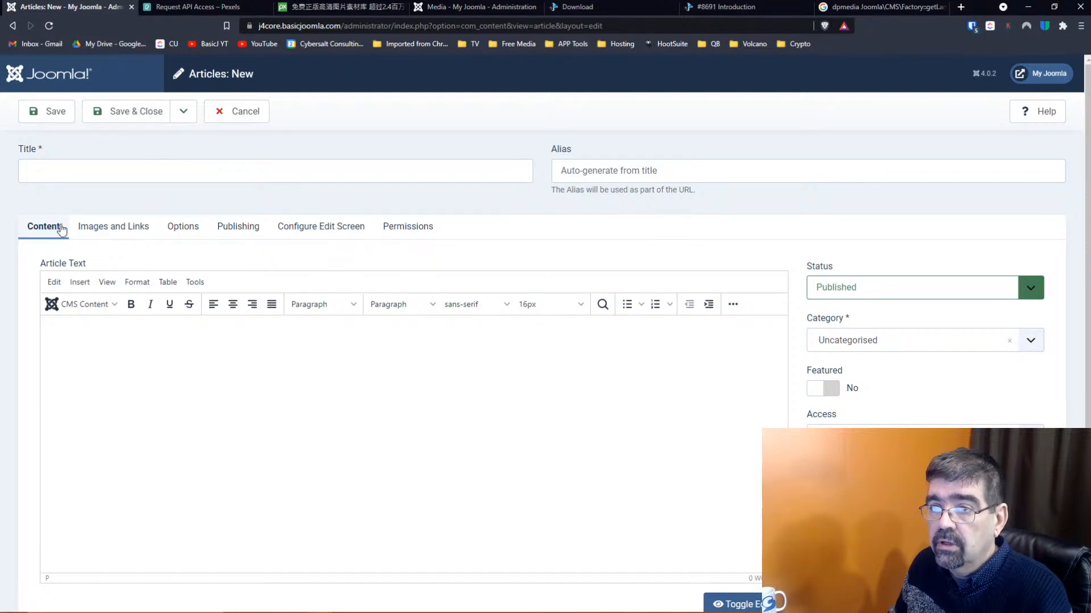
pyautogui.click(114, 308)
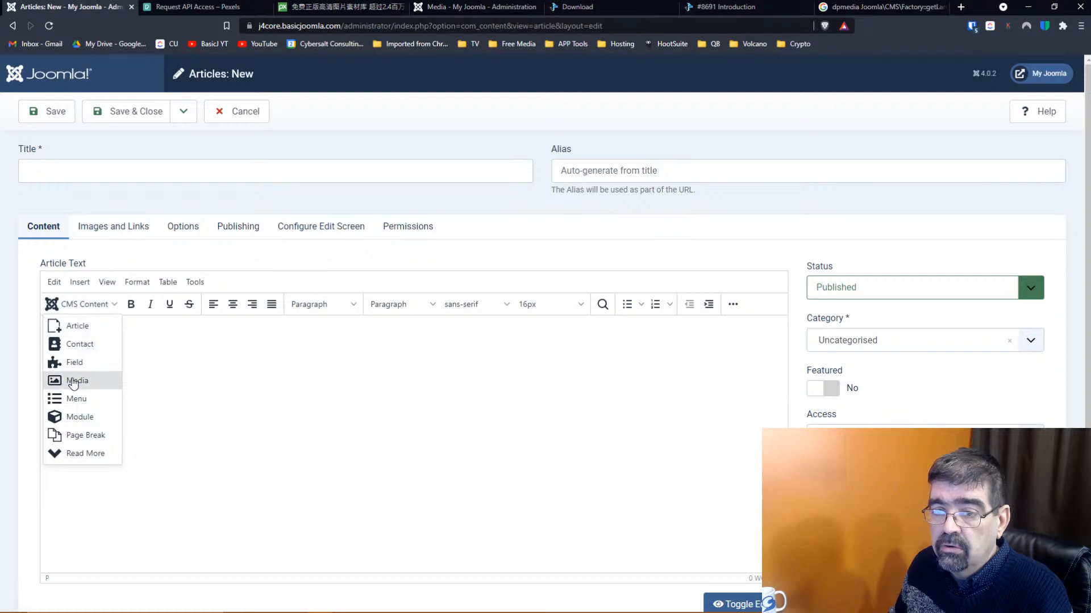
pyautogui.click(73, 383)
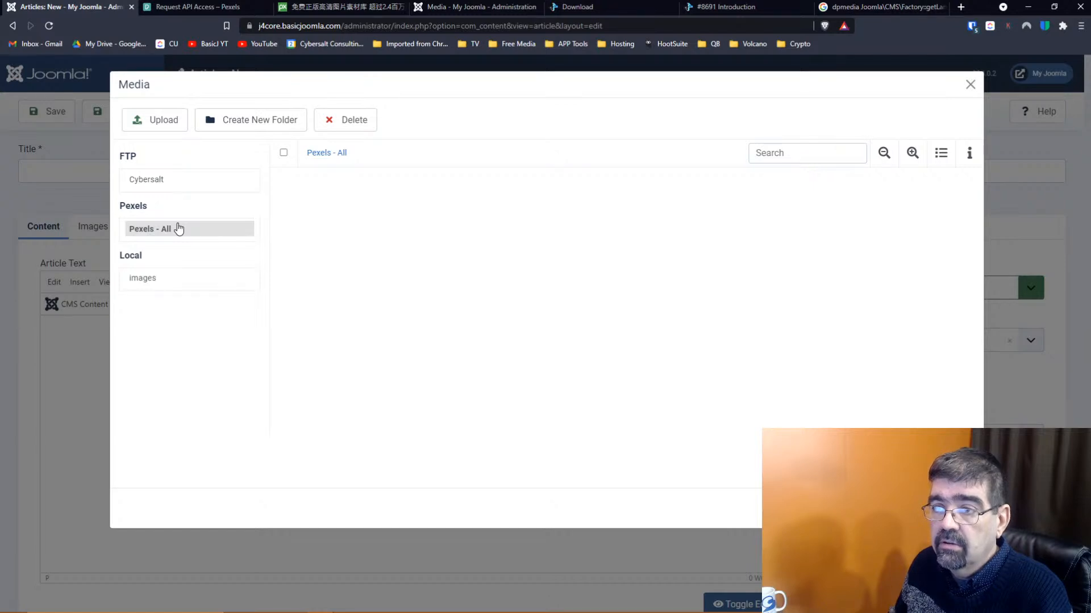
pyautogui.click(165, 182)
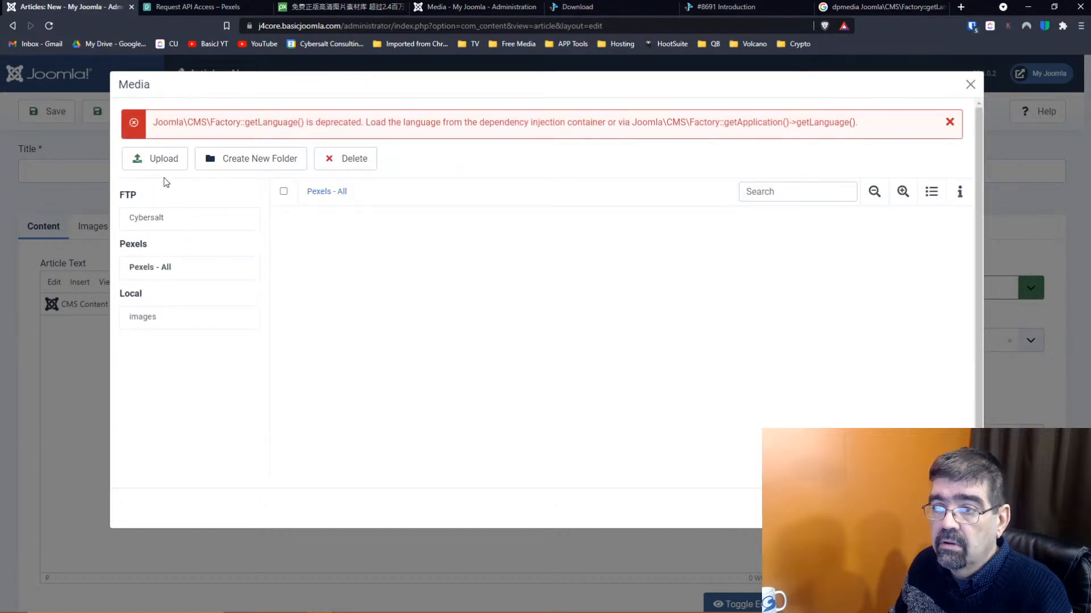
pyautogui.click(145, 268)
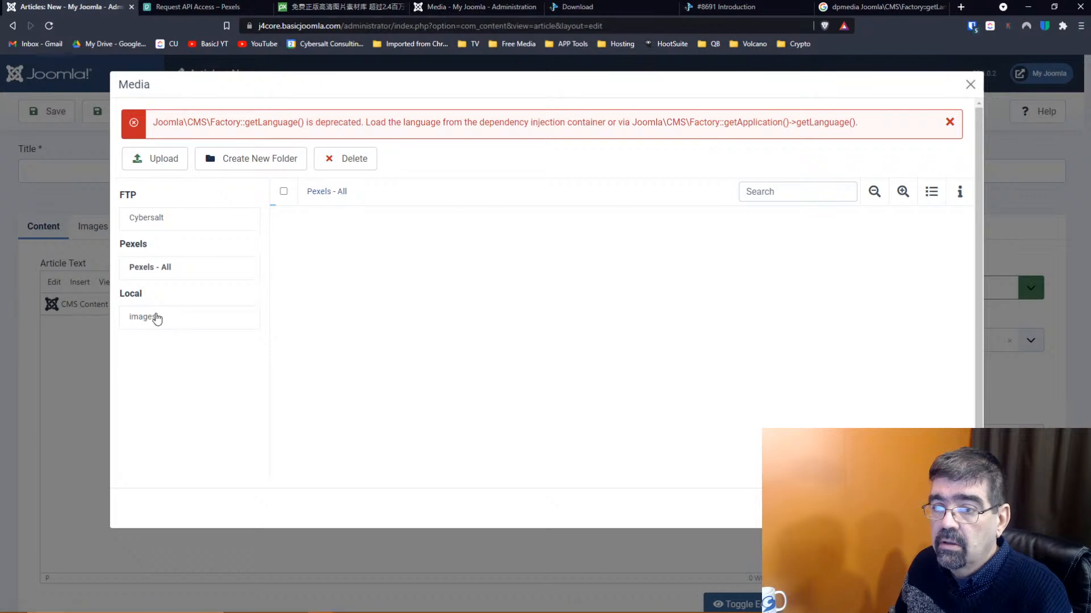
pyautogui.click(157, 317)
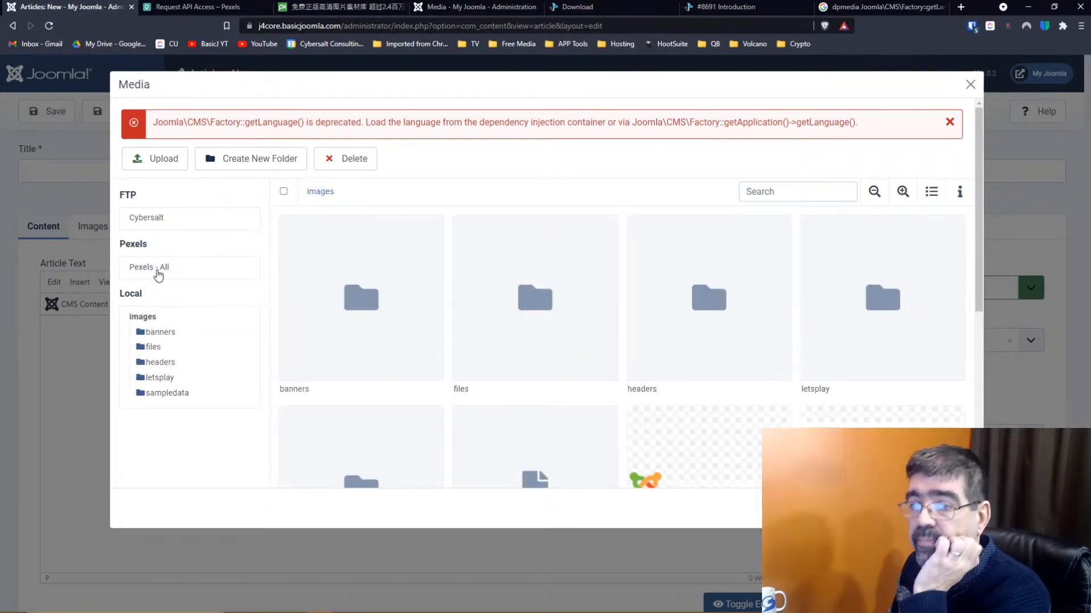
pyautogui.click(158, 272)
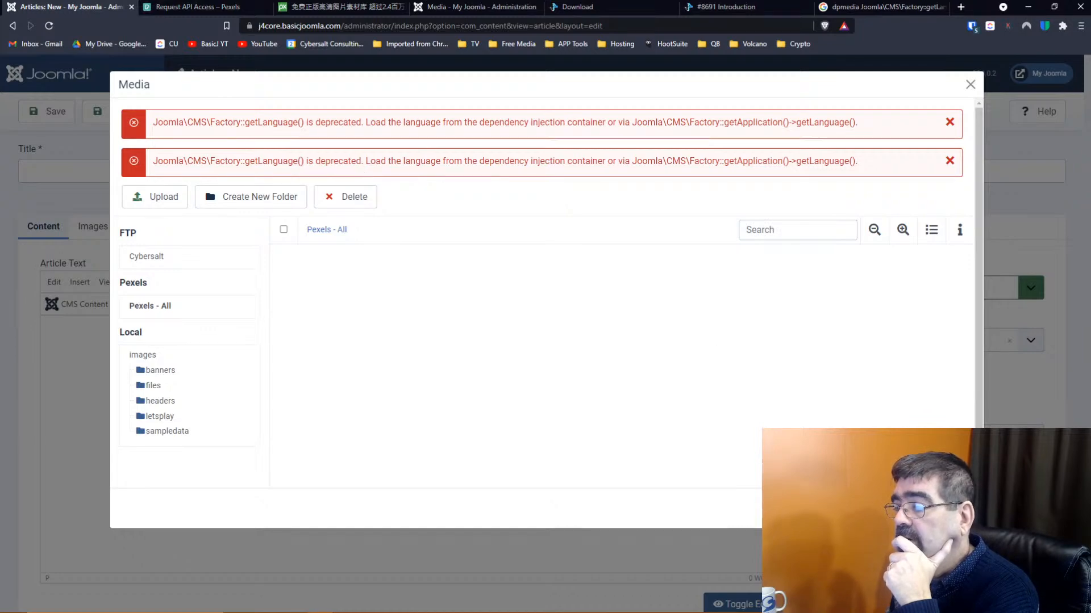
pyautogui.click(956, 508)
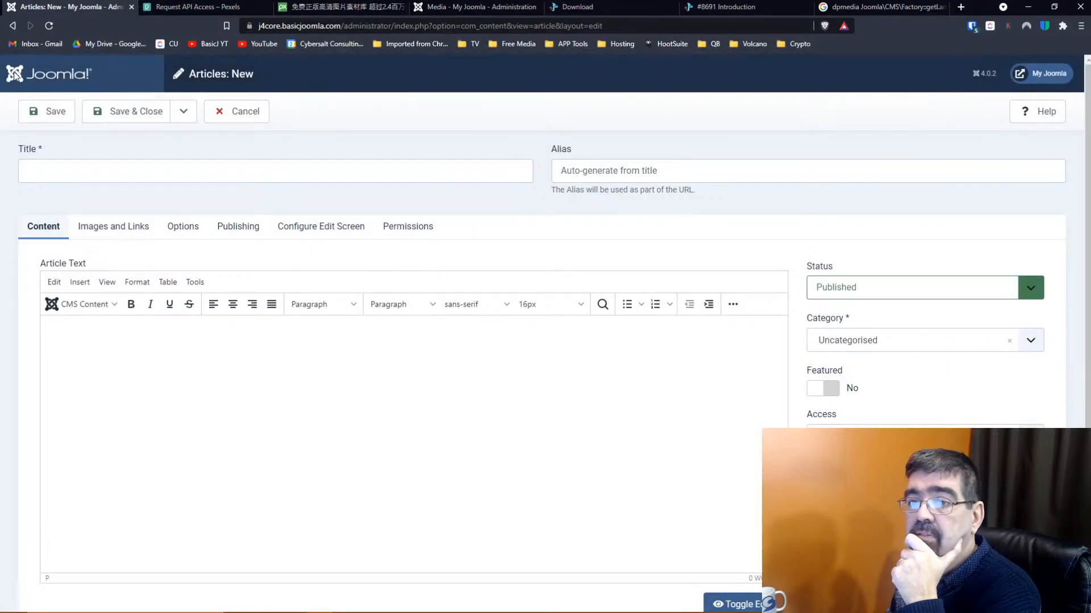
# Leave Google Drive, cancel the blank article, and go to the System Dashboard
pyautogui.click(122, 47)
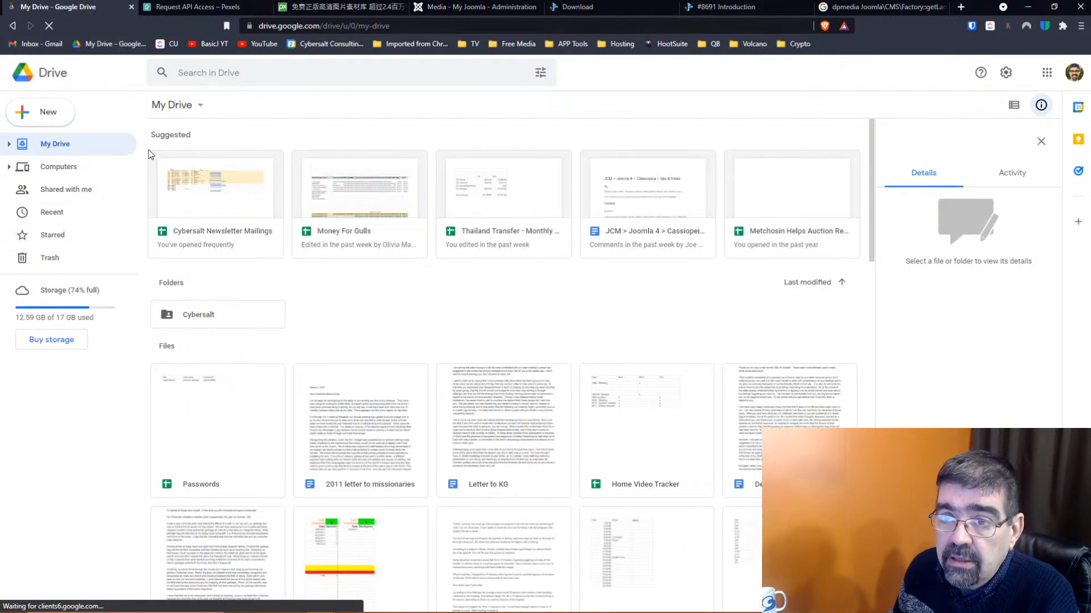
pyautogui.click(13, 26)
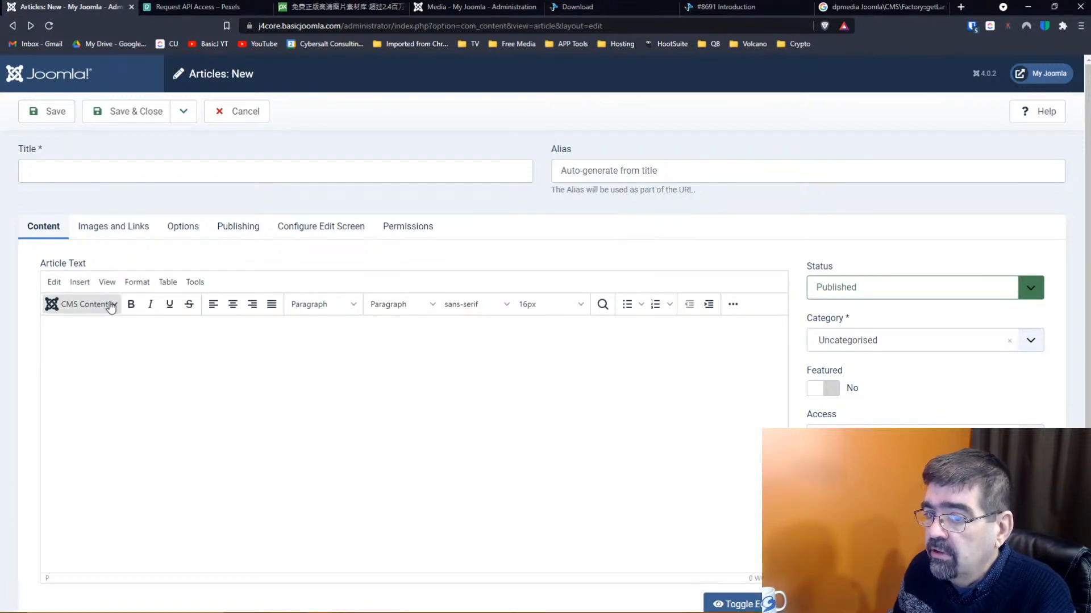
pyautogui.click(110, 306)
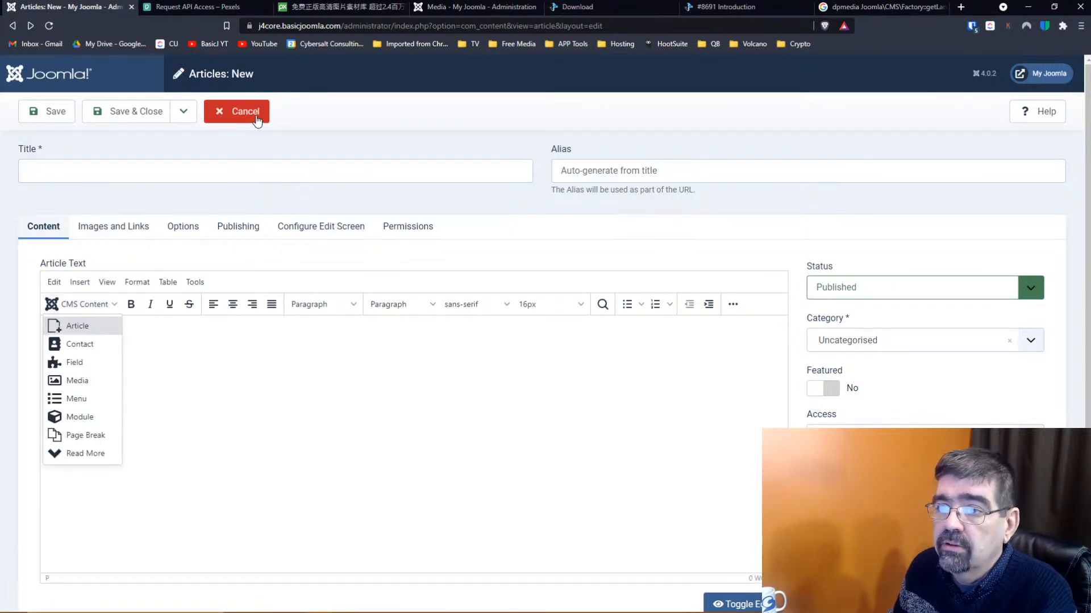
pyautogui.click(256, 118)
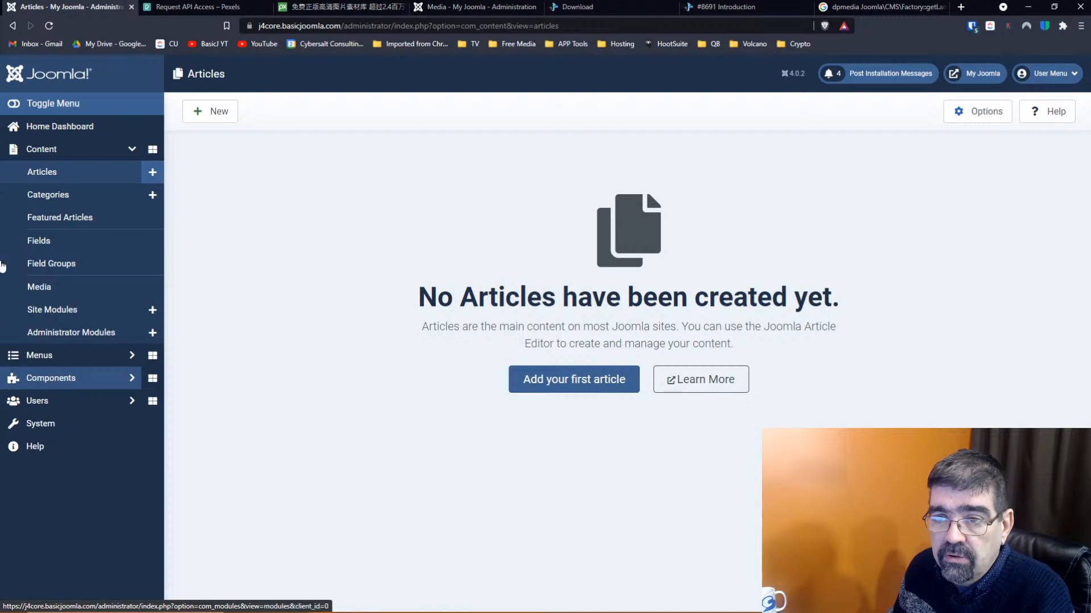
pyautogui.click(46, 425)
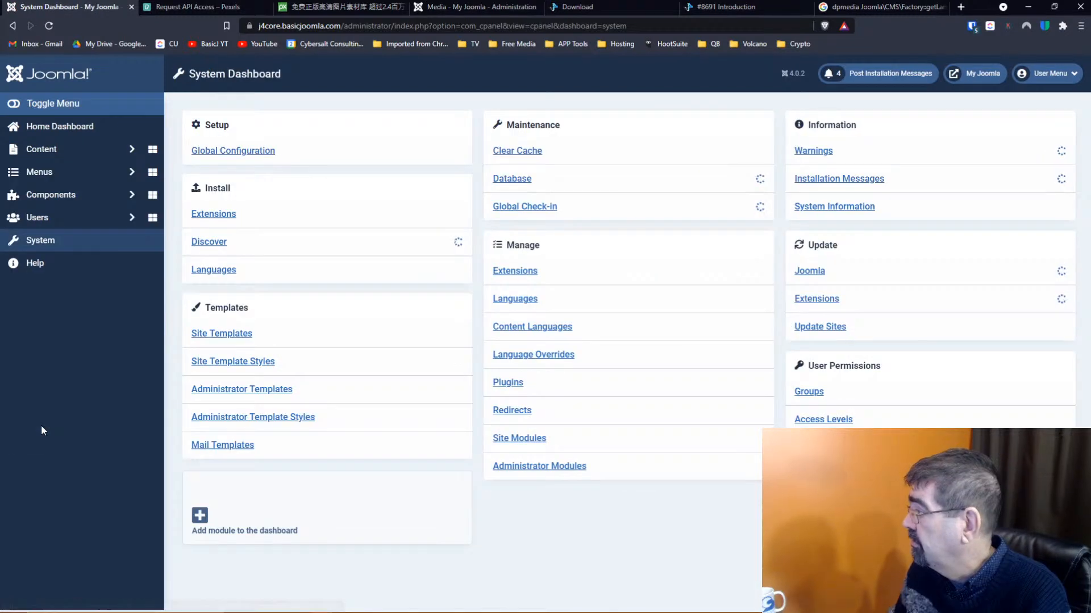
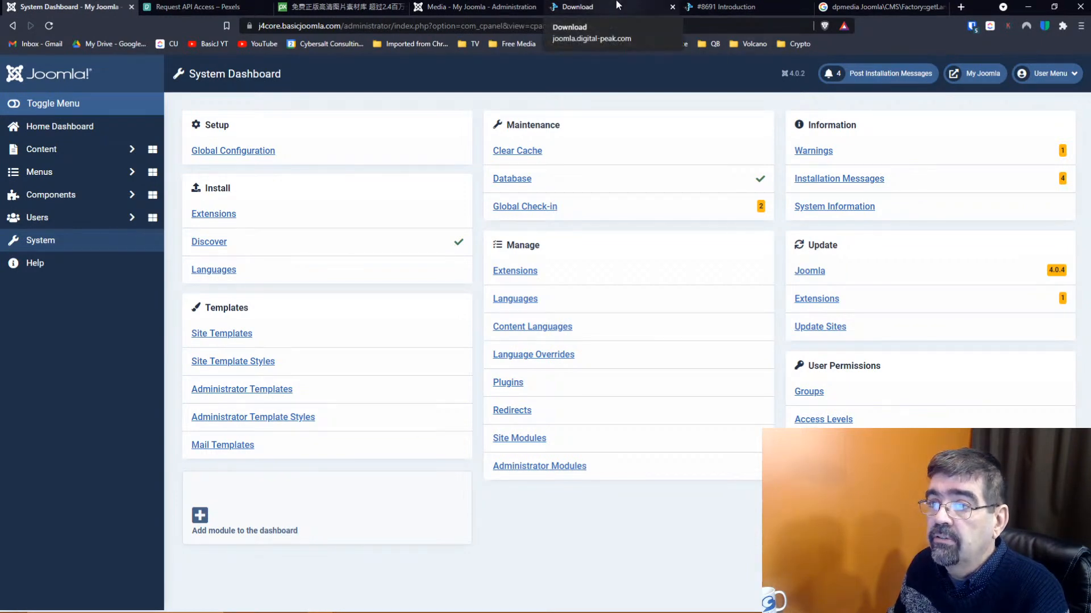
# Open pexels.com in a new tab through a Google search for 'pexels'
pyautogui.click(960, 6)
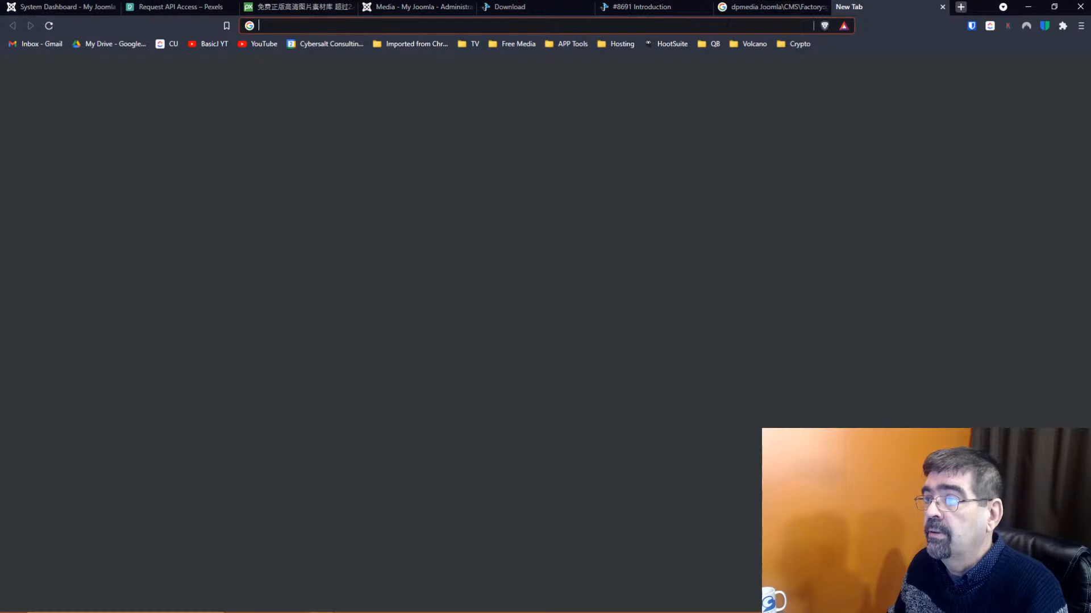
pyautogui.write('pexels')
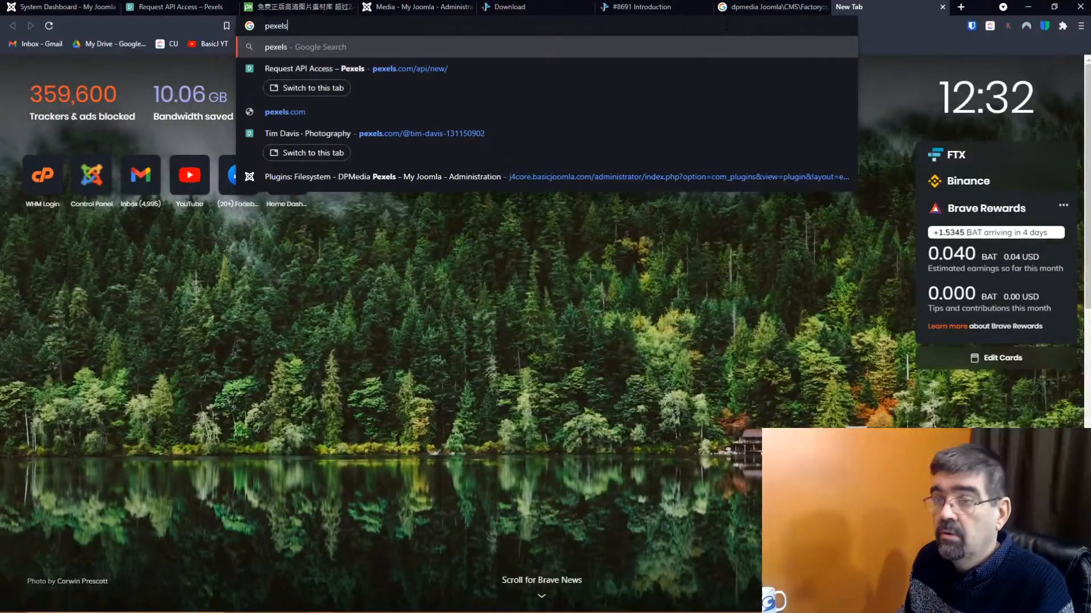
pyautogui.press('Return')
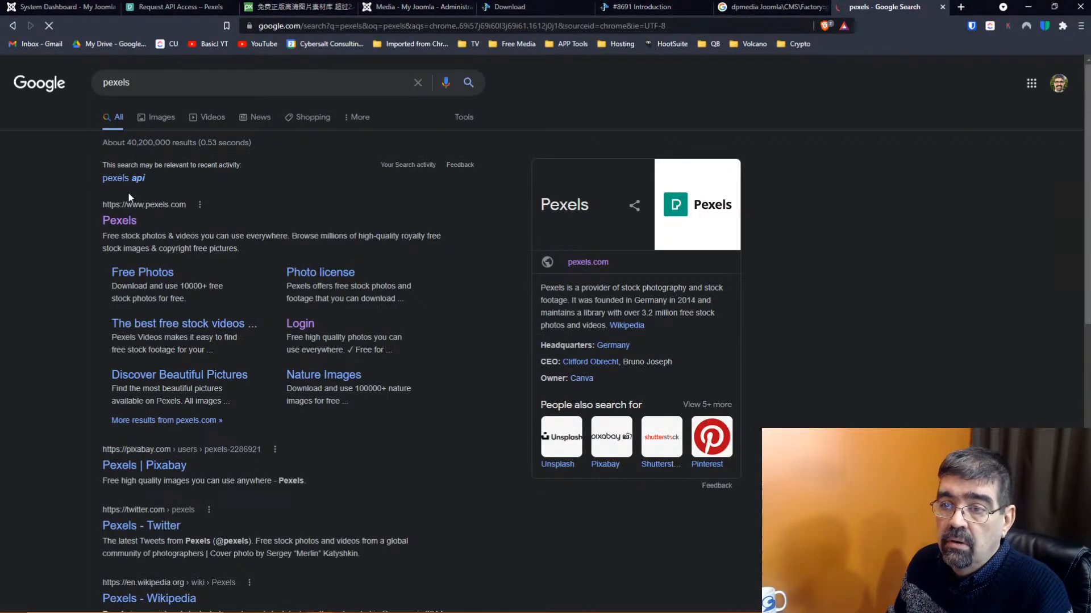
pyautogui.click(122, 220)
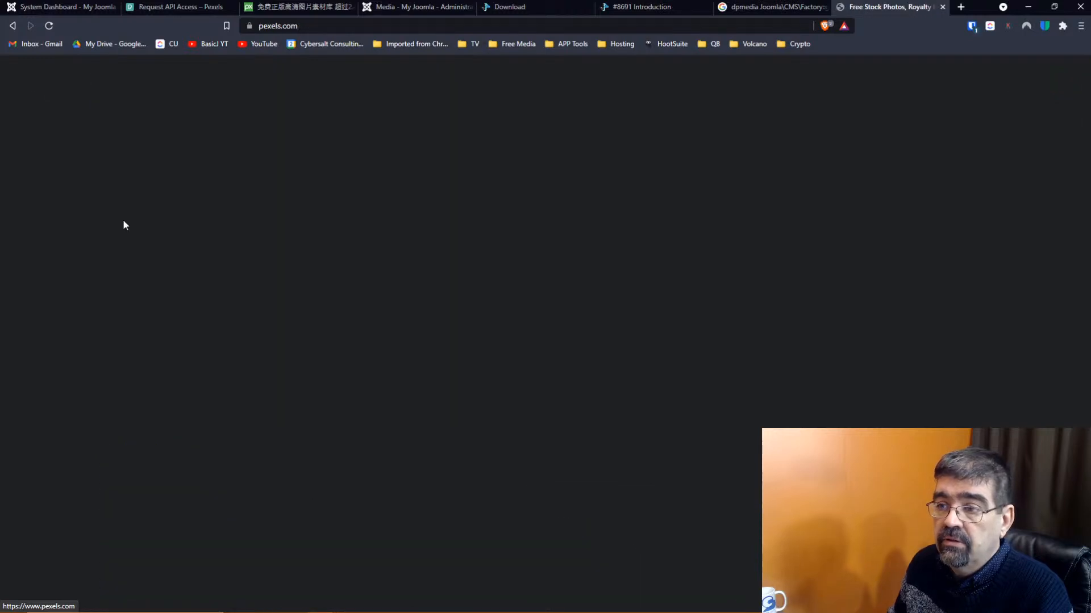
# Search Pexels for 'train', then for '*' (no results), and return to the Joomla tab
pyautogui.click(449, 234)
pyautogui.write('train')
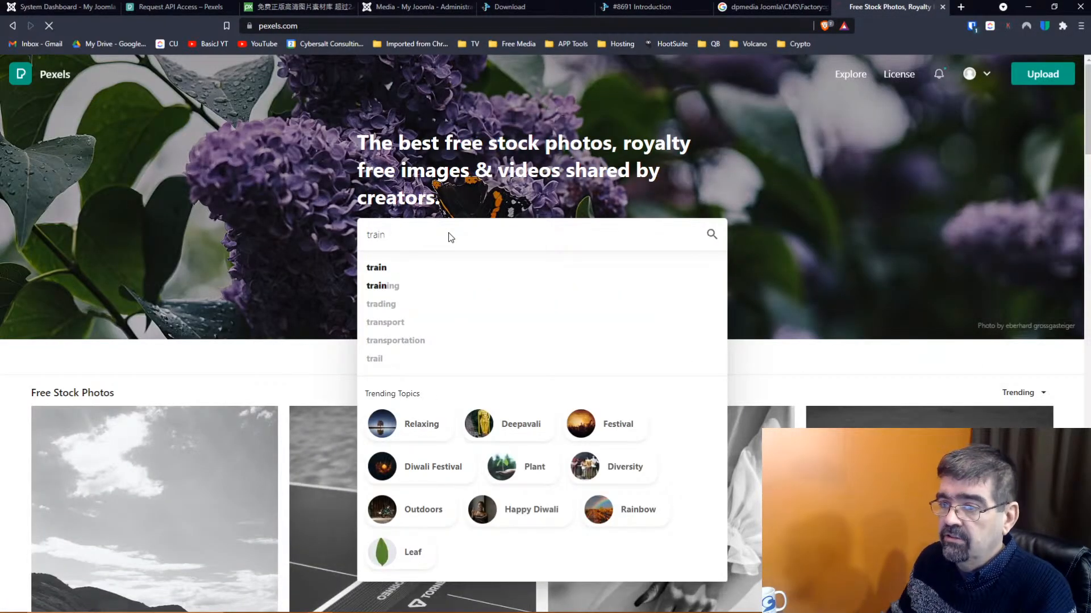
pyautogui.press('Return')
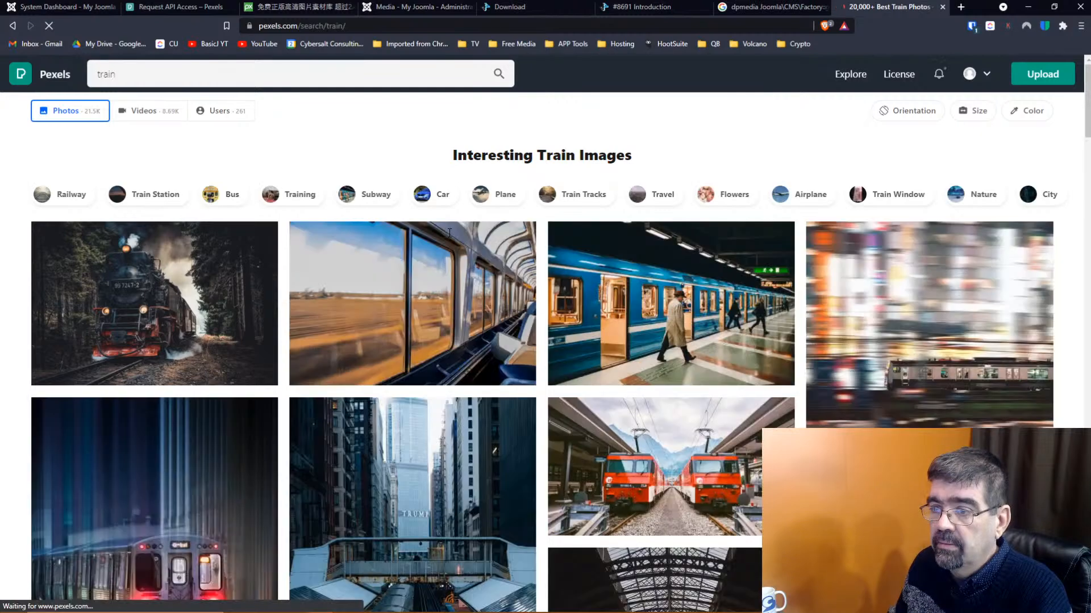
pyautogui.click(165, 78)
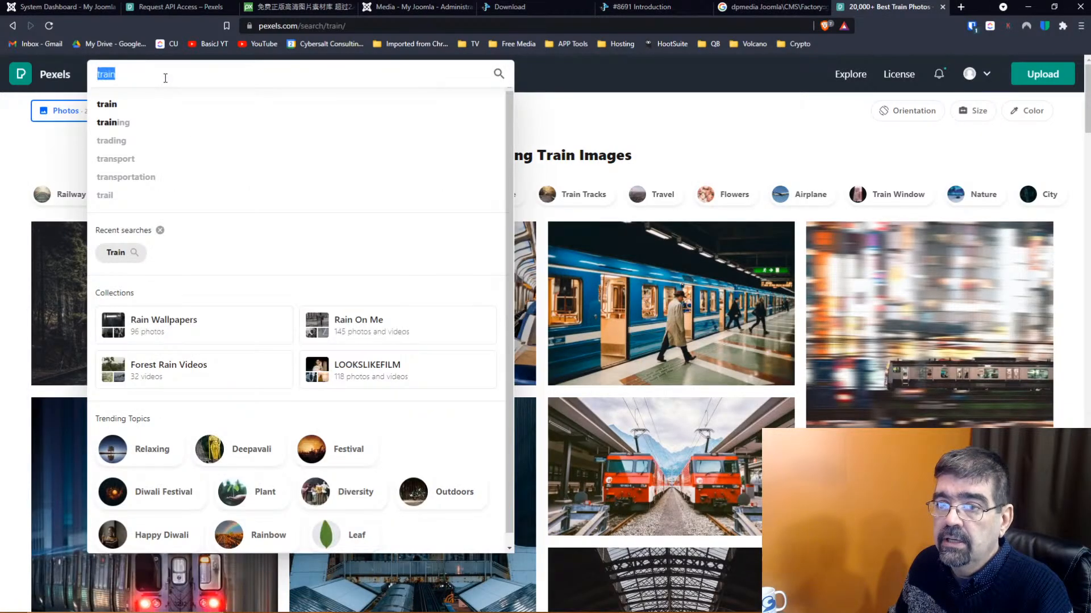
pyautogui.write('*')
pyautogui.press('Return')
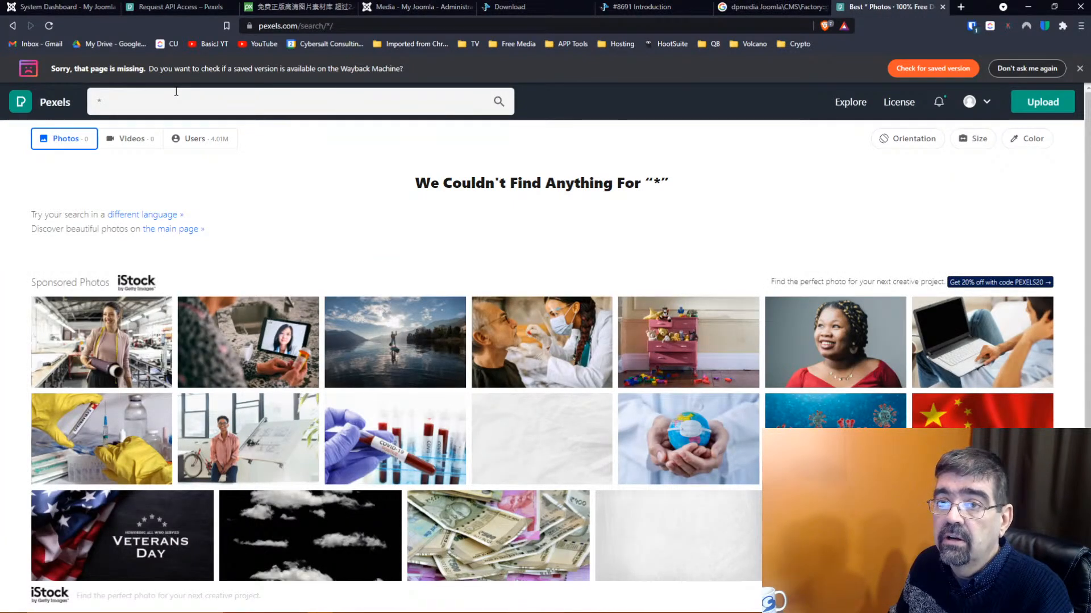
pyautogui.click(95, 10)
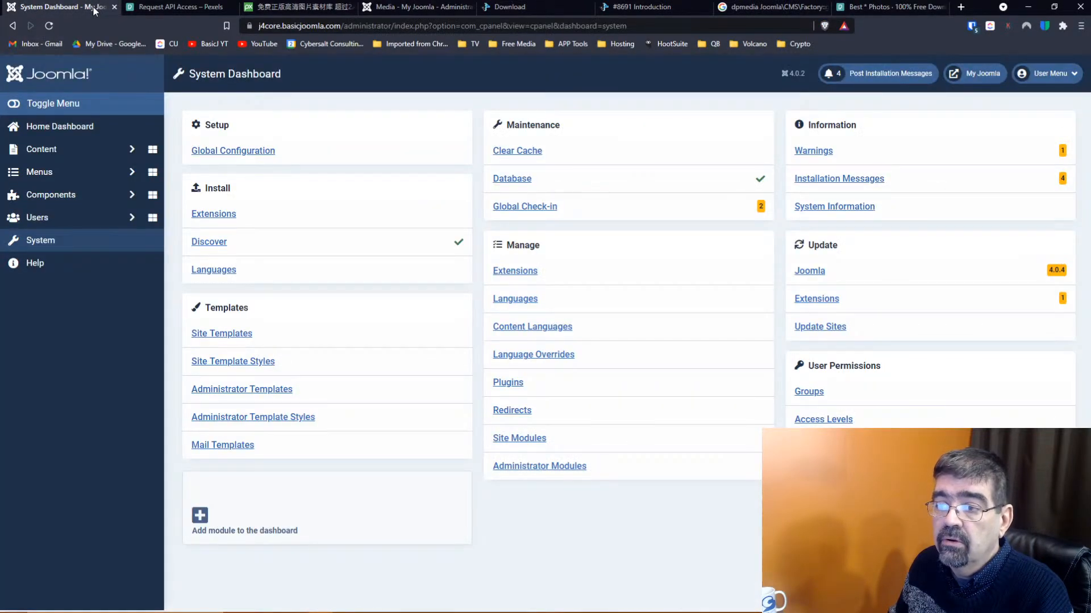
# Change the Filesystem - DPMedia Pexels plugin's Search Query to 'train' and save and close
pyautogui.click(520, 389)
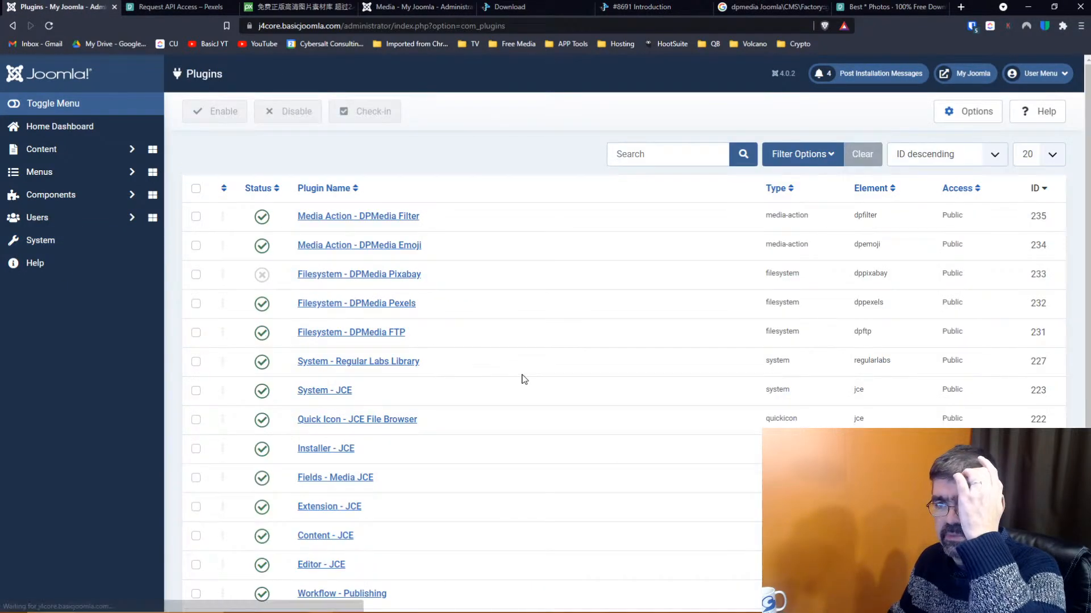
pyautogui.click(380, 306)
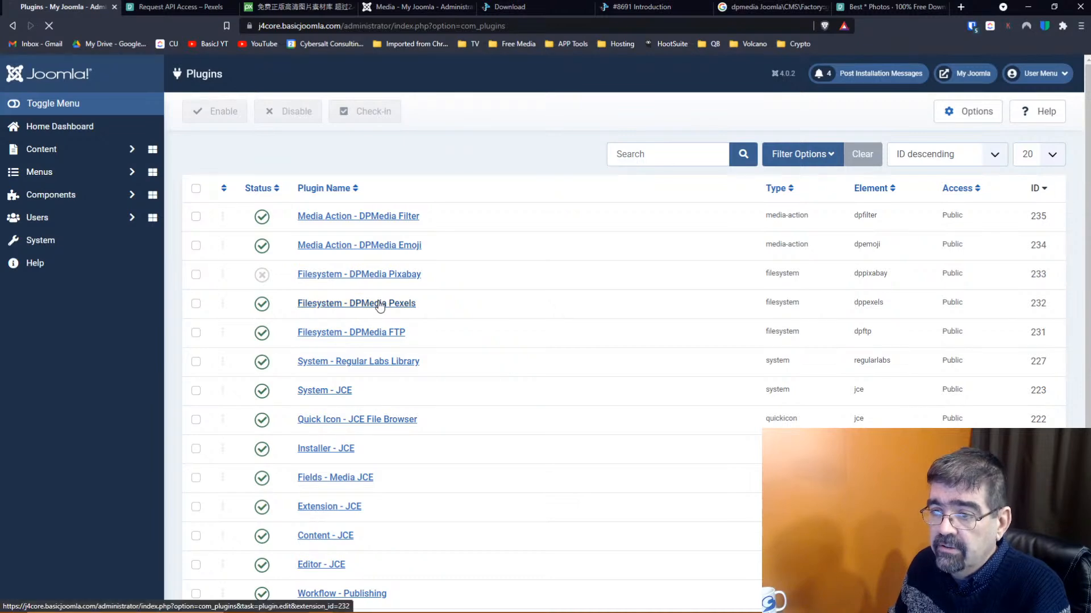
pyautogui.doubleClick(347, 352)
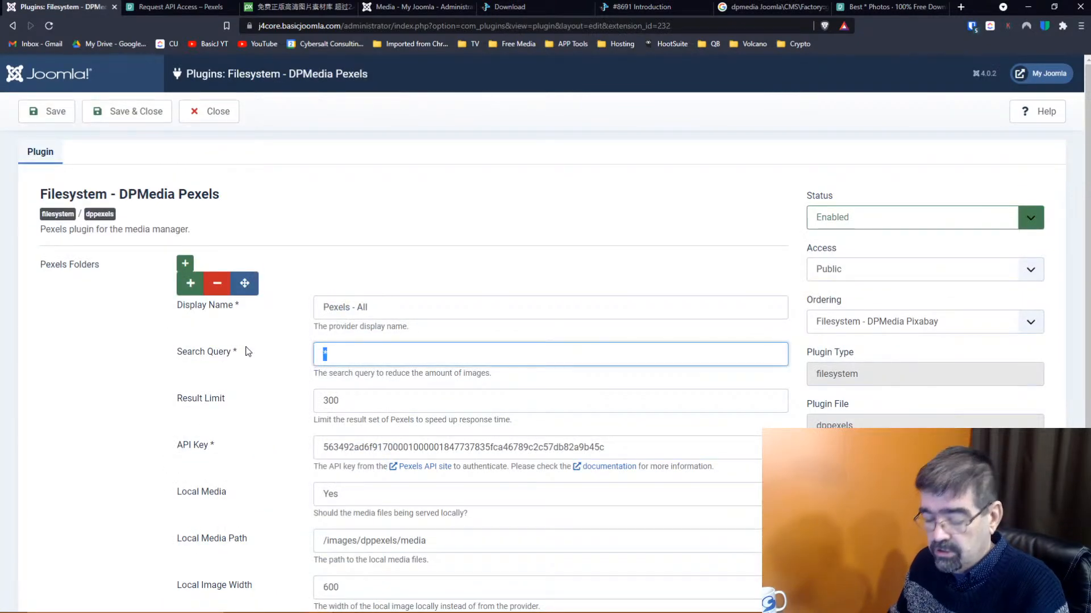
pyautogui.write('train')
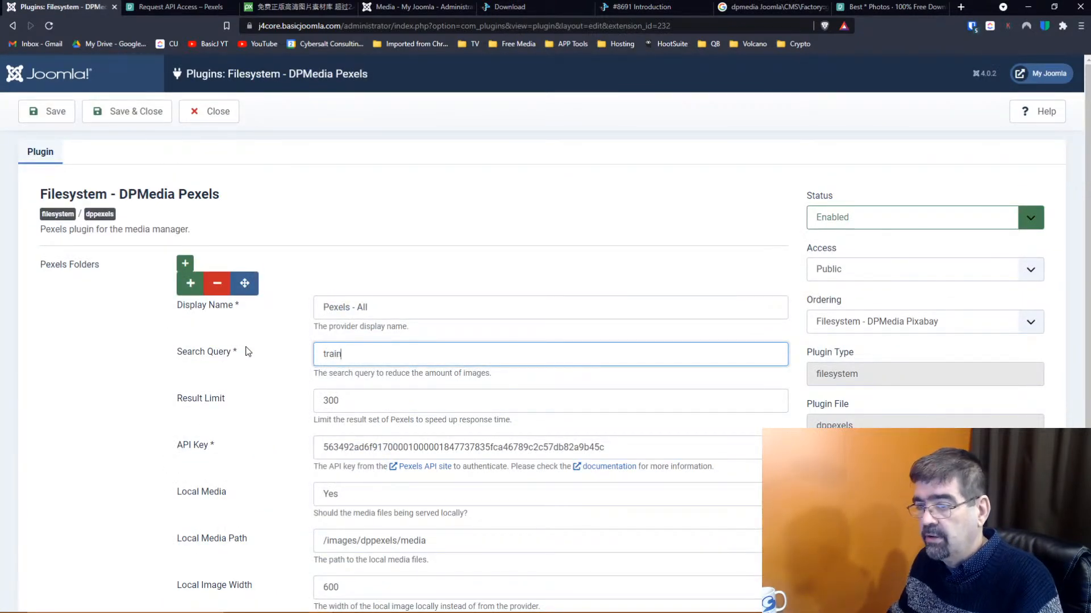
pyautogui.click(112, 114)
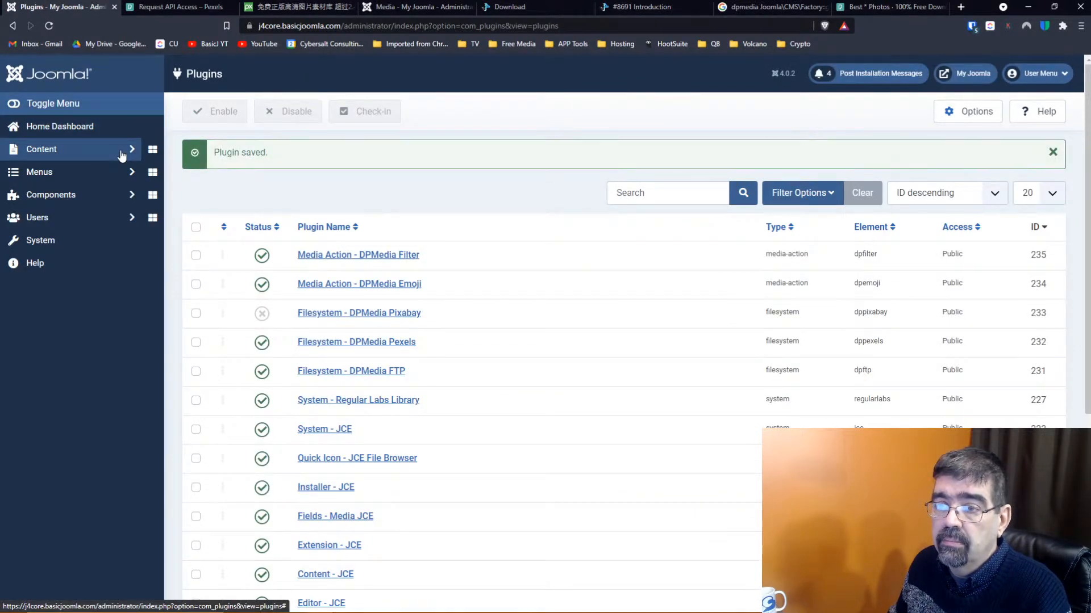
# In Content > Media, switch between Cybersalt FTP, Pexels - All and local images; Pexels - All stays empty
pyautogui.click(121, 153)
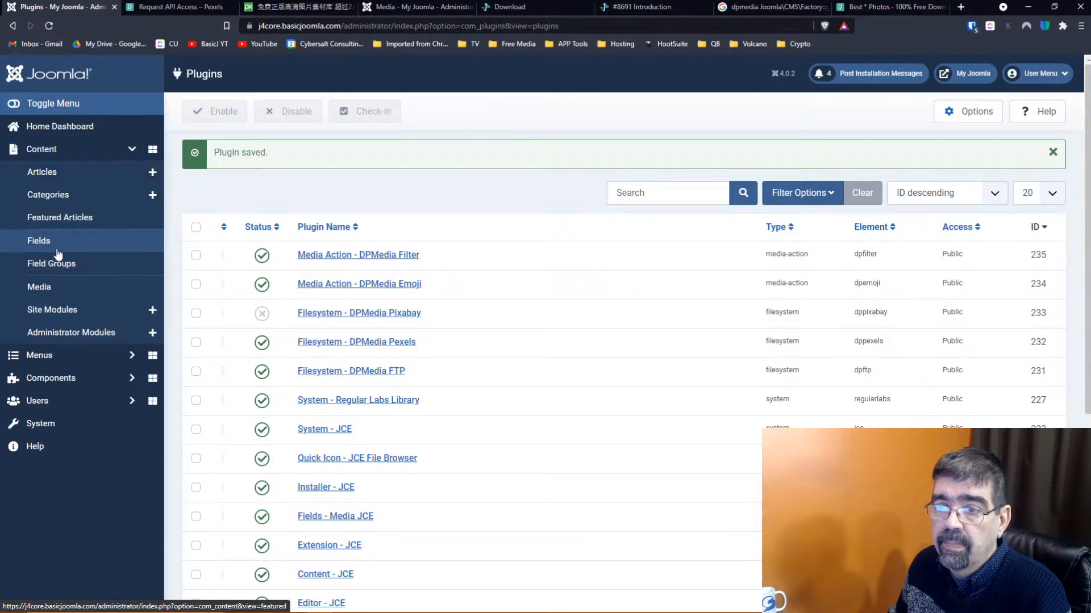
pyautogui.click(70, 282)
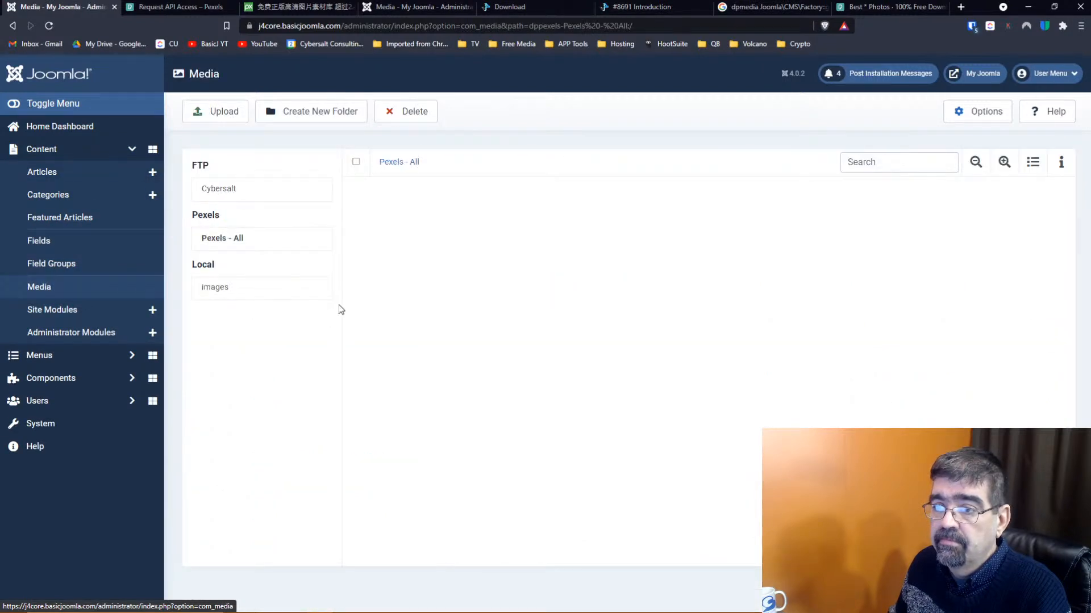
pyautogui.click(229, 193)
pyautogui.click(227, 268)
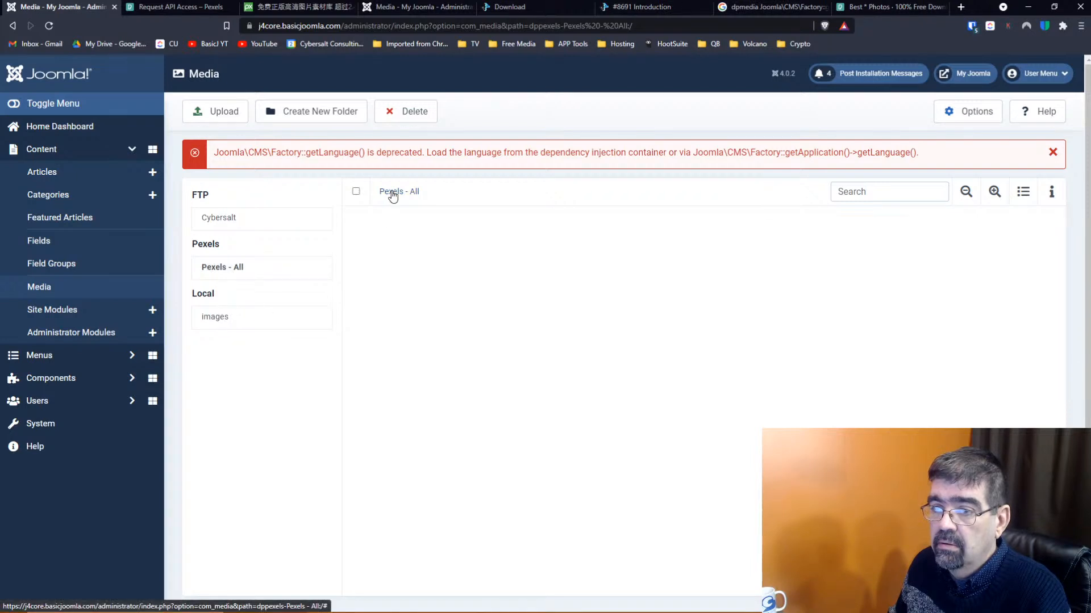
pyautogui.click(226, 316)
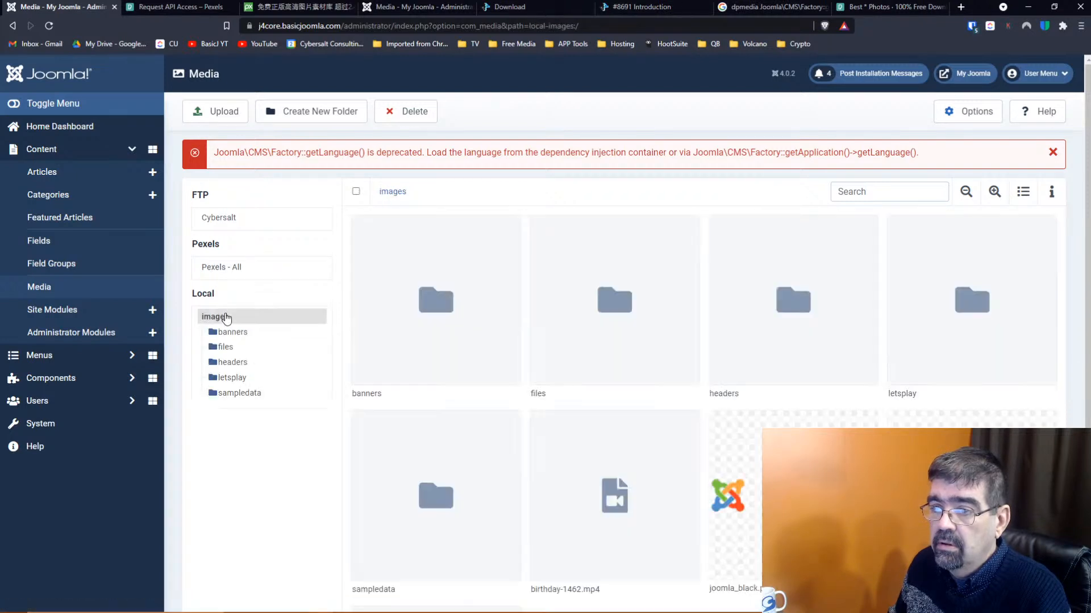
pyautogui.click(237, 275)
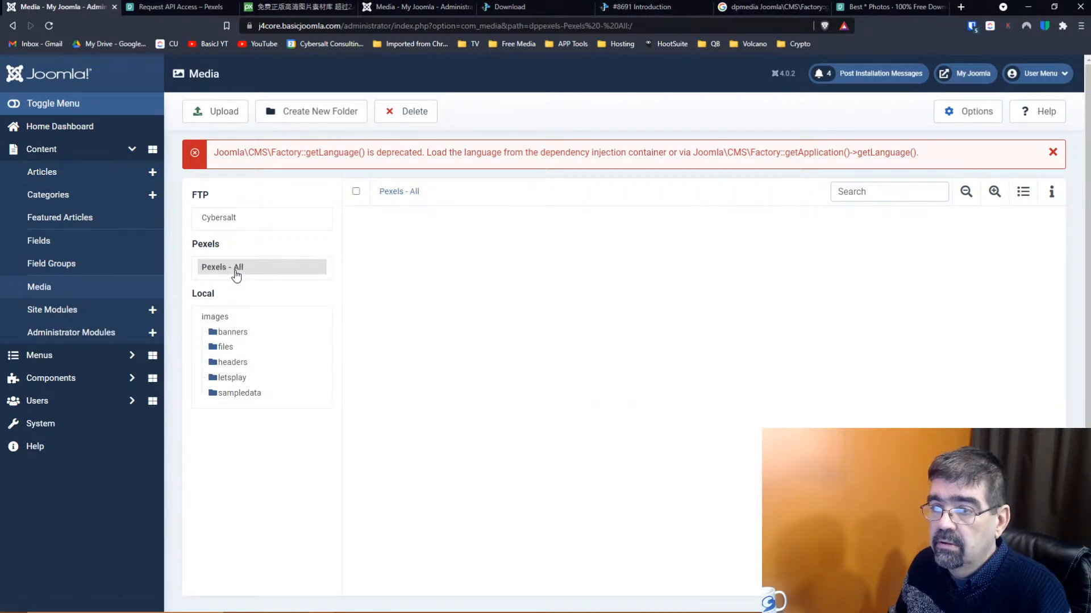
pyautogui.click(234, 222)
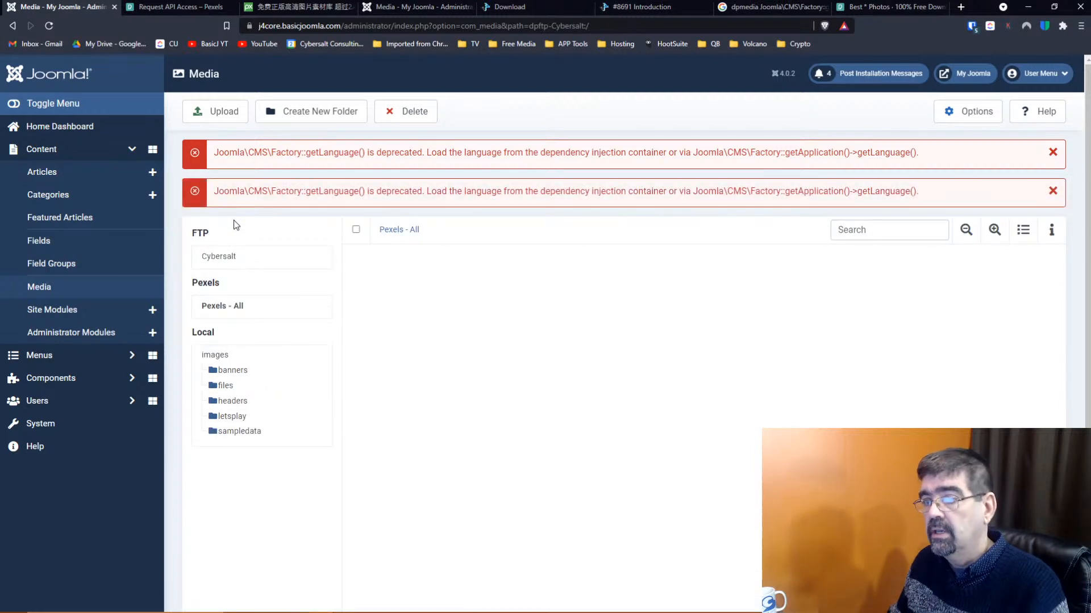
pyautogui.click(228, 307)
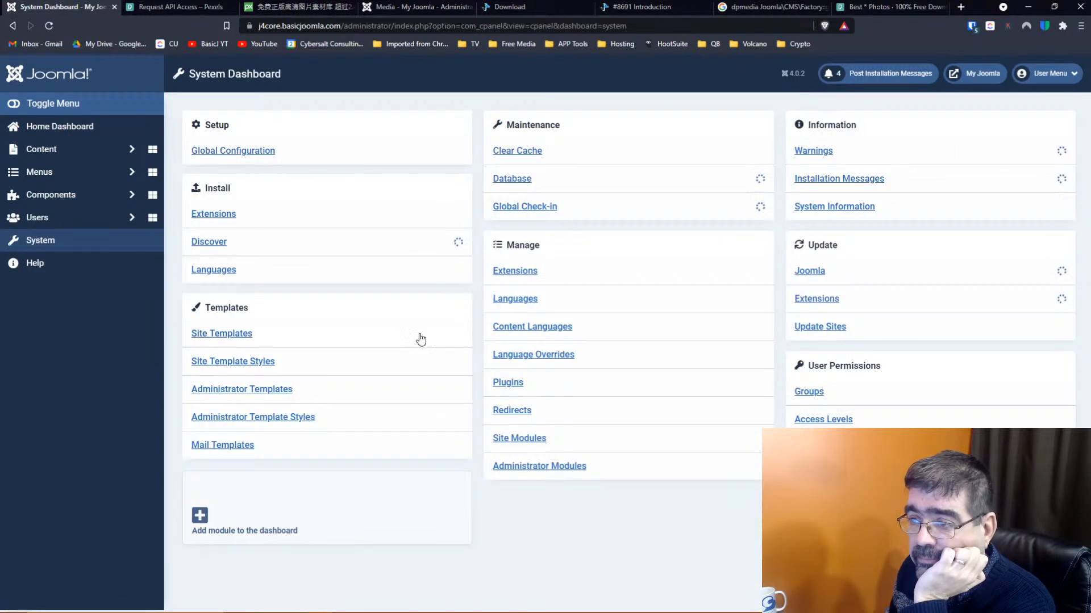
# Copy the 'dppexels/media' end of the DPMedia Pexels plugin's Local Media Path, closing without saving
pyautogui.click(514, 384)
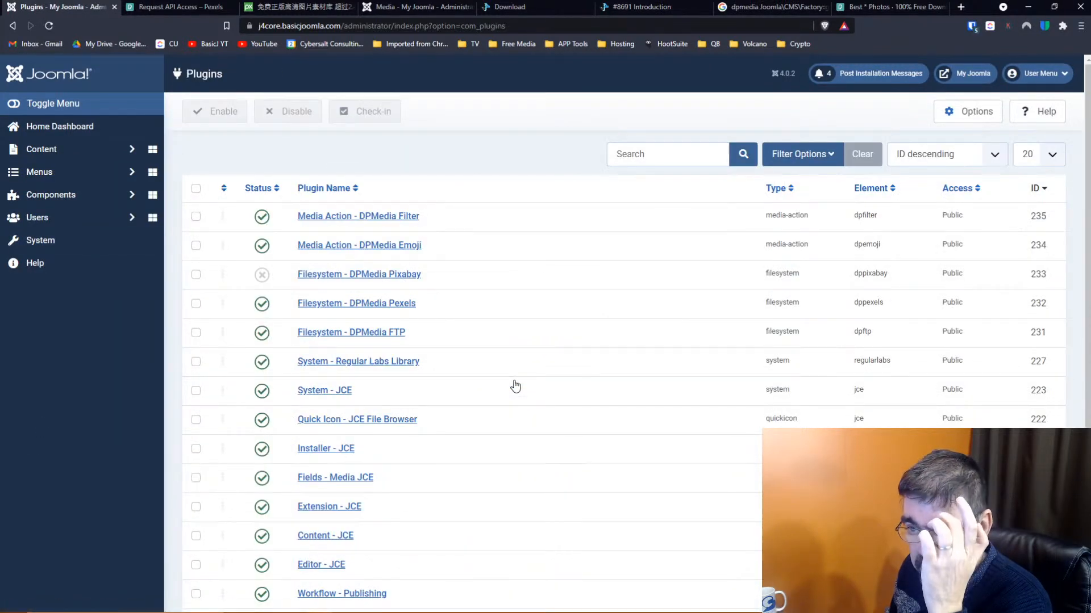
pyautogui.click(397, 305)
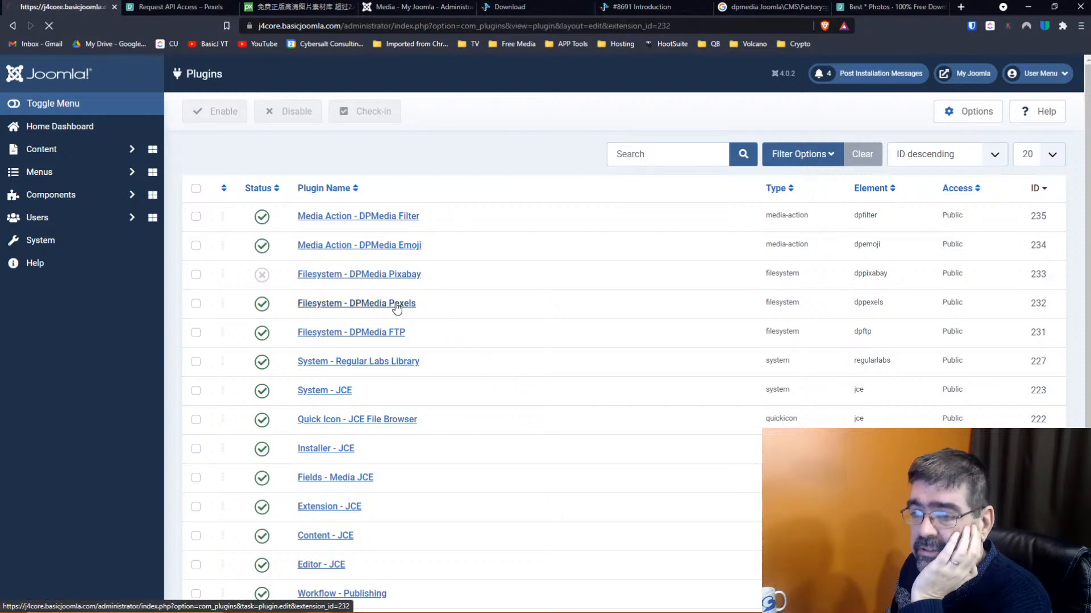
pyautogui.scroll(-4, 396, 307)
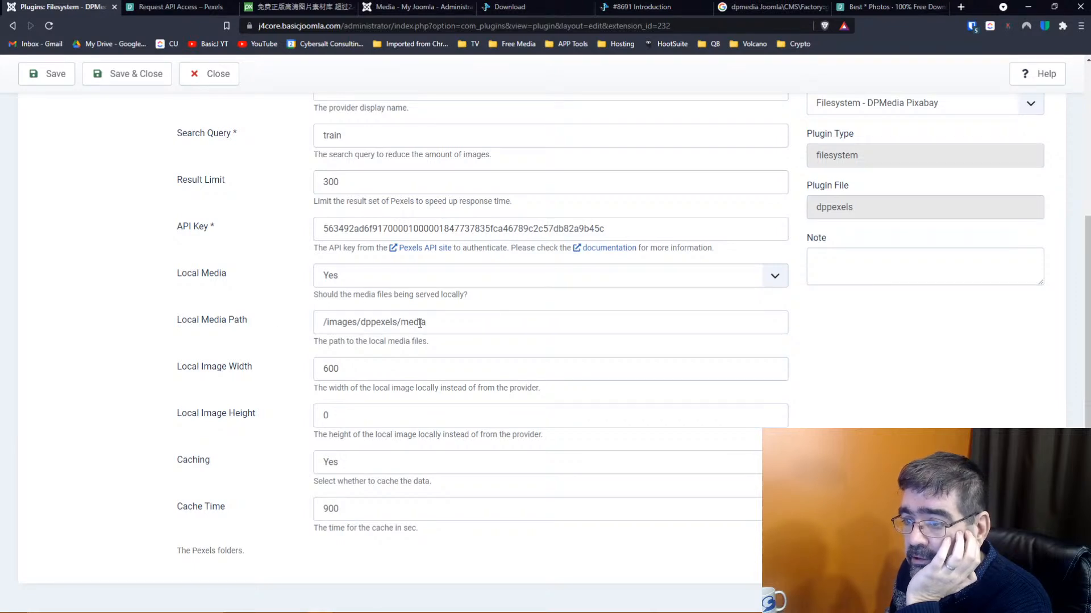
pyautogui.moveTo(437, 322); pyautogui.dragTo(358, 322)
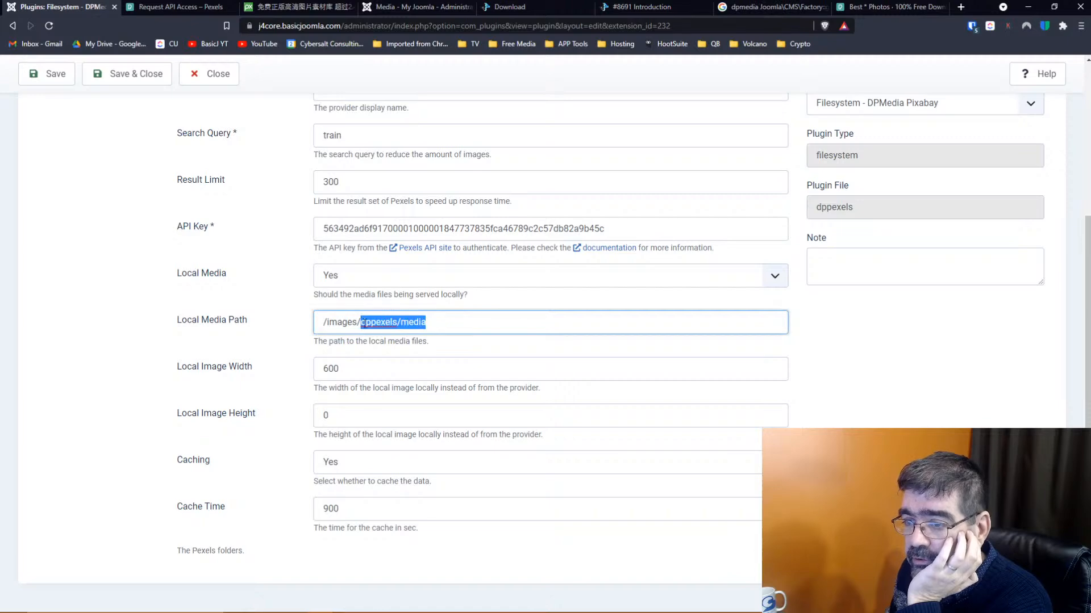
pyautogui.rightClick(384, 321)
pyautogui.click(432, 361)
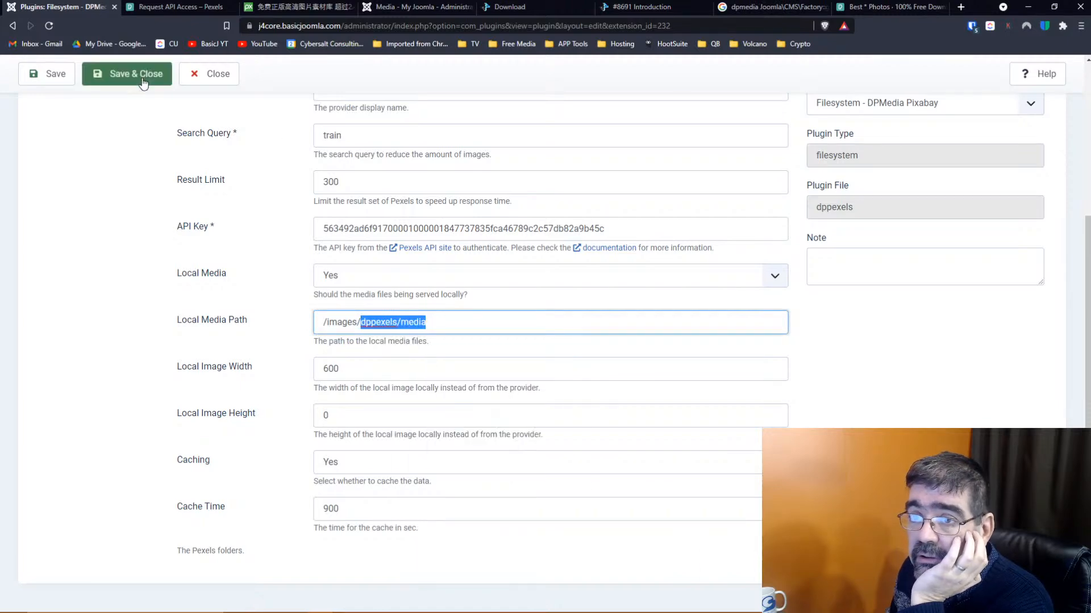
pyautogui.scroll(4, 258, 168)
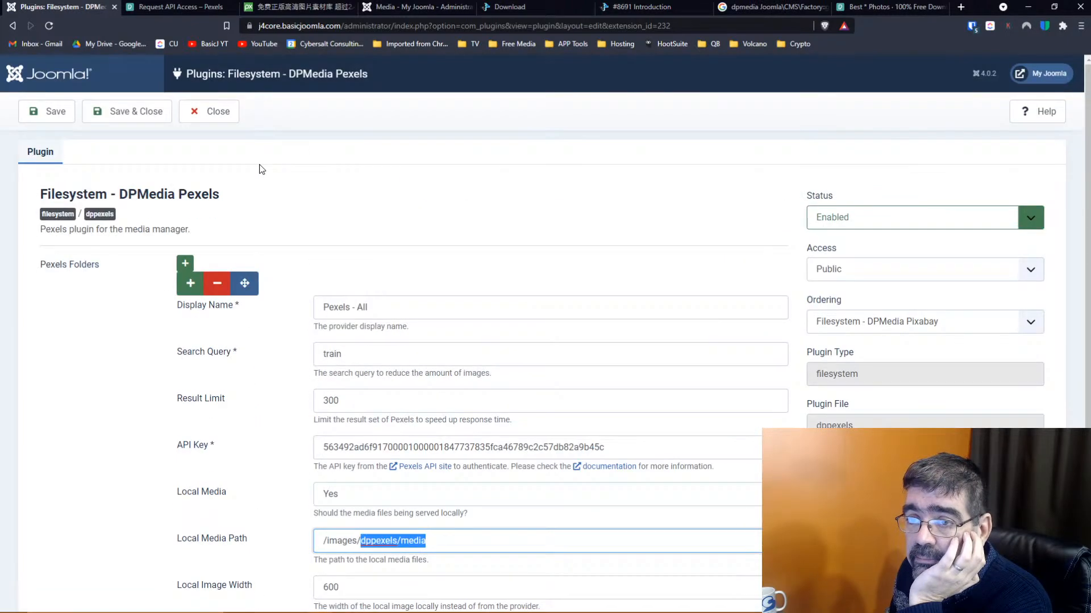
pyautogui.click(218, 113)
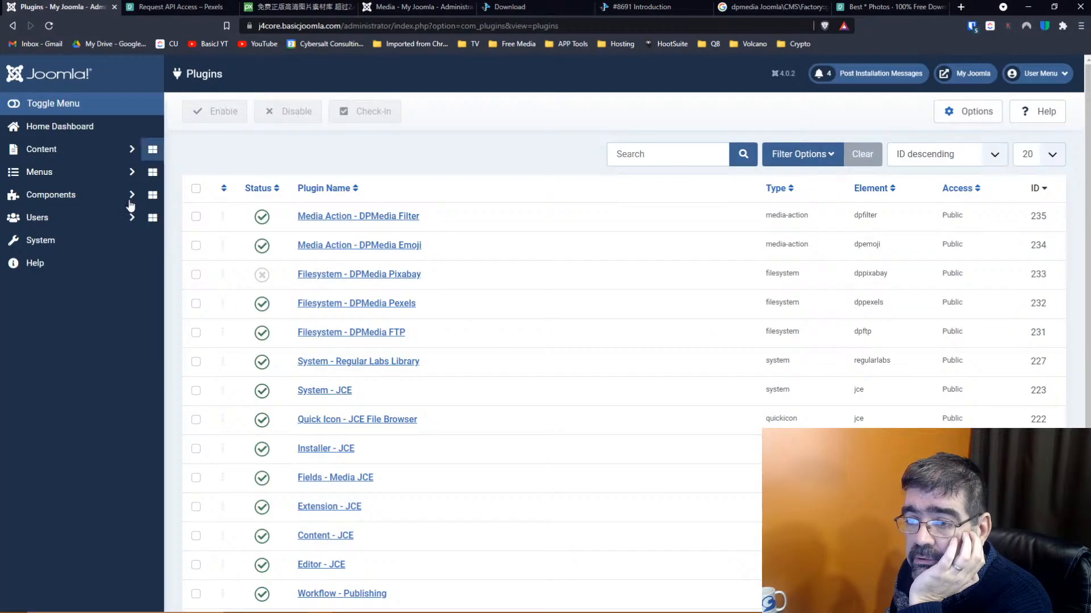
# Open Content > Media in a new browser tab
pyautogui.click(44, 152)
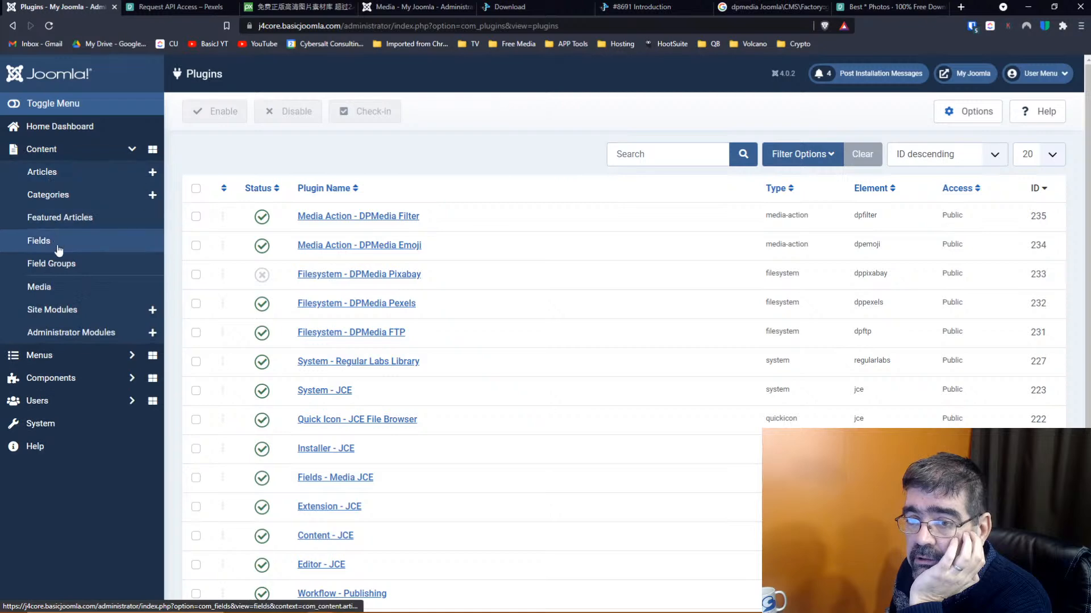
pyautogui.rightClick(59, 284)
pyautogui.click(85, 291)
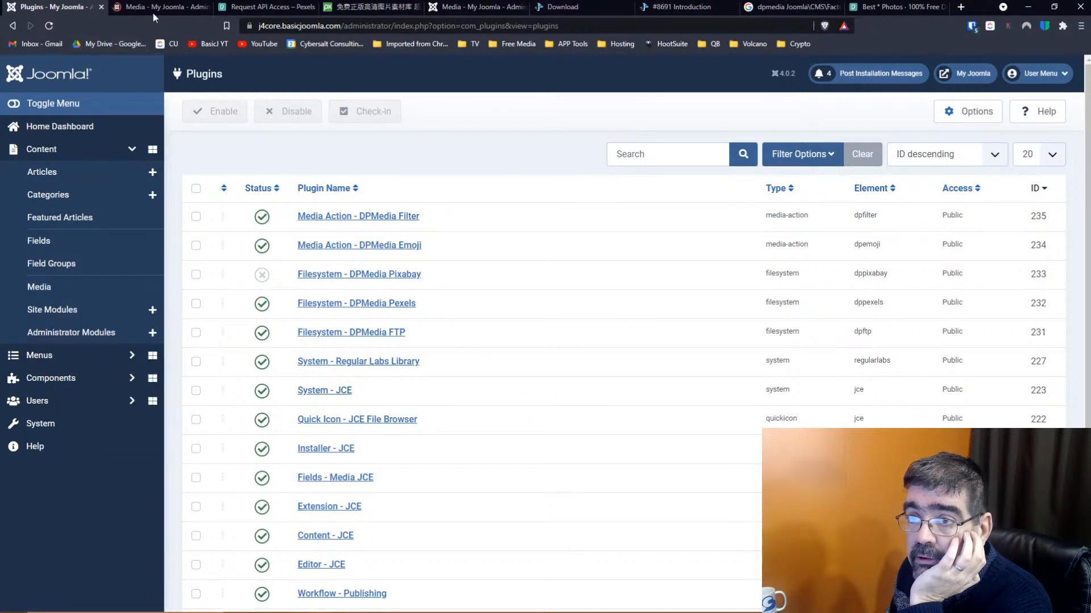
# View the local images folder, then check the DPMedia Pexels plugin's Local Media Path
pyautogui.click(152, 8)
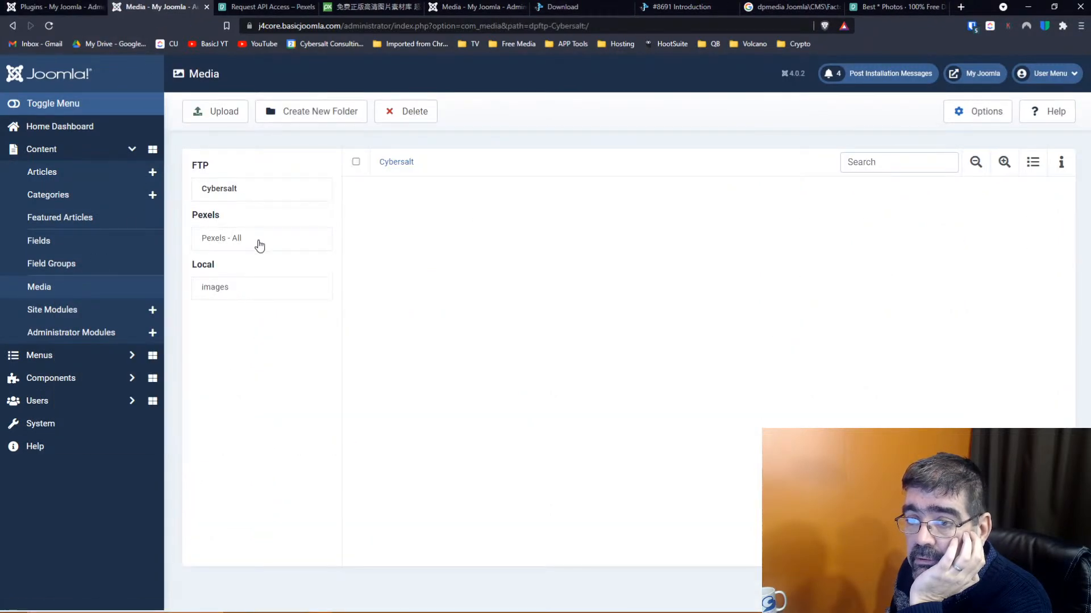
pyautogui.click(213, 288)
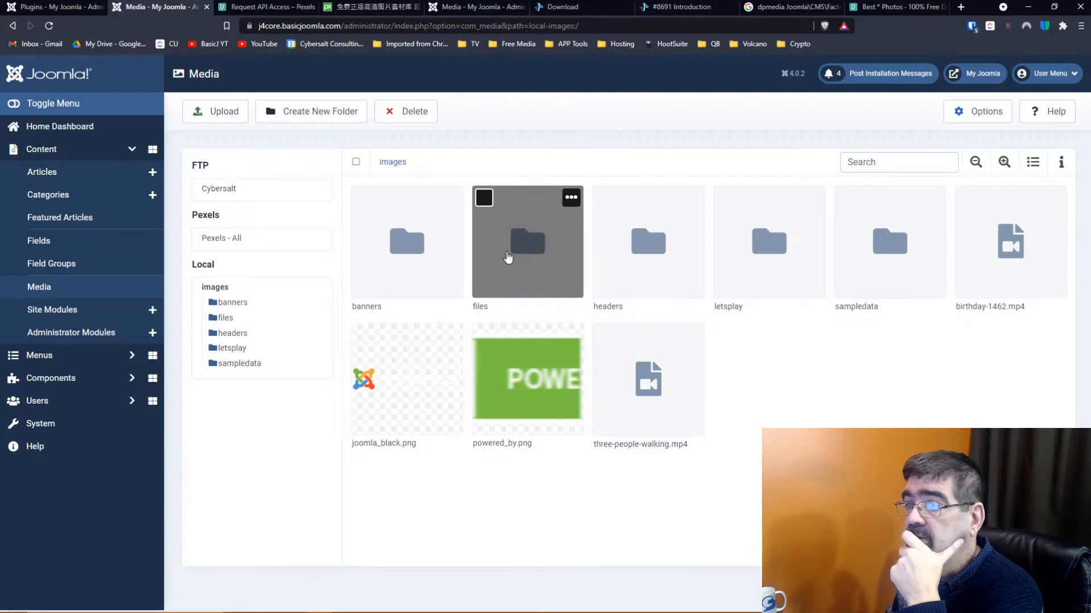
pyautogui.click(74, 7)
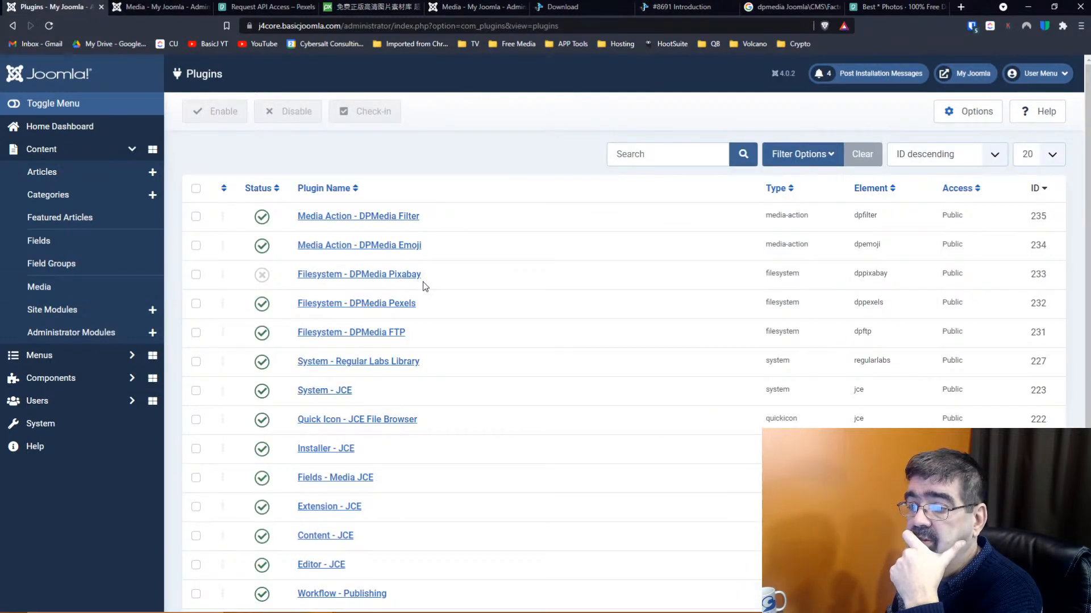
pyautogui.click(404, 306)
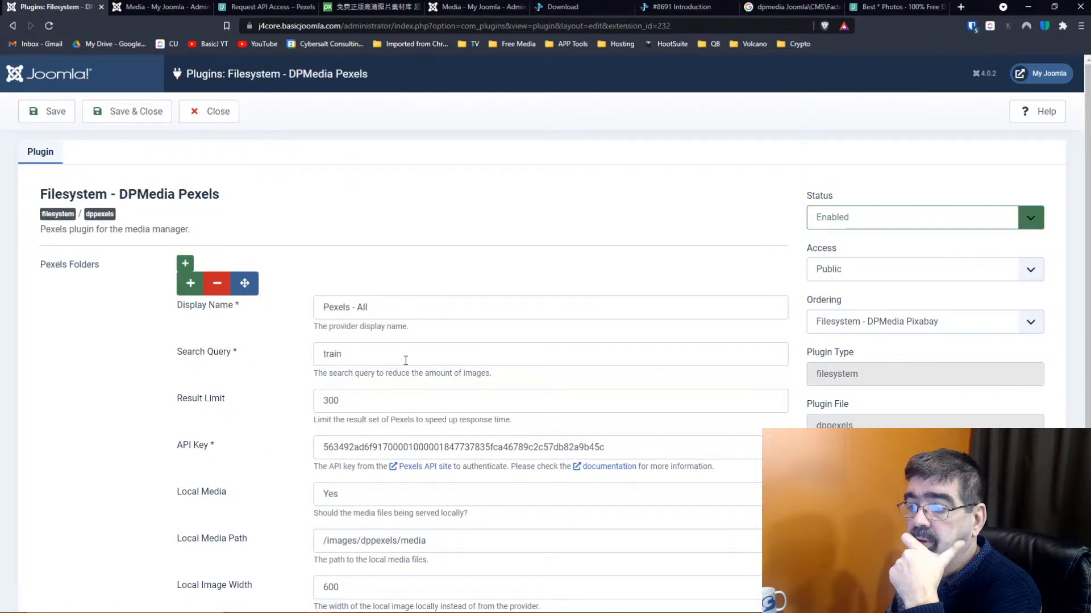
pyautogui.scroll(-2, 402, 349)
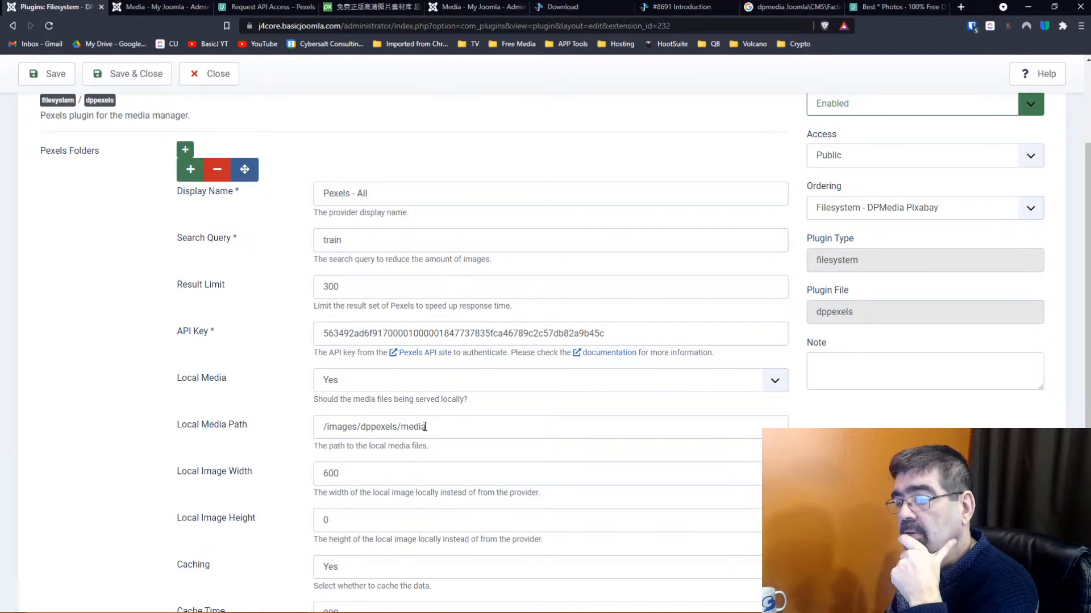
# Back in the media manager, start a new folder inside images
pyautogui.click(146, 7)
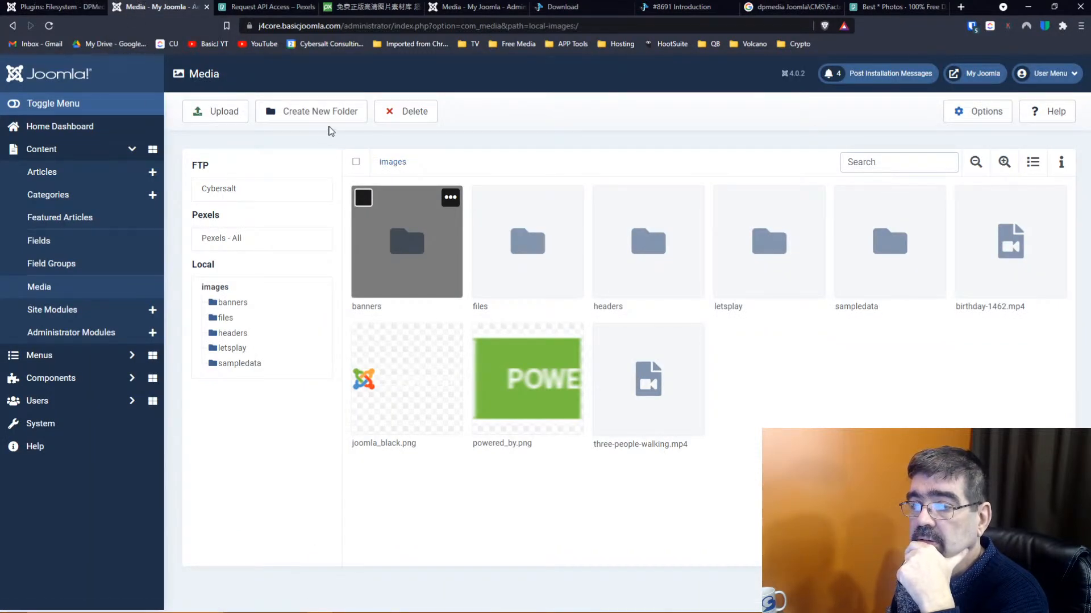
pyautogui.click(10, 11)
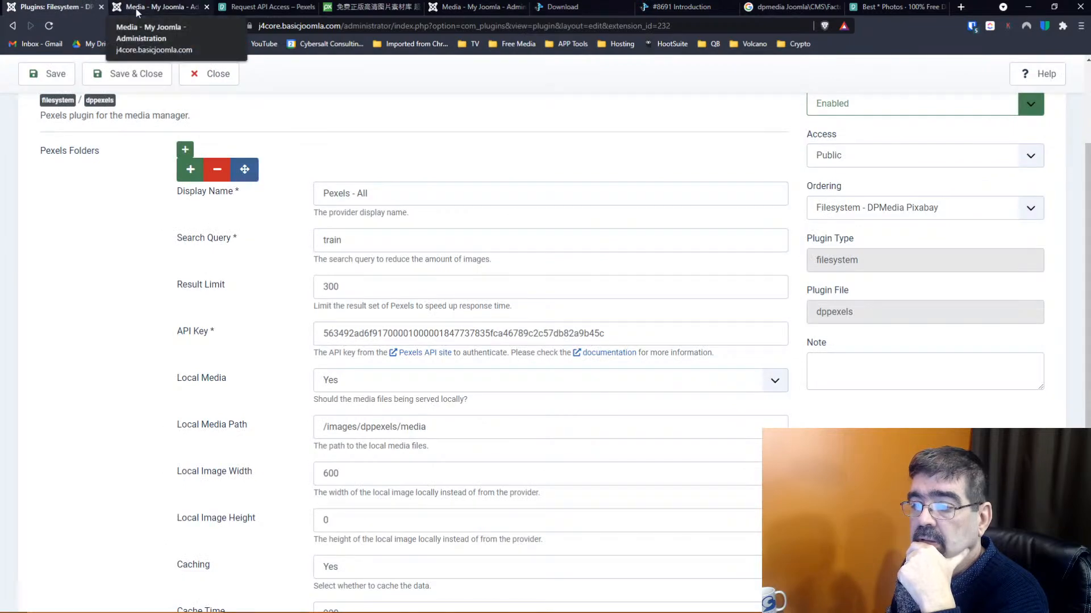
pyautogui.click(135, 9)
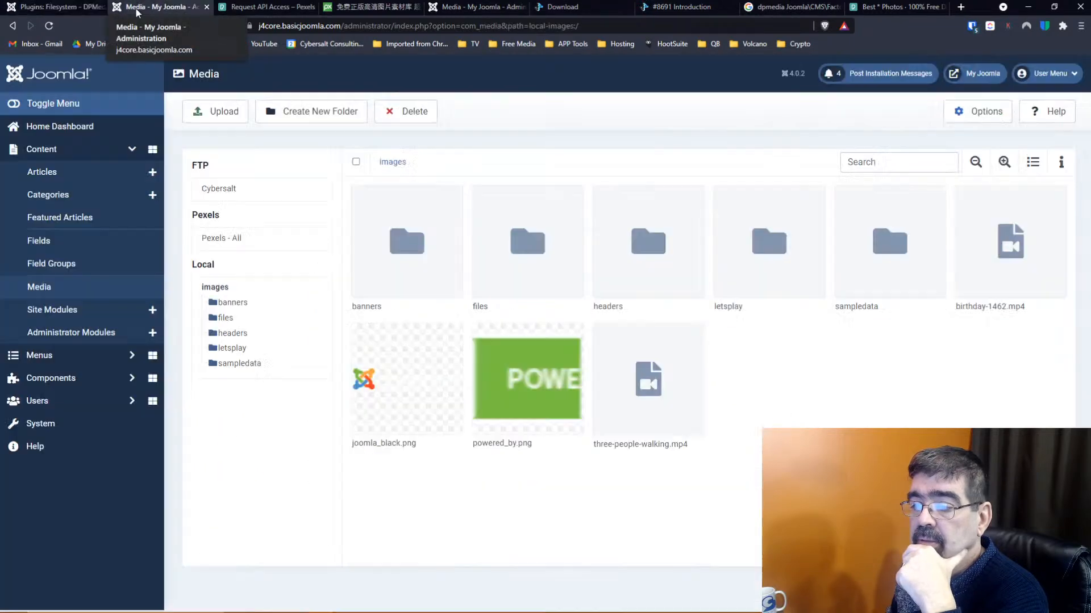
pyautogui.click(310, 113)
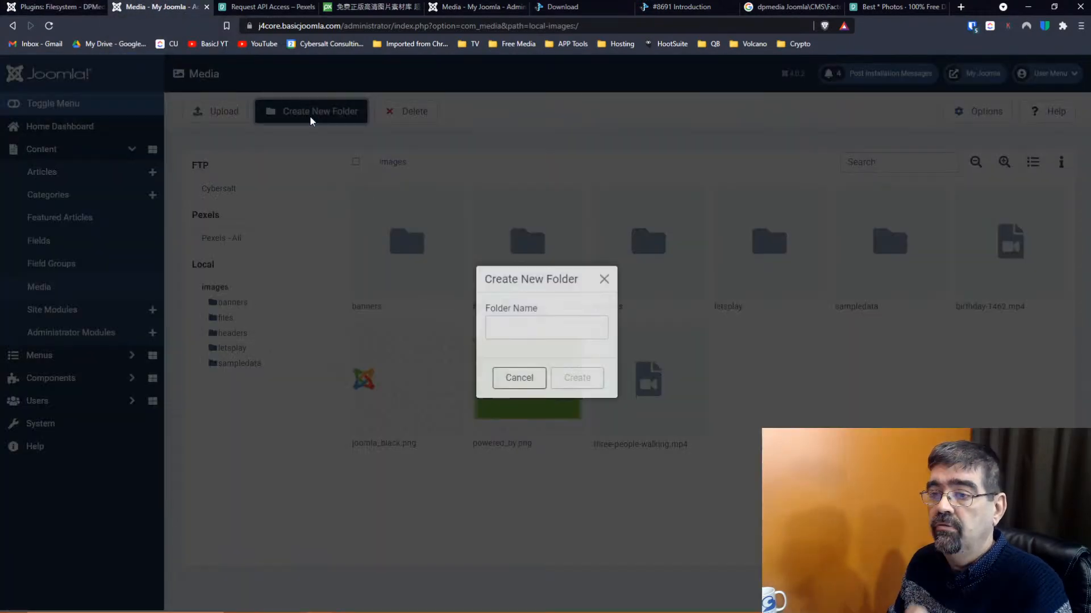
# Create a 'dppexels' folder in images and open it
pyautogui.click(523, 318)
pyautogui.write('dppe')
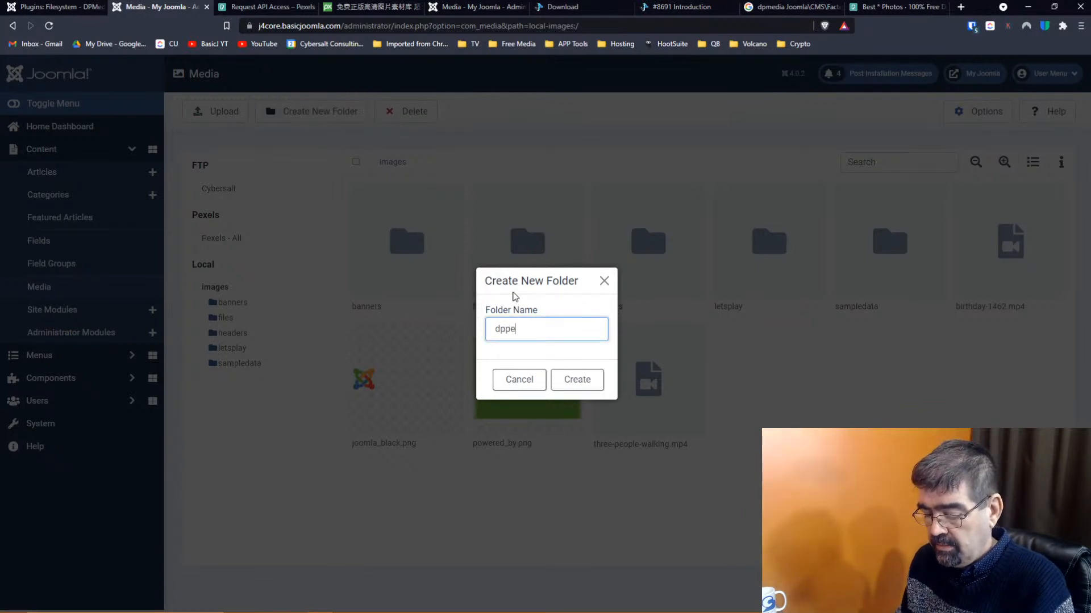
pyautogui.write('xels')
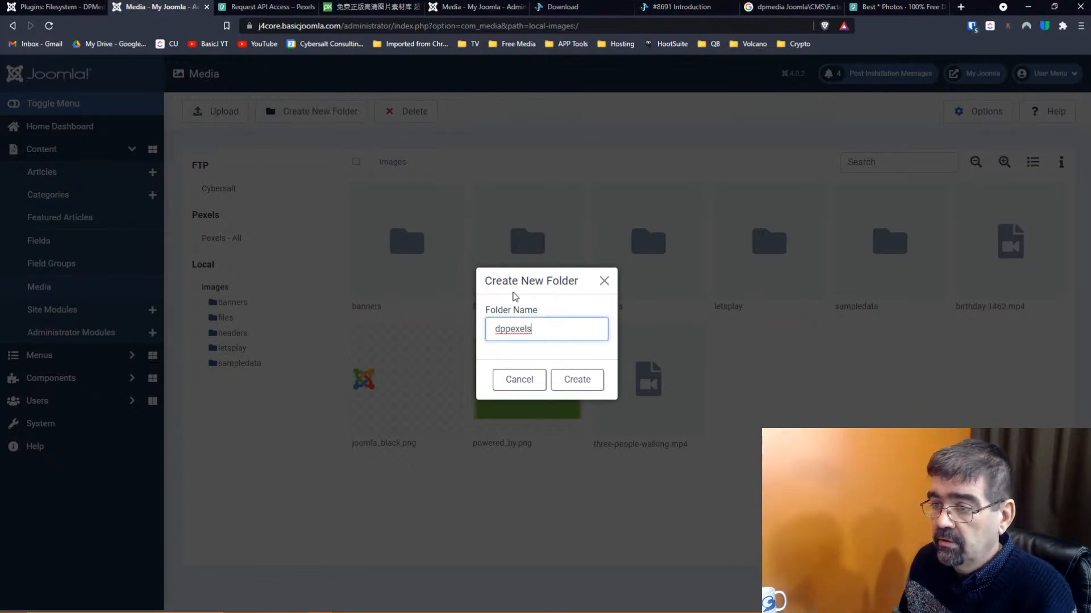
pyautogui.click(579, 385)
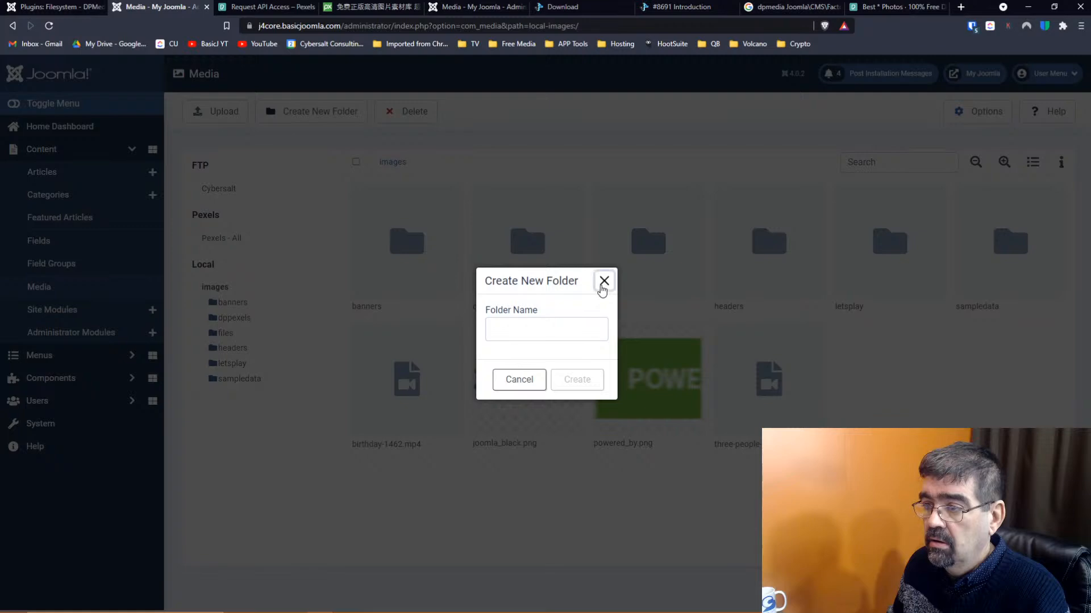
pyautogui.click(603, 287)
pyautogui.doubleClick(526, 258)
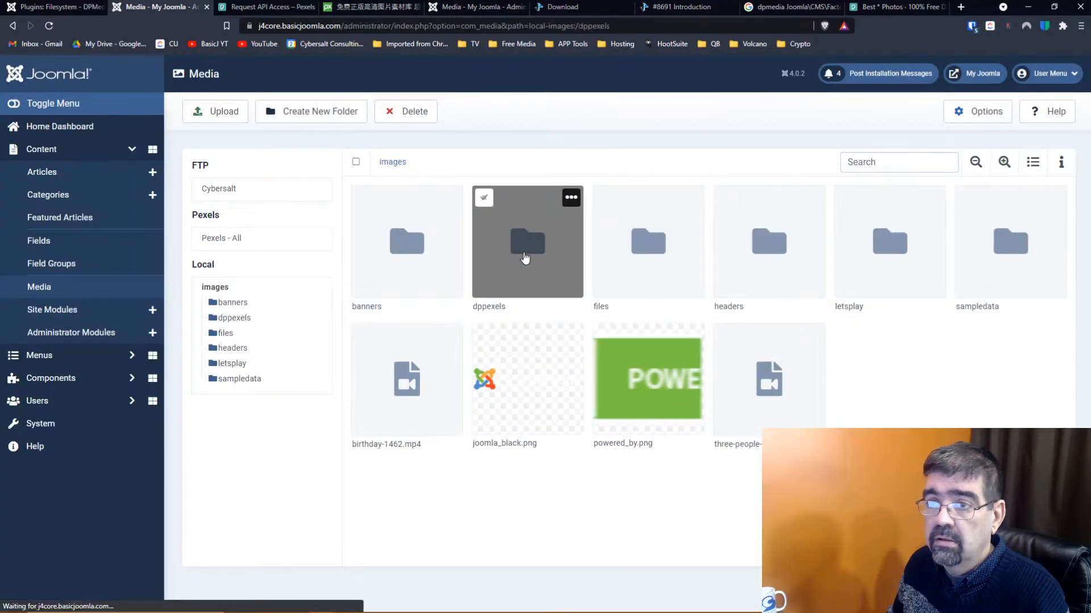
pyautogui.click(57, 7)
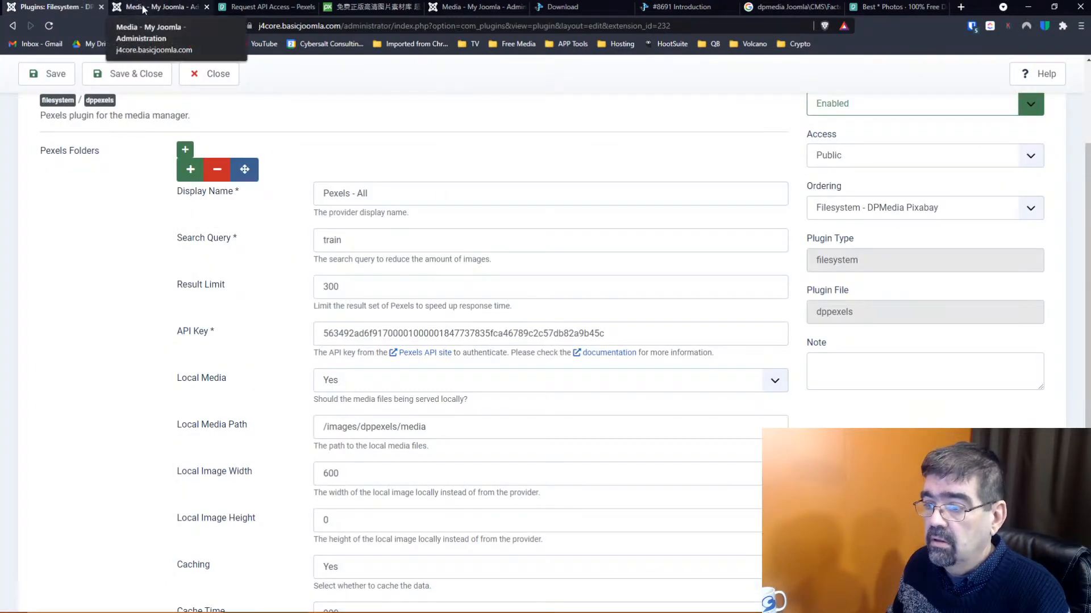
pyautogui.click(144, 10)
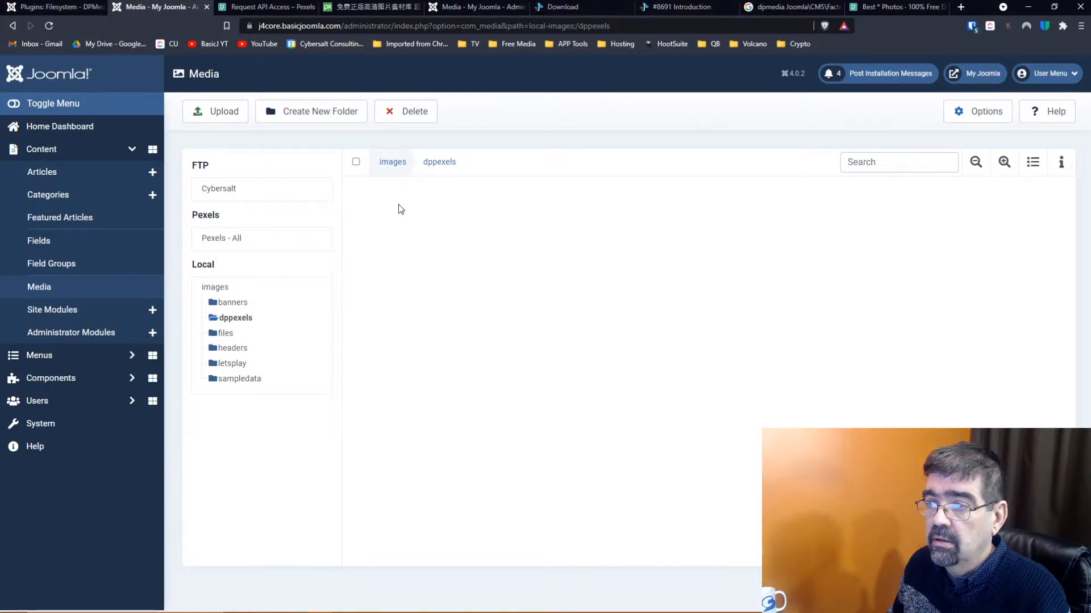
# Create a 'media' subfolder inside dppexels and open it
pyautogui.click(291, 111)
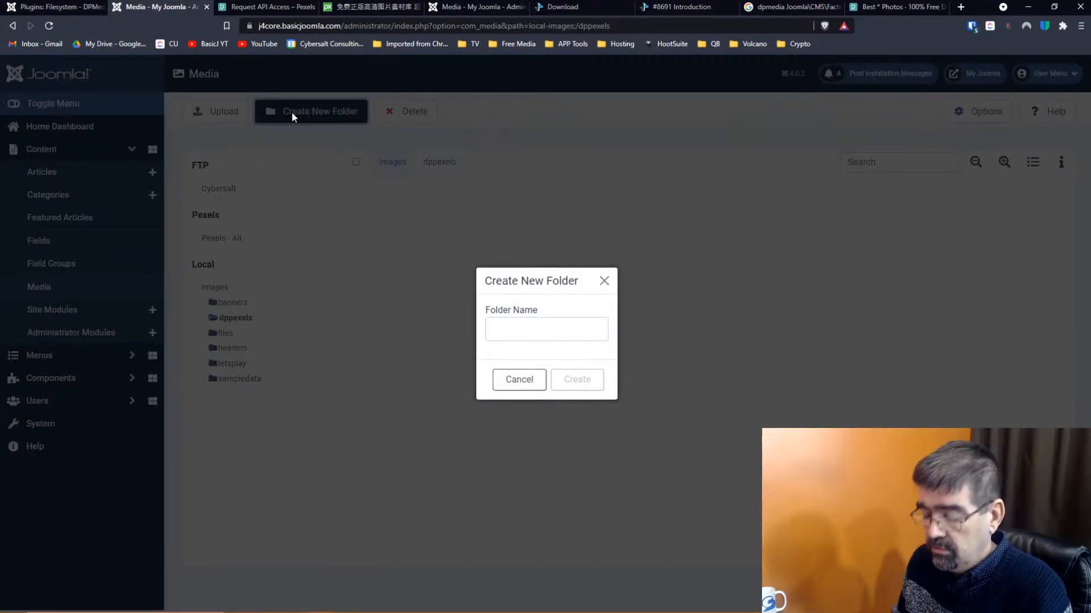
pyautogui.click(499, 323)
pyautogui.write('media')
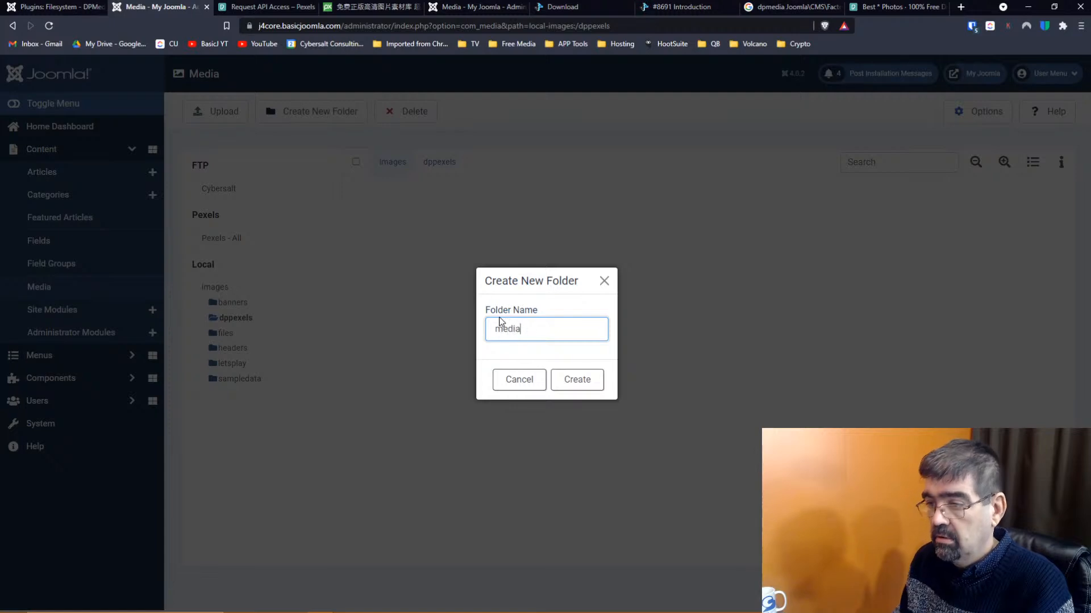
pyautogui.click(588, 381)
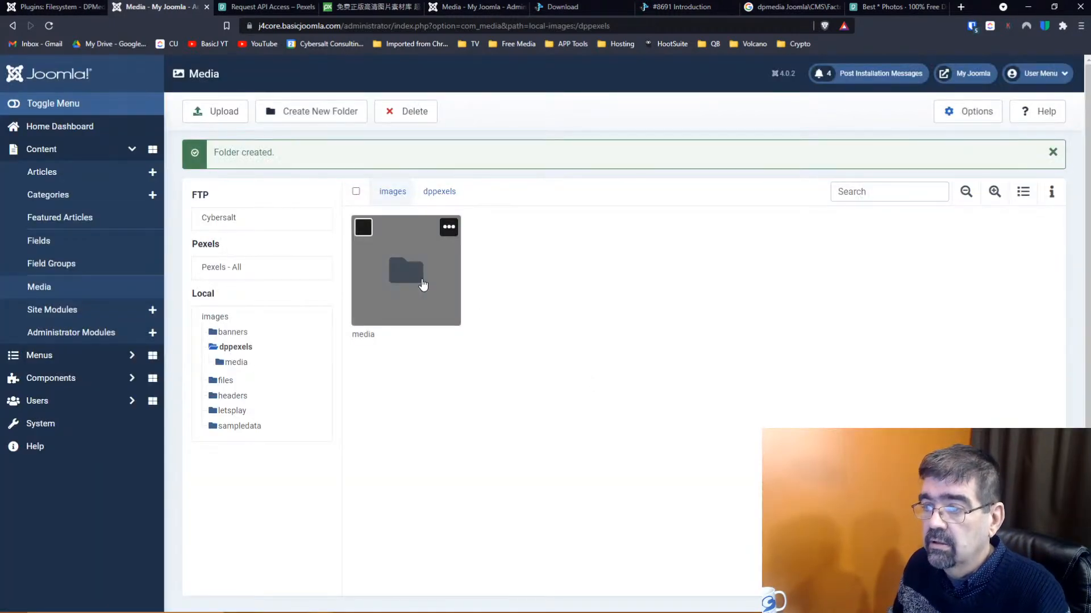
pyautogui.doubleClick(423, 284)
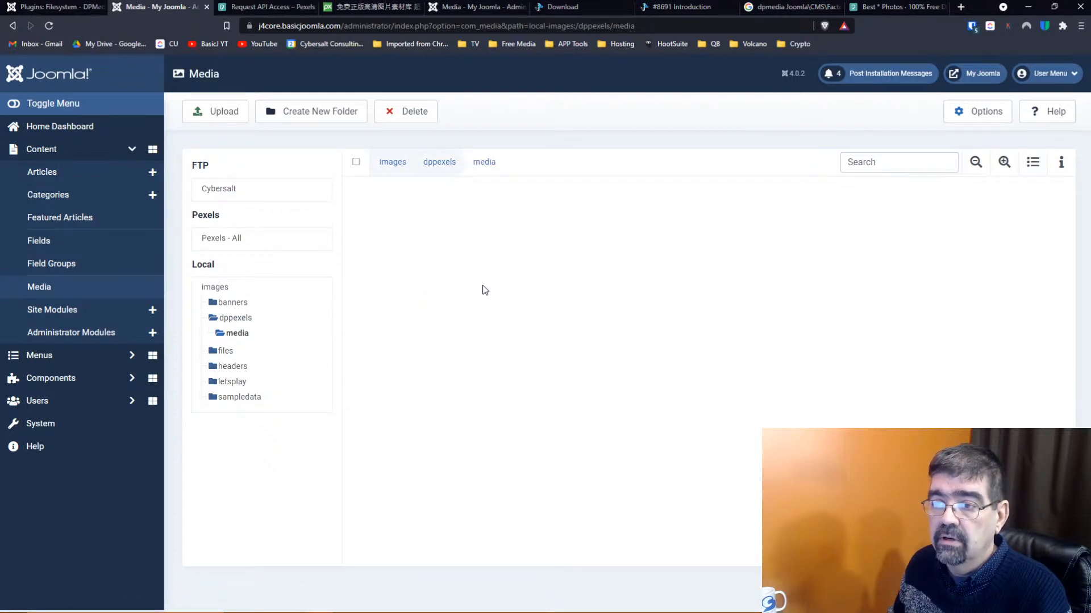
# Browse the Pexels - All source under Pexels, which lists no images
pyautogui.click(219, 240)
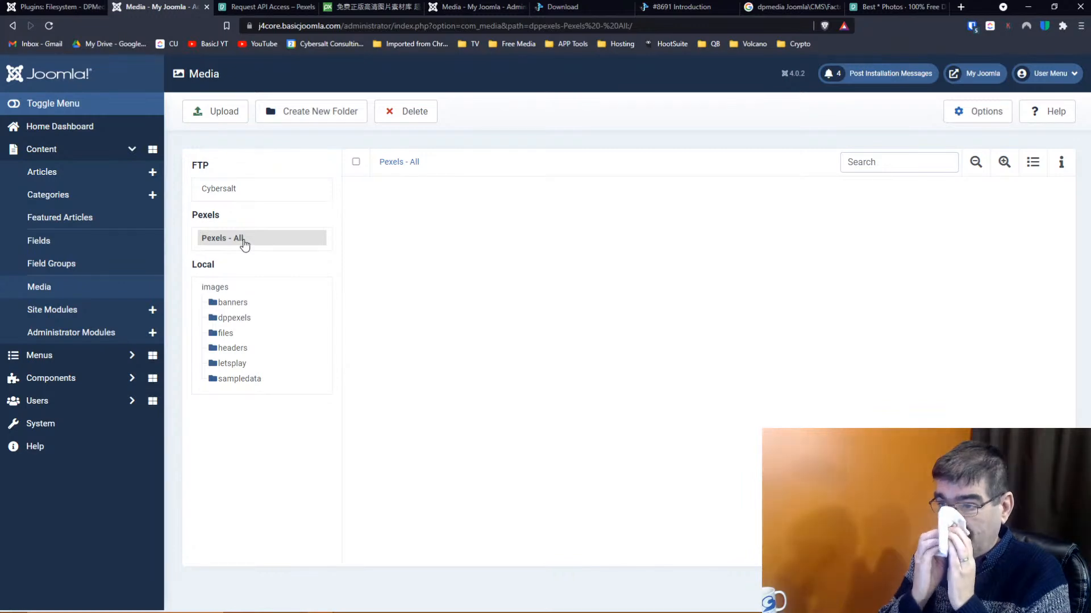
# Read through the Pexels API documentation from the API key page, then return to Media
pyautogui.click(265, 7)
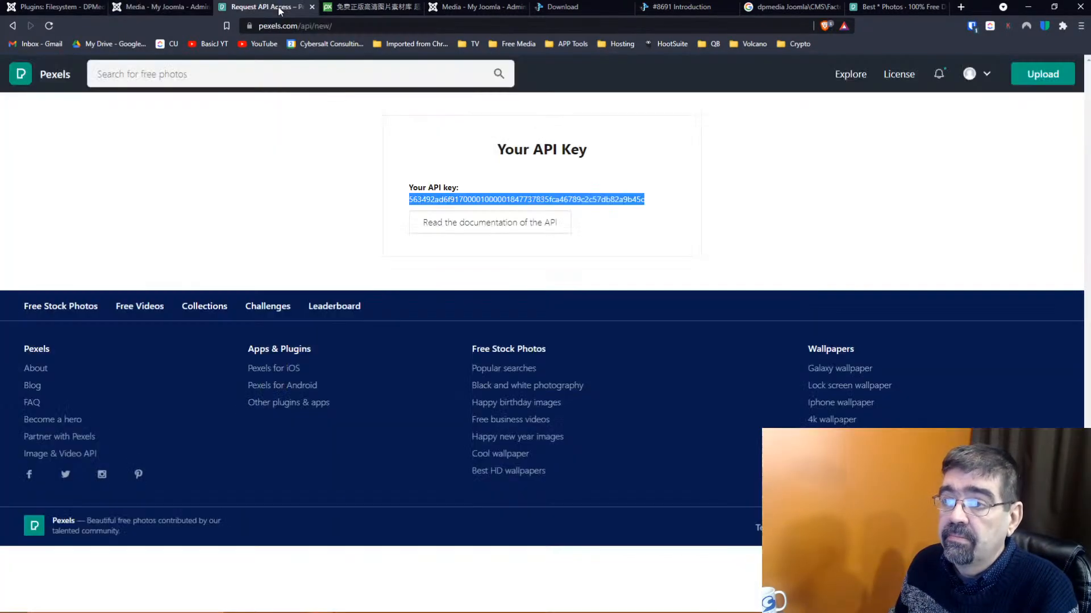
pyautogui.click(478, 222)
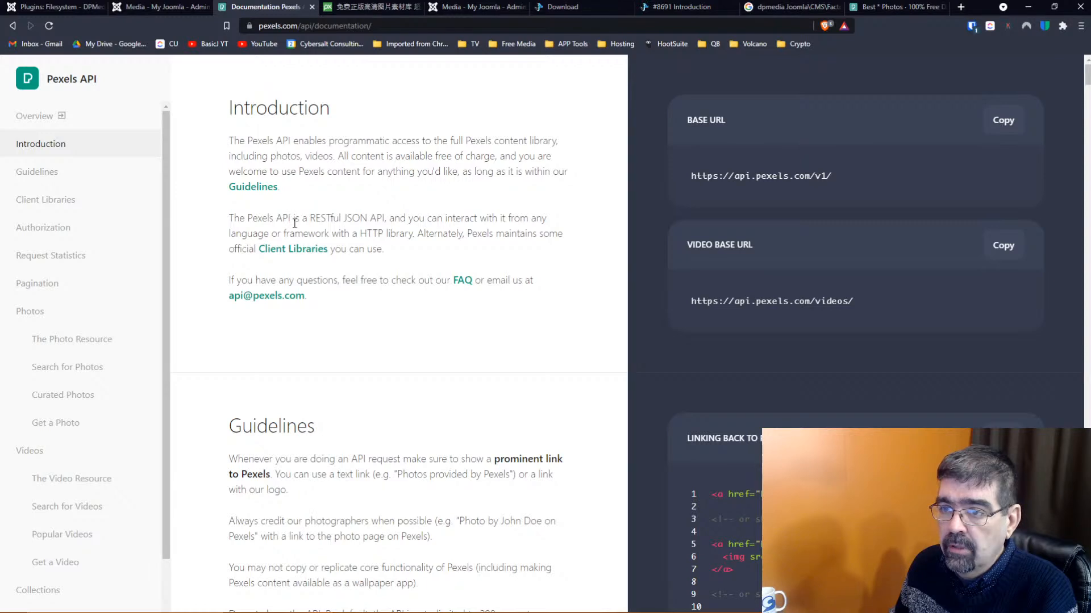
pyautogui.scroll(-3, 305, 238)
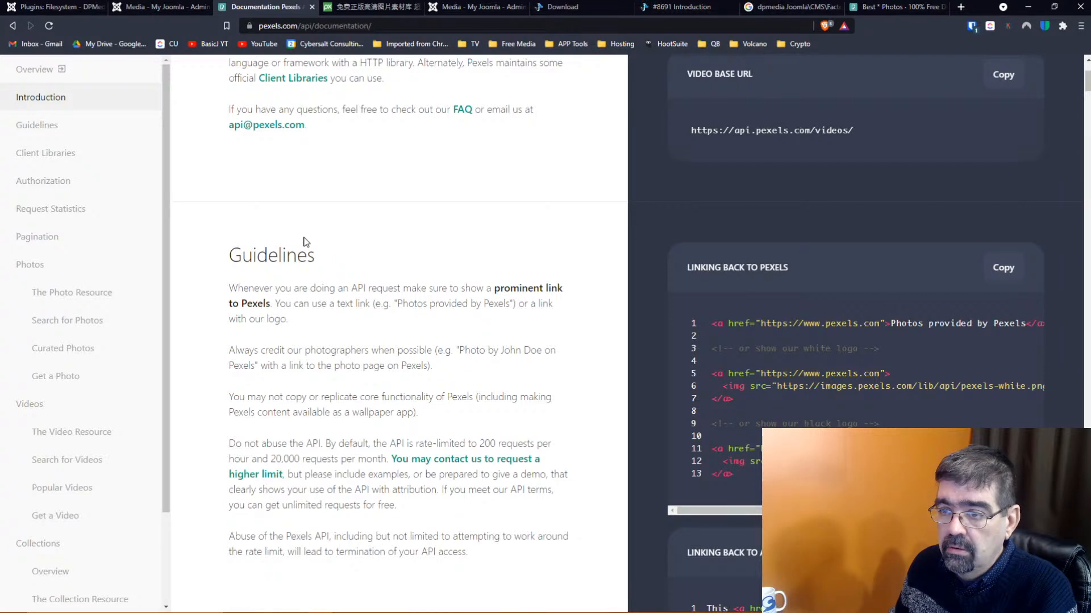
pyautogui.scroll(-2, 304, 238)
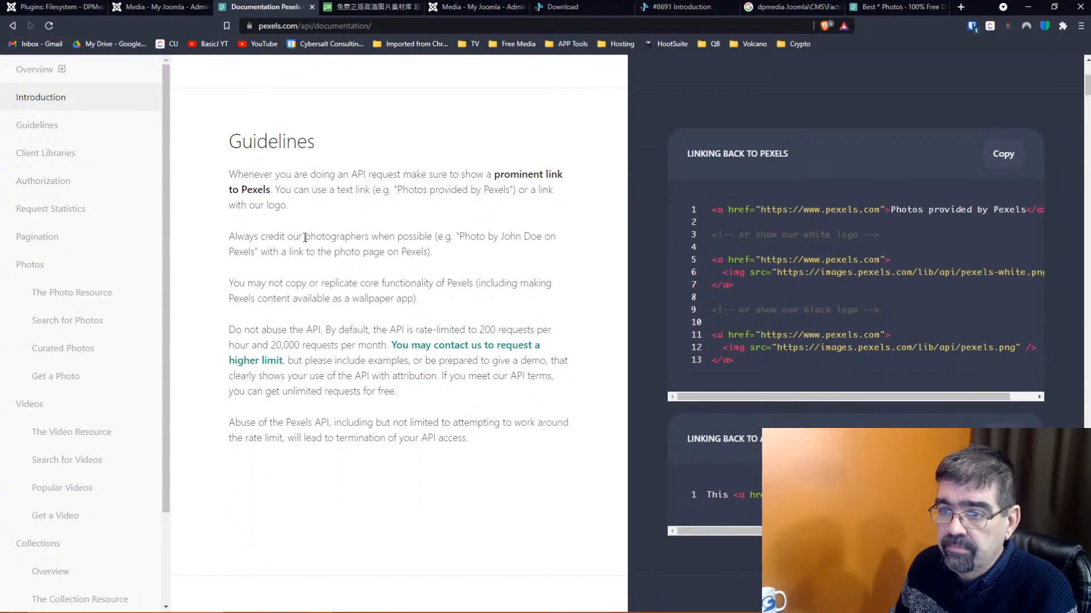
pyautogui.scroll(-2, 305, 237)
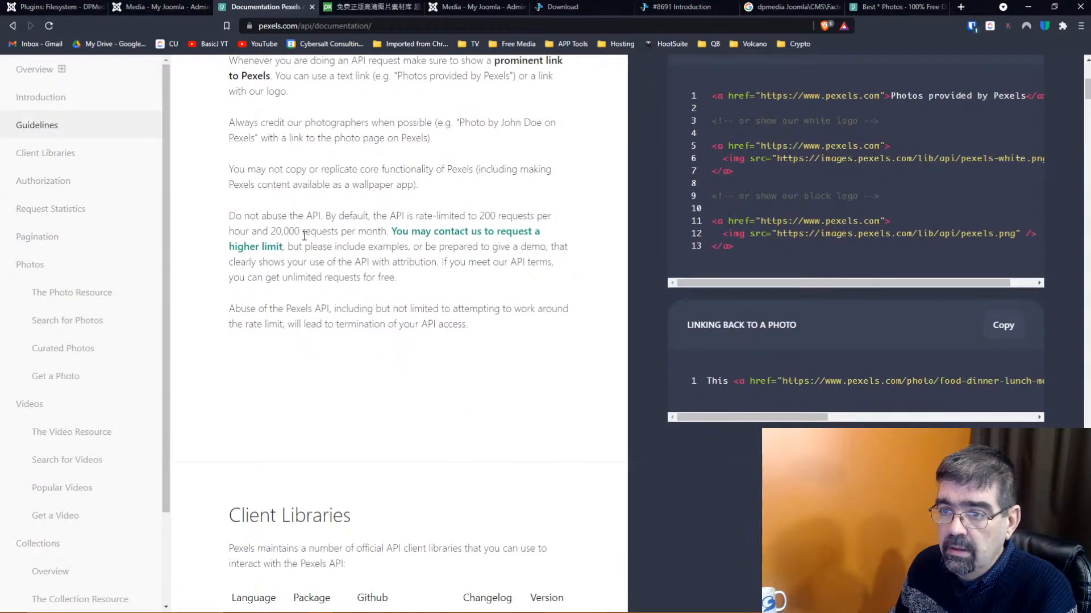
pyautogui.scroll(-6, 304, 236)
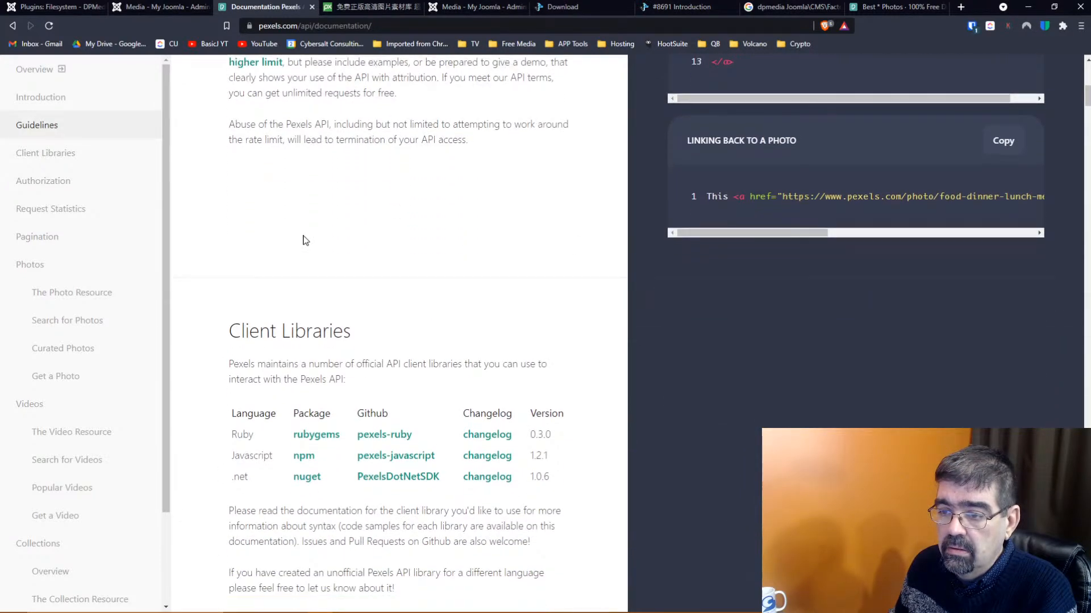
pyautogui.scroll(-6, 304, 239)
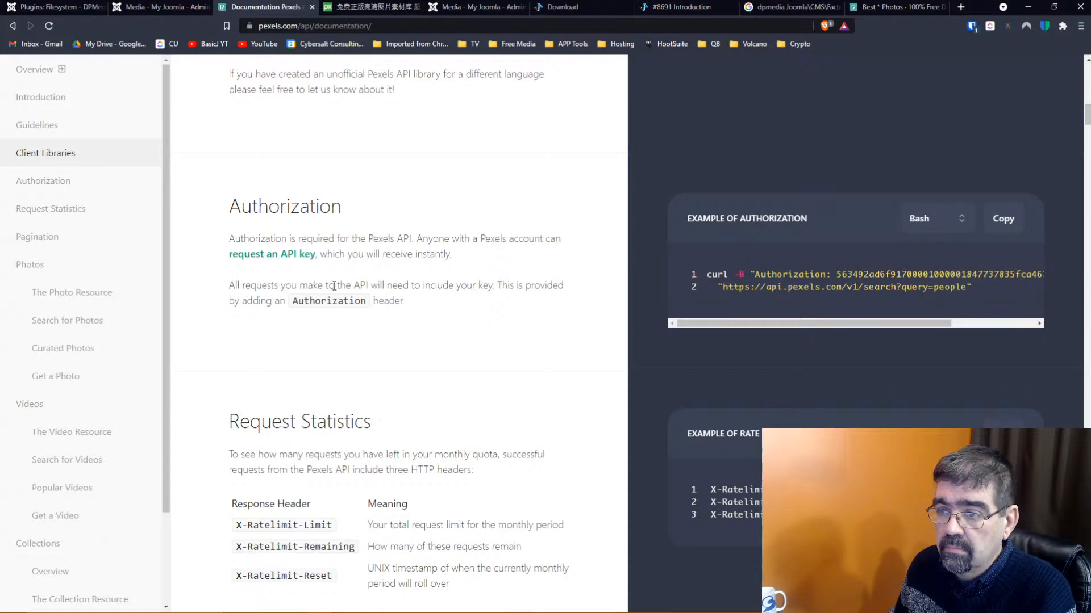
pyautogui.scroll(-13, 351, 298)
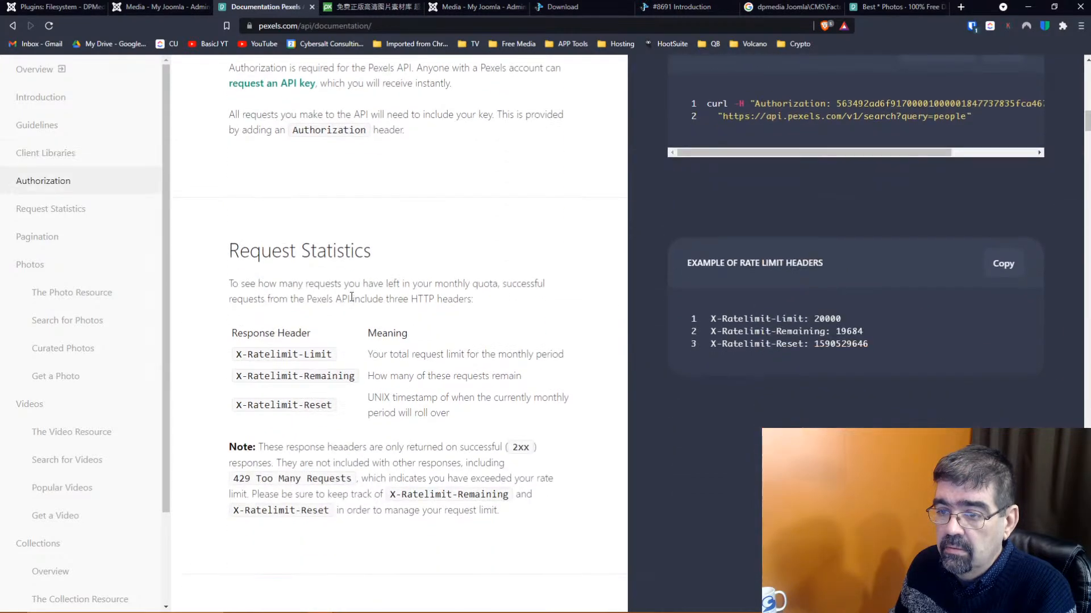
pyautogui.scroll(-16, 351, 297)
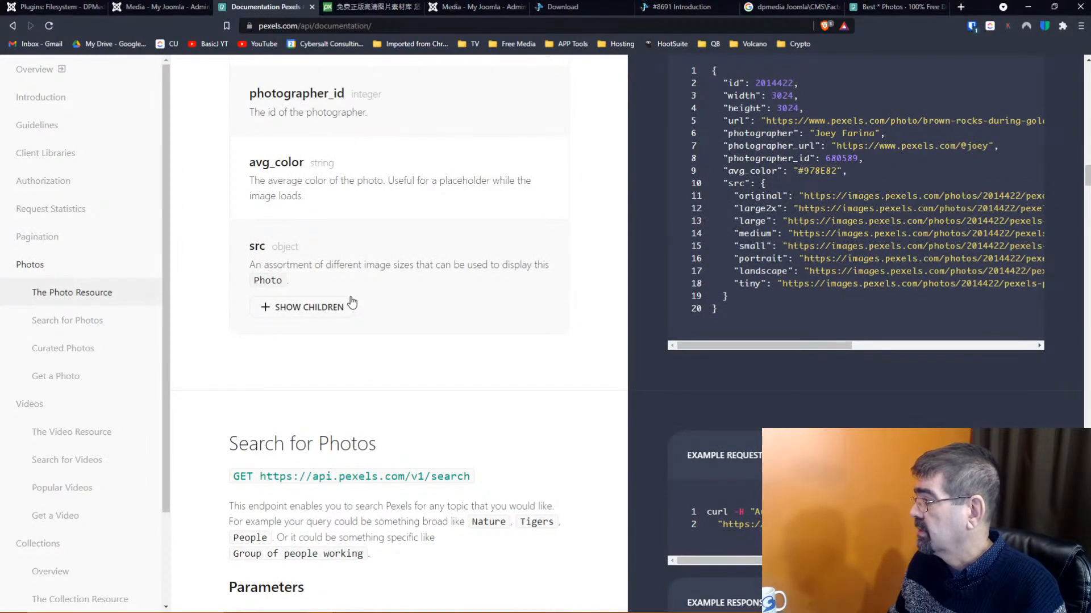
pyautogui.scroll(20, 351, 302)
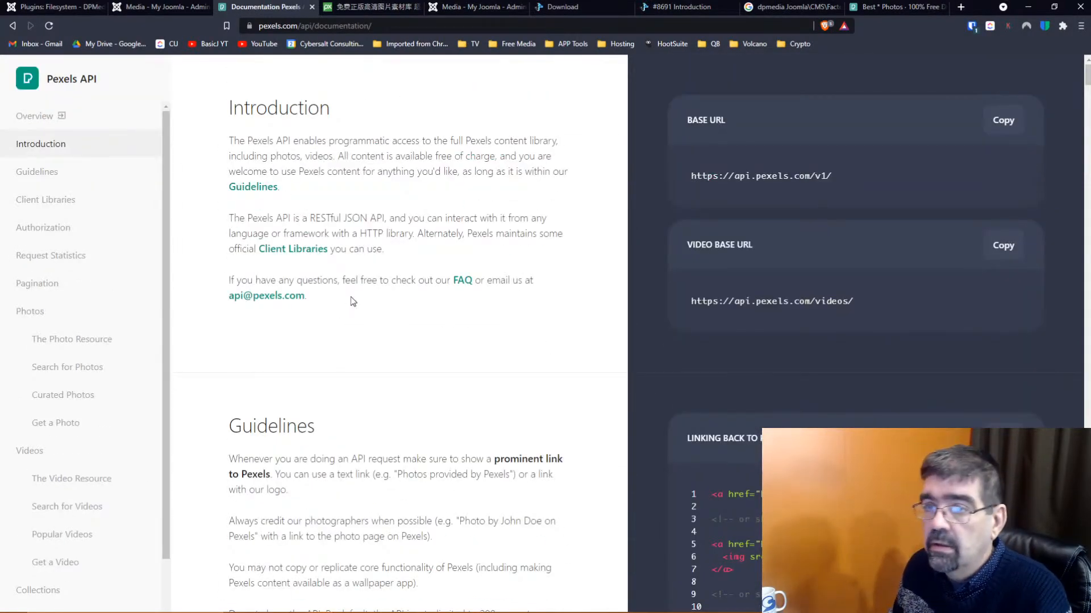
pyautogui.click(156, 8)
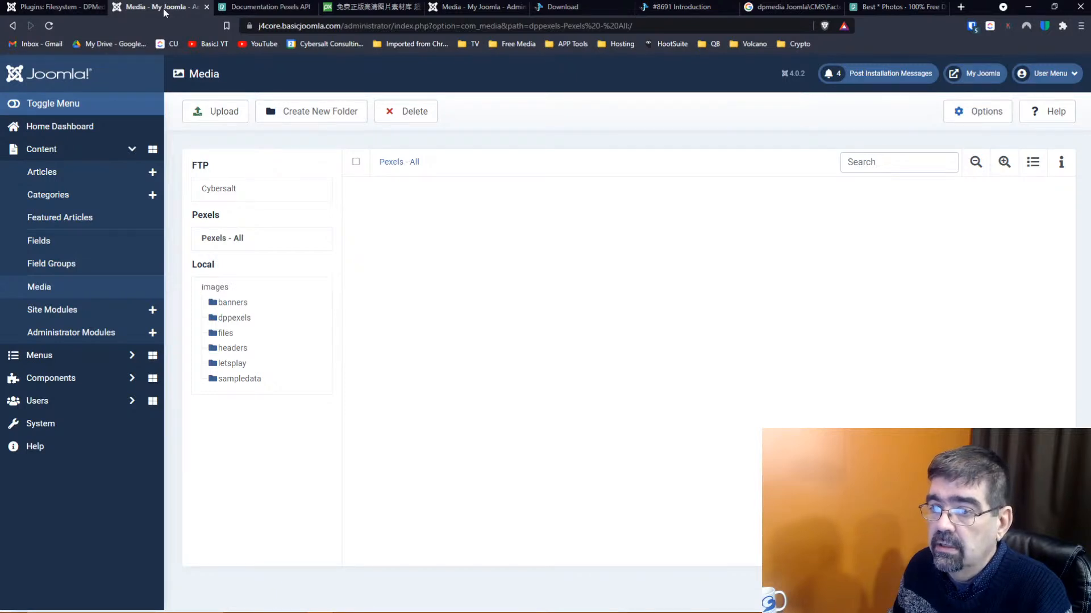
# Filter the media manager with the search term 'train' and toggle the folder details panel
pyautogui.click(896, 161)
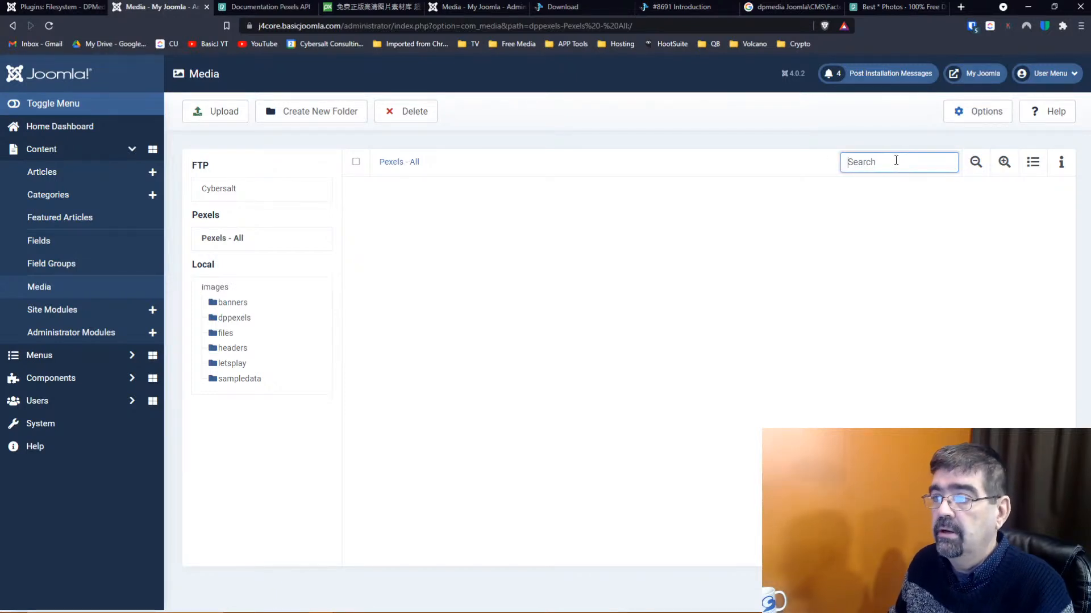
pyautogui.write('train')
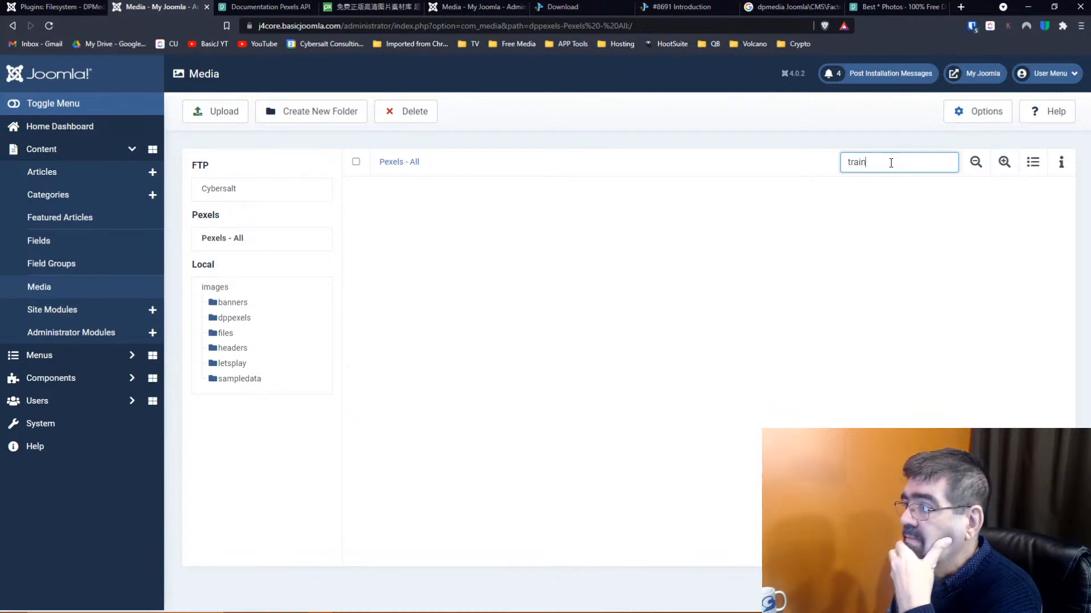
pyautogui.click(1060, 165)
pyautogui.click(1058, 170)
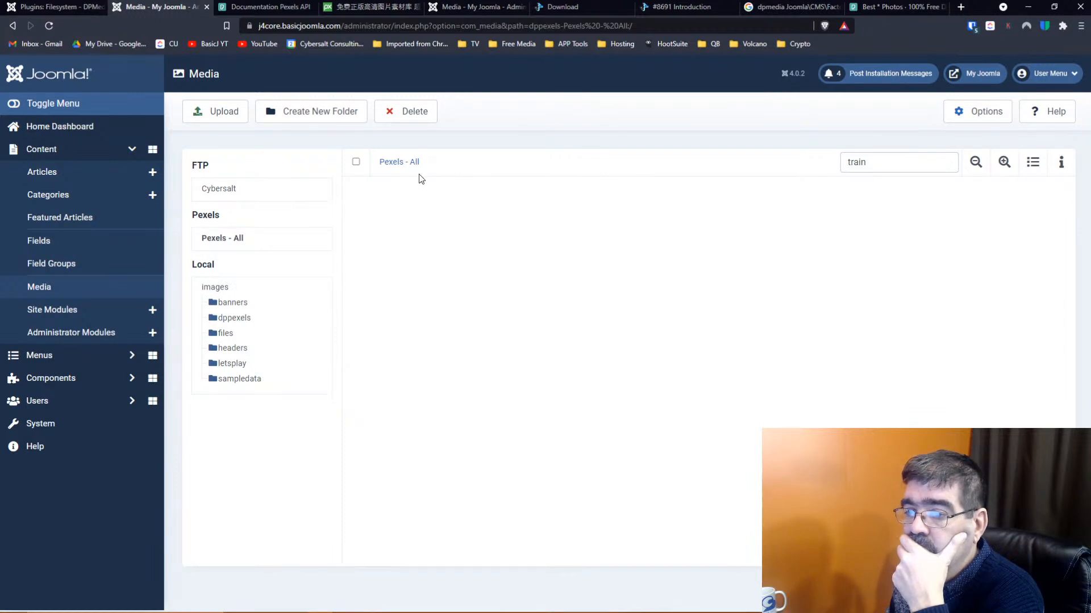
# Switch between Cybersalt FTP and Pexels - All and clear the 'train' search filter
pyautogui.click(219, 188)
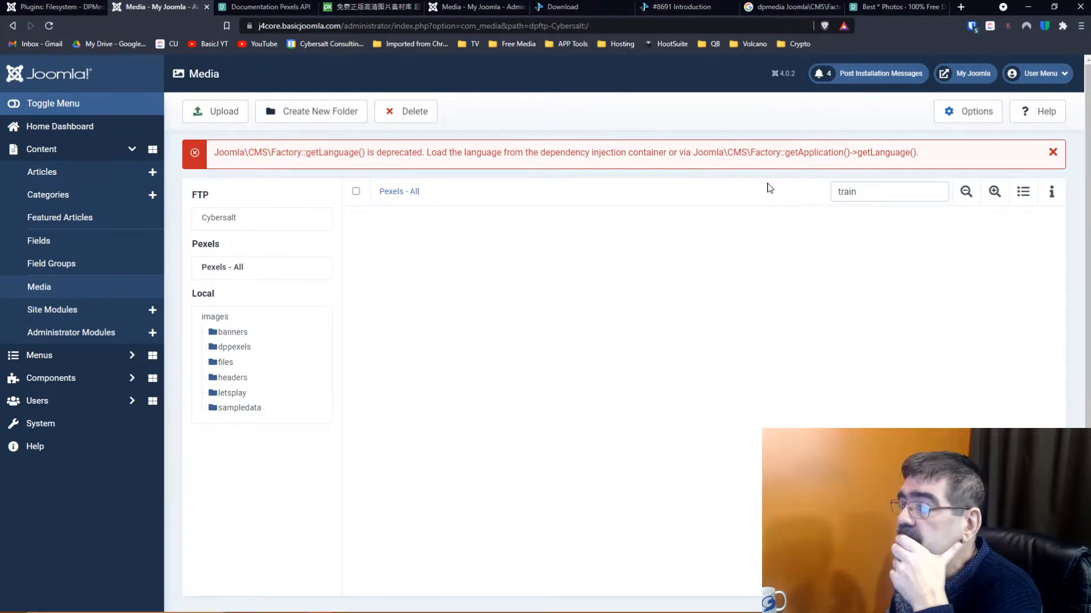
pyautogui.click(266, 271)
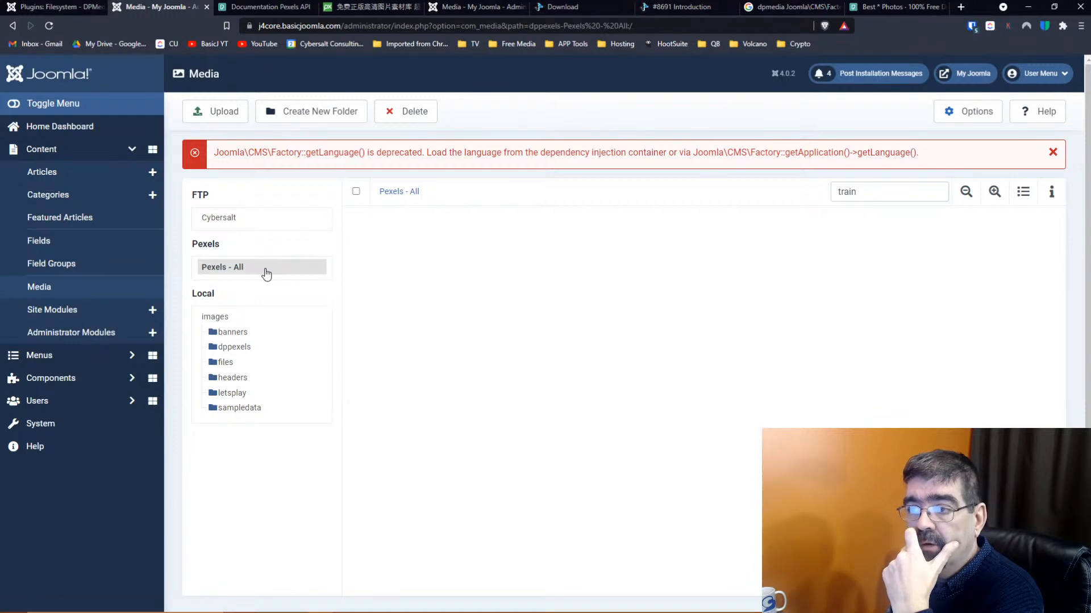
pyautogui.click(212, 217)
pyautogui.moveTo(920, 223); pyautogui.dragTo(806, 224)
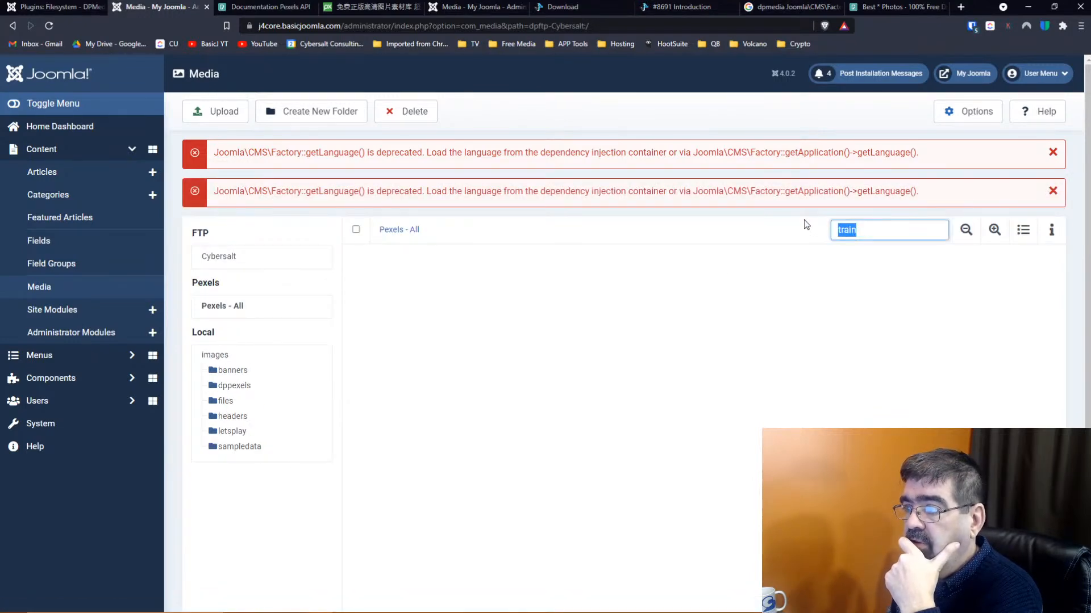
pyautogui.press('BackSpace')
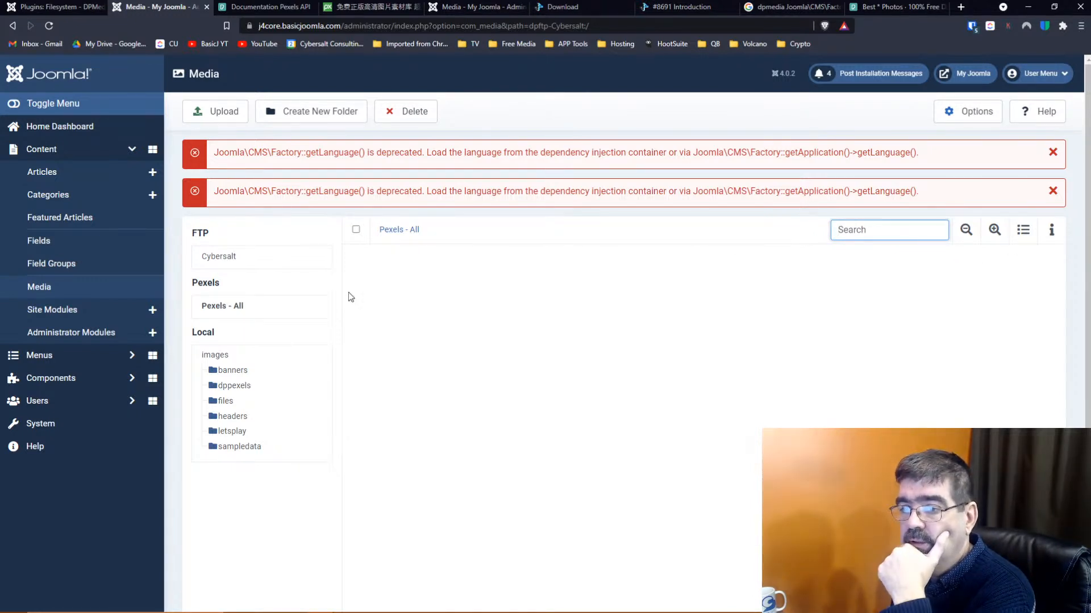
pyautogui.click(230, 309)
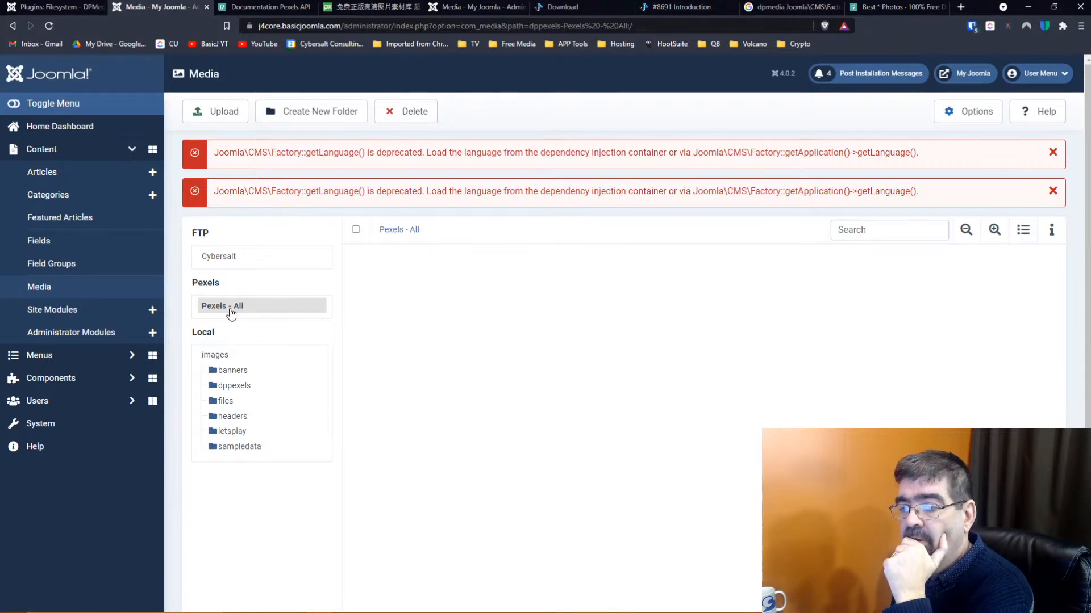
# Check images/dppexels and Pexels - All, then return to the Pexels plugin settings
pyautogui.click(235, 387)
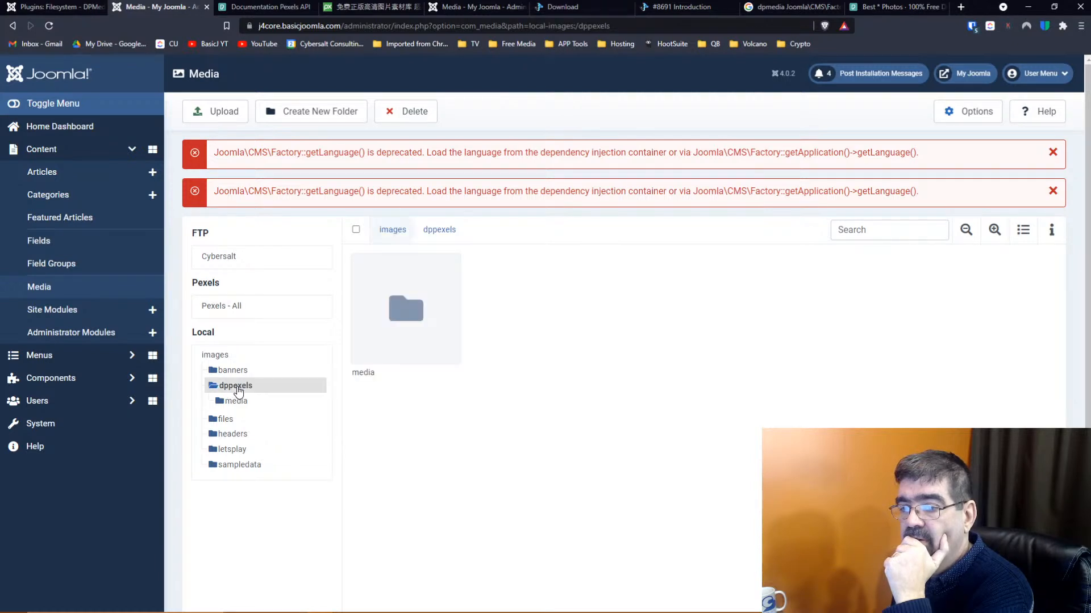
pyautogui.click(239, 310)
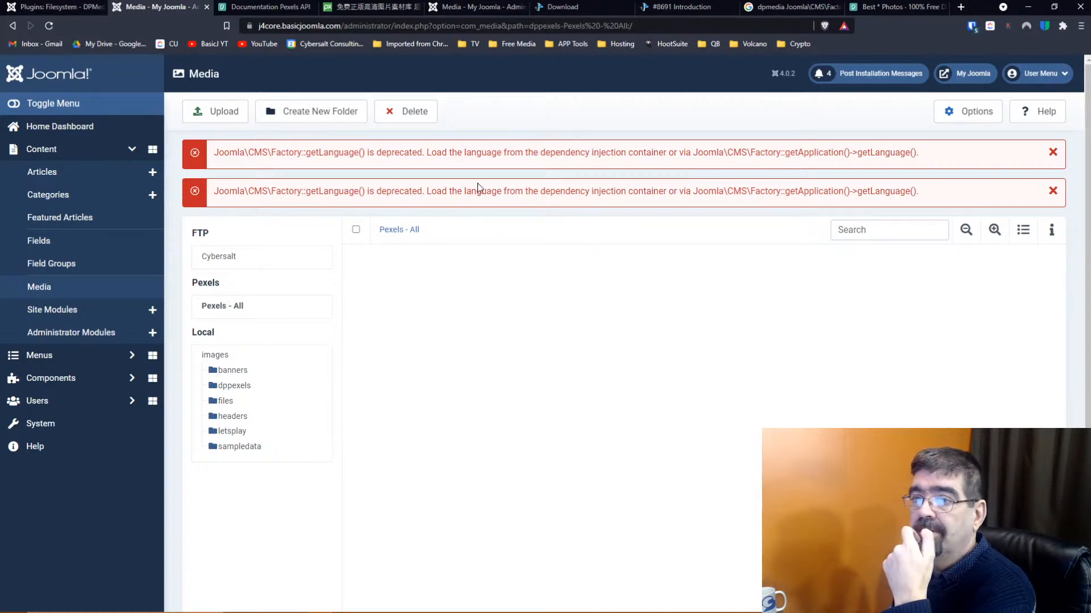
pyautogui.click(63, 7)
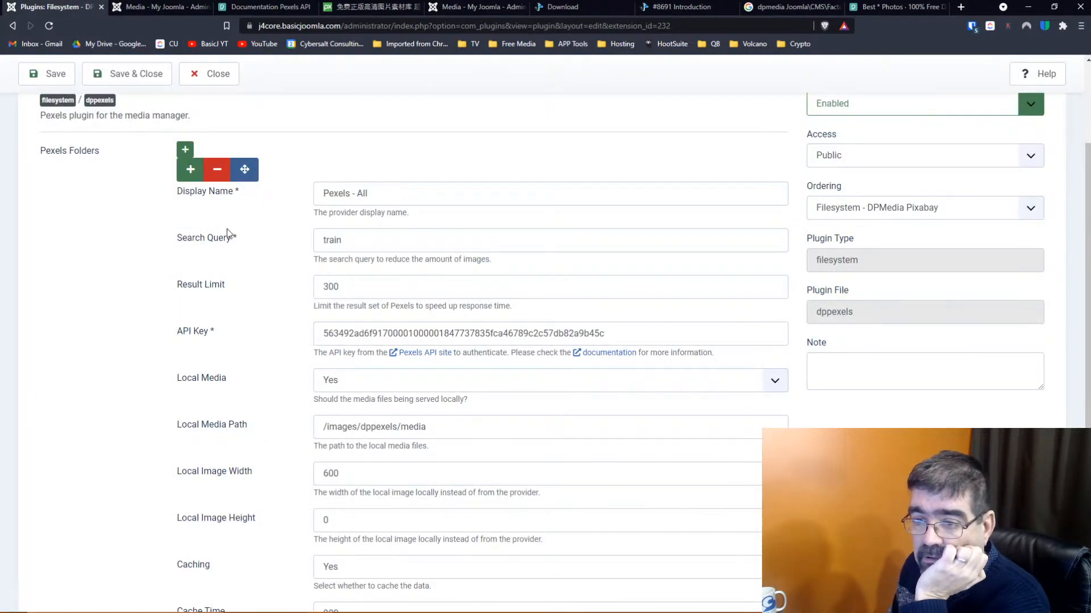
# Toggle the Pexels plugin's Local Media between No and Yes, leaving it on No
pyautogui.scroll(-2, 221, 233)
pyautogui.click(328, 276)
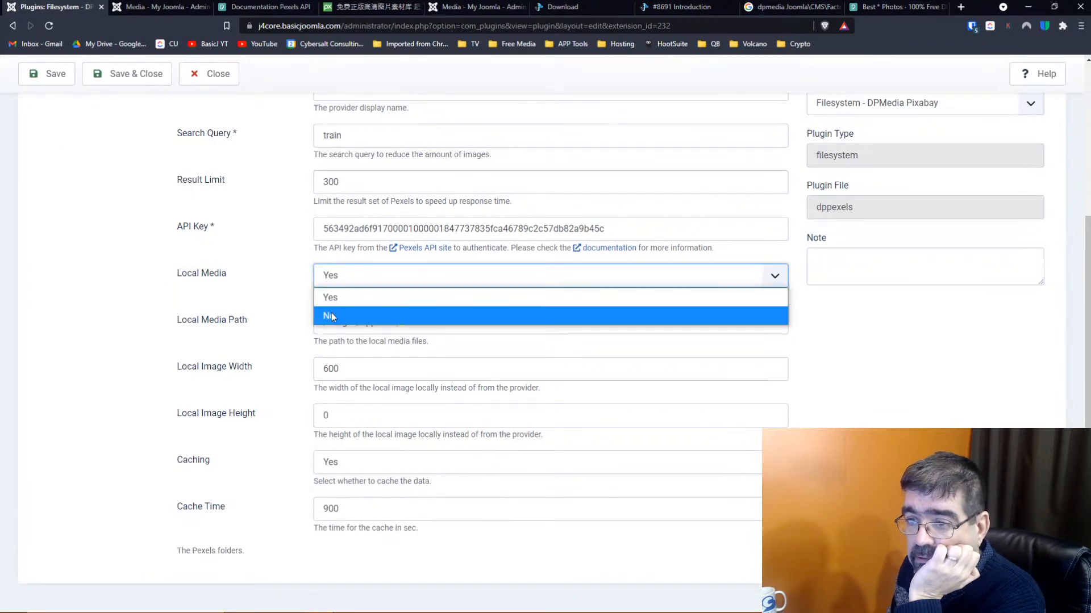
pyautogui.click(331, 313)
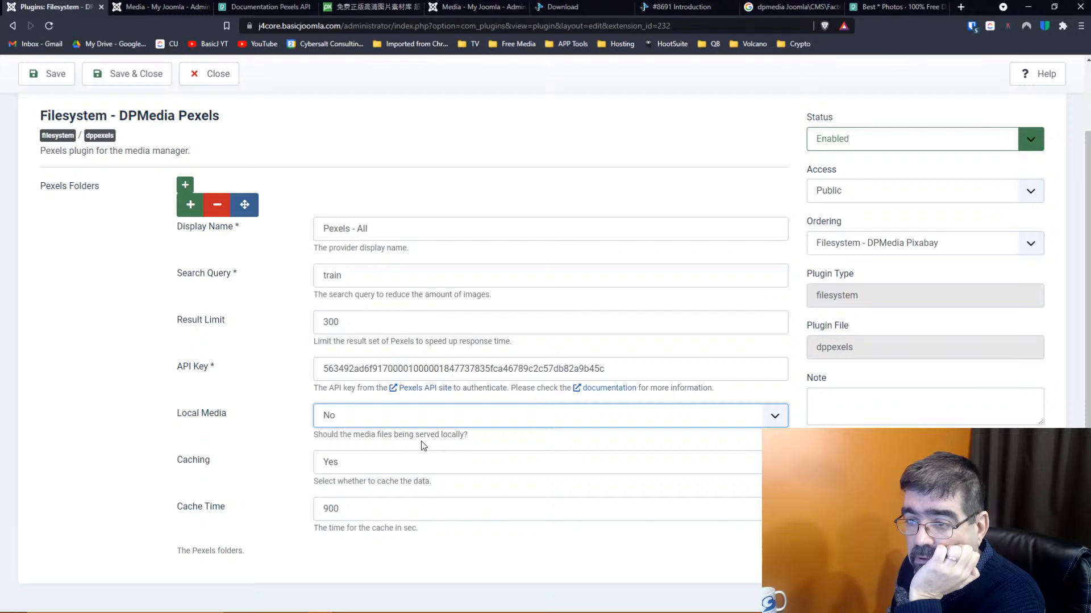
pyautogui.click(332, 420)
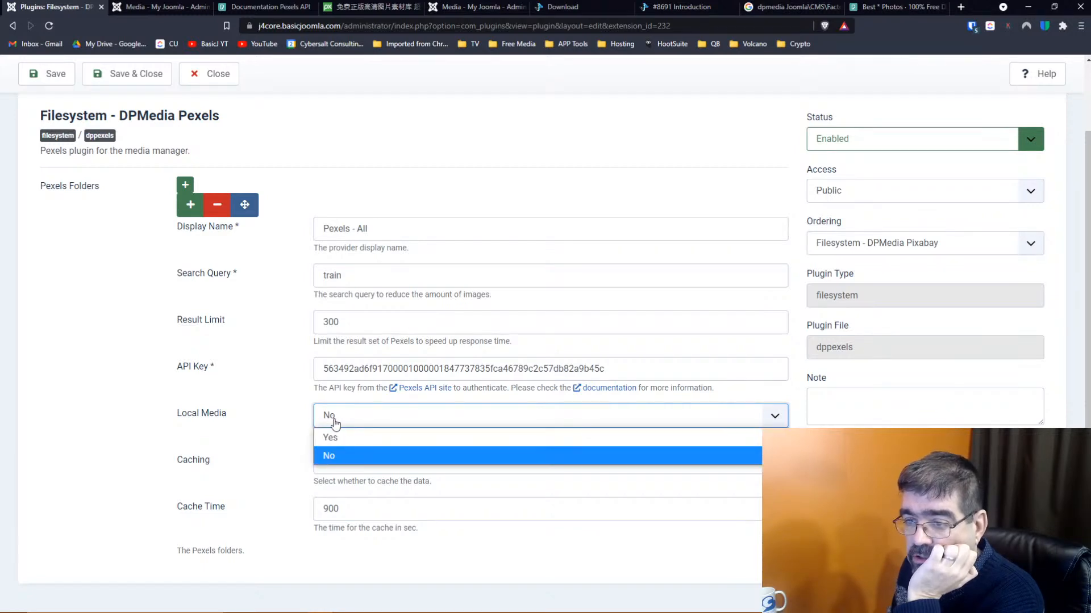
pyautogui.press('Up')
pyautogui.press('Return')
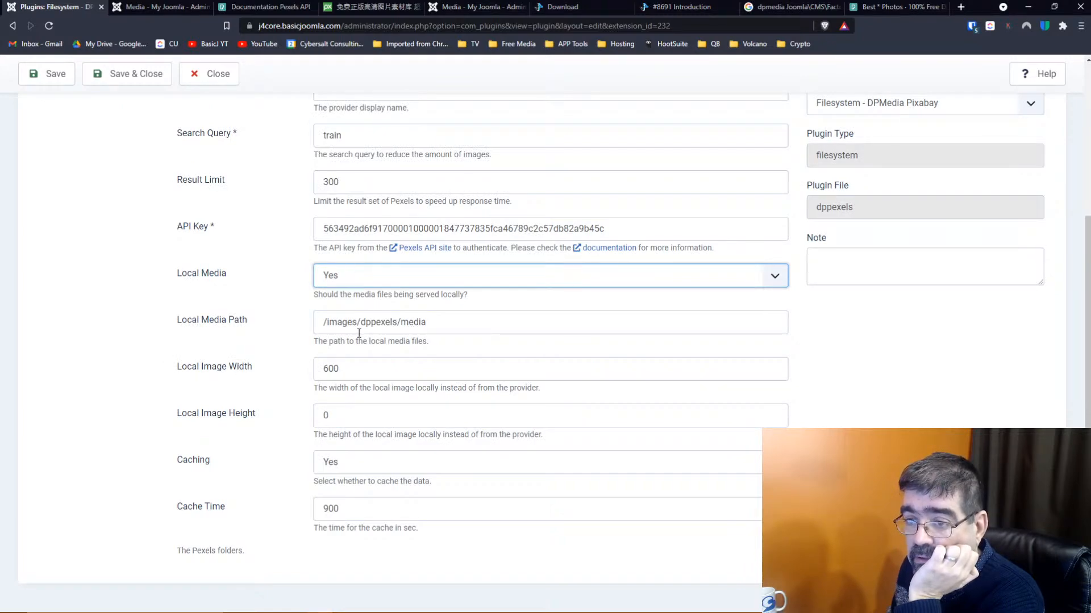
pyautogui.click(350, 278)
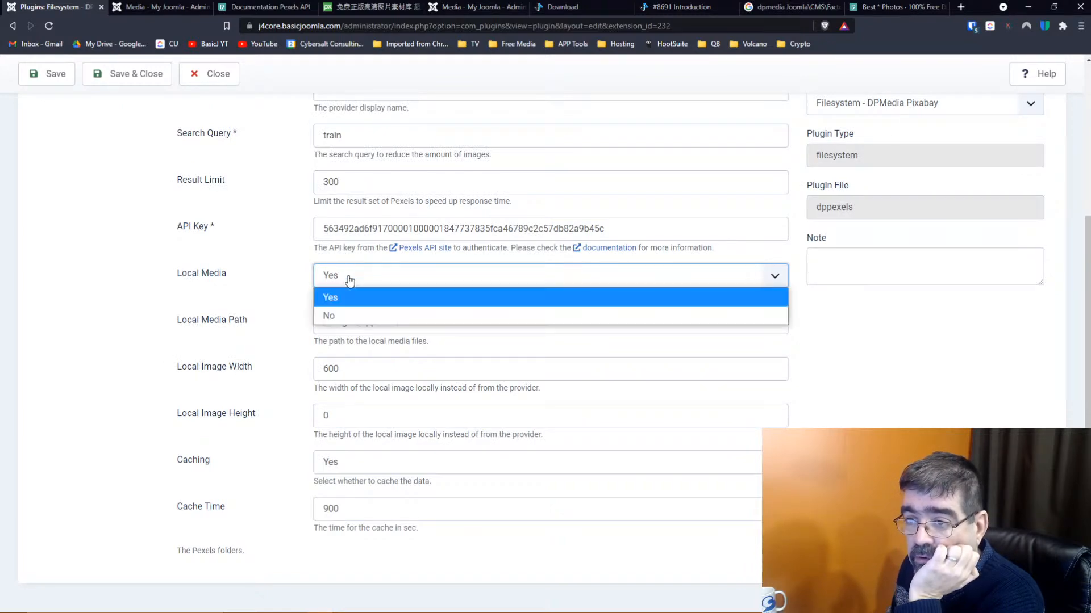
pyautogui.click(341, 313)
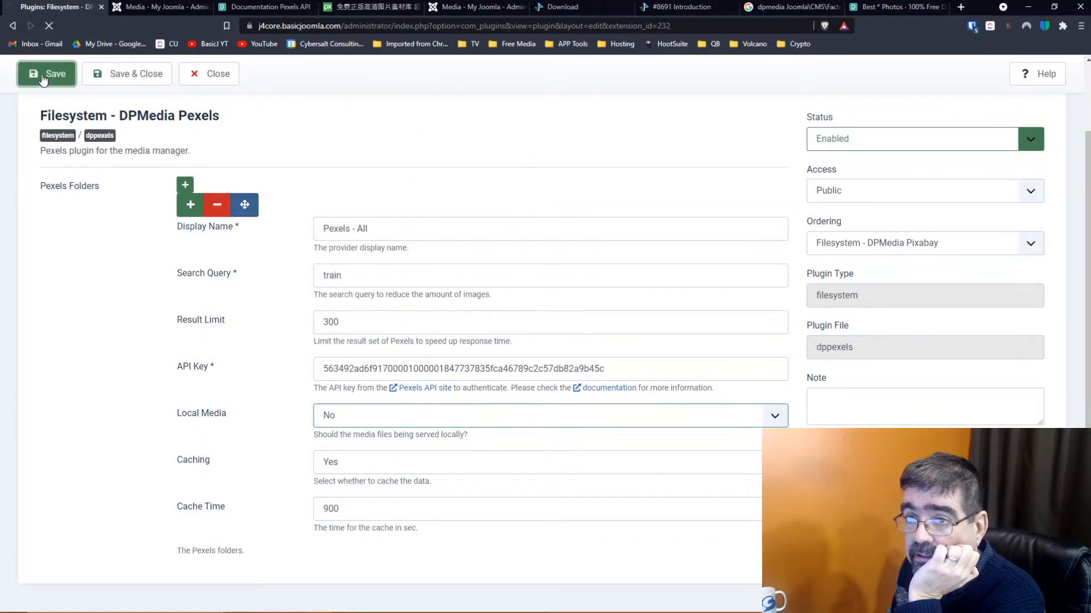
# Reload the media manager and check Pexels - All for images and error banners
pyautogui.click(154, 8)
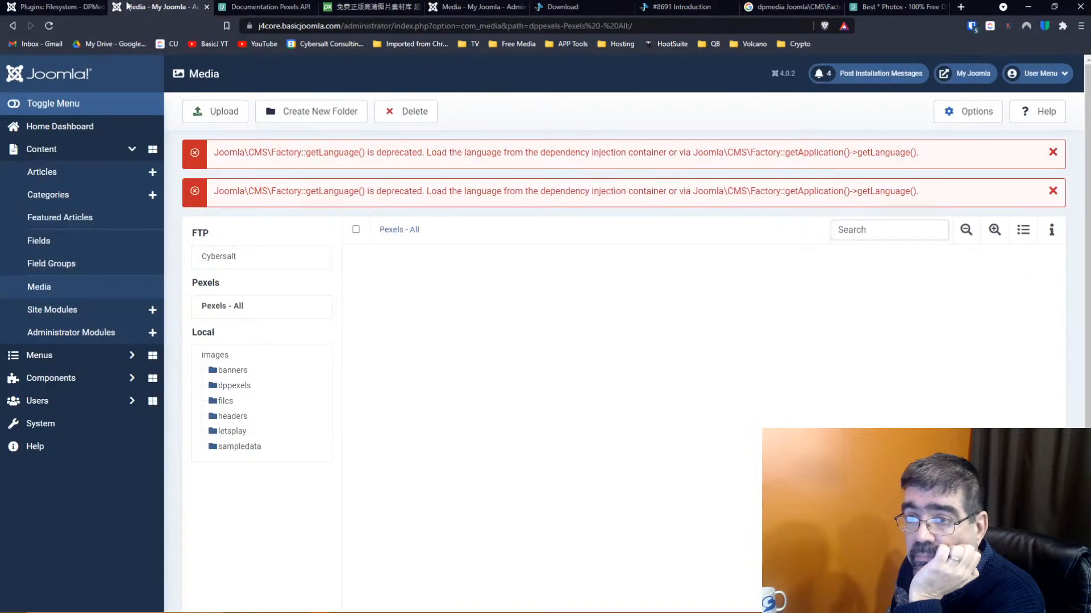
pyautogui.click(48, 26)
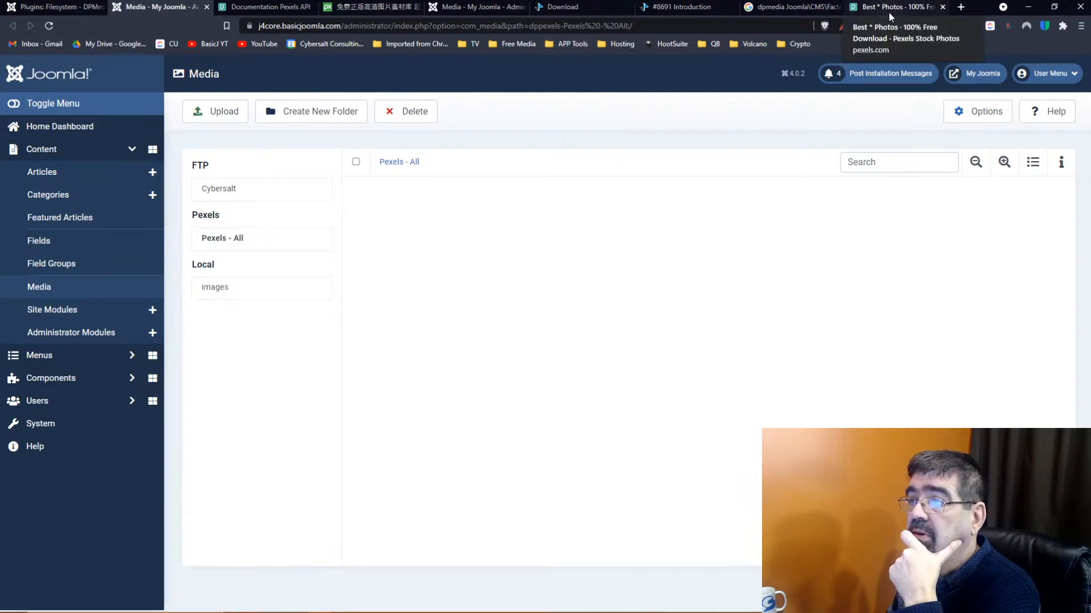
pyautogui.click(801, 7)
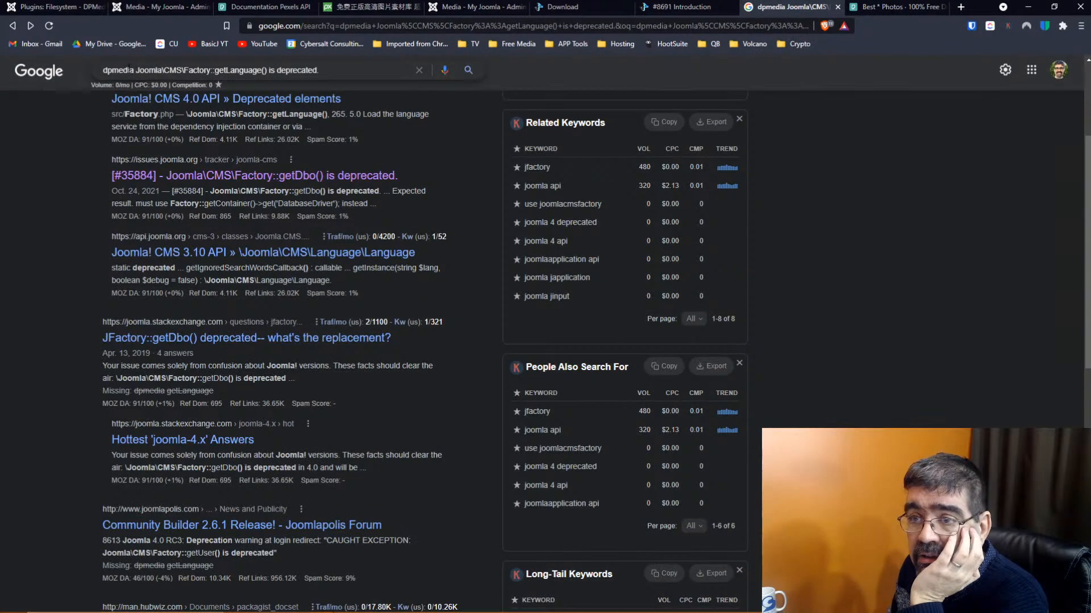
# Rerun the getLanguage deprecation search requiring "dpmedia", then return to the Pexels plugin settings
pyautogui.moveTo(136, 70); pyautogui.dragTo(343, 71)
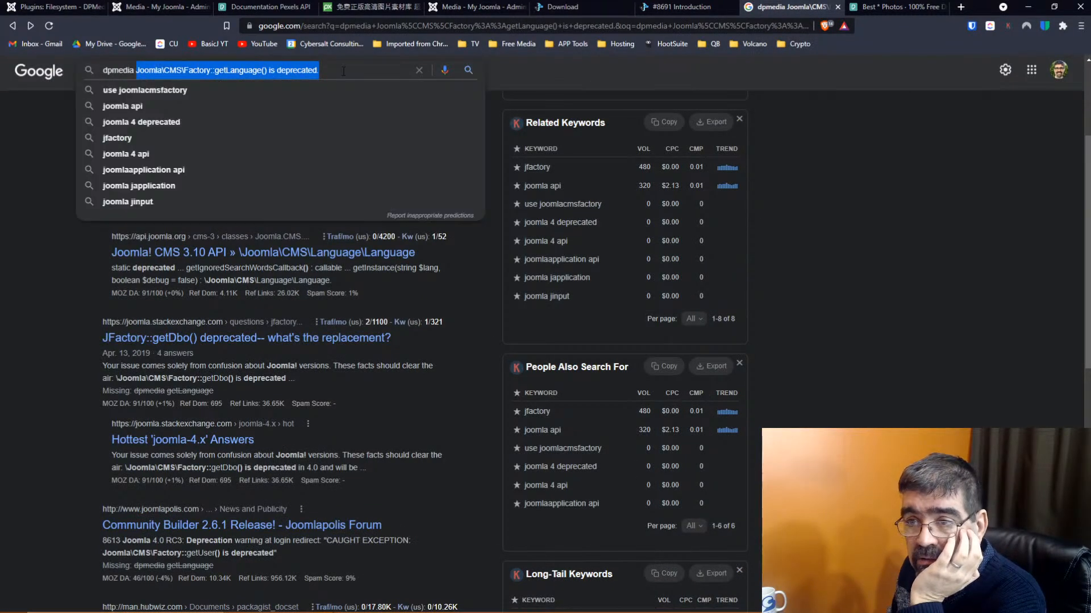
pyautogui.click(18, 274)
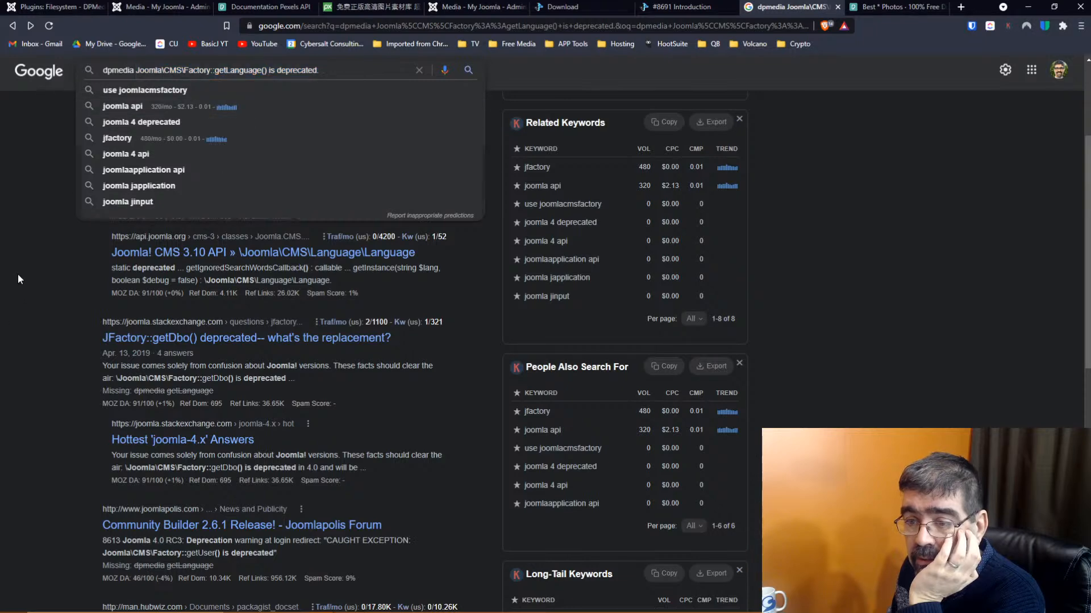
pyautogui.scroll(3, 46, 254)
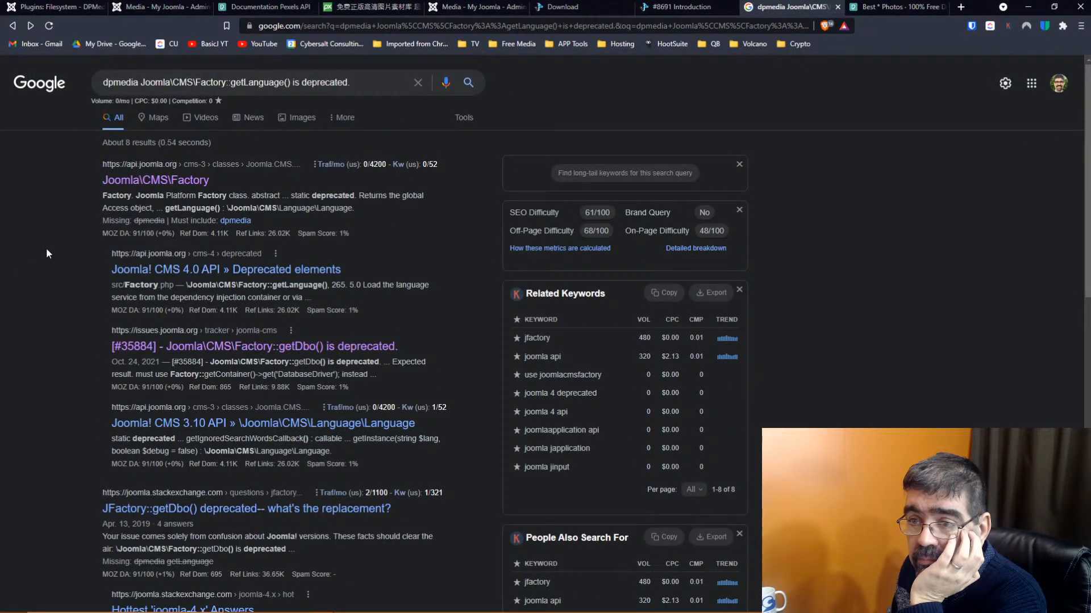
pyautogui.click(230, 221)
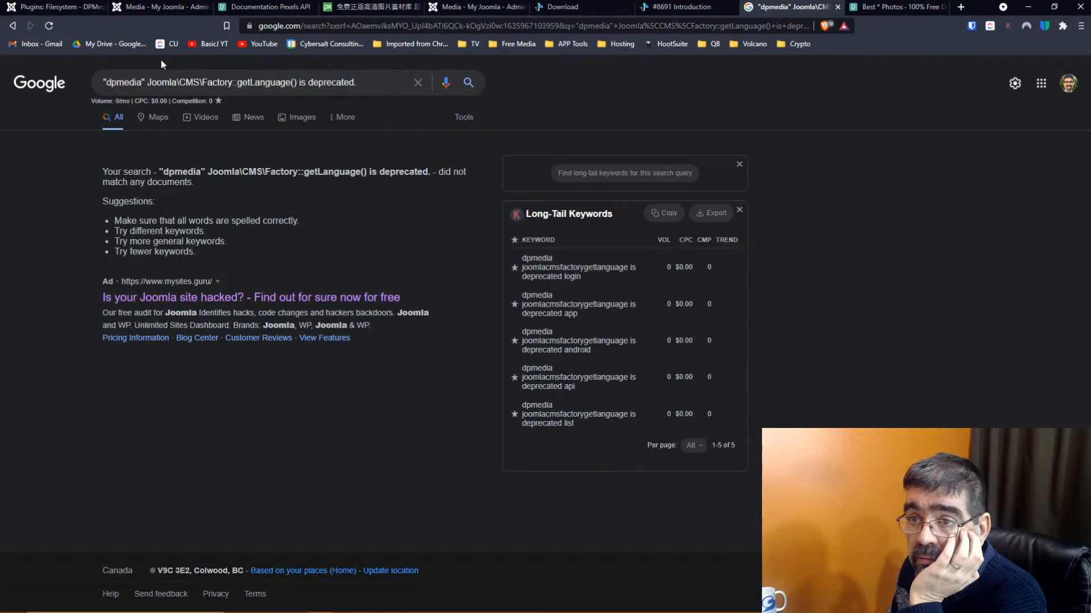
pyautogui.click(42, 6)
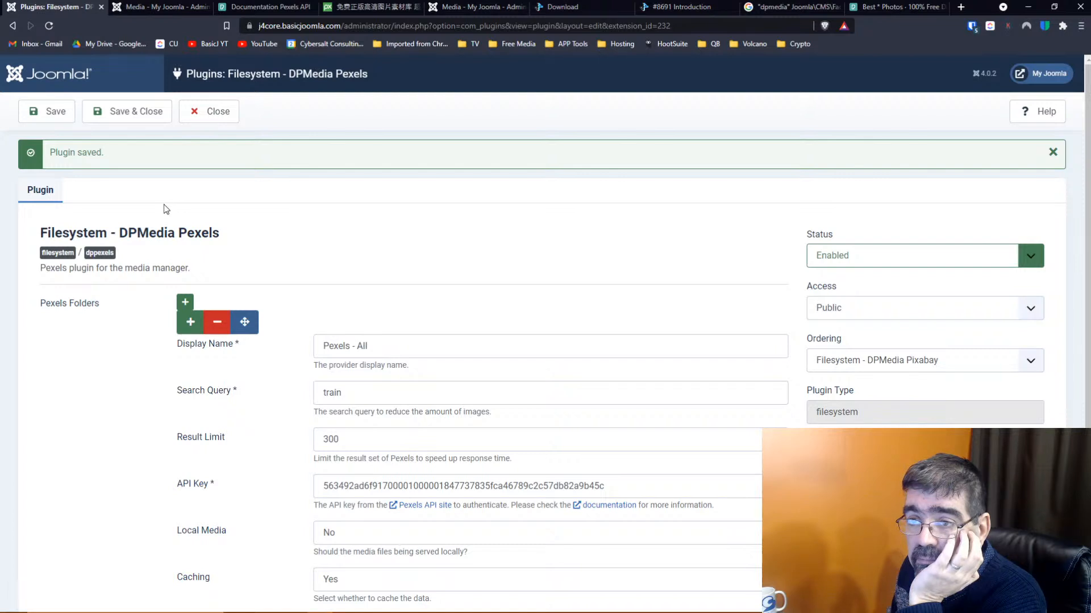
# Close the Pexels plugin editor and check extension updates, finding JCE 2.9.17 available
pyautogui.click(210, 111)
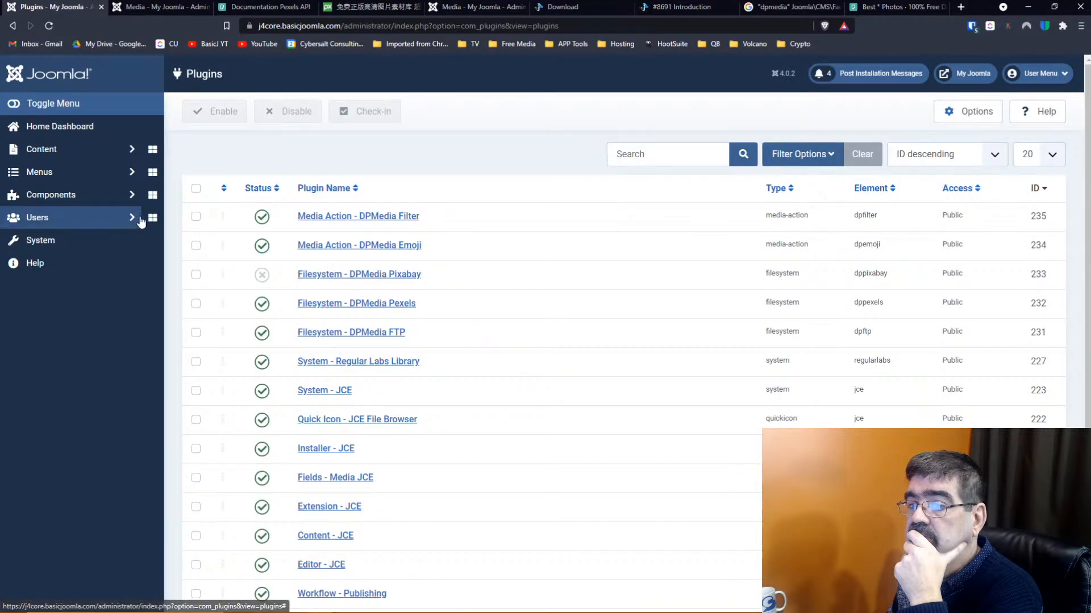
pyautogui.click(46, 249)
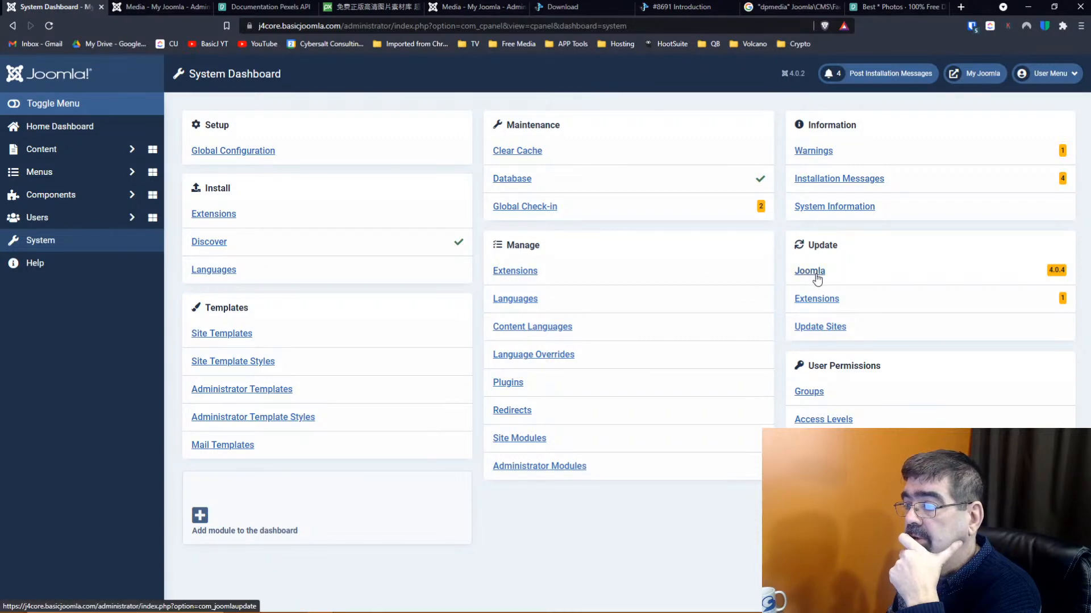
pyautogui.click(822, 304)
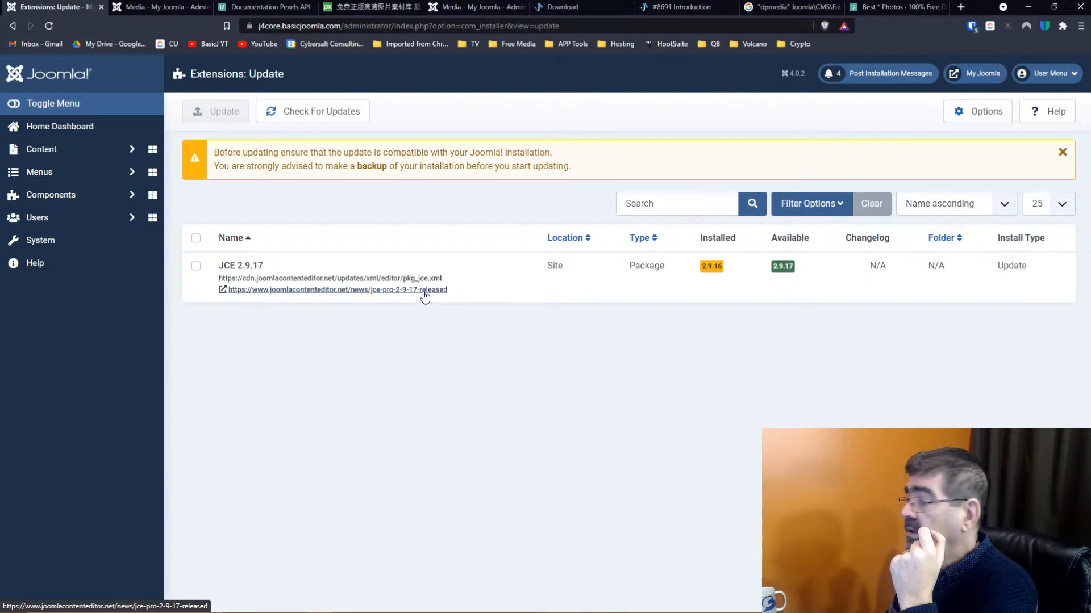
pyautogui.click(693, 8)
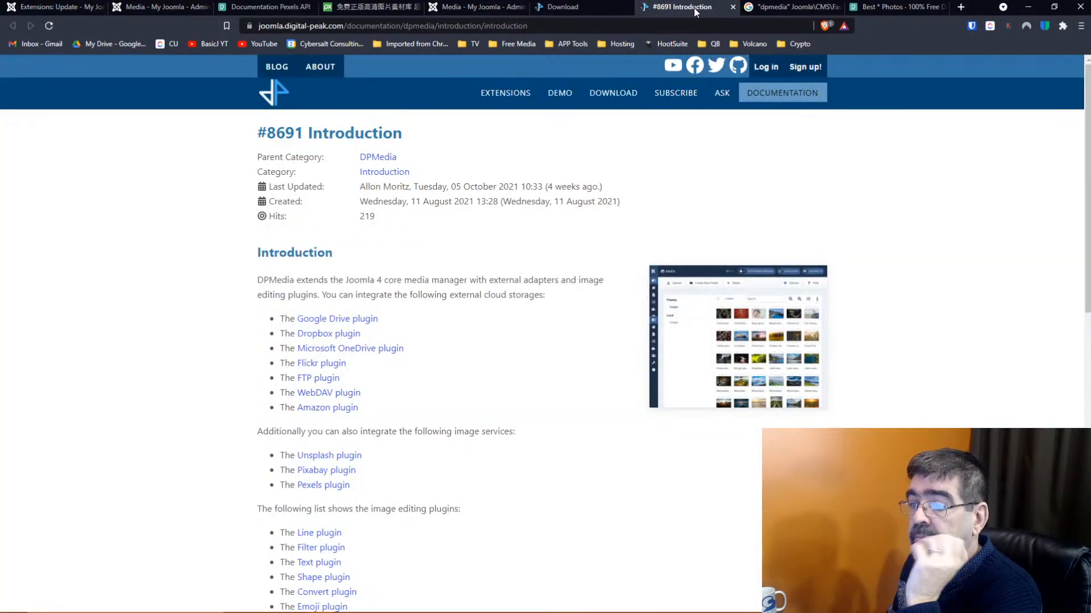
pyautogui.click(159, 6)
pyautogui.click(219, 188)
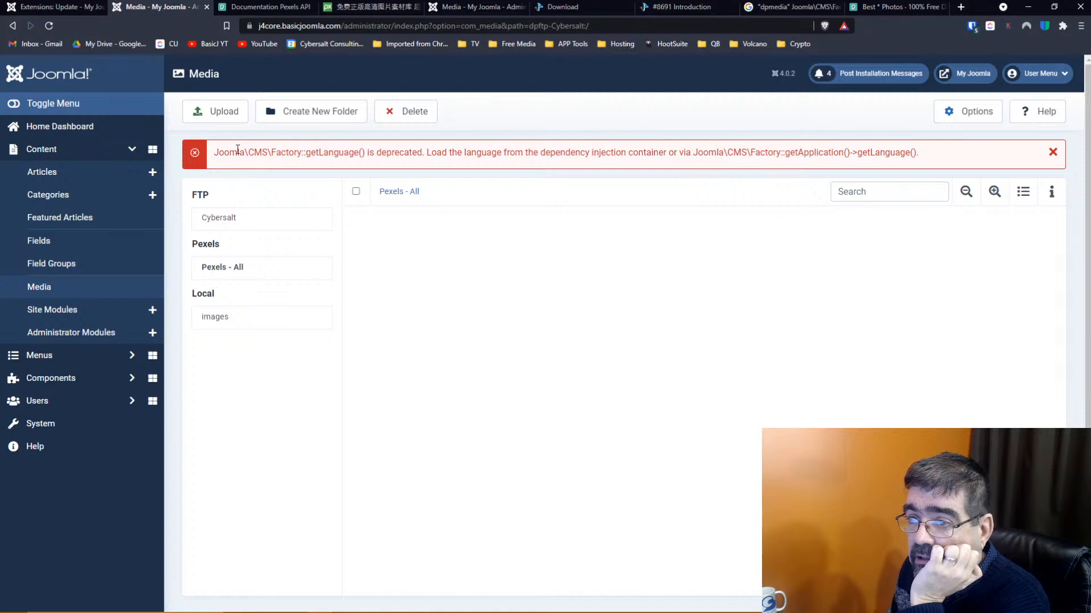
pyautogui.moveTo(215, 151); pyautogui.dragTo(442, 151)
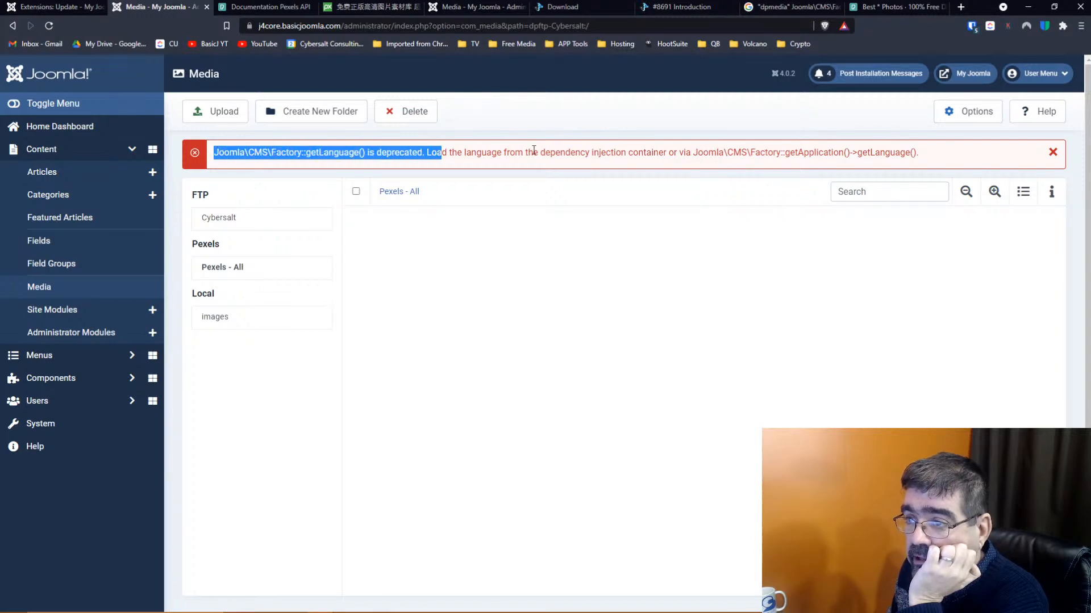
pyautogui.click(597, 151)
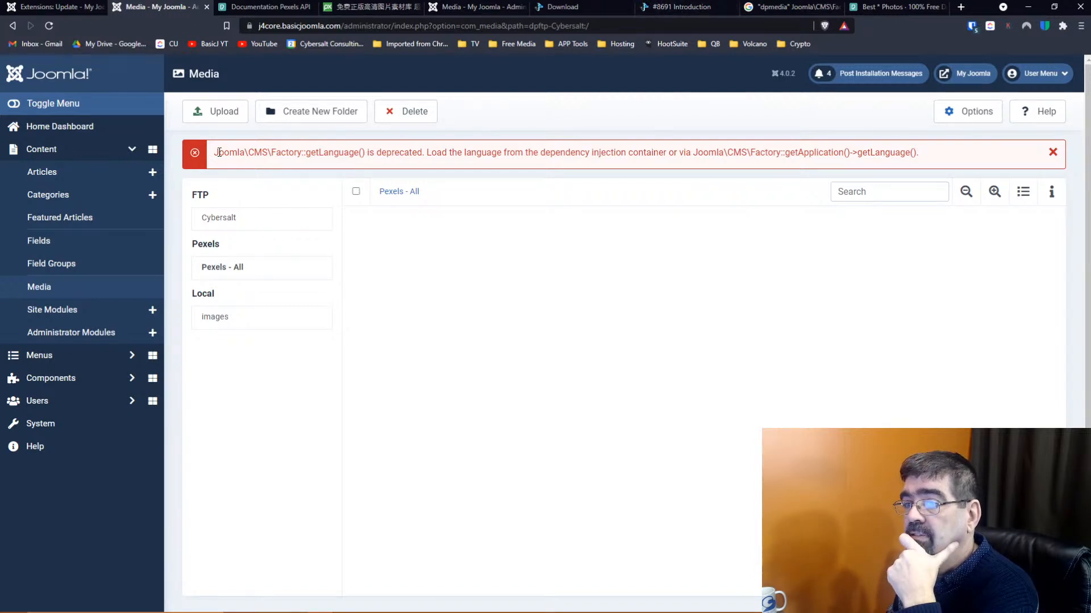
pyautogui.moveTo(214, 152); pyautogui.dragTo(910, 151)
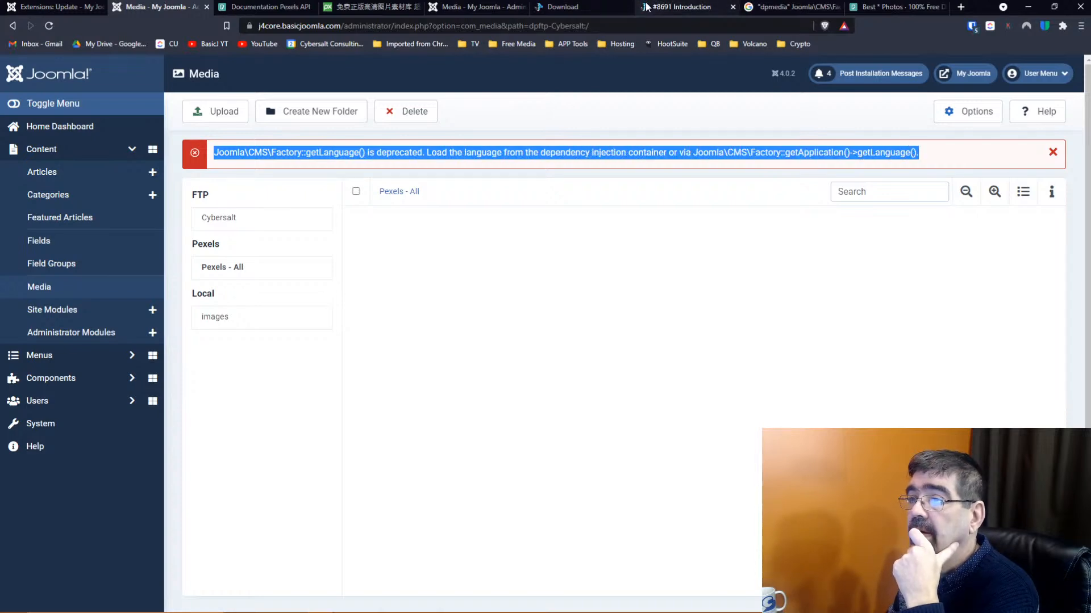
pyautogui.click(660, 8)
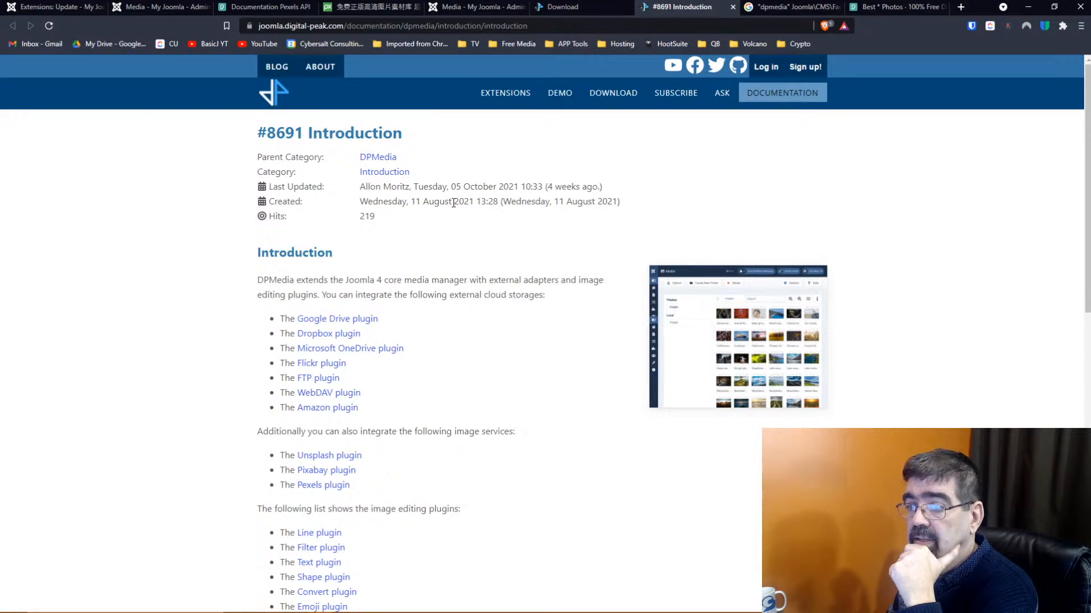
# Read through the DPMedia introduction docs, then open the Digital Peak Demo page
pyautogui.scroll(-5, 453, 202)
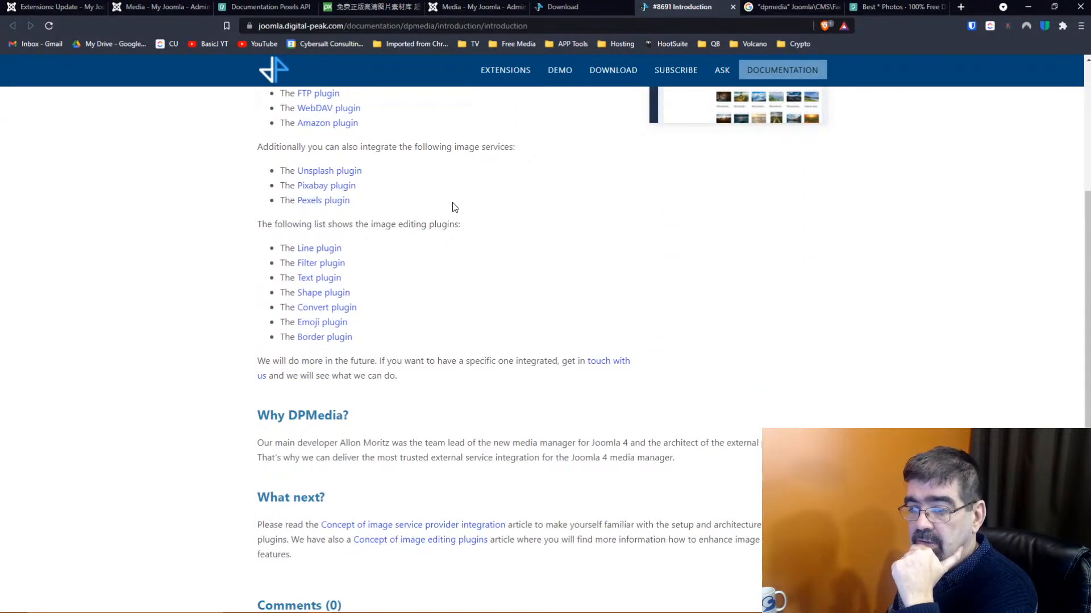
pyautogui.scroll(-4, 454, 207)
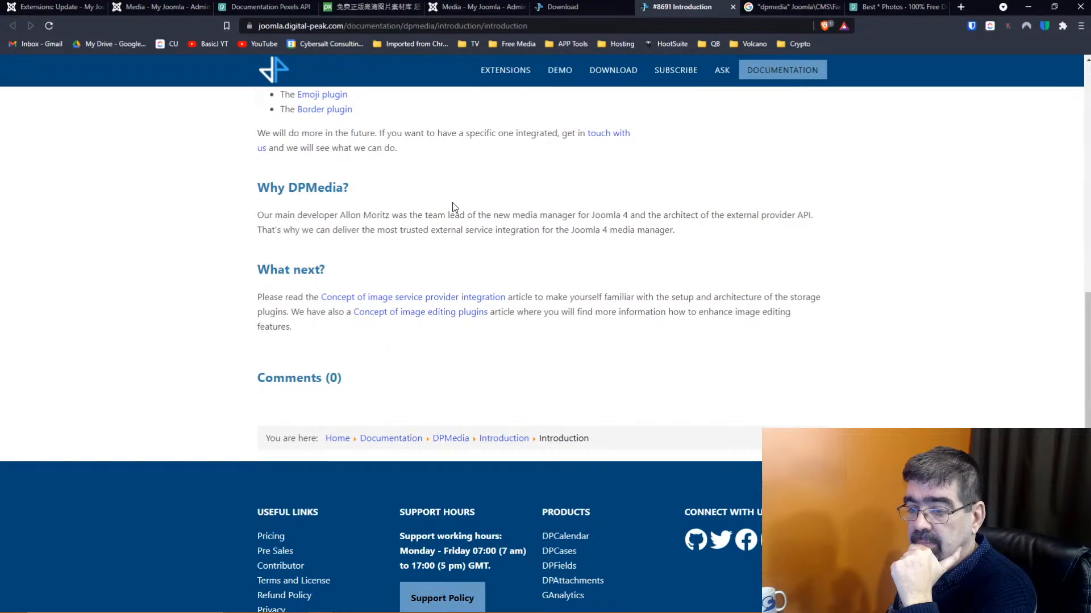
pyautogui.scroll(-1, 455, 207)
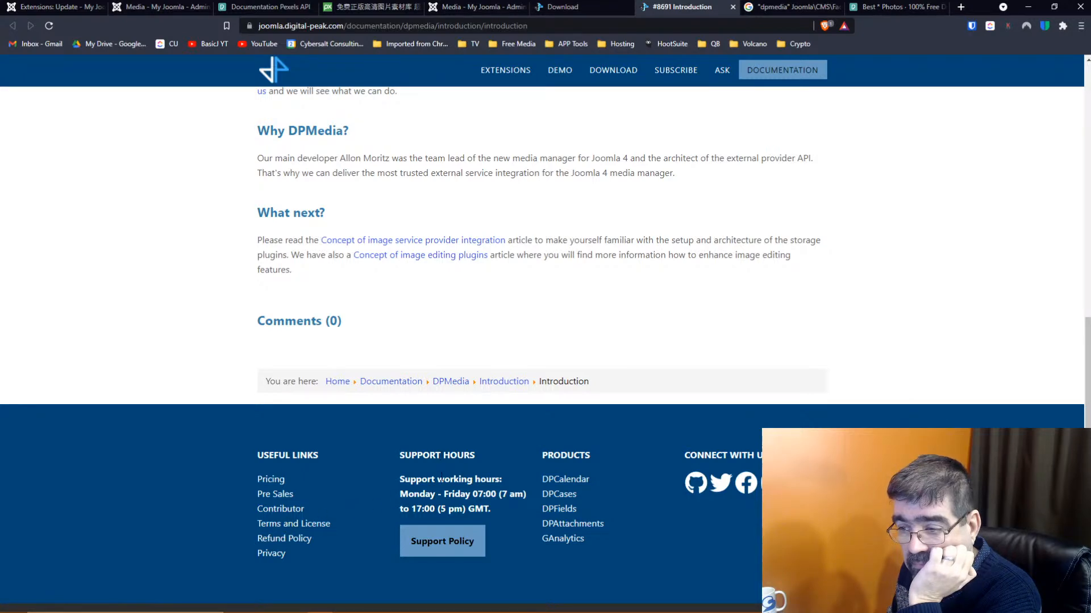
pyautogui.press('Home')
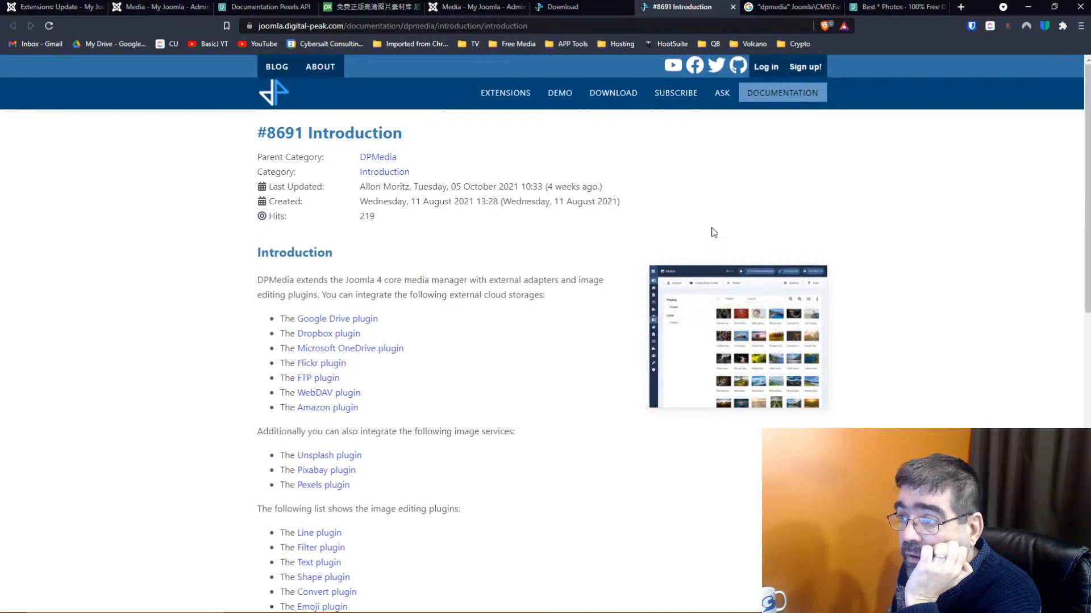
pyautogui.click(566, 98)
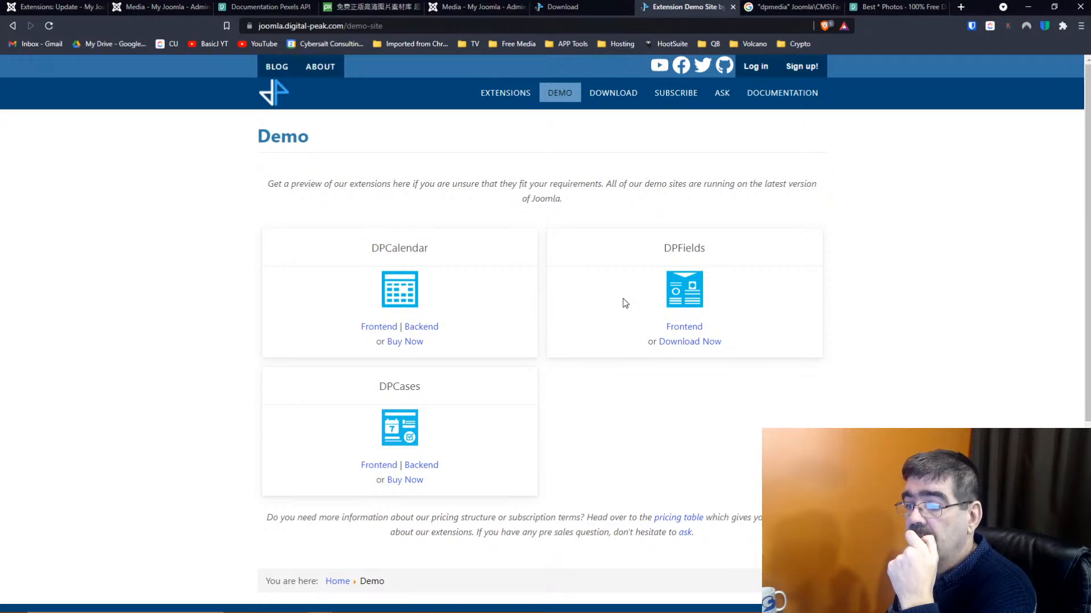
# Open the DPCases backend demo login, then return to the Demo overview
pyautogui.scroll(-2, 622, 299)
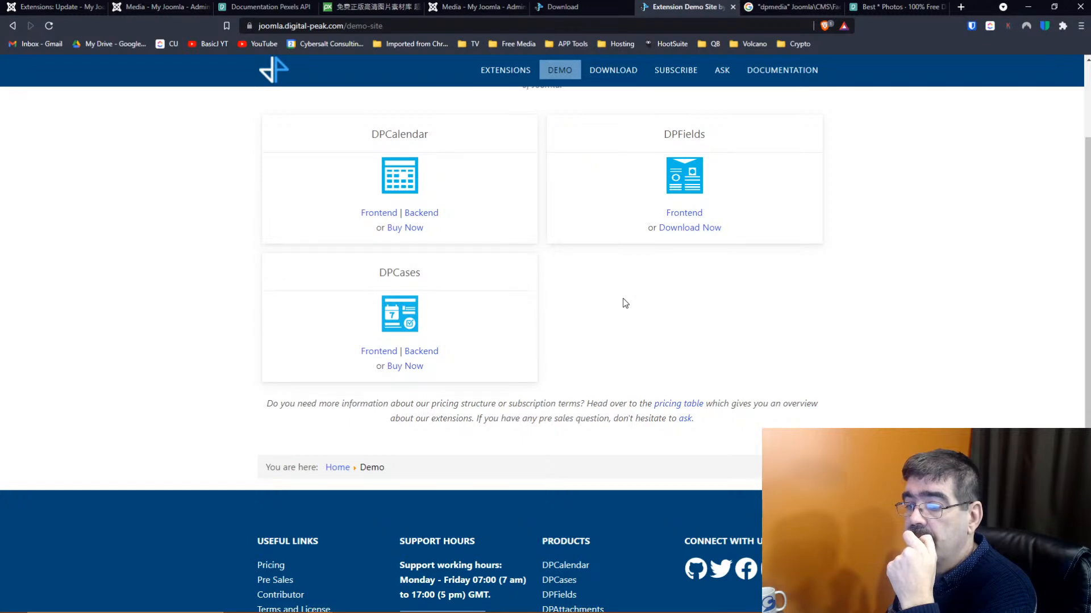
pyautogui.click(421, 354)
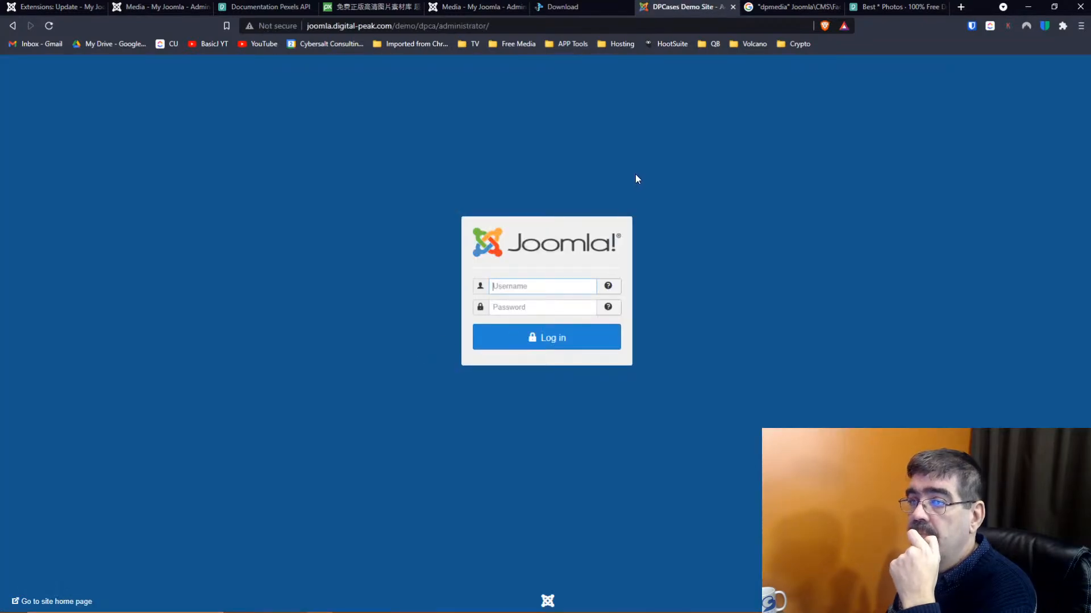
pyautogui.click(577, 7)
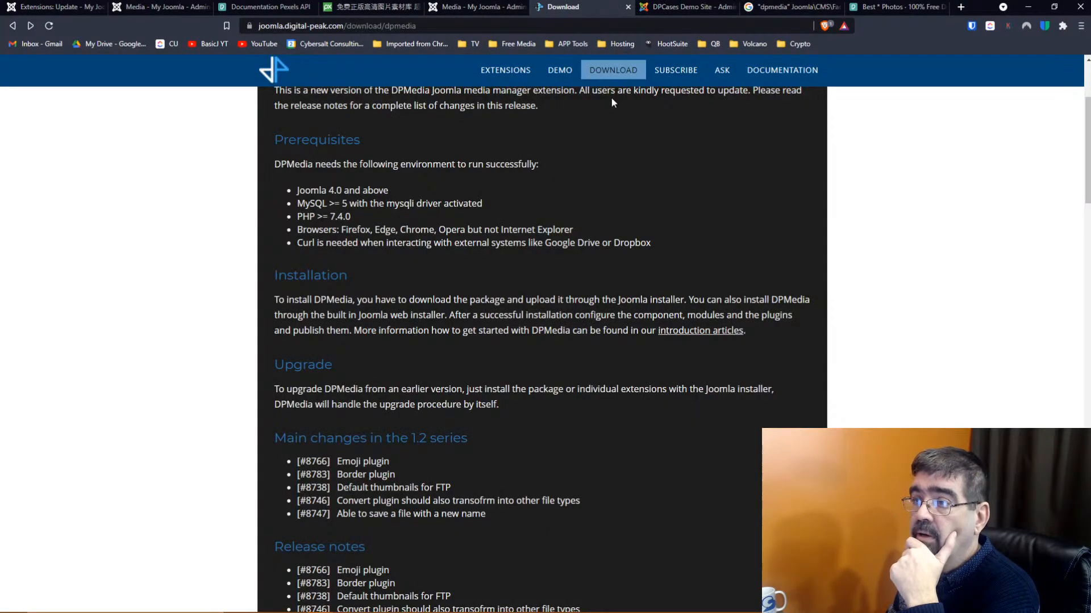
pyautogui.click(670, 6)
pyautogui.click(13, 25)
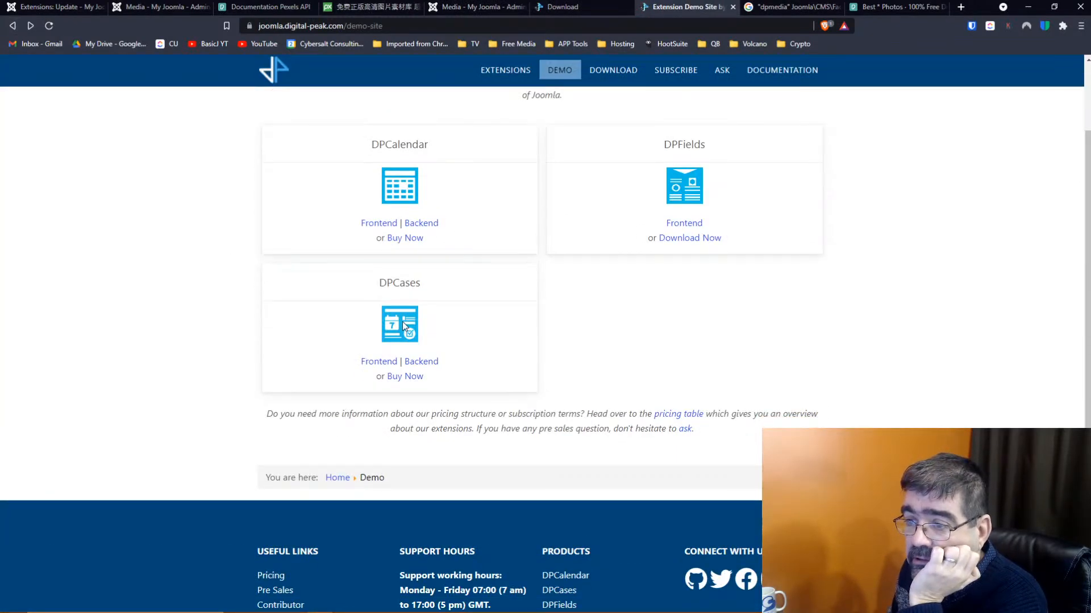
# Revisit the DPCases backend login, then open the DPCases frontend demo site
pyautogui.click(416, 367)
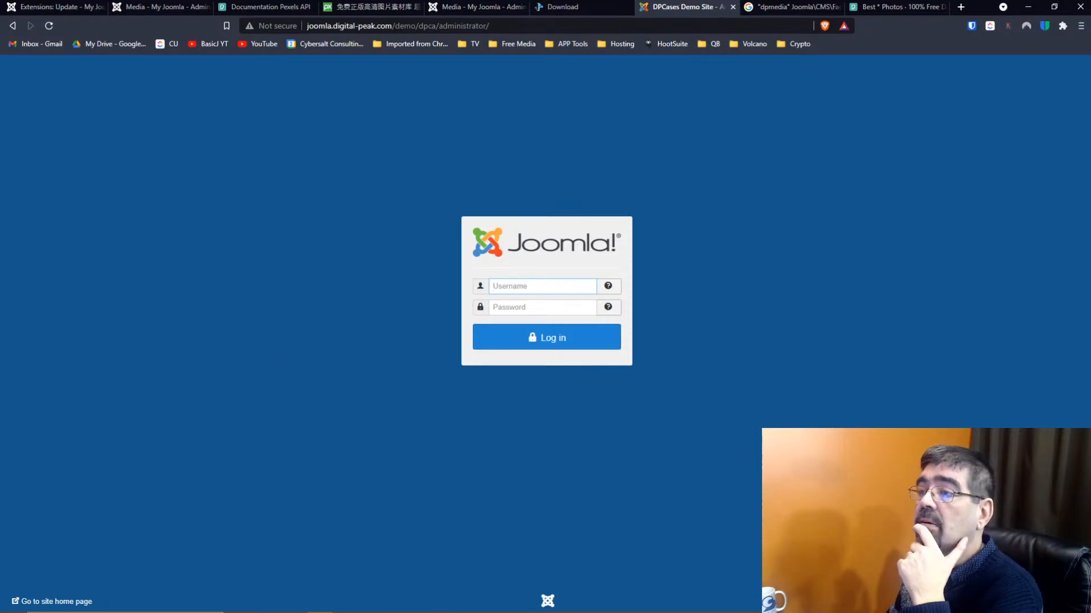
pyautogui.click(568, 7)
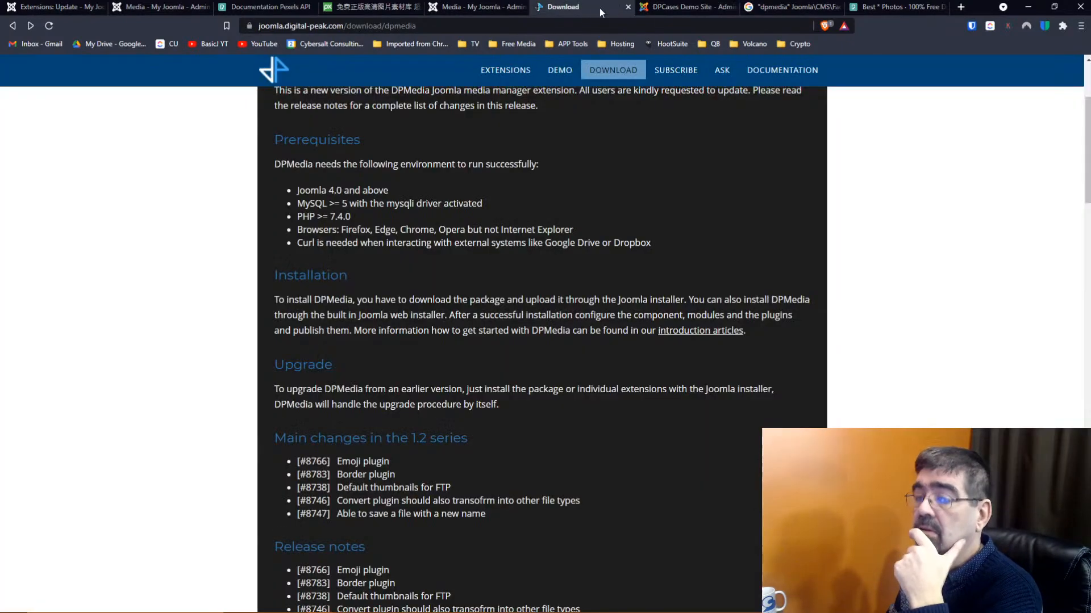
pyautogui.click(686, 7)
pyautogui.hotkey('alt', 'Left')
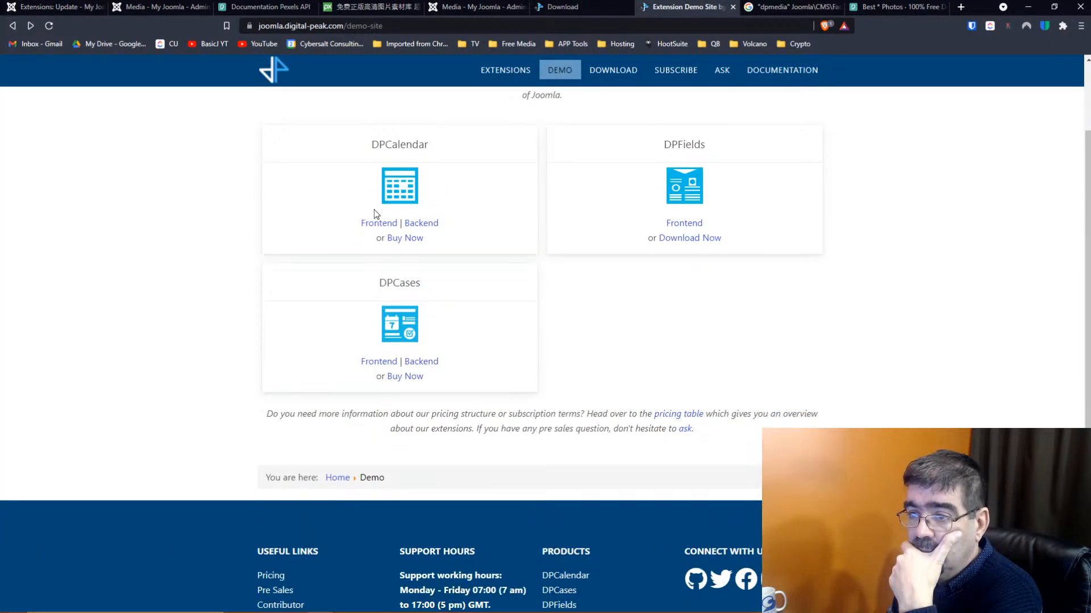
pyautogui.scroll(2, 375, 215)
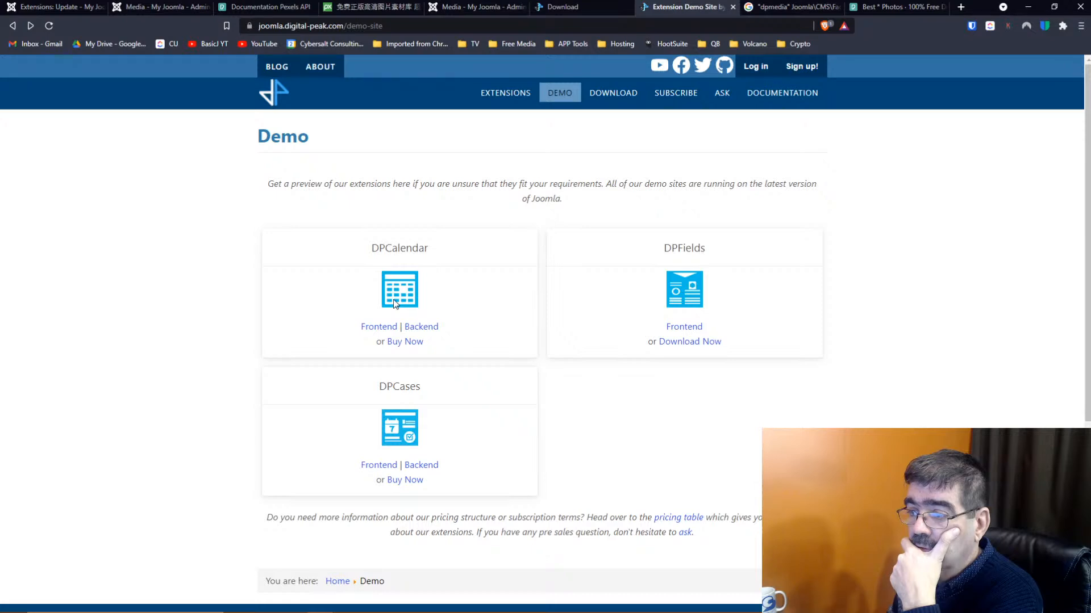
pyautogui.click(384, 465)
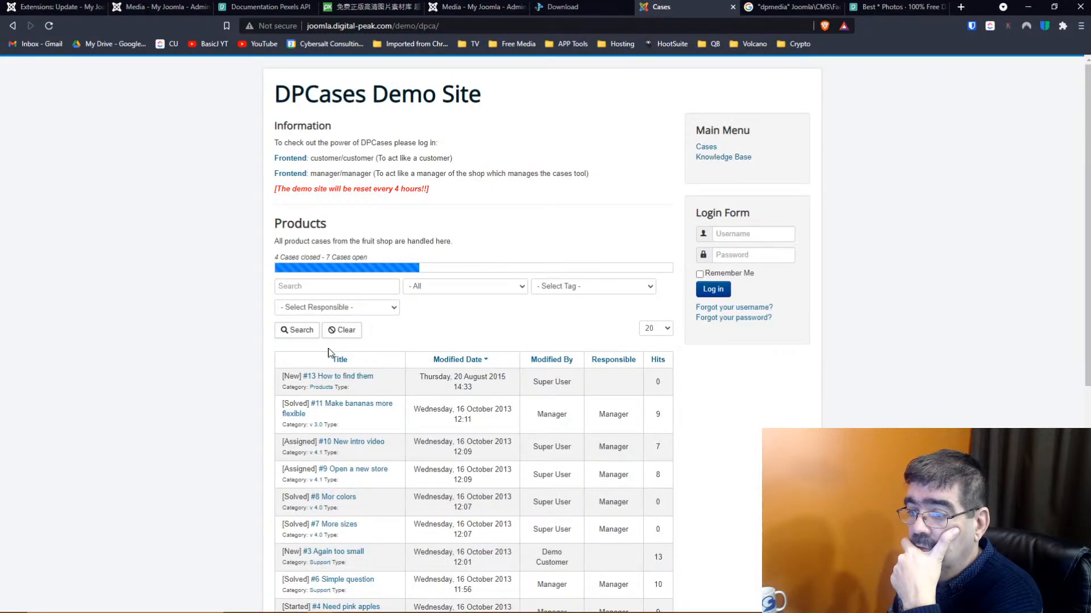
# View case #13 'How to find them', then go back twice to the Demo page
pyautogui.click(341, 377)
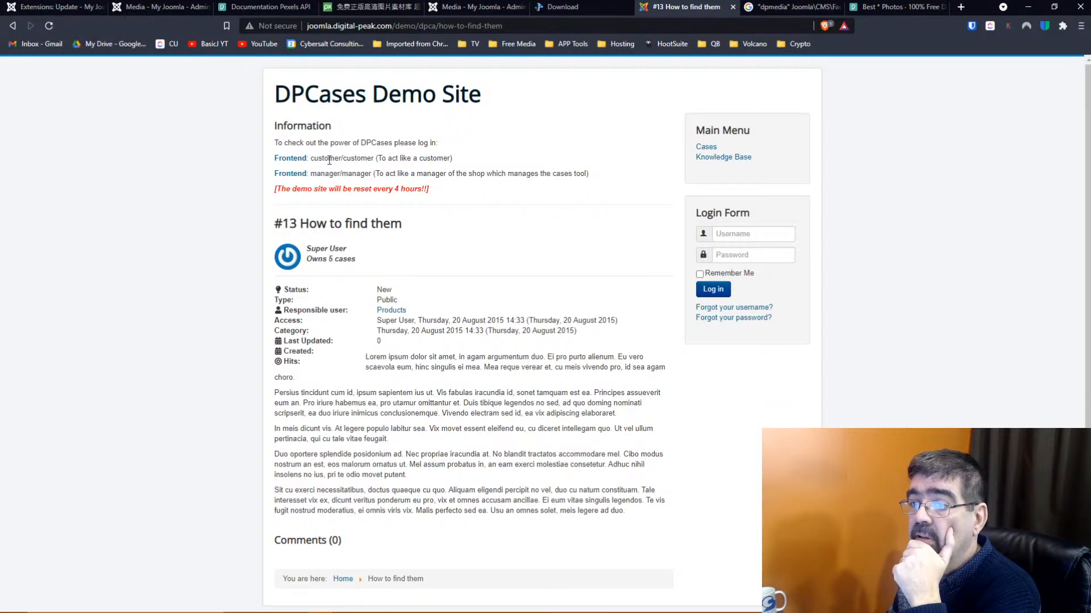
pyautogui.click(12, 26)
pyautogui.click(12, 26)
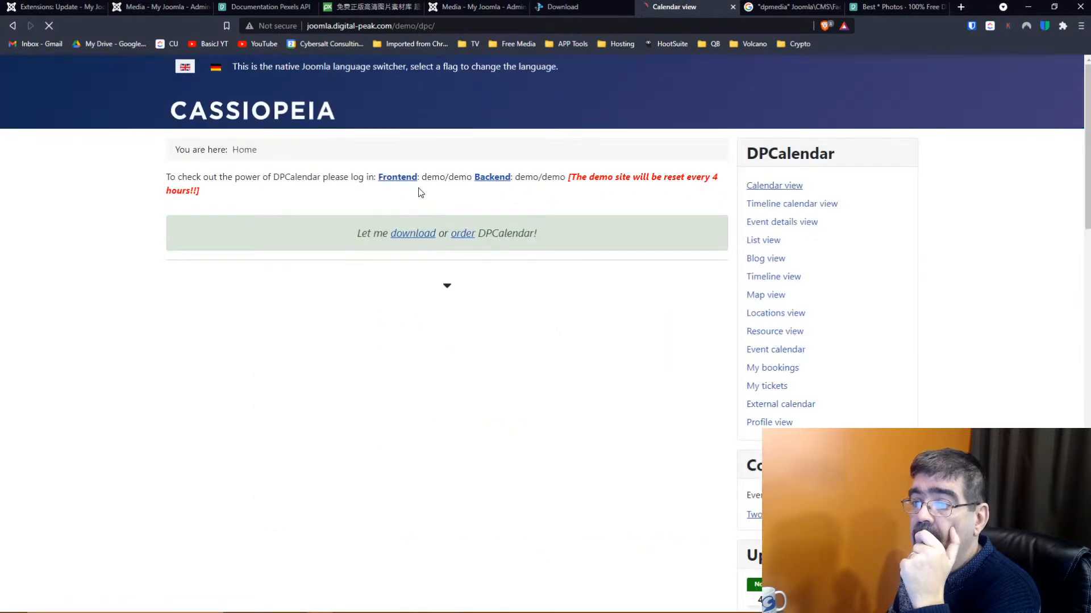
# Return through browser history to the Demo page and open the DPCalendar backend login
pyautogui.click(12, 26)
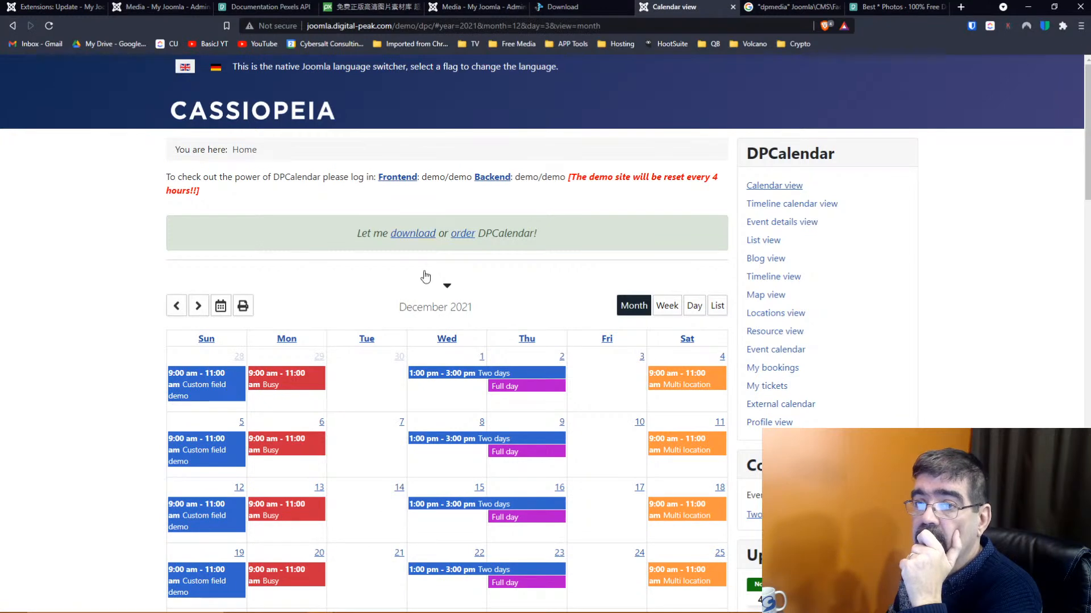
pyautogui.click(12, 26)
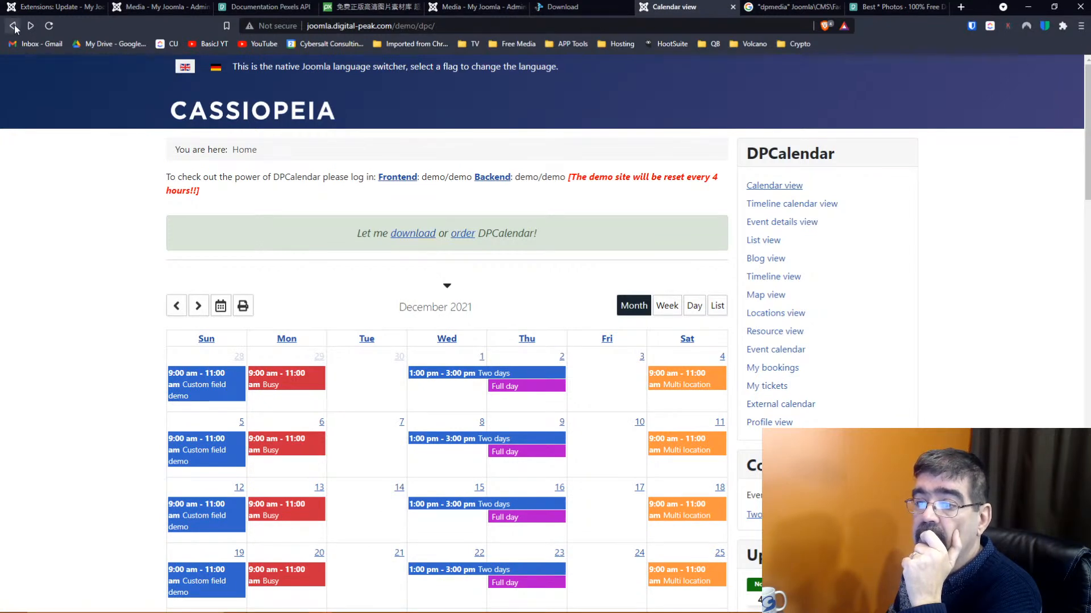
pyautogui.rightClick(13, 26)
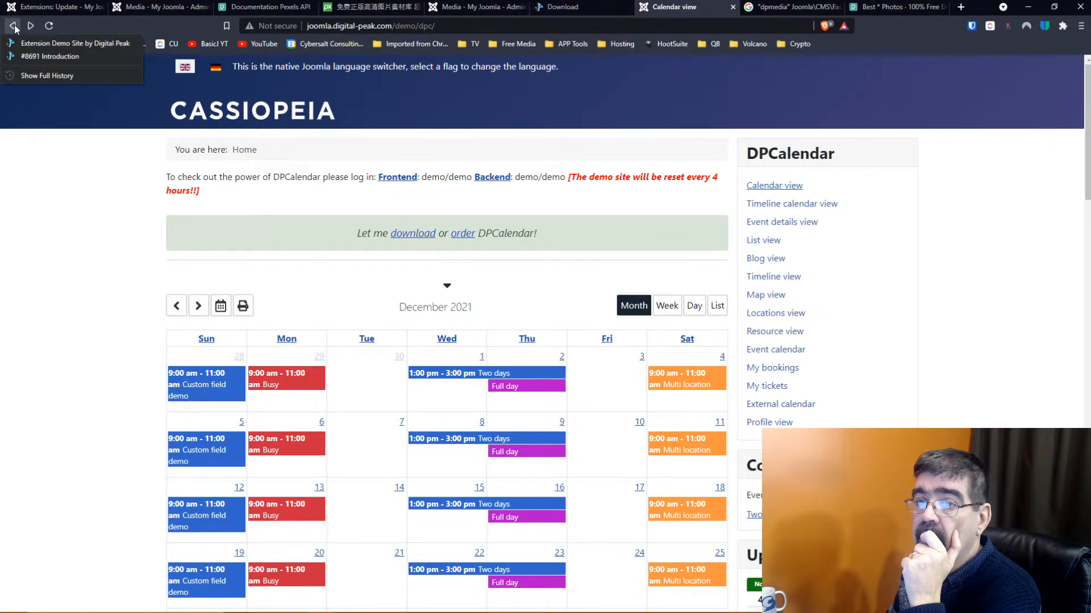
pyautogui.click(56, 43)
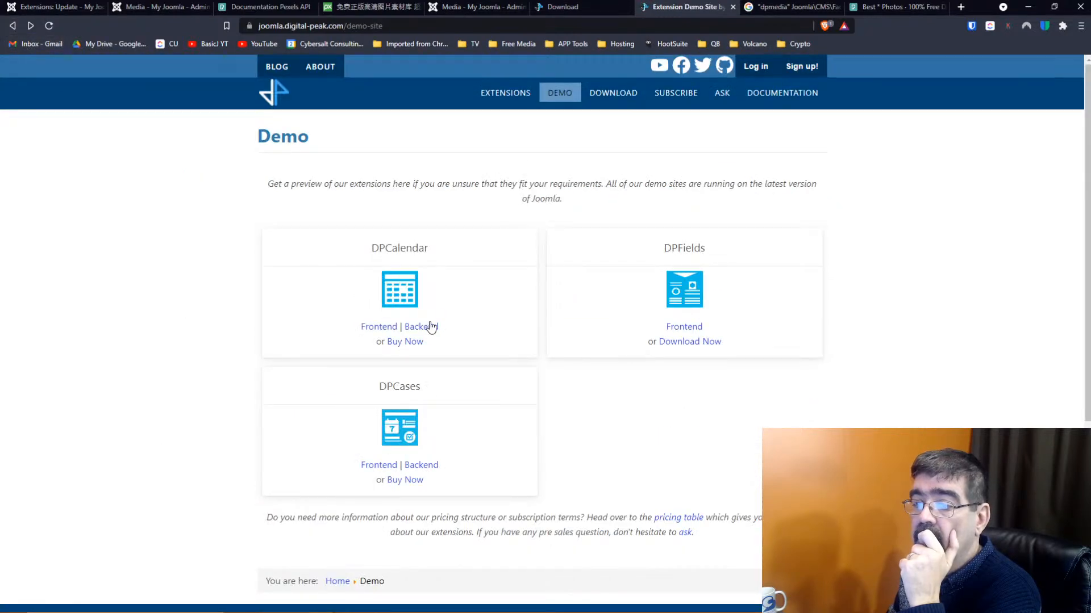
pyautogui.click(431, 328)
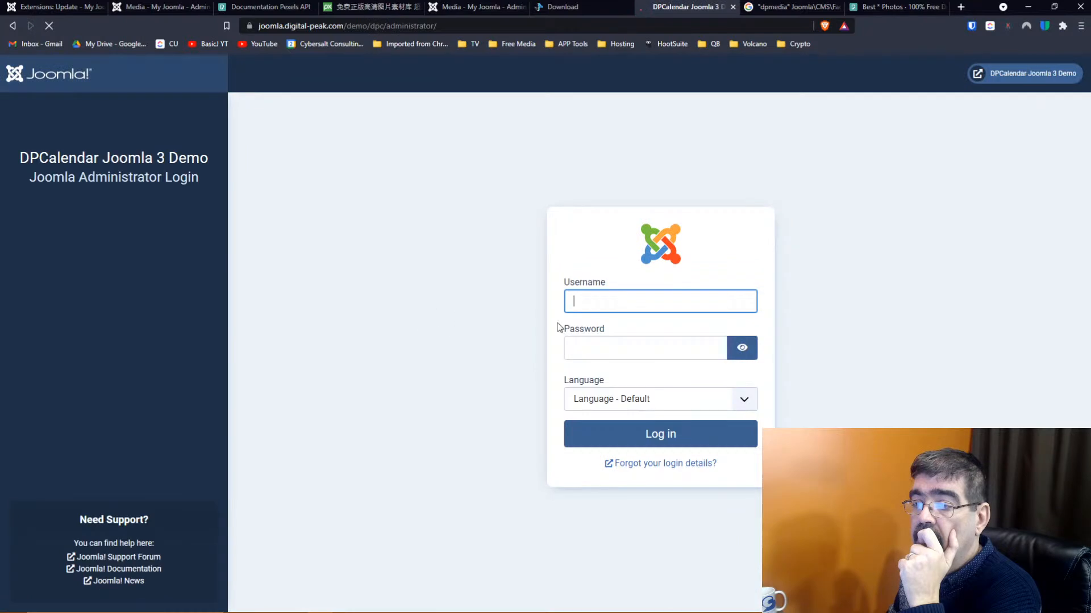
# Log in to the DPCalendar demo backend with the demo administrator credentials
pyautogui.click(629, 302)
pyautogui.write('demo')
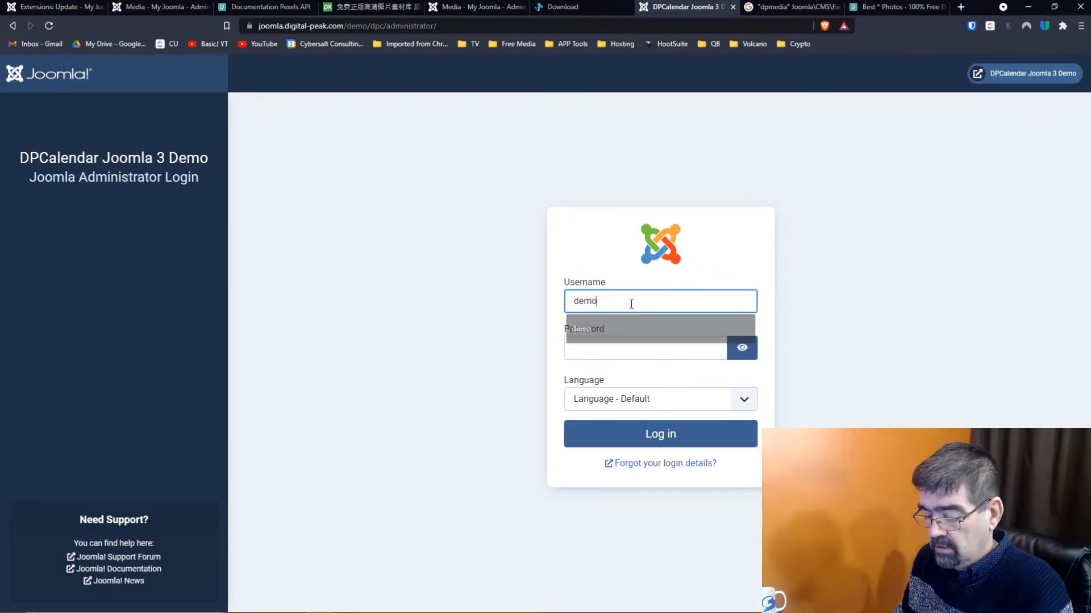
pyautogui.press('Tab')
pyautogui.write('demo')
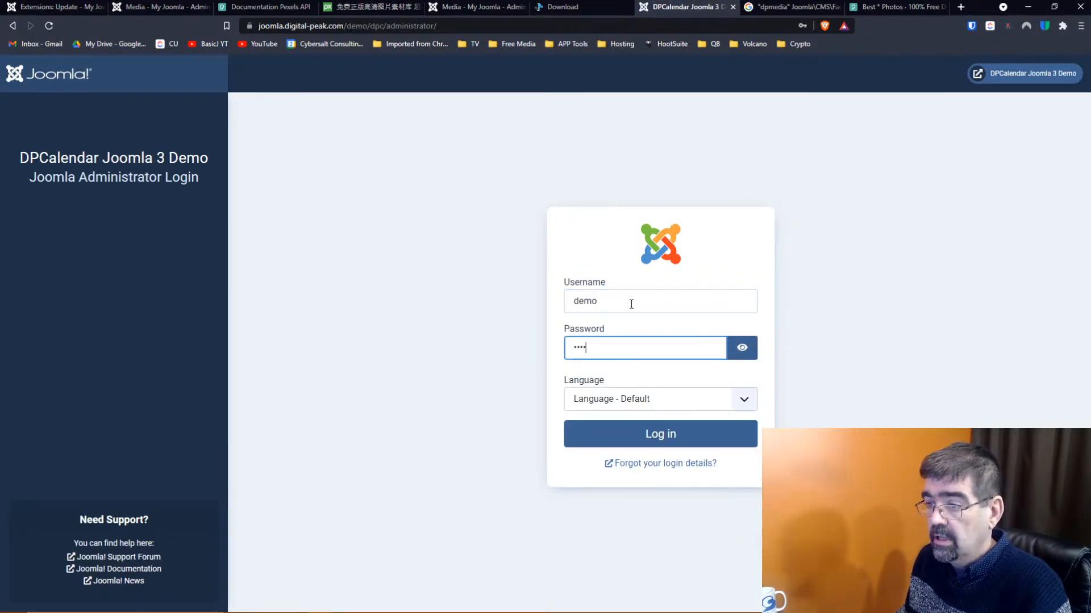
pyautogui.press('Return')
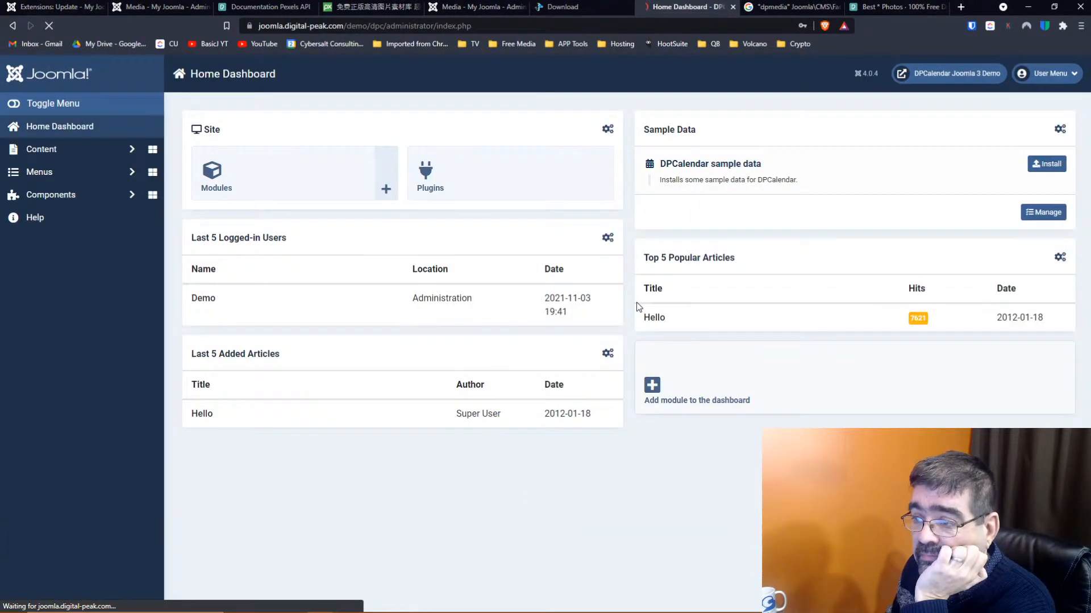
# Navigate to Components > DPCalendar > Events and open the Tech Workshop event
pyautogui.click(118, 173)
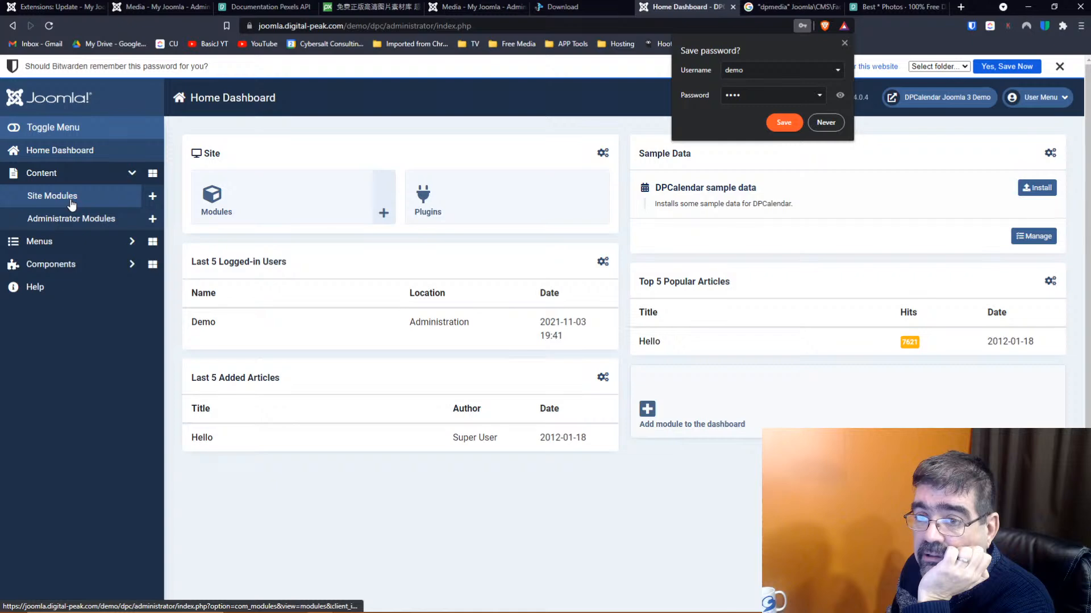
pyautogui.click(92, 176)
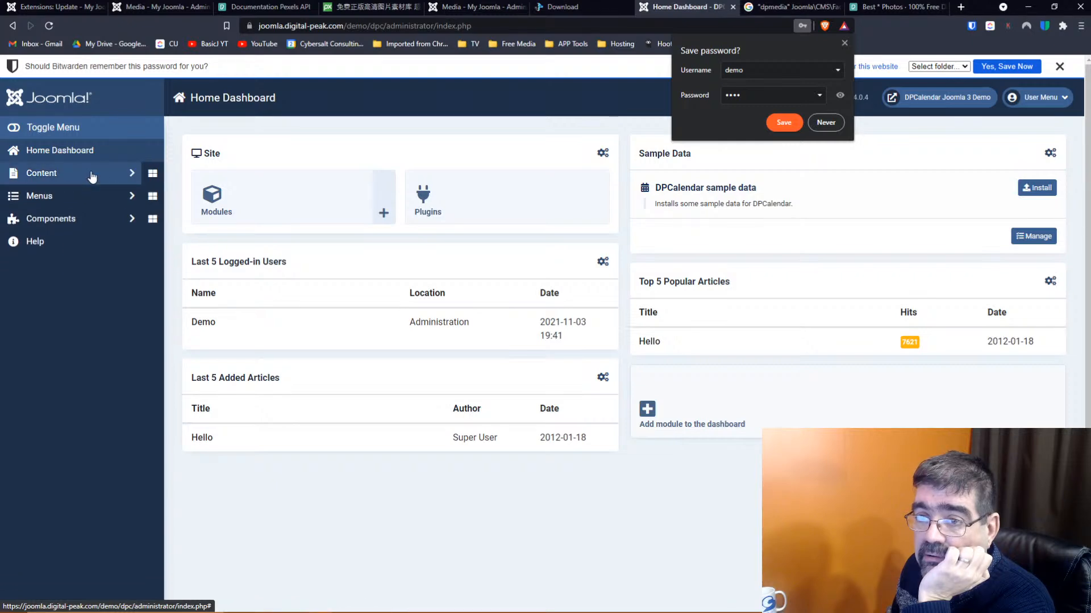
pyautogui.click(153, 175)
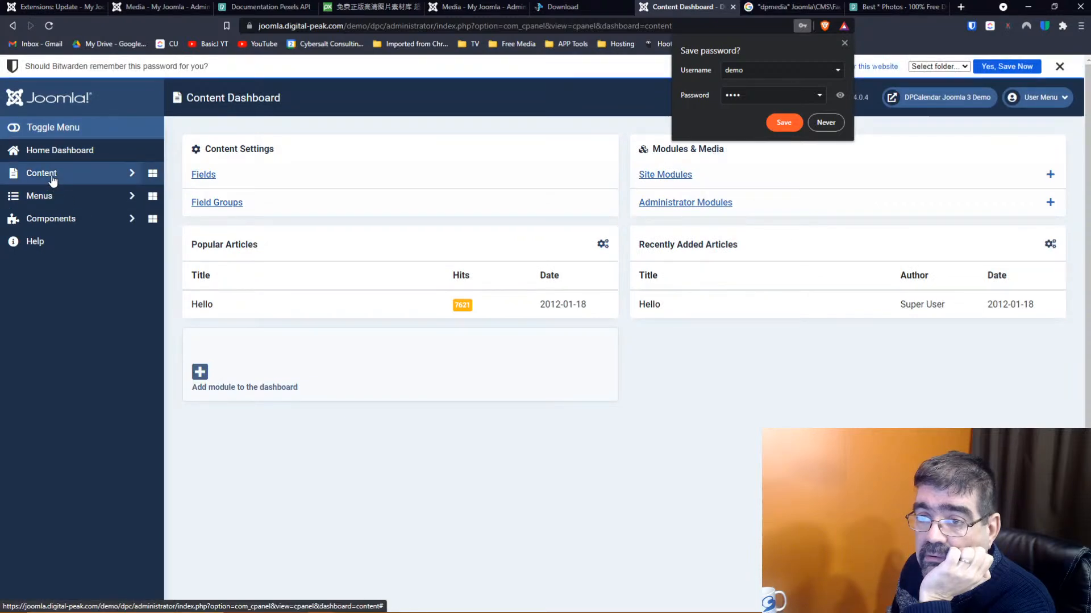
pyautogui.click(54, 217)
pyautogui.click(56, 242)
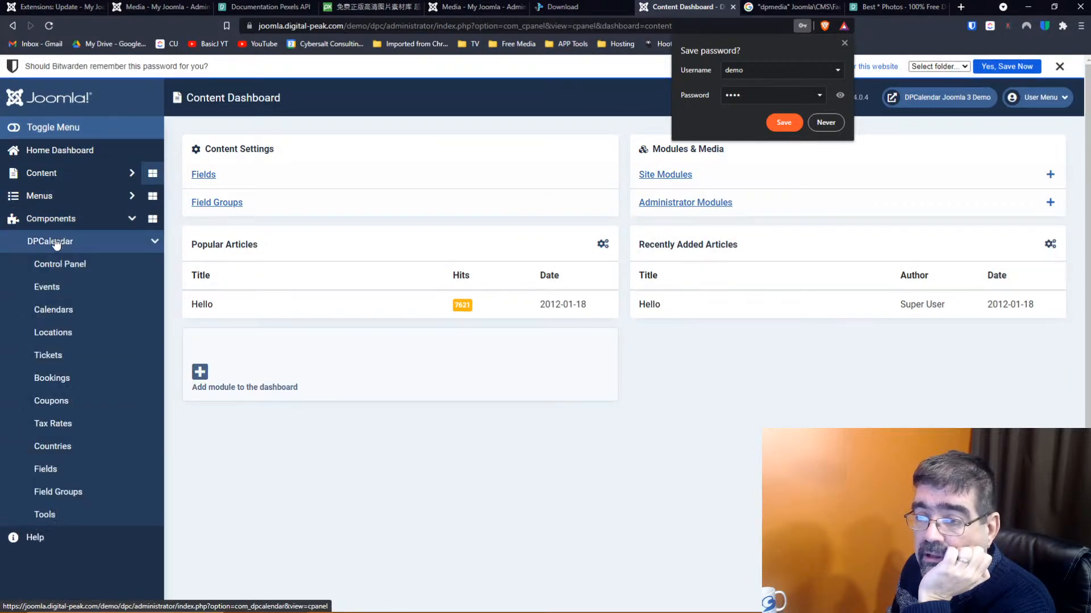
pyautogui.click(54, 288)
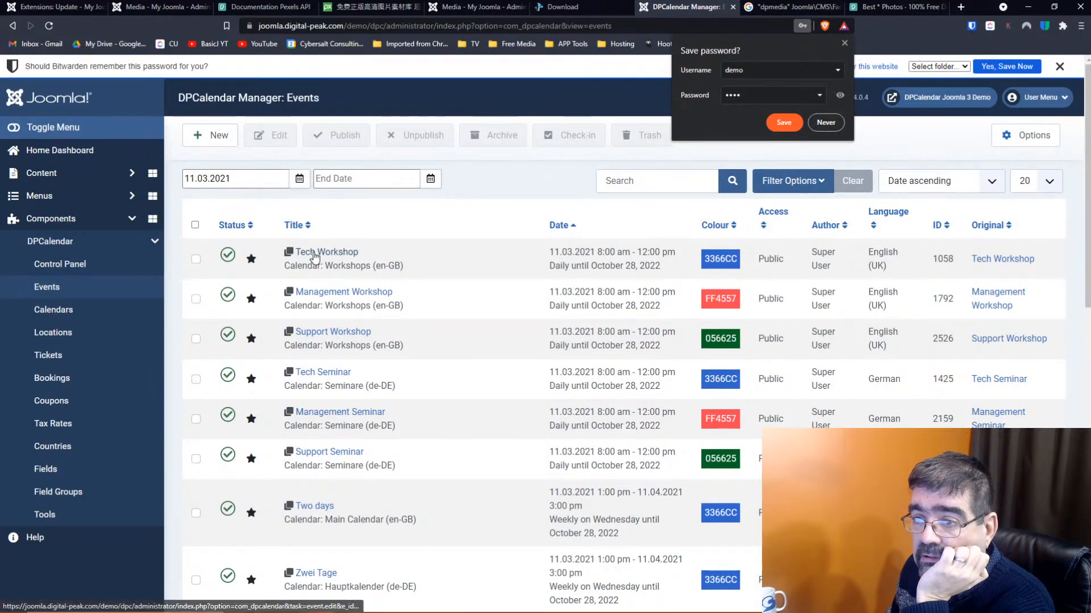
pyautogui.click(314, 255)
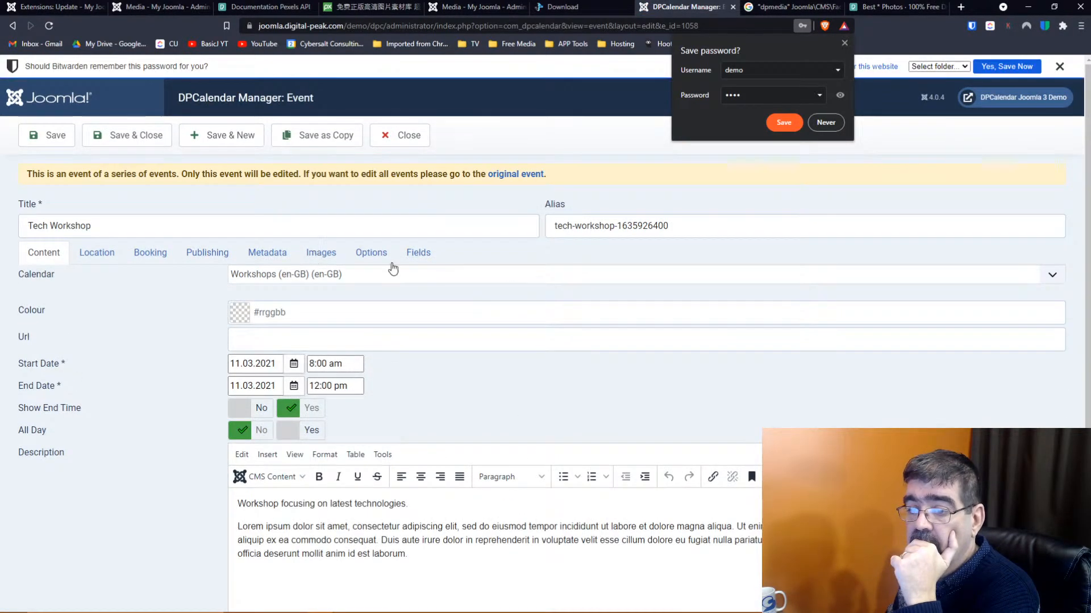
# Try inserting media via CMS Content > Media in the event description; close the permission error
pyautogui.scroll(-3, 493, 281)
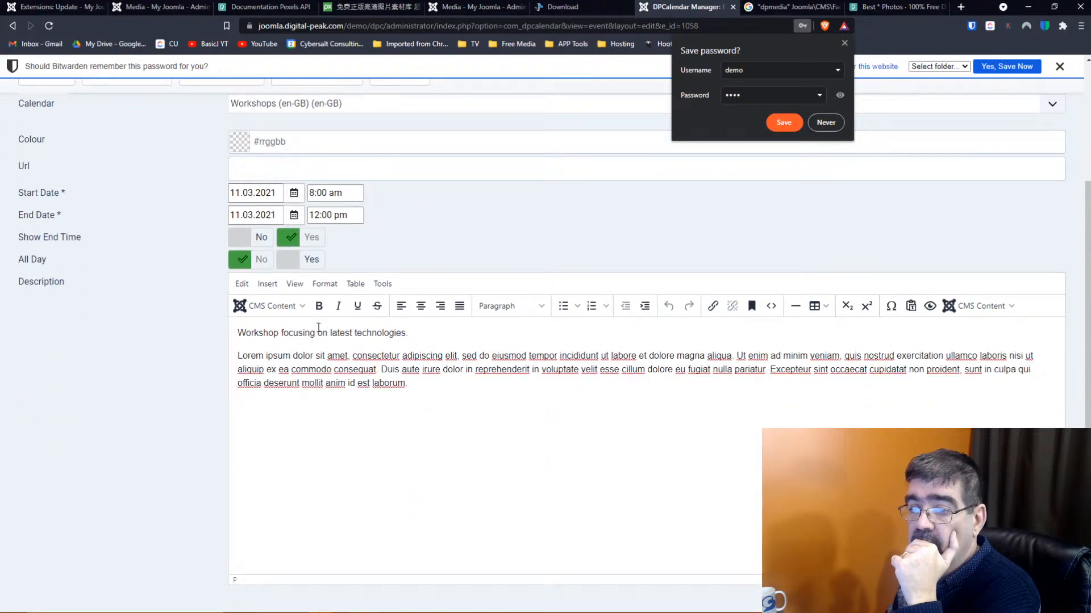
pyautogui.click(271, 306)
pyautogui.click(271, 347)
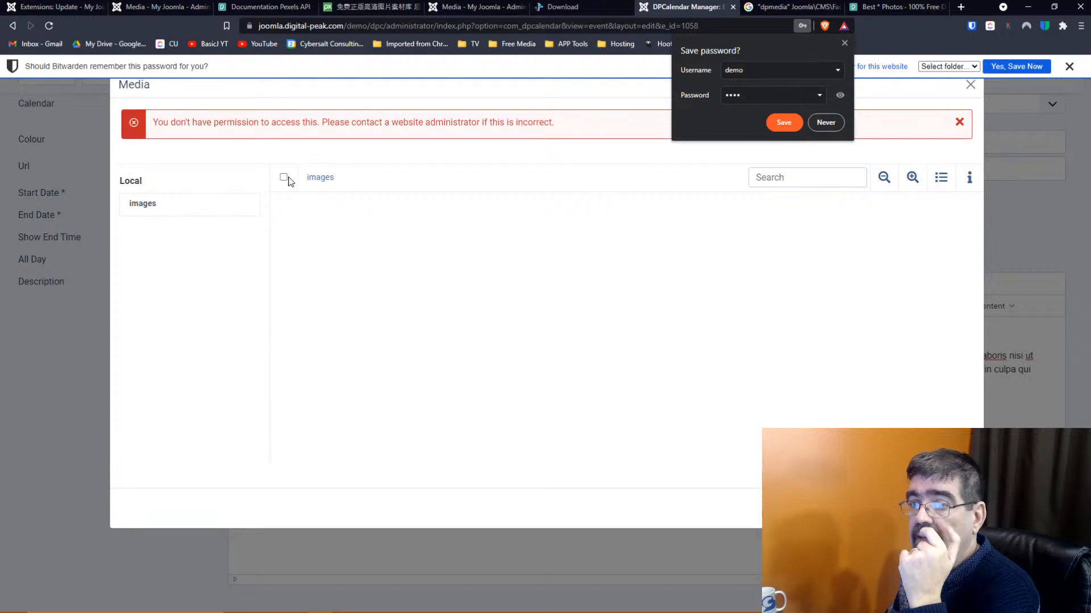
pyautogui.click(844, 44)
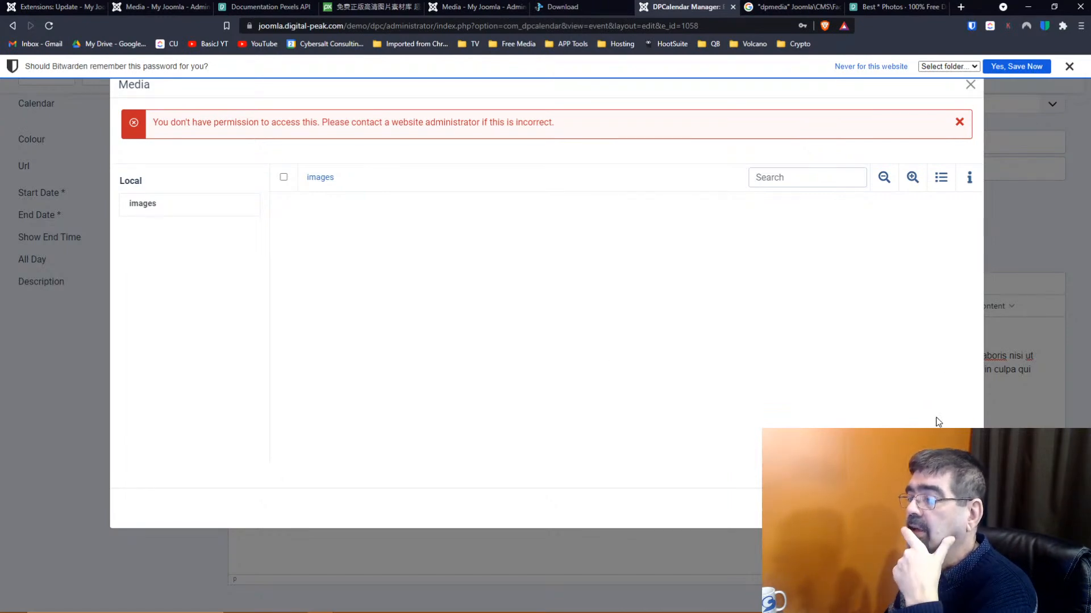
pyautogui.press('Escape')
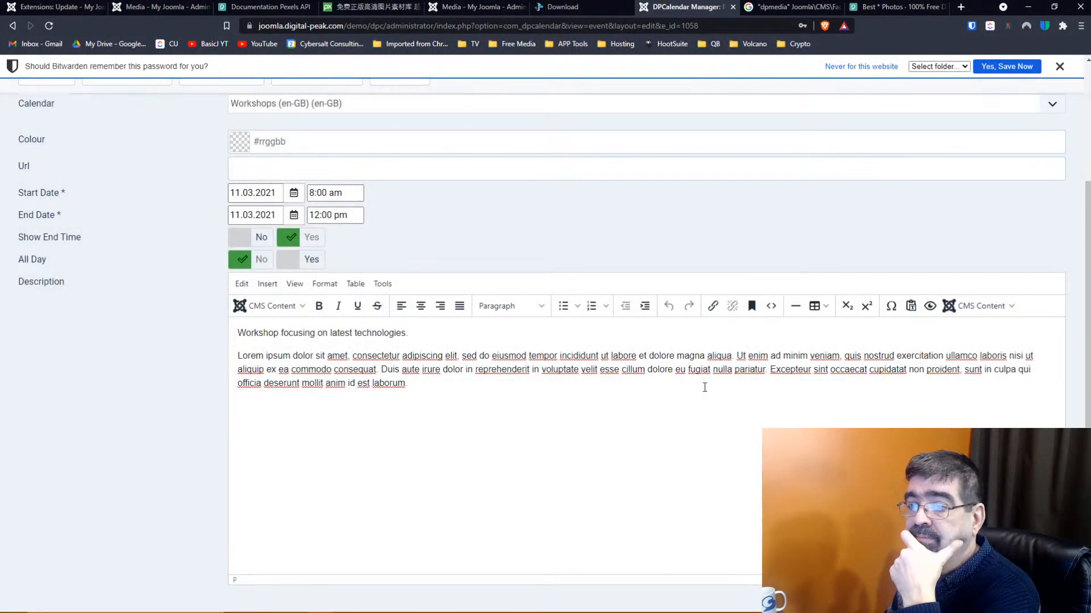
# Retry the CMS Content media picker, browse its images folder, then close it
pyautogui.scroll(3, 704, 387)
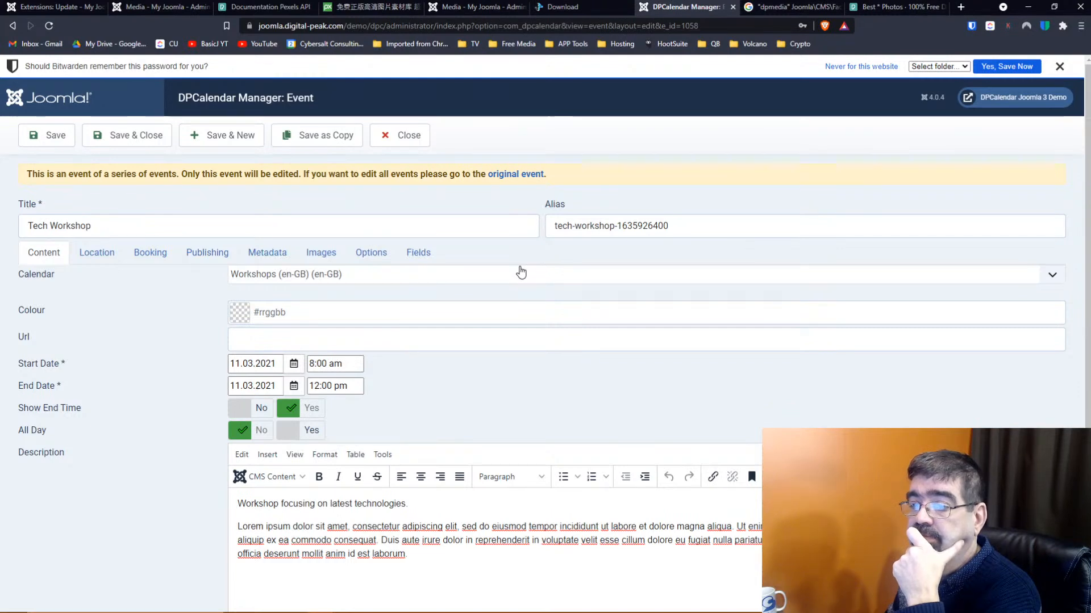
pyautogui.scroll(-3, 521, 273)
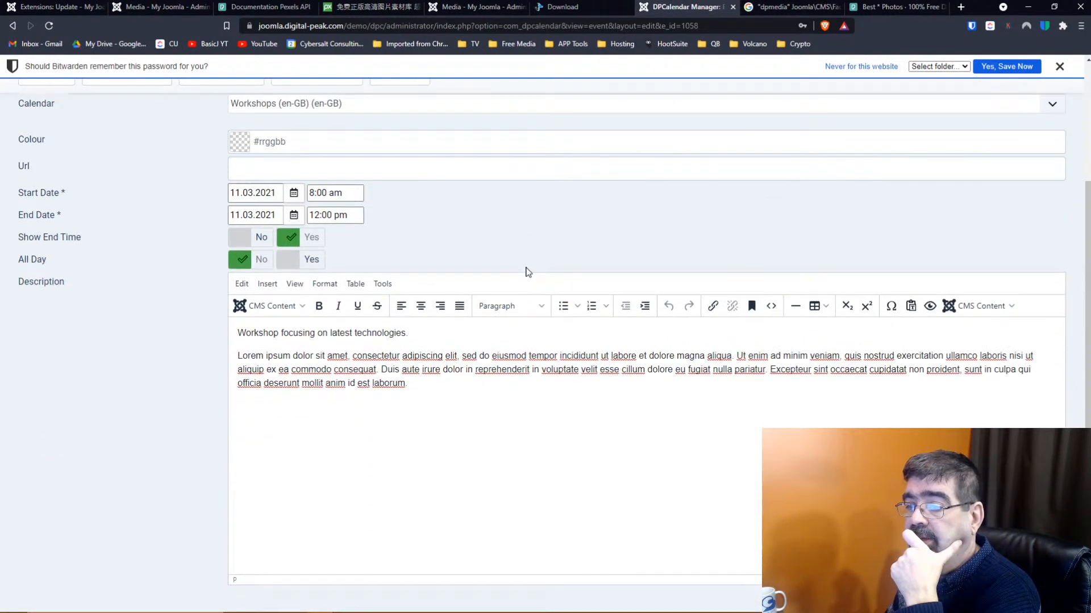
pyautogui.click(303, 307)
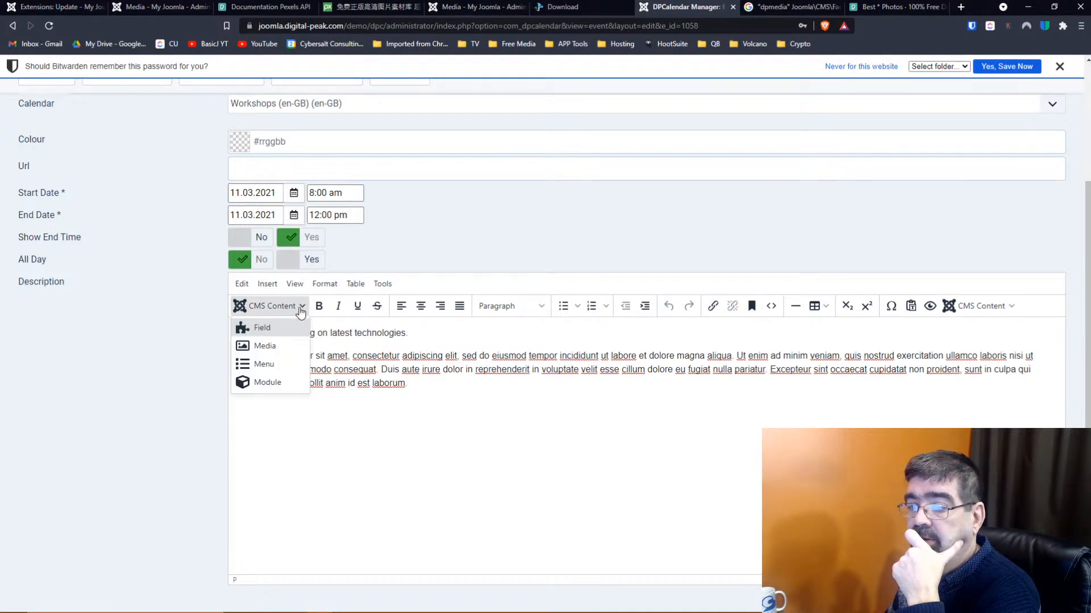
pyautogui.click(281, 347)
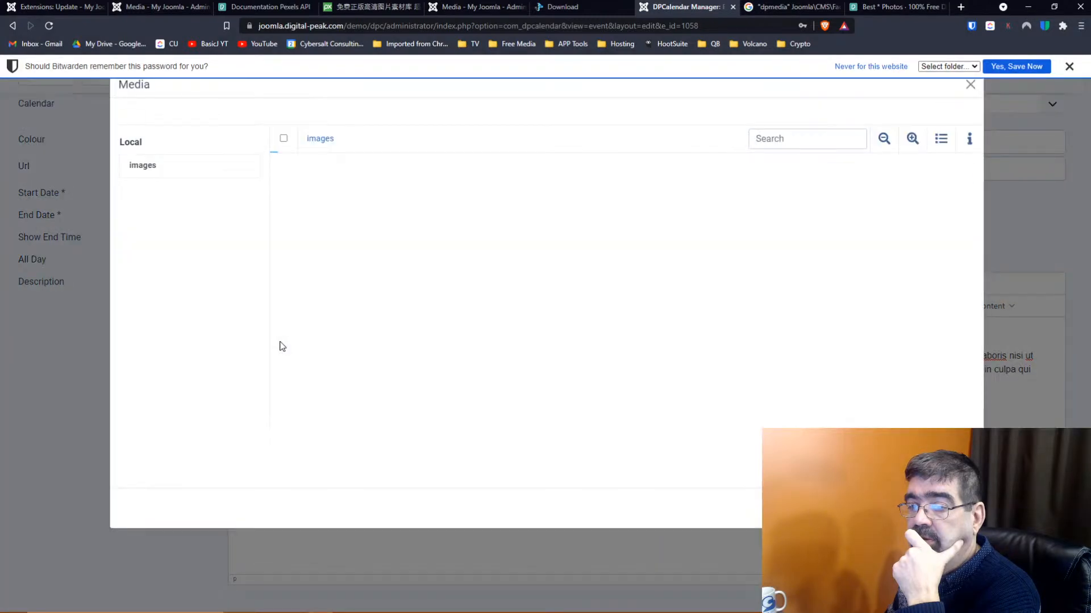
pyautogui.click(142, 212)
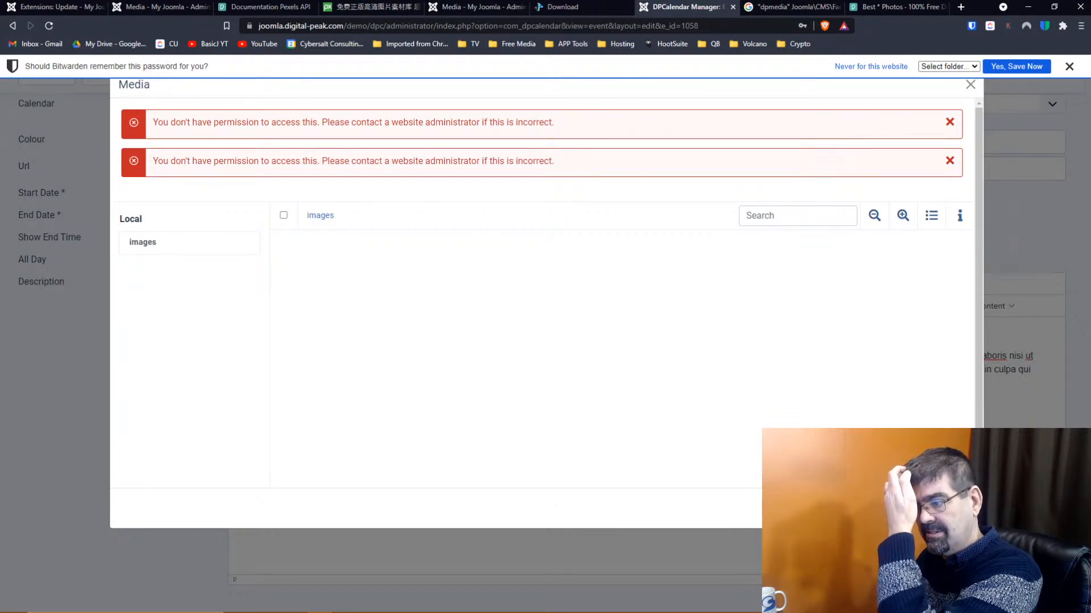
pyautogui.click(953, 509)
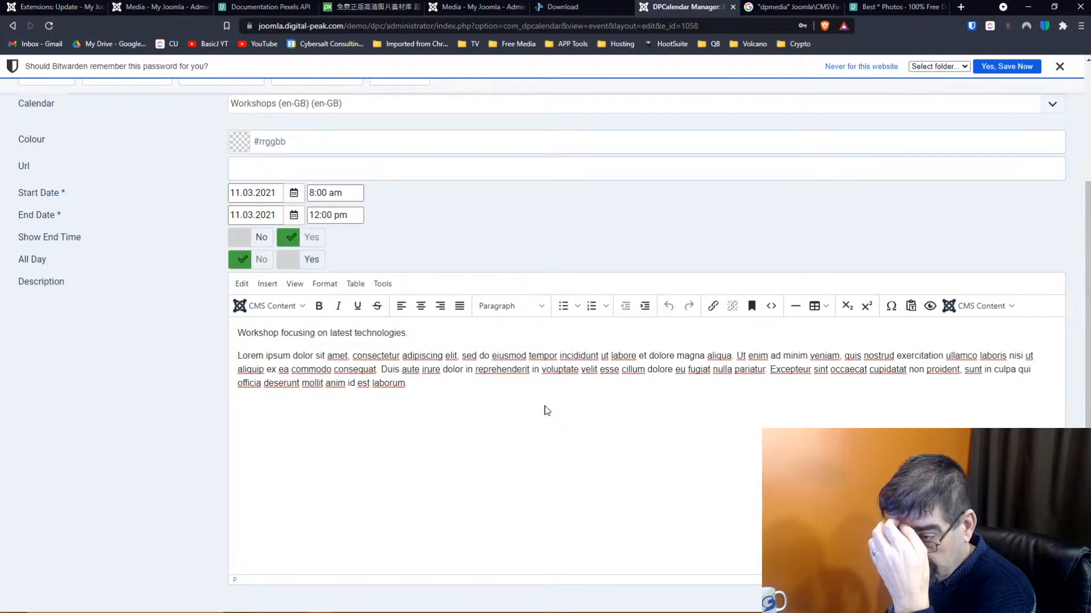
pyautogui.click(36, 8)
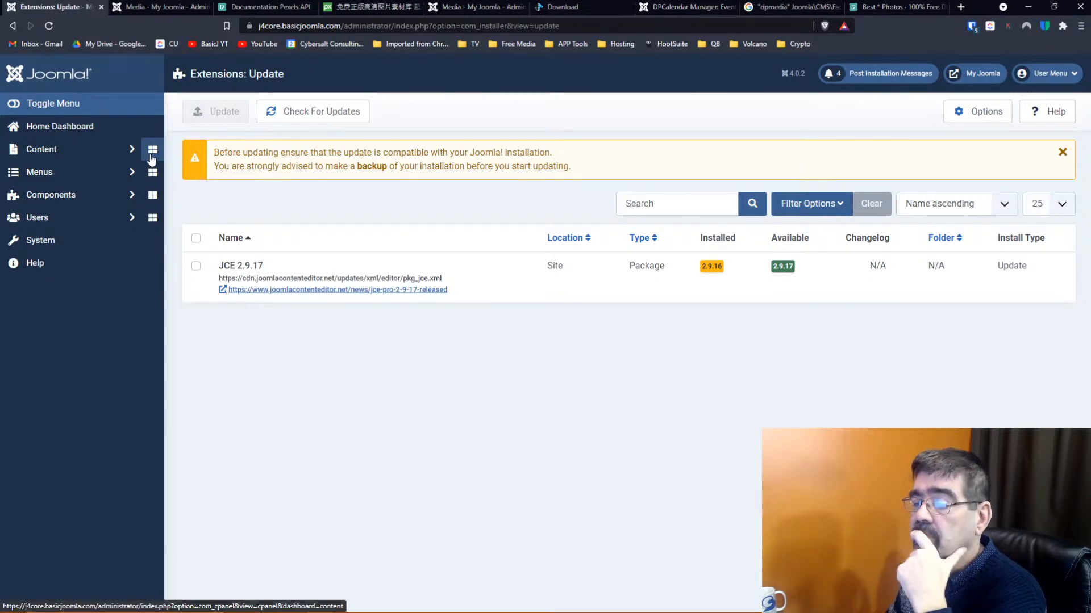
# Go from the DPMedia download page to the Extensions listing and open DPMedia's product page
pyautogui.click(264, 6)
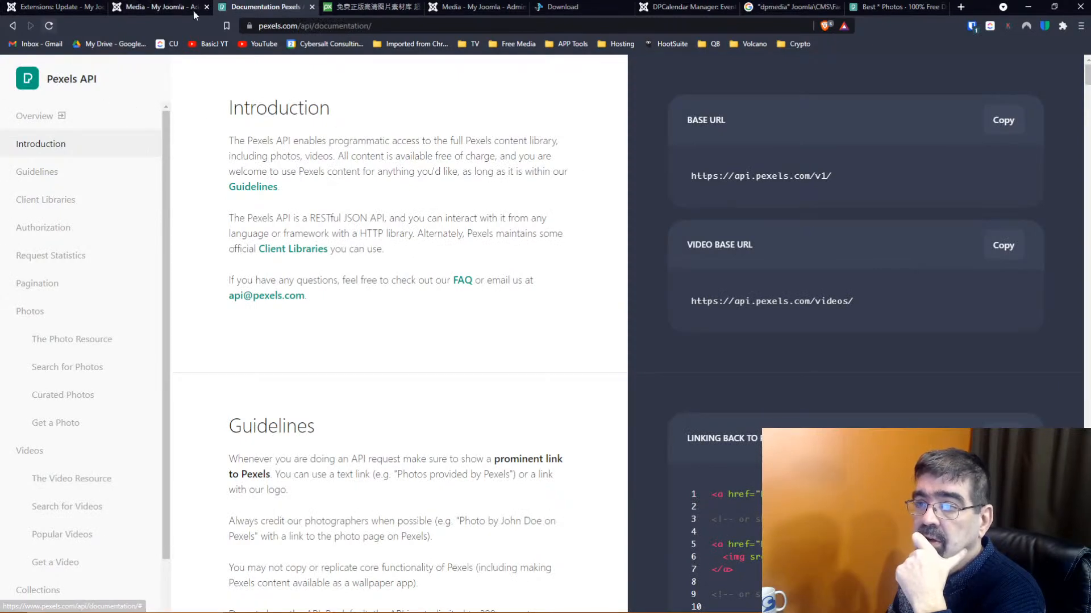
pyautogui.click(571, 8)
pyautogui.scroll(3, 577, 223)
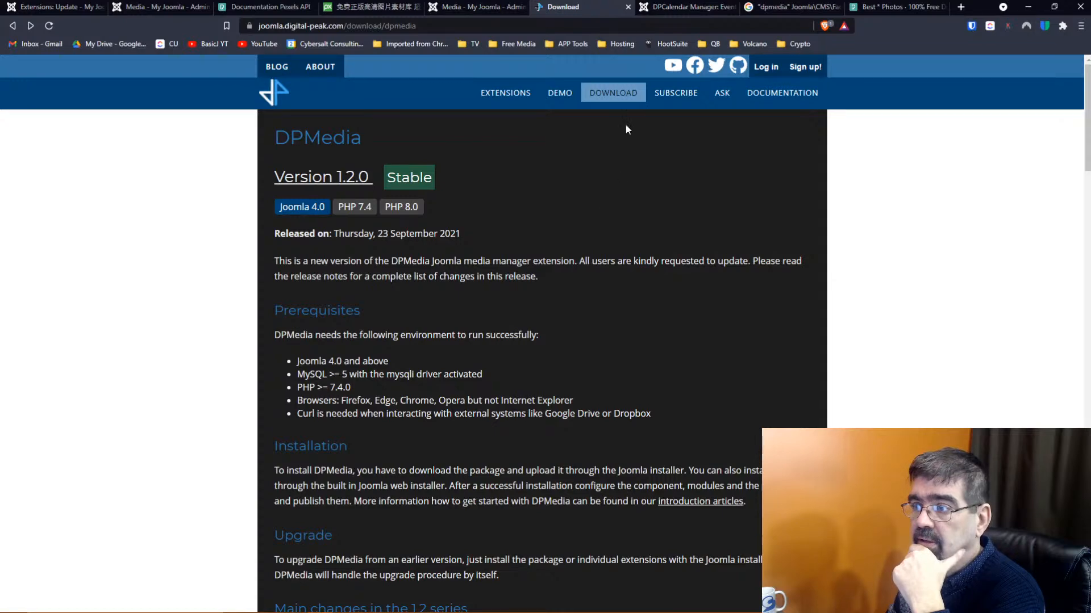
pyautogui.click(516, 94)
pyautogui.scroll(-3, 598, 185)
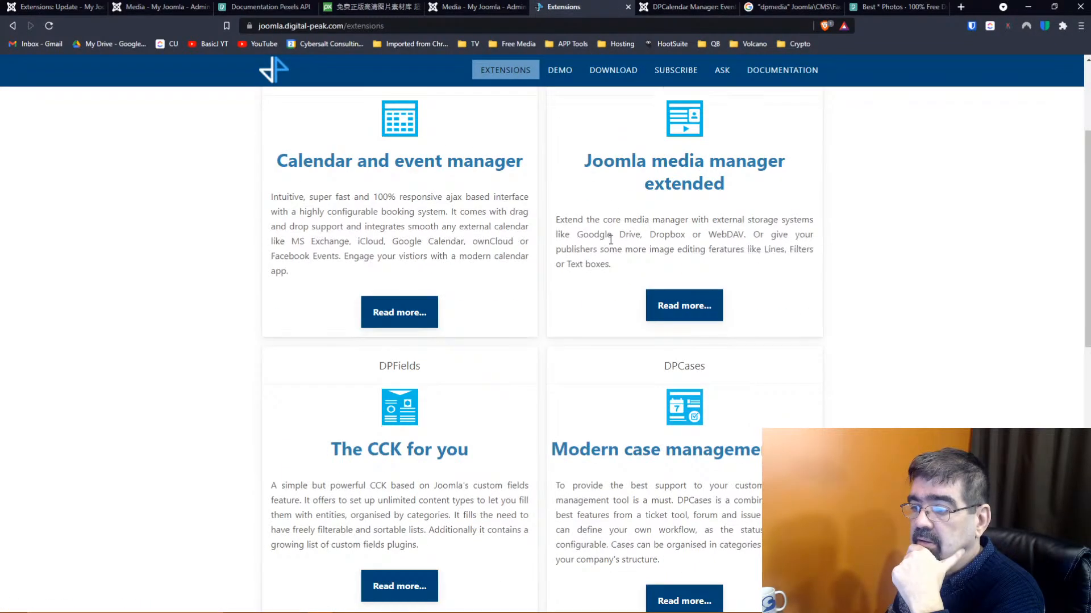
pyautogui.scroll(3, 603, 229)
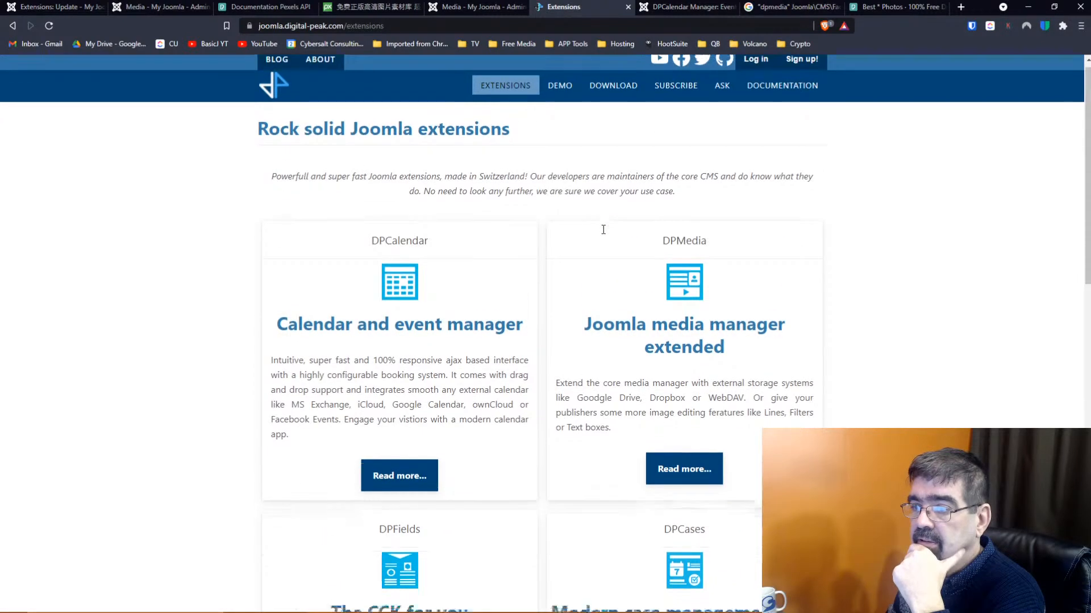
pyautogui.scroll(-10, 603, 230)
pyautogui.scroll(8, 603, 230)
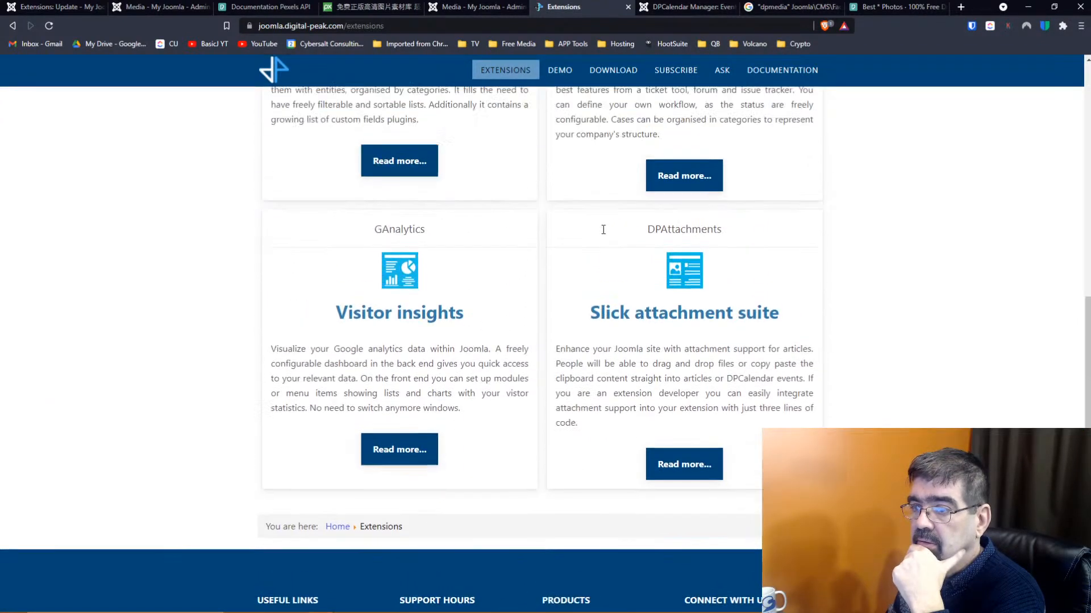
pyautogui.scroll(2, 604, 230)
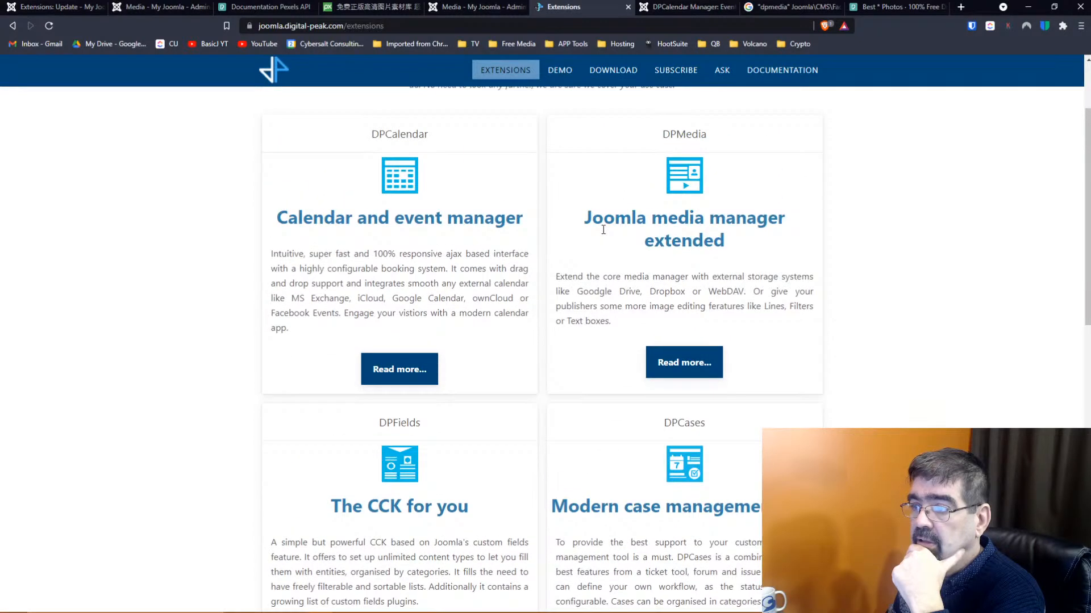
pyautogui.click(686, 359)
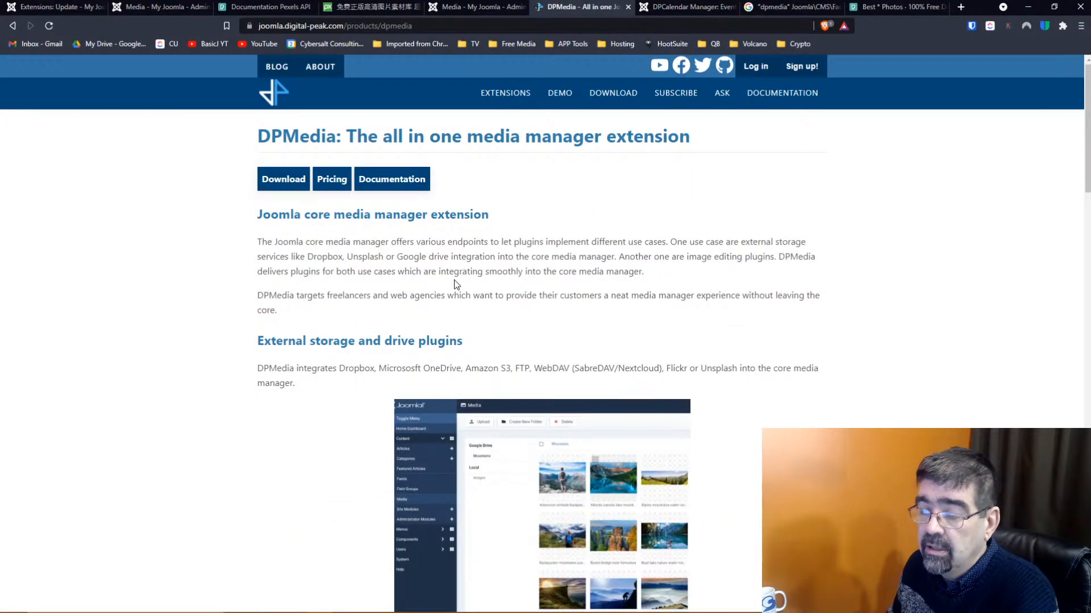
# Scroll past the DPMedia pricing table and open the Media Action - Shape documentation
pyautogui.scroll(-20, 454, 284)
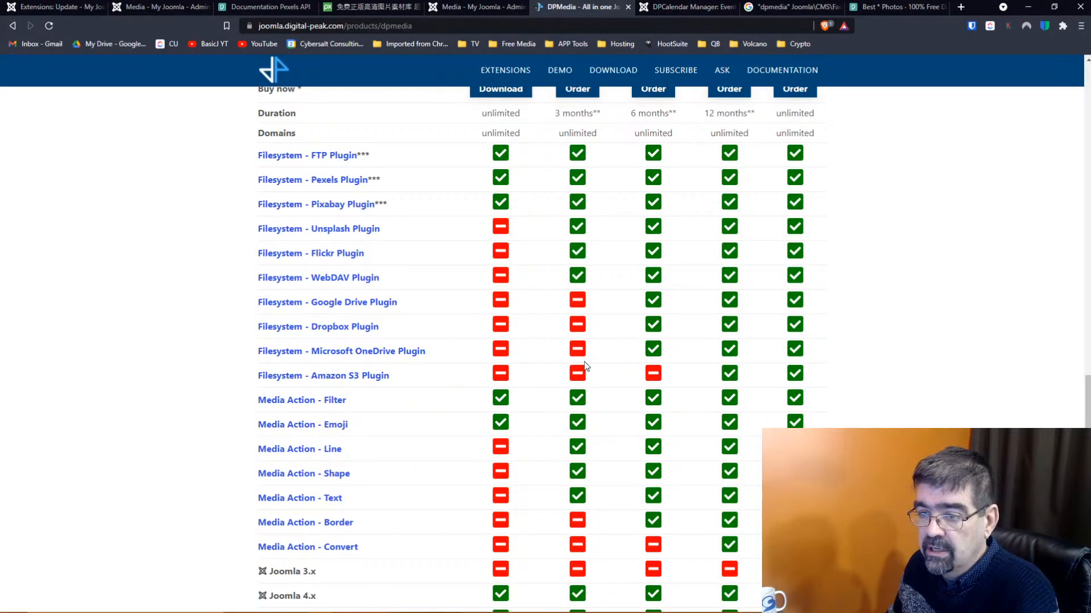
pyautogui.scroll(-2, 585, 366)
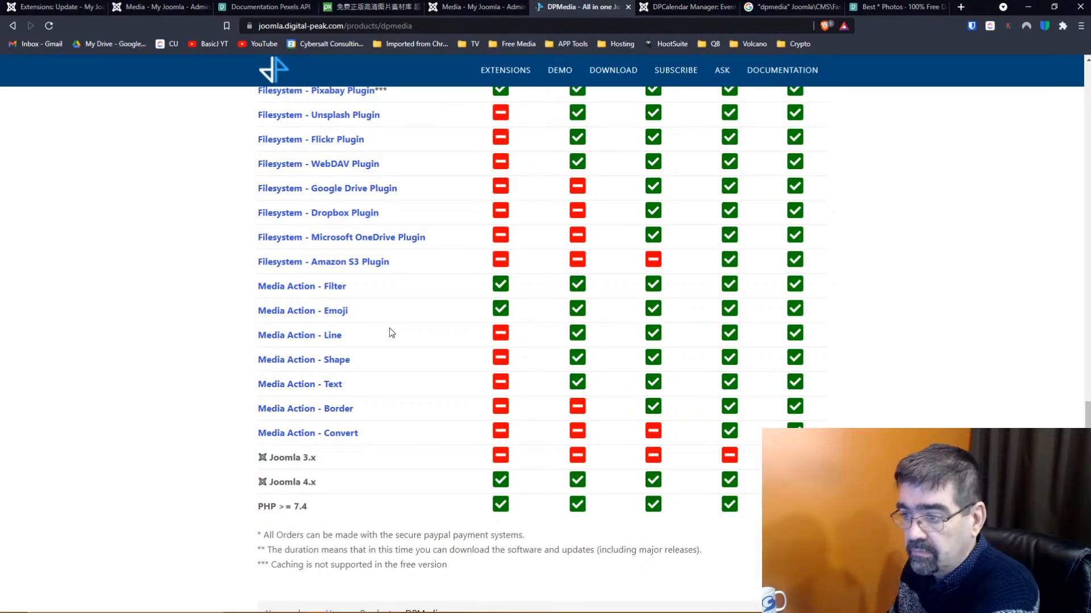
pyautogui.click(328, 362)
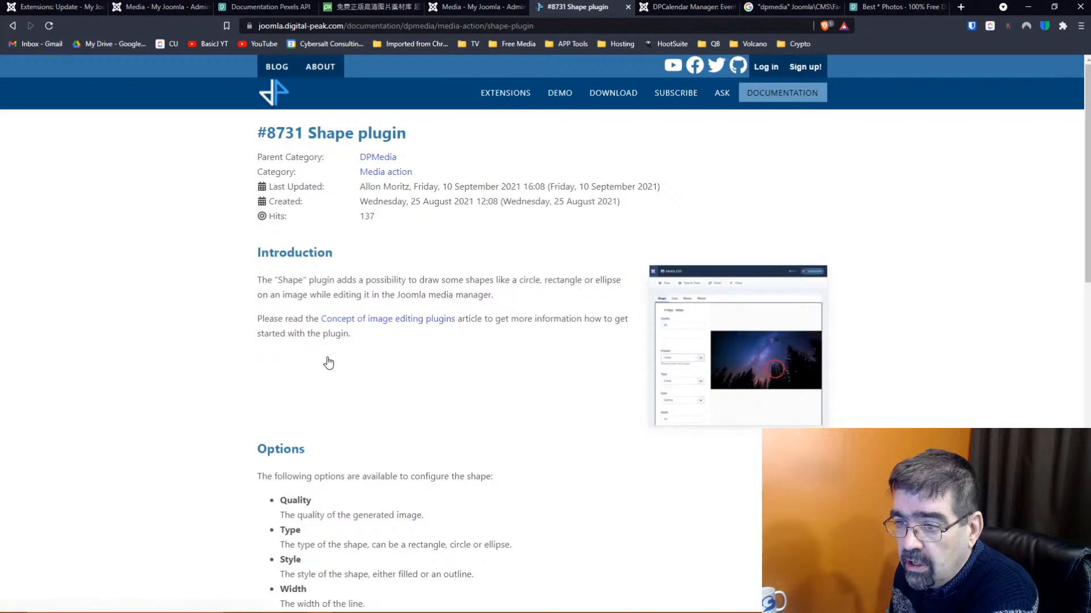
# Enlarge and close the Shape and Text plugin screenshots
pyautogui.click(735, 353)
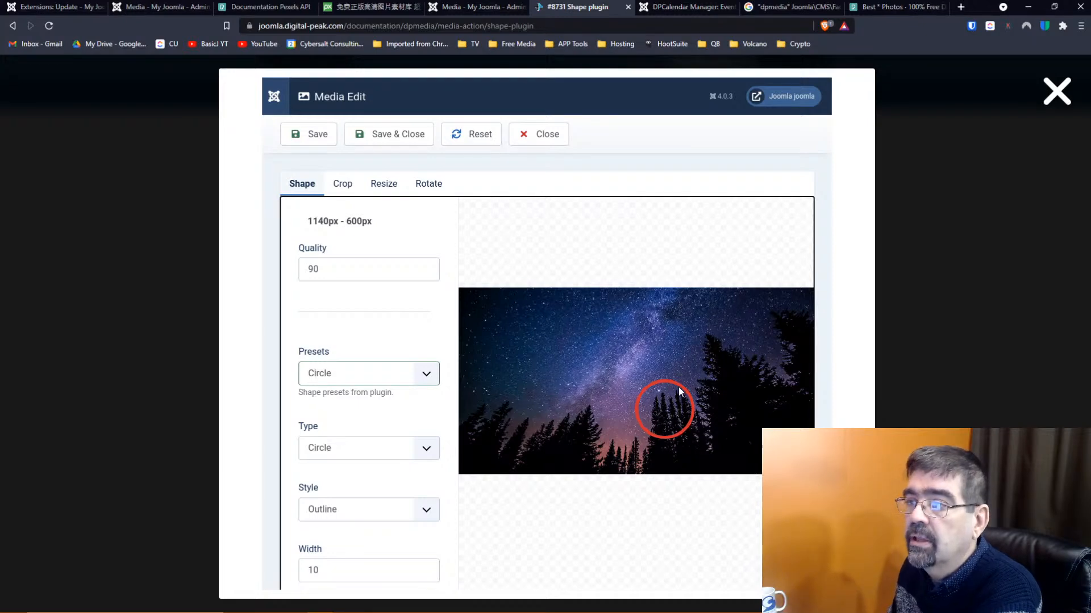
pyautogui.click(1056, 92)
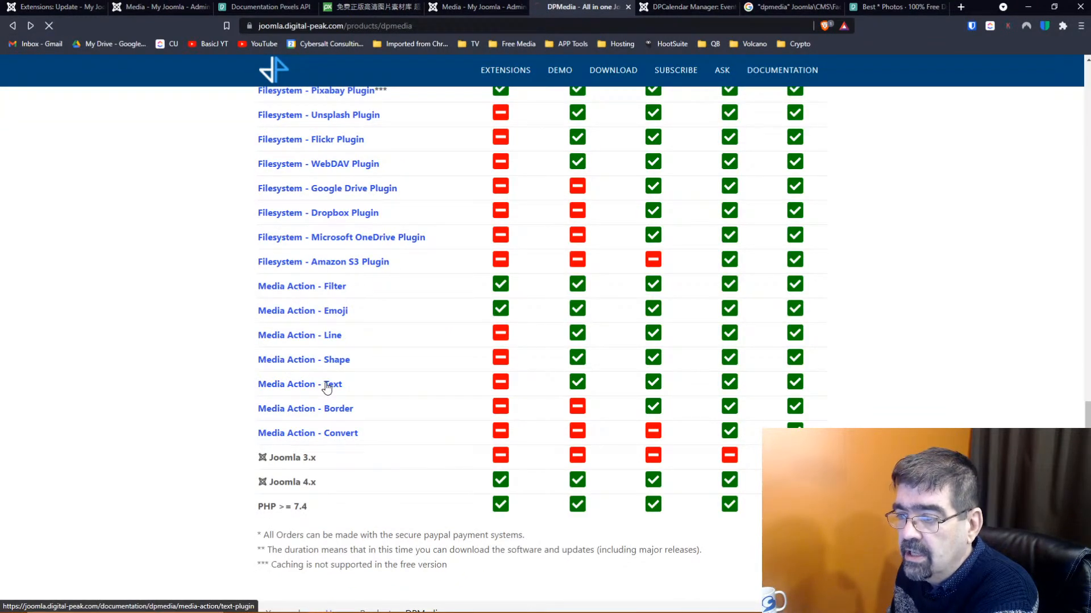
pyautogui.click(660, 343)
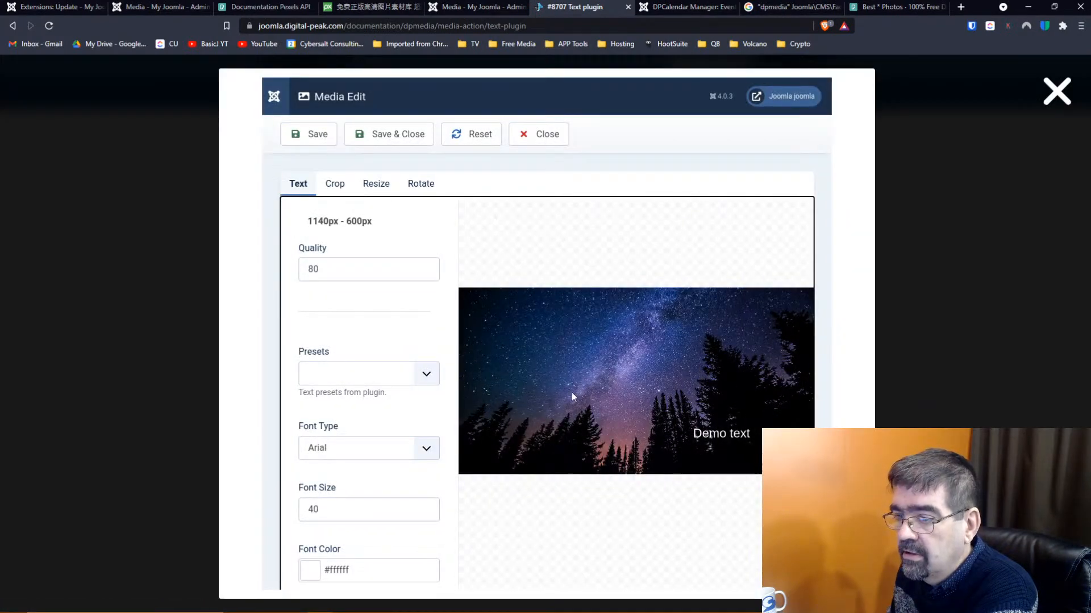
pyautogui.click(1056, 94)
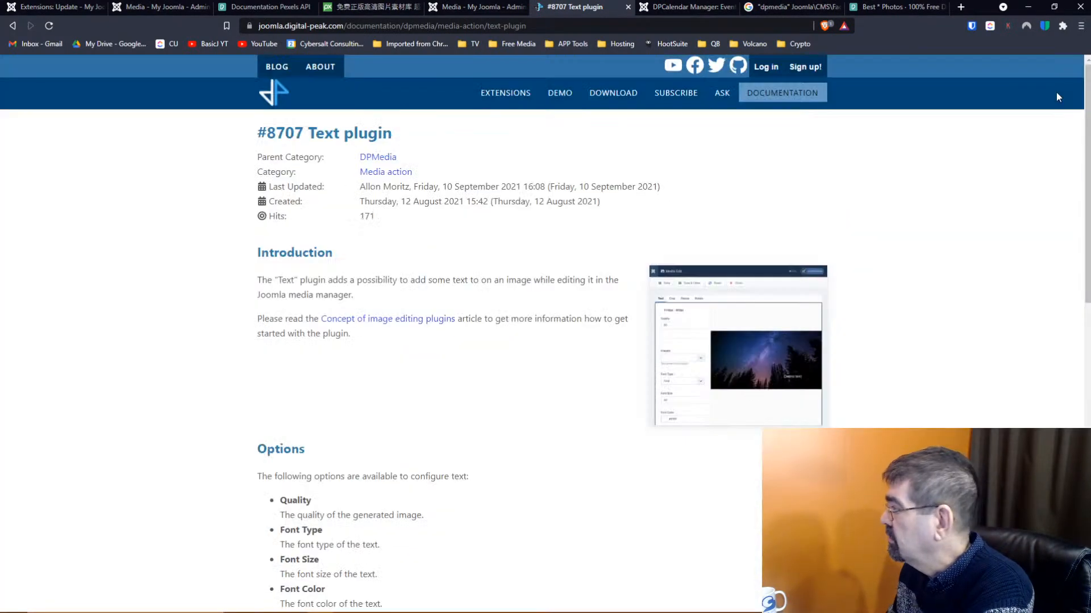
pyautogui.scroll(-10, 619, 292)
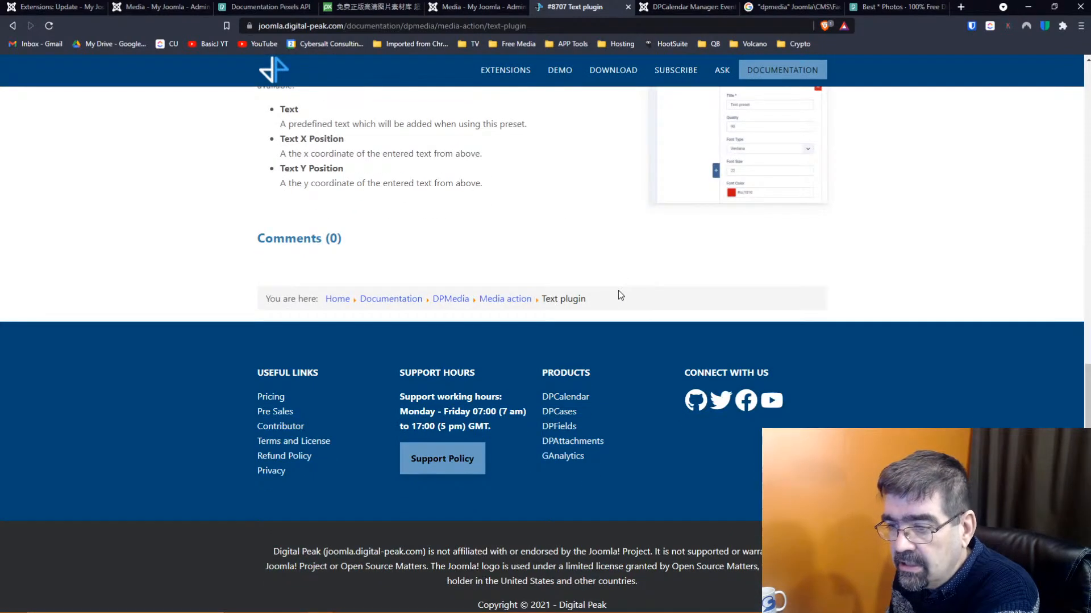
pyautogui.scroll(10, 618, 293)
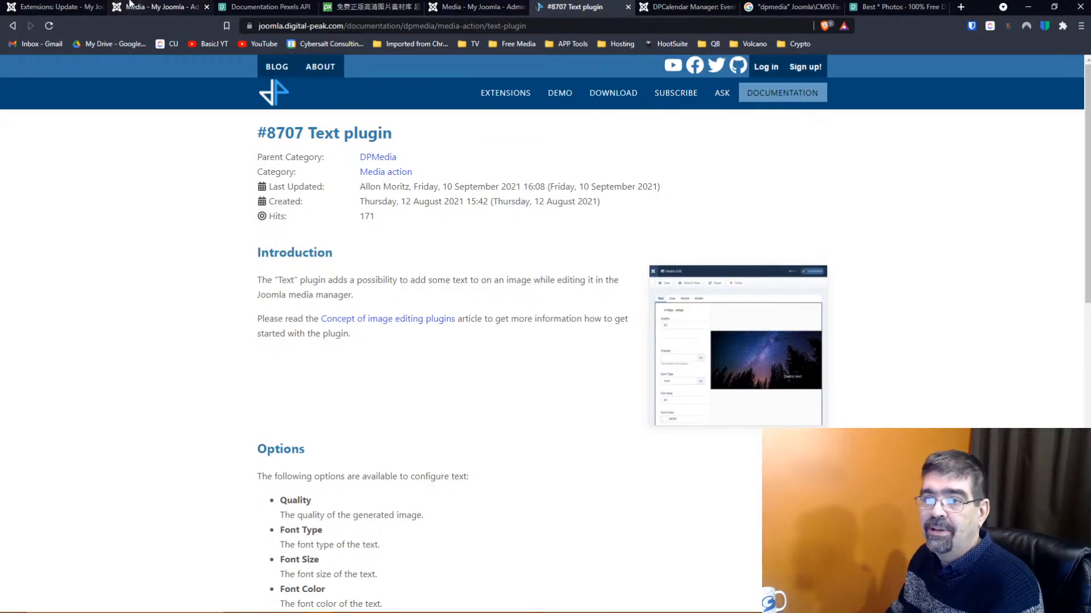
# From the Media - My Joomla tab, start a new article and show the CMS Content insert list
pyautogui.click(81, 11)
pyautogui.click(150, 11)
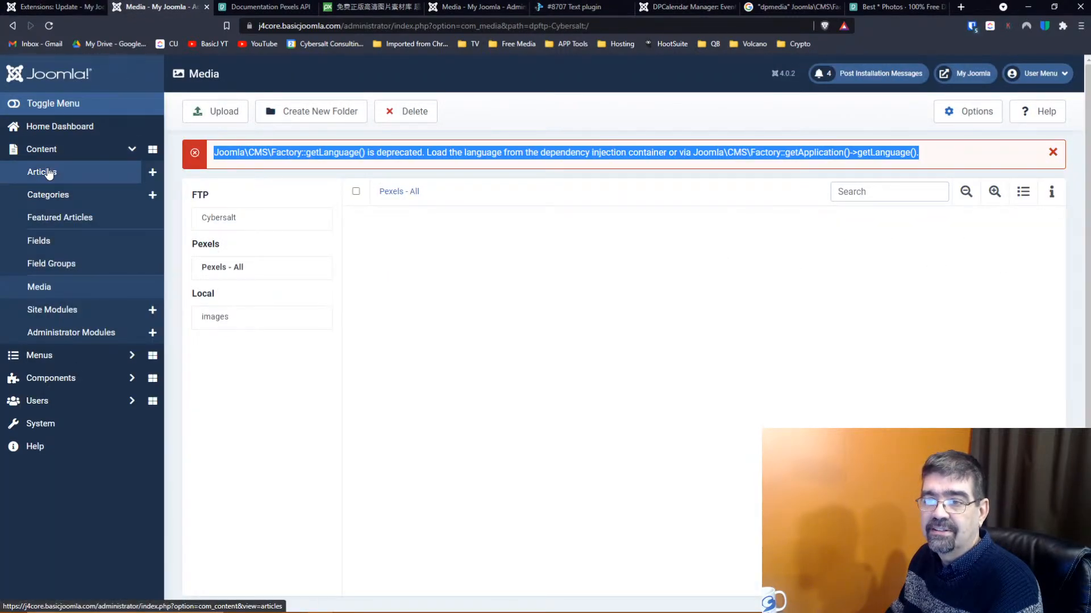
pyautogui.click(152, 172)
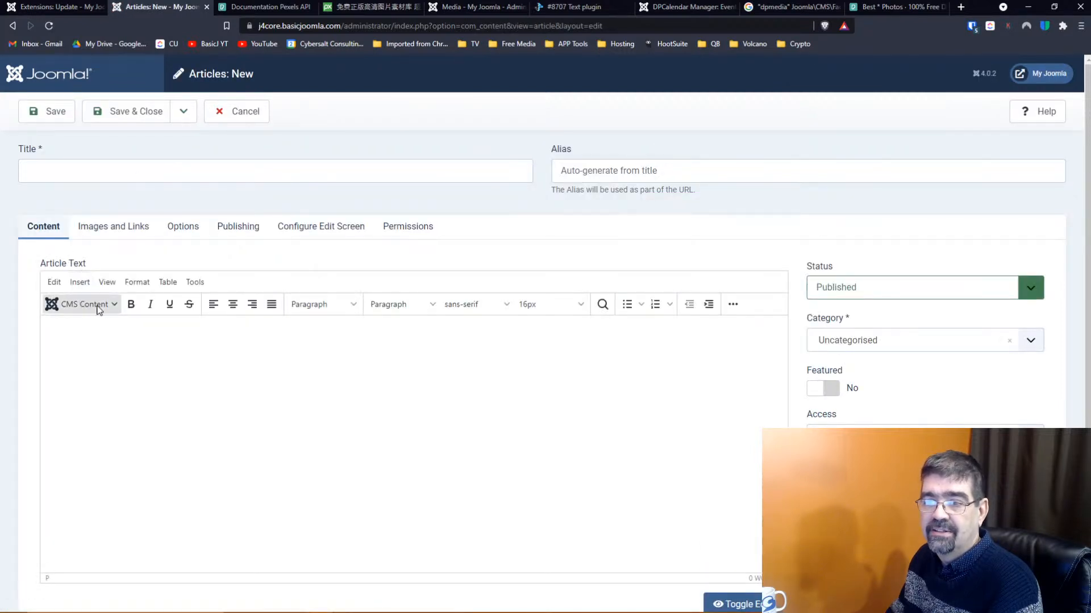
pyautogui.click(114, 306)
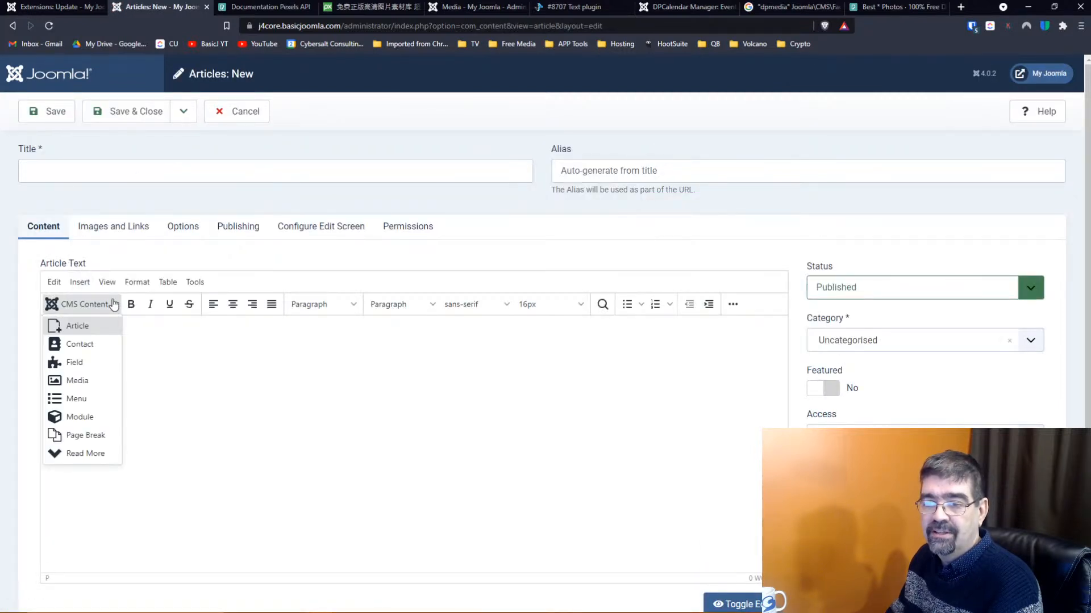